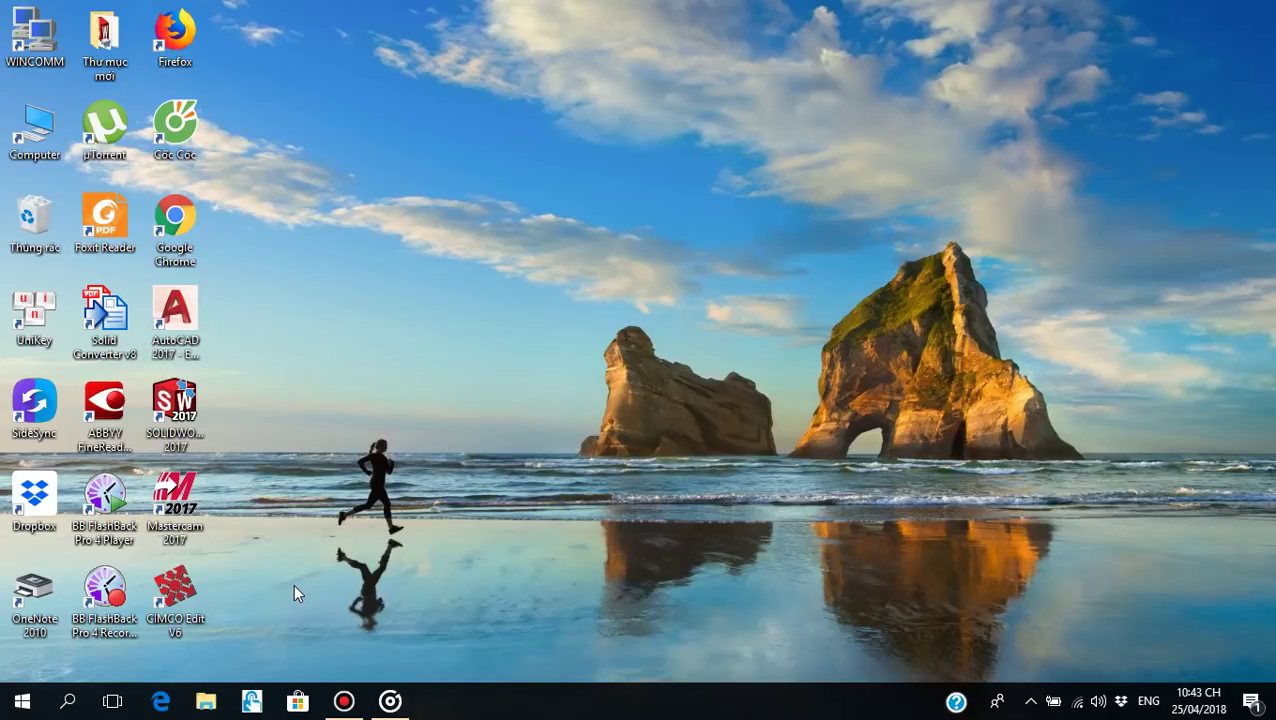
Open Fixture Assembly.pdf from E:\Solidwork\bai tap assembly\assembly in File Explorer
{"action": "key", "text": "super+e"}
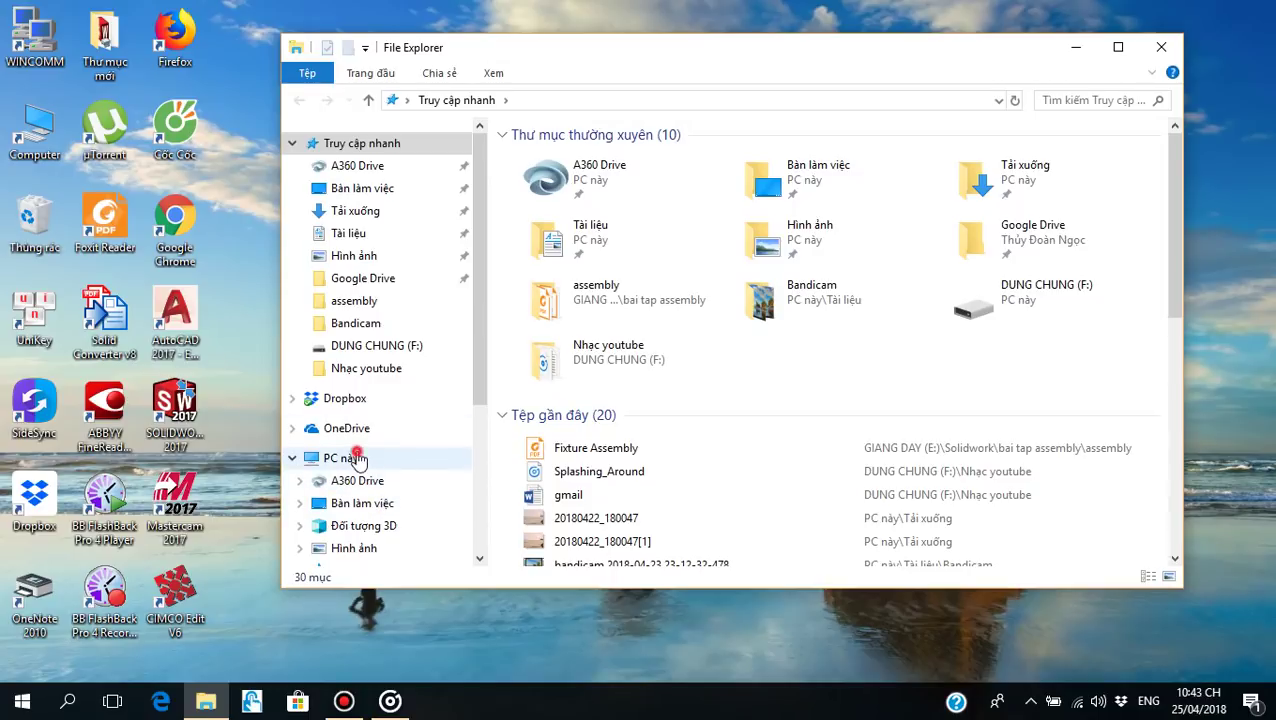
{"action": "left_click", "coordinate": [345, 457]}
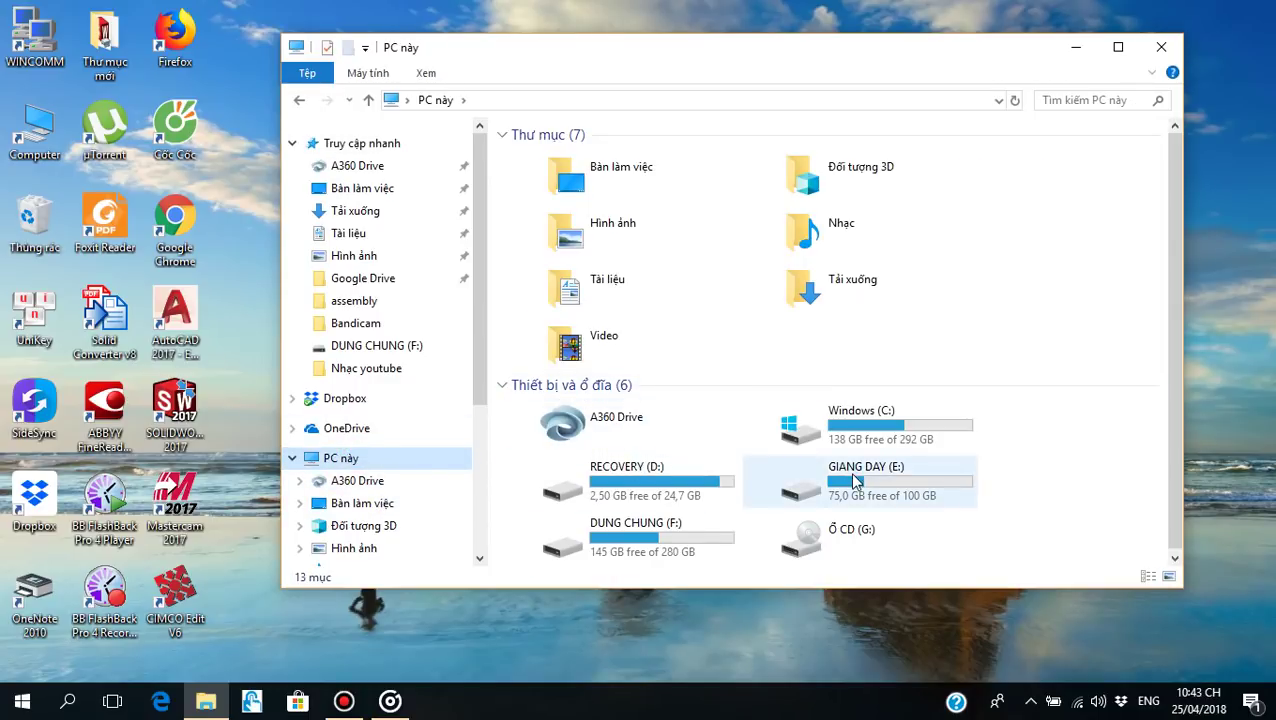
{"action": "double_click", "coordinate": [845, 477]}
{"action": "double_click", "coordinate": [555, 418]}
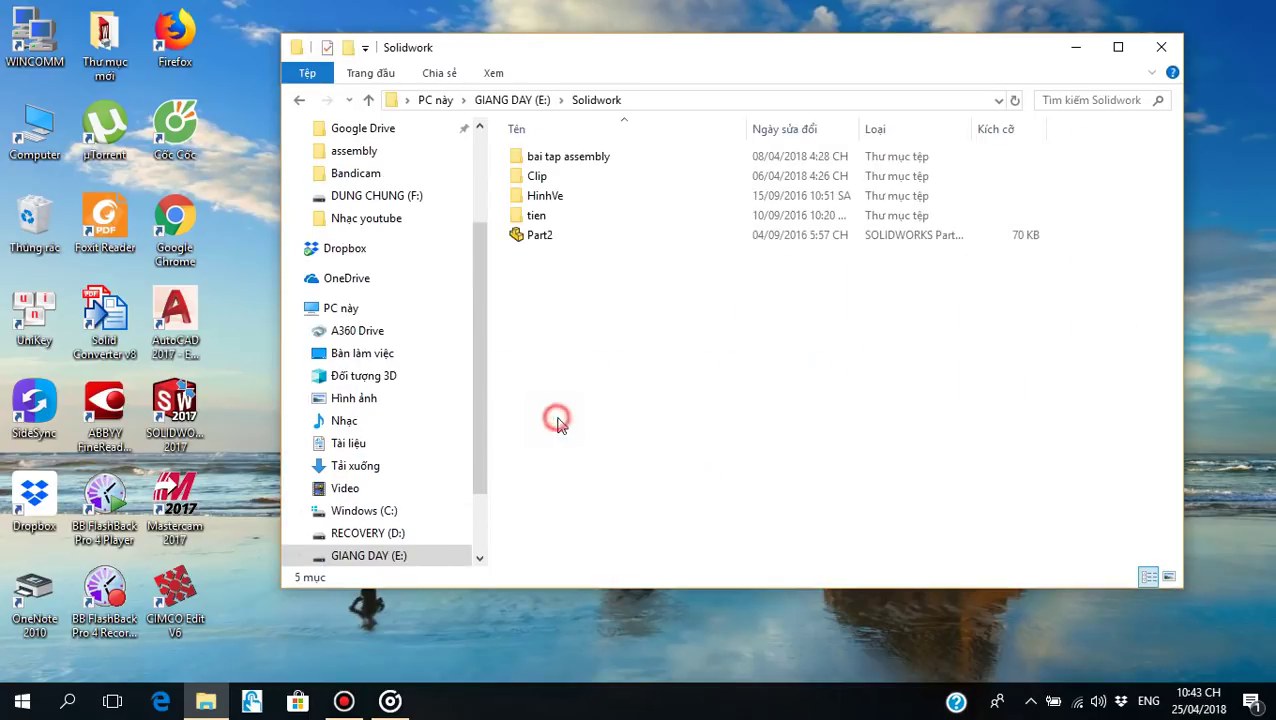
{"action": "double_click", "coordinate": [584, 158]}
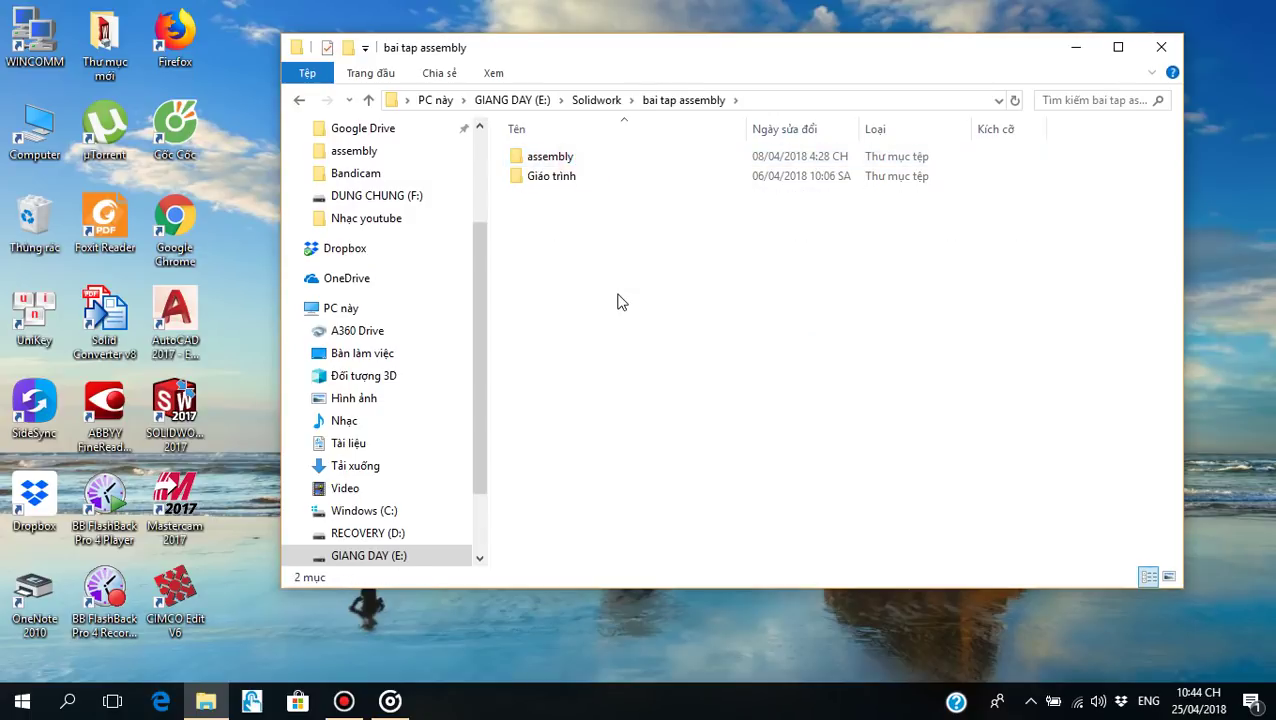
{"action": "left_click", "coordinate": [617, 293]}
{"action": "double_click", "coordinate": [555, 157]}
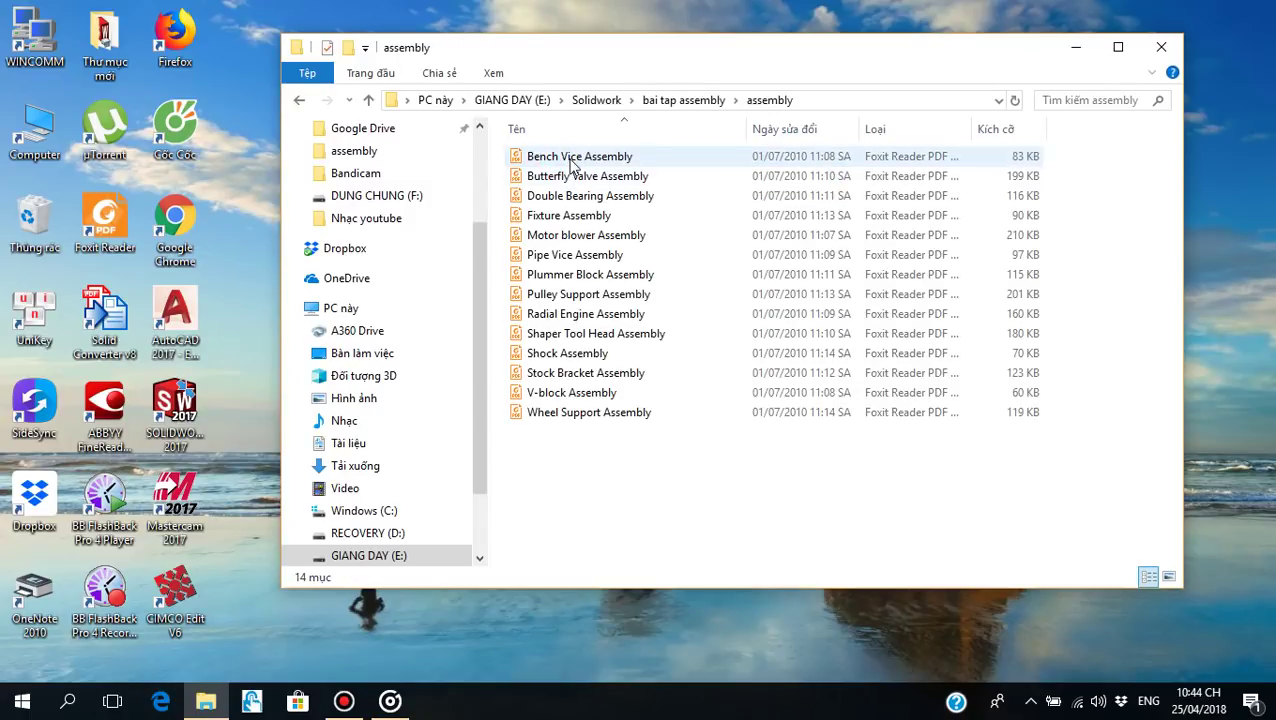
{"action": "double_click", "coordinate": [562, 214]}
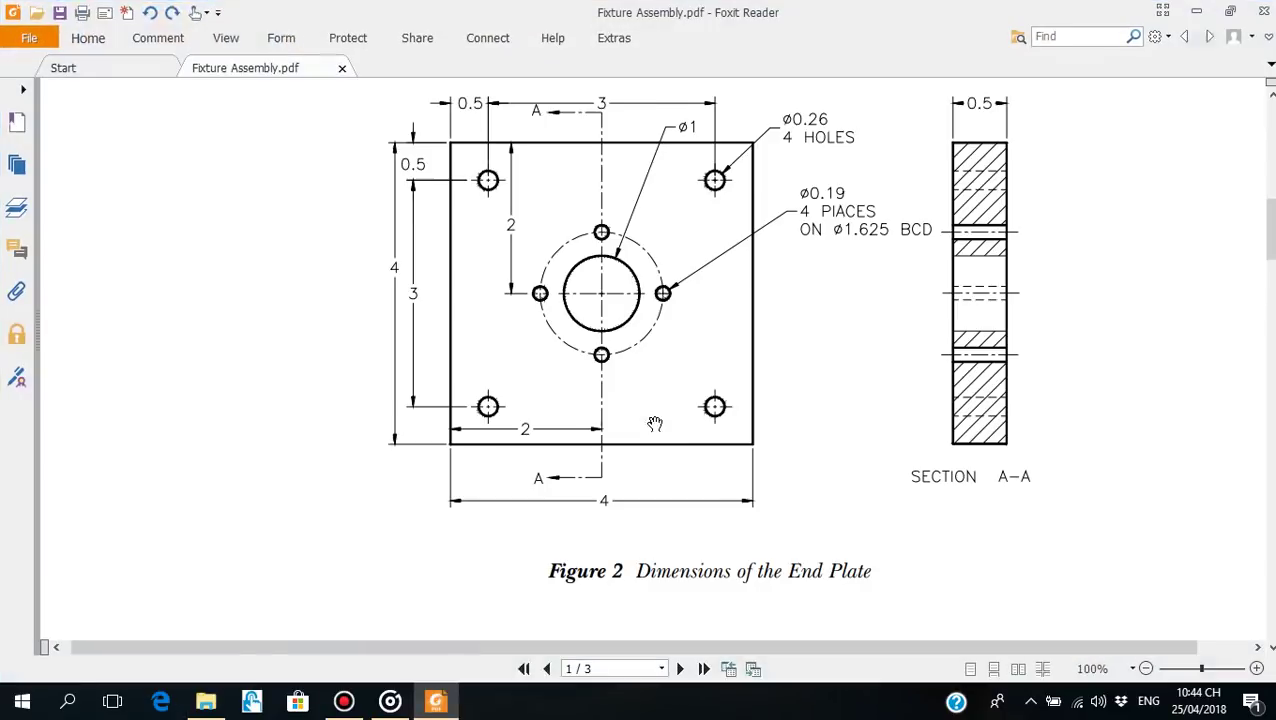
Scroll through Figures 1–5 of Fixture Assembly.pdf, reviewing the Support Pin dimensions
{"action": "scroll", "coordinate": [760, 455], "scroll_direction": "up", "scroll_amount": 5}
{"action": "scroll", "coordinate": [760, 455], "scroll_direction": "up", "scroll_amount": 2}
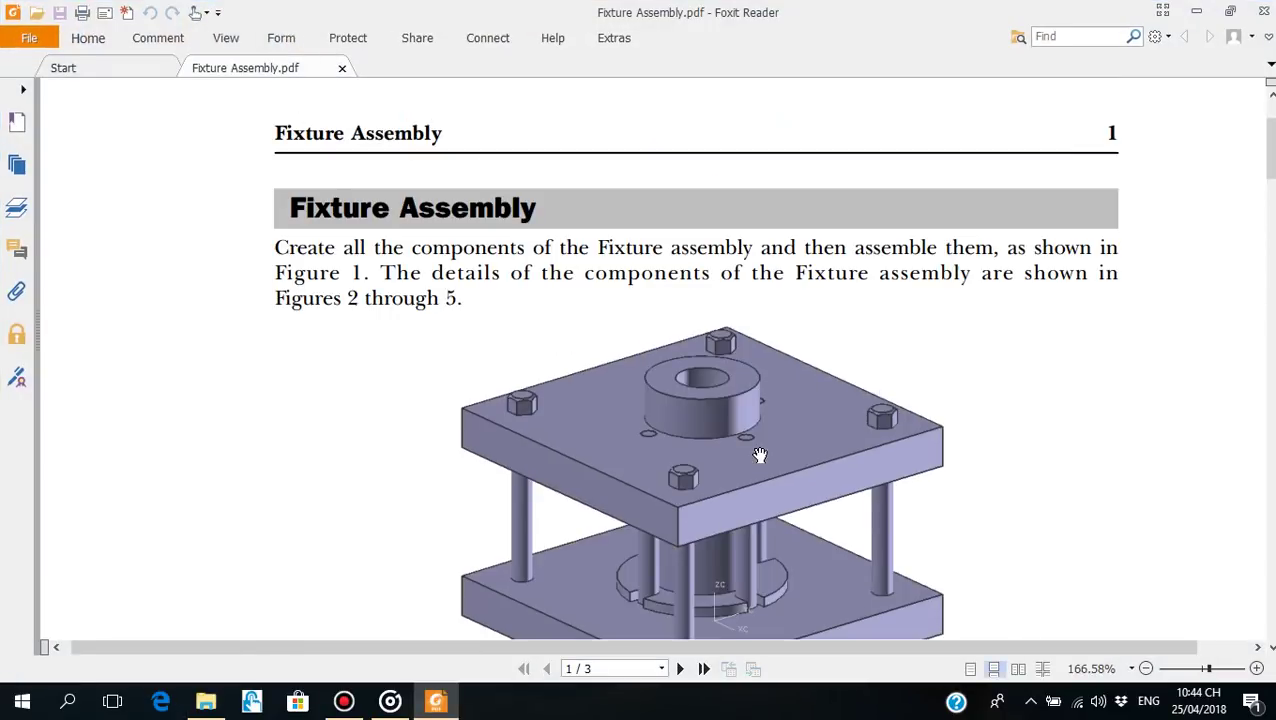
{"action": "scroll", "coordinate": [760, 455], "scroll_direction": "down", "scroll_amount": 2}
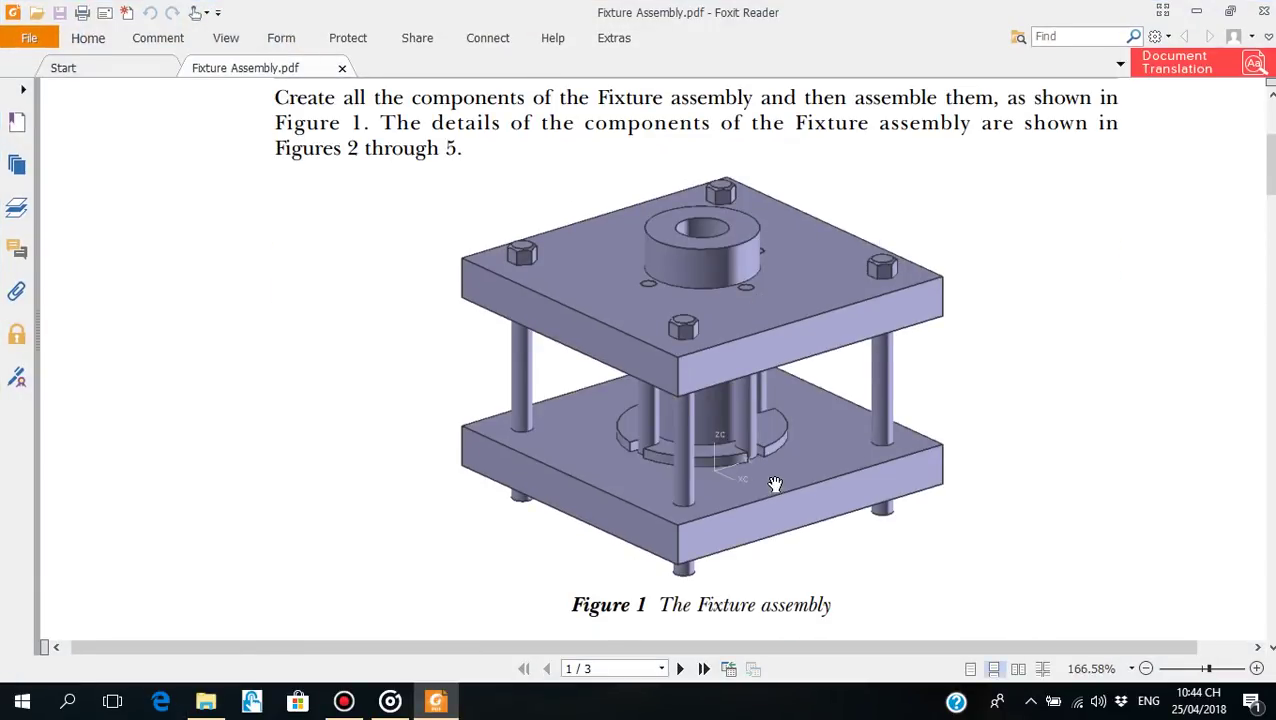
{"action": "scroll", "coordinate": [775, 484], "scroll_direction": "down", "scroll_amount": 5}
{"action": "scroll", "coordinate": [781, 485], "scroll_direction": "down", "scroll_amount": 4}
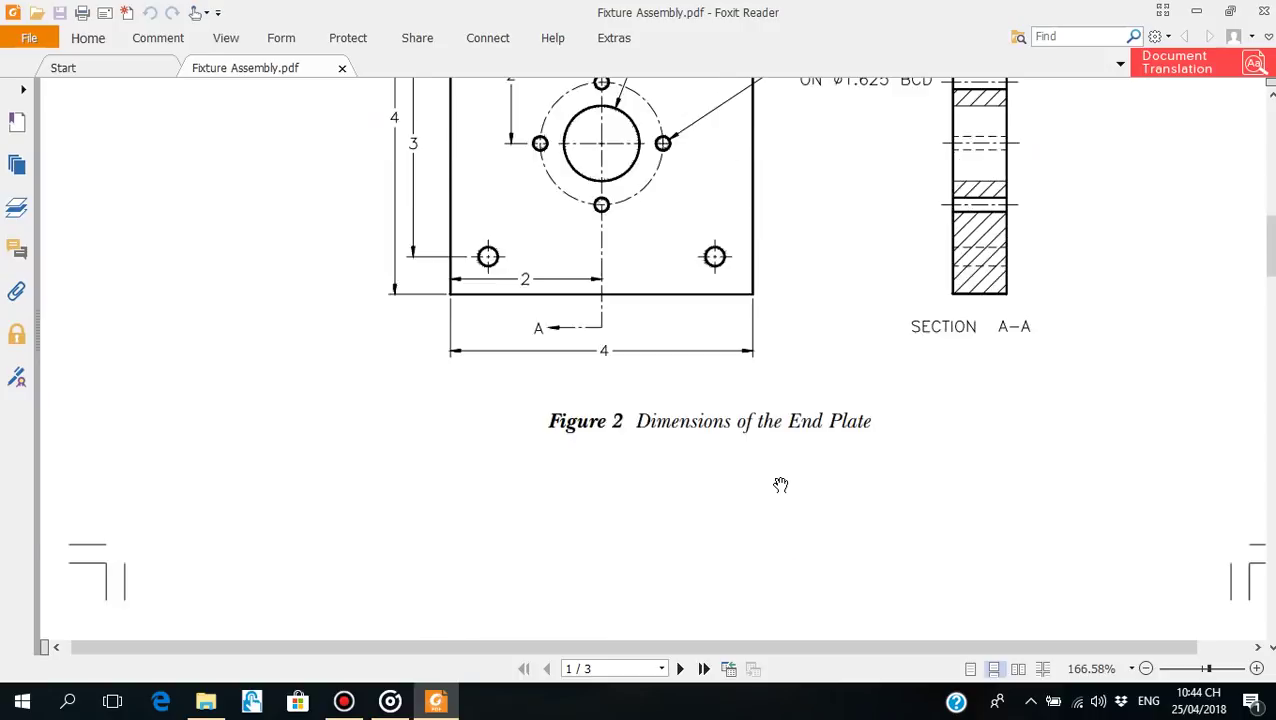
{"action": "scroll", "coordinate": [781, 485], "scroll_direction": "down", "scroll_amount": 2}
{"action": "scroll", "coordinate": [781, 485], "scroll_direction": "down", "scroll_amount": 2}
{"action": "scroll", "coordinate": [784, 486], "scroll_direction": "down", "scroll_amount": 5}
{"action": "scroll", "coordinate": [784, 486], "scroll_direction": "down", "scroll_amount": 2}
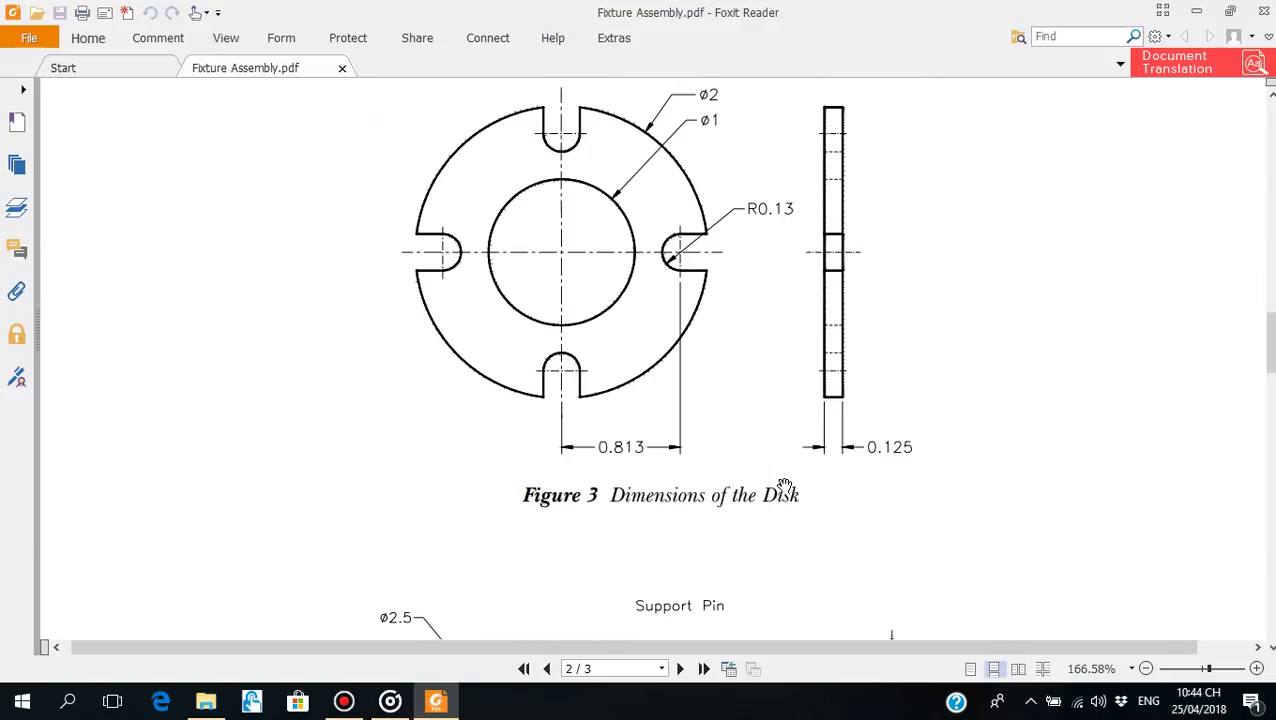
{"action": "scroll", "coordinate": [784, 486], "scroll_direction": "down", "scroll_amount": 3}
{"action": "scroll", "coordinate": [784, 486], "scroll_direction": "down", "scroll_amount": 3}
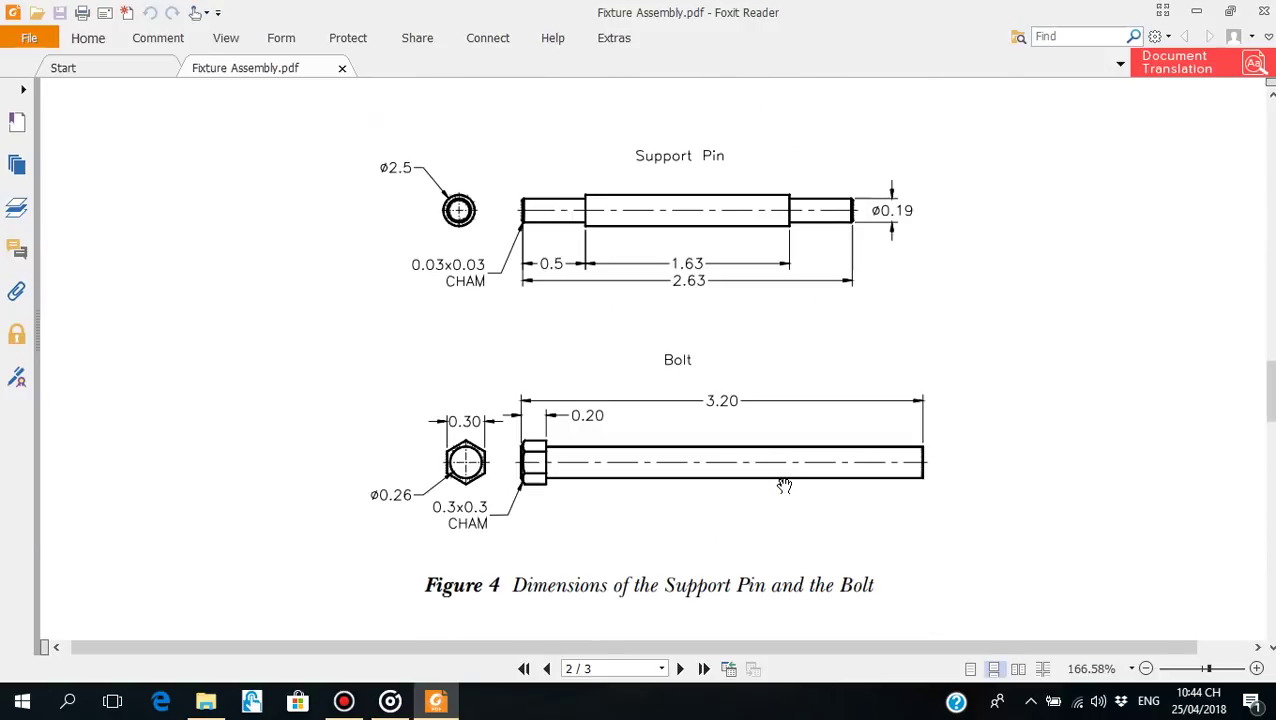
{"action": "scroll", "coordinate": [784, 486], "scroll_direction": "down", "scroll_amount": 5}
{"action": "scroll", "coordinate": [784, 486], "scroll_direction": "down", "scroll_amount": 3}
{"action": "scroll", "coordinate": [785, 486], "scroll_direction": "down", "scroll_amount": 3}
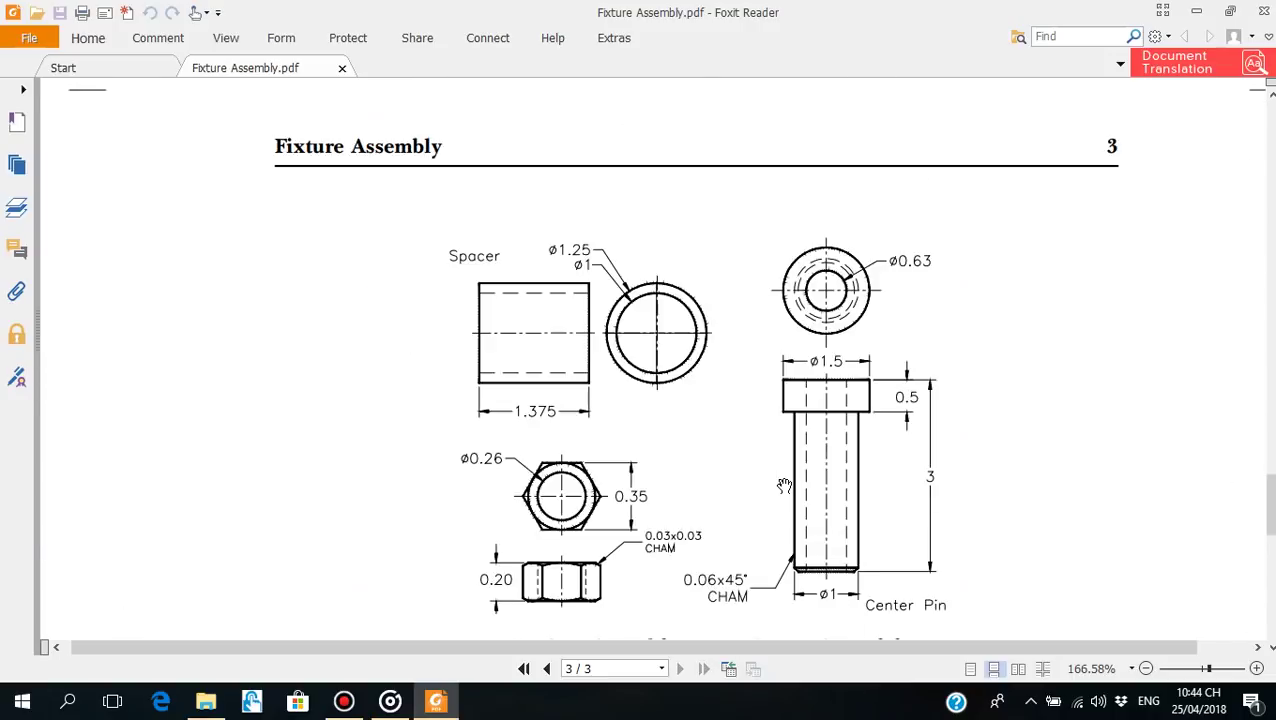
{"action": "scroll", "coordinate": [786, 486], "scroll_direction": "down", "scroll_amount": 2}
{"action": "scroll", "coordinate": [786, 486], "scroll_direction": "up", "scroll_amount": 3}
{"action": "scroll", "coordinate": [785, 486], "scroll_direction": "down", "scroll_amount": 3}
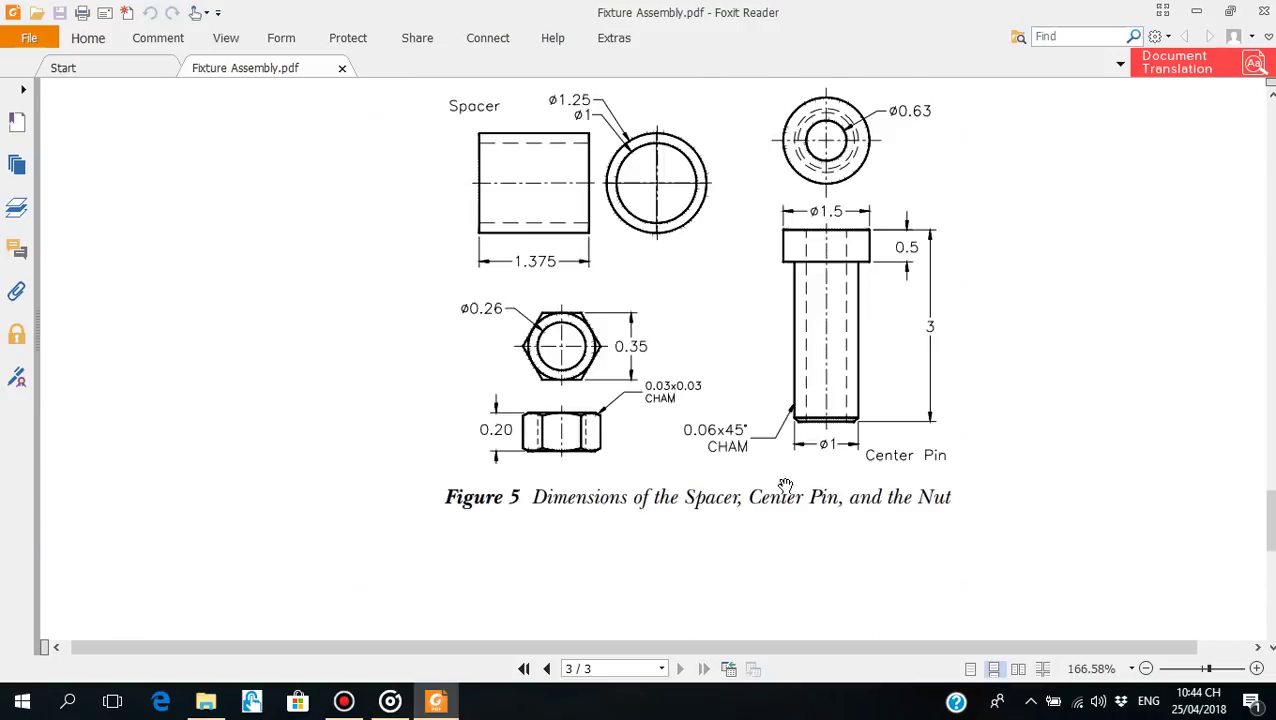
{"action": "scroll", "coordinate": [785, 486], "scroll_direction": "down", "scroll_amount": 4}
{"action": "scroll", "coordinate": [785, 486], "scroll_direction": "down", "scroll_amount": 5}
{"action": "scroll", "coordinate": [790, 470], "scroll_direction": "up", "scroll_amount": 10}
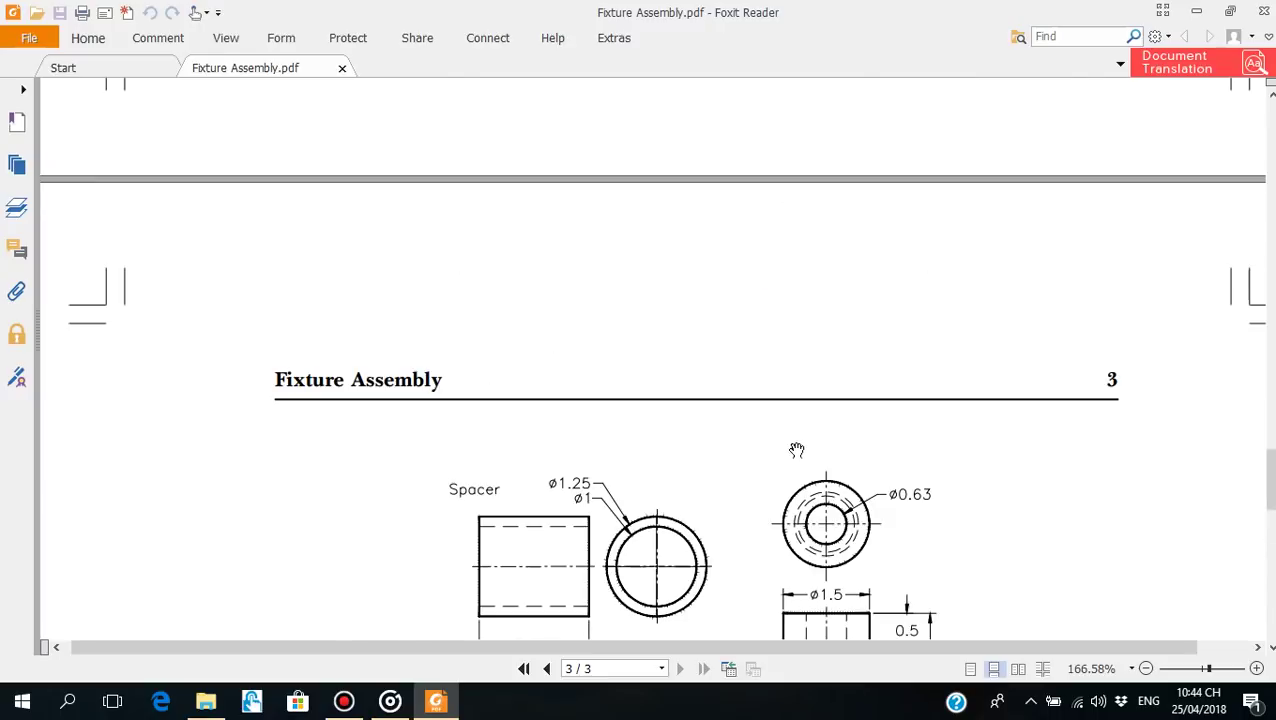
{"action": "scroll", "coordinate": [743, 436], "scroll_direction": "up", "scroll_amount": 5}
{"action": "scroll", "coordinate": [743, 436], "scroll_direction": "up", "scroll_amount": 5}
{"action": "scroll", "coordinate": [743, 435], "scroll_direction": "up", "scroll_amount": 8}
{"action": "scroll", "coordinate": [743, 435], "scroll_direction": "up", "scroll_amount": 3}
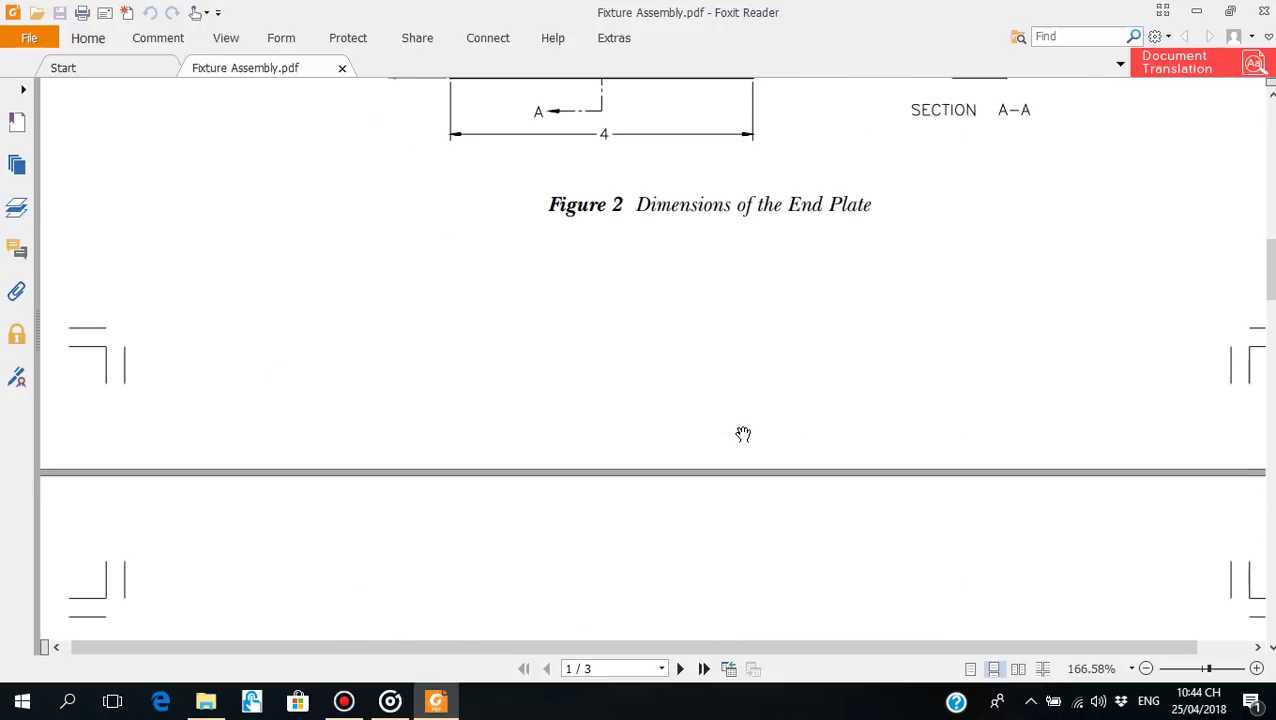
{"action": "scroll", "coordinate": [743, 435], "scroll_direction": "up", "scroll_amount": 7}
{"action": "scroll", "coordinate": [743, 435], "scroll_direction": "up", "scroll_amount": 7}
{"action": "scroll", "coordinate": [743, 435], "scroll_direction": "up", "scroll_amount": 3}
{"action": "scroll", "coordinate": [743, 434], "scroll_direction": "up", "scroll_amount": 3}
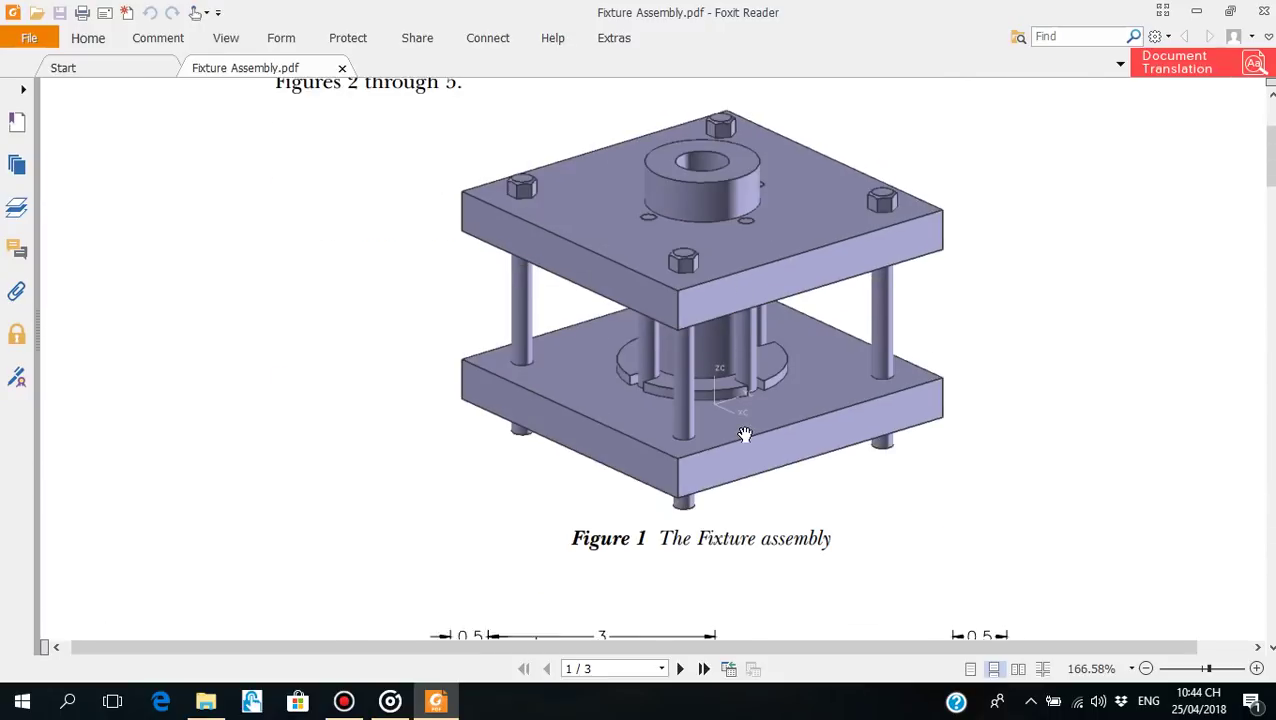
{"action": "scroll", "coordinate": [743, 434], "scroll_direction": "up", "scroll_amount": 7}
{"action": "scroll", "coordinate": [743, 434], "scroll_direction": "down", "scroll_amount": 6}
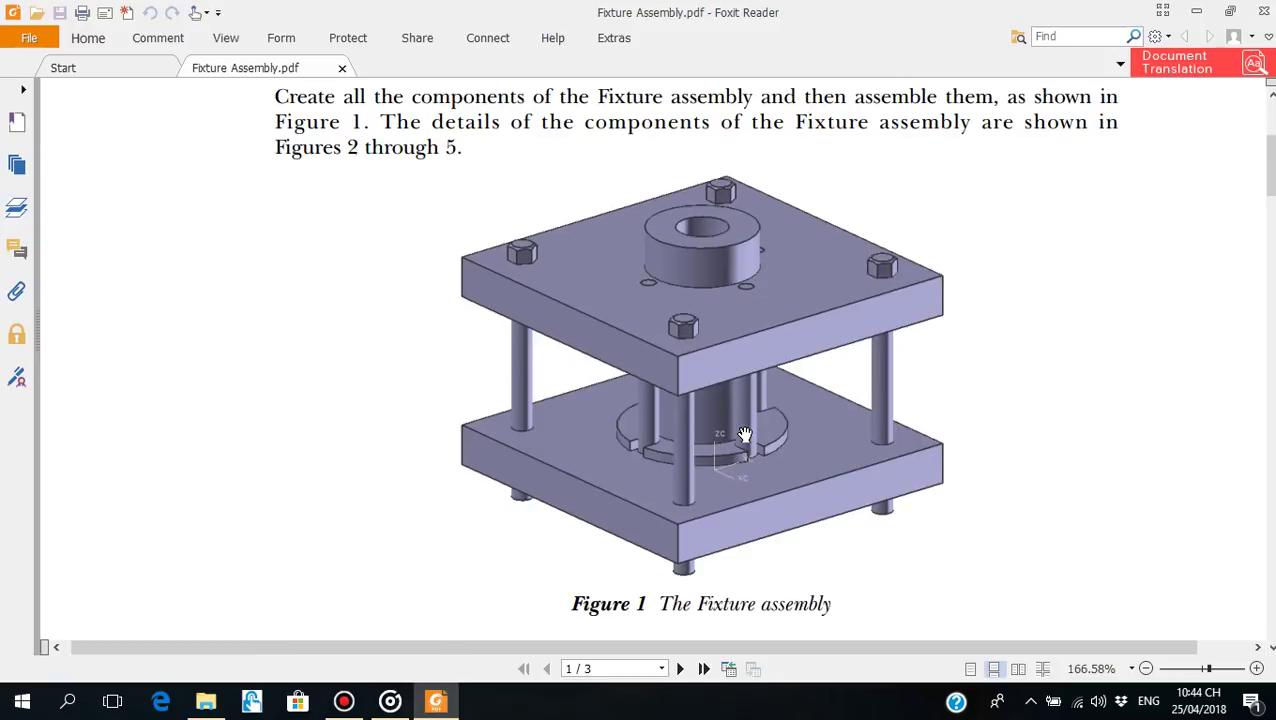
{"action": "scroll", "coordinate": [745, 434], "scroll_direction": "down", "scroll_amount": 3}
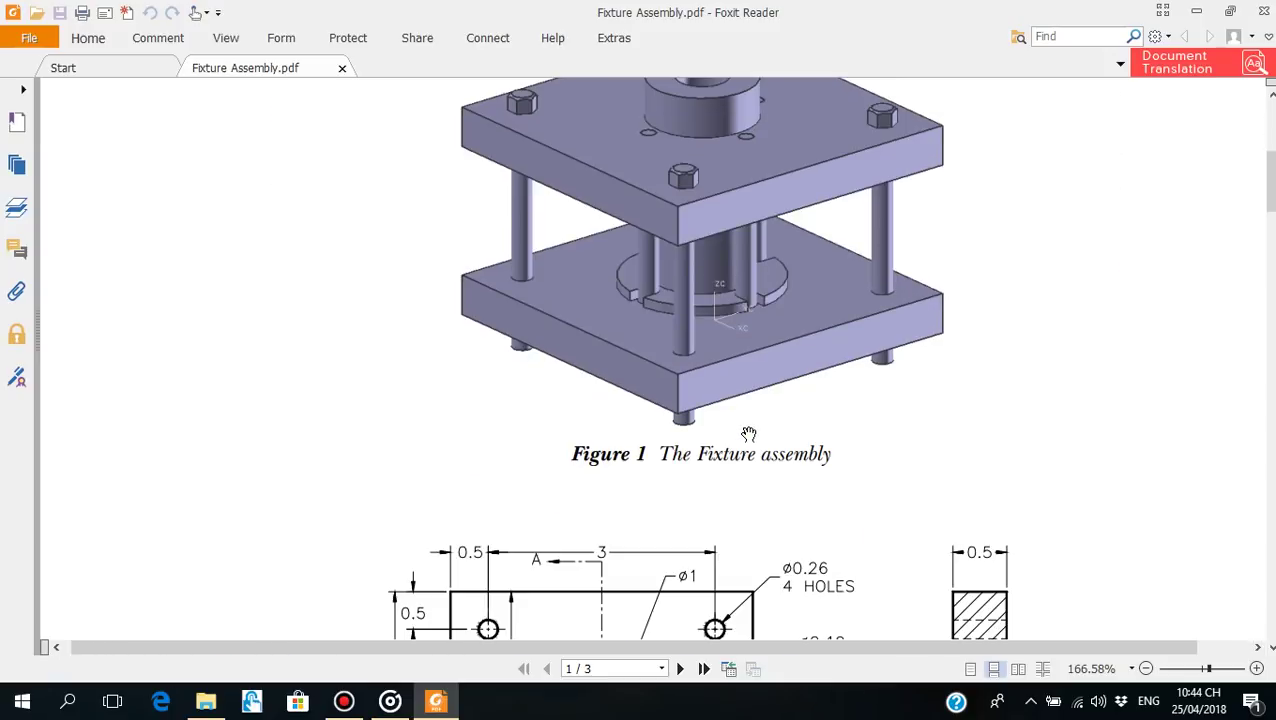
{"action": "scroll", "coordinate": [750, 433], "scroll_direction": "up", "scroll_amount": 3}
{"action": "scroll", "coordinate": [750, 433], "scroll_direction": "down", "scroll_amount": 3}
{"action": "scroll", "coordinate": [752, 433], "scroll_direction": "up", "scroll_amount": 3}
{"action": "scroll", "coordinate": [752, 433], "scroll_direction": "down", "scroll_amount": 9}
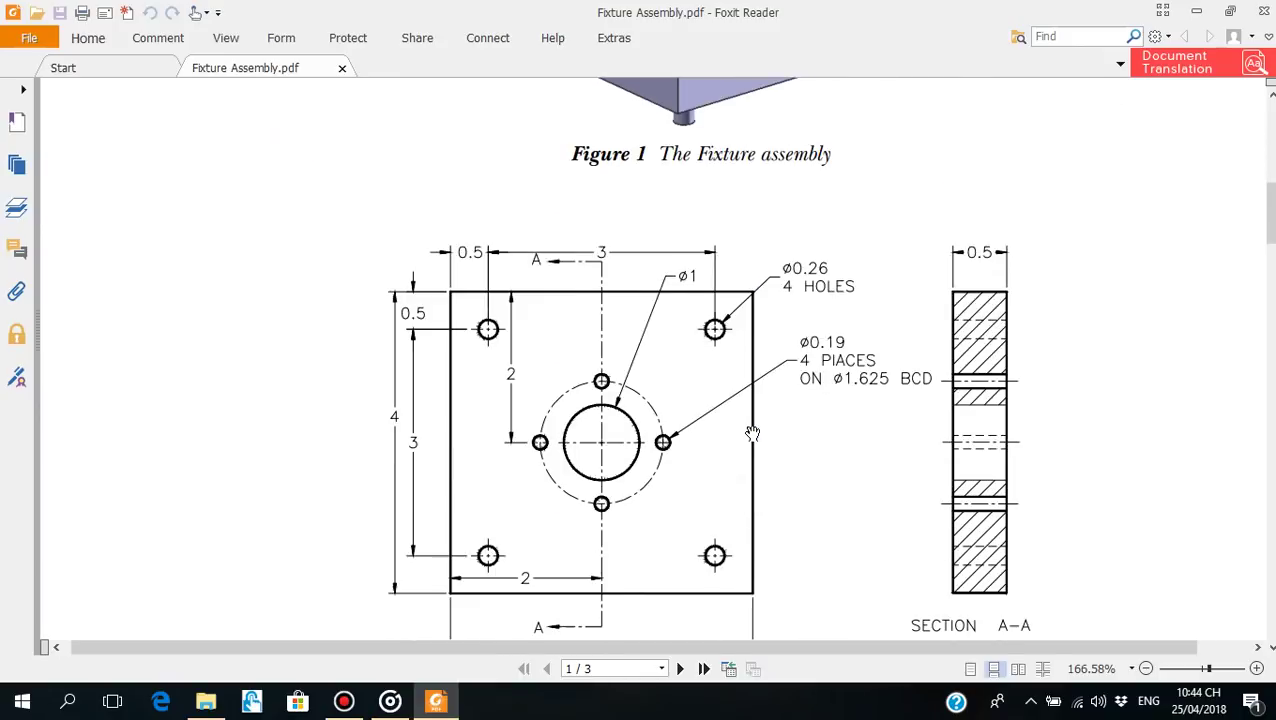
{"action": "scroll", "coordinate": [752, 433], "scroll_direction": "down", "scroll_amount": 3}
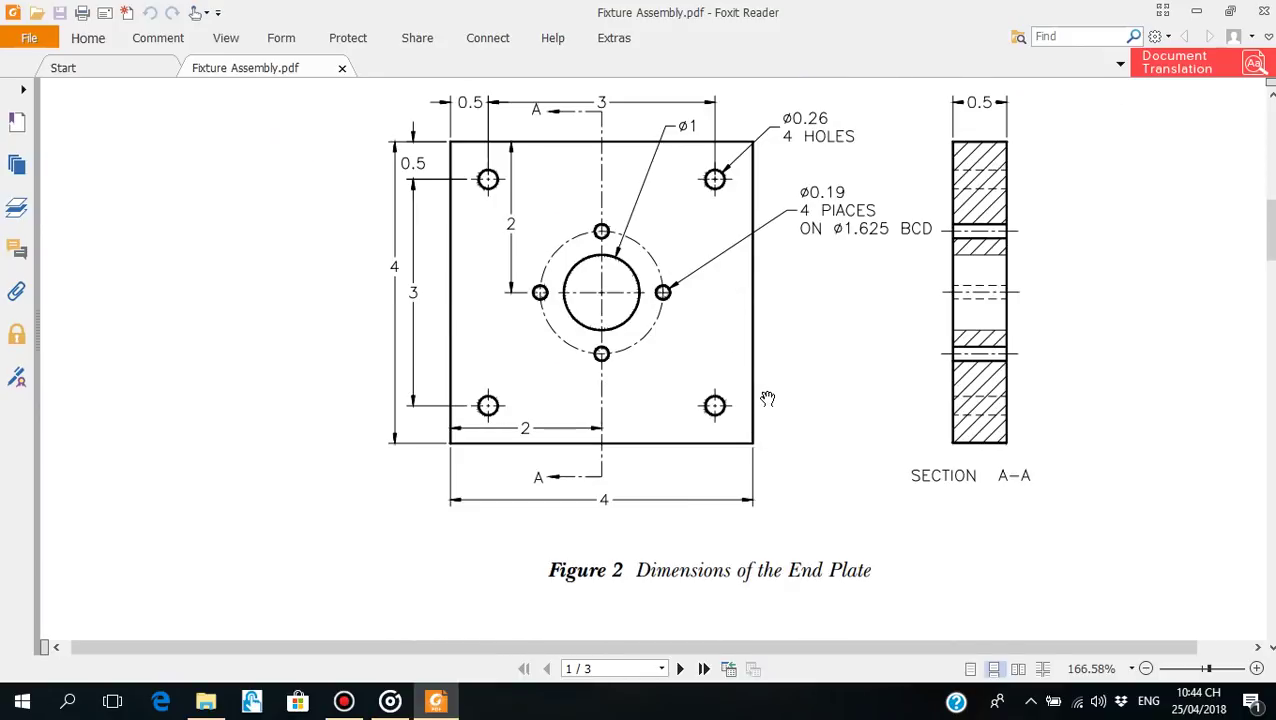
{"action": "scroll", "coordinate": [767, 399], "scroll_direction": "up", "scroll_amount": 3}
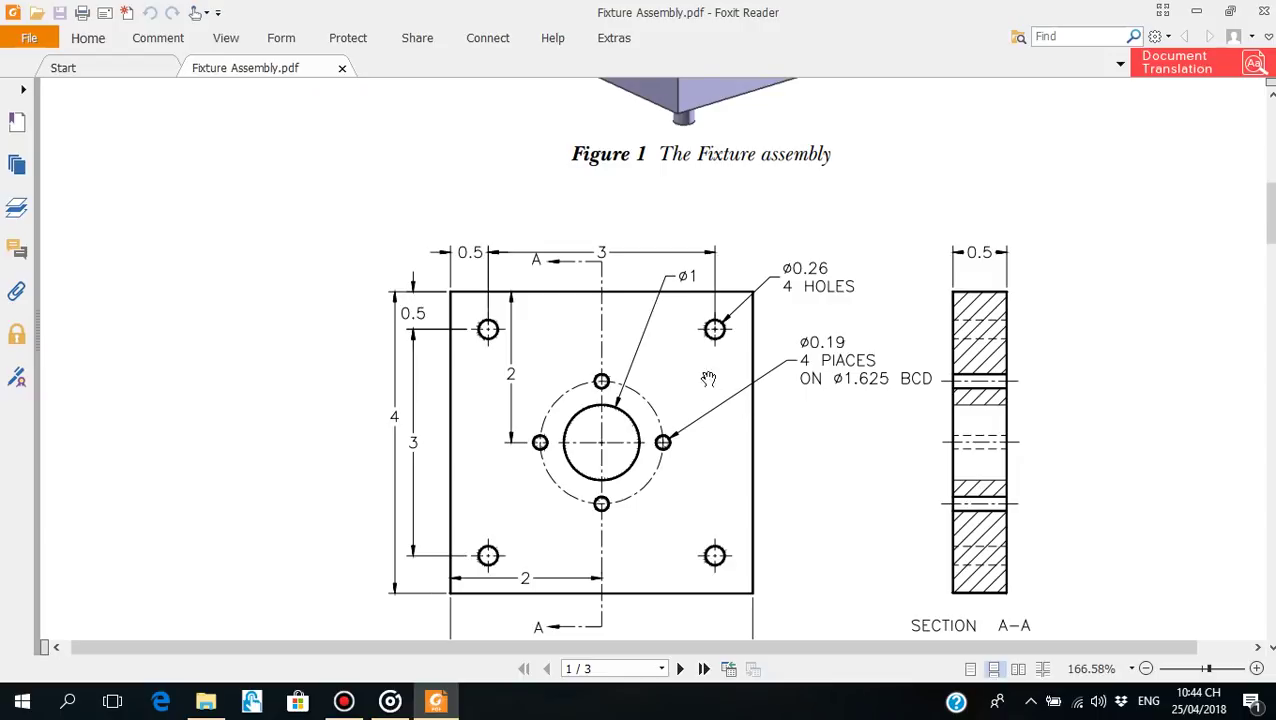
Minimize the PDF reader and File Explorer, then refresh the desktop
{"action": "left_click", "coordinate": [1196, 10]}
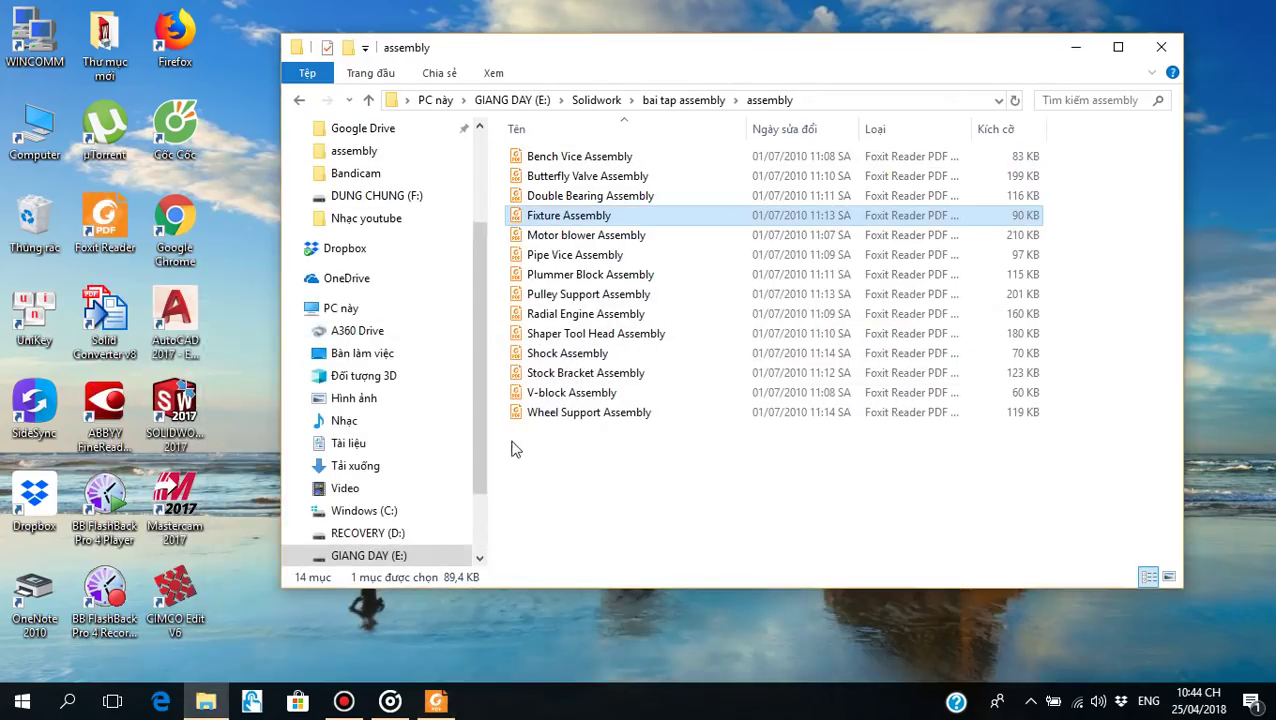
{"action": "left_click", "coordinate": [1077, 47]}
{"action": "right_click", "coordinate": [675, 177]}
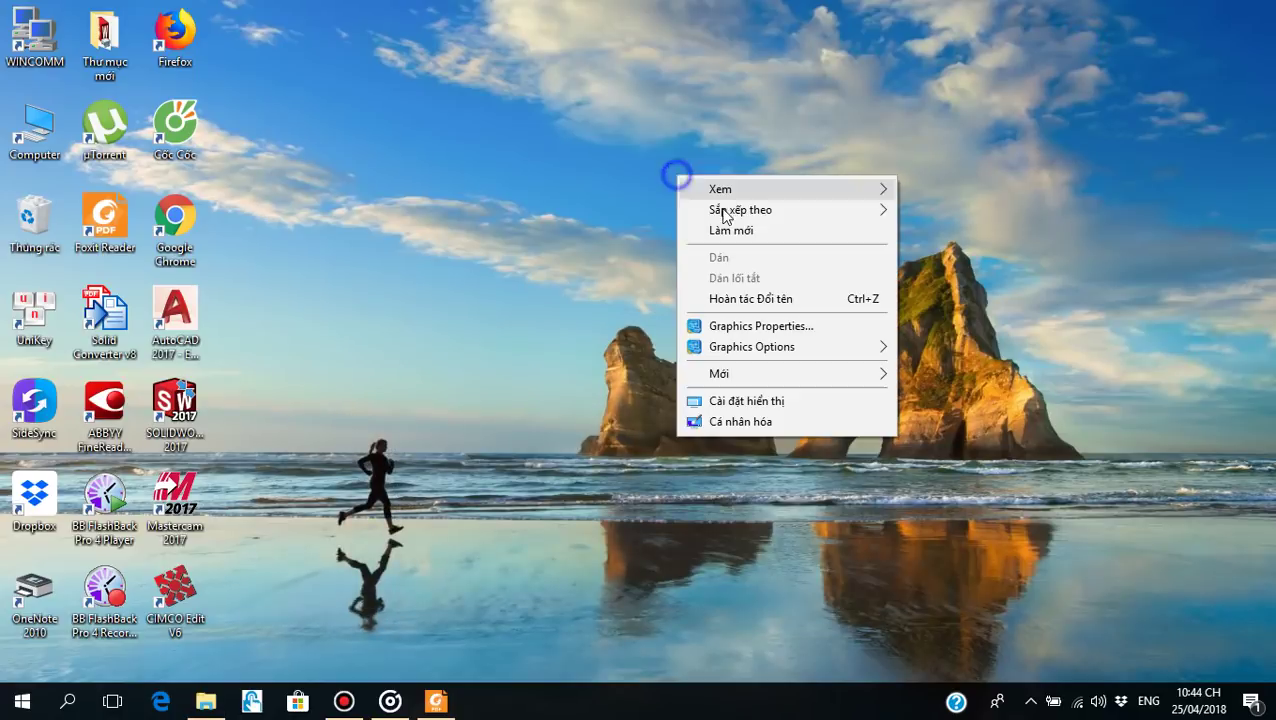
{"action": "left_click", "coordinate": [735, 230]}
Launch SOLIDWORKS 2017 and create a new blank part document, Part1
{"action": "double_click", "coordinate": [190, 405]}
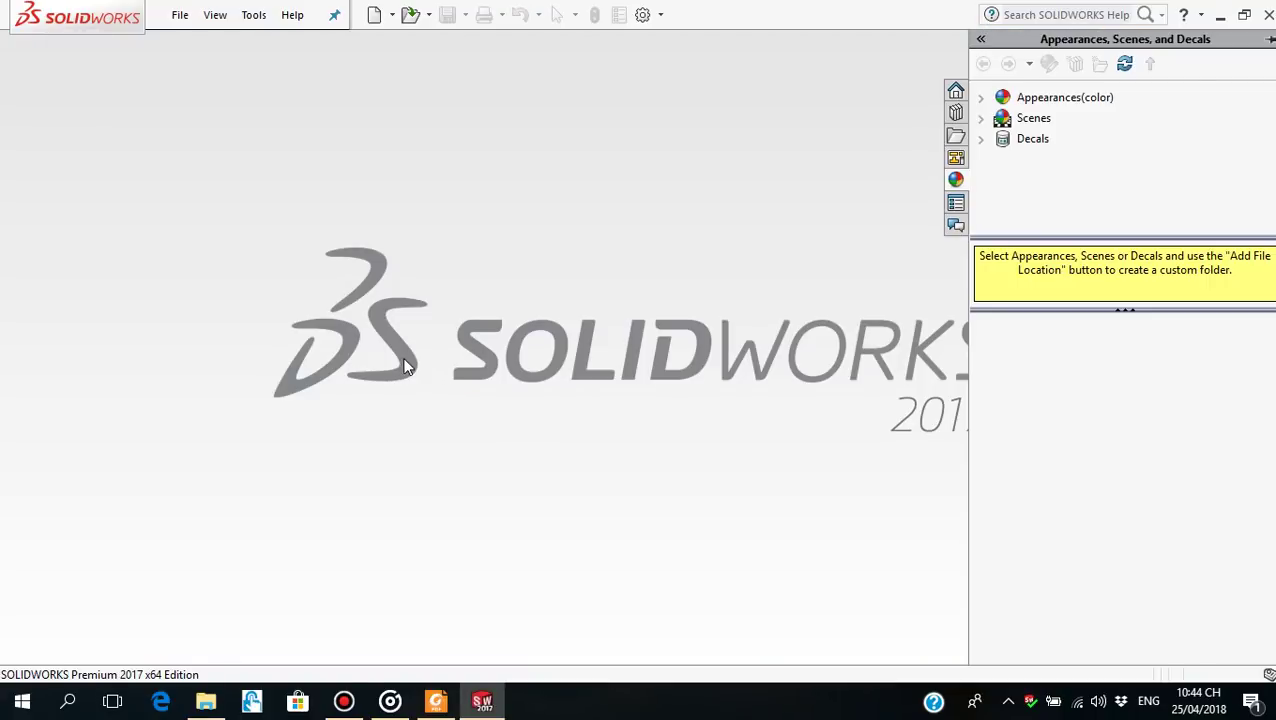
{"action": "left_click", "coordinate": [643, 219]}
{"action": "left_click", "coordinate": [374, 14]}
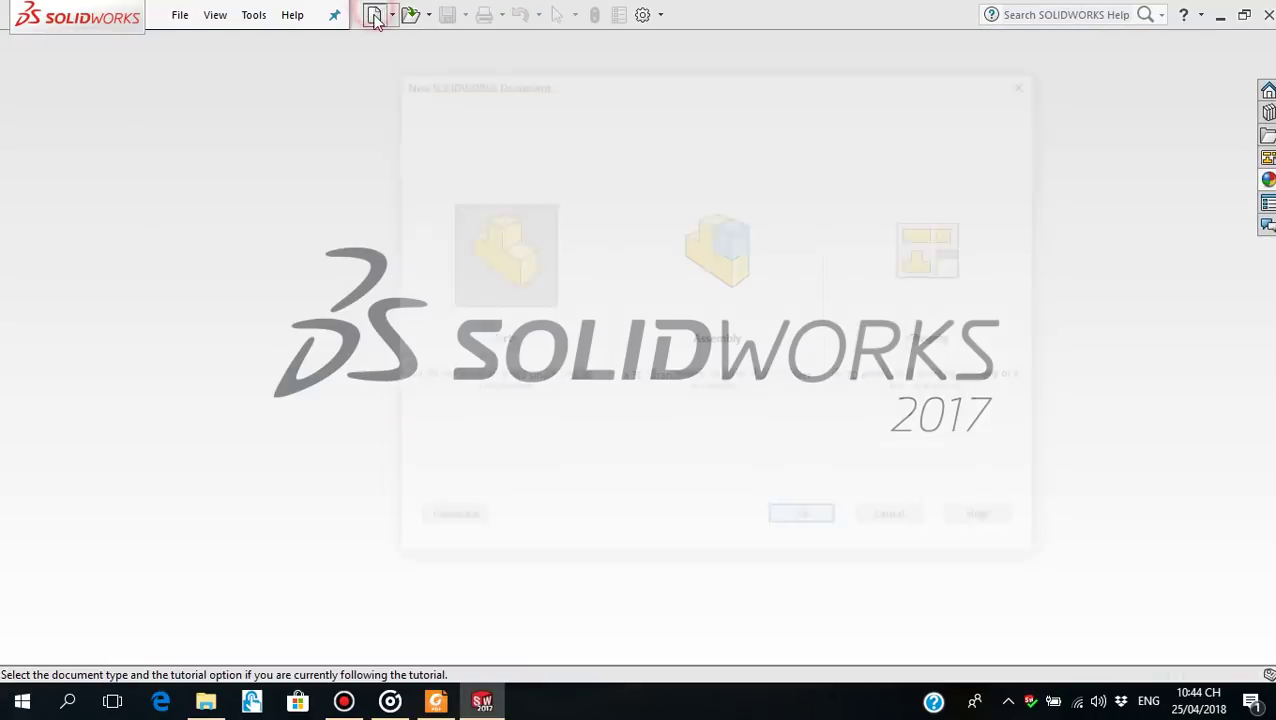
{"action": "left_click", "coordinate": [805, 524]}
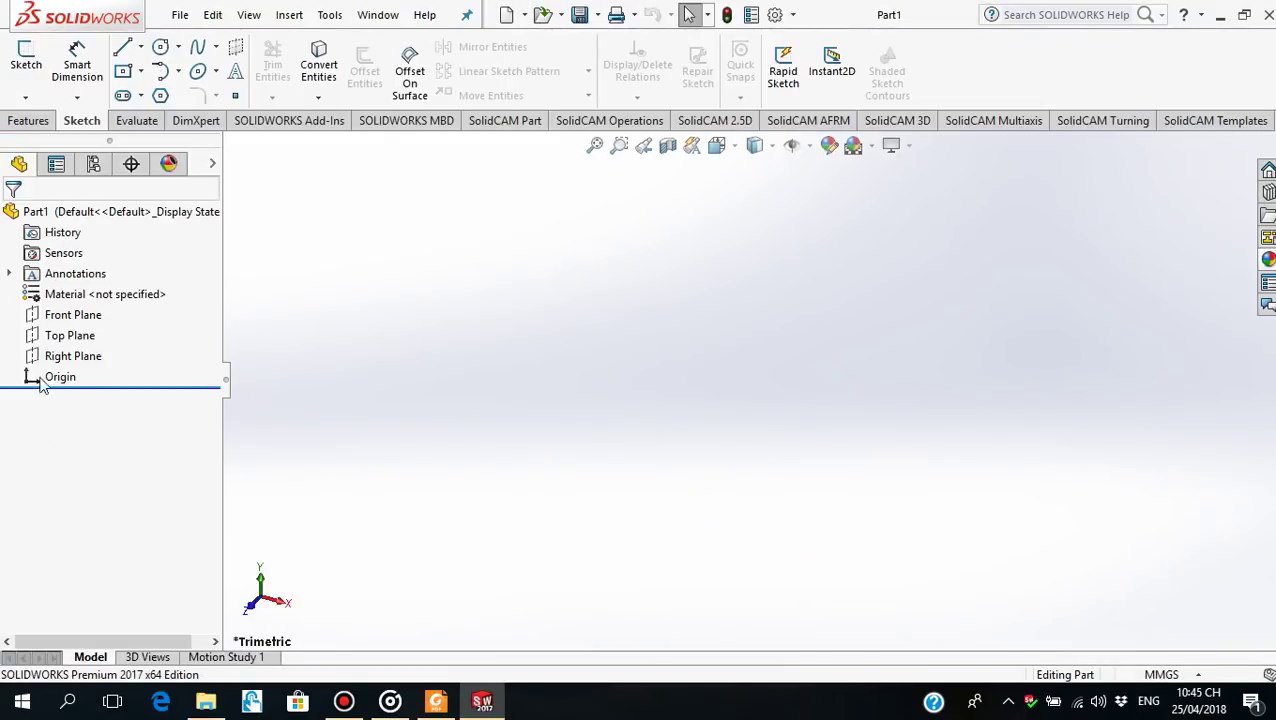
Start a sketch on the Front Plane and draw a center rectangle at the origin
{"action": "left_click", "coordinate": [40, 314]}
{"action": "left_click", "coordinate": [128, 278]}
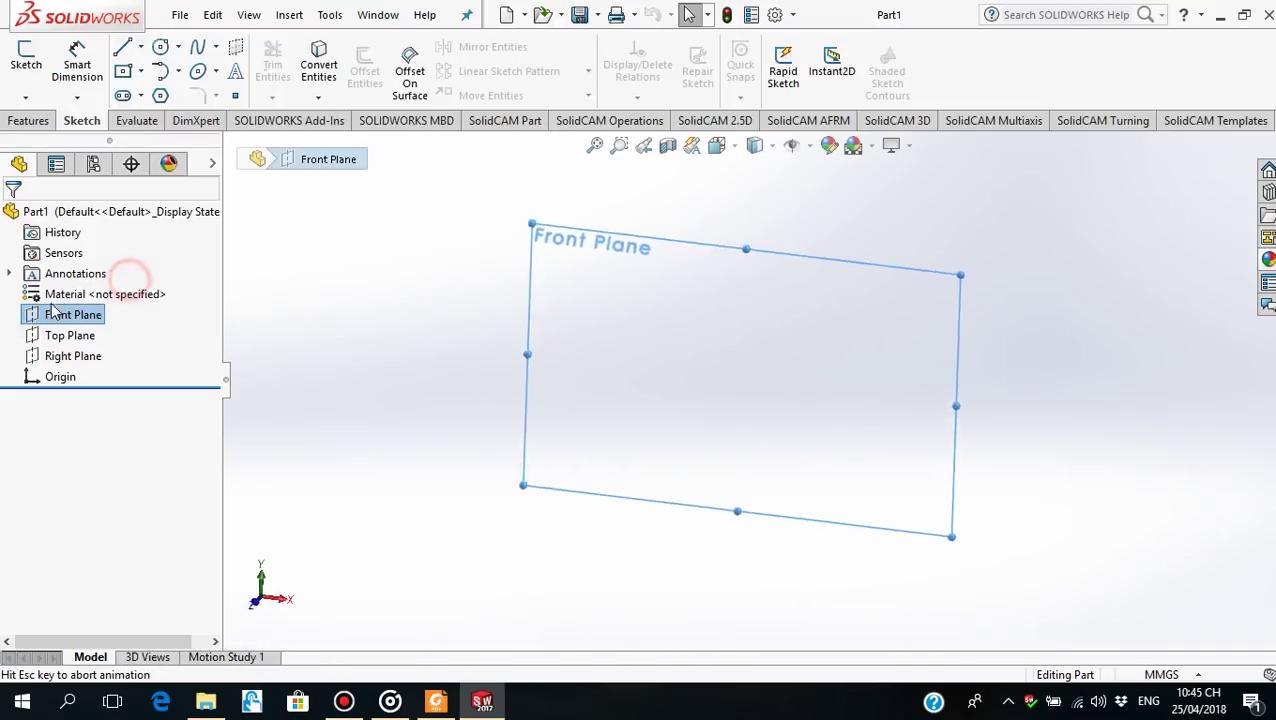
{"action": "left_click", "coordinate": [42, 282]}
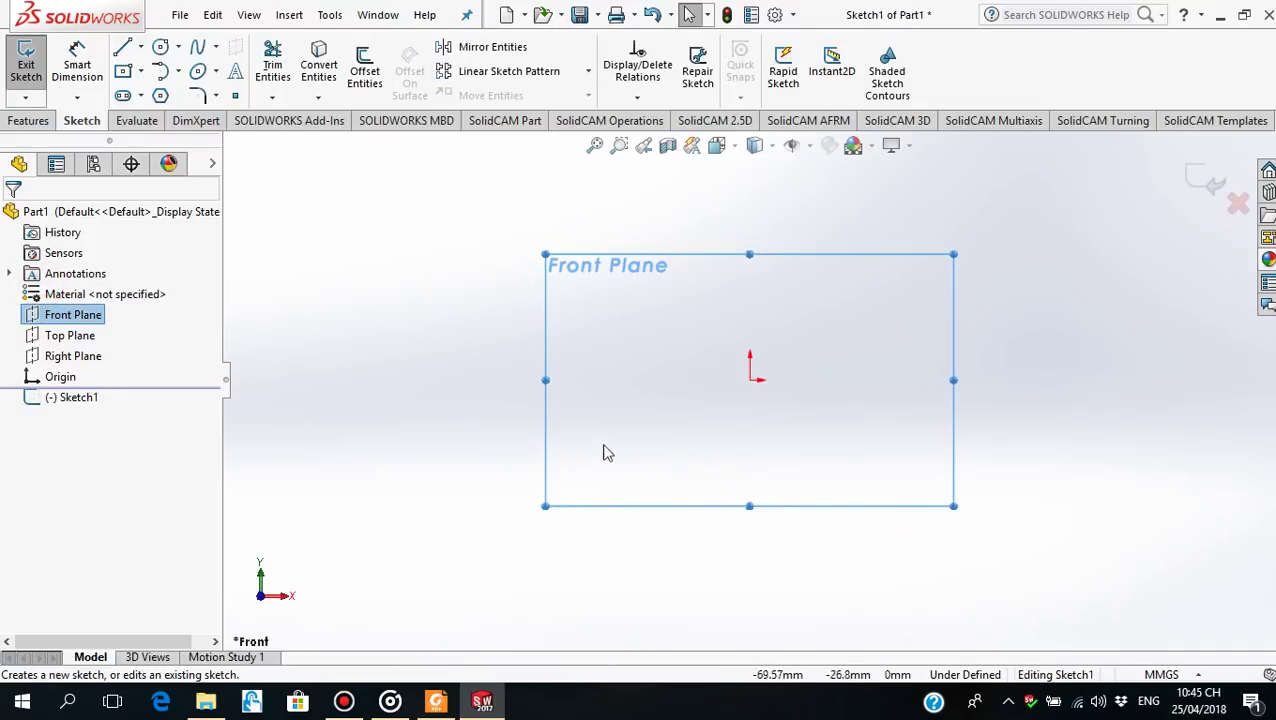
{"action": "left_click", "coordinate": [122, 70]}
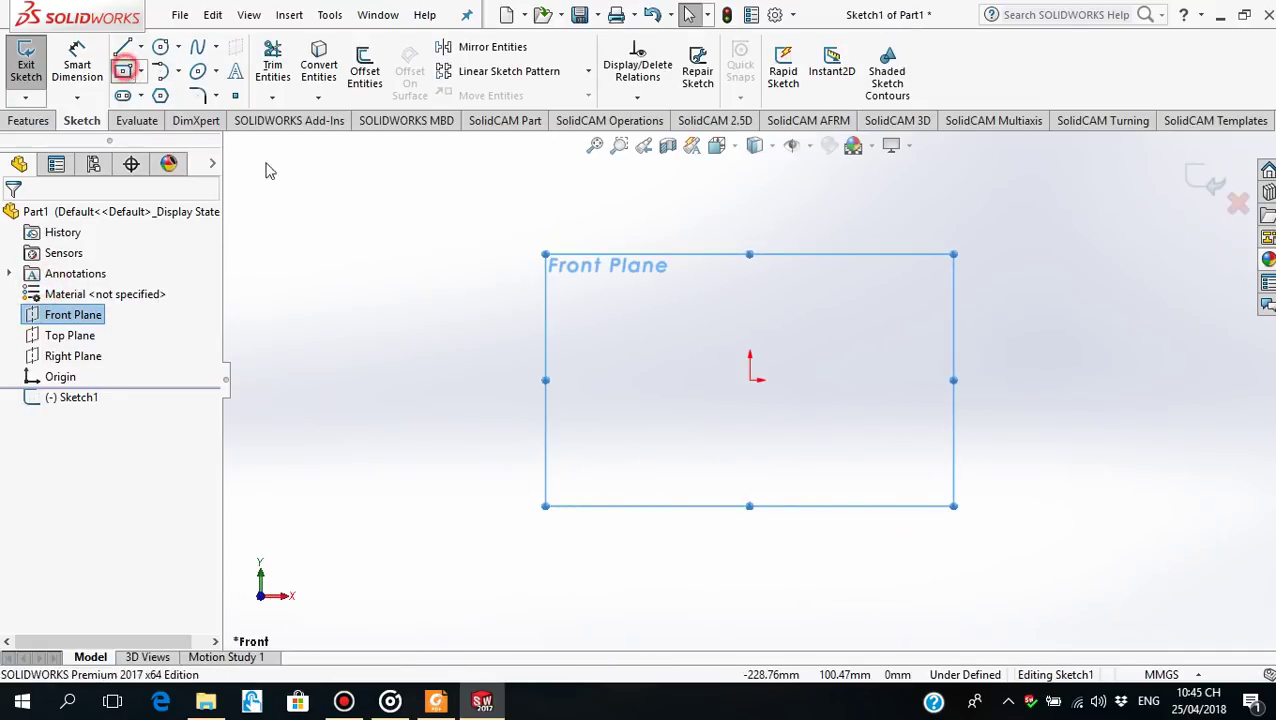
{"action": "left_click", "coordinate": [750, 380]}
{"action": "left_click", "coordinate": [882, 282]}
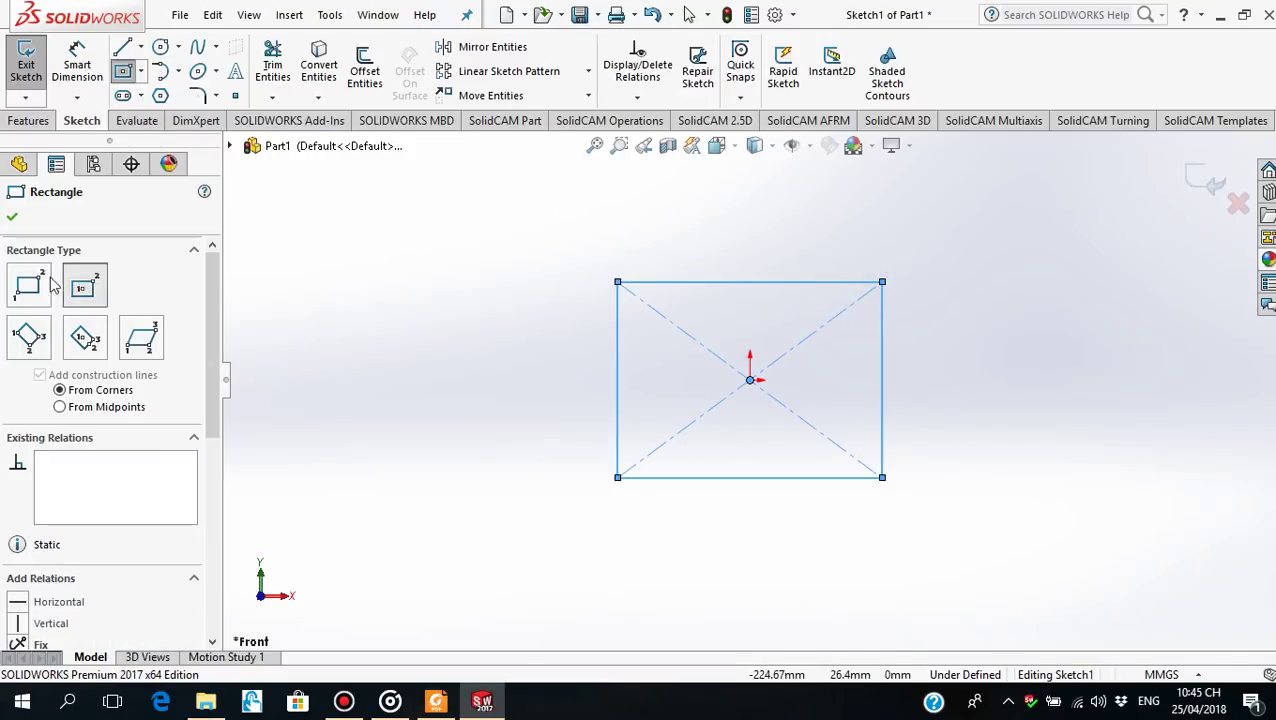
{"action": "key", "text": "Escape"}
Add an Equal relation between the rectangle's left and top edges
{"action": "left_click", "coordinate": [543, 433]}
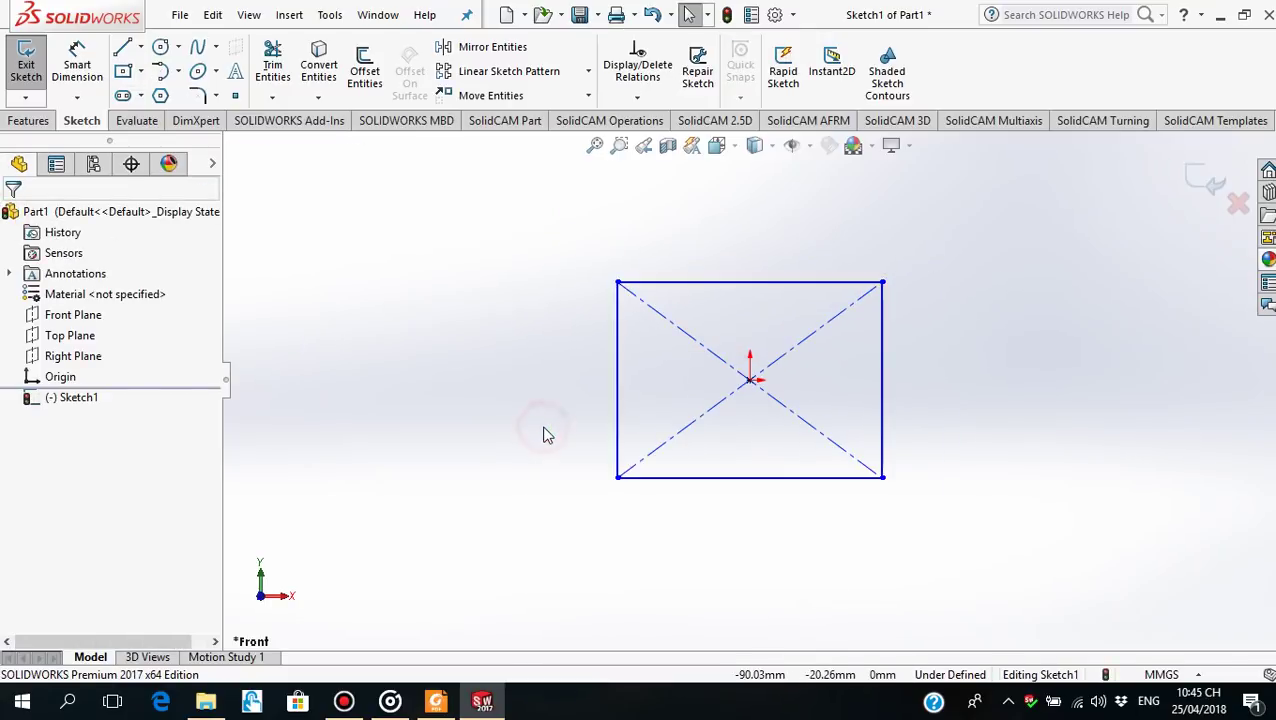
{"action": "left_click", "coordinate": [618, 405]}
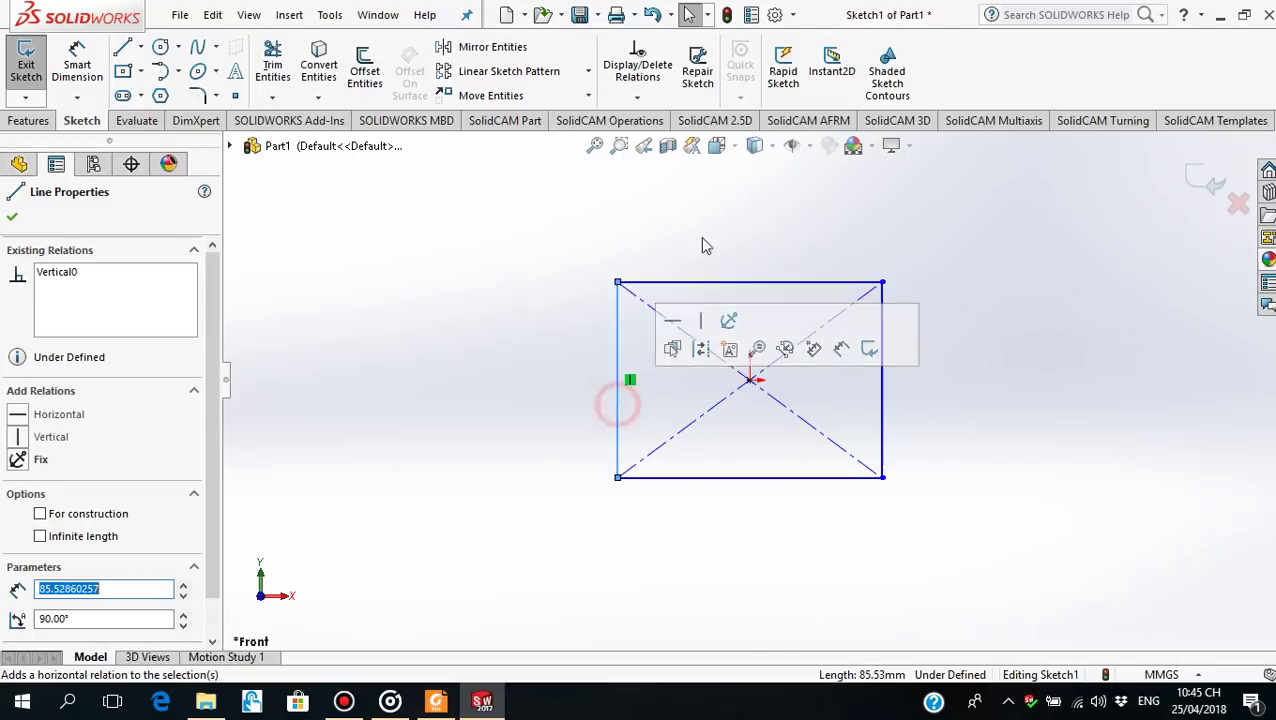
{"action": "left_click", "coordinate": [745, 283], "text": "ctrl"}
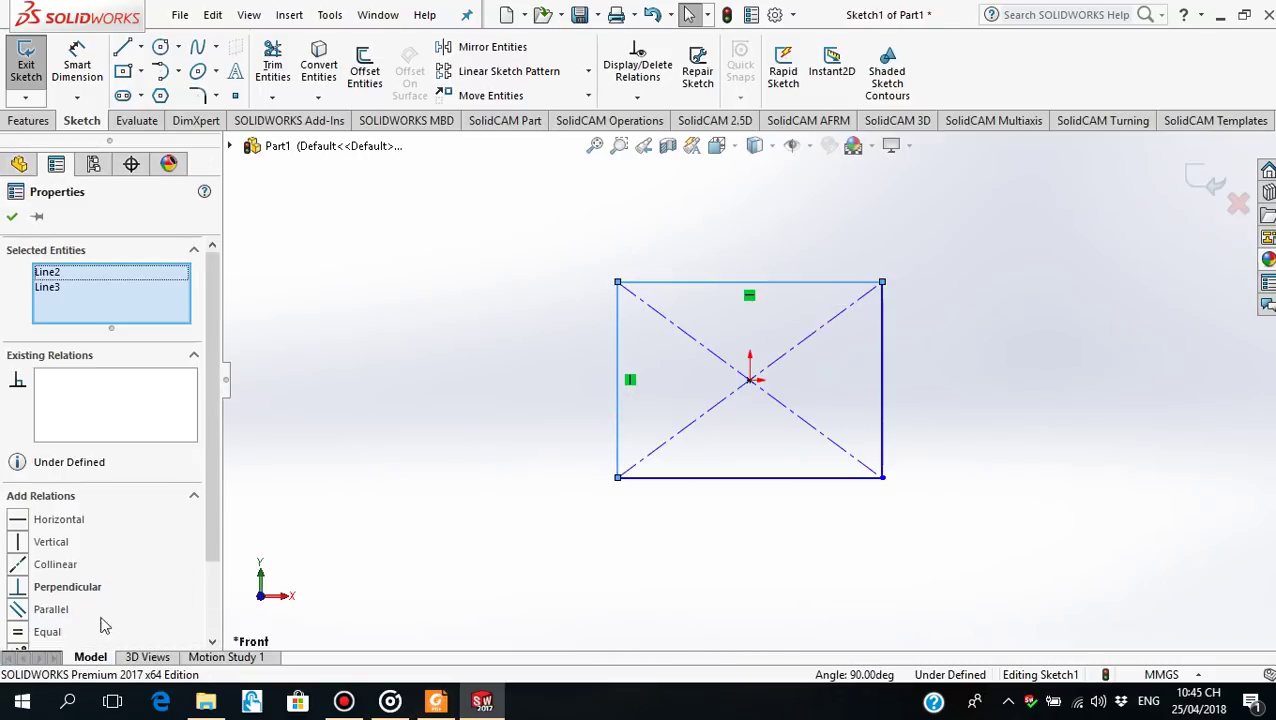
{"action": "left_click", "coordinate": [18, 636]}
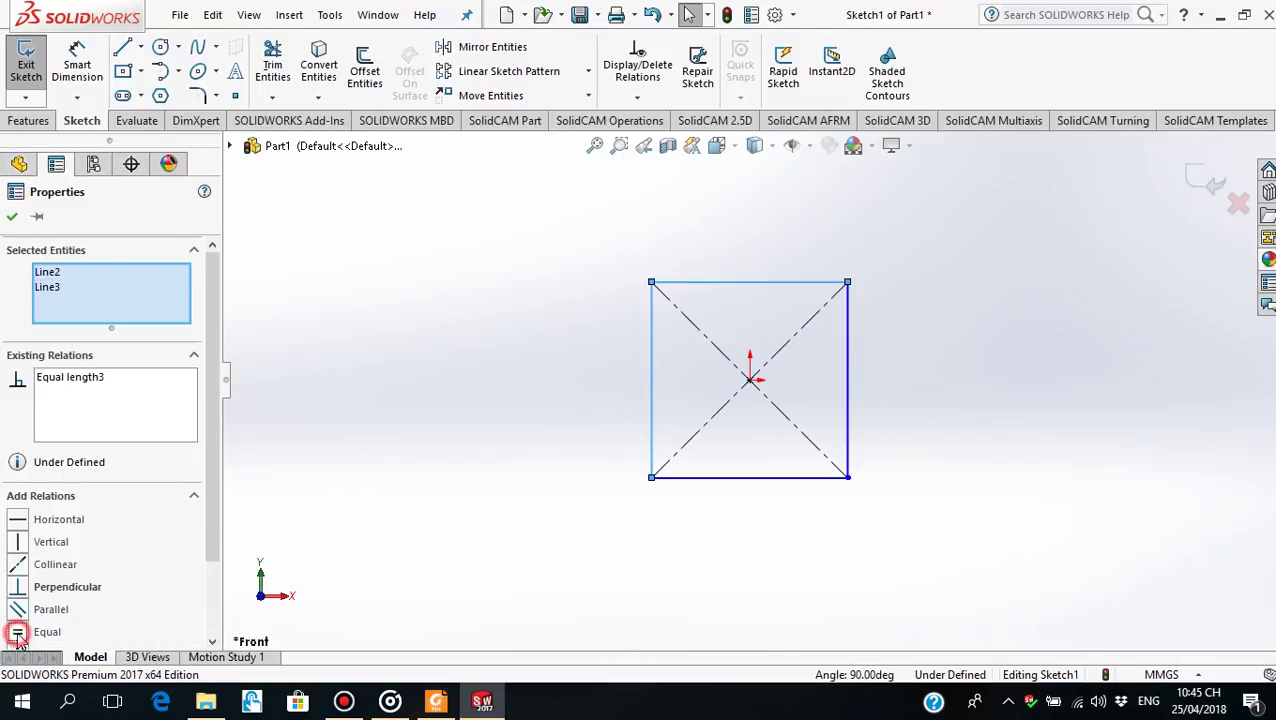
{"action": "left_click", "coordinate": [12, 219]}
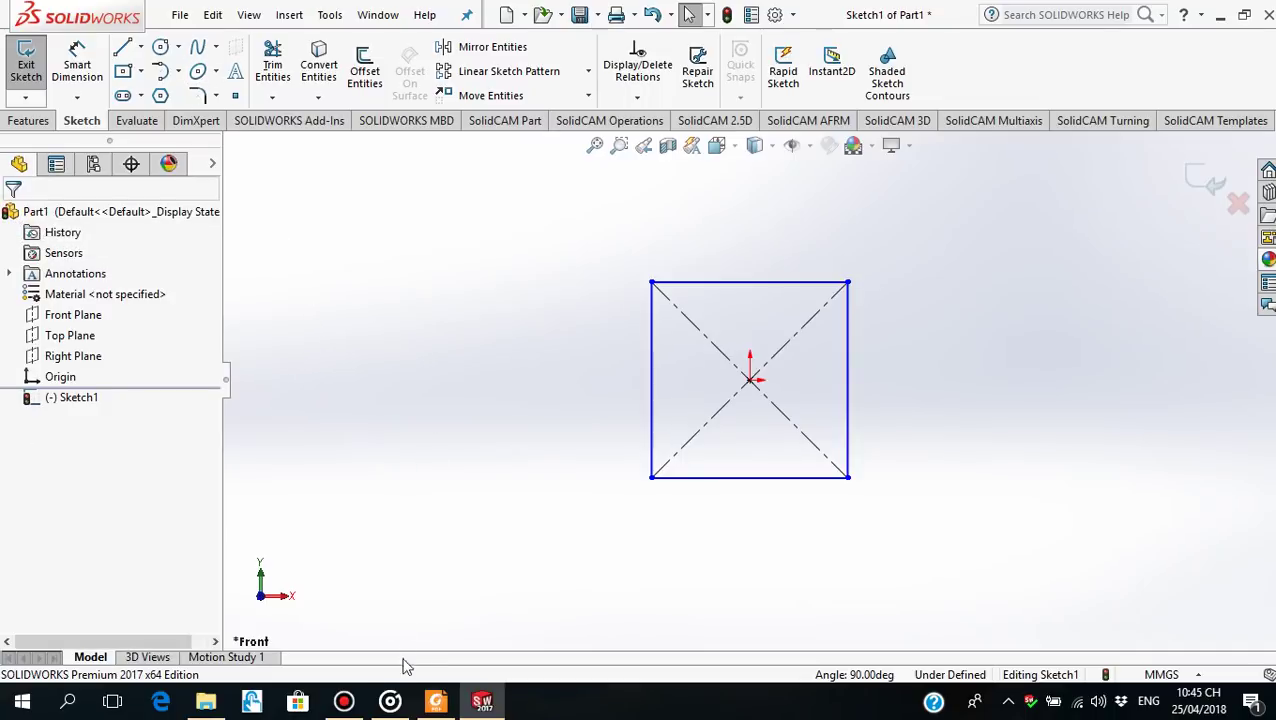
Dimension the square's left edge to 4, checking the End Plate drawing for reference
{"action": "left_click", "coordinate": [436, 701]}
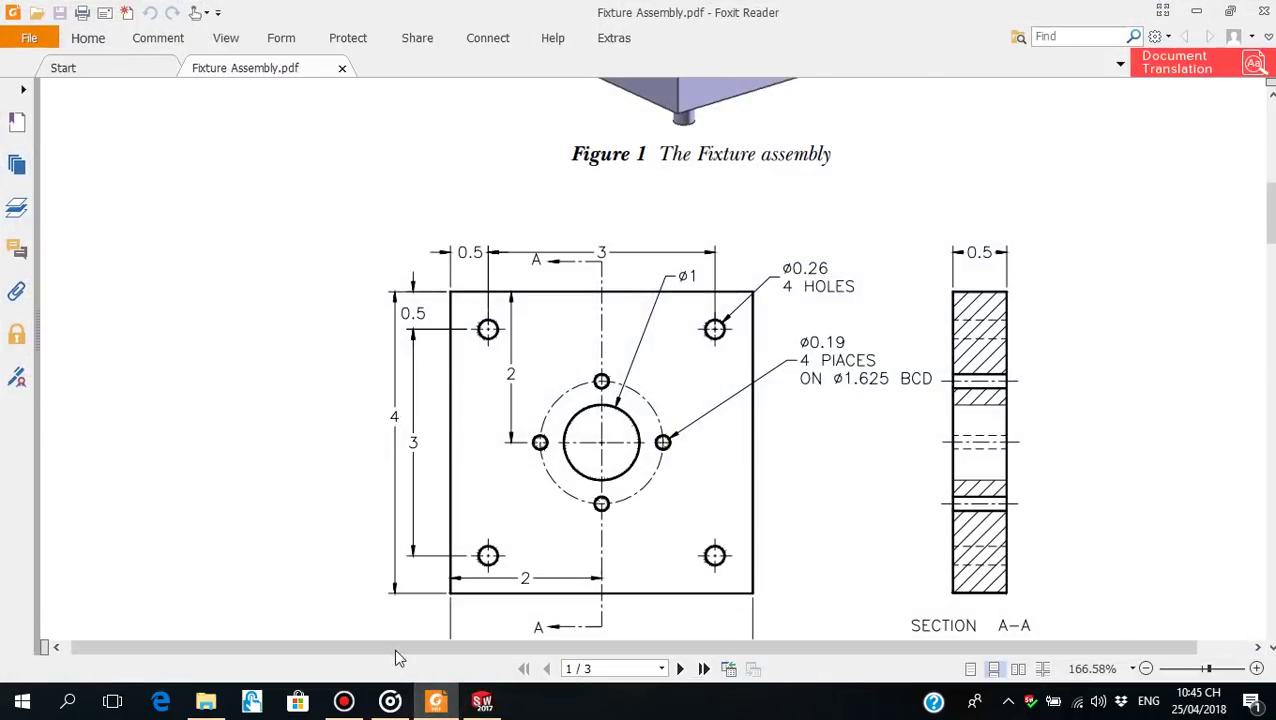
{"action": "left_click", "coordinate": [482, 701]}
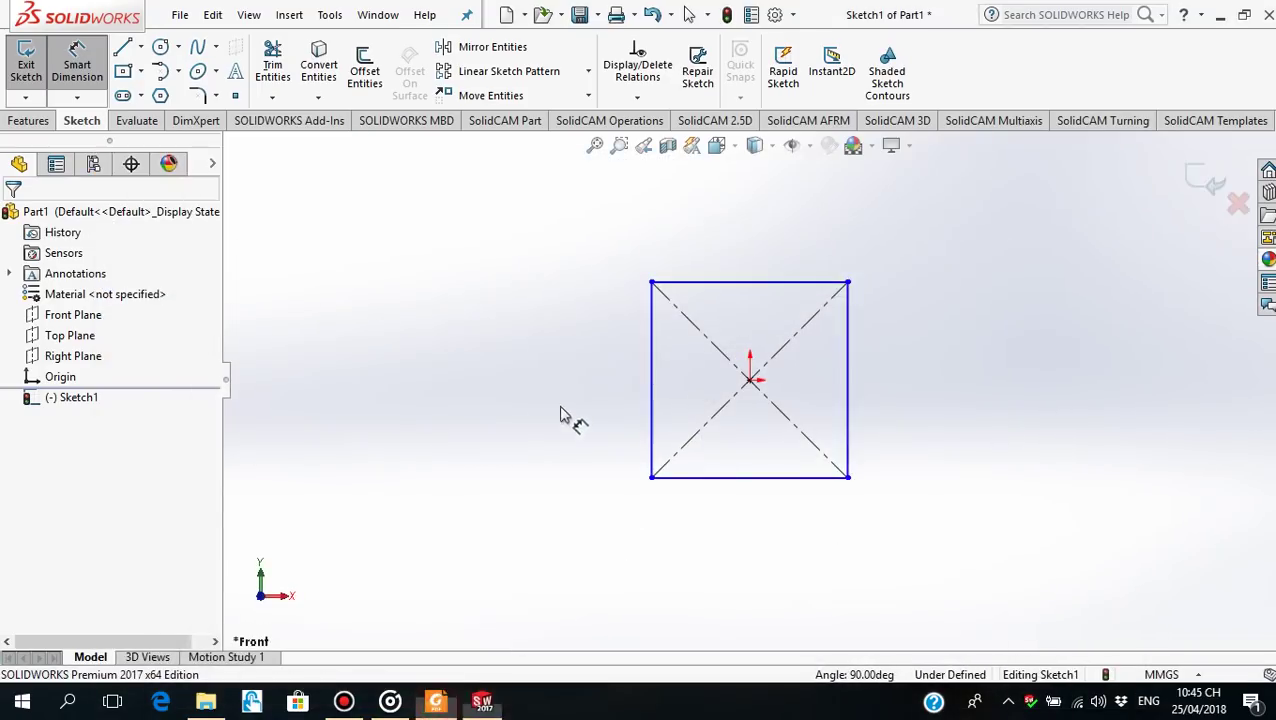
{"action": "left_click", "coordinate": [650, 390]}
{"action": "left_click", "coordinate": [473, 456]}
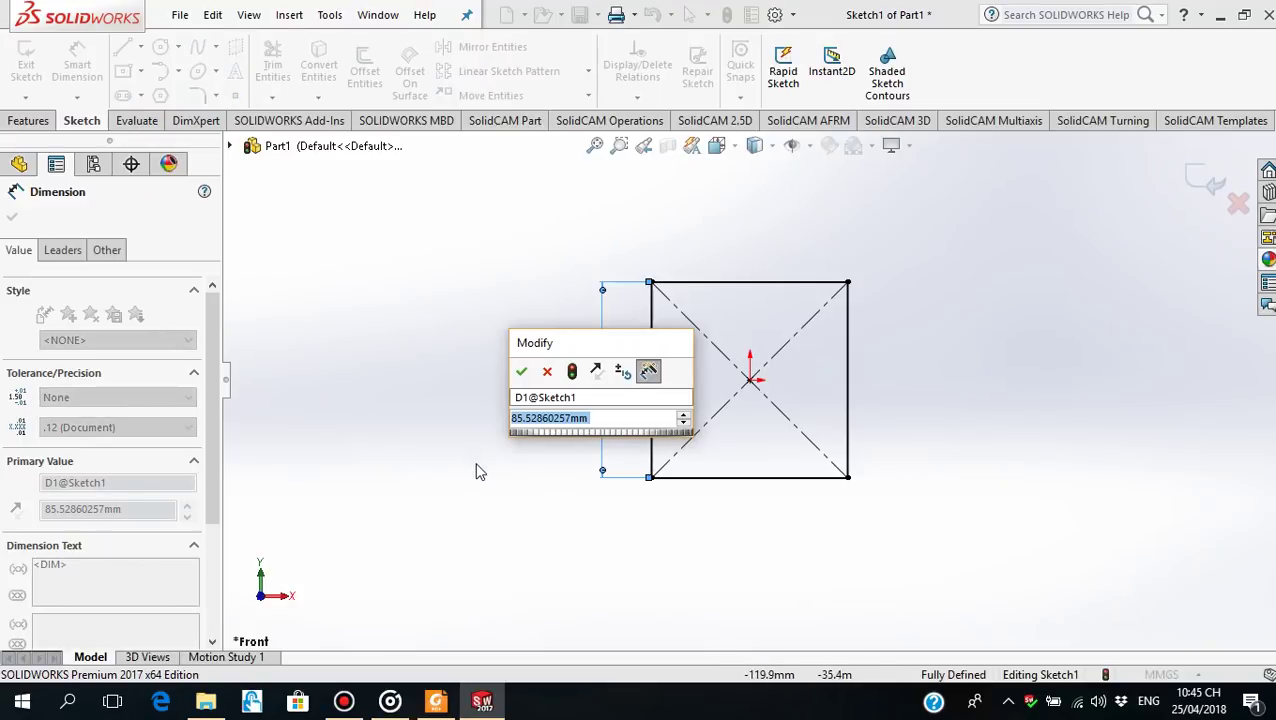
{"action": "type", "text": "4"}
{"action": "key", "text": "Return"}
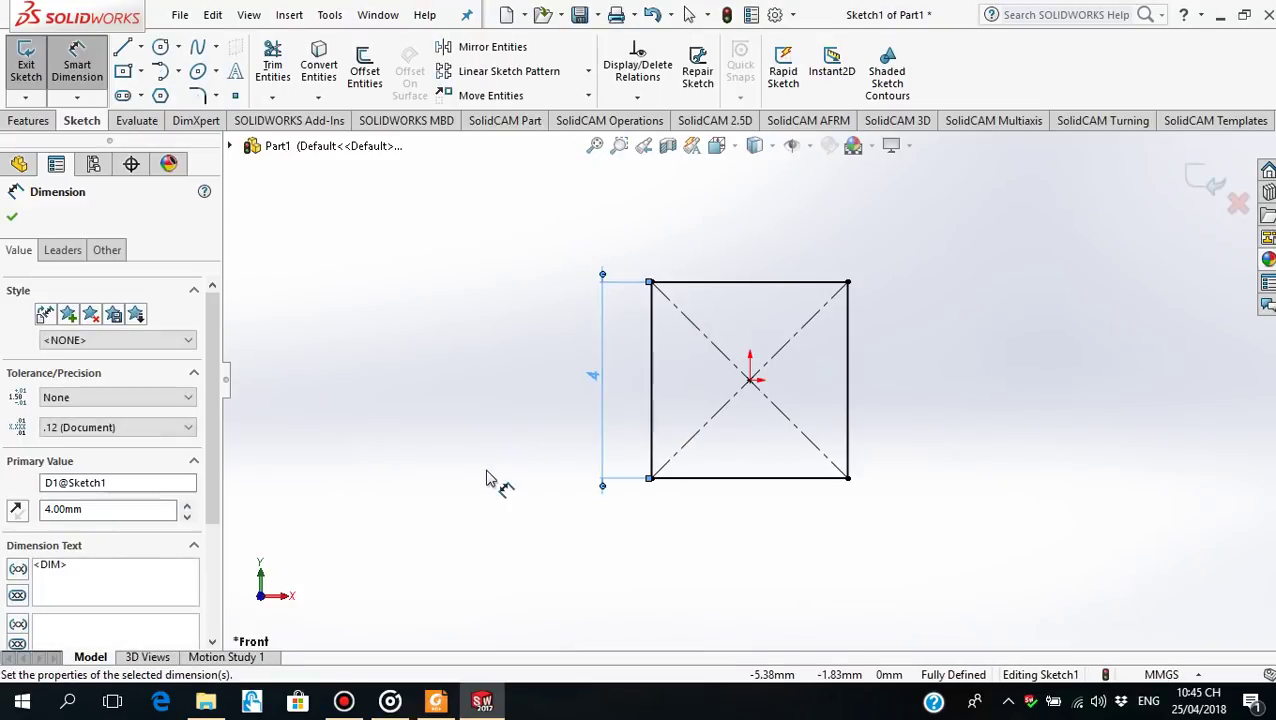
{"action": "left_click", "coordinate": [13, 219]}
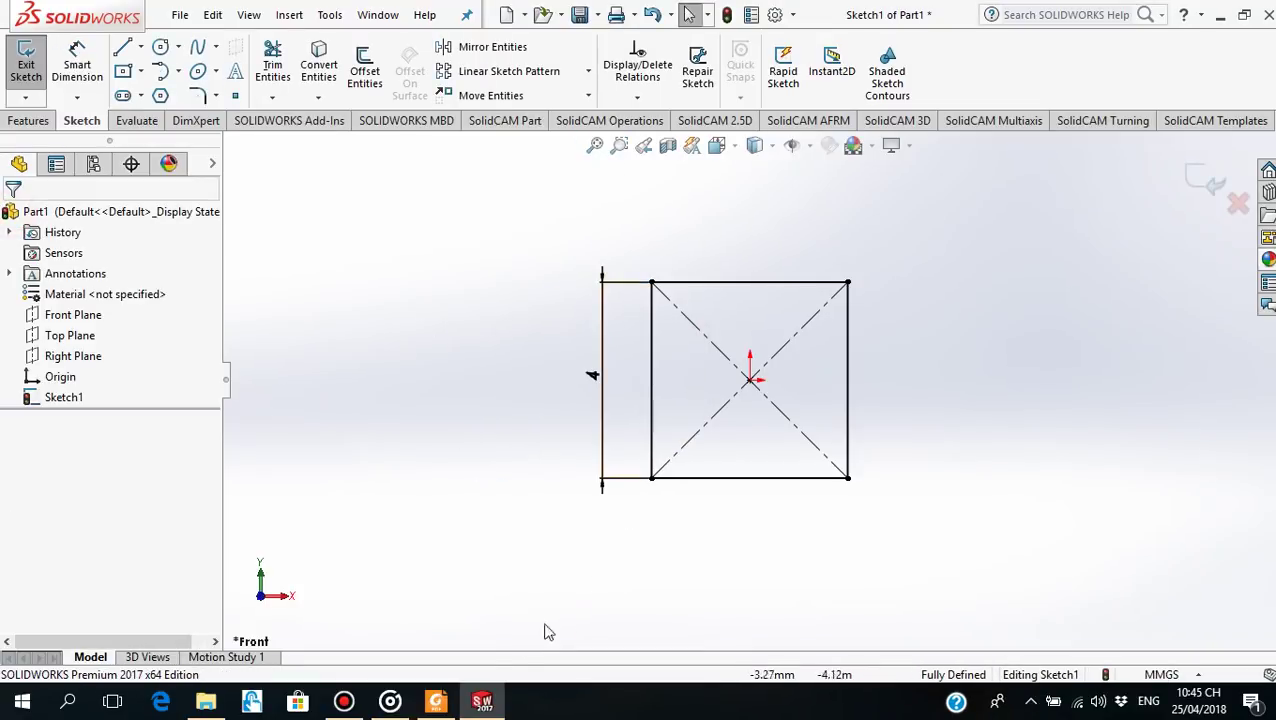
{"action": "left_click", "coordinate": [437, 702]}
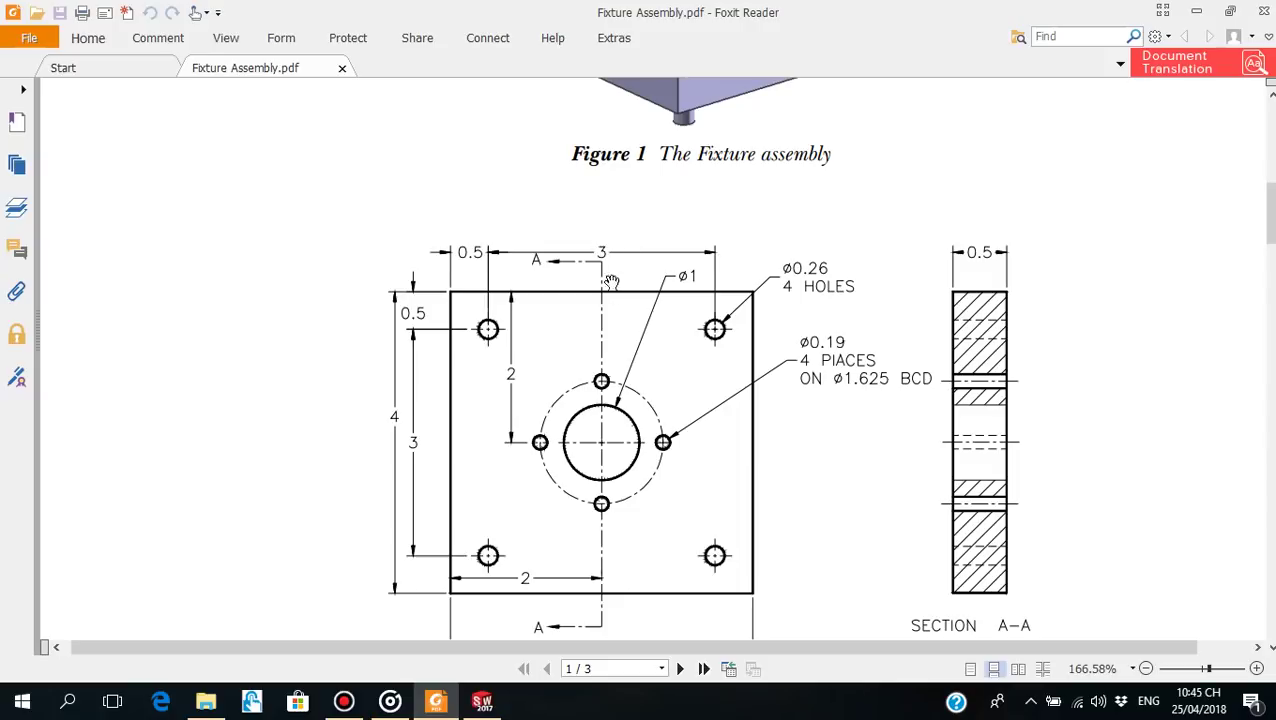
Draw a small circle centred on the square's upper-right diagonal near the corner
{"action": "left_click", "coordinate": [481, 700]}
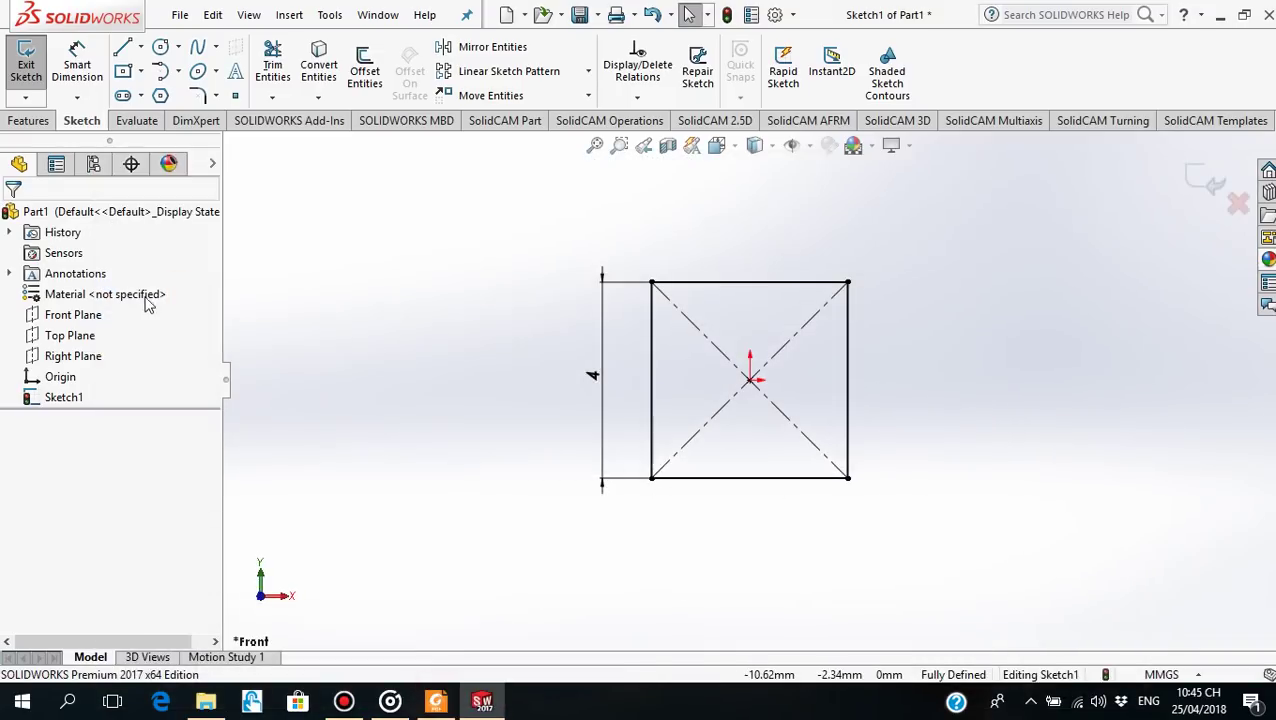
{"action": "left_click", "coordinate": [158, 48]}
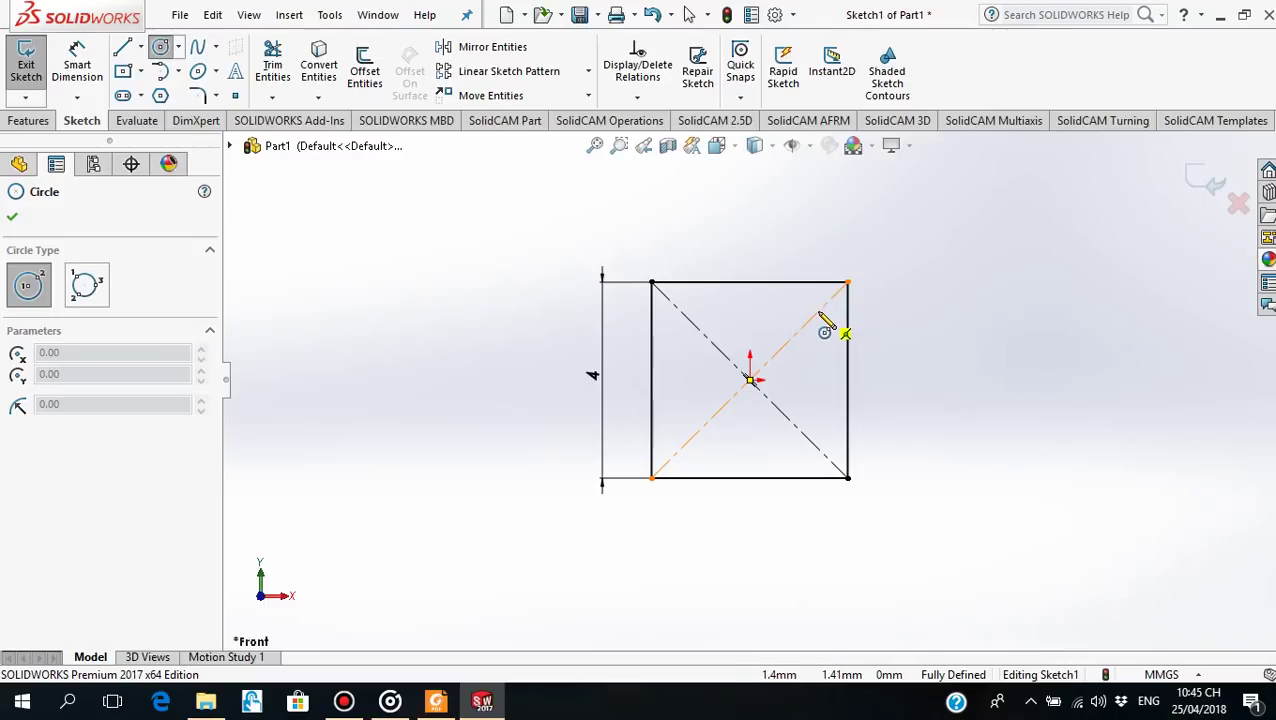
{"action": "left_click", "coordinate": [817, 312]}
{"action": "left_click", "coordinate": [829, 298]}
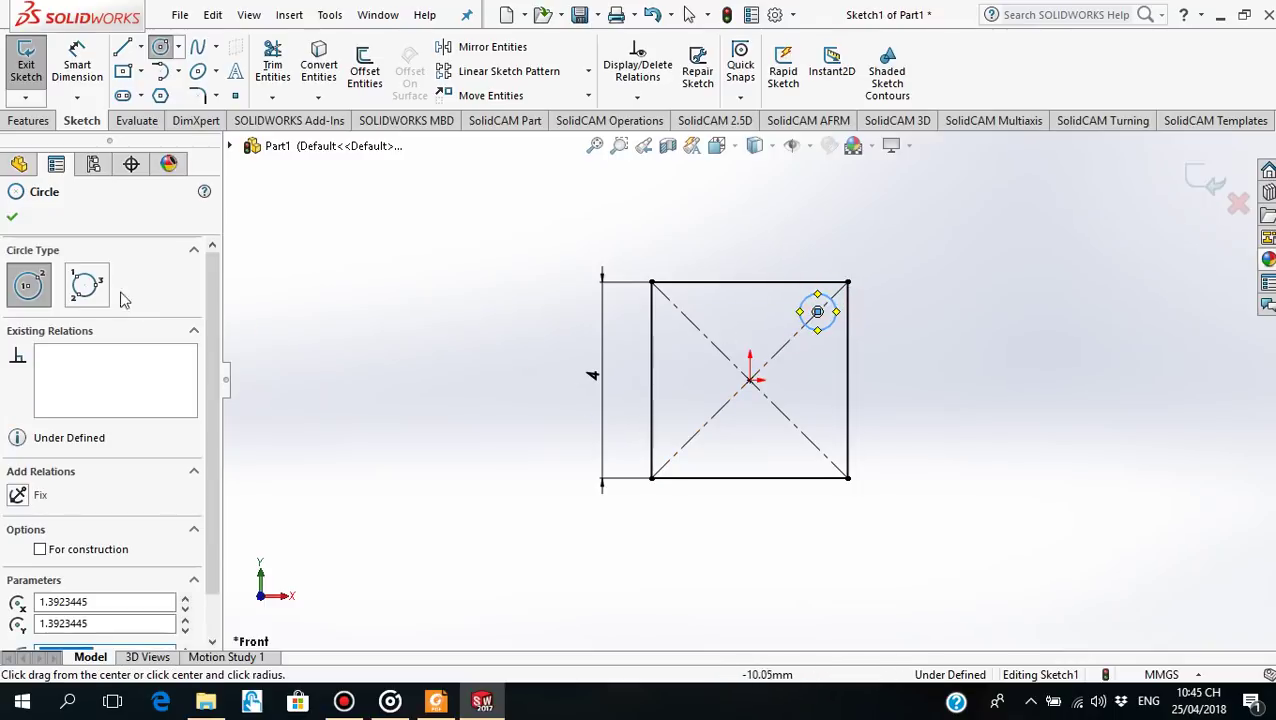
{"action": "left_click", "coordinate": [13, 219]}
Give the circle a 0.26 diameter dimension
{"action": "left_click", "coordinate": [77, 60]}
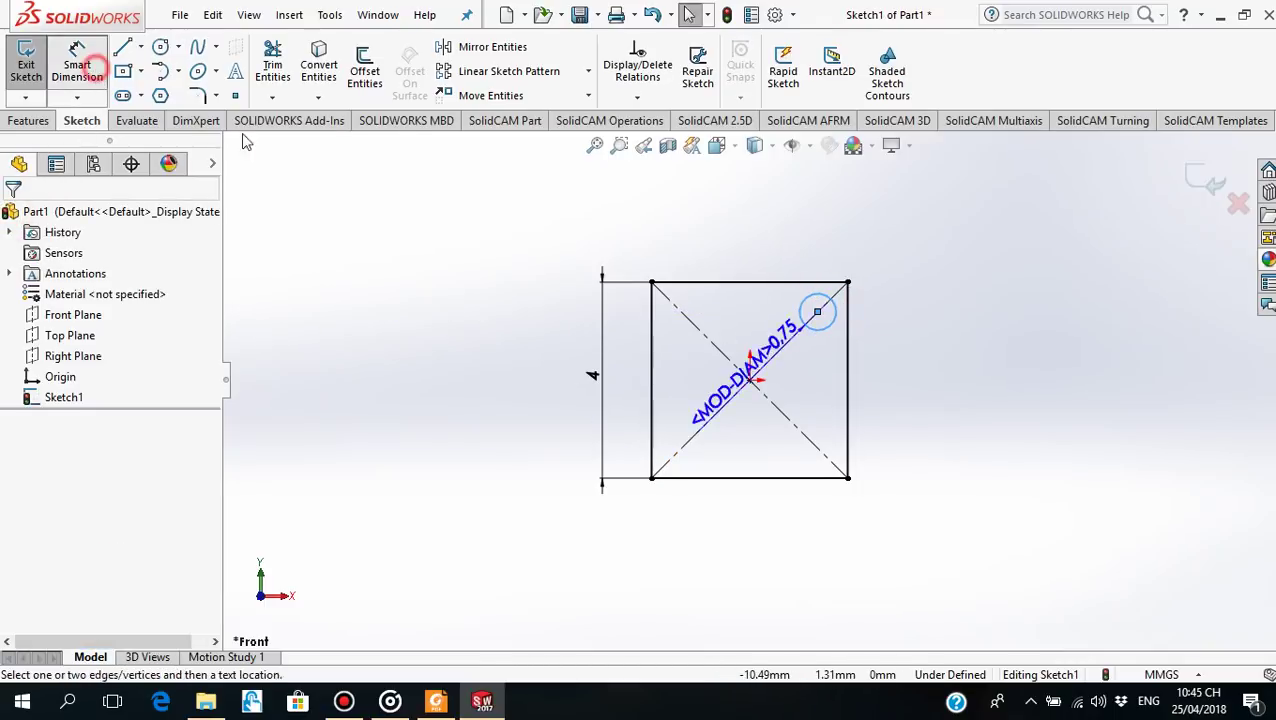
{"action": "left_click", "coordinate": [926, 325]}
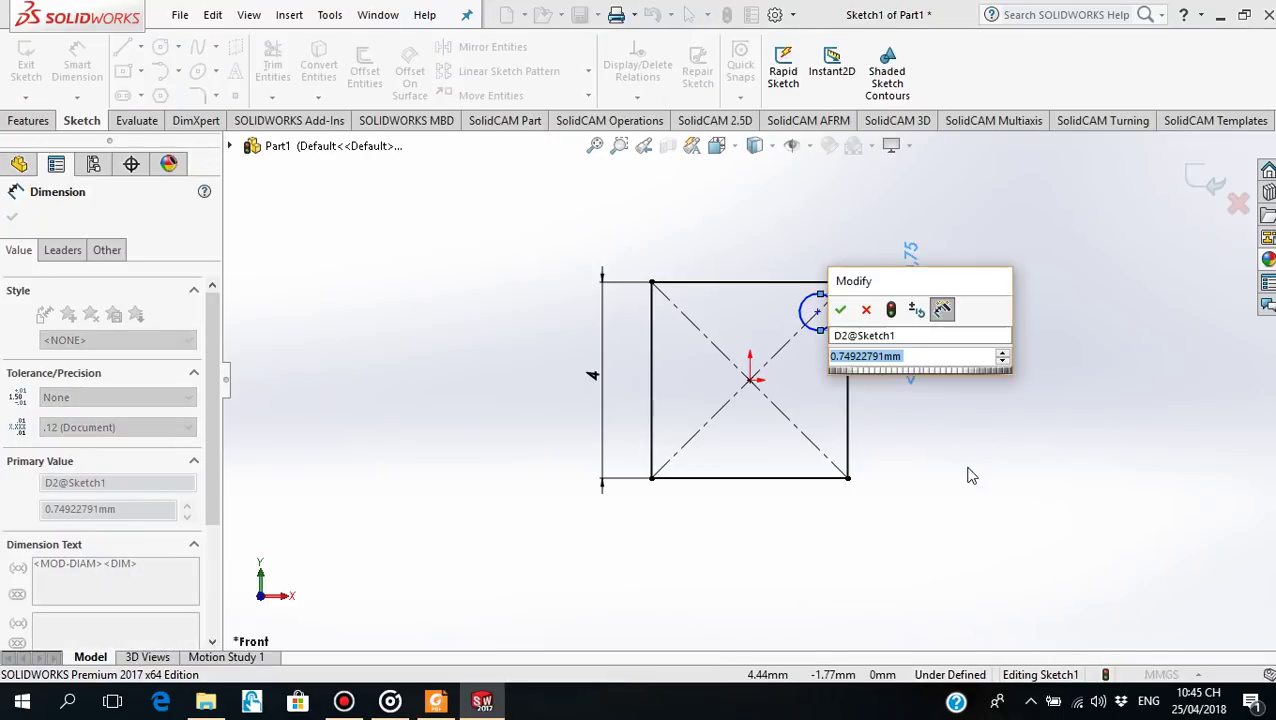
{"action": "type", "text": "0.26"}
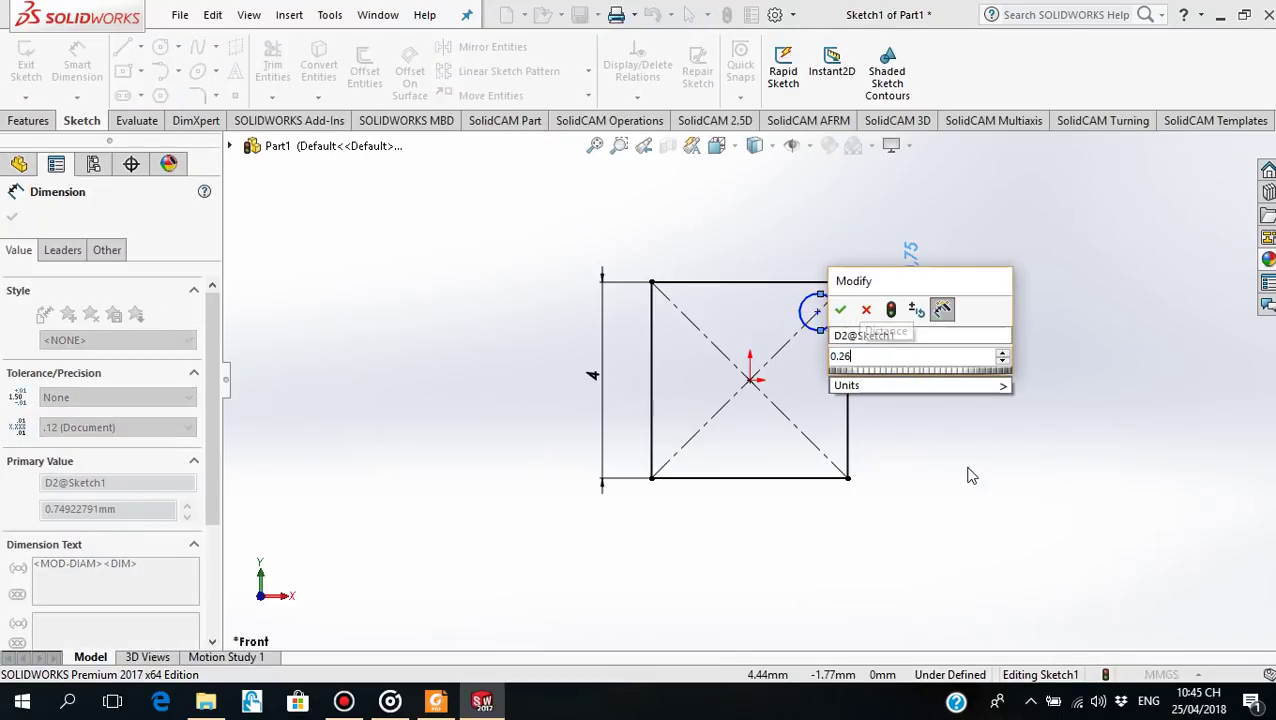
{"action": "key", "text": "Return"}
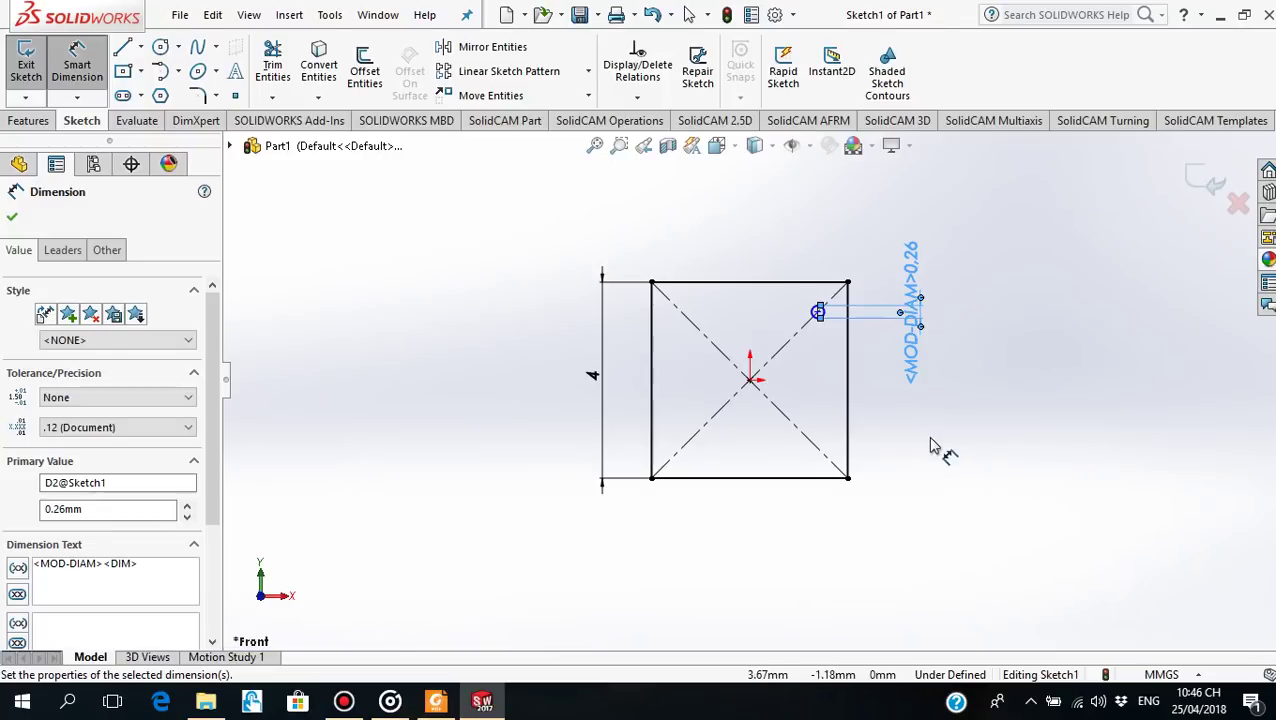
{"action": "scroll", "coordinate": [833, 296], "scroll_direction": "down", "scroll_amount": 1}
{"action": "scroll", "coordinate": [833, 296], "scroll_direction": "down", "scroll_amount": 1}
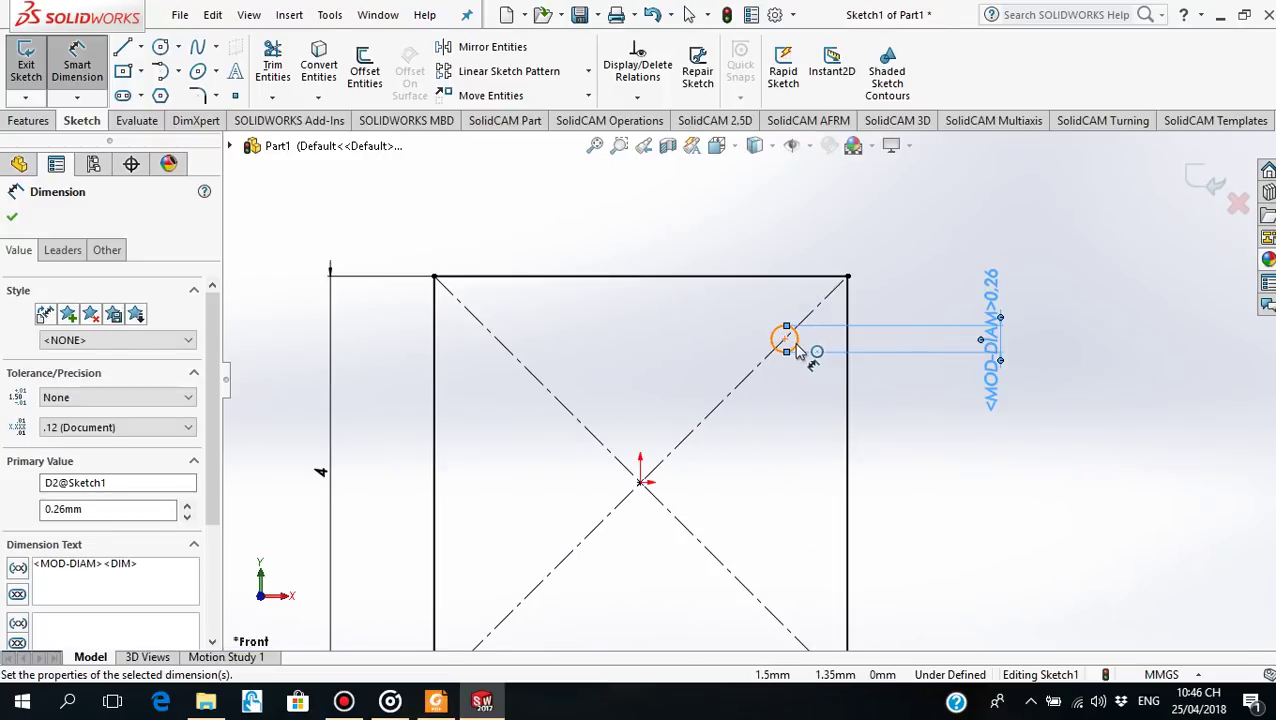
{"action": "scroll", "coordinate": [805, 352], "scroll_direction": "down", "scroll_amount": 1}
{"action": "left_click", "coordinate": [436, 701]}
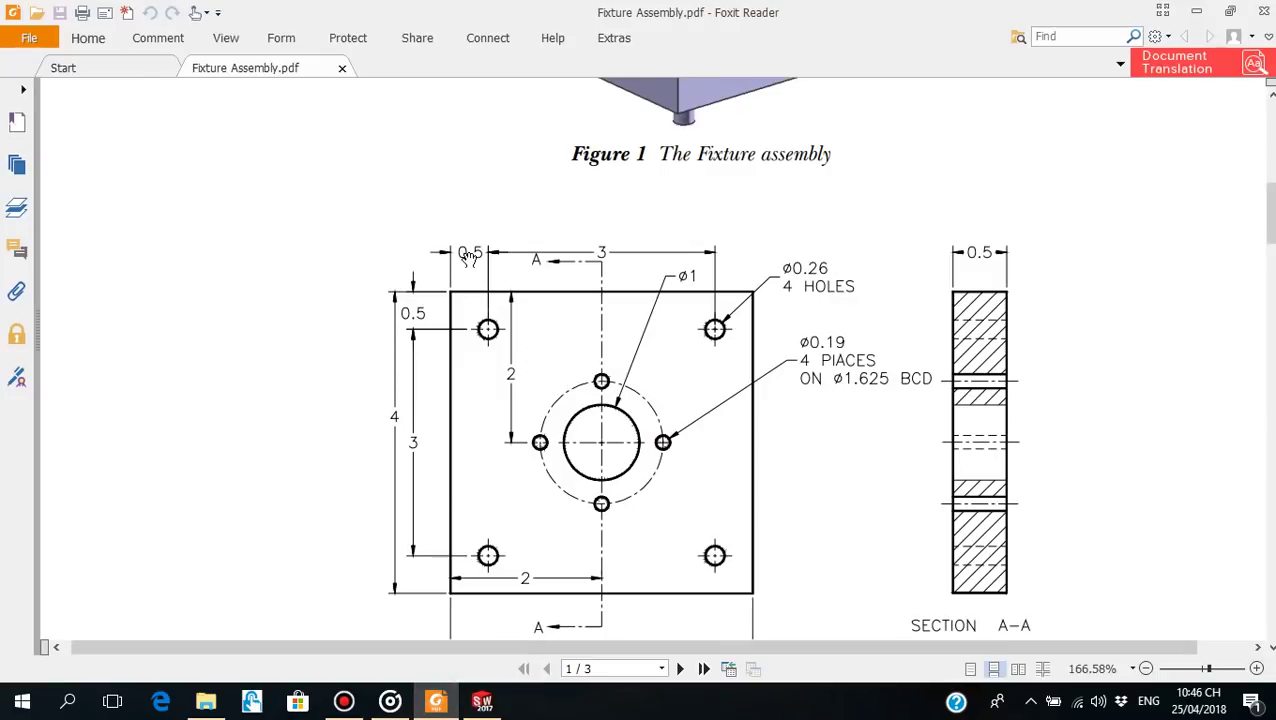
{"action": "left_click", "coordinate": [436, 701]}
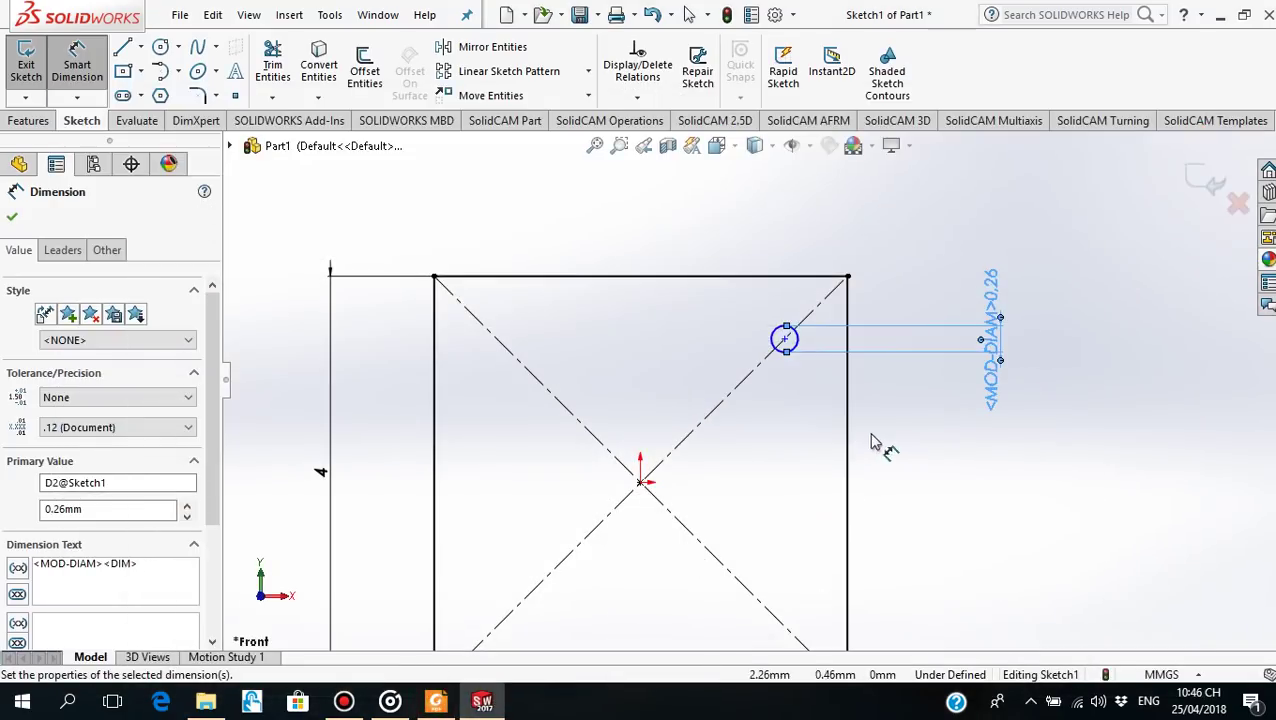
Dimension the circle's centre 0.5 from the square's right edge
{"action": "left_click", "coordinate": [791, 349]}
{"action": "left_click", "coordinate": [903, 357]}
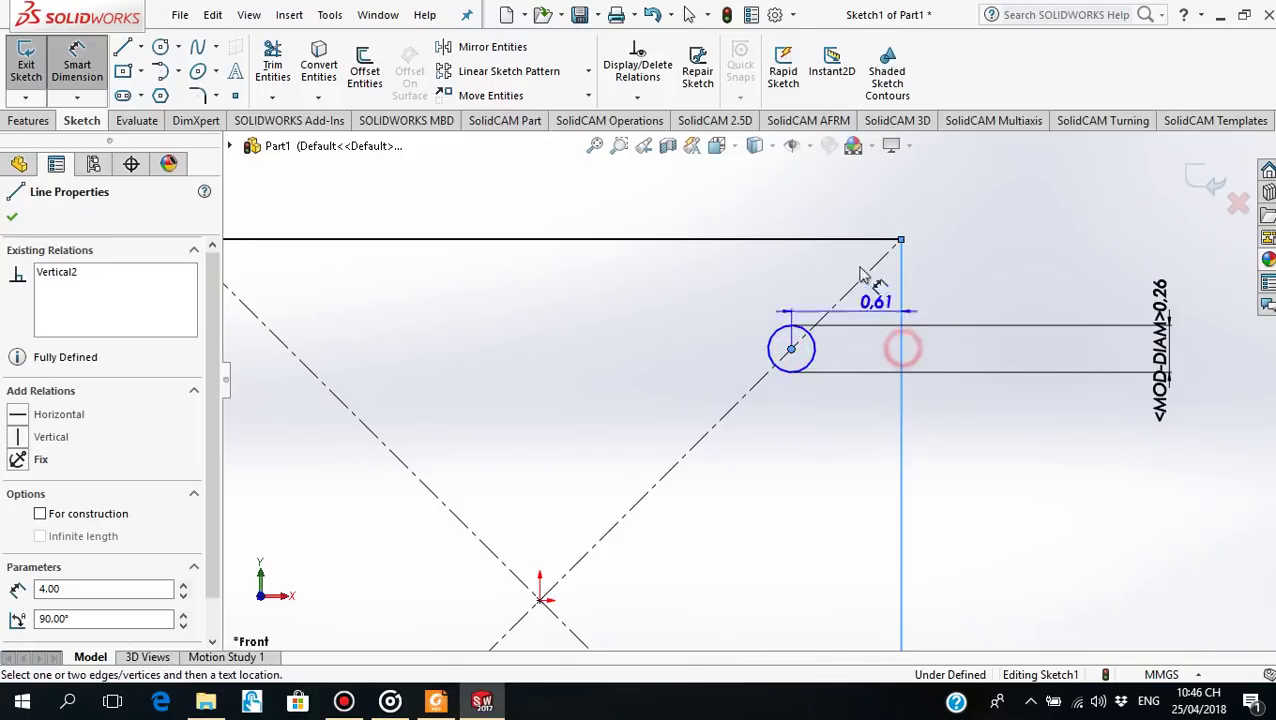
{"action": "left_click", "coordinate": [862, 188]}
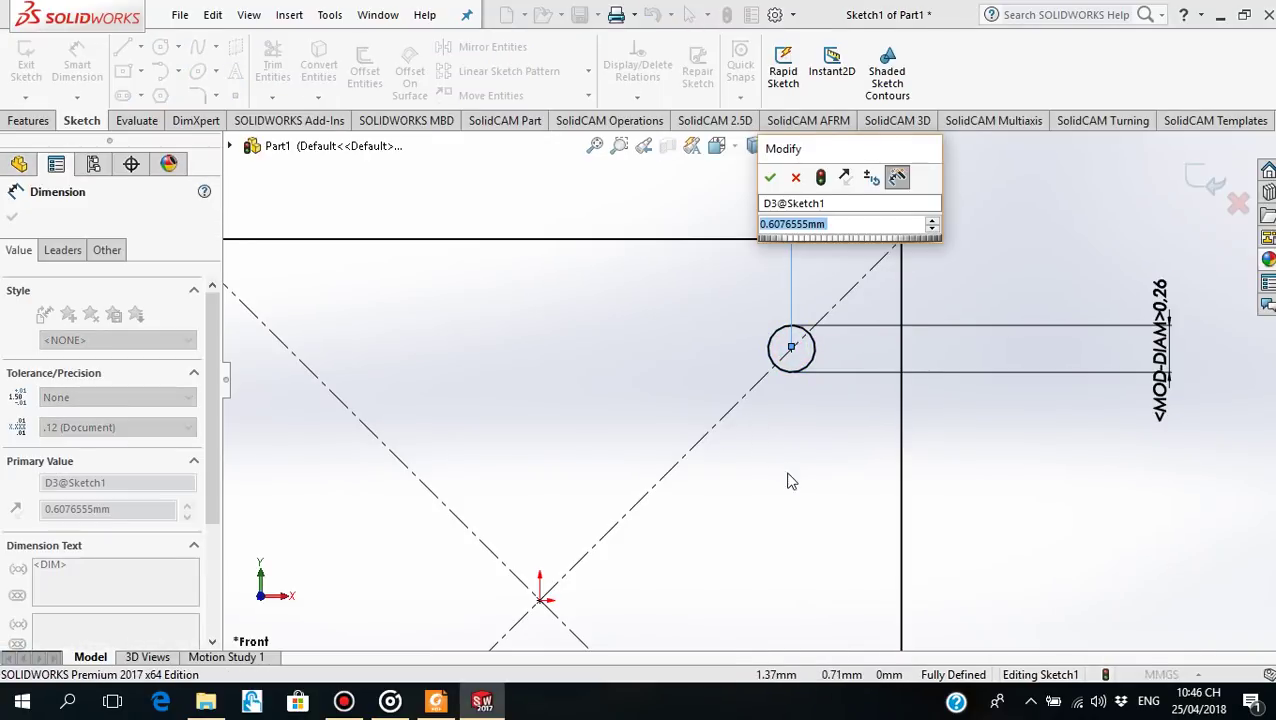
{"action": "type", "text": "0.5"}
{"action": "key", "text": "Return"}
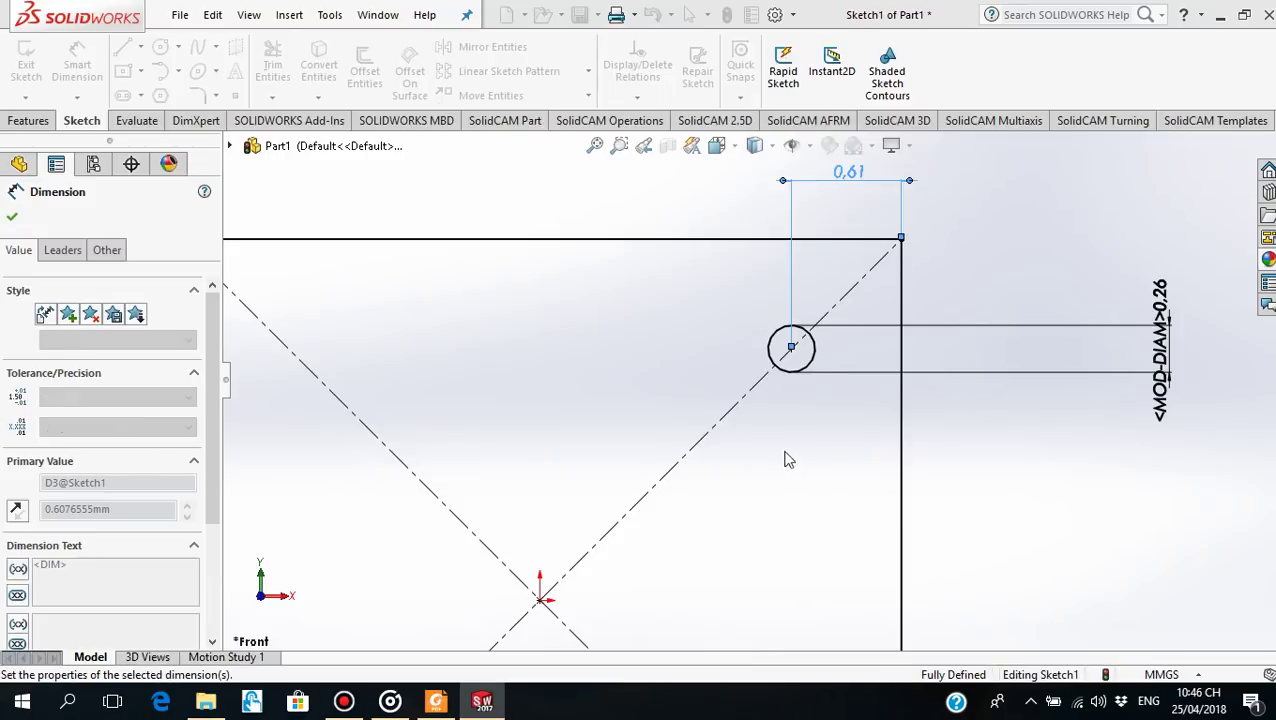
{"action": "scroll", "coordinate": [809, 342], "scroll_direction": "down", "scroll_amount": 3}
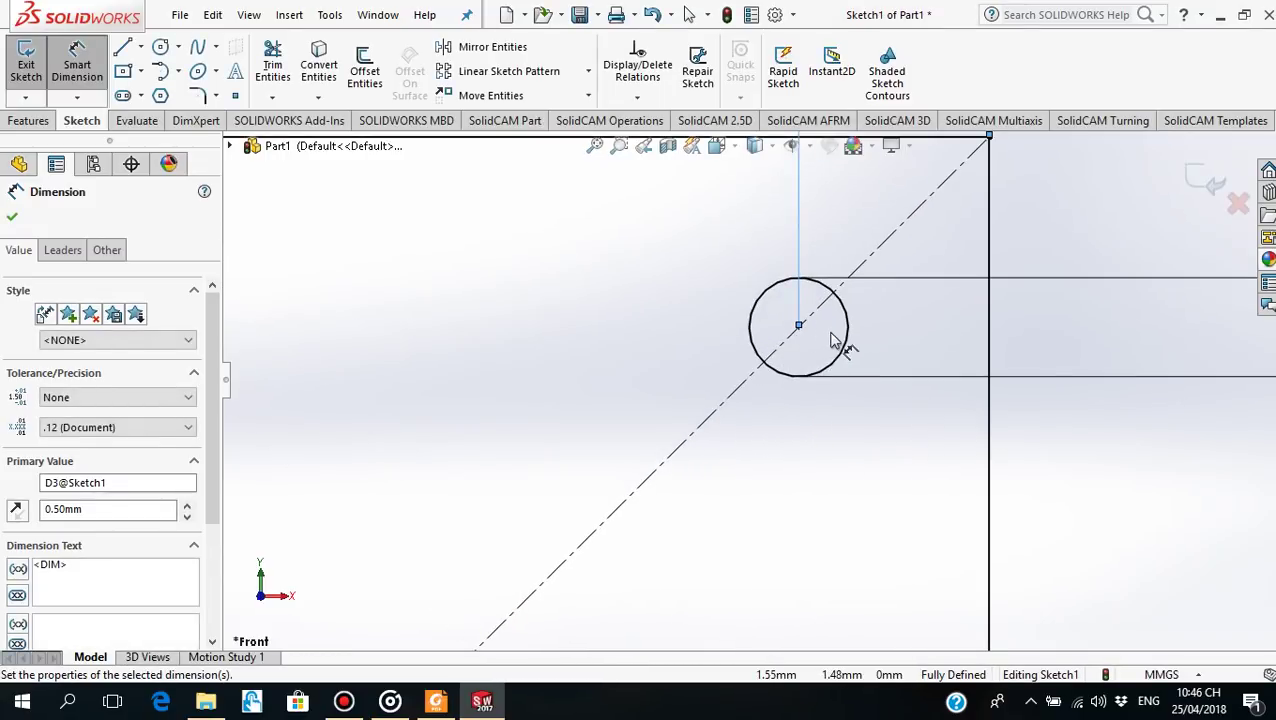
Dimension the circle's centre 0.50 from the top edge, accepting it as a driven dimension
{"action": "left_click", "coordinate": [799, 328]}
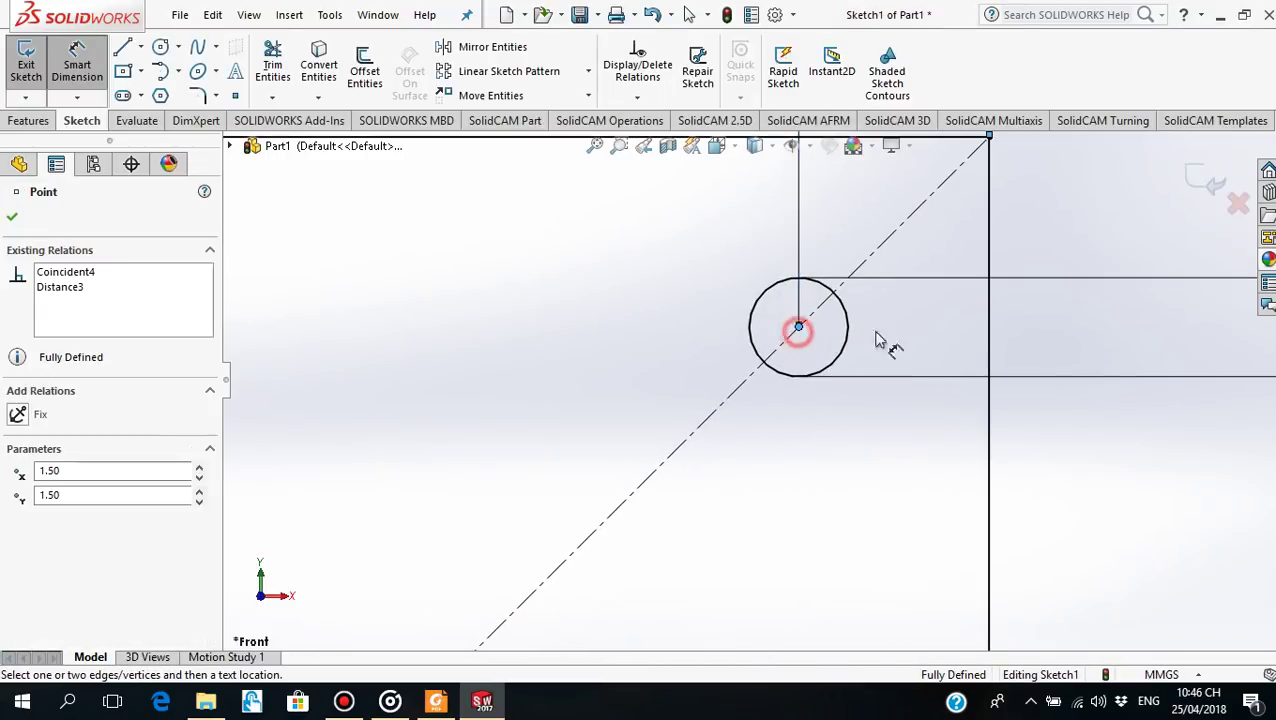
{"action": "left_click", "coordinate": [989, 328]}
{"action": "scroll", "coordinate": [922, 452], "scroll_direction": "up", "scroll_amount": 3}
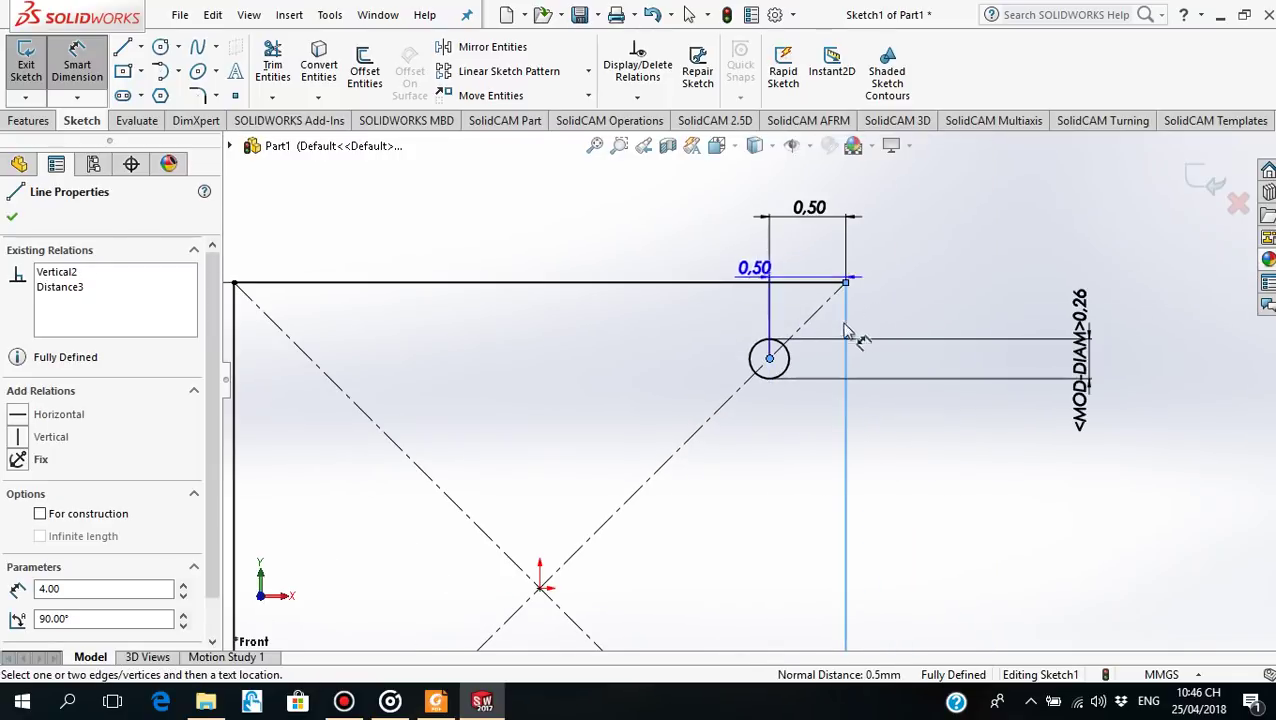
{"action": "key", "text": "Escape"}
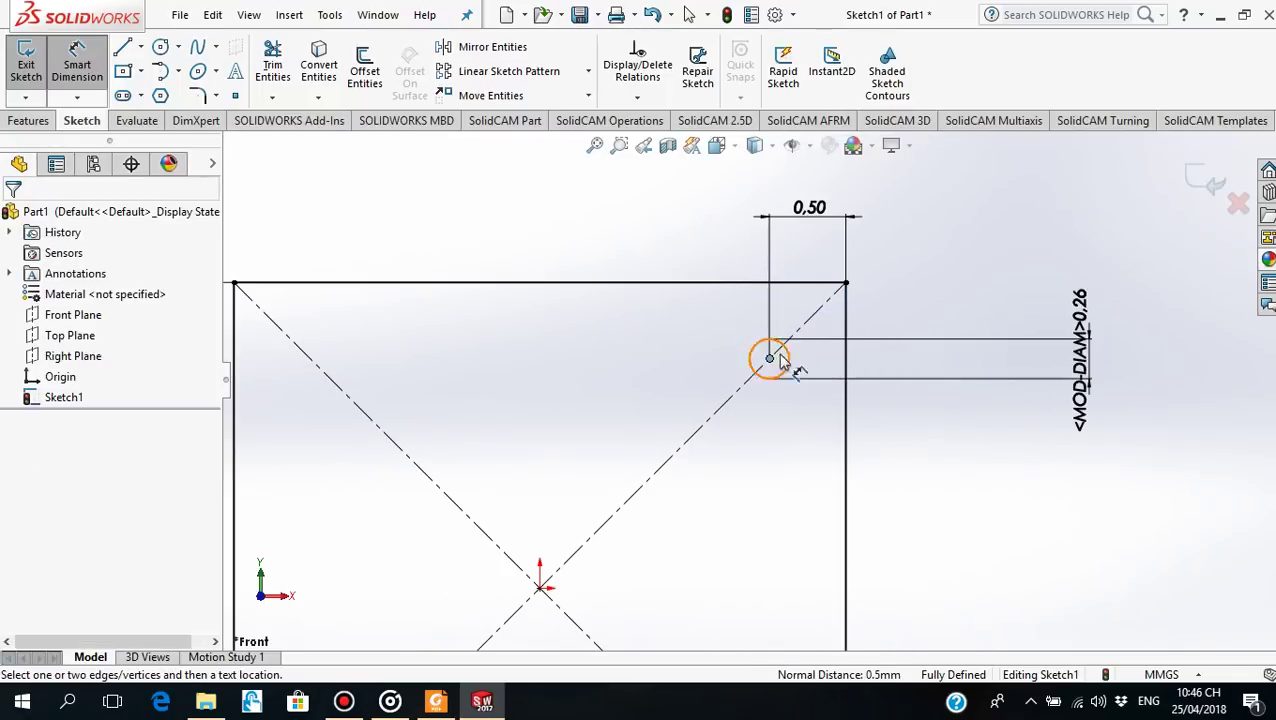
{"action": "left_click", "coordinate": [785, 360]}
{"action": "left_click", "coordinate": [792, 284]}
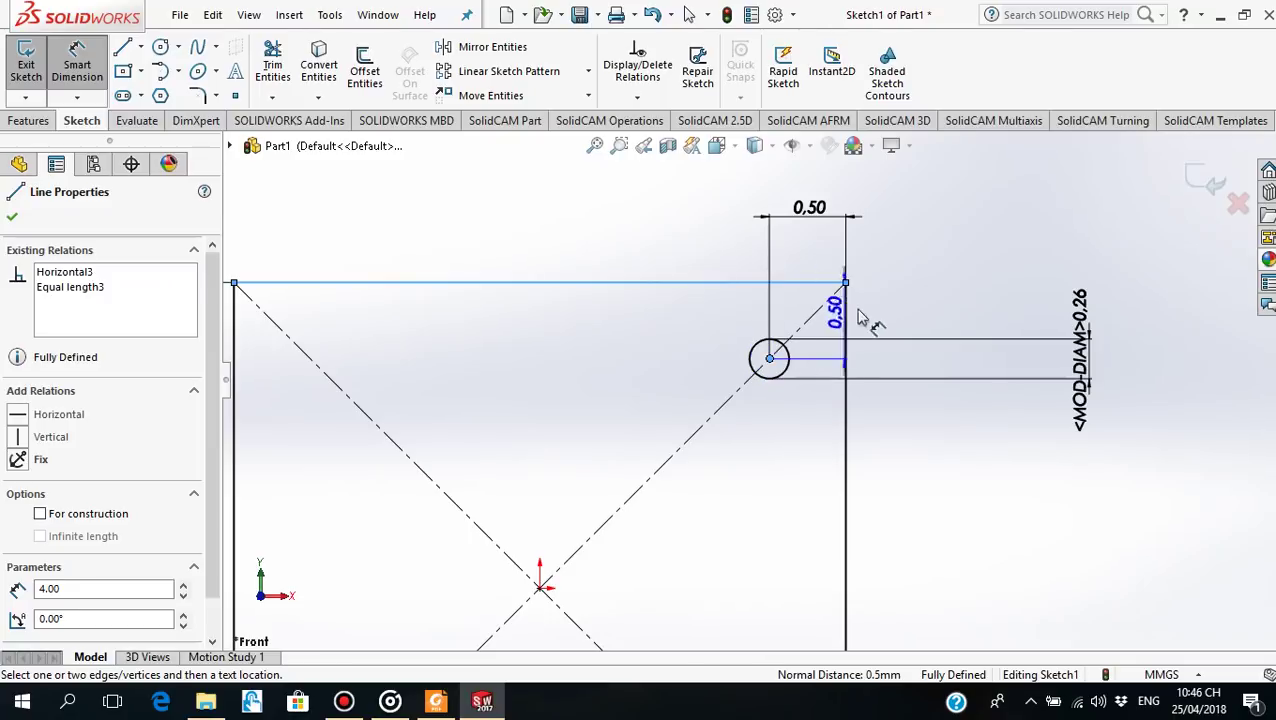
{"action": "left_click", "coordinate": [927, 327]}
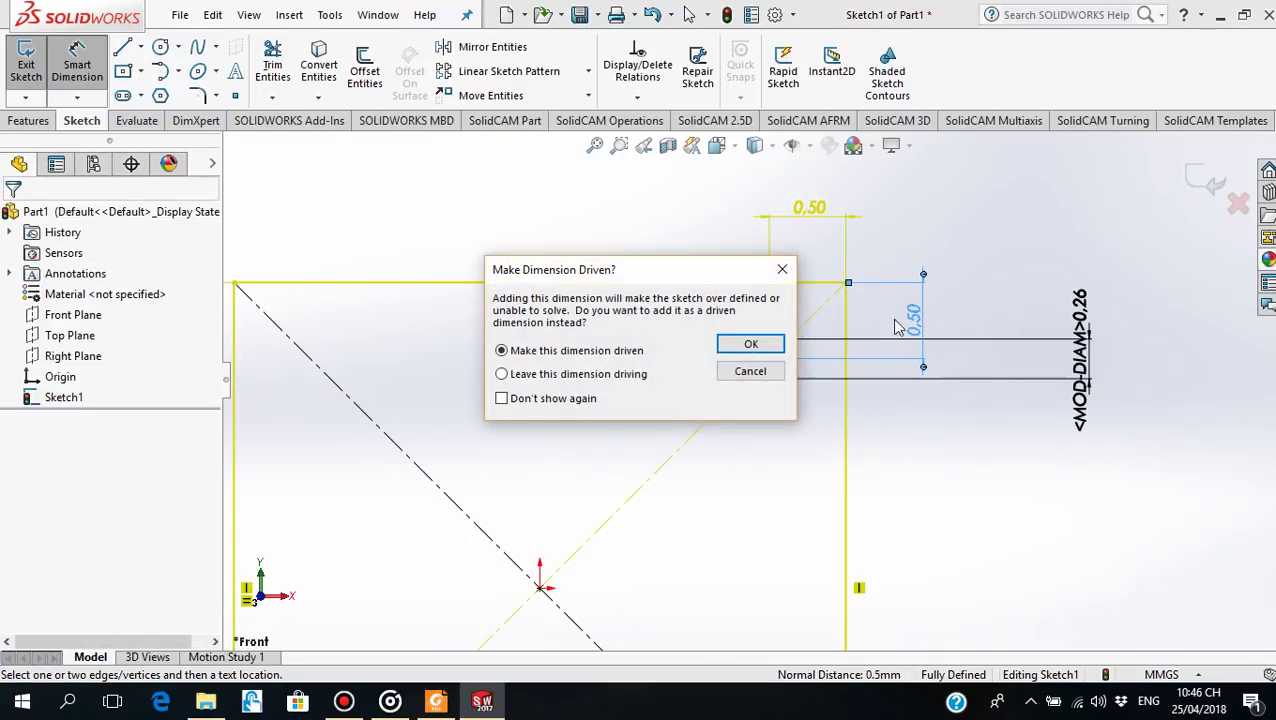
{"action": "left_click", "coordinate": [760, 345]}
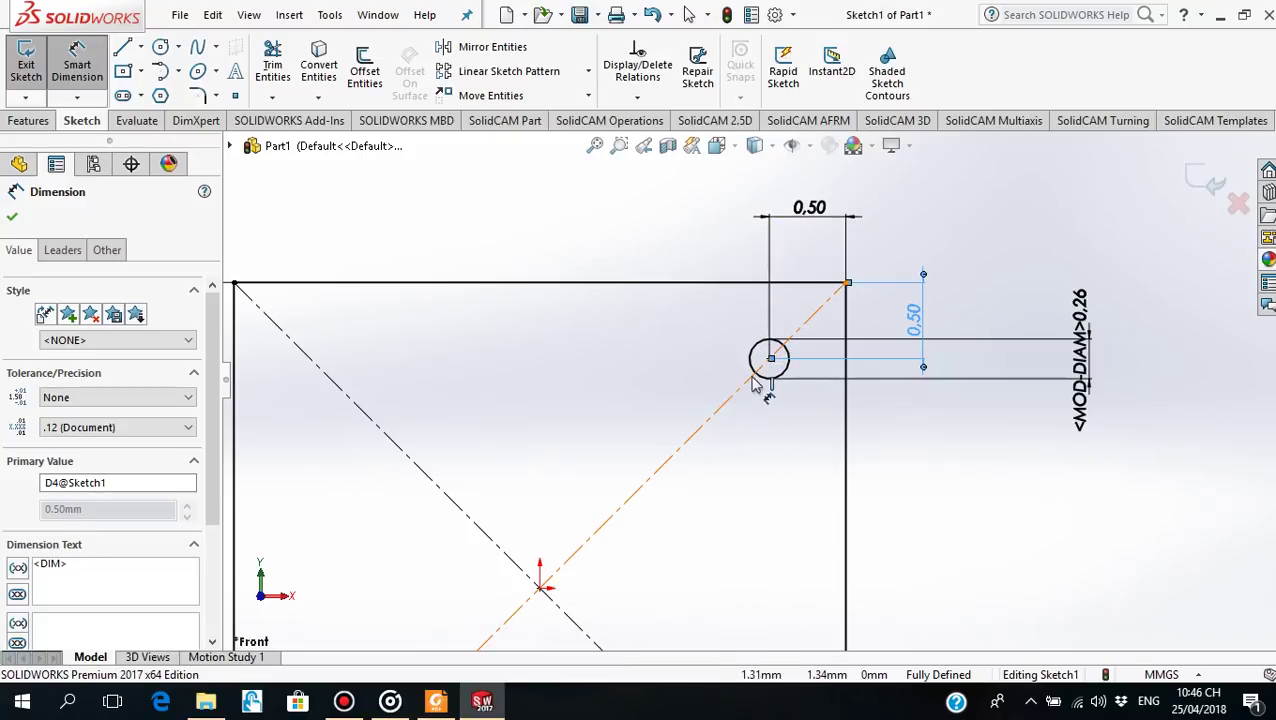
{"action": "left_click", "coordinate": [12, 217]}
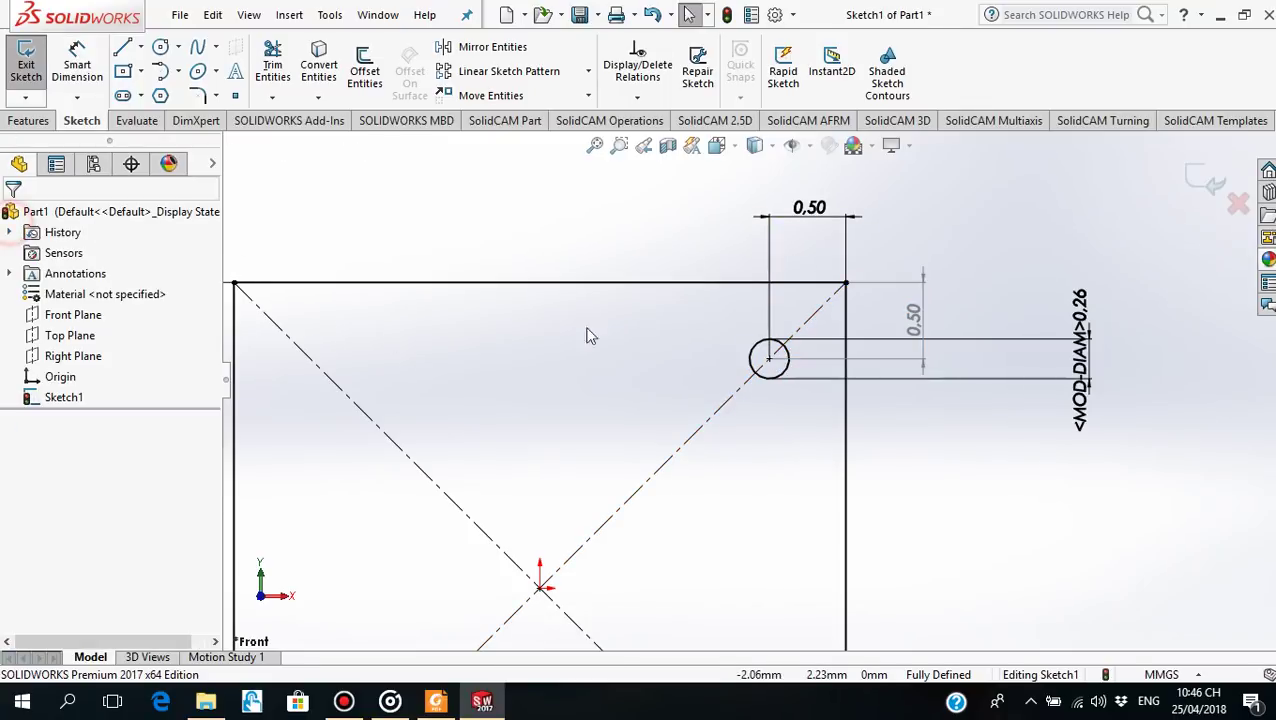
{"action": "scroll", "coordinate": [587, 333], "scroll_direction": "up", "scroll_amount": 3}
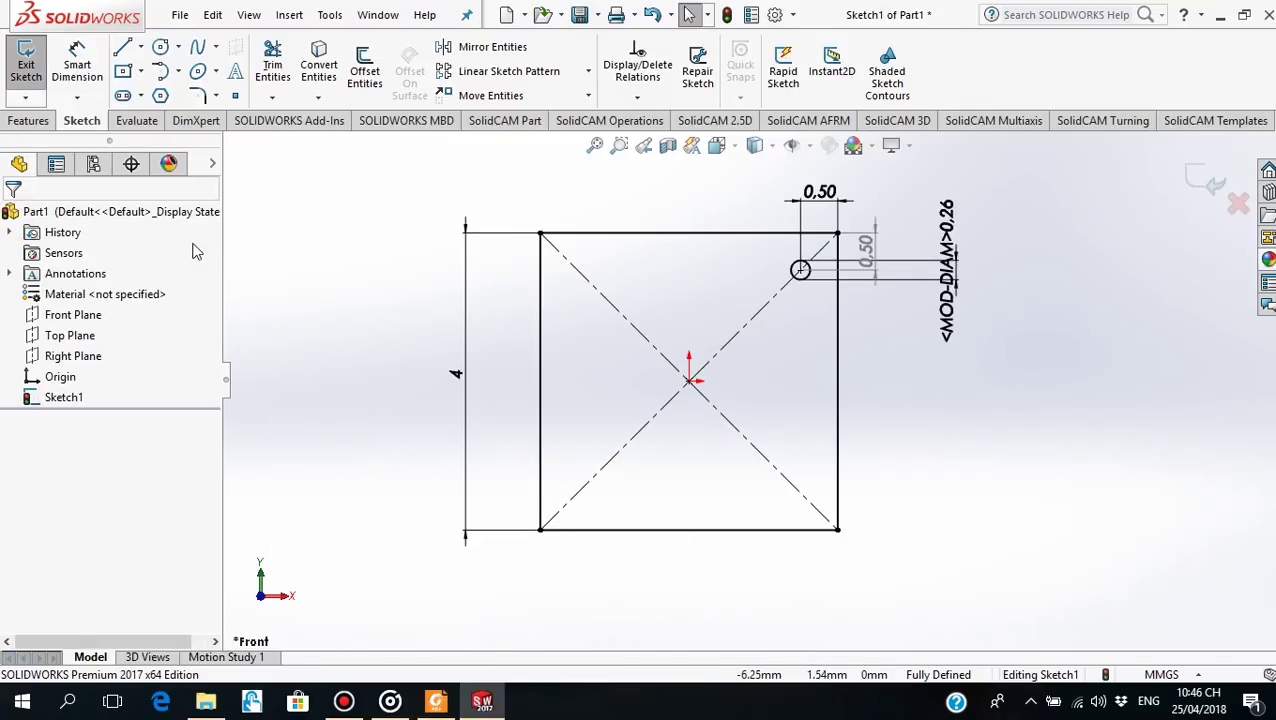
Start a Linear Sketch Pattern of the corner hole, spacing 3, reversed leftward
{"action": "left_click", "coordinate": [588, 78]}
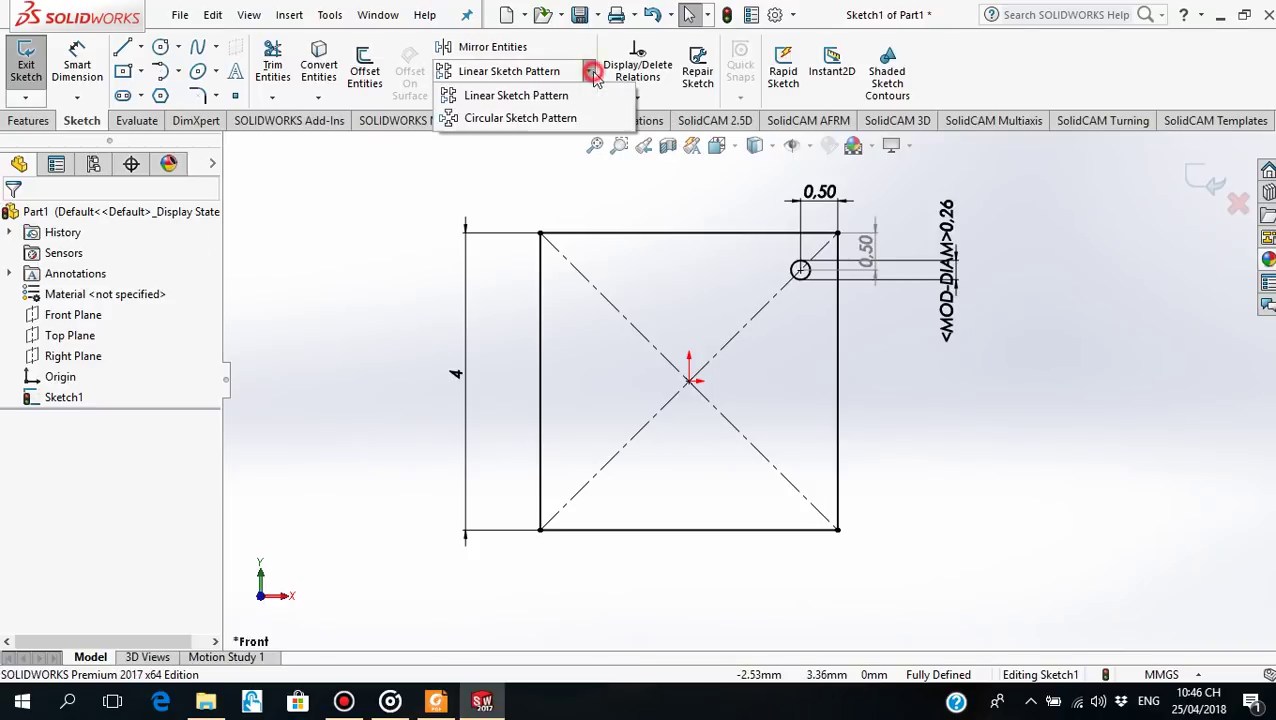
{"action": "left_click", "coordinate": [525, 96]}
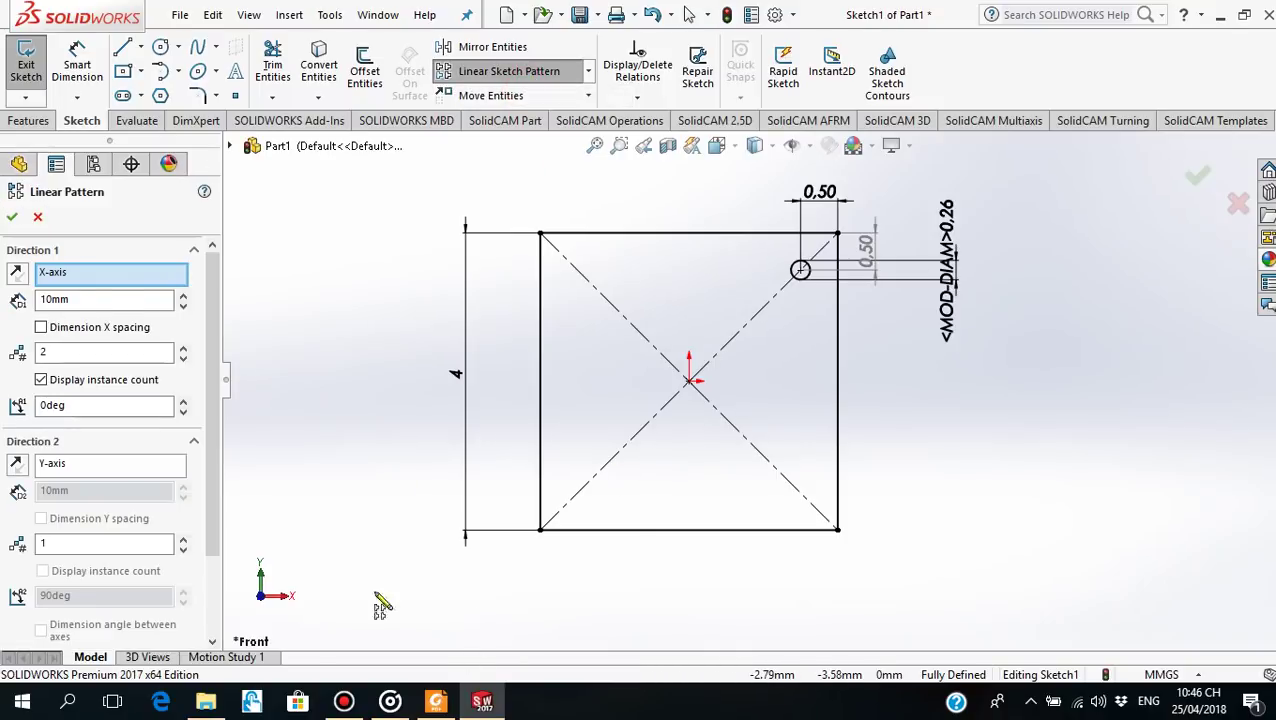
{"action": "left_click", "coordinate": [436, 701]}
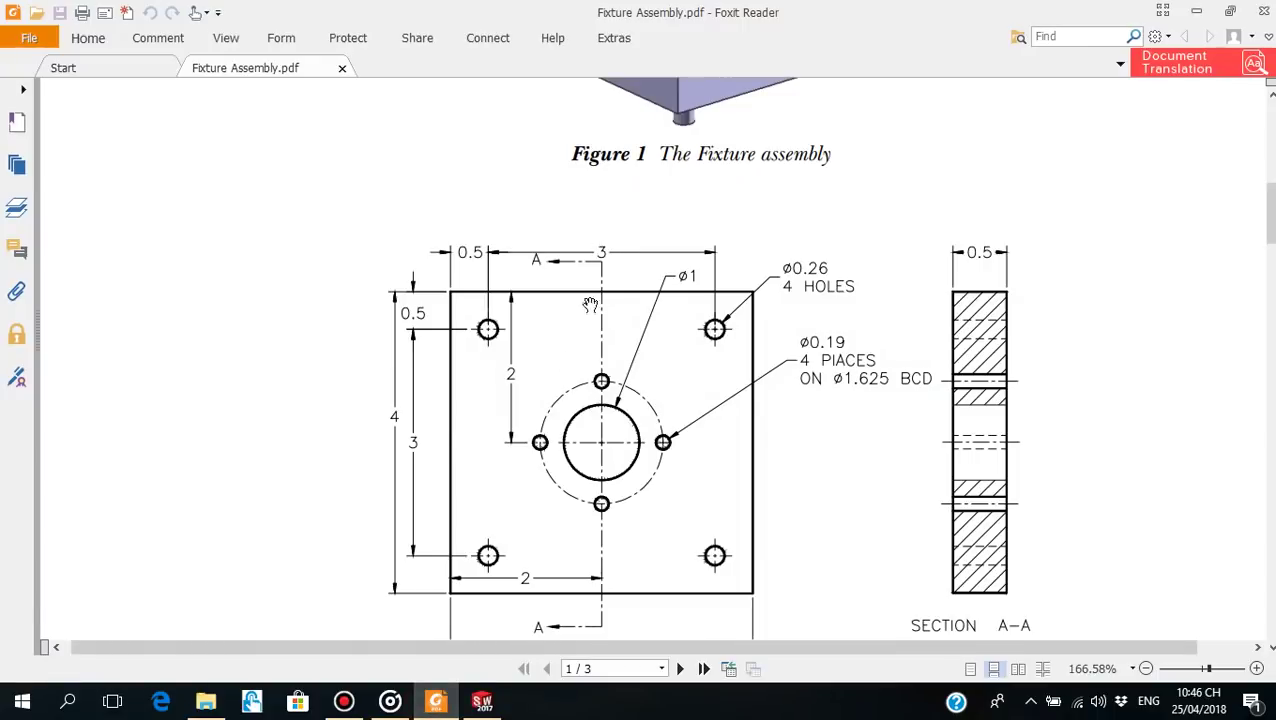
{"action": "left_click", "coordinate": [436, 701]}
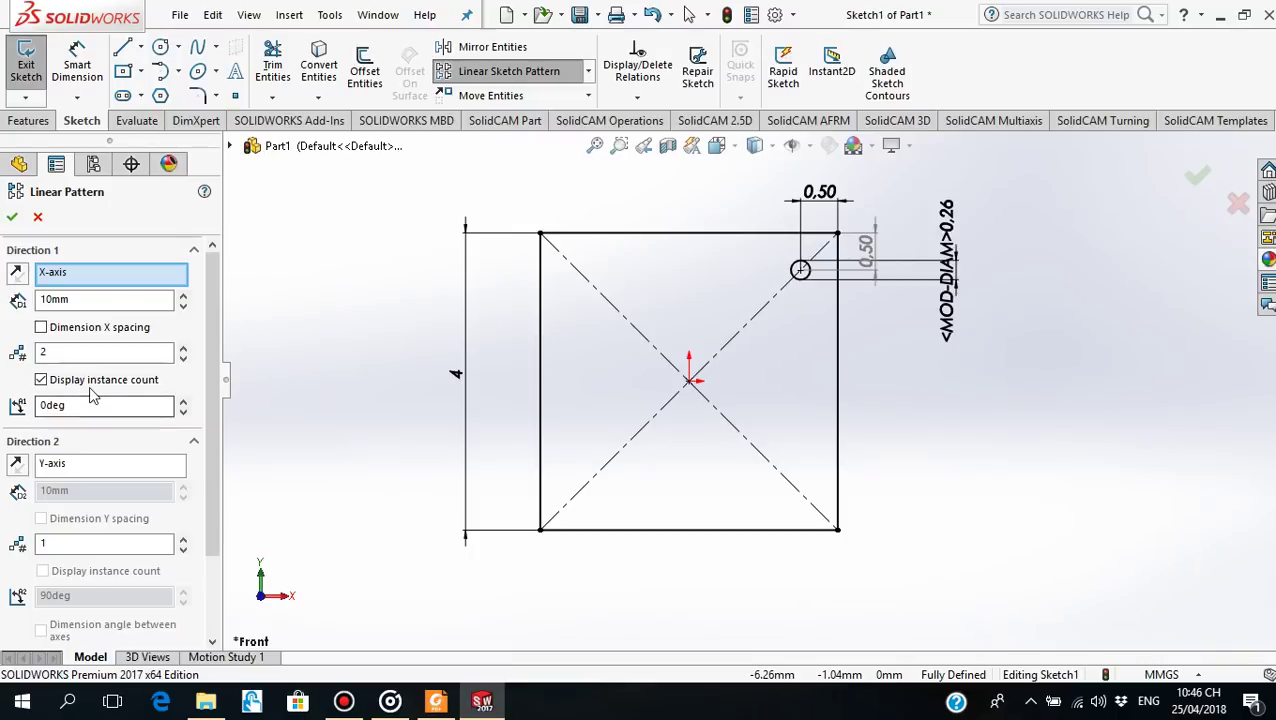
{"action": "left_click", "coordinate": [87, 299]}
{"action": "type", "text": "3"}
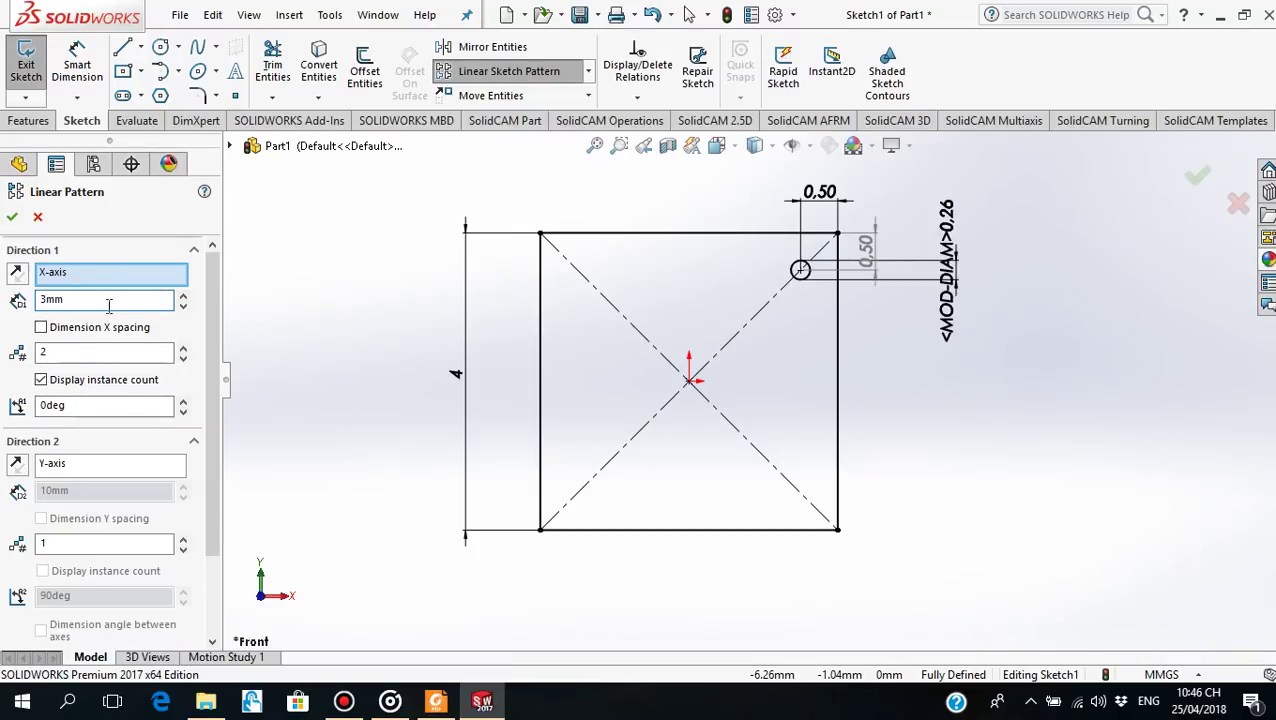
{"action": "left_click", "coordinate": [799, 284]}
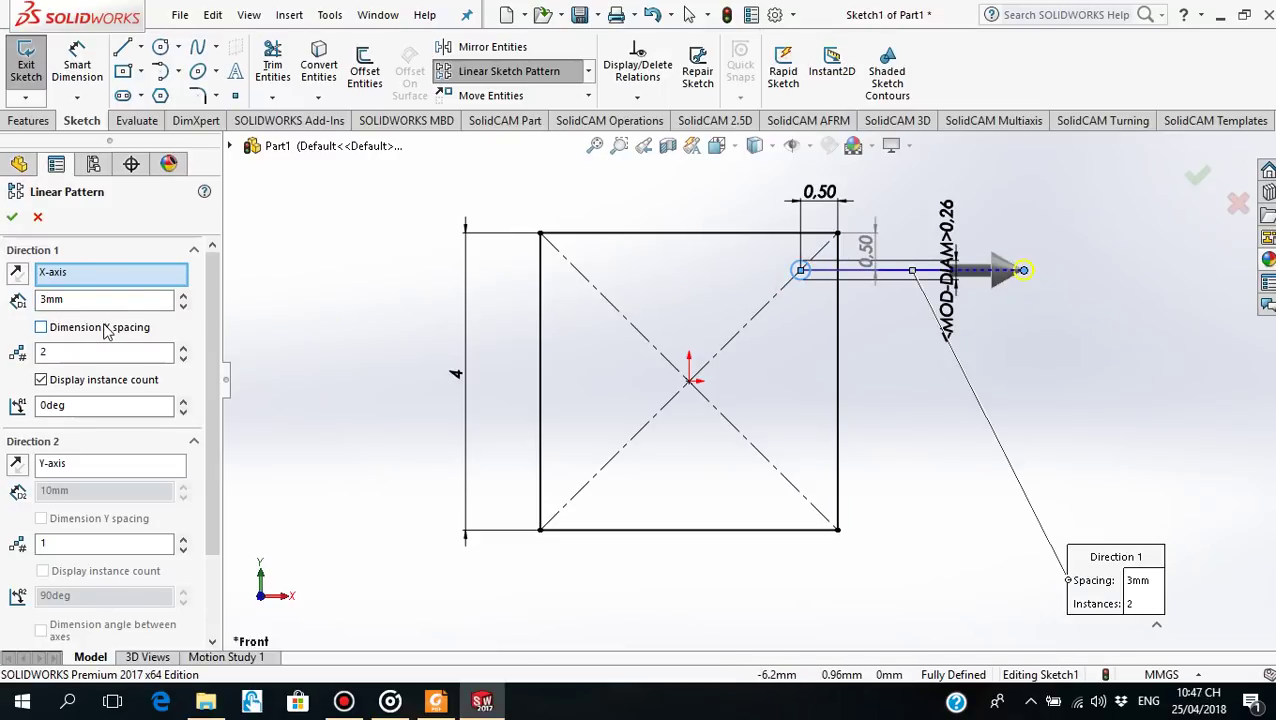
{"action": "left_click", "coordinate": [17, 272]}
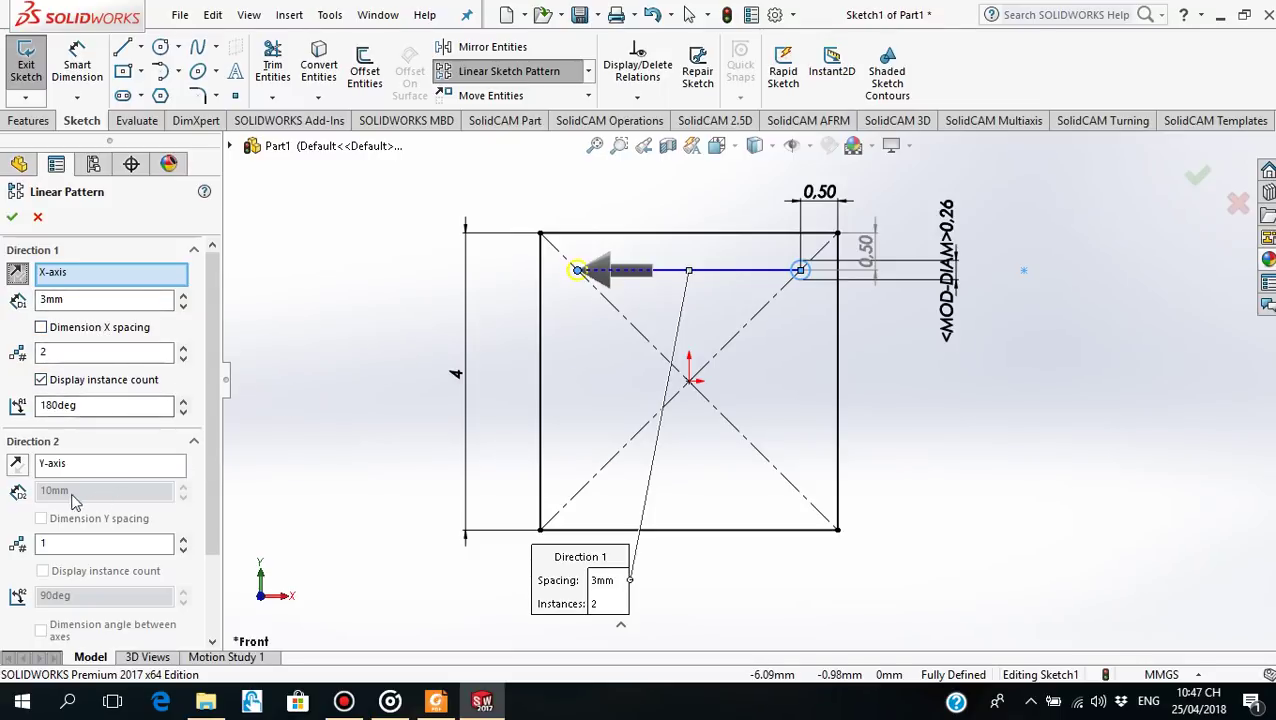
Add 2 vertical instances at 3 spacing, flipped downward, and accept the four-hole pattern
{"action": "left_click", "coordinate": [182, 543]}
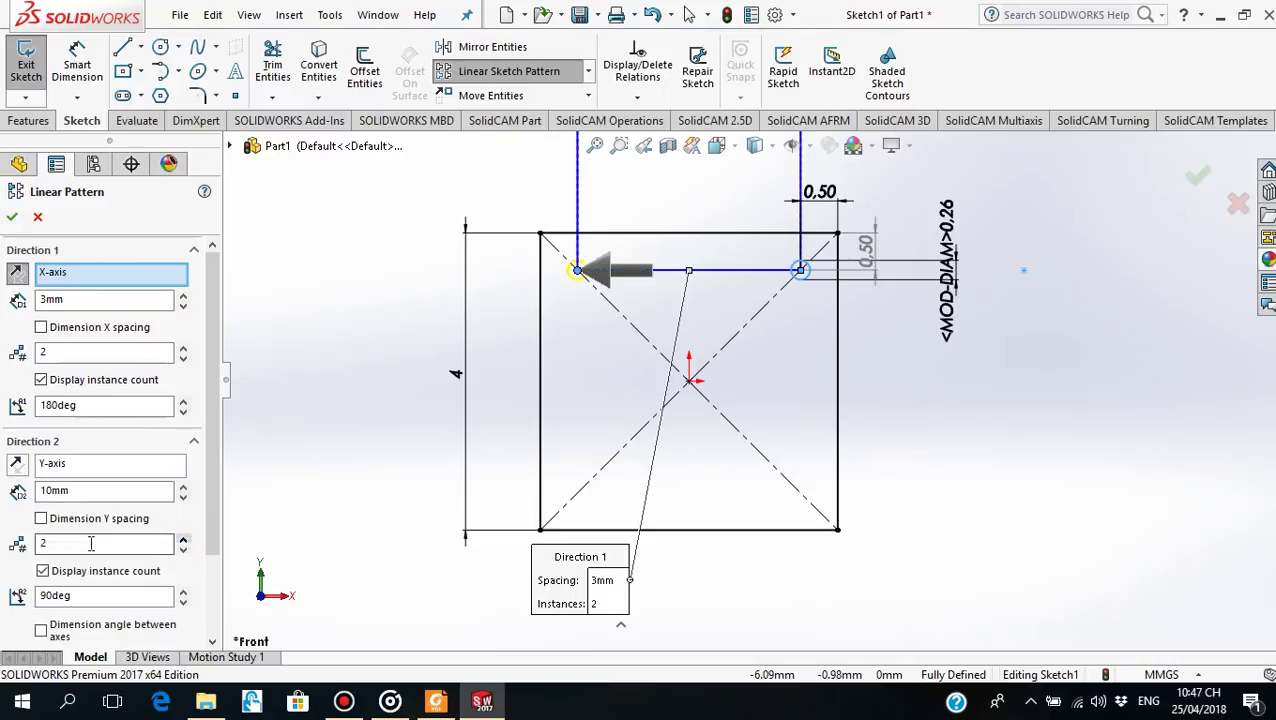
{"action": "left_click", "coordinate": [60, 490]}
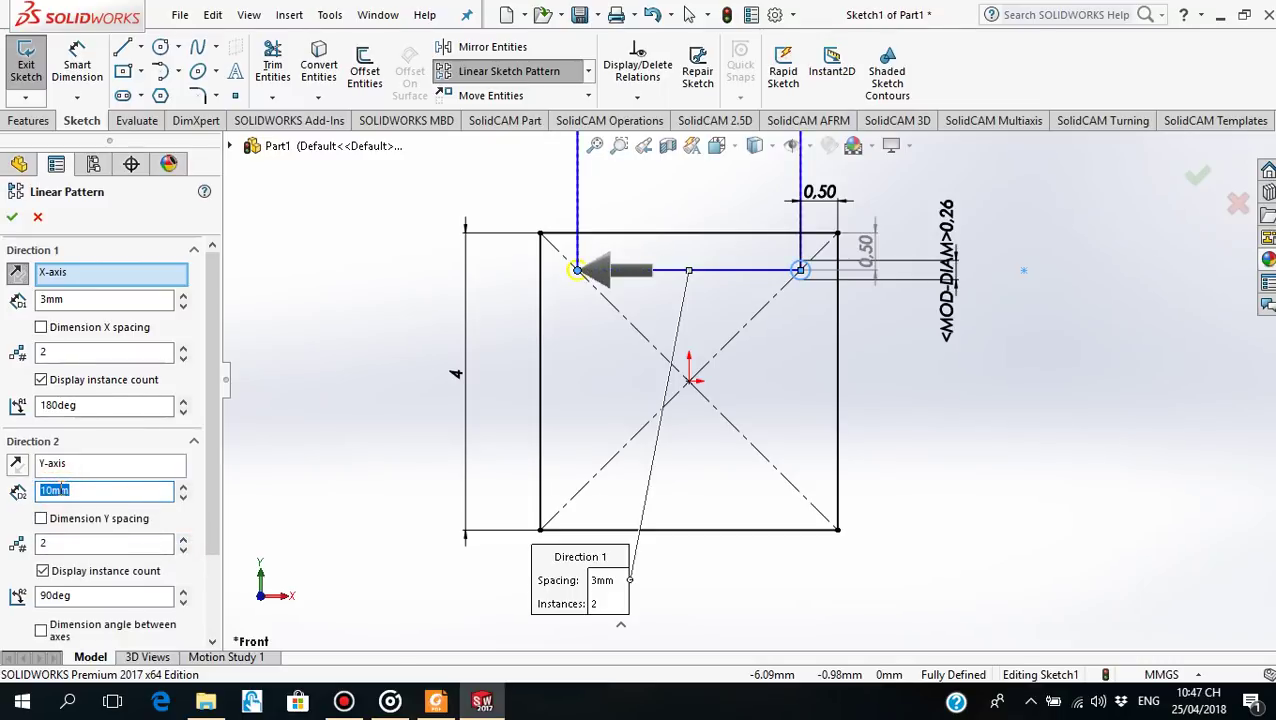
{"action": "type", "text": "3"}
{"action": "key", "text": "Return"}
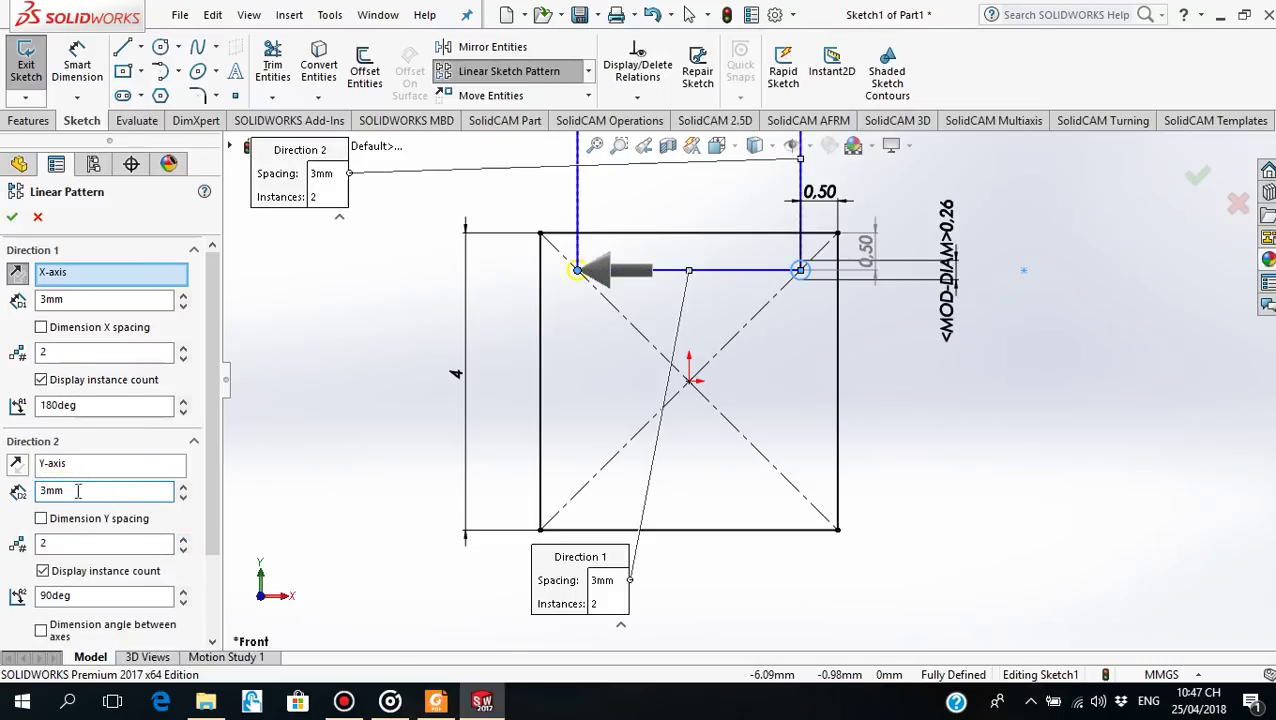
{"action": "left_click", "coordinate": [16, 464]}
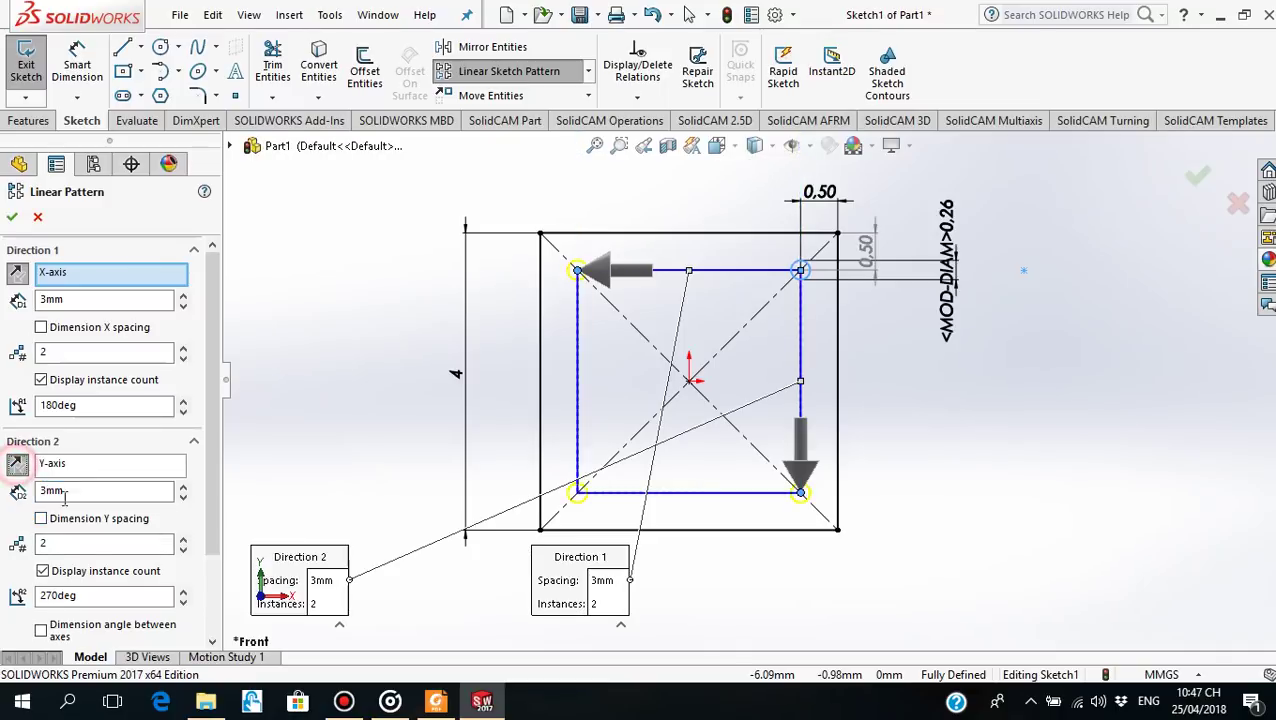
{"action": "left_click", "coordinate": [12, 217]}
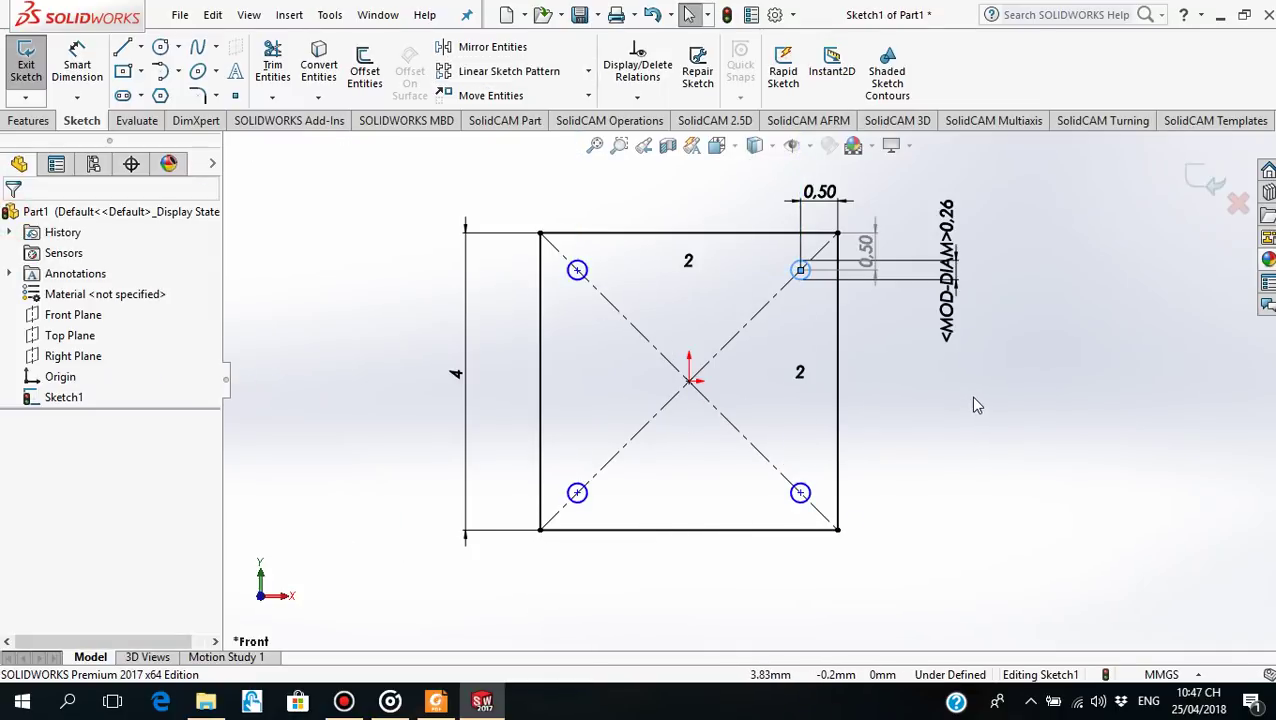
{"action": "scroll", "coordinate": [960, 400], "scroll_direction": "down", "scroll_amount": 1}
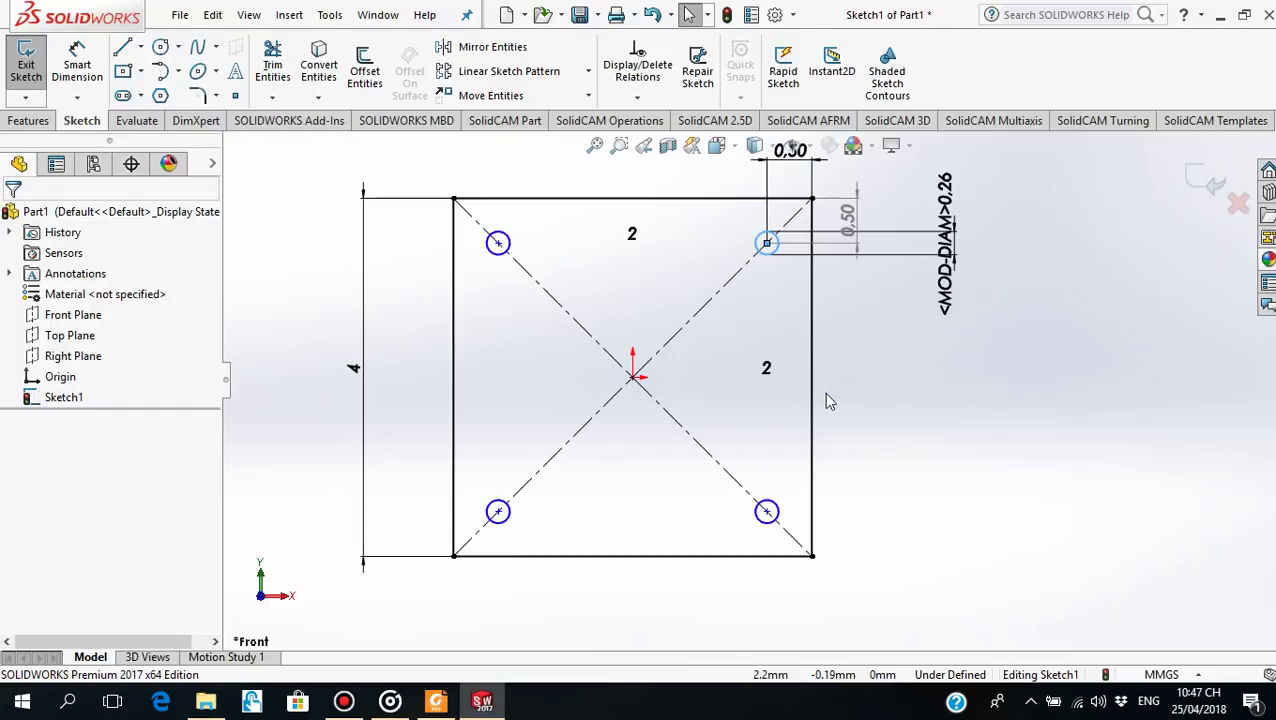
{"action": "left_click", "coordinate": [438, 700]}
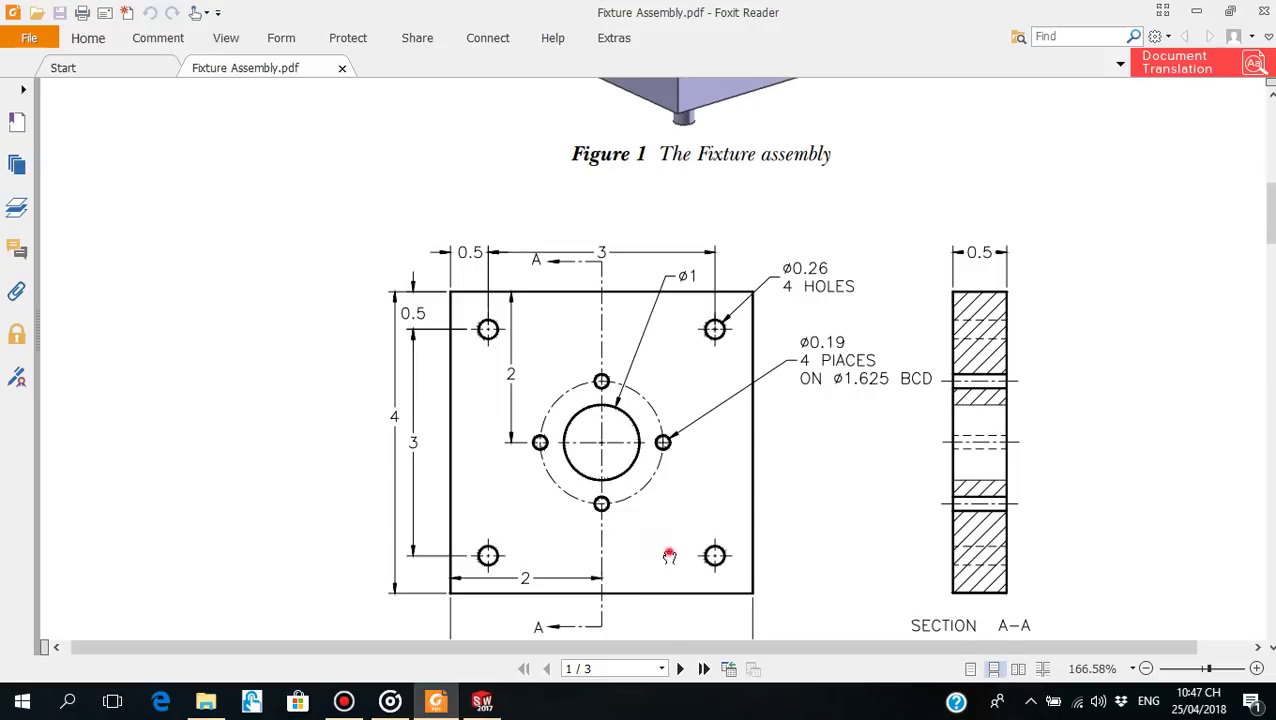
{"action": "left_click_drag", "start_coordinate": [669, 556], "coordinate": [672, 503]}
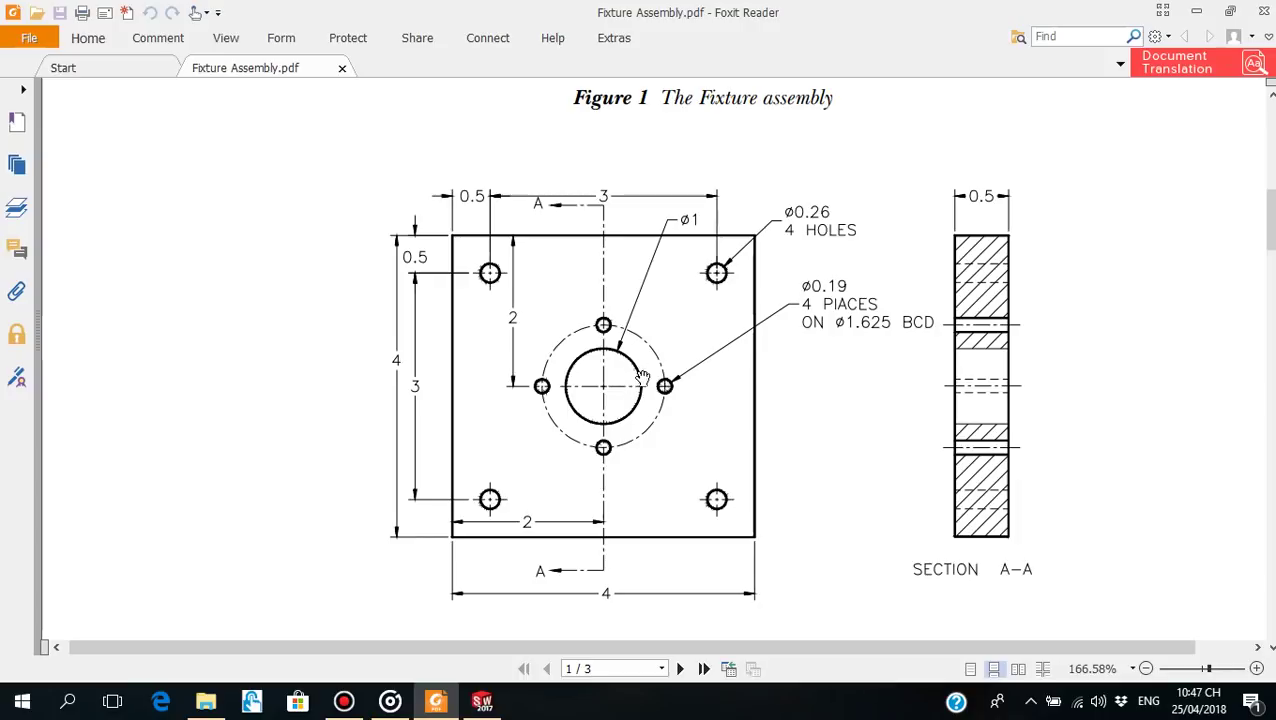
{"action": "left_click", "coordinate": [481, 701]}
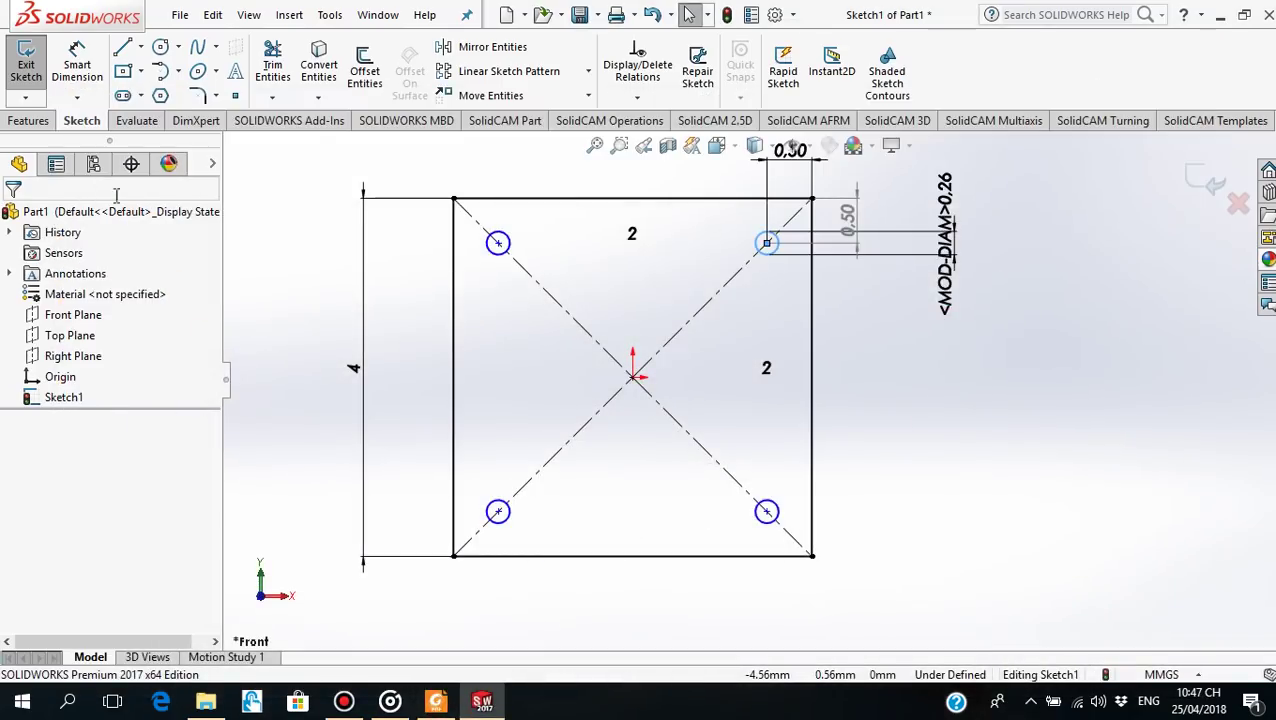
Draw a large circle centred on the origin and a smaller circle to its right
{"action": "left_click", "coordinate": [158, 49]}
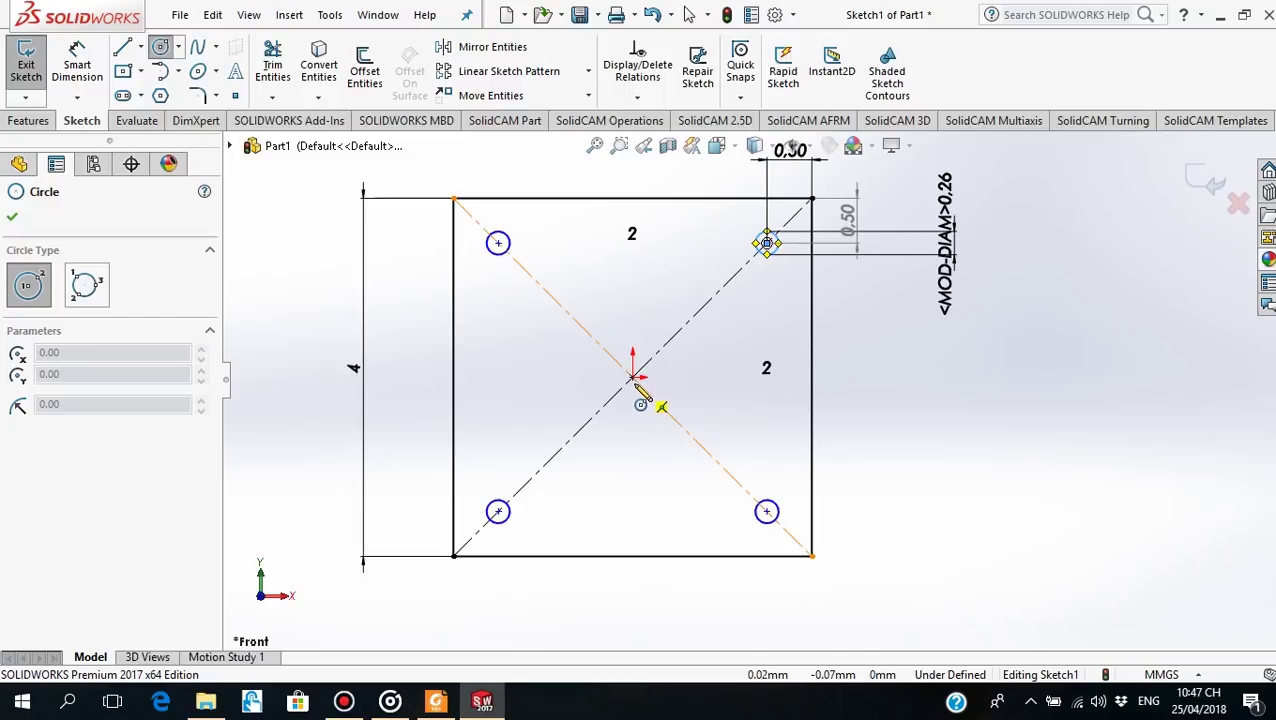
{"action": "left_click", "coordinate": [632, 377]}
{"action": "left_click", "coordinate": [691, 319]}
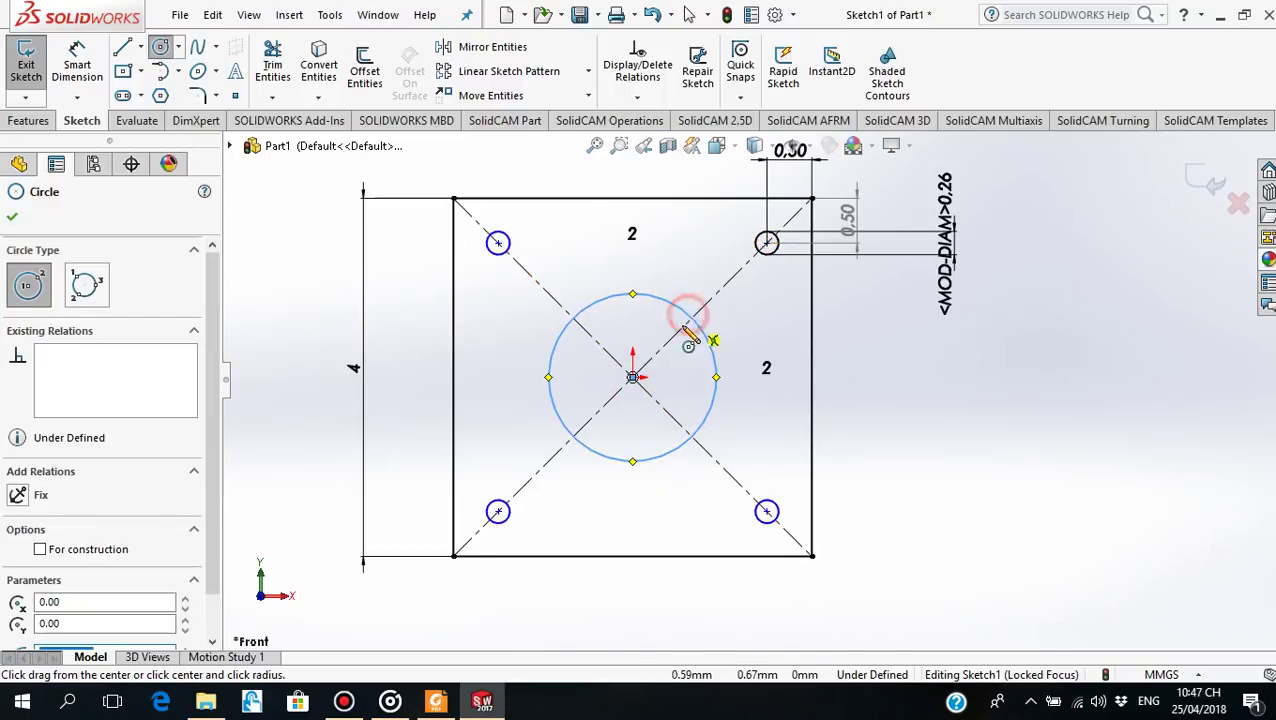
{"action": "left_click", "coordinate": [744, 377]}
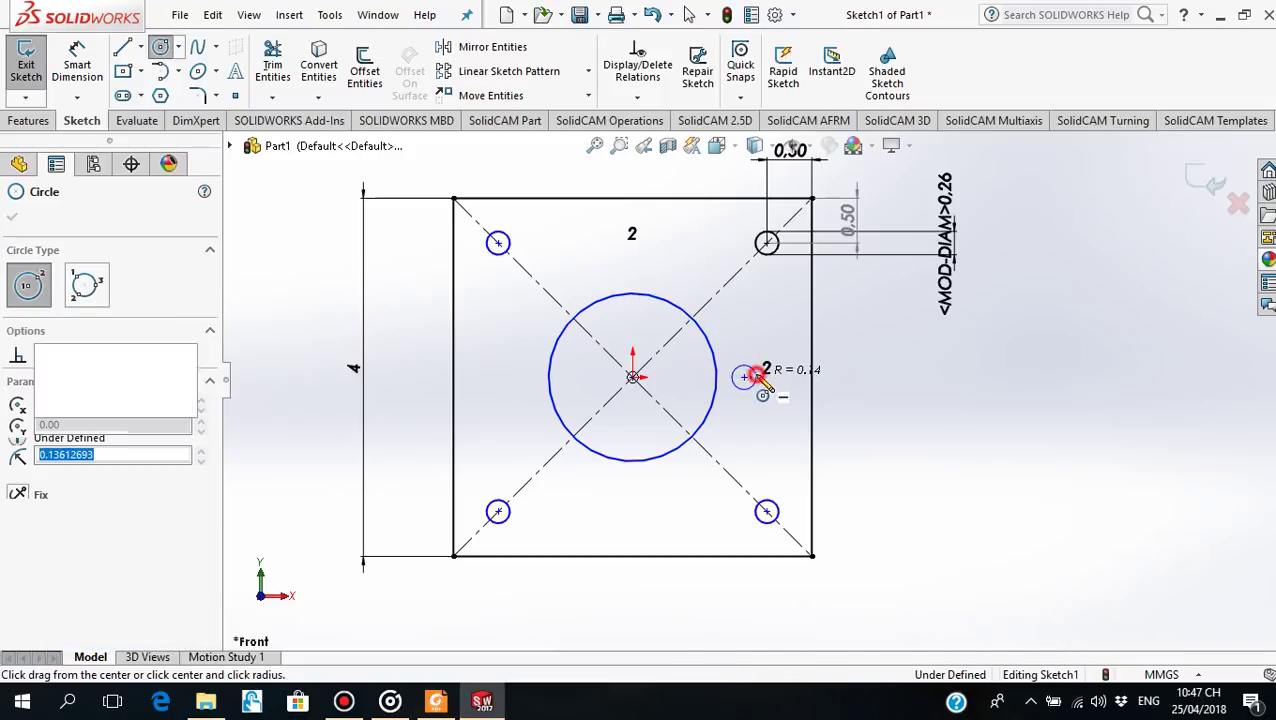
{"action": "left_click", "coordinate": [14, 217]}
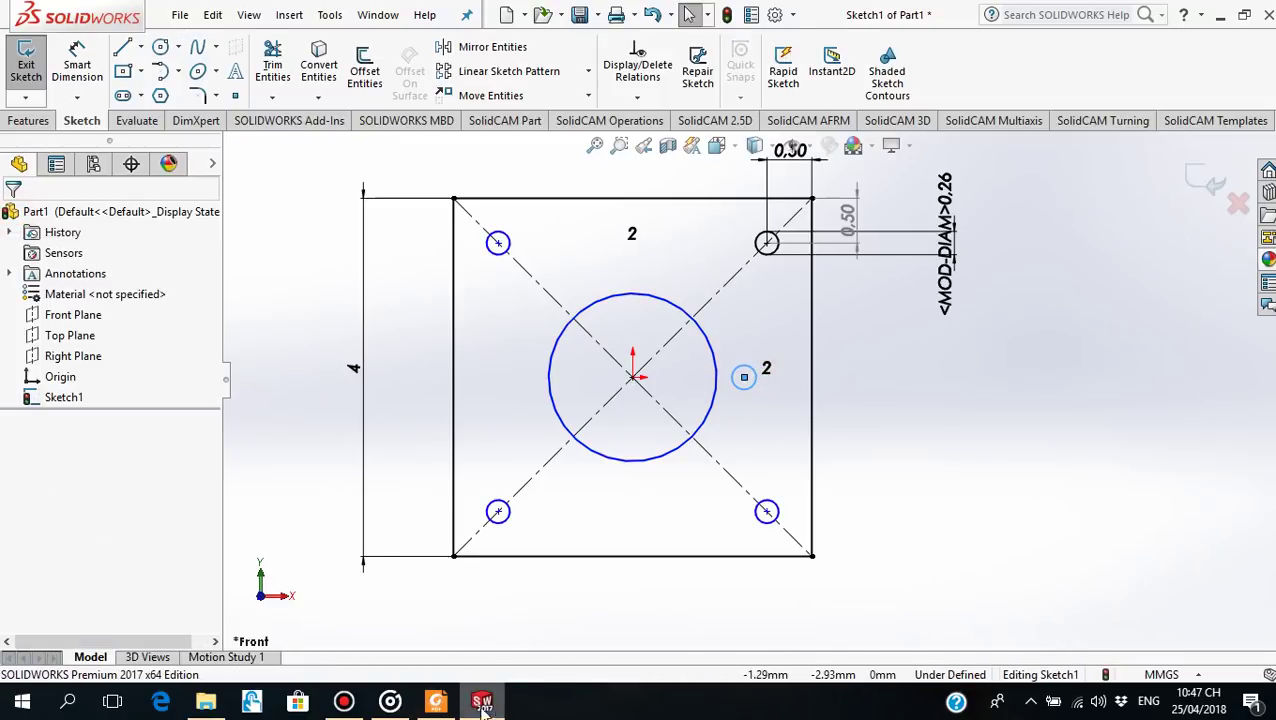
{"action": "left_click", "coordinate": [436, 701]}
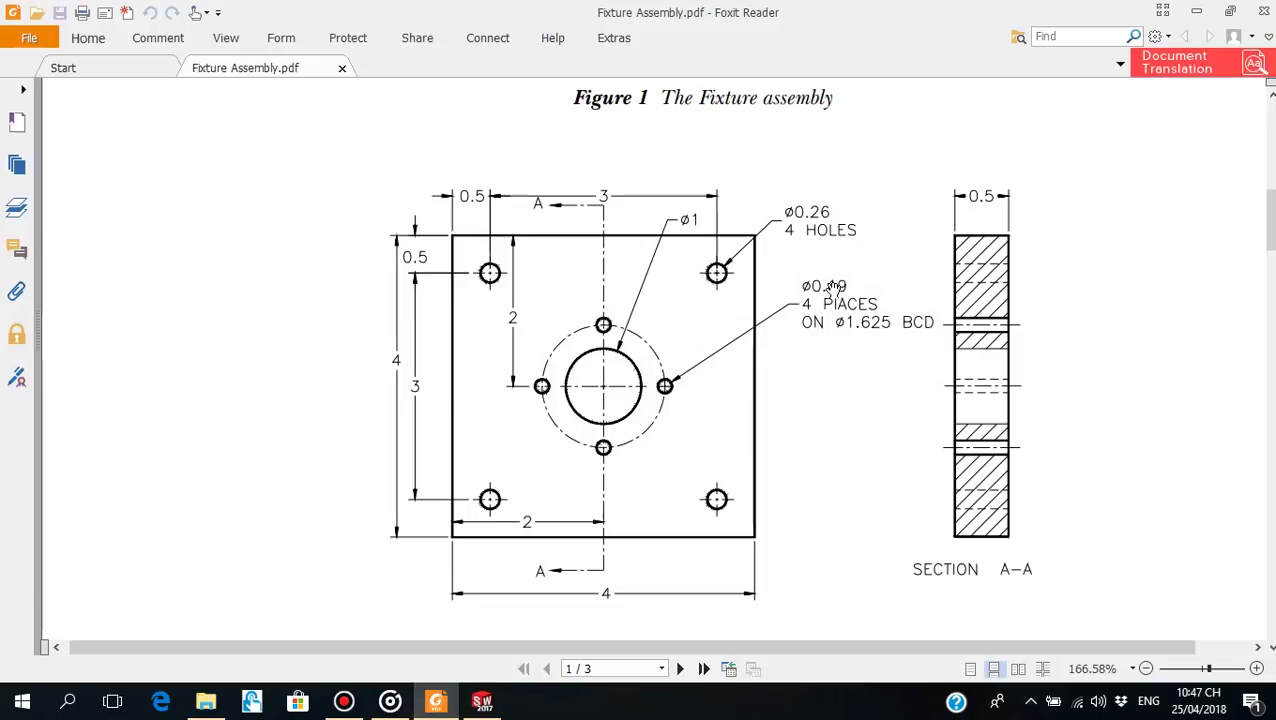
{"action": "left_click", "coordinate": [436, 701]}
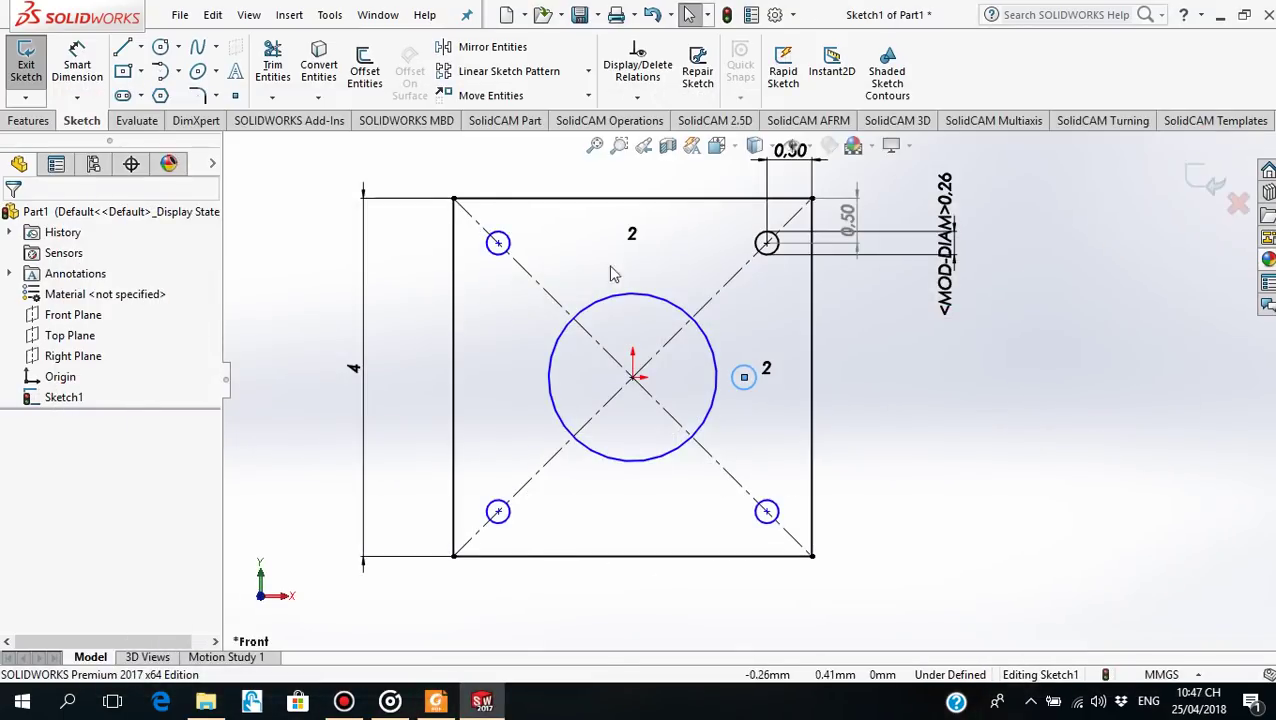
Dimension the small circle to 0.19 diameter and the large circle to 1 diameter
{"action": "left_click", "coordinate": [80, 68]}
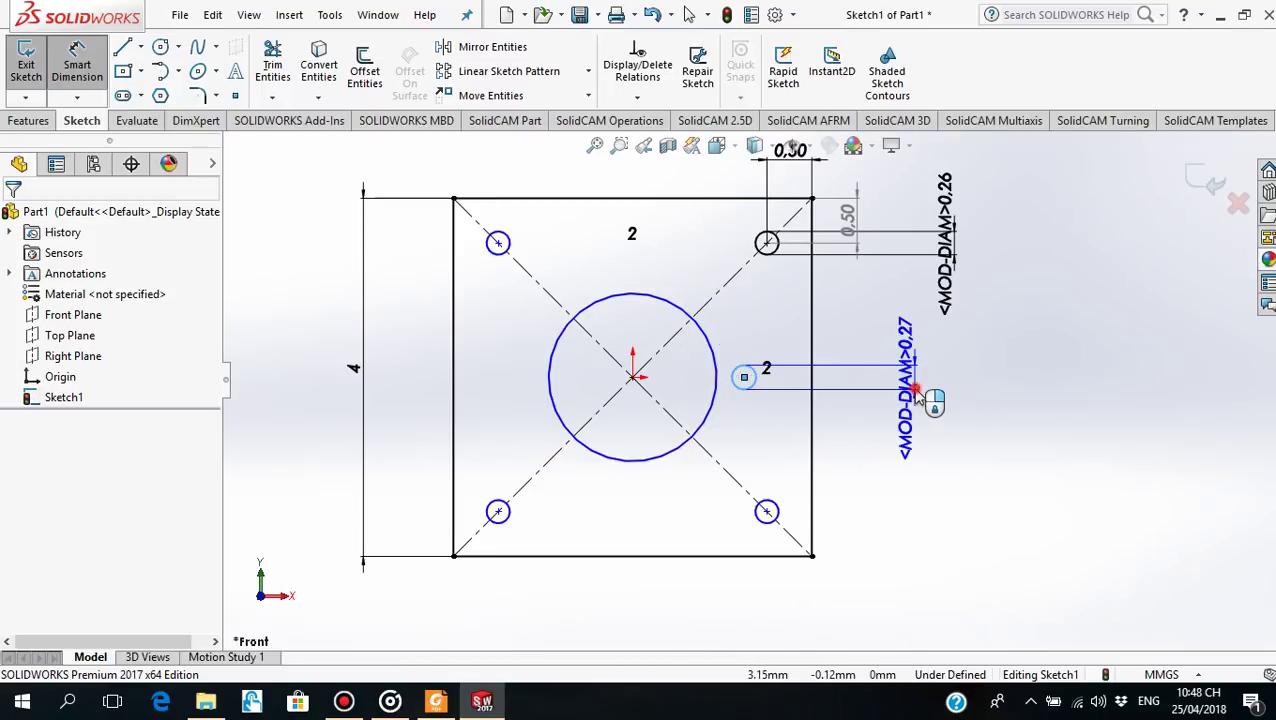
{"action": "left_click", "coordinate": [916, 395]}
{"action": "type", "text": "0."}
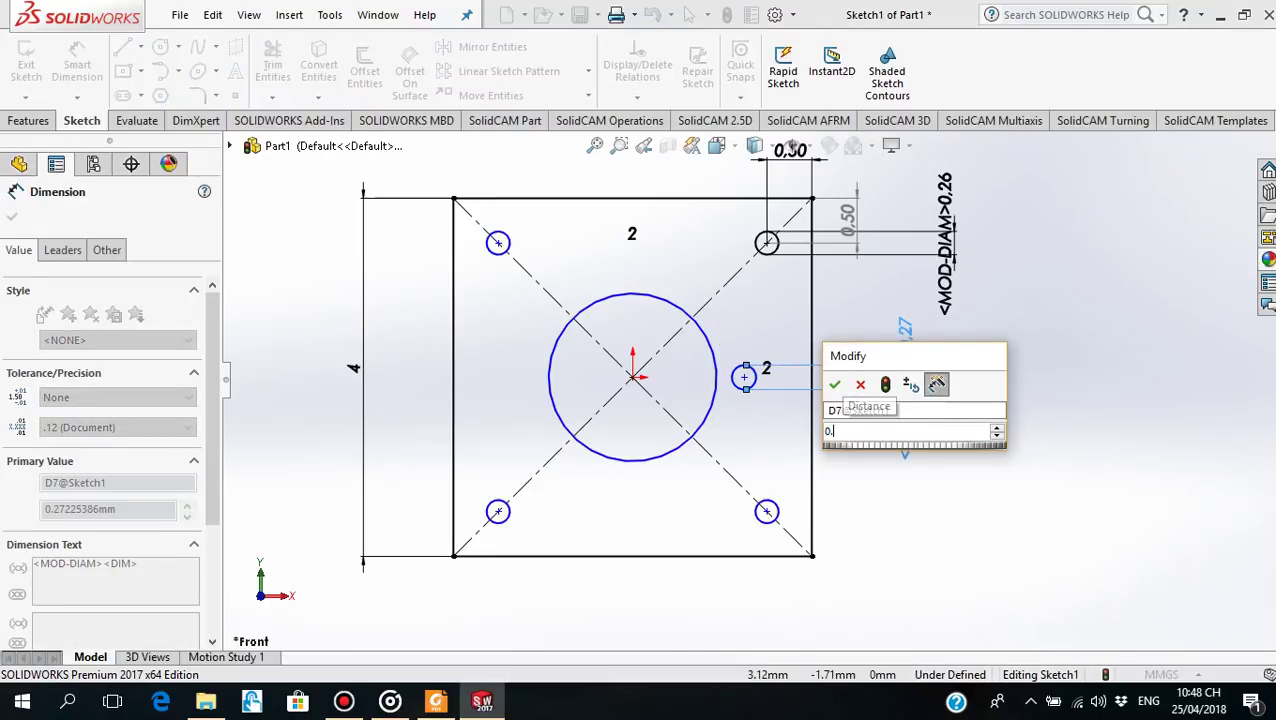
{"action": "type", "text": "19"}
{"action": "key", "text": "Return"}
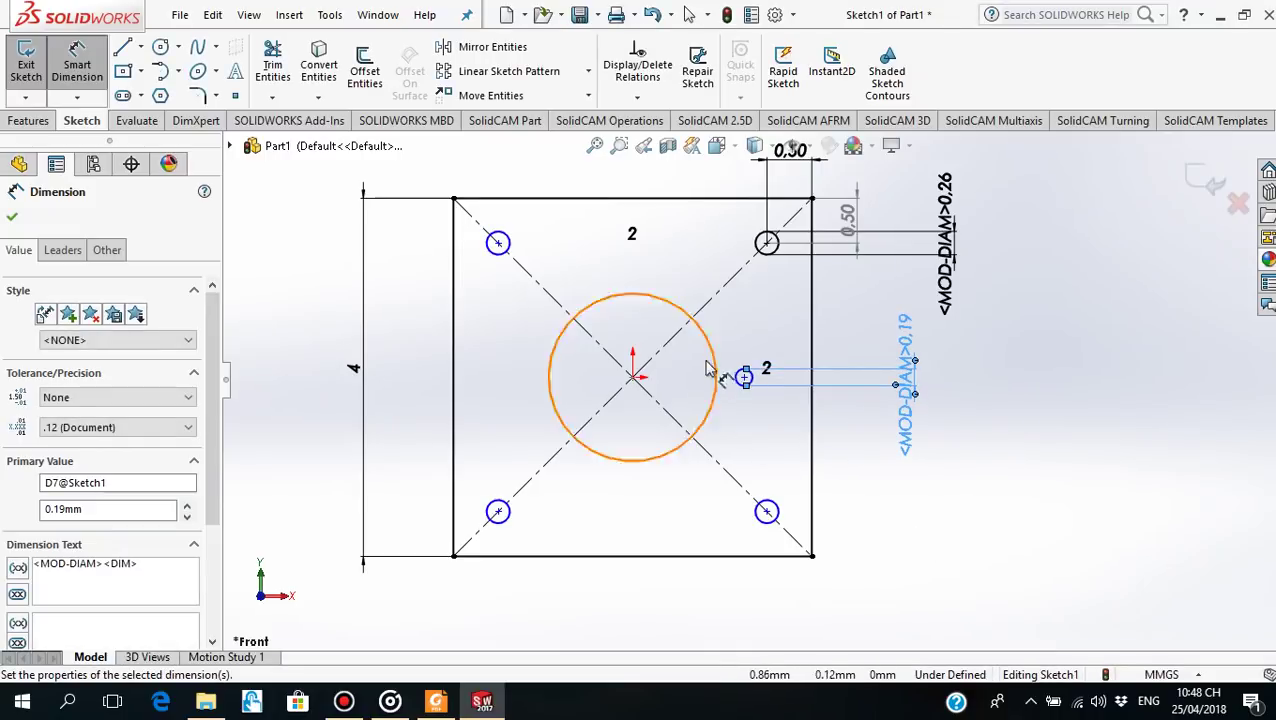
{"action": "left_click", "coordinate": [716, 360]}
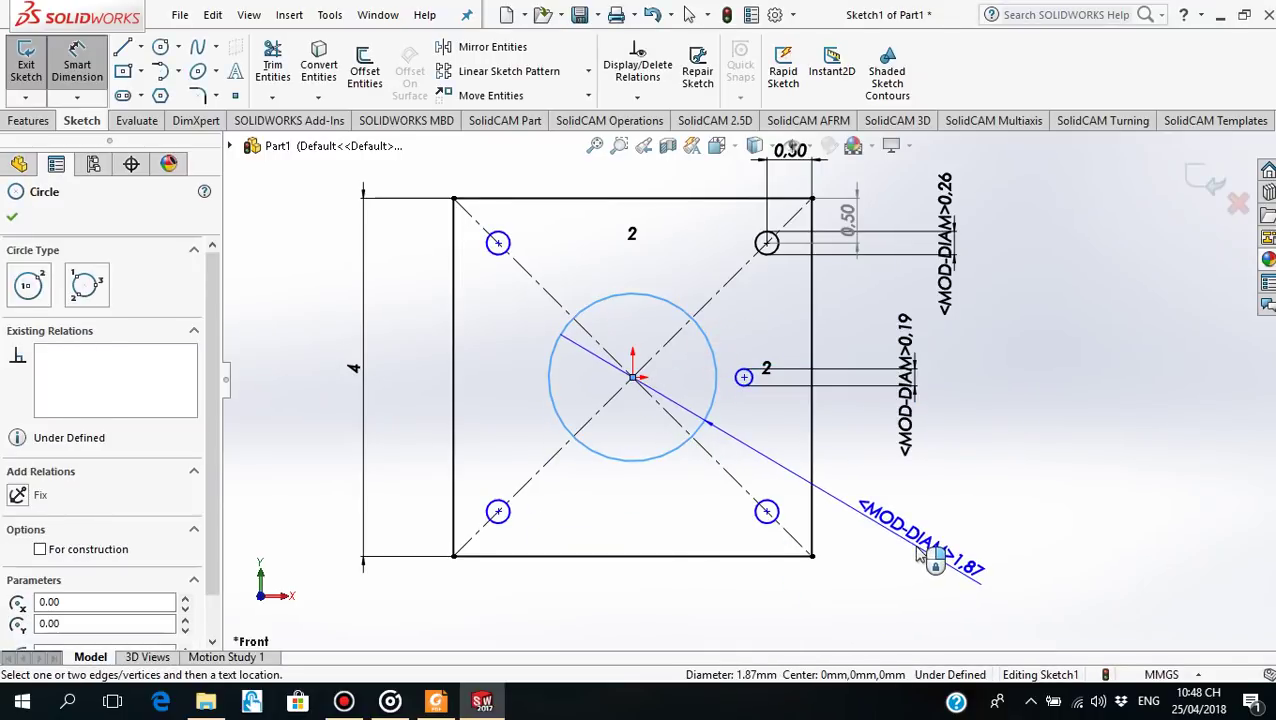
{"action": "left_click", "coordinate": [912, 582]}
{"action": "type", "text": "1"}
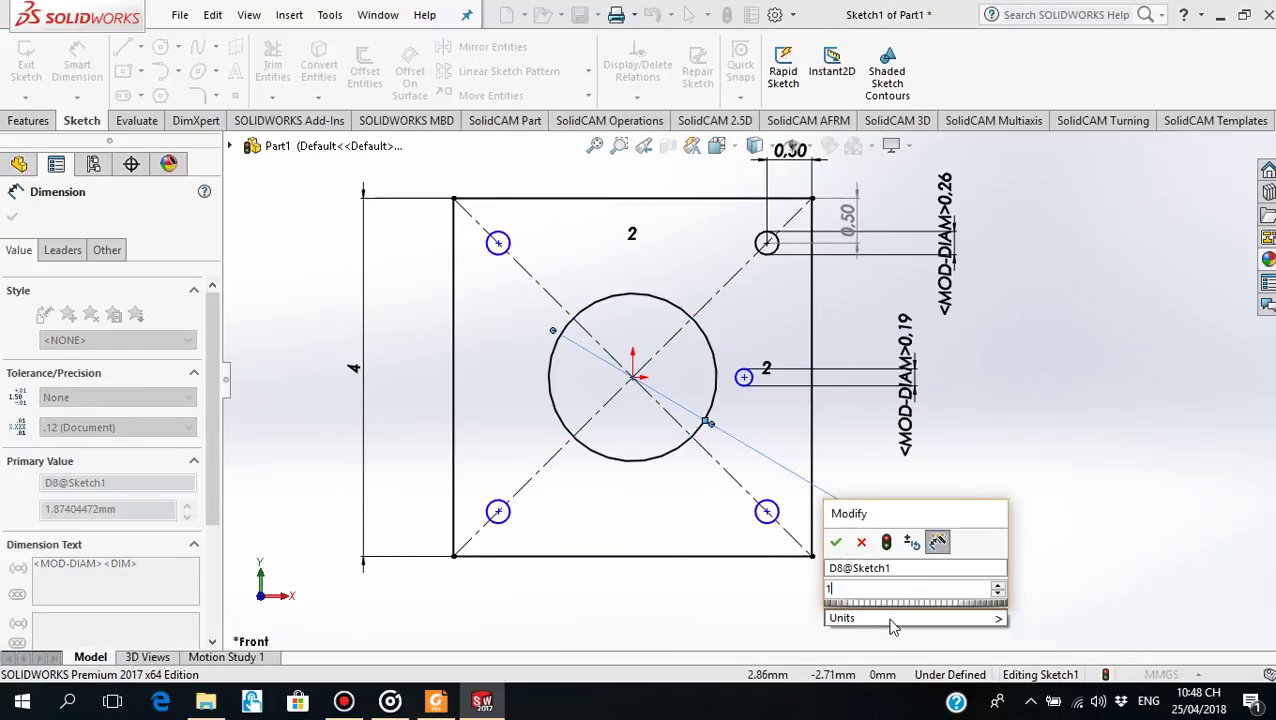
{"action": "key", "text": "Return"}
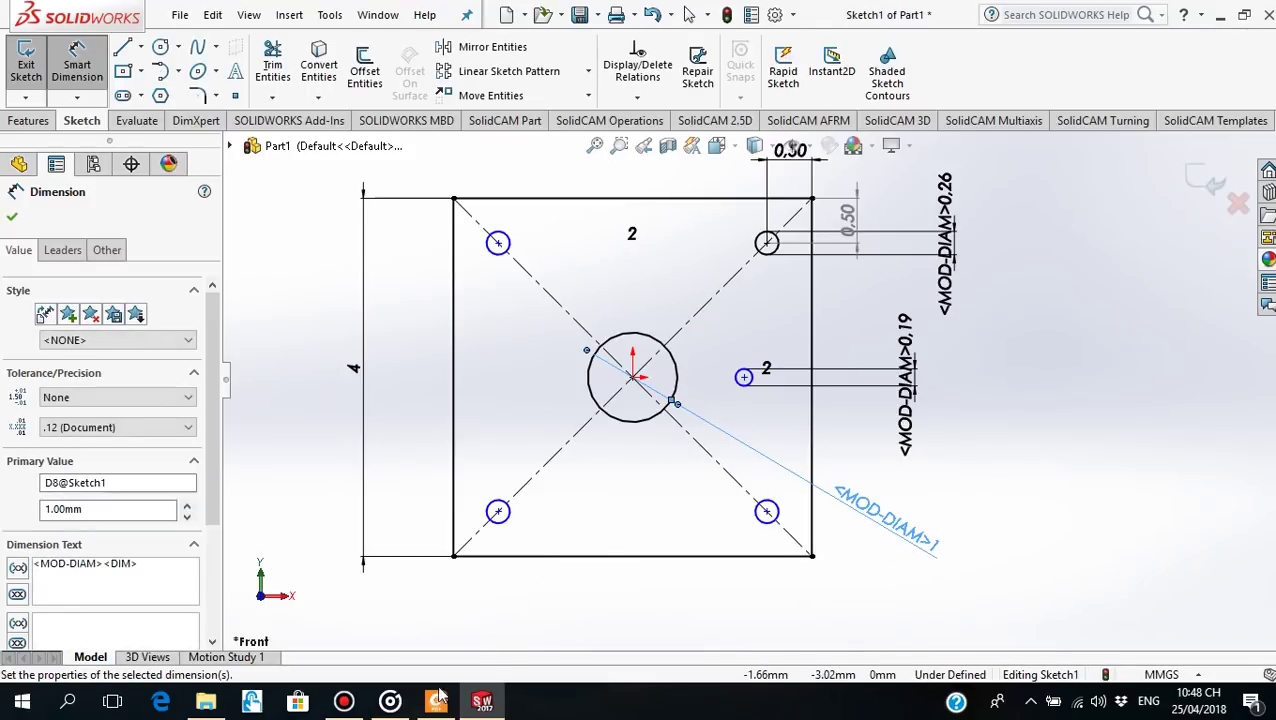
Place the small circle 0.81 right of the large circle's centre, half the bolt-circle diameter, checking the drawing
{"action": "left_click", "coordinate": [435, 701]}
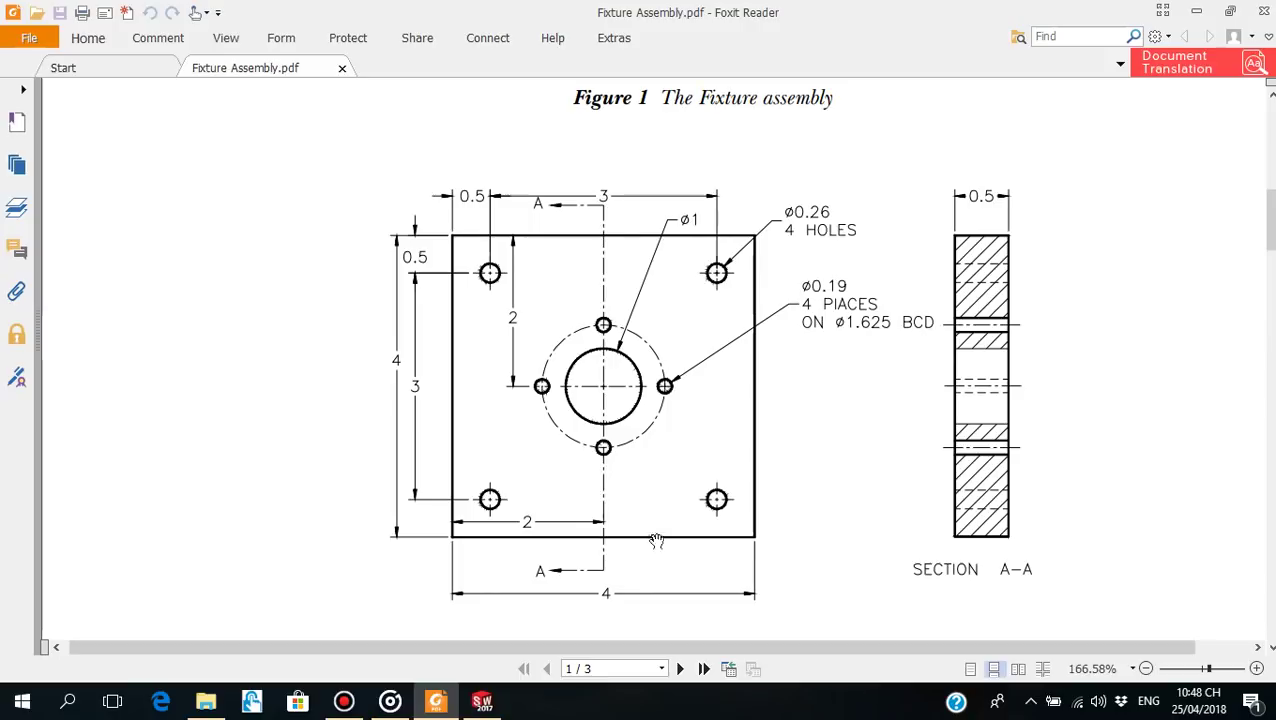
{"action": "left_click", "coordinate": [440, 701]}
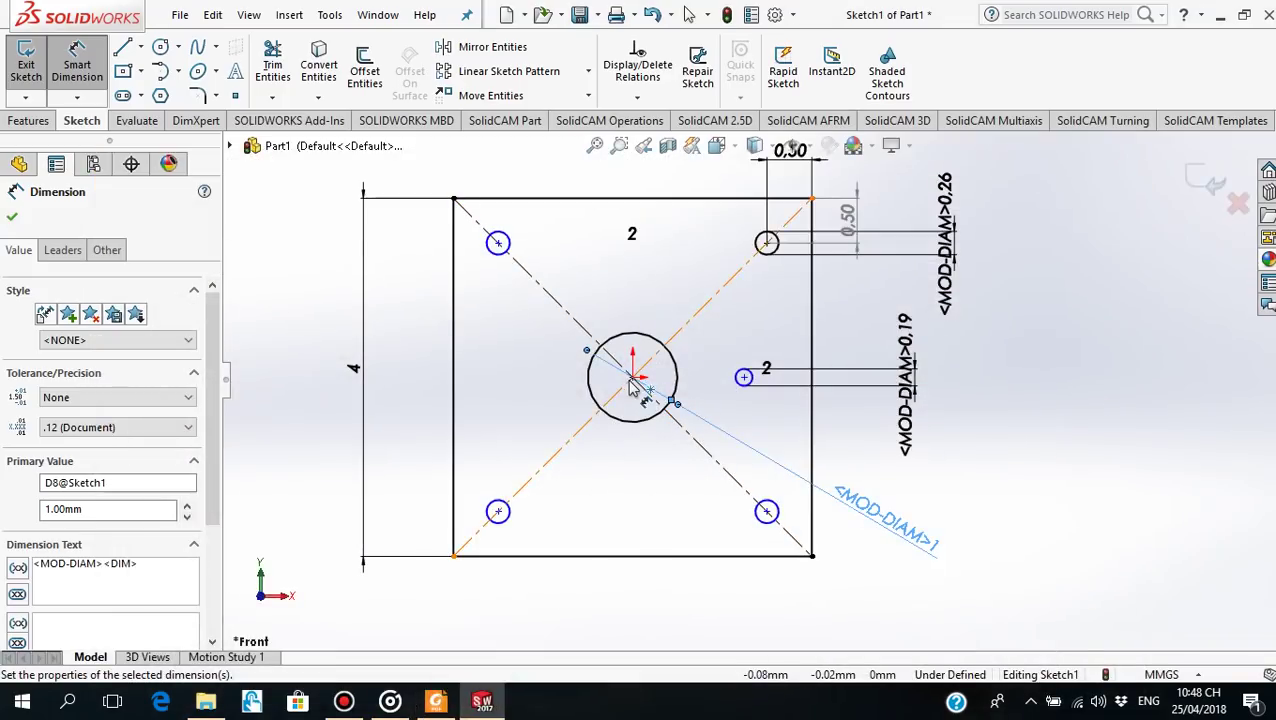
{"action": "left_click", "coordinate": [632, 379]}
{"action": "left_click", "coordinate": [744, 378]}
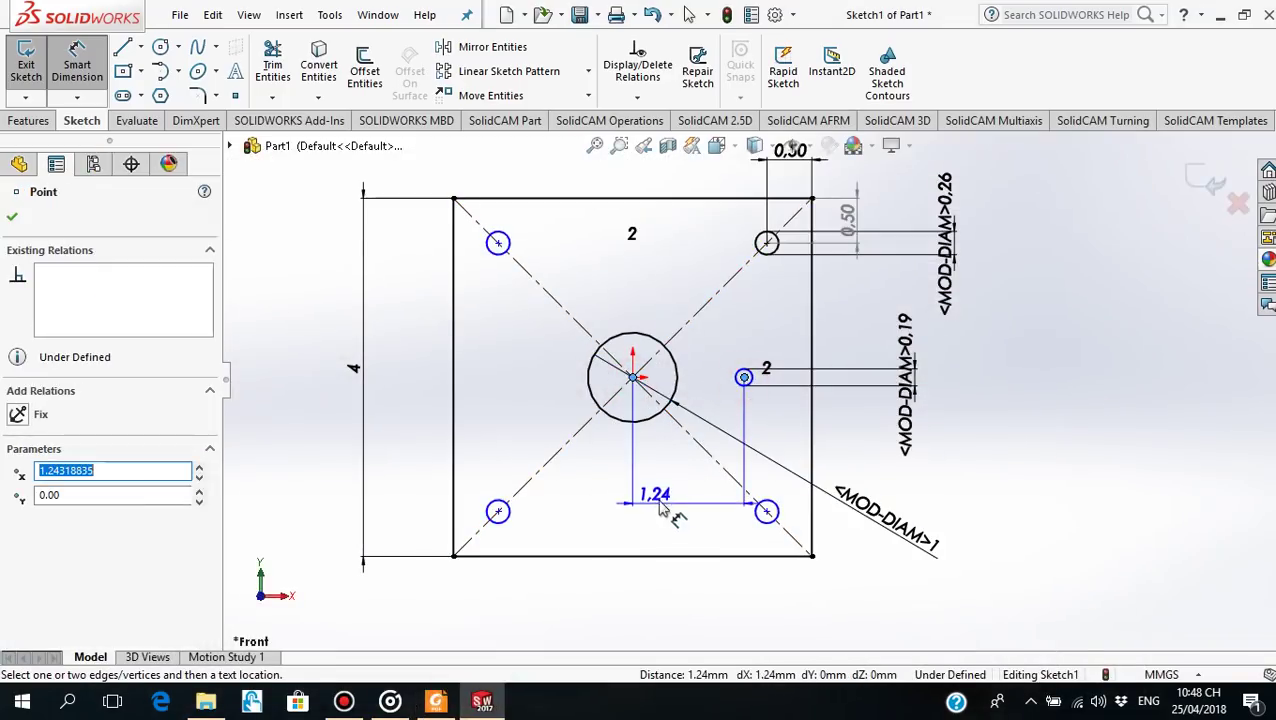
{"action": "left_click", "coordinate": [684, 610]}
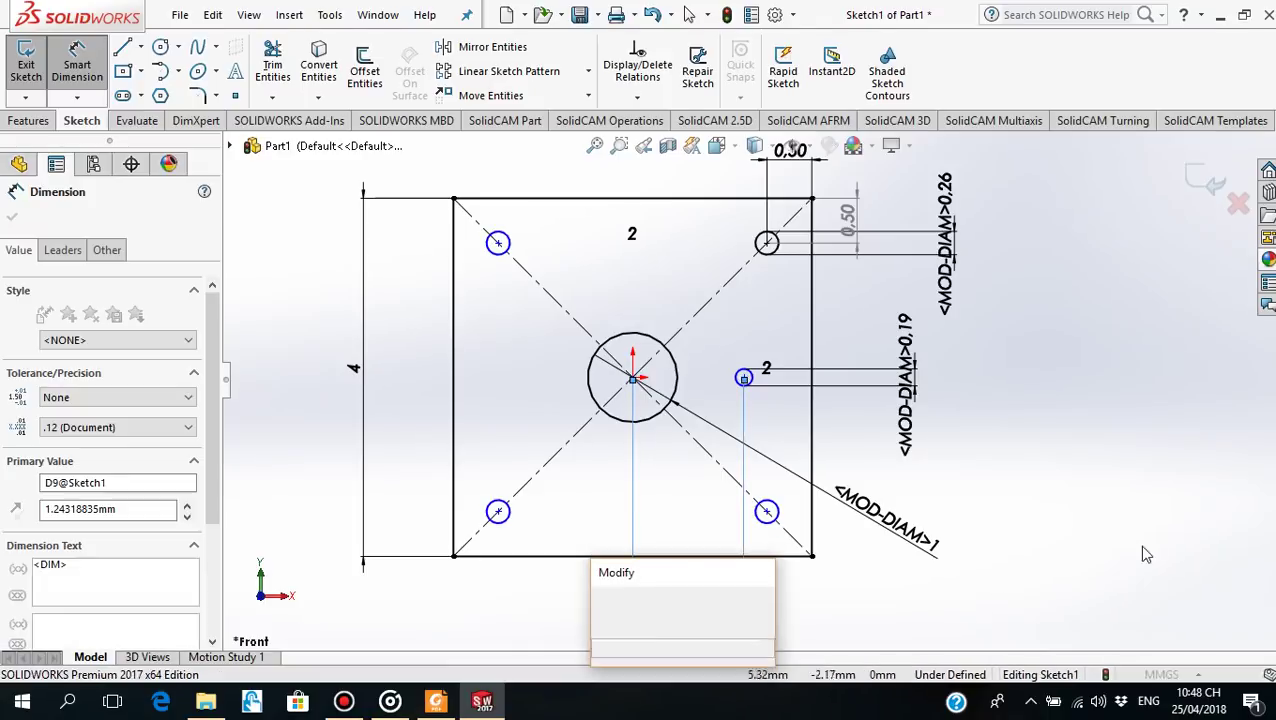
{"action": "type", "text": "1."}
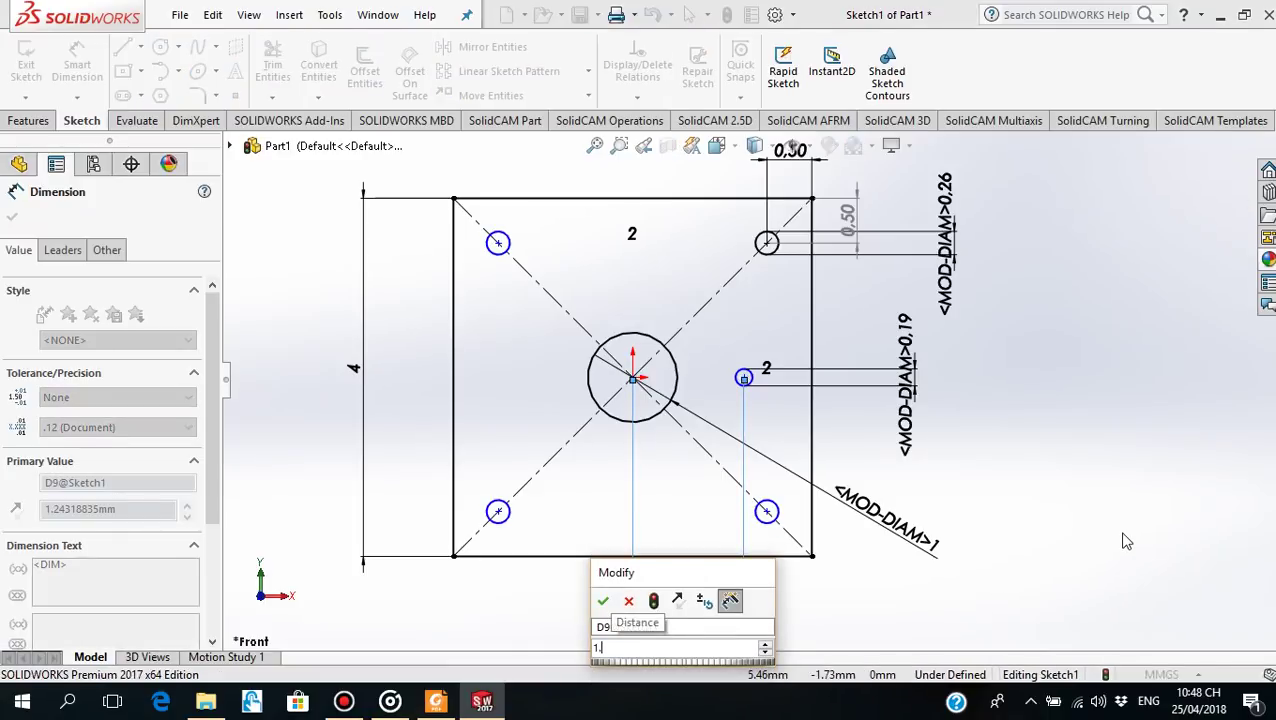
{"action": "type", "text": "625"}
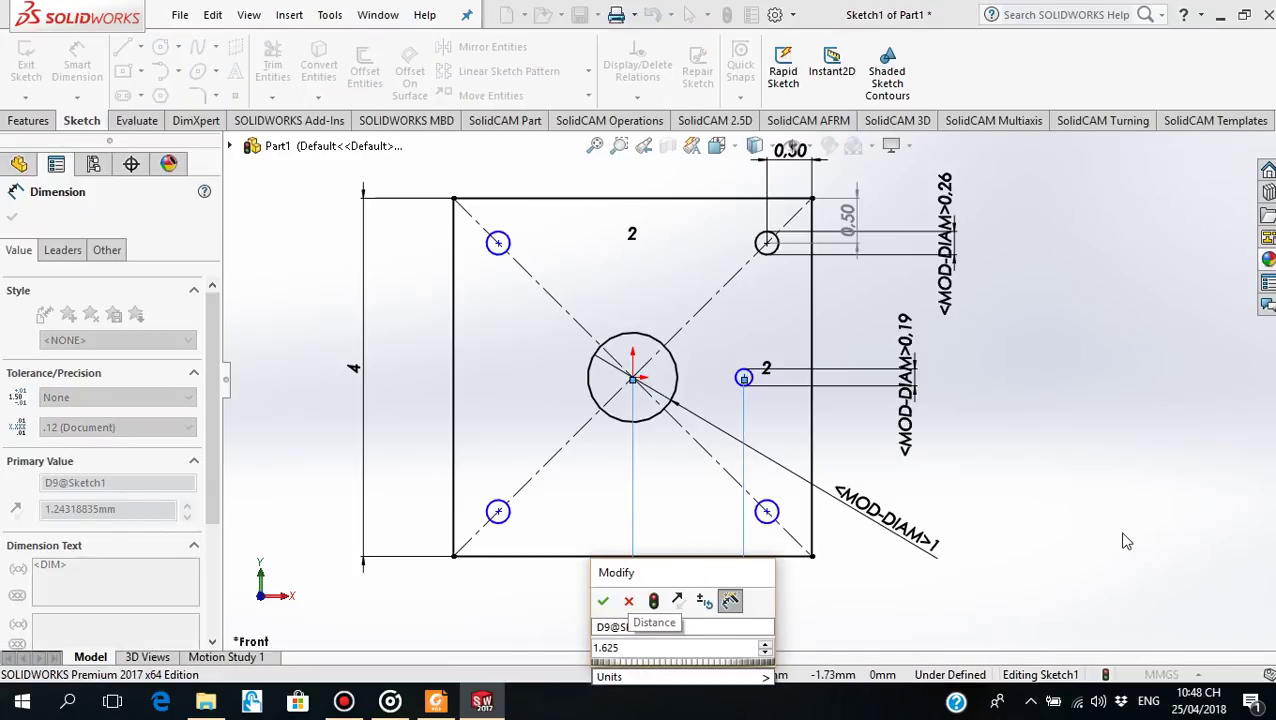
{"action": "type", "text": "/2"}
{"action": "key", "text": "Return"}
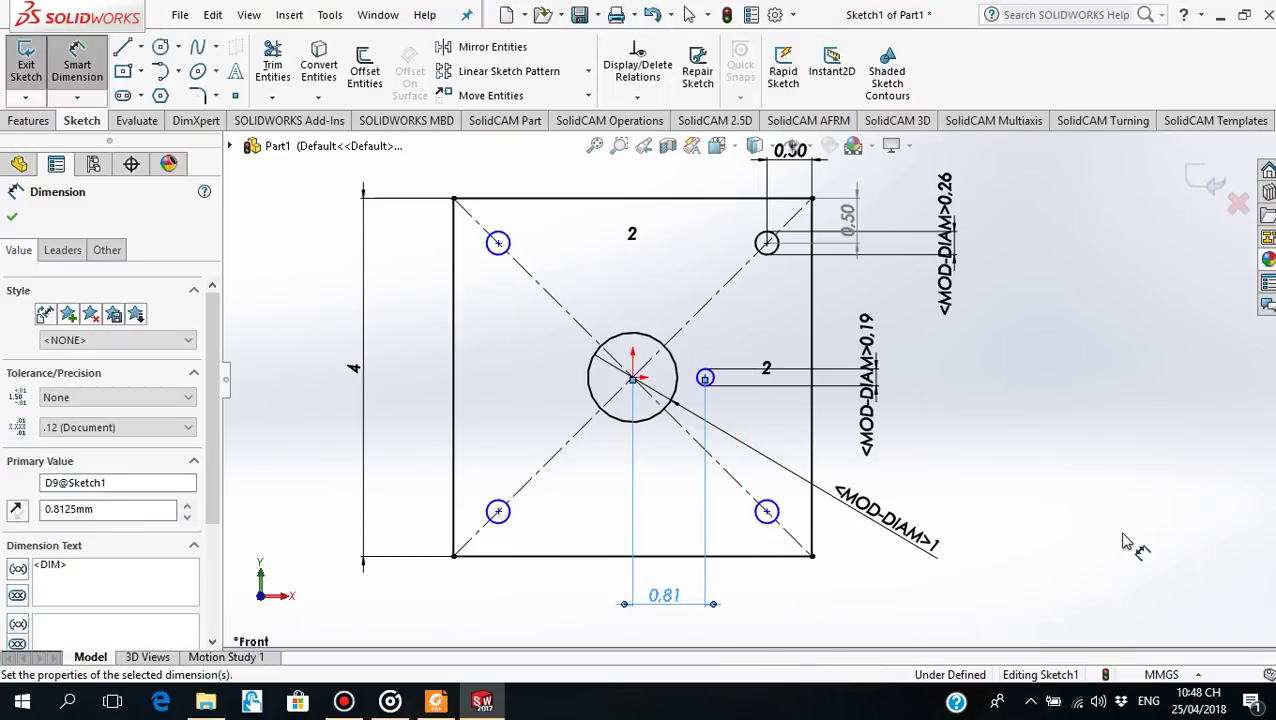
{"action": "left_click", "coordinate": [12, 219]}
{"action": "left_click", "coordinate": [435, 701]}
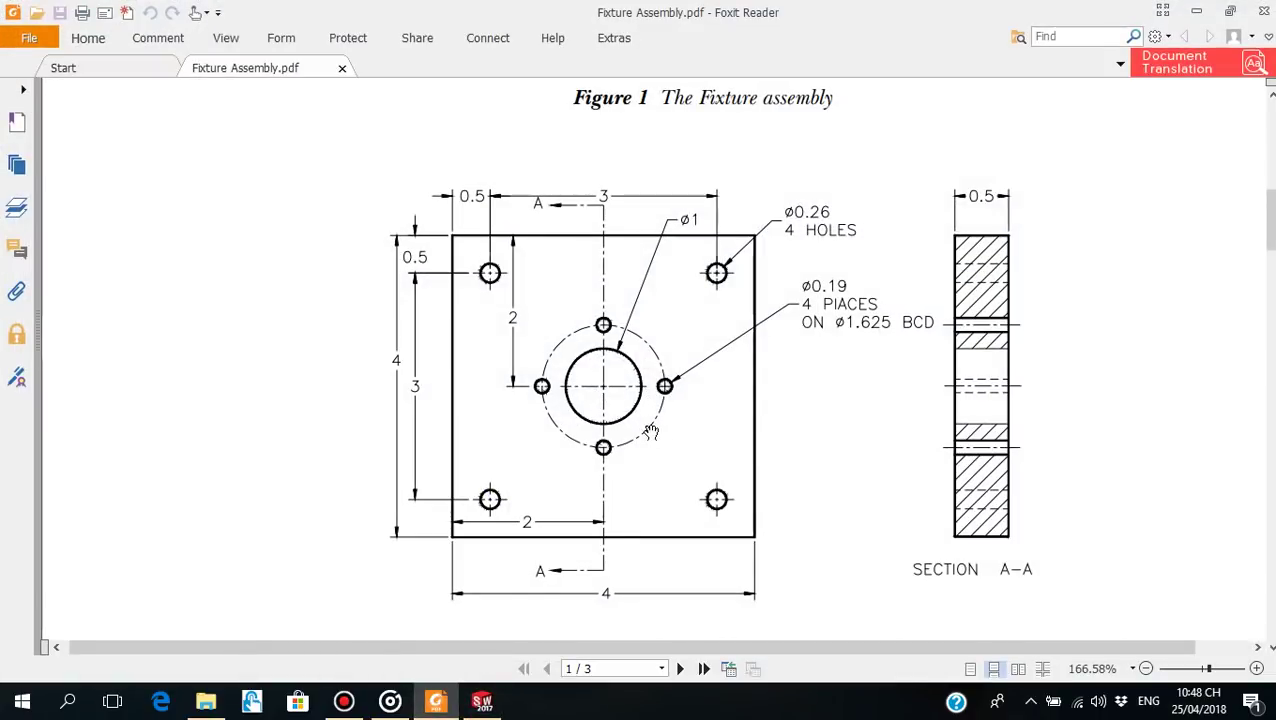
{"action": "left_click", "coordinate": [481, 701]}
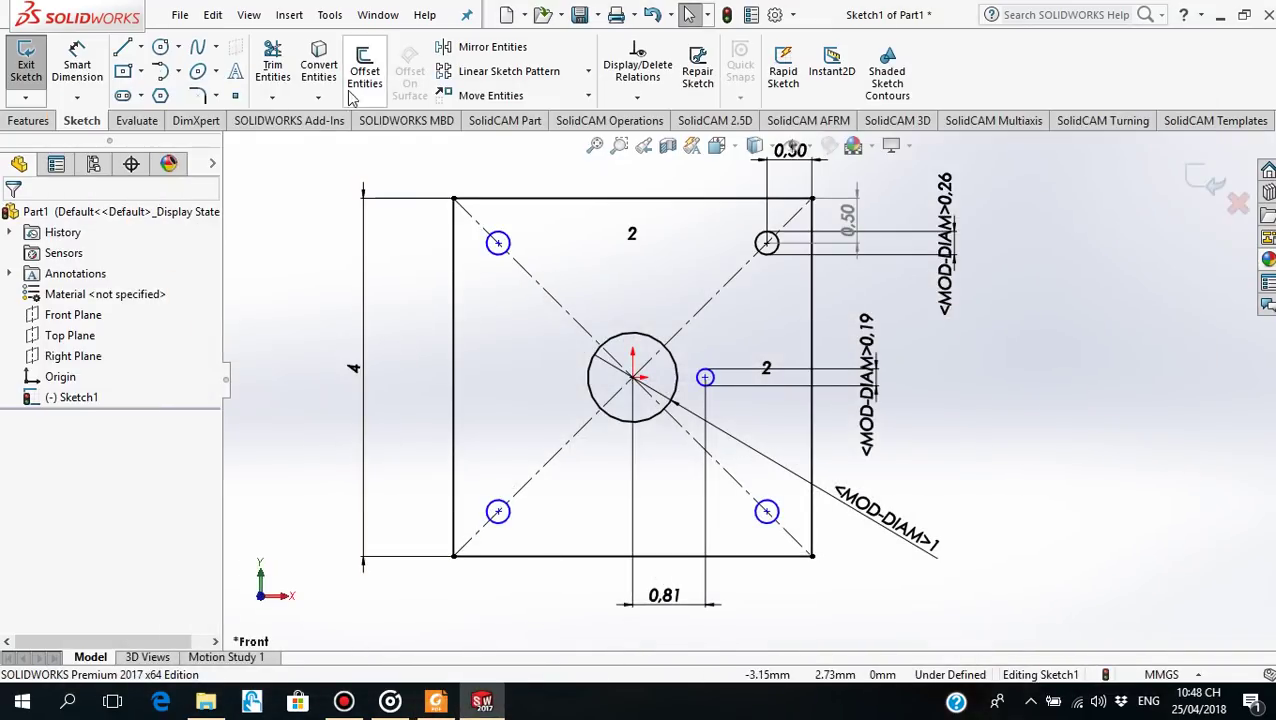
Circular-pattern the small 0.19 circle into 4 instances over 360° around the central hole
{"action": "left_click", "coordinate": [588, 71]}
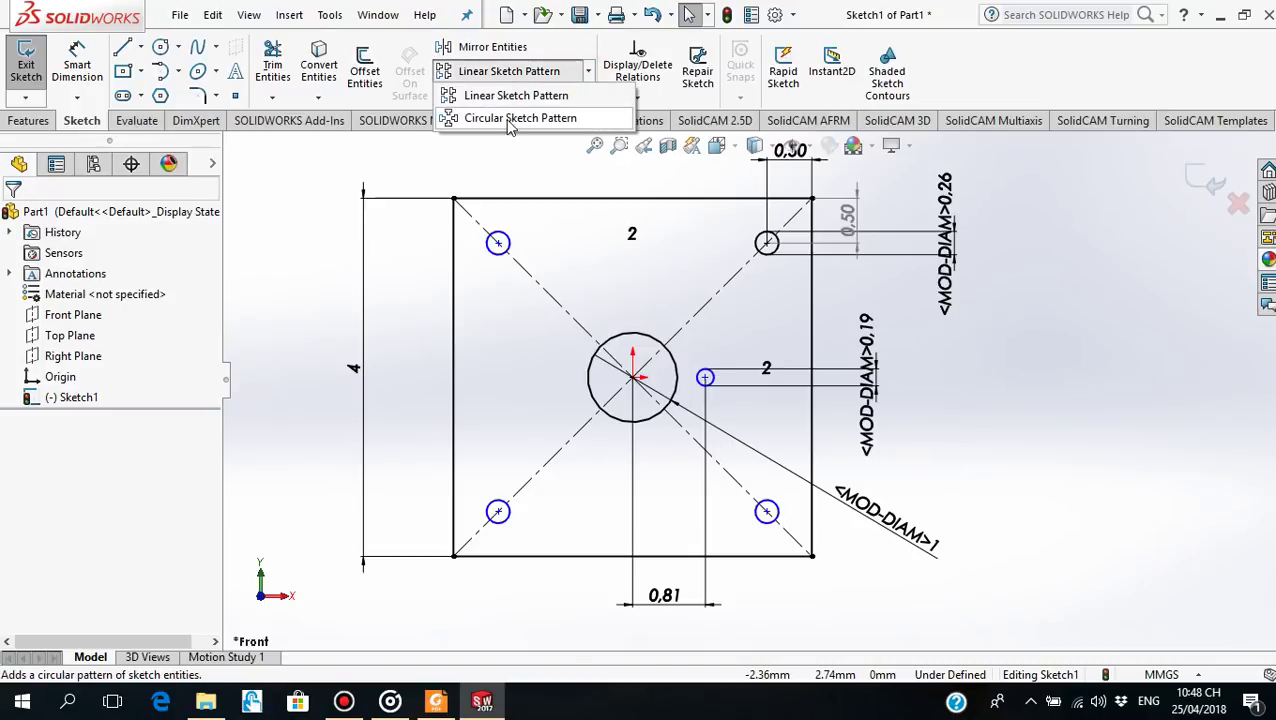
{"action": "left_click", "coordinate": [519, 118]}
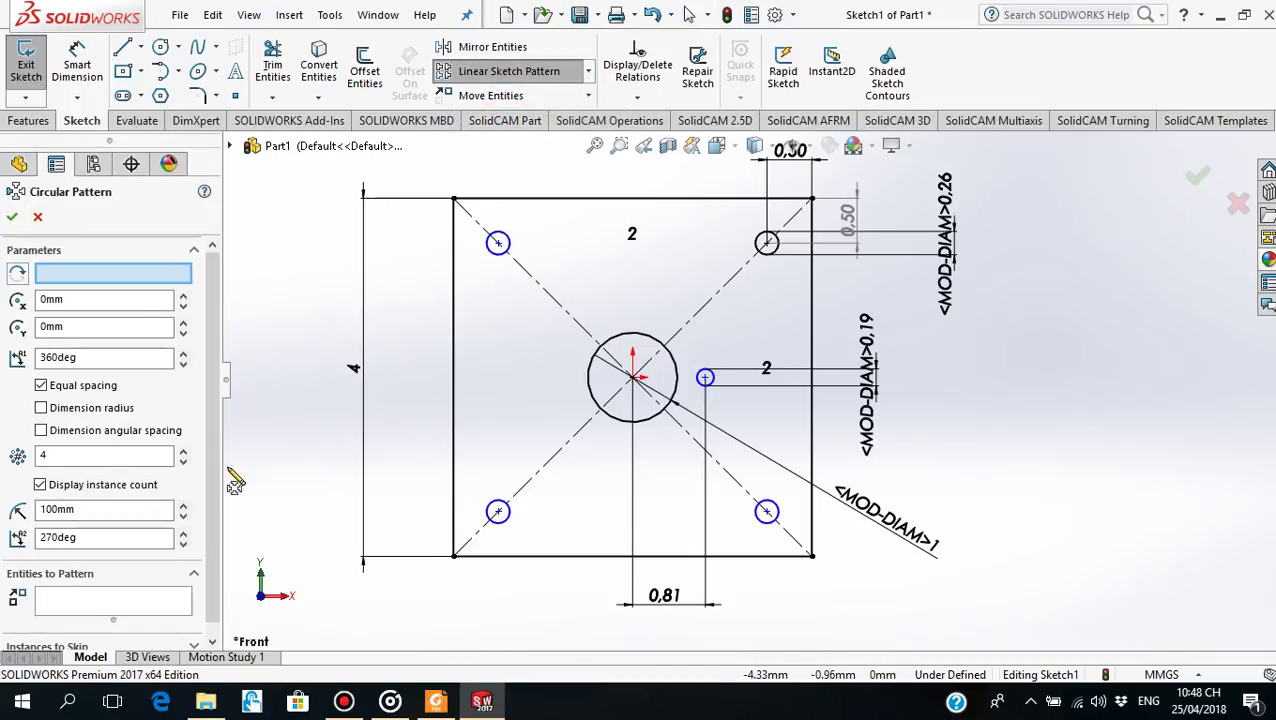
{"action": "left_click", "coordinate": [716, 388]}
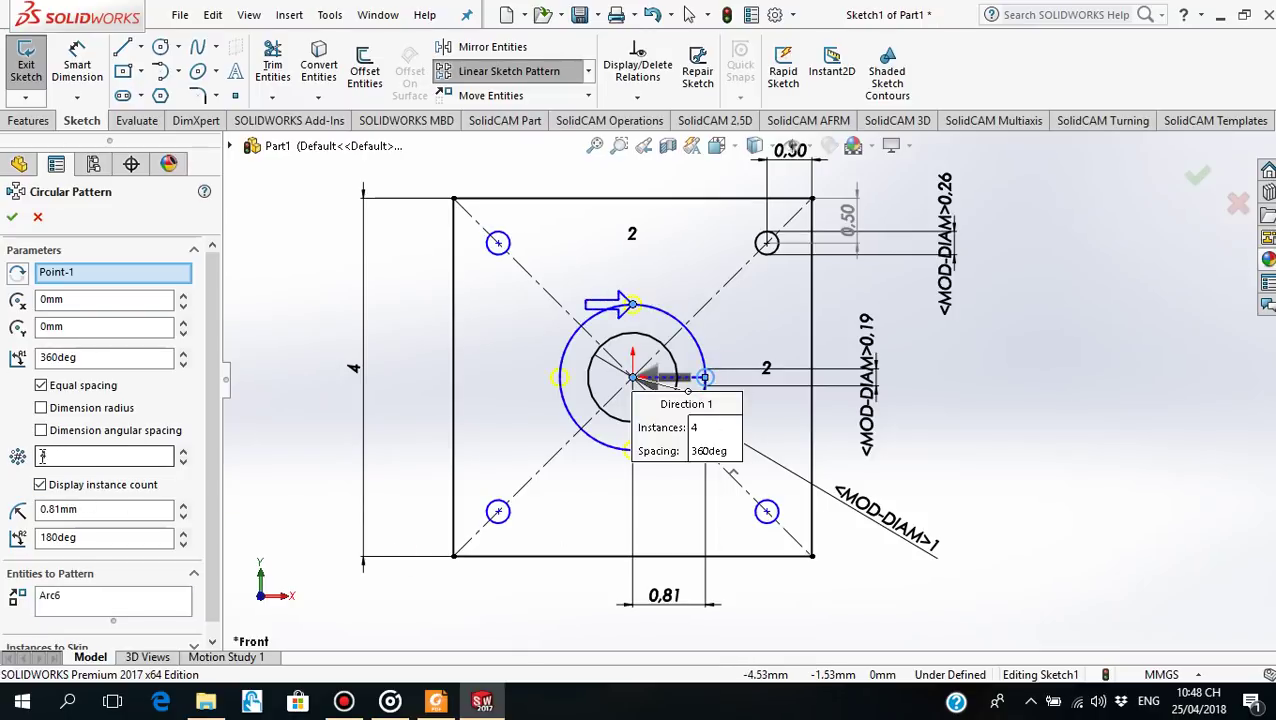
{"action": "double_click", "coordinate": [44, 456]}
{"action": "left_click", "coordinate": [99, 456]}
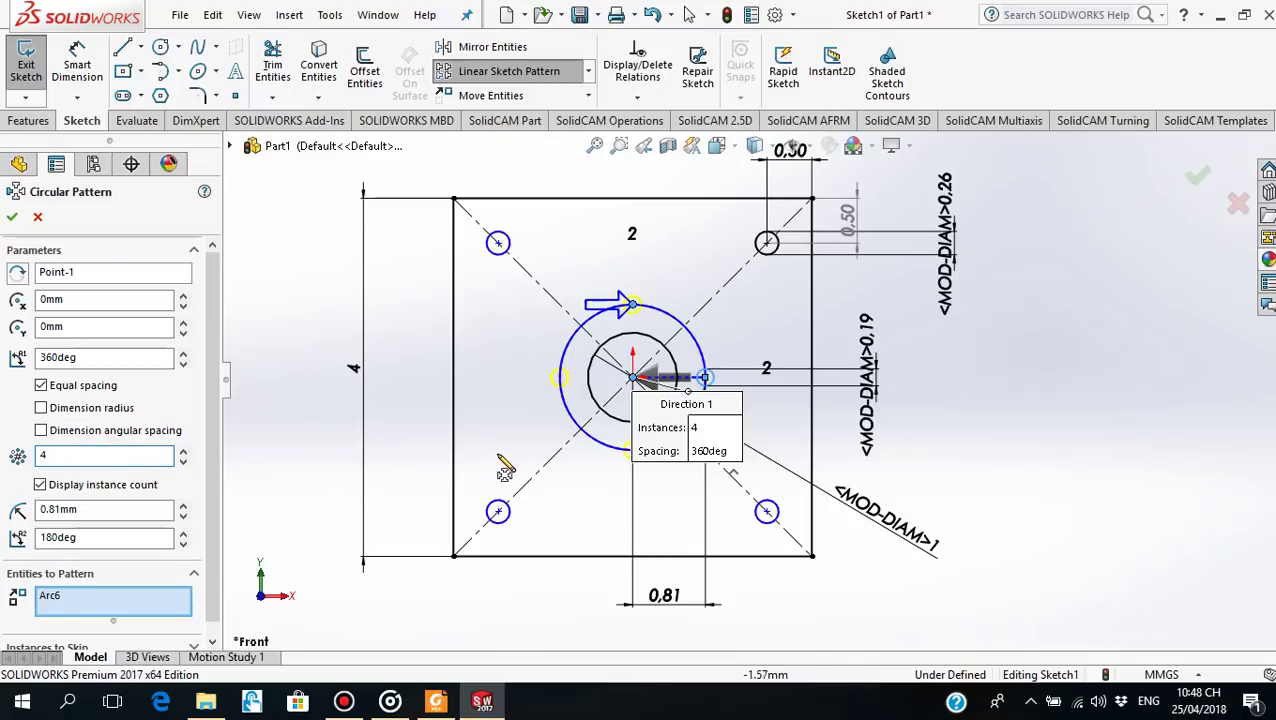
{"action": "left_click", "coordinate": [12, 218]}
{"action": "left_click", "coordinate": [1010, 422]}
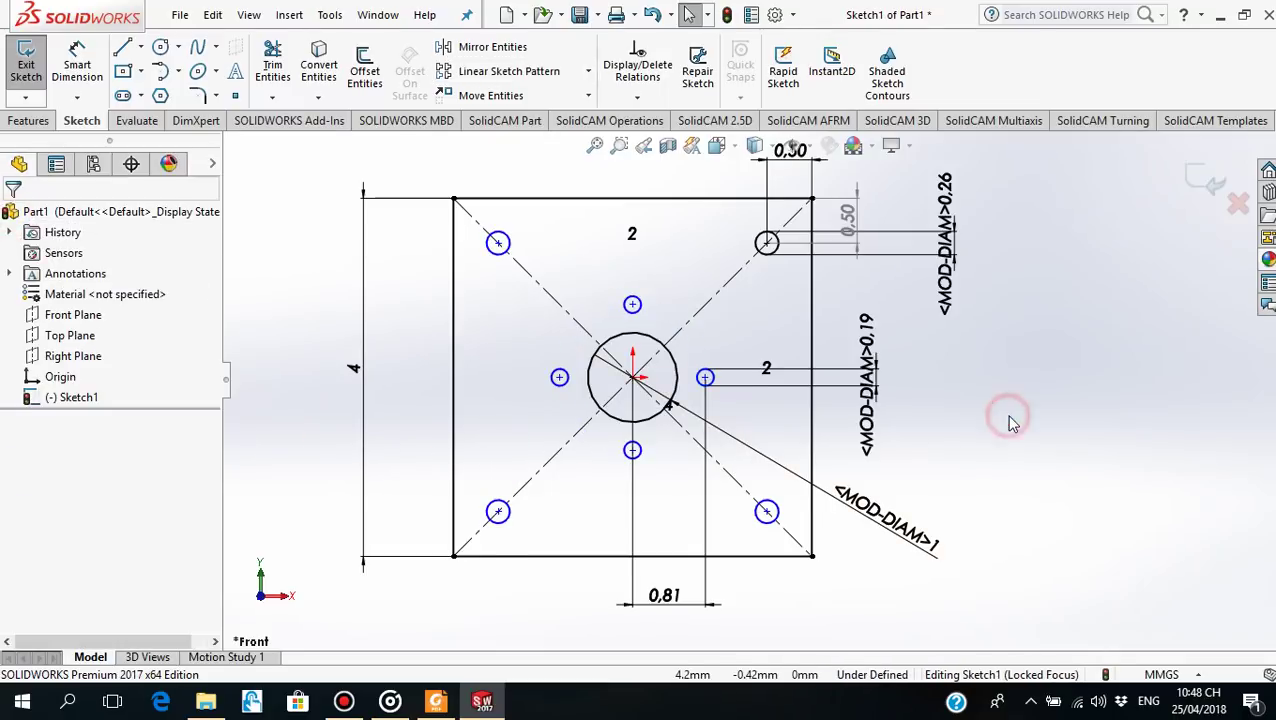
{"action": "left_click", "coordinate": [32, 120]}
Extrude the sketch as a 0.5 mm blind boss, forming the plate with all its holes
{"action": "left_click", "coordinate": [34, 65]}
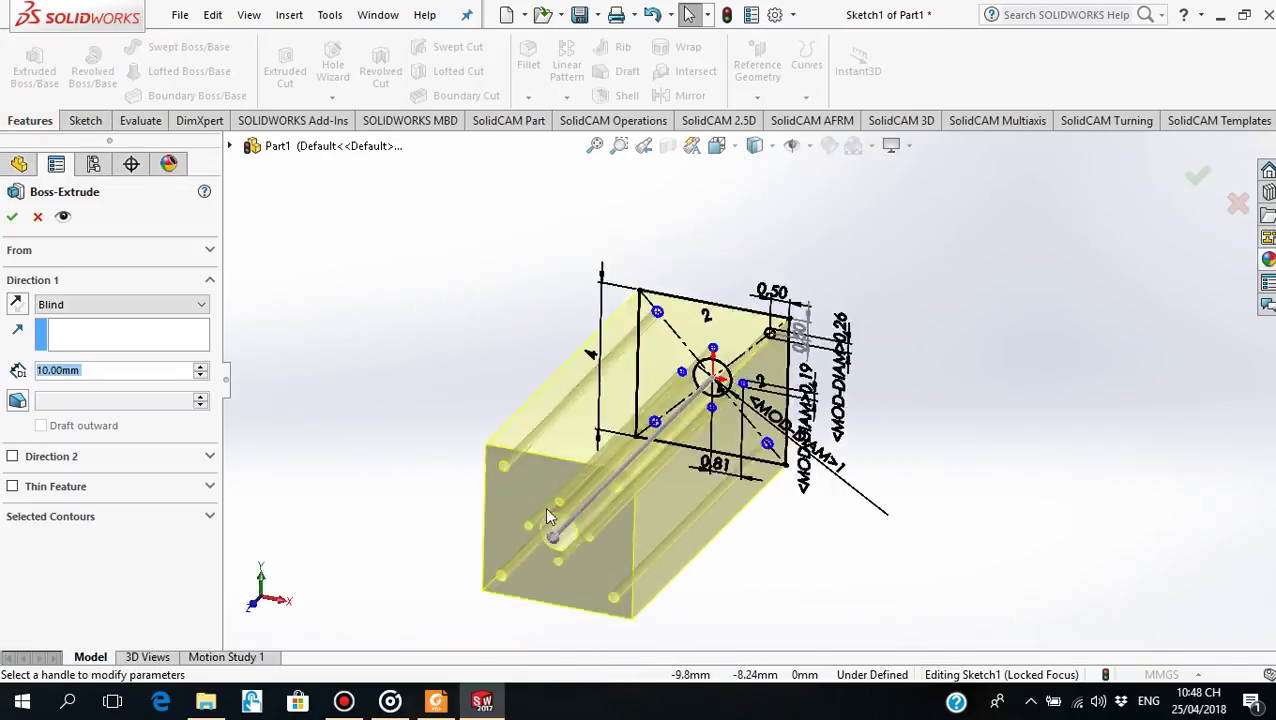
{"action": "left_click", "coordinate": [436, 700]}
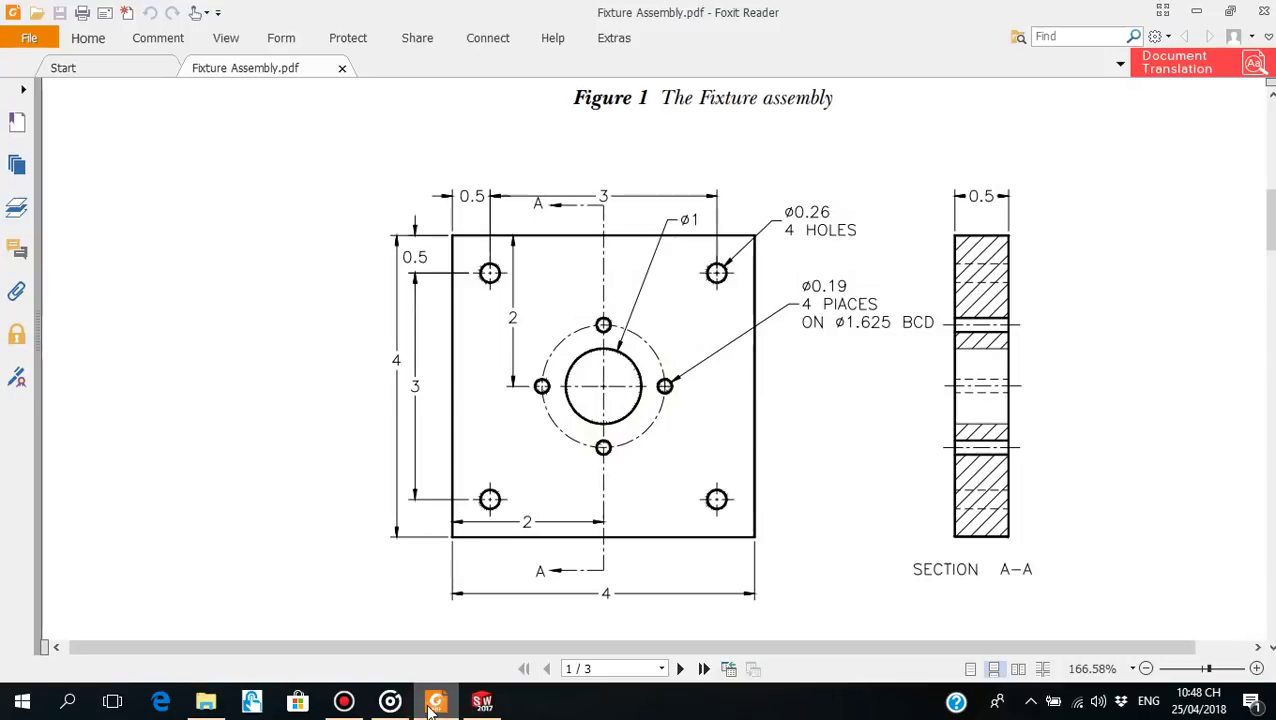
{"action": "left_click", "coordinate": [482, 700]}
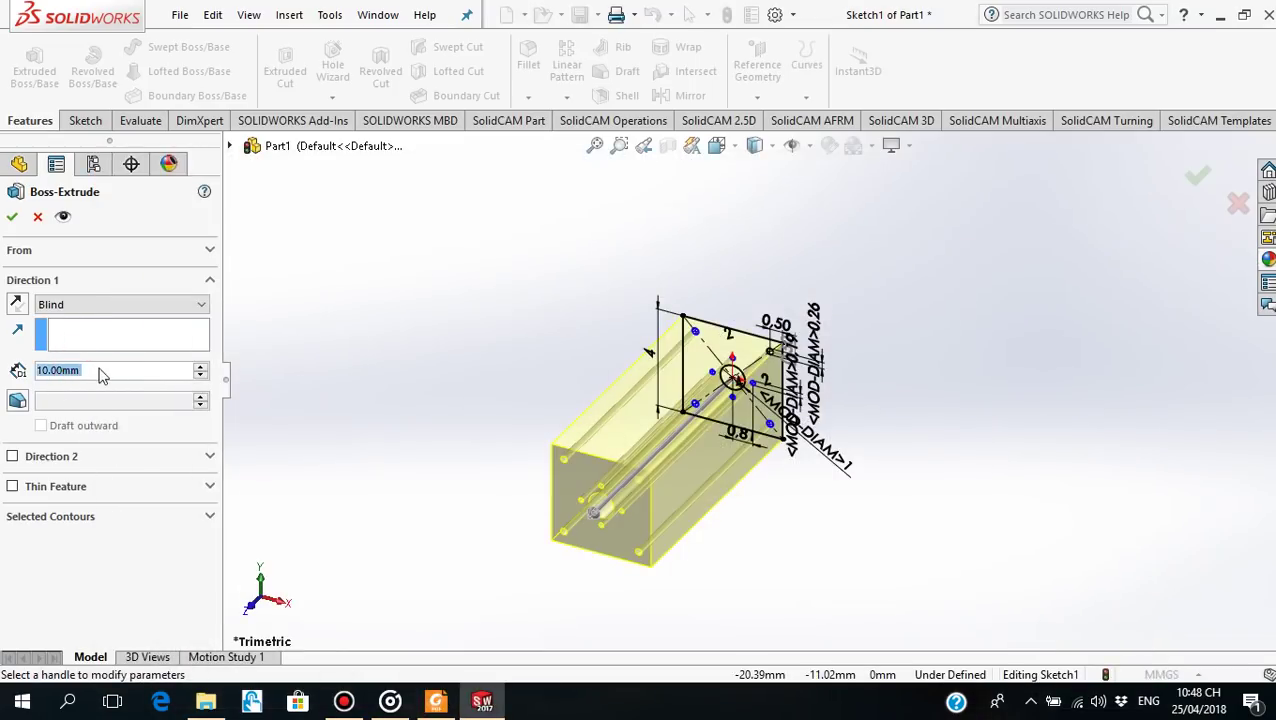
{"action": "type", "text": "0.5"}
{"action": "key", "text": "Return"}
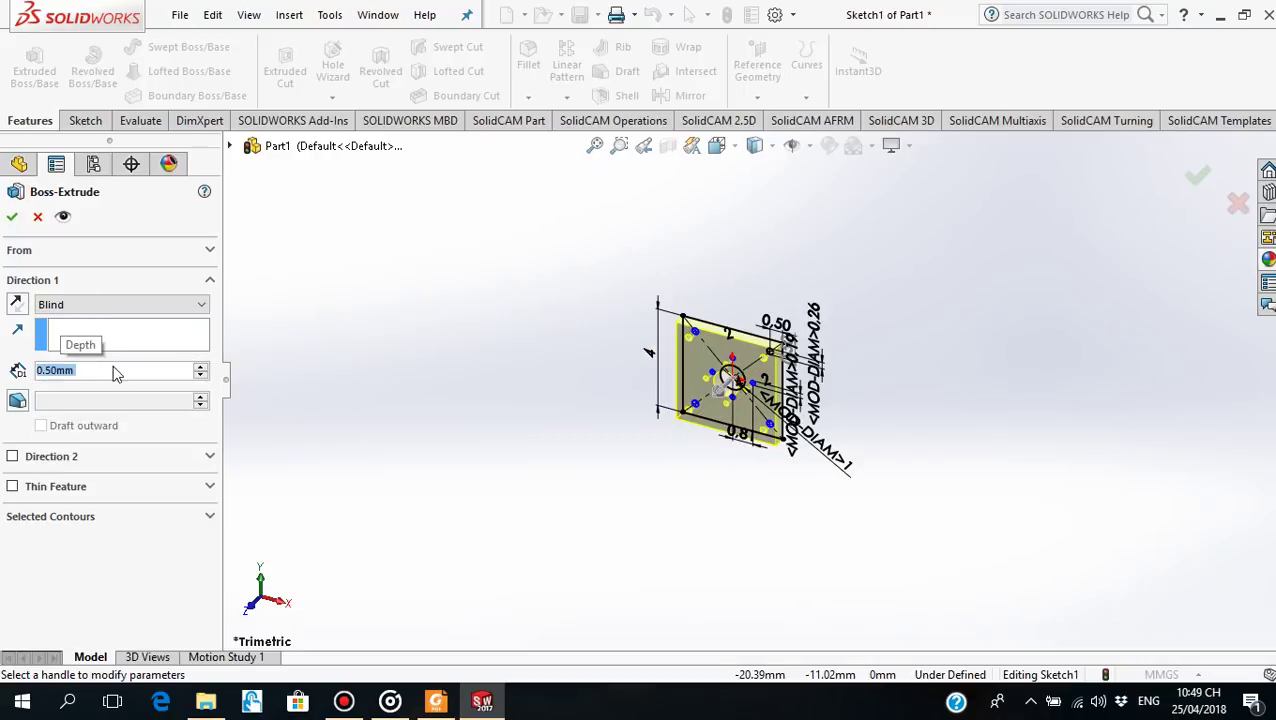
{"action": "mouse_move", "coordinate": [604, 348]}
{"action": "middle_mouse_down"}
{"action": "mouse_move", "coordinate": [757, 378]}
{"action": "mouse_move", "coordinate": [749, 349]}
{"action": "middle_mouse_up"}
{"action": "scroll", "coordinate": [742, 378], "scroll_direction": "down", "scroll_amount": 5}
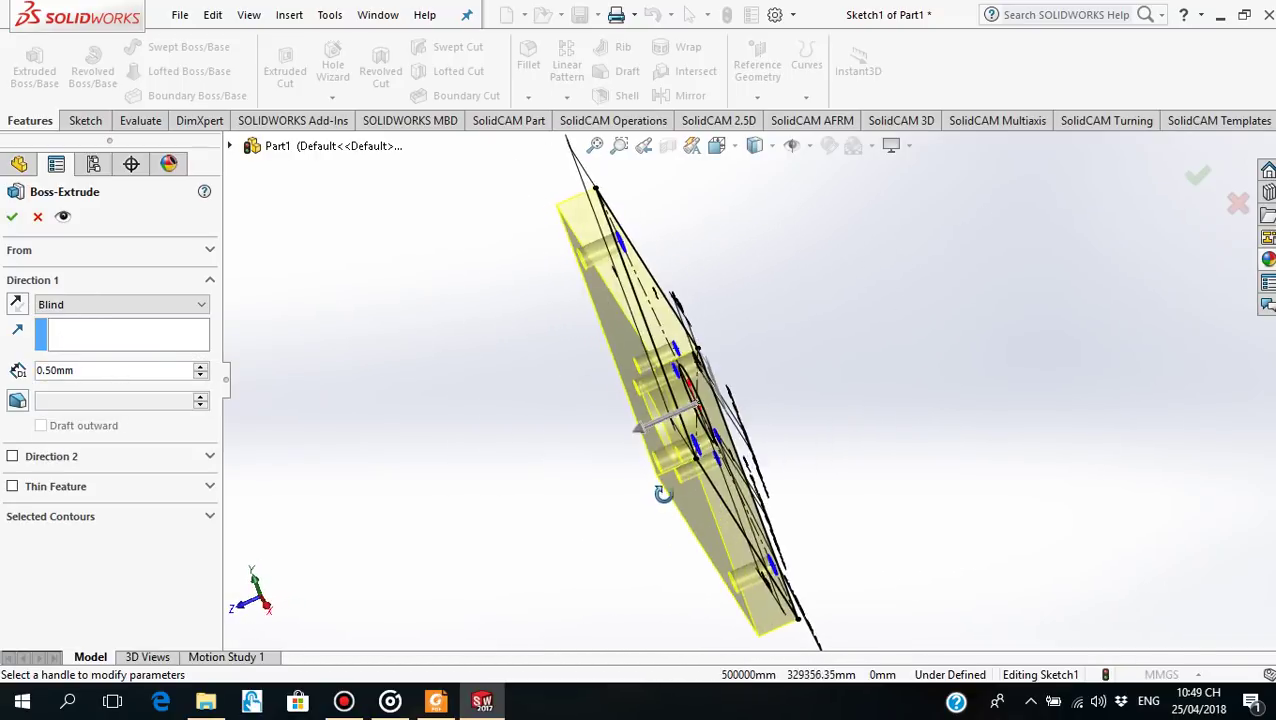
{"action": "scroll", "coordinate": [661, 528], "scroll_direction": "up", "scroll_amount": 3}
{"action": "mouse_move", "coordinate": [661, 528]}
{"action": "middle_mouse_down"}
{"action": "mouse_move", "coordinate": [688, 457]}
{"action": "mouse_move", "coordinate": [712, 472]}
{"action": "middle_mouse_up"}
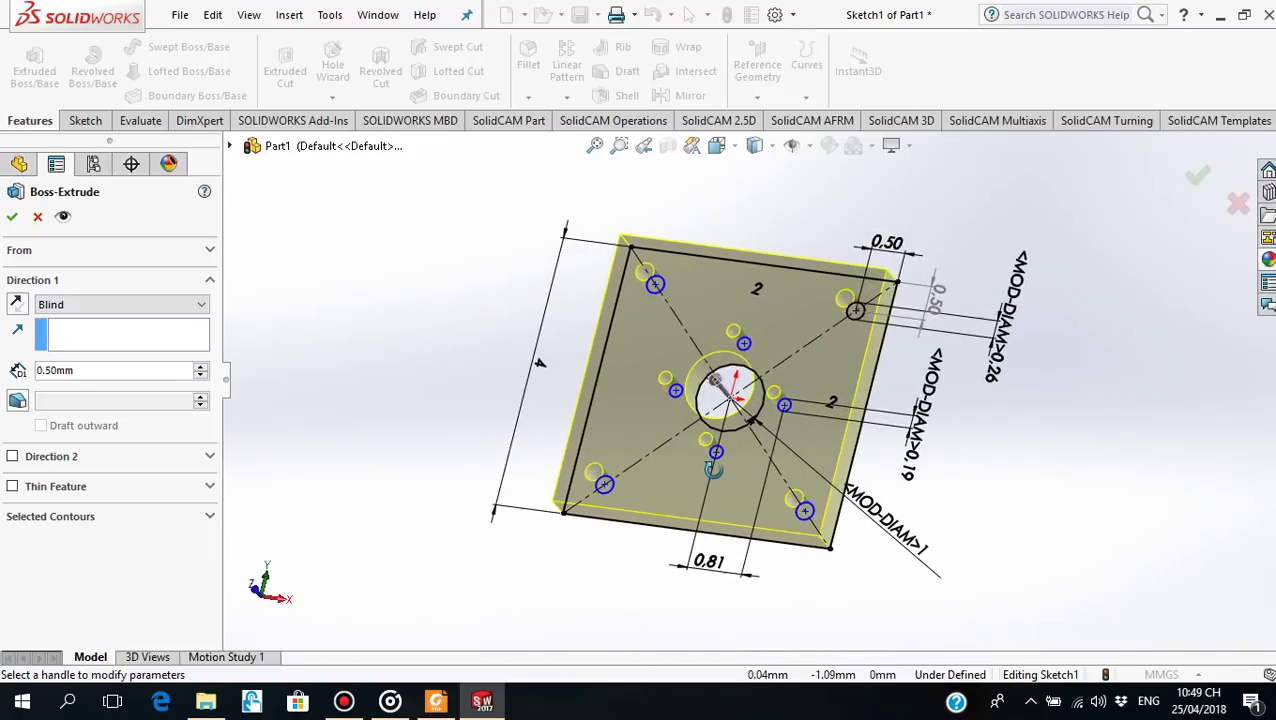
{"action": "left_click", "coordinate": [14, 218]}
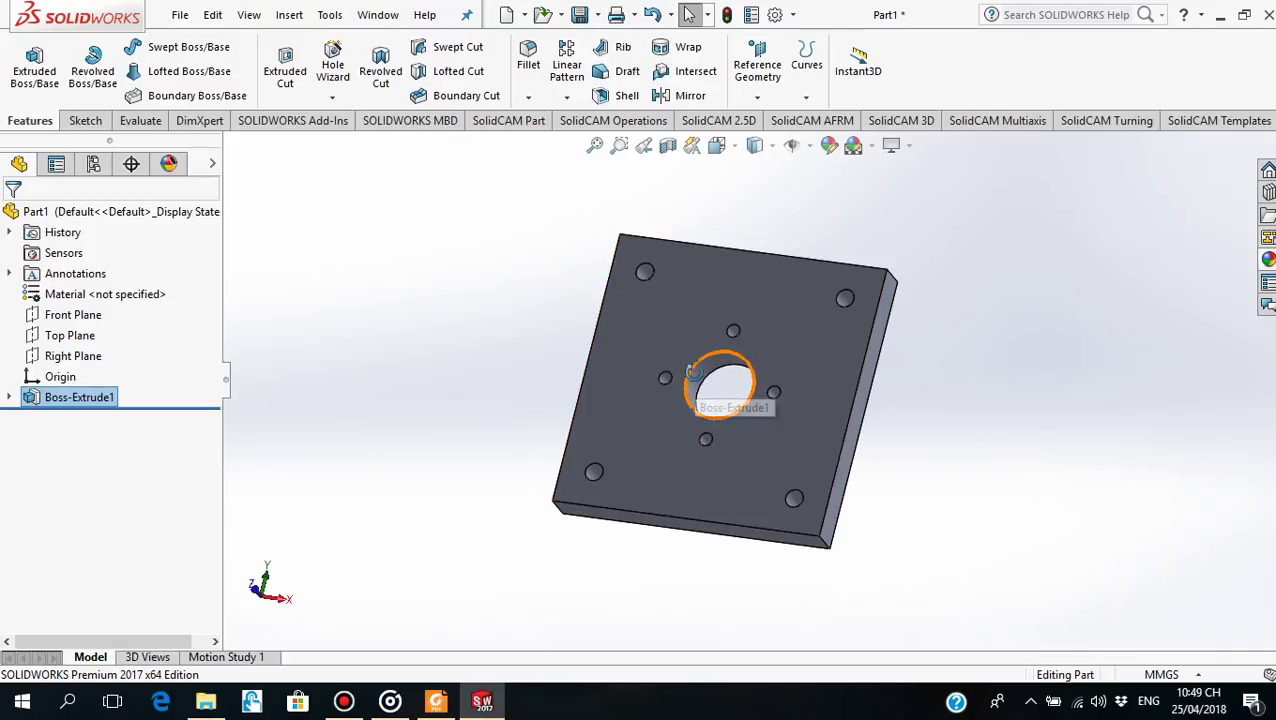
Save the part as Part1 in a newly created BT4_SW folder on drive F:
{"action": "mouse_move", "coordinate": [700, 385]}
{"action": "middle_mouse_down"}
{"action": "mouse_move", "coordinate": [669, 458]}
{"action": "mouse_move", "coordinate": [770, 385]}
{"action": "mouse_move", "coordinate": [769, 481]}
{"action": "mouse_move", "coordinate": [780, 478]}
{"action": "mouse_move", "coordinate": [789, 505]}
{"action": "mouse_move", "coordinate": [777, 507]}
{"action": "middle_mouse_up"}
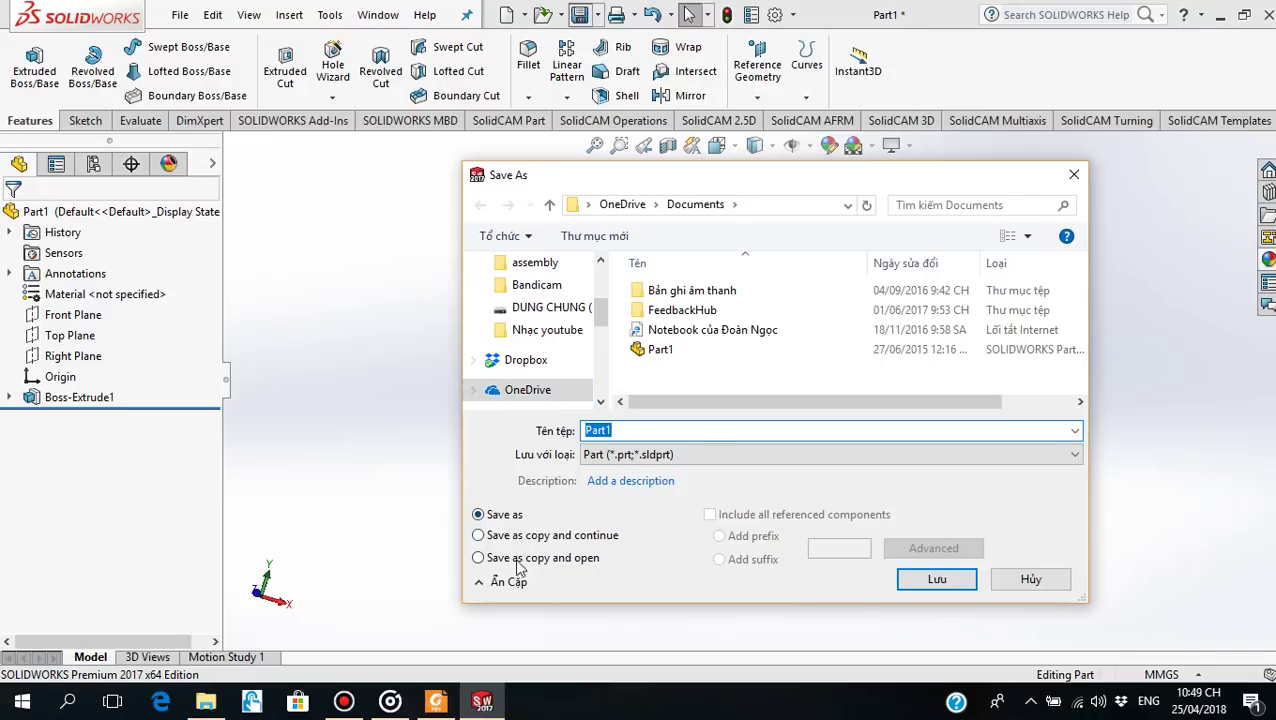
{"action": "left_click", "coordinate": [563, 309]}
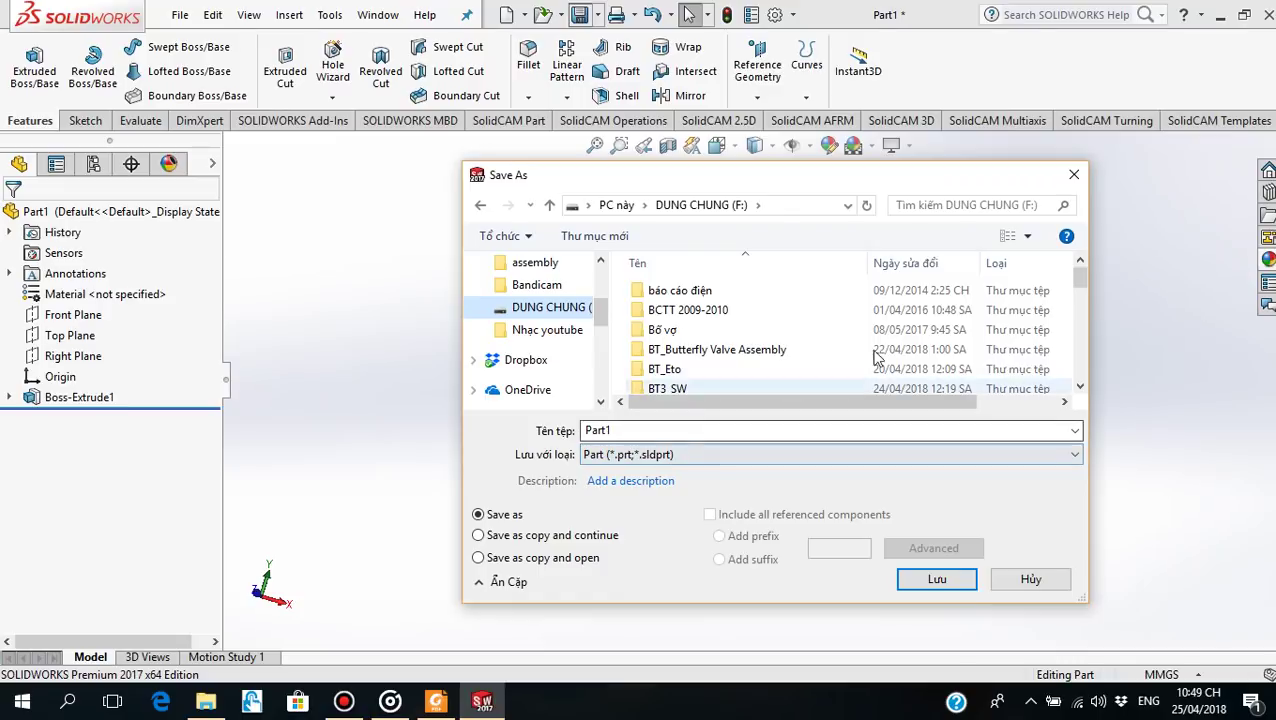
{"action": "right_click", "coordinate": [897, 309]}
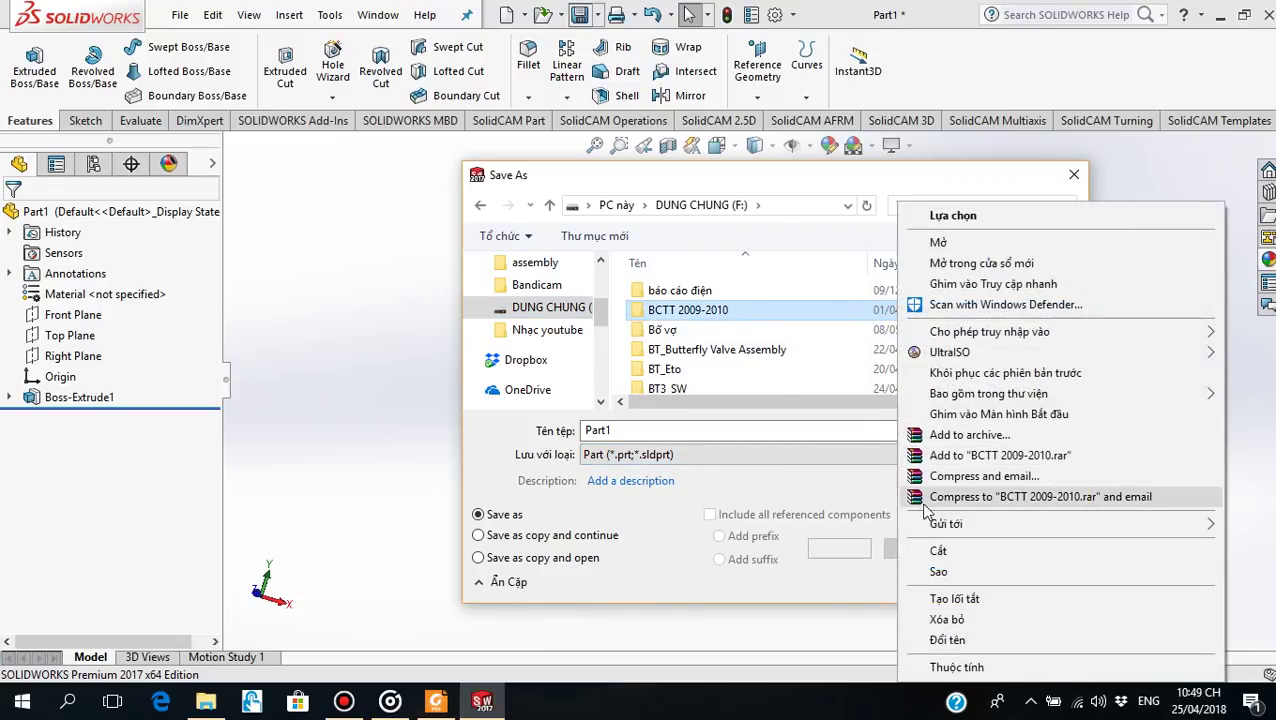
{"action": "right_click", "coordinate": [800, 350]}
{"action": "right_click", "coordinate": [800, 343]}
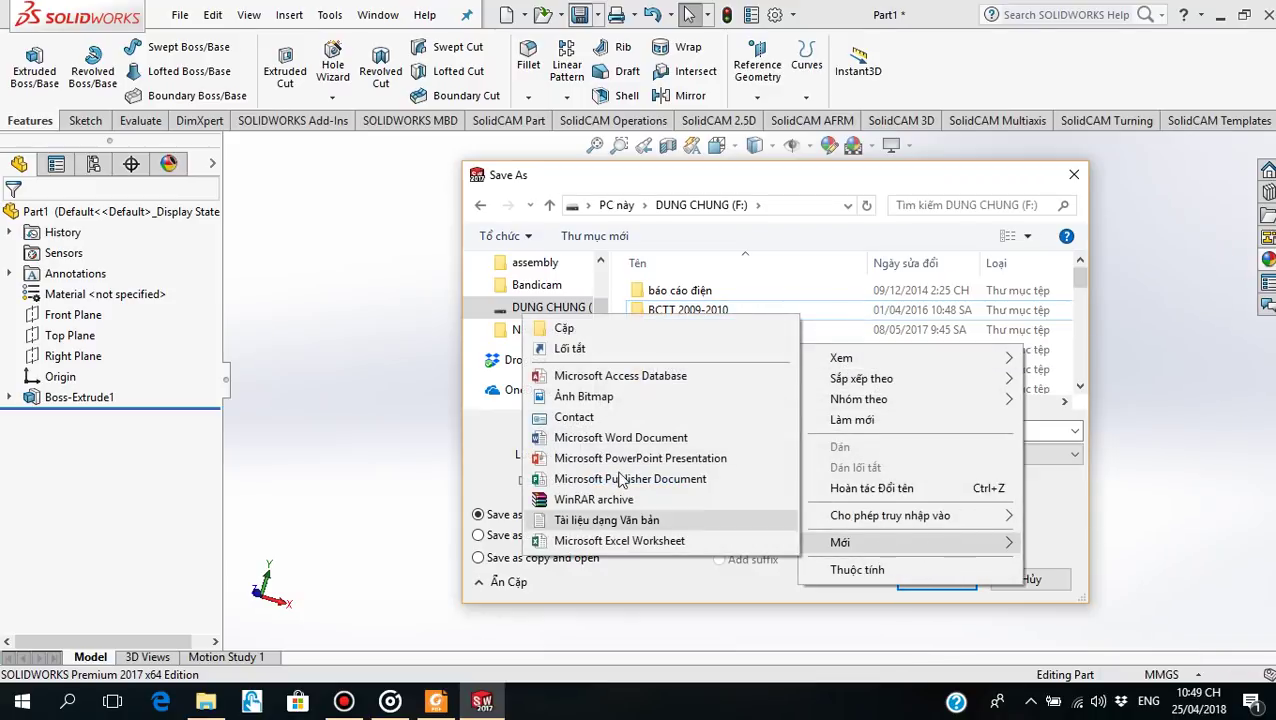
{"action": "left_click", "coordinate": [590, 328]}
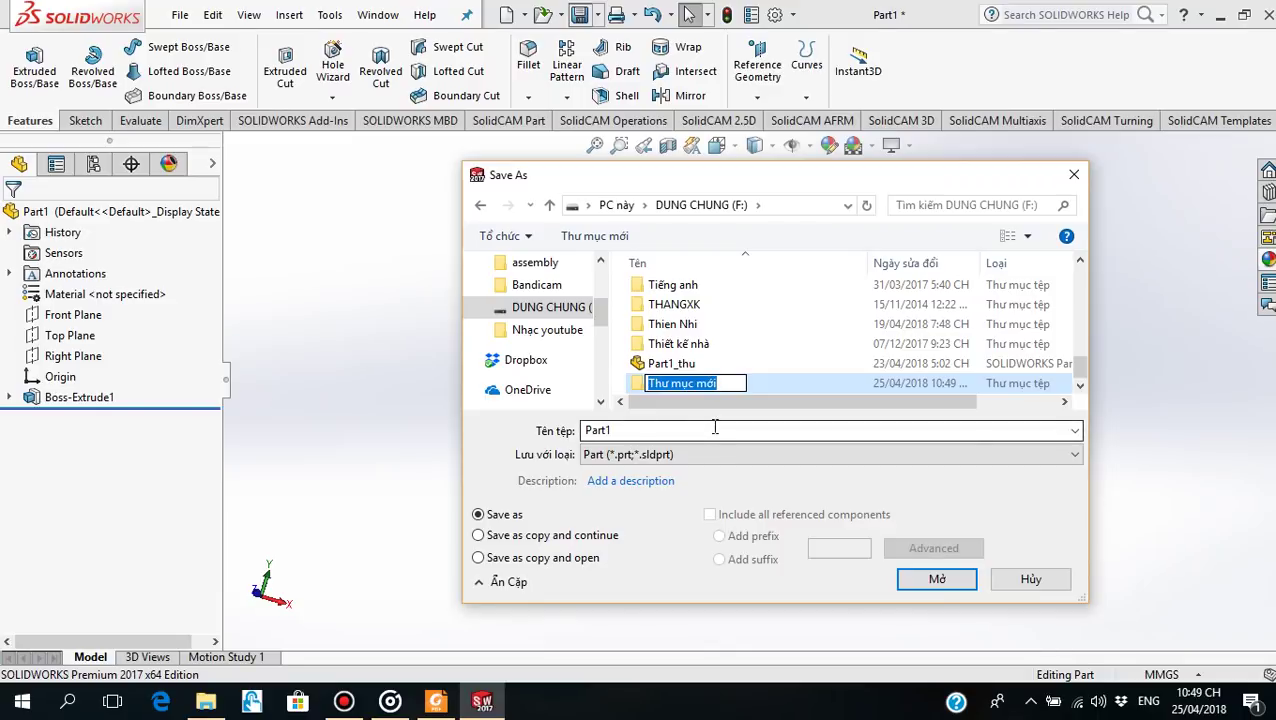
{"action": "type", "text": "BT4_SW"}
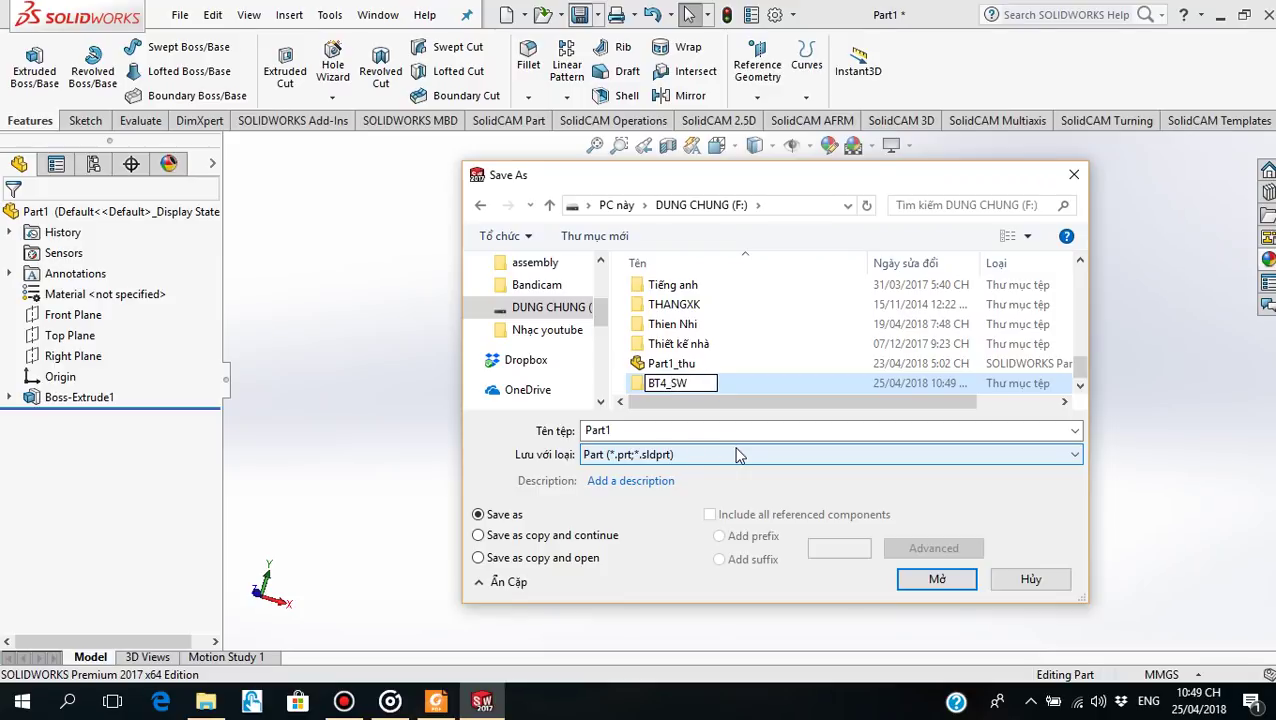
{"action": "left_click", "coordinate": [652, 428]}
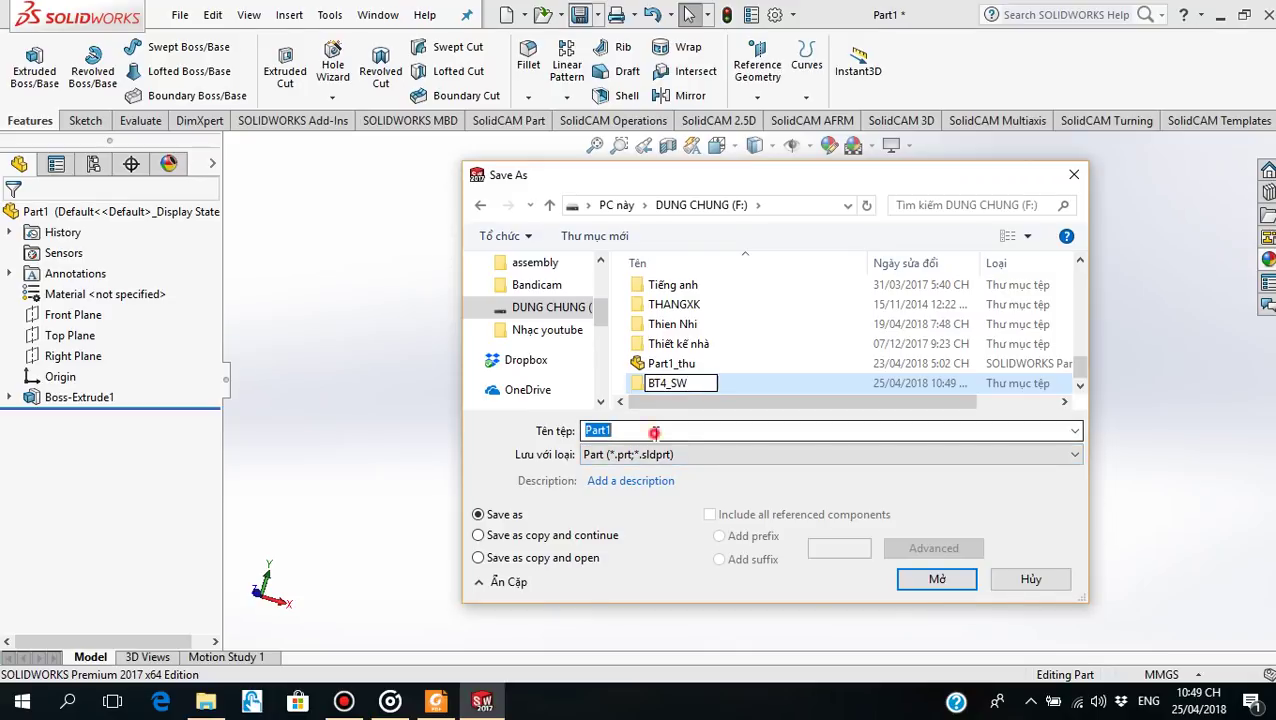
{"action": "left_click", "coordinate": [627, 385]}
{"action": "double_click", "coordinate": [630, 383]}
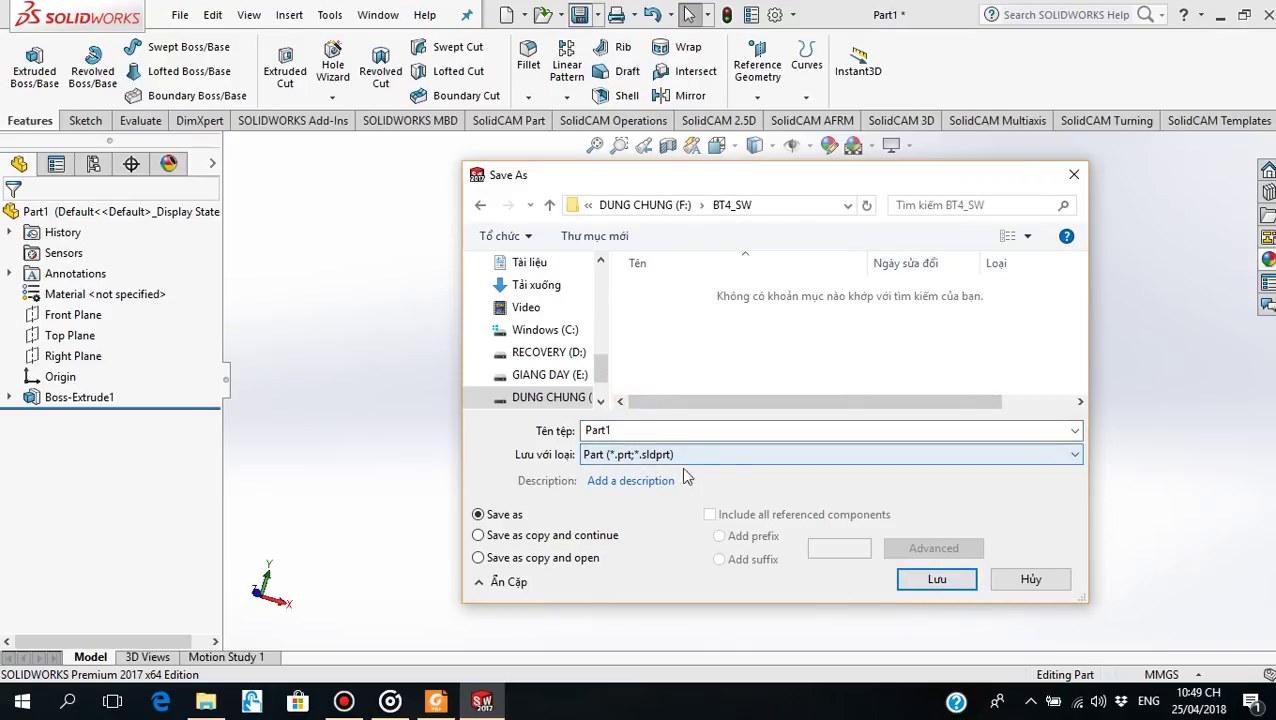
{"action": "left_click", "coordinate": [944, 583]}
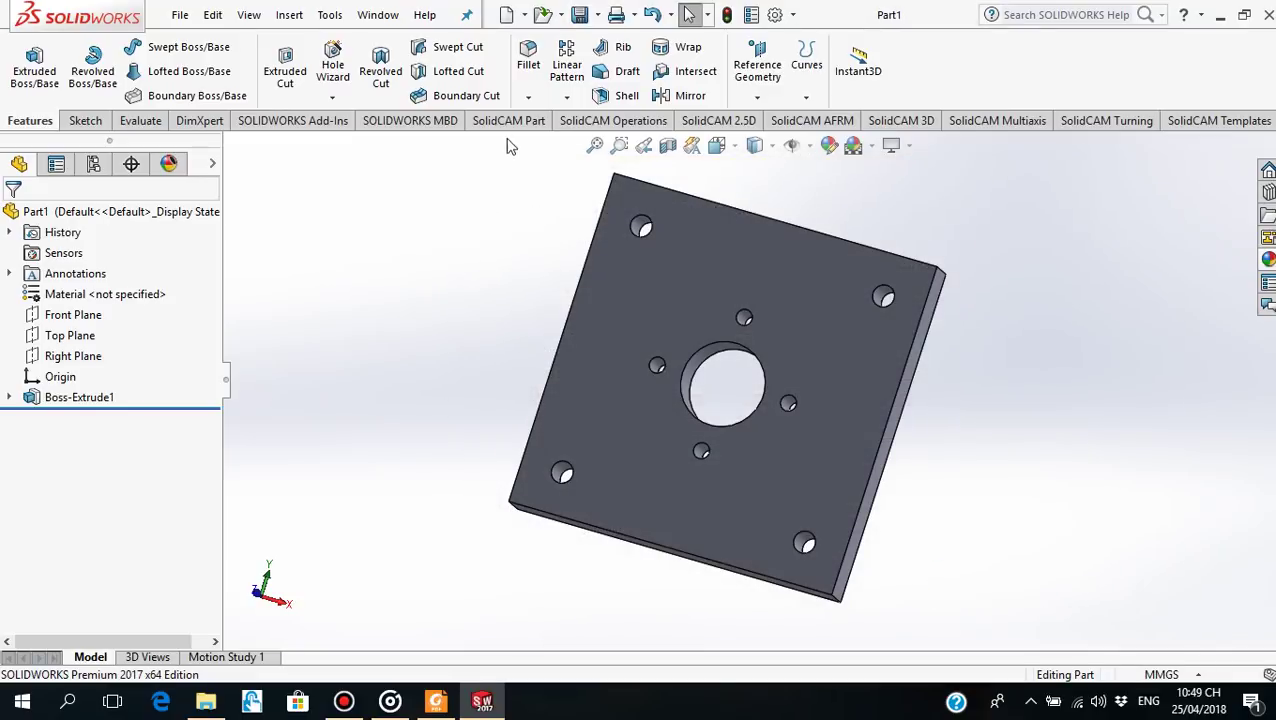
Create a new part and open a sketch on its Front Plane
{"action": "left_click", "coordinate": [506, 14]}
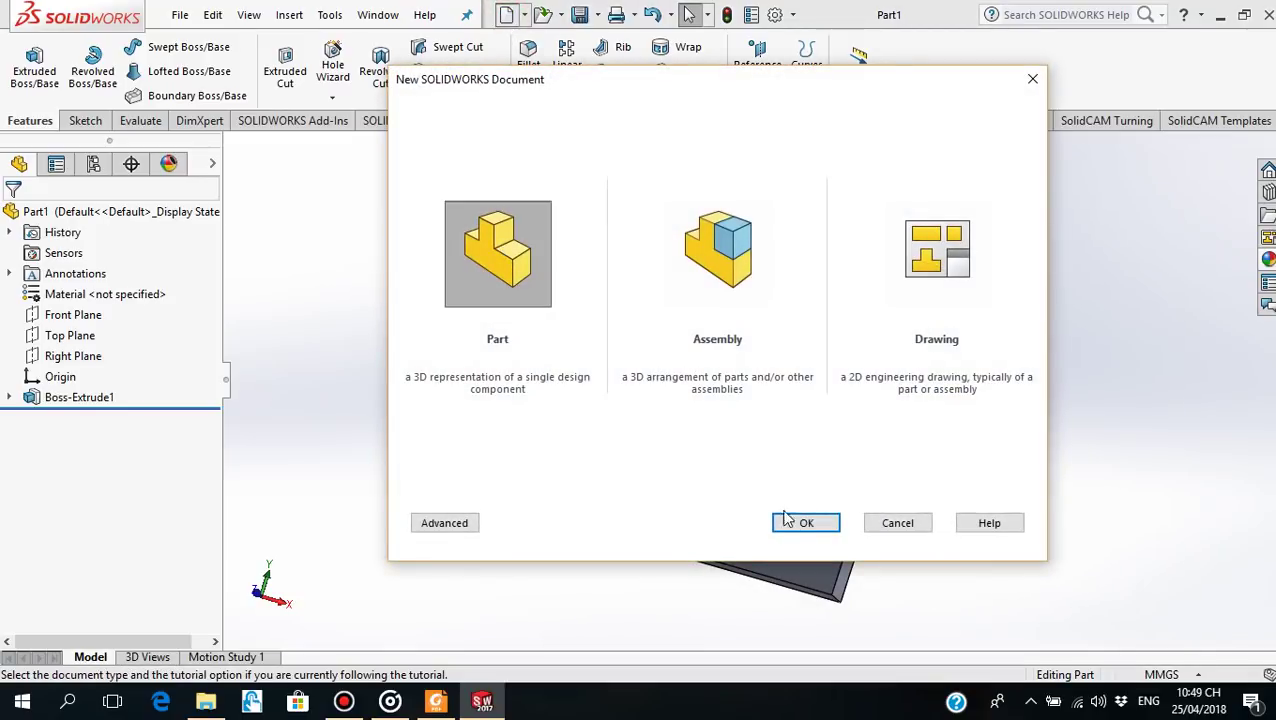
{"action": "left_click", "coordinate": [786, 521]}
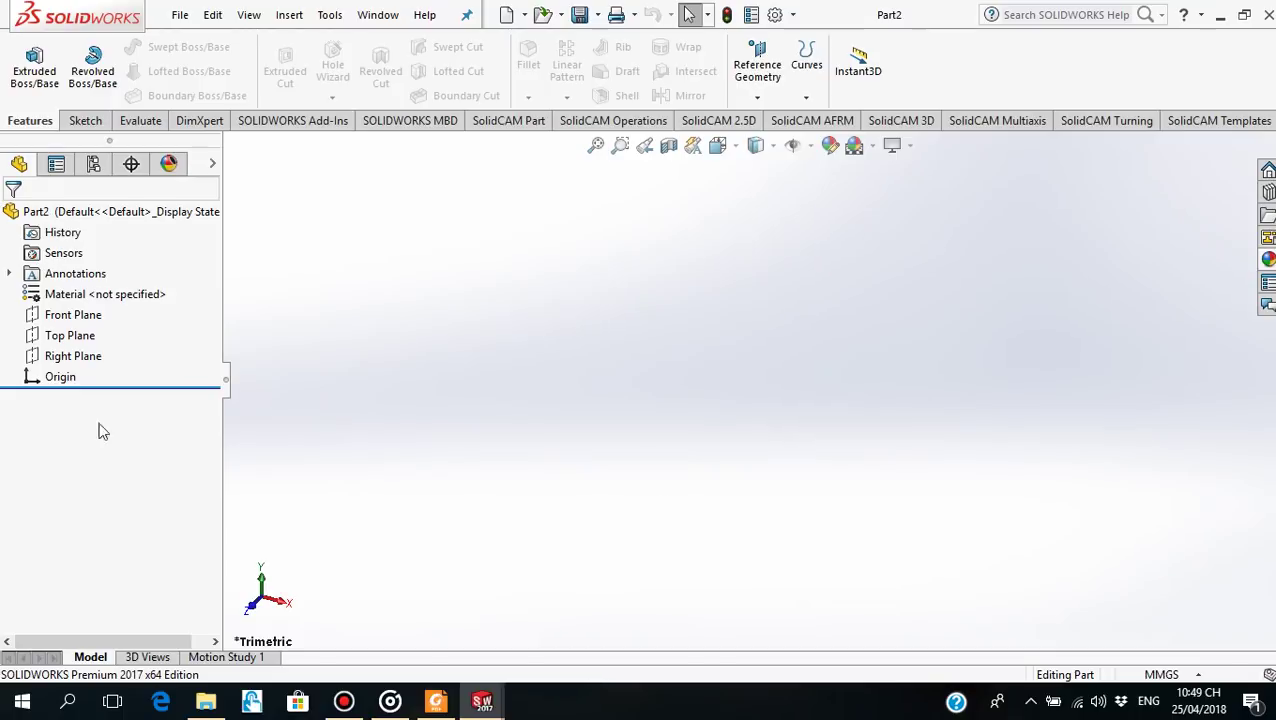
{"action": "left_click", "coordinate": [70, 314]}
{"action": "left_click", "coordinate": [130, 283]}
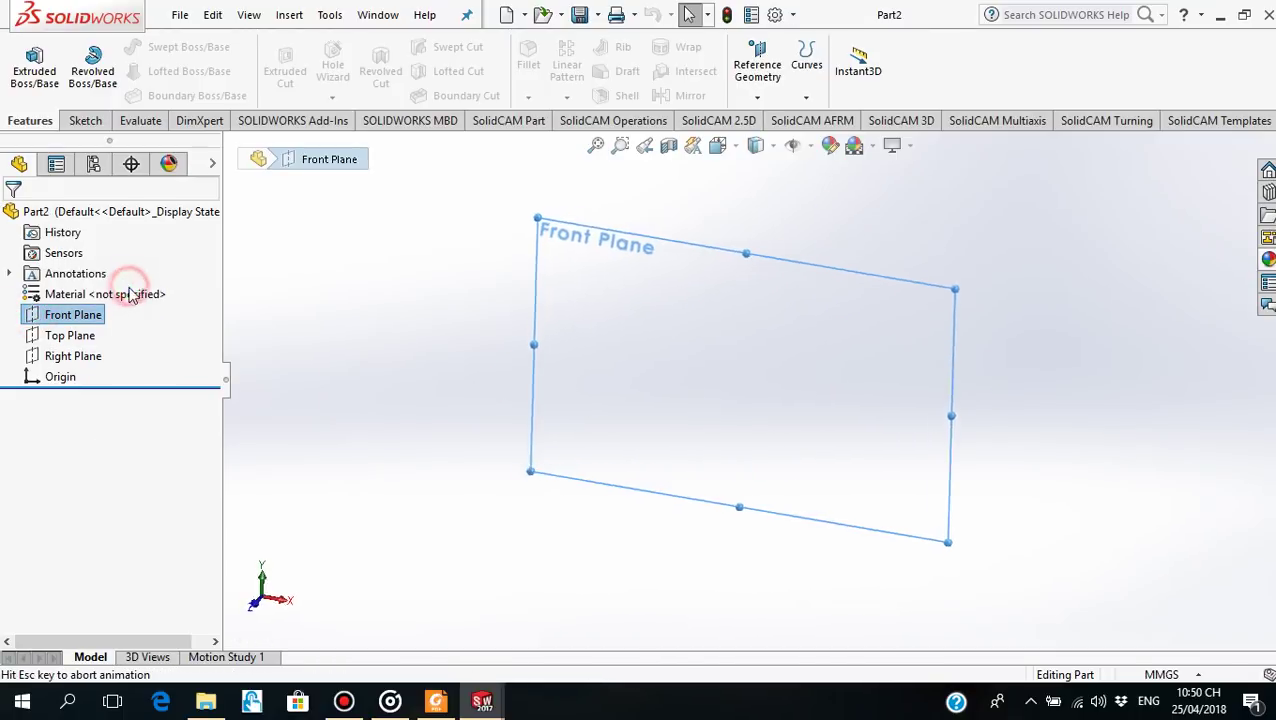
{"action": "left_click", "coordinate": [30, 318]}
{"action": "left_click", "coordinate": [43, 282]}
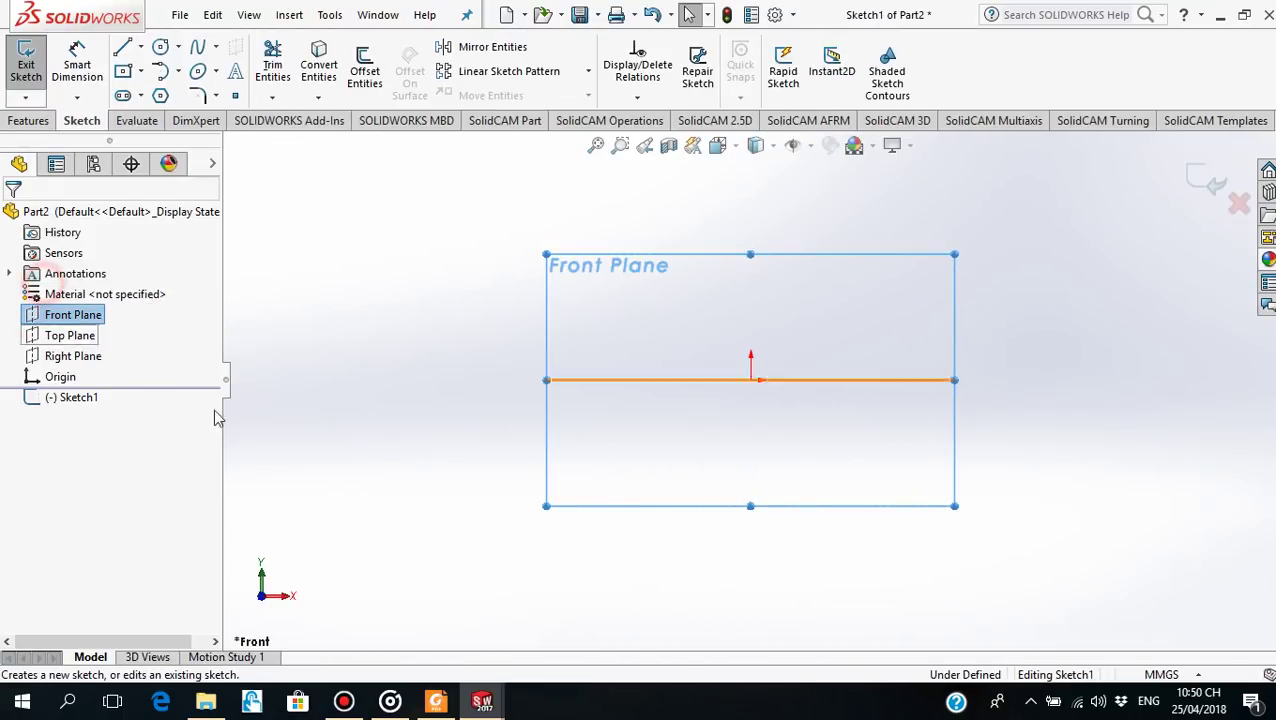
Review the disk dimensions in Figure 3 of the Fixture Assembly PDF drawing
{"action": "left_click", "coordinate": [437, 704]}
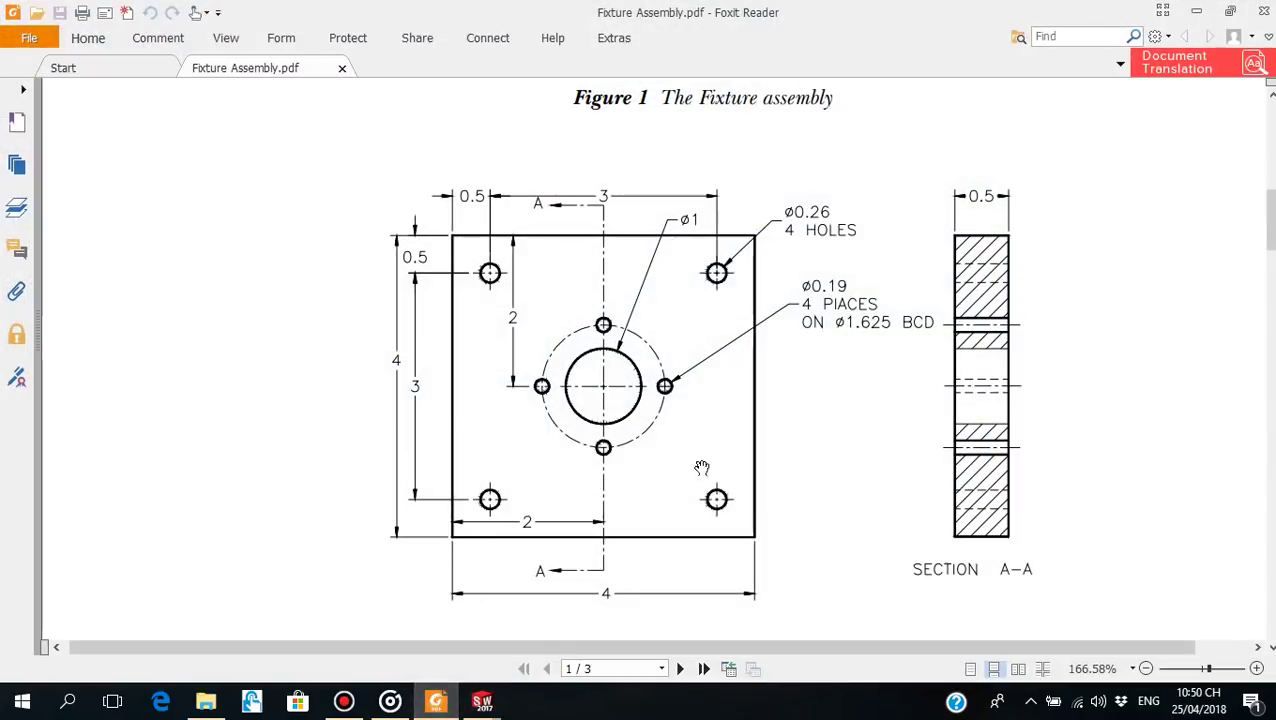
{"action": "left_click_drag", "start_coordinate": [690, 565], "coordinate": [678, 401]}
{"action": "mouse_move", "coordinate": [664, 516]}
{"action": "left_mouse_down"}
{"action": "mouse_move", "coordinate": [684, 199]}
{"action": "mouse_move", "coordinate": [672, 97]}
{"action": "left_mouse_up"}
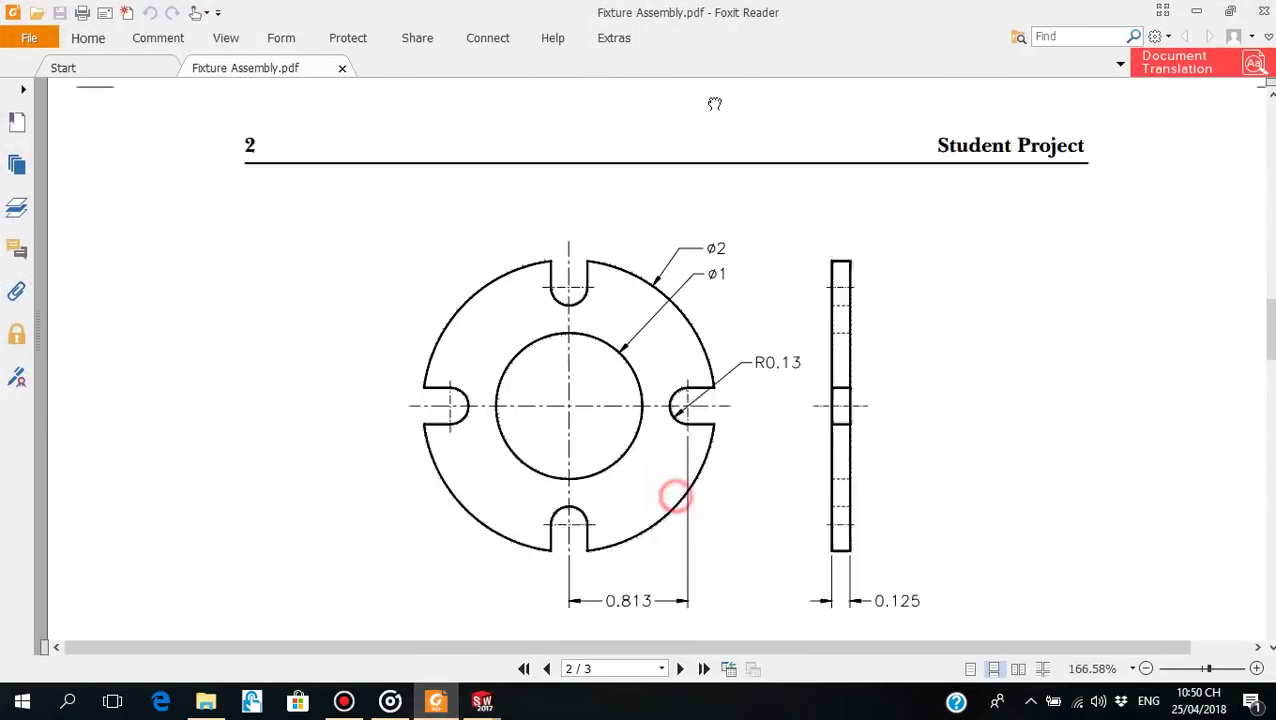
{"action": "mouse_move", "coordinate": [713, 363]}
{"action": "left_mouse_down"}
{"action": "mouse_move", "coordinate": [716, 330]}
{"action": "mouse_move", "coordinate": [652, 373]}
{"action": "left_mouse_up"}
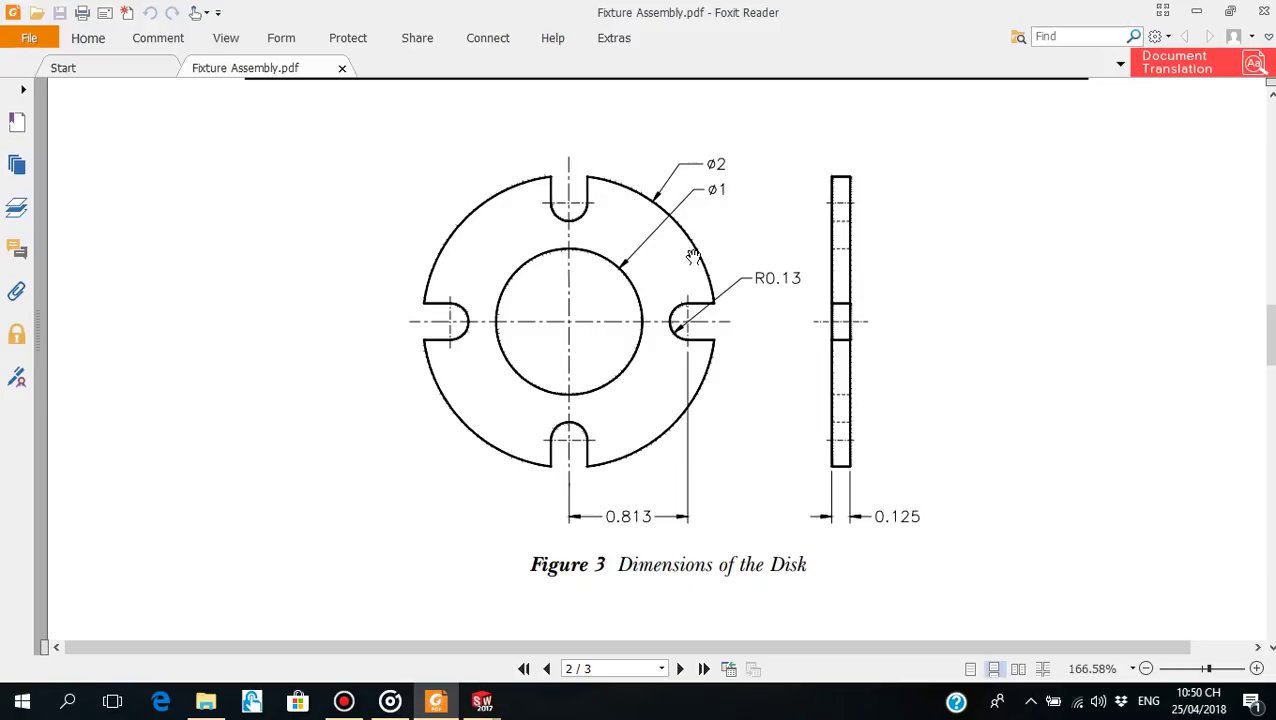
{"action": "left_click", "coordinate": [435, 701]}
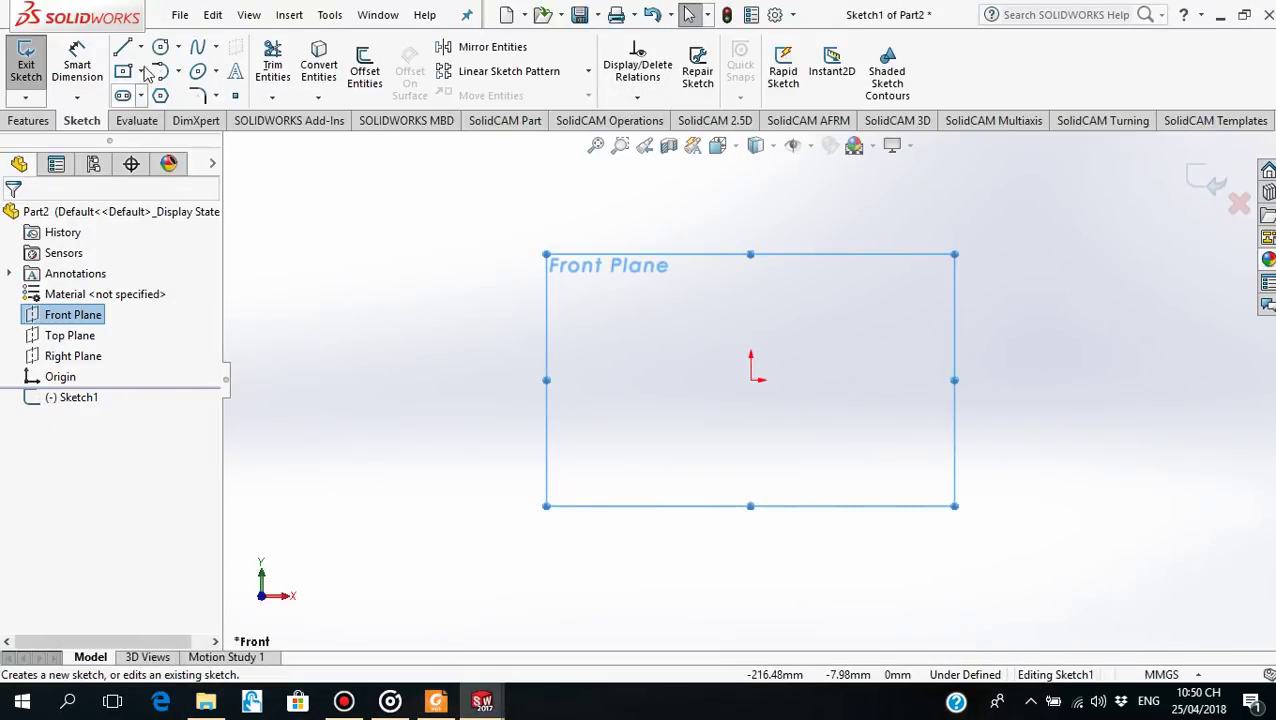
Draw two concentric circles centred on the origin
{"action": "left_click", "coordinate": [160, 47]}
{"action": "left_click", "coordinate": [751, 378]}
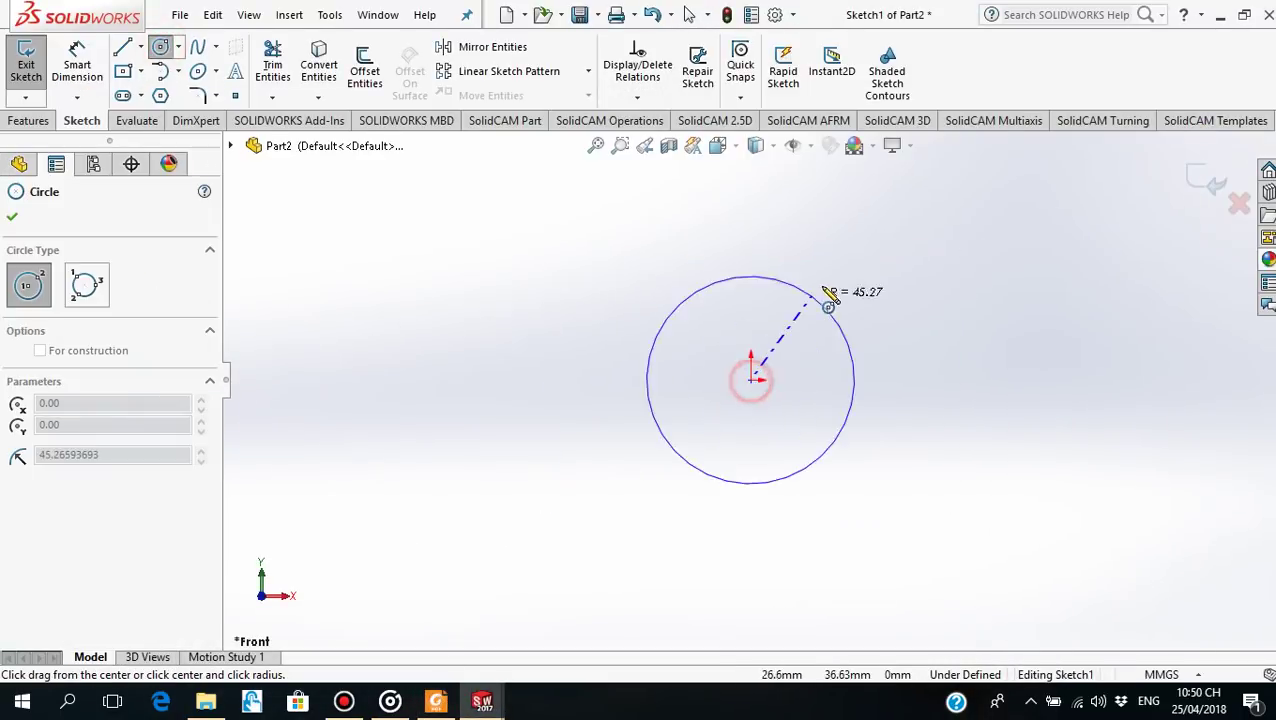
{"action": "left_click", "coordinate": [849, 257]}
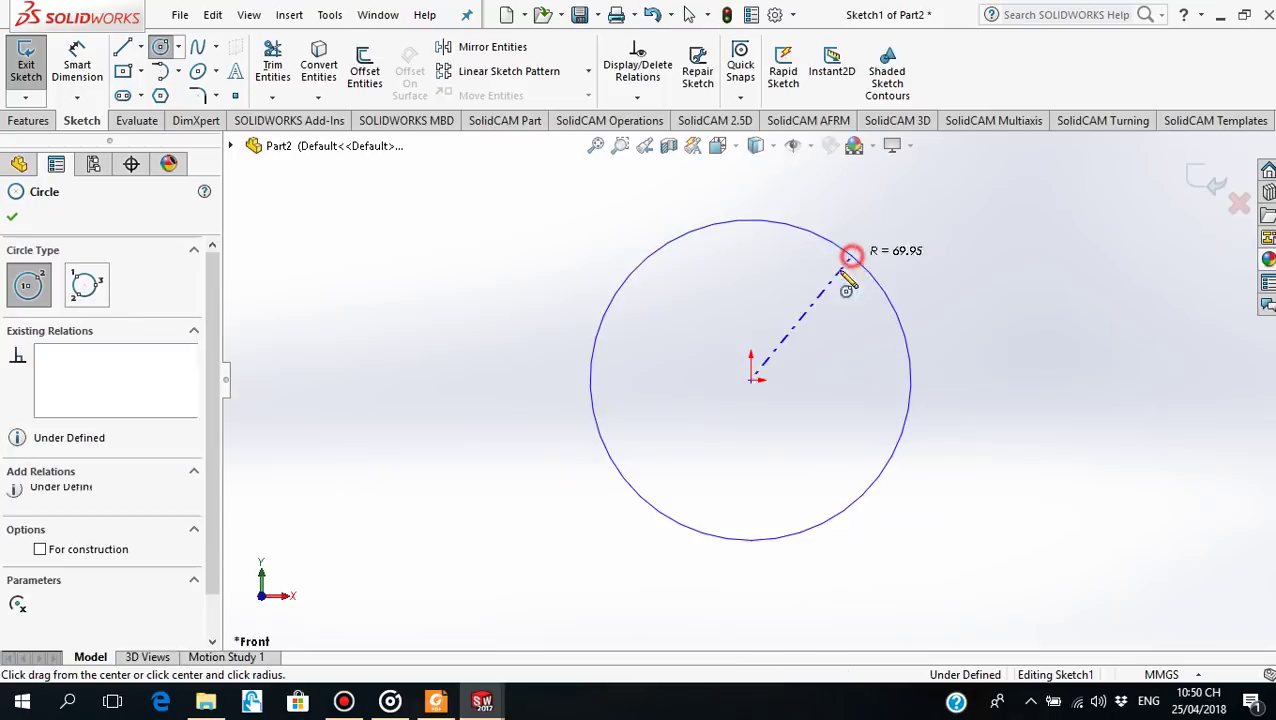
{"action": "left_click", "coordinate": [752, 380]}
{"action": "left_click", "coordinate": [813, 320]}
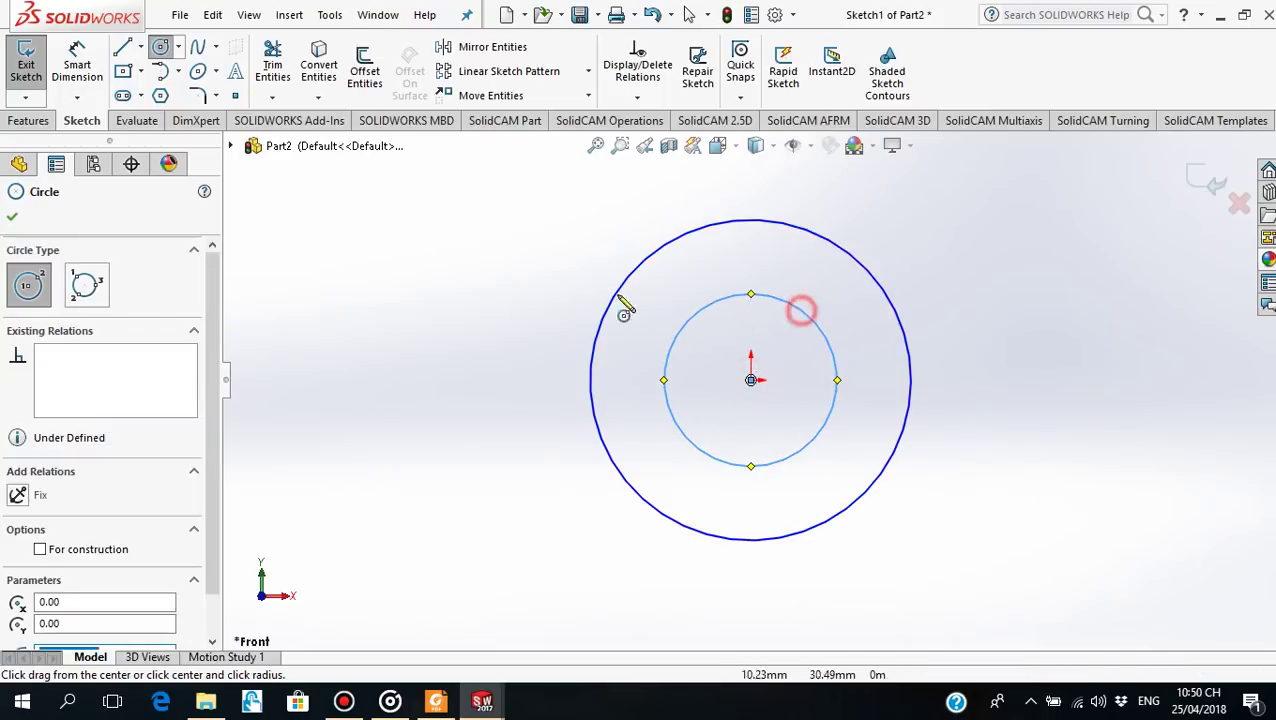
Dimension the inner circle to diameter 1 and the outer circle to diameter 2
{"action": "left_click", "coordinate": [17, 218]}
{"action": "left_click", "coordinate": [77, 65]}
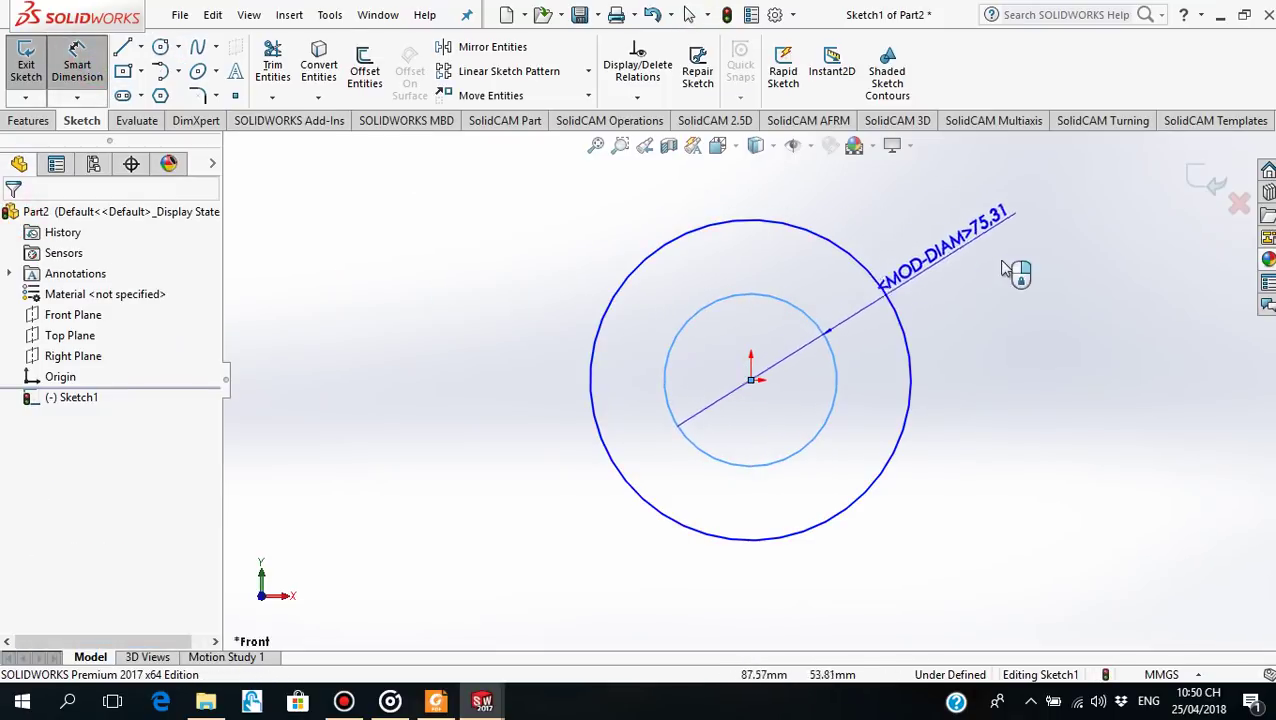
{"action": "left_click", "coordinate": [1052, 236]}
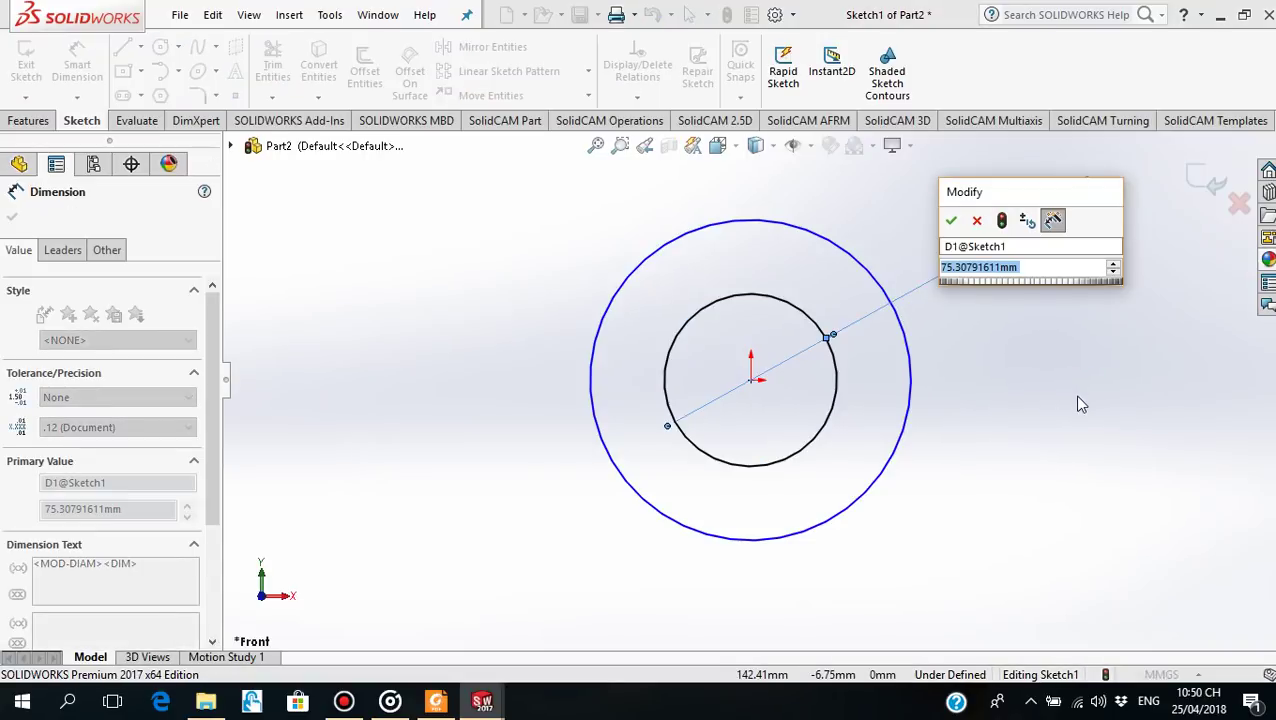
{"action": "type", "text": "1.00mm"}
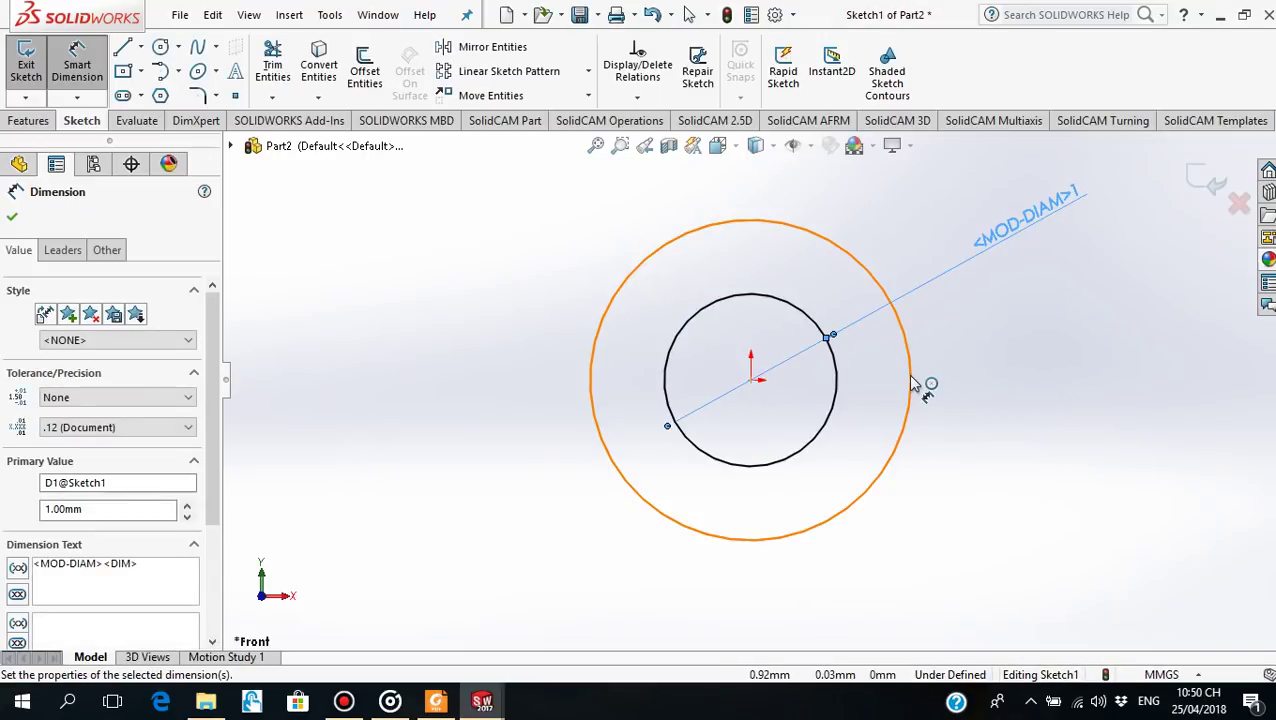
{"action": "left_click", "coordinate": [908, 375]}
{"action": "left_click", "coordinate": [1022, 585]}
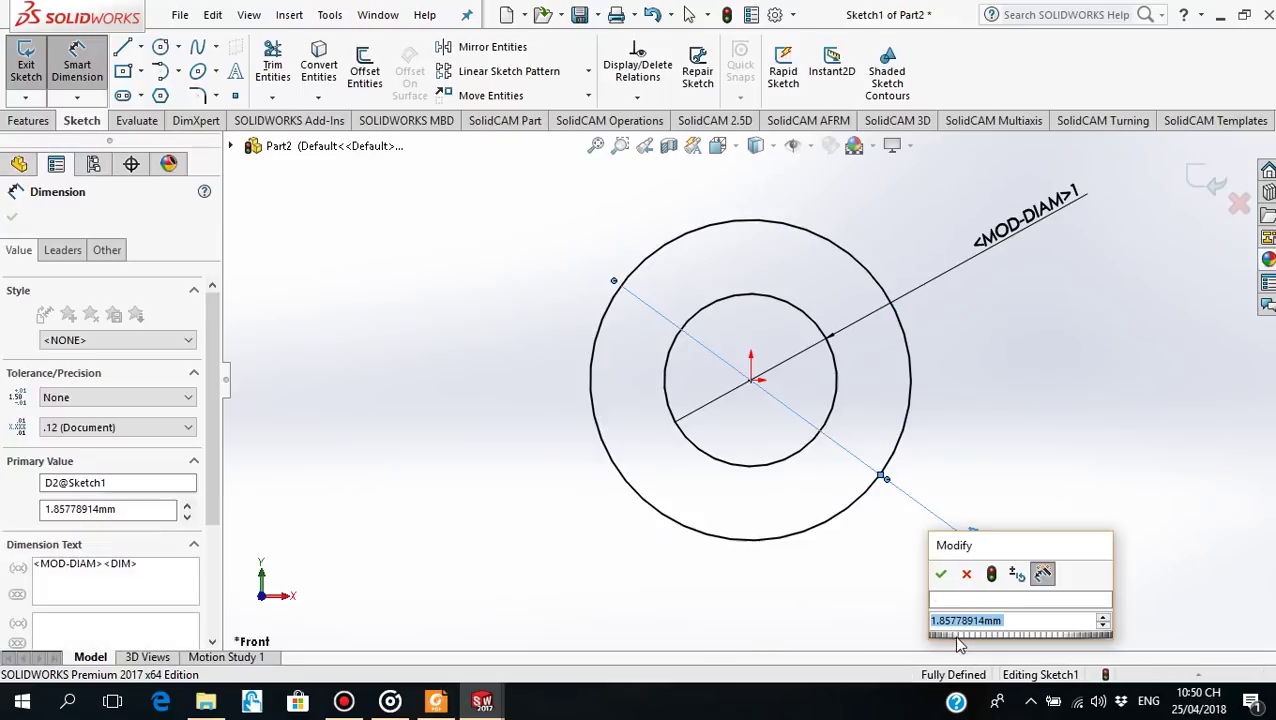
{"action": "type", "text": "2"}
{"action": "key", "text": "Return"}
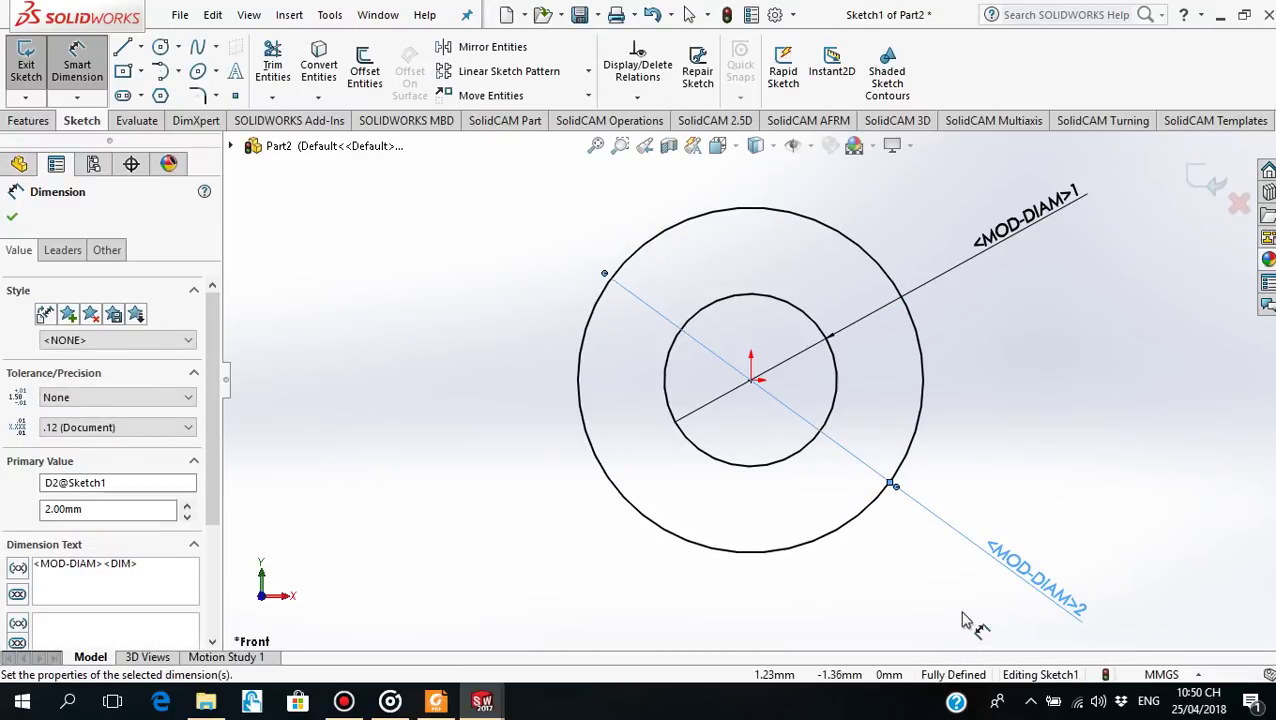
{"action": "left_click", "coordinate": [12, 220]}
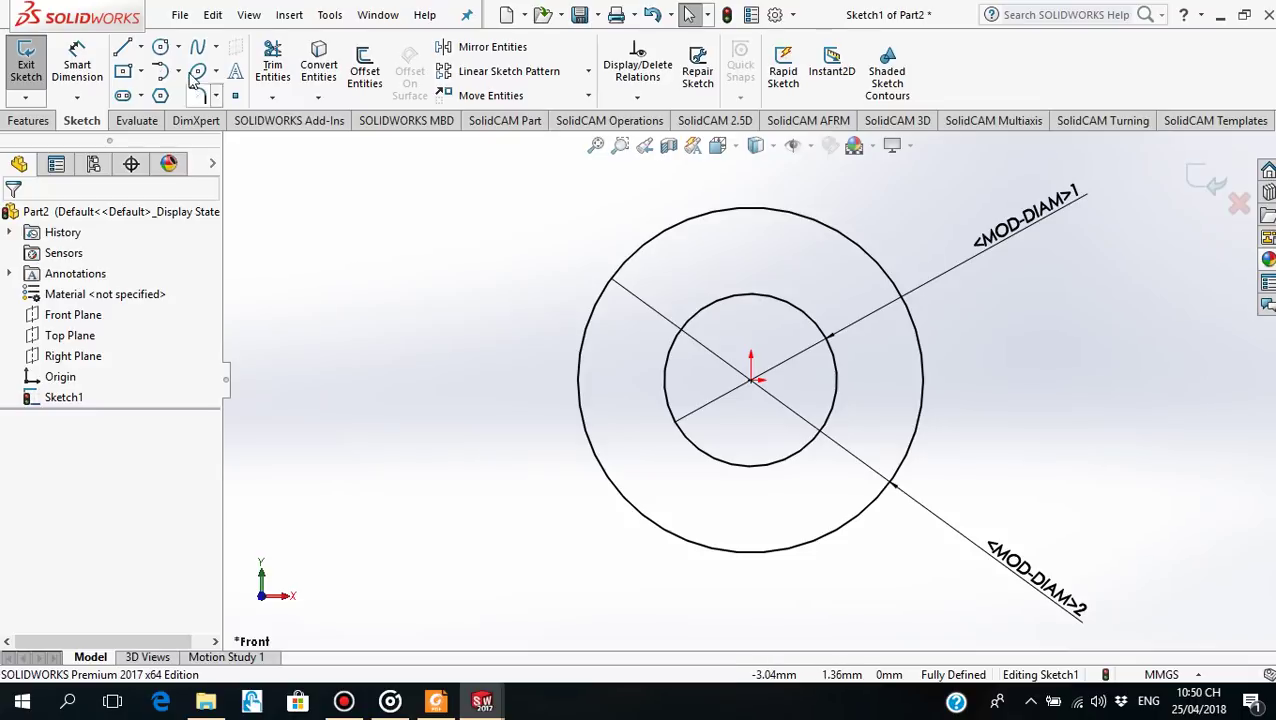
Draw a small circle right of the origin, in the ring between the two circles
{"action": "left_click", "coordinate": [160, 47]}
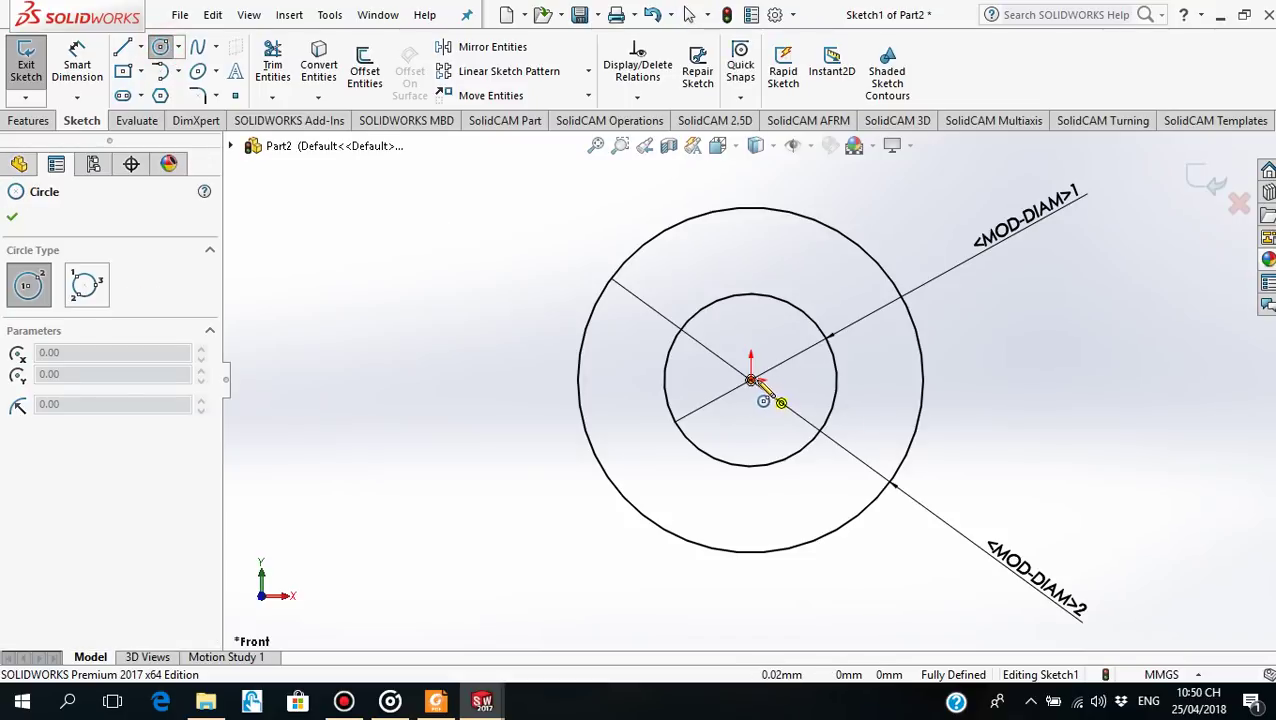
{"action": "left_click", "coordinate": [876, 380]}
{"action": "left_click", "coordinate": [899, 380]}
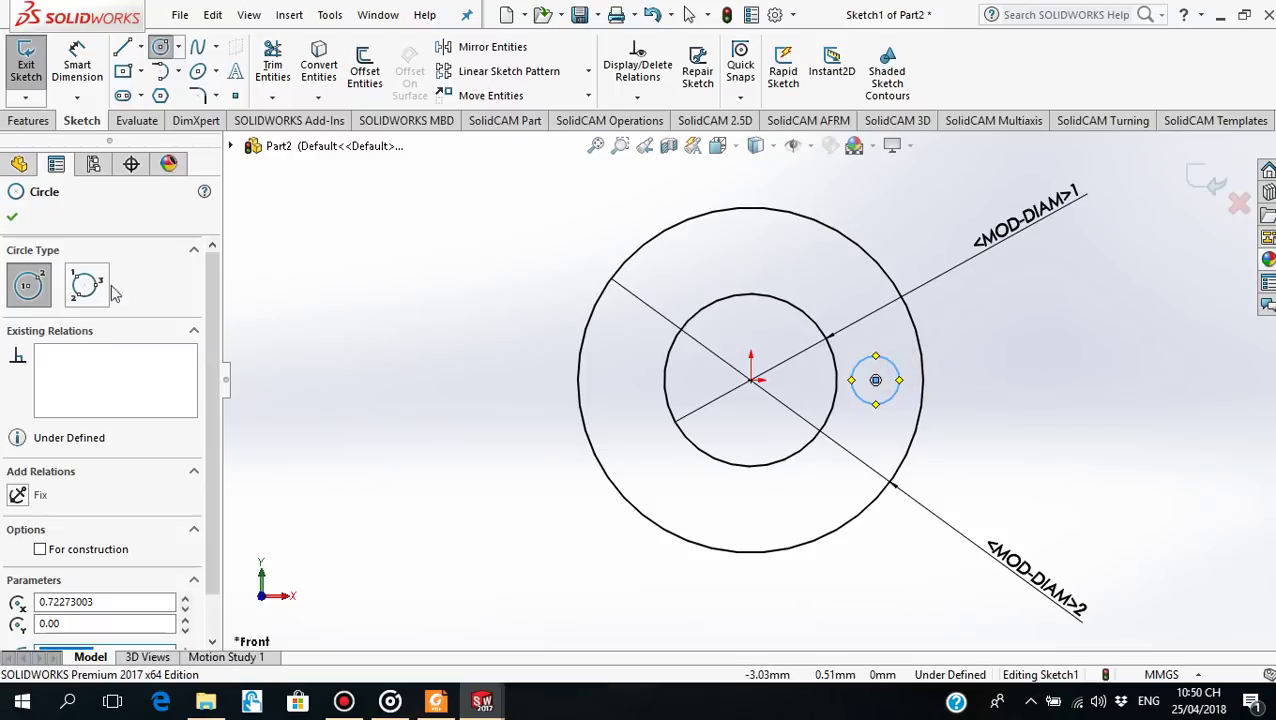
{"action": "left_click", "coordinate": [13, 217]}
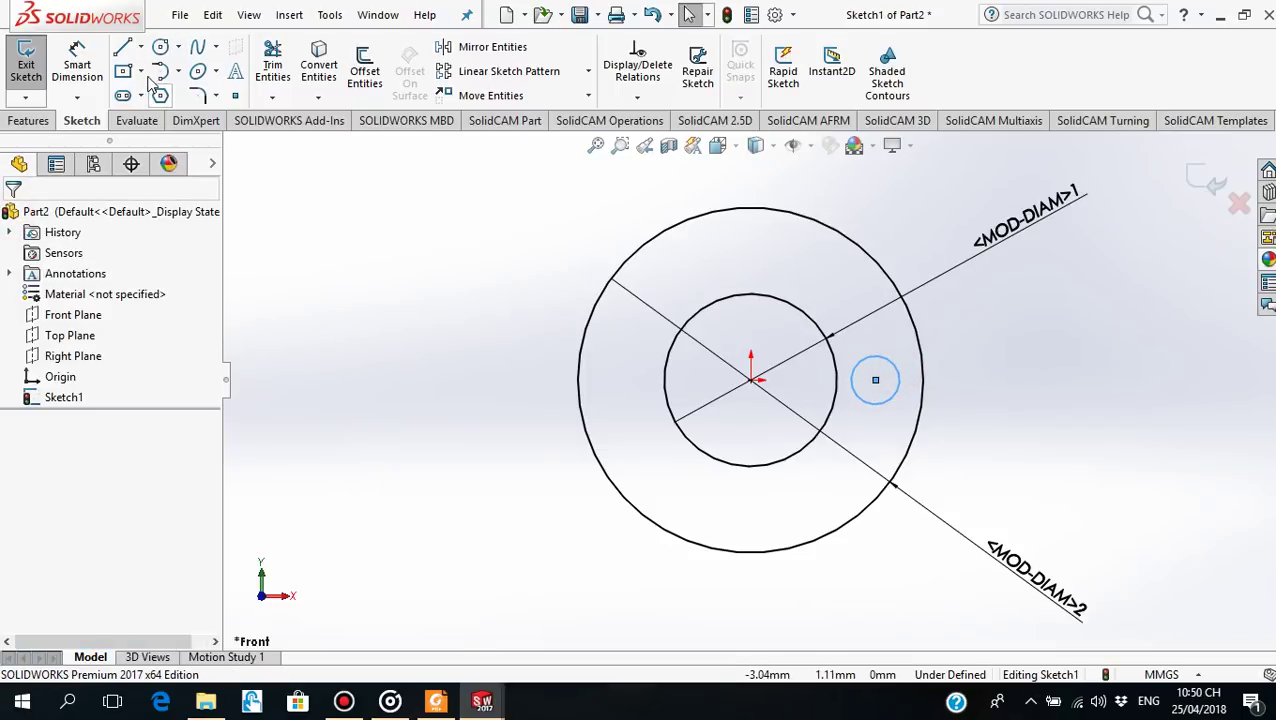
{"action": "left_click", "coordinate": [143, 48]}
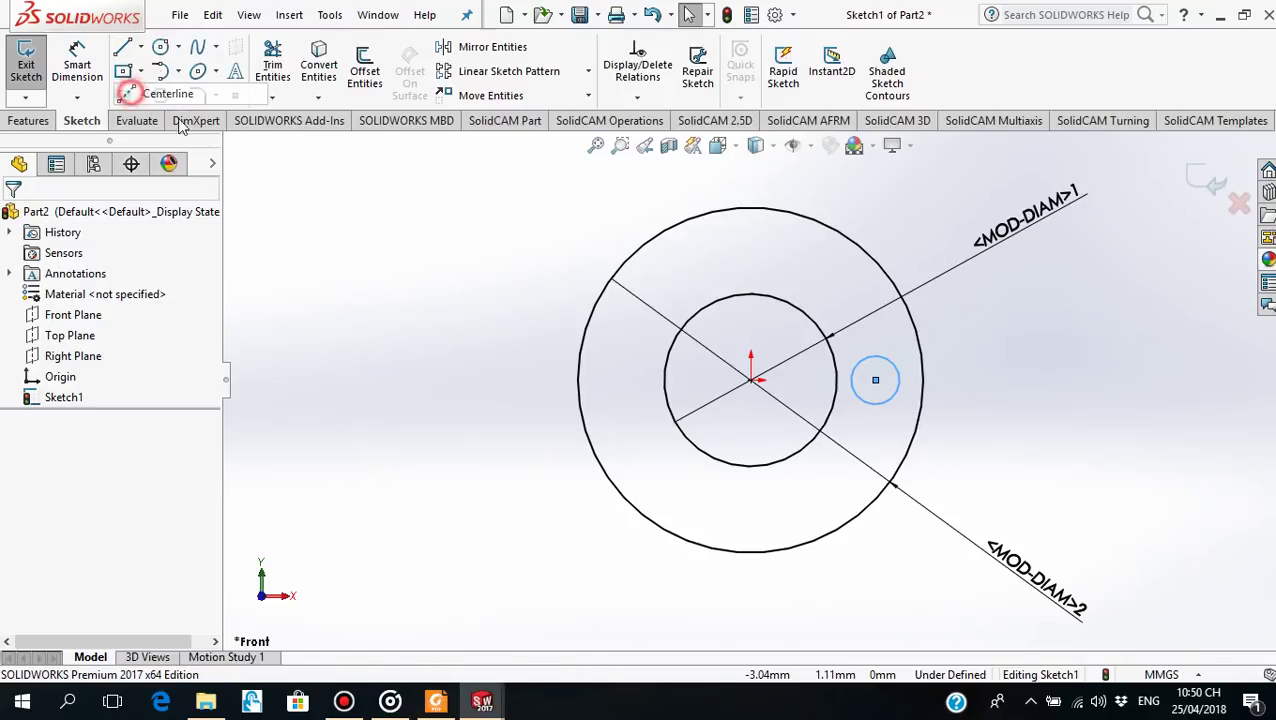
{"action": "left_click", "coordinate": [162, 93]}
Draw a horizontal centreline through the origin, extending past the outer circle
{"action": "left_click", "coordinate": [751, 380]}
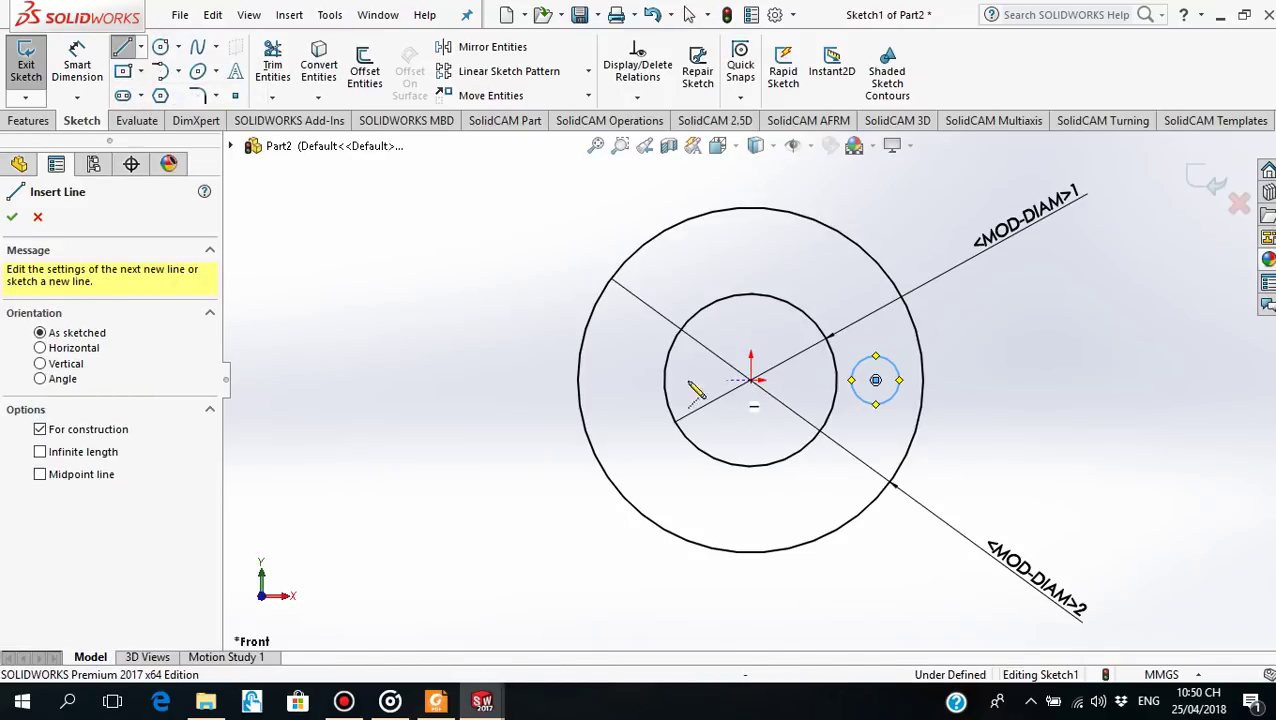
{"action": "left_click", "coordinate": [553, 380]}
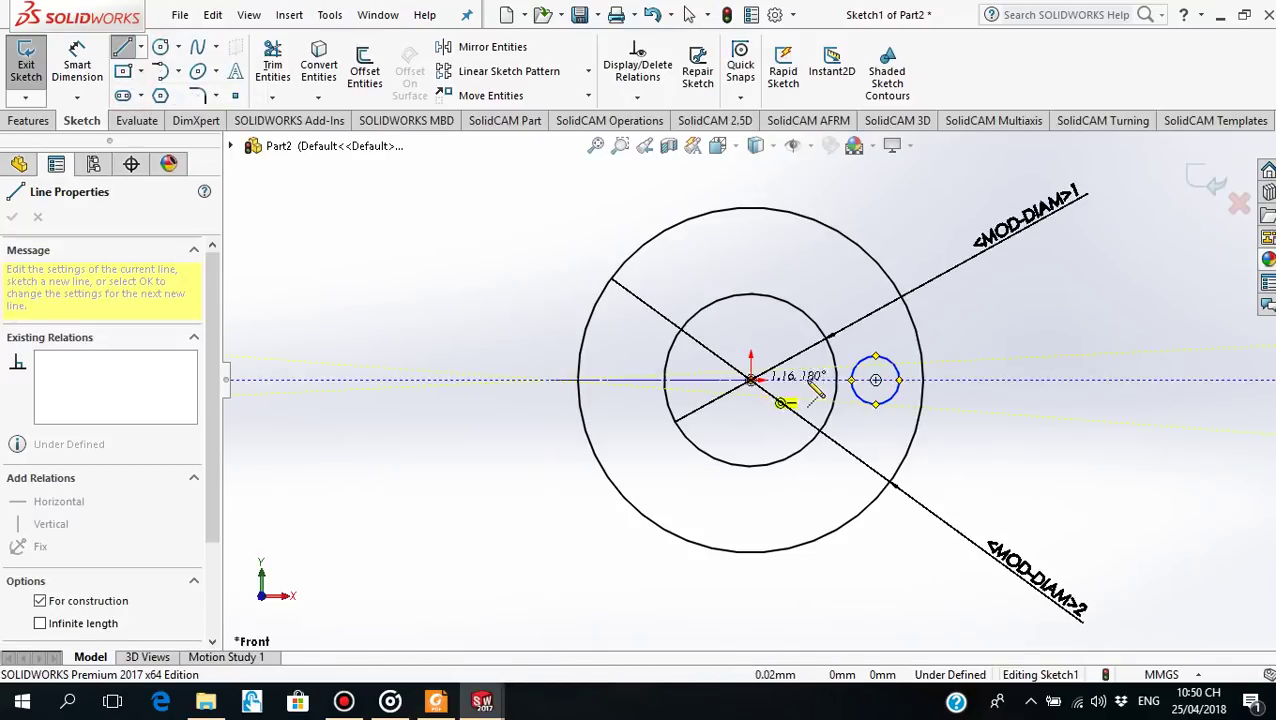
{"action": "left_click", "coordinate": [976, 380]}
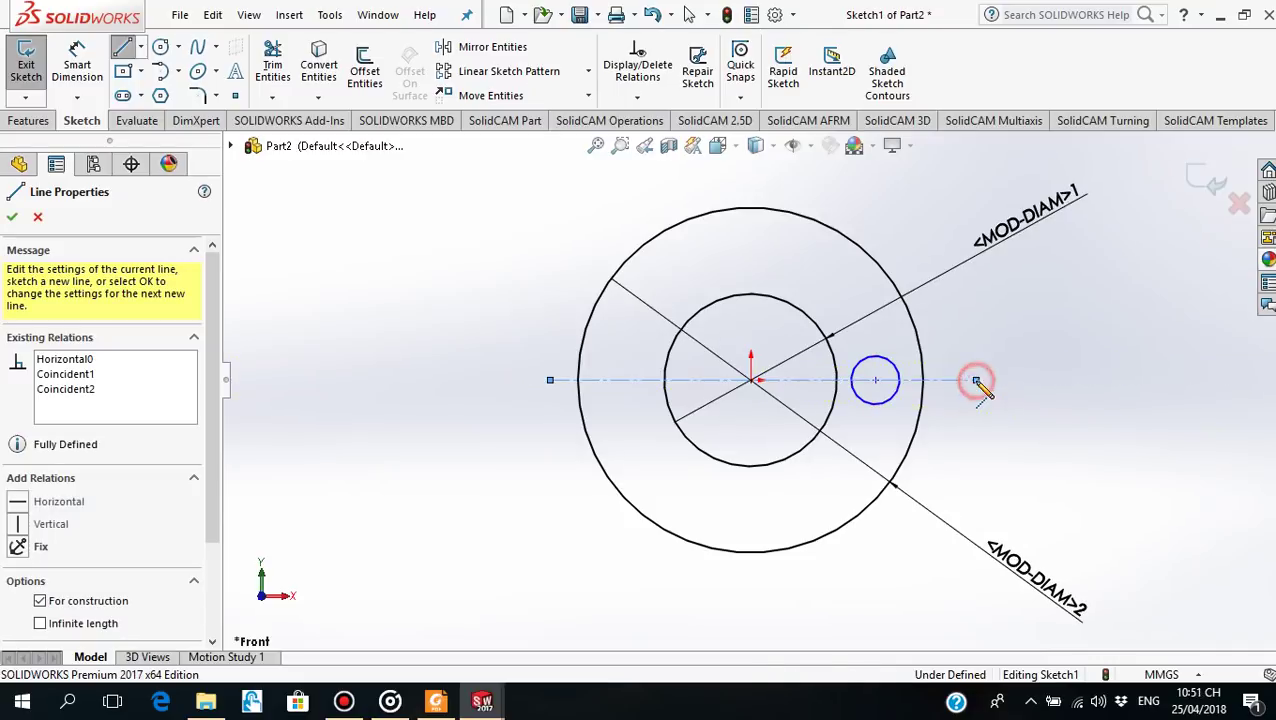
{"action": "left_click", "coordinate": [975, 381]}
{"action": "key", "text": "Escape"}
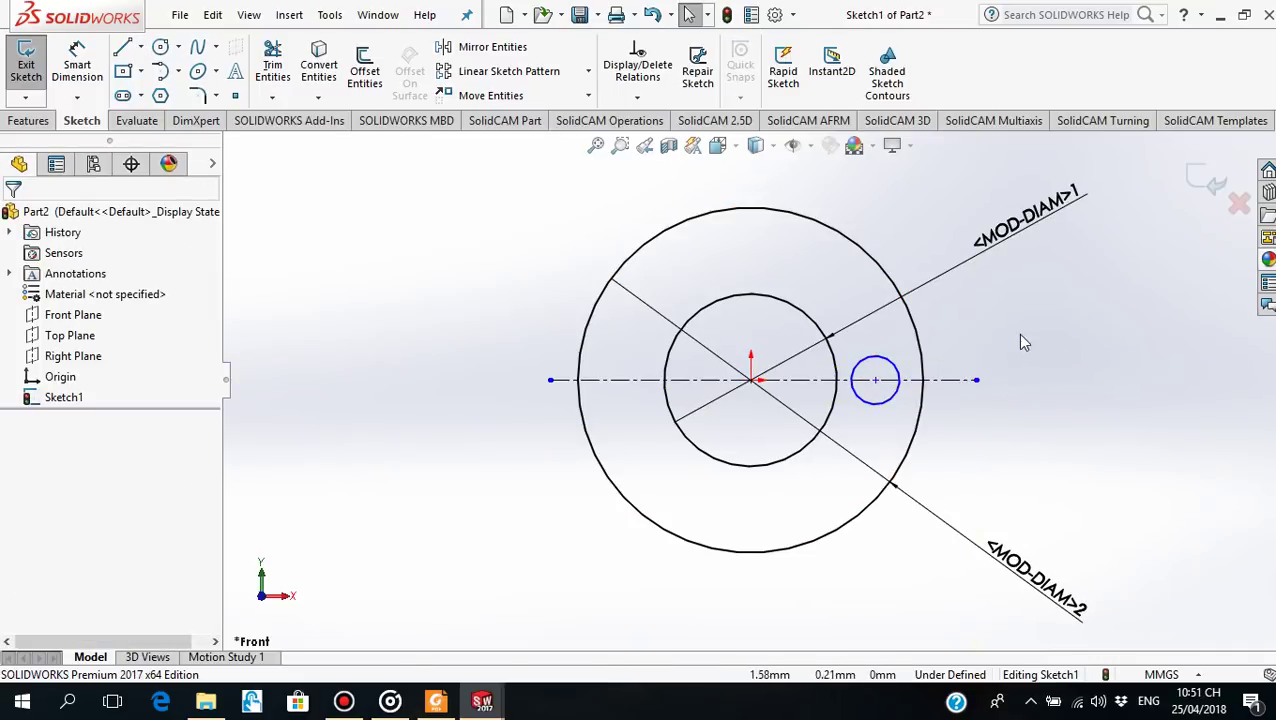
Draw a short horizontal line from the small circle's top to the outer circle
{"action": "left_click", "coordinate": [122, 47]}
{"action": "scroll", "coordinate": [900, 385], "scroll_direction": "down", "scroll_amount": 3}
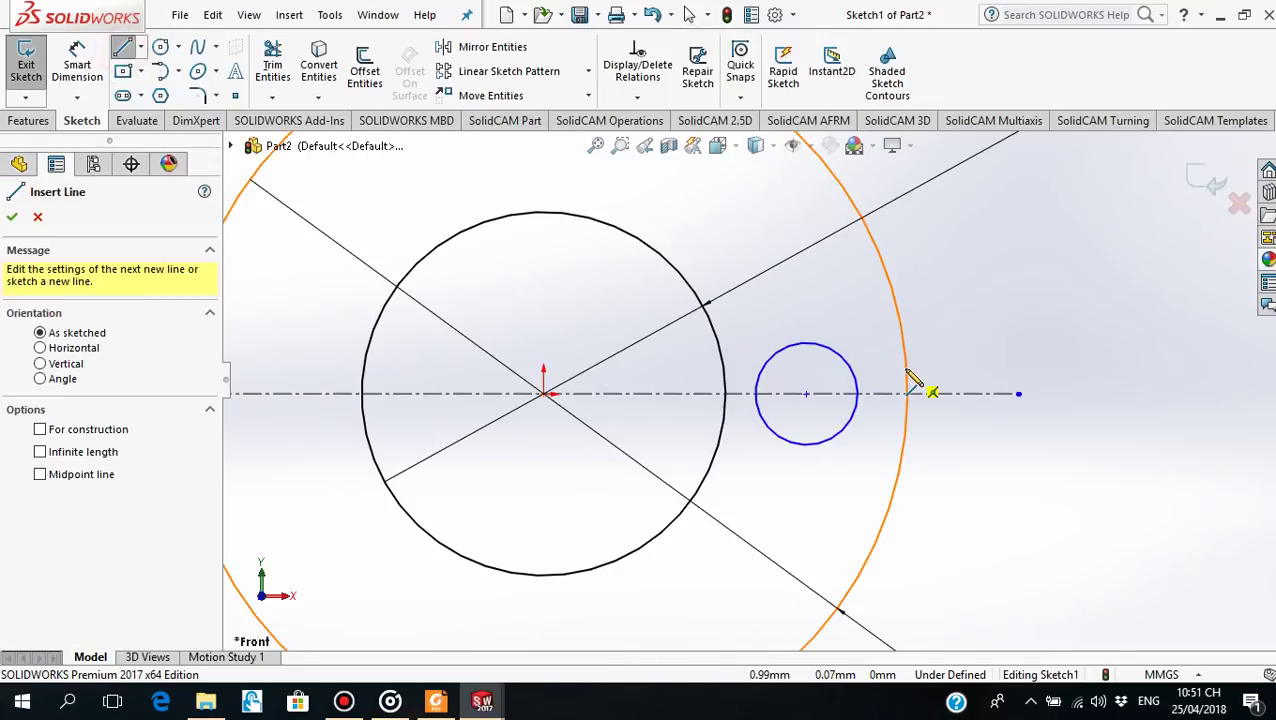
{"action": "left_click", "coordinate": [806, 343]}
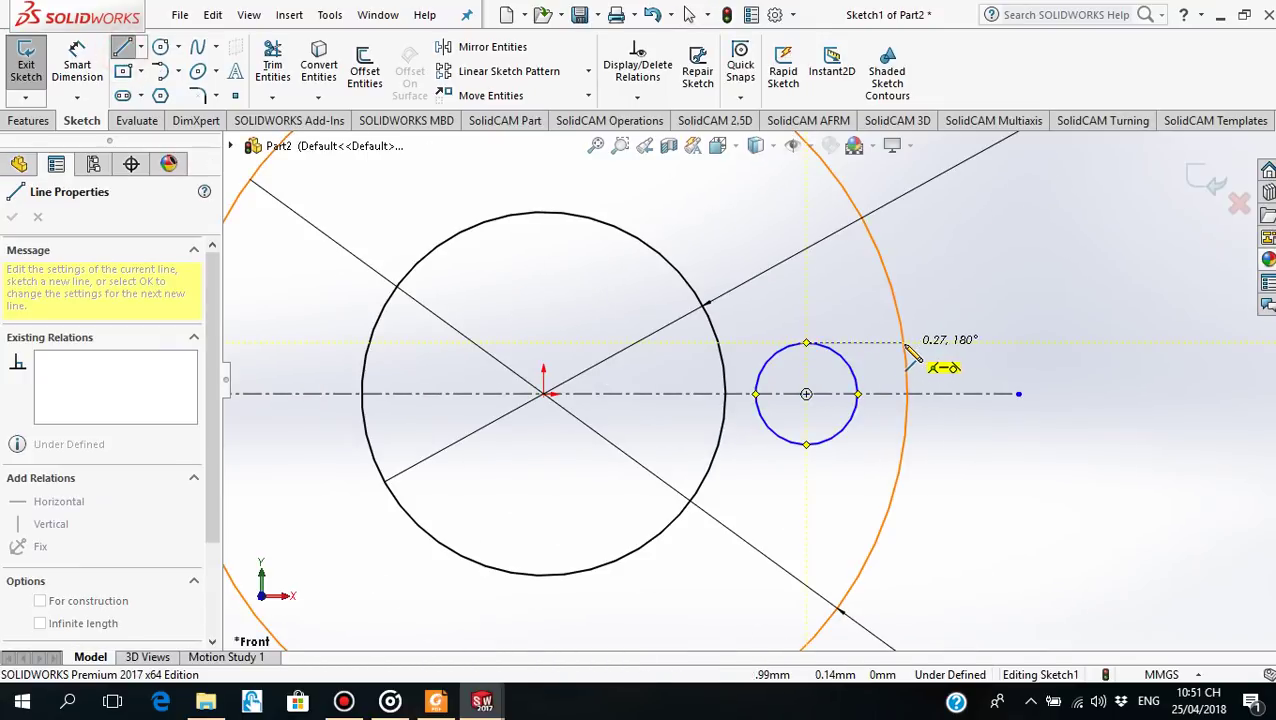
{"action": "left_click", "coordinate": [905, 343]}
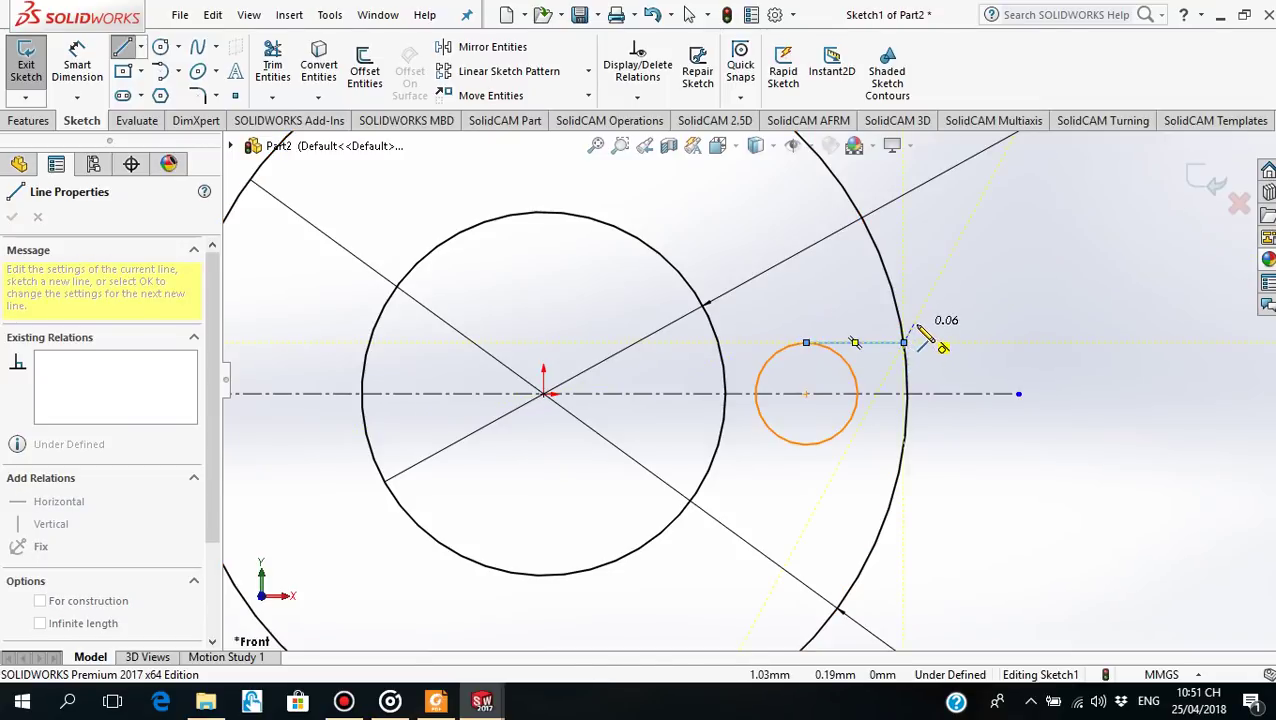
{"action": "key", "text": "Escape"}
{"action": "key", "text": "Escape"}
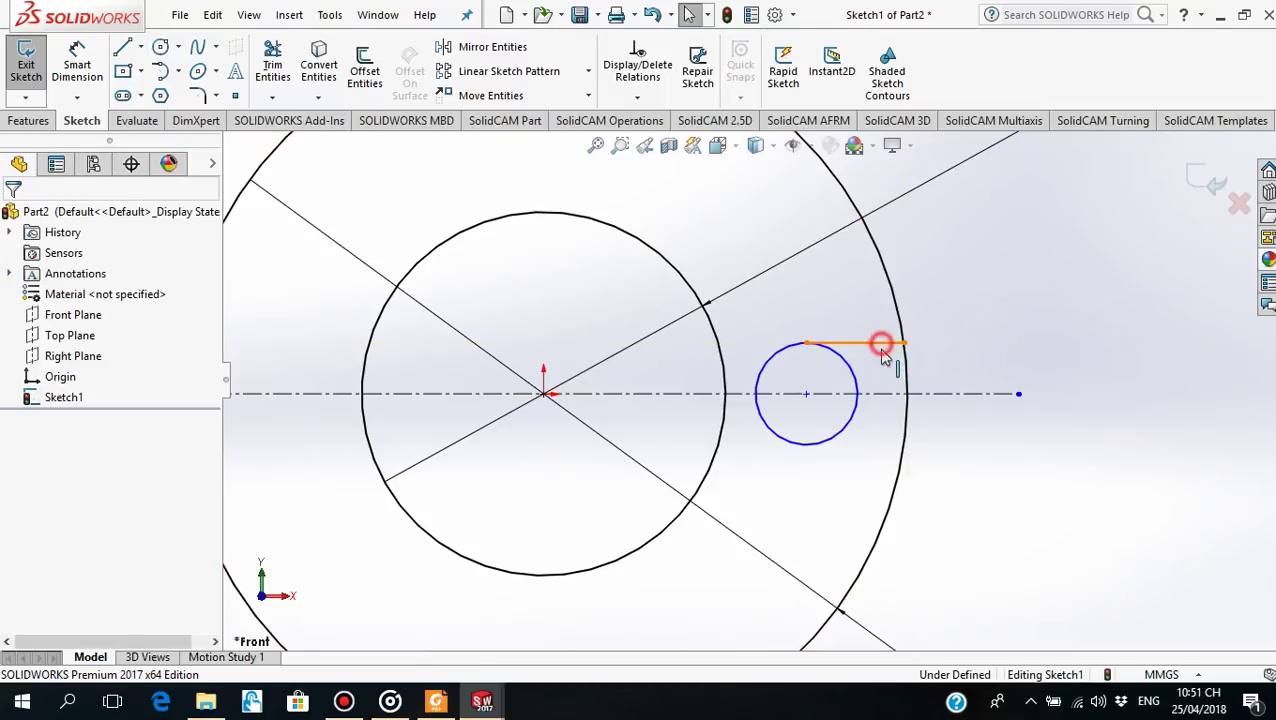
{"action": "left_click", "coordinate": [880, 343]}
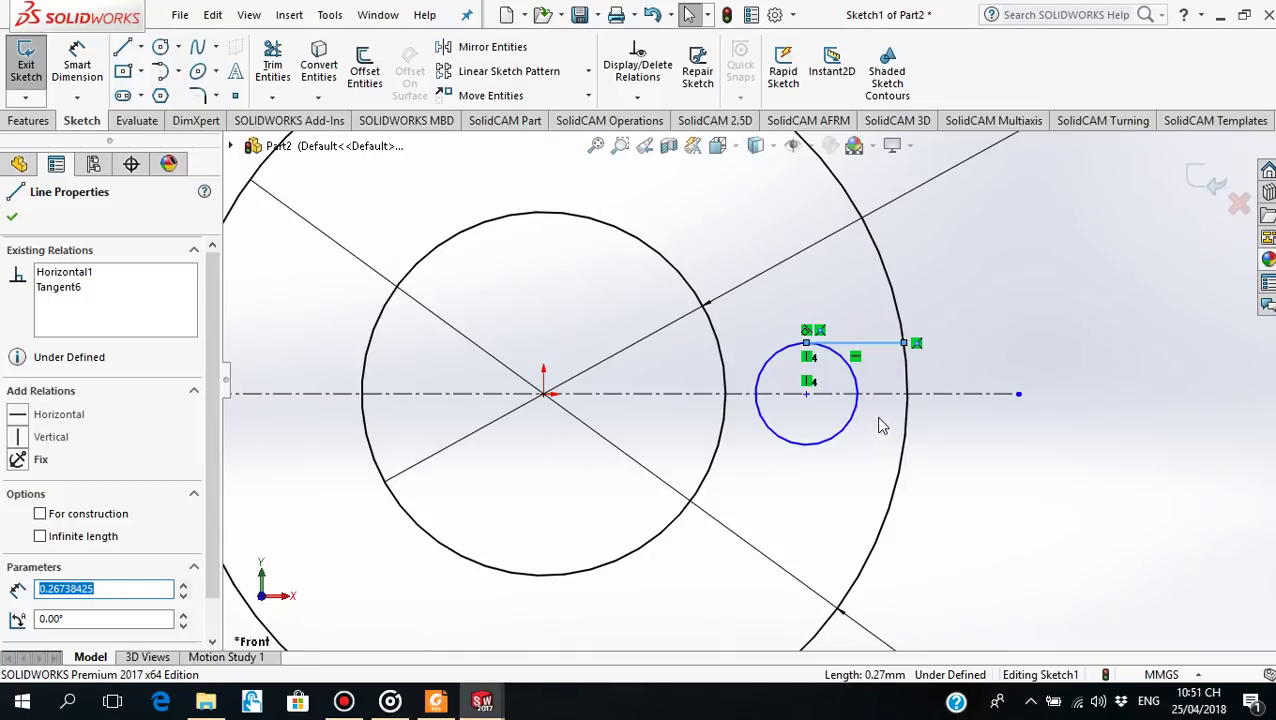
Make the short line parallel to the centreline
{"action": "left_click", "coordinate": [880, 394], "text": "ctrl"}
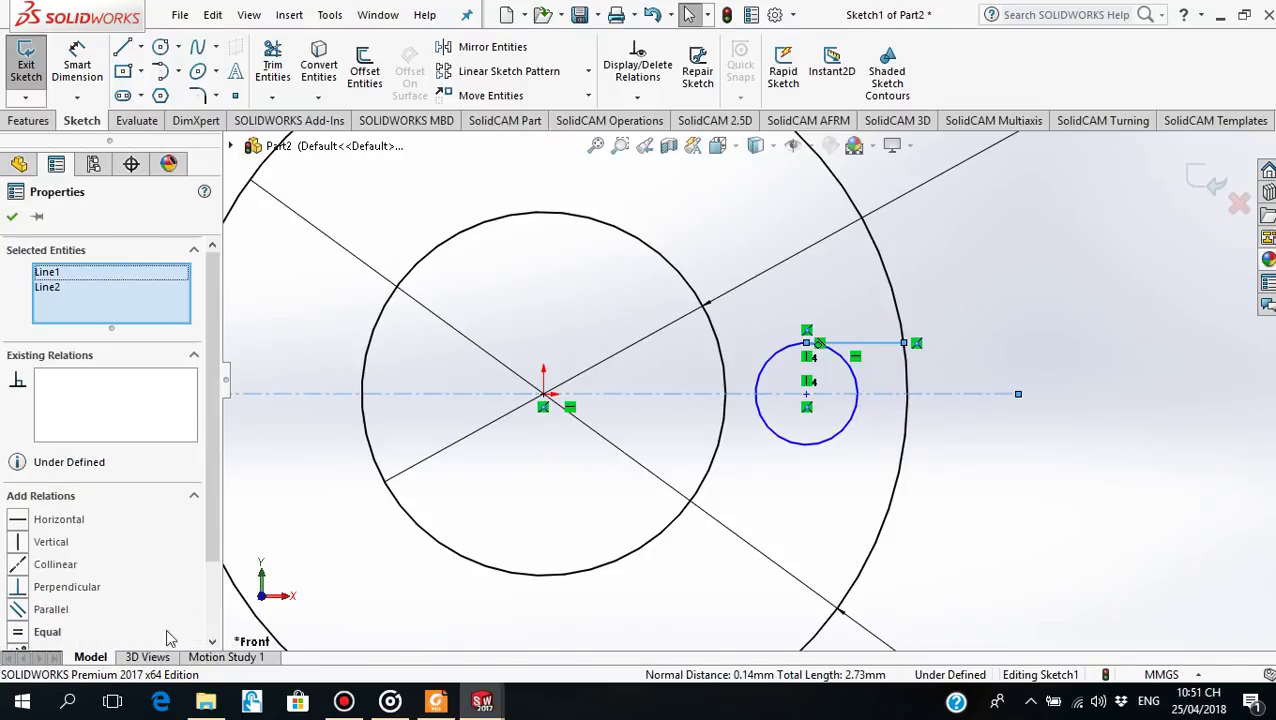
{"action": "left_click", "coordinate": [17, 610]}
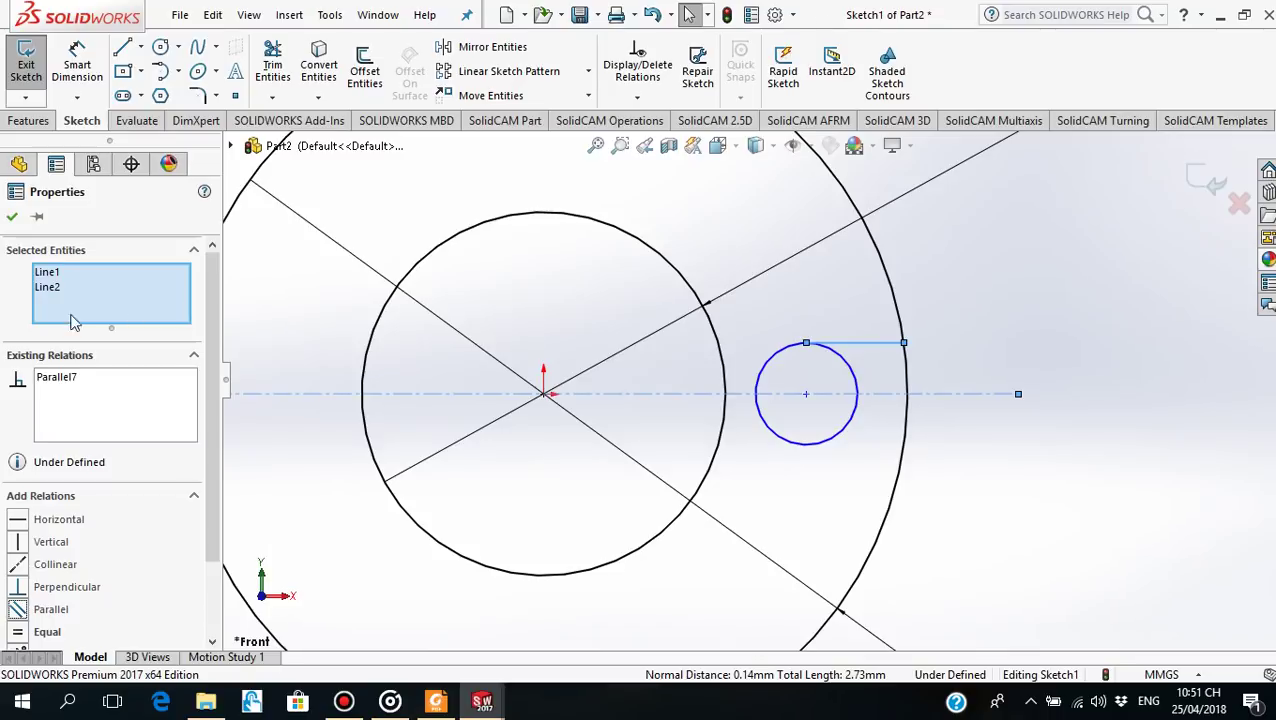
{"action": "left_click", "coordinate": [12, 218]}
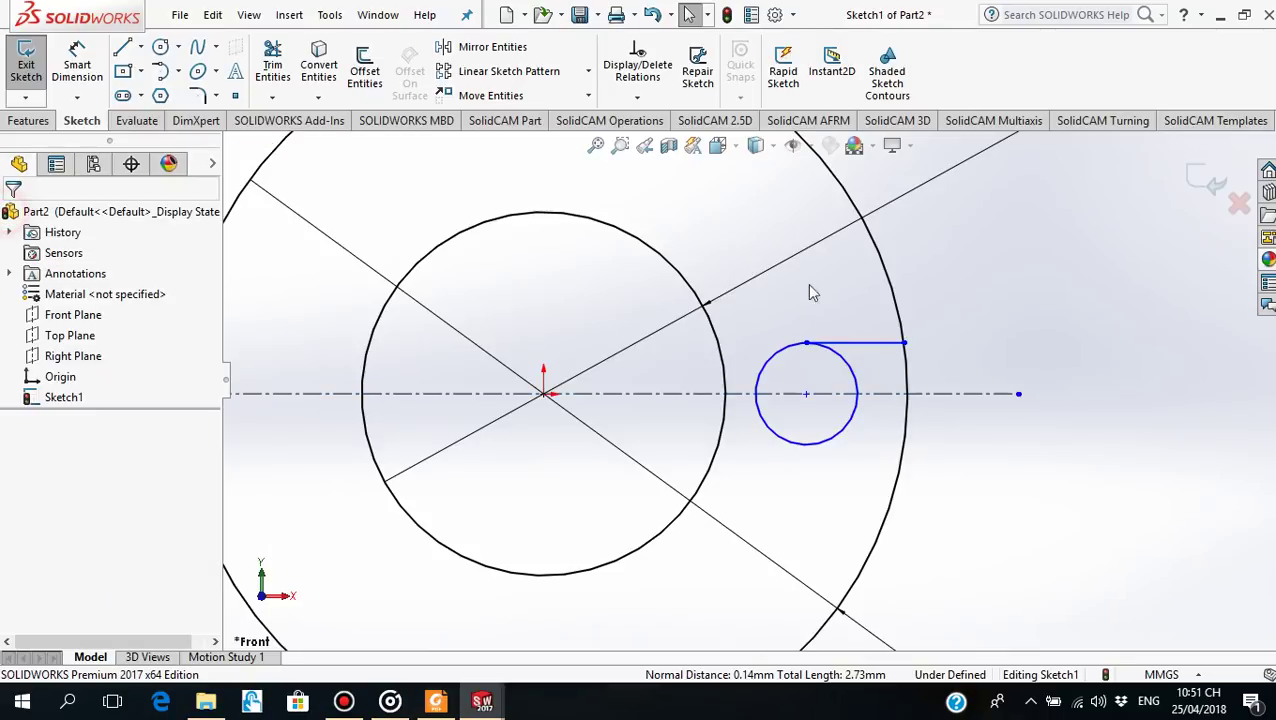
Make the short line tangent to the small circle, then view the disk drawing
{"action": "left_click", "coordinate": [855, 343]}
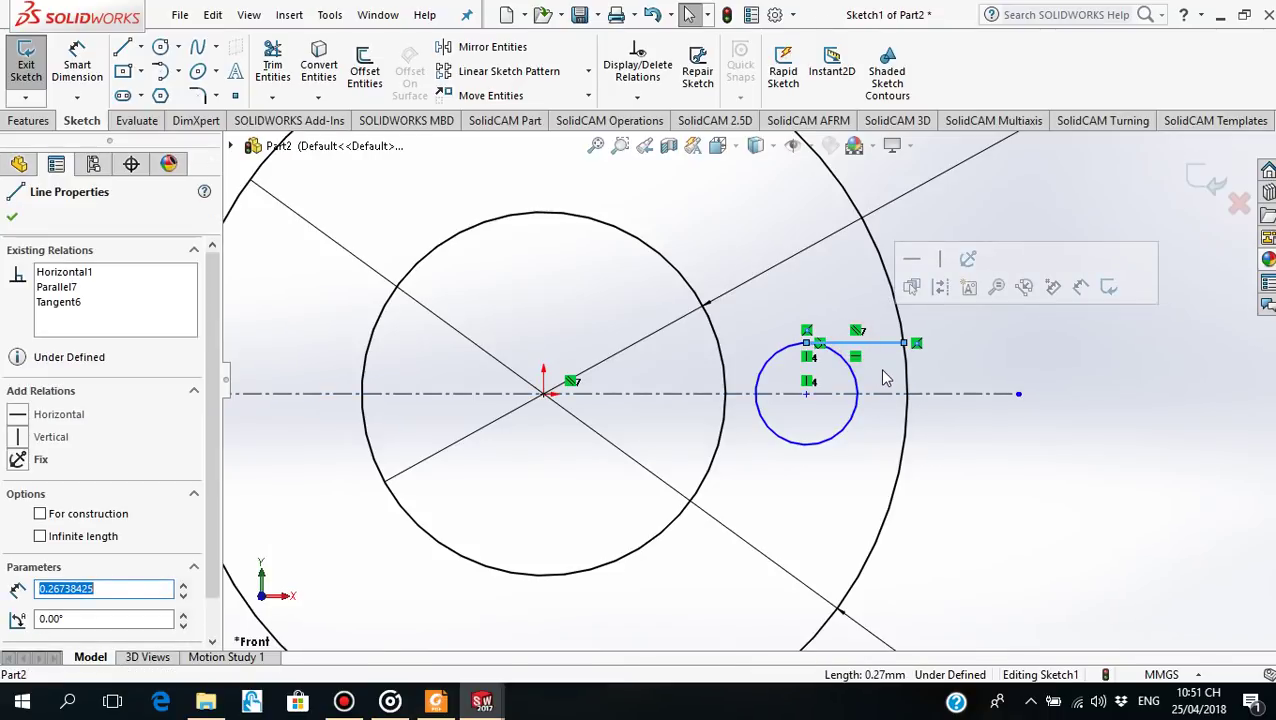
{"action": "left_click", "coordinate": [846, 427], "text": "ctrl"}
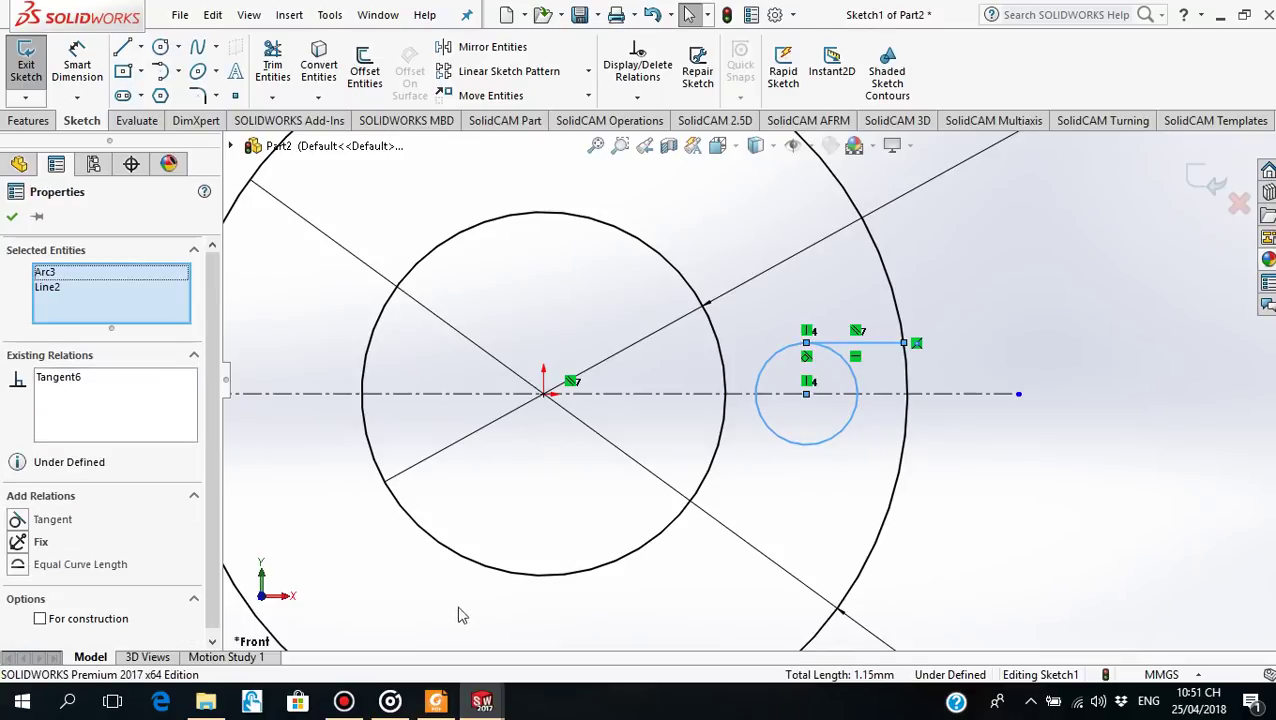
{"action": "left_click", "coordinate": [17, 520]}
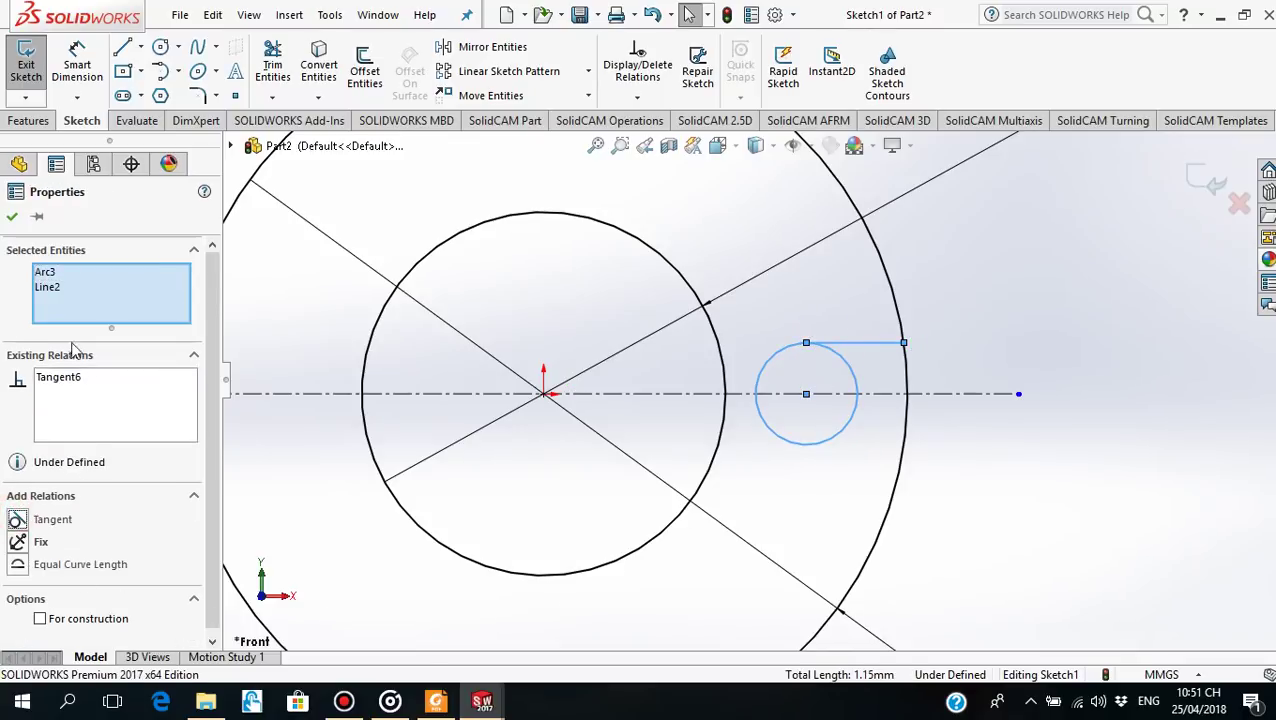
{"action": "left_click", "coordinate": [10, 218]}
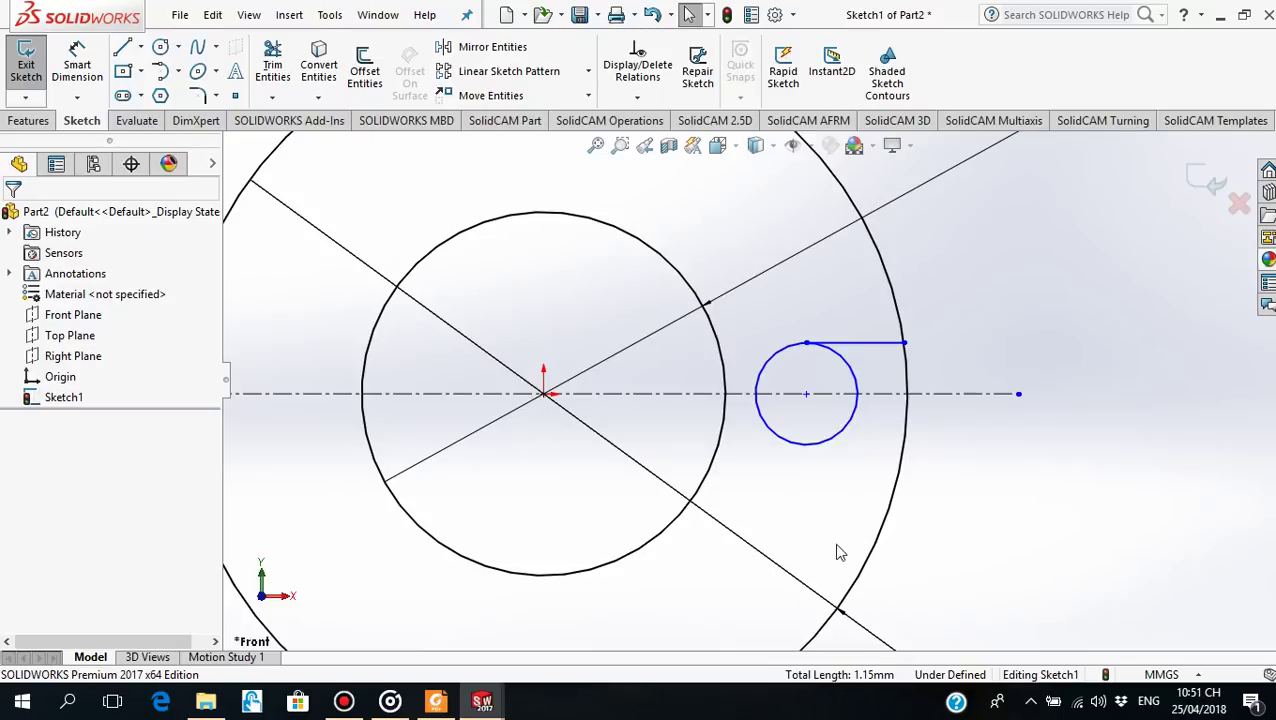
{"action": "left_click", "coordinate": [438, 700]}
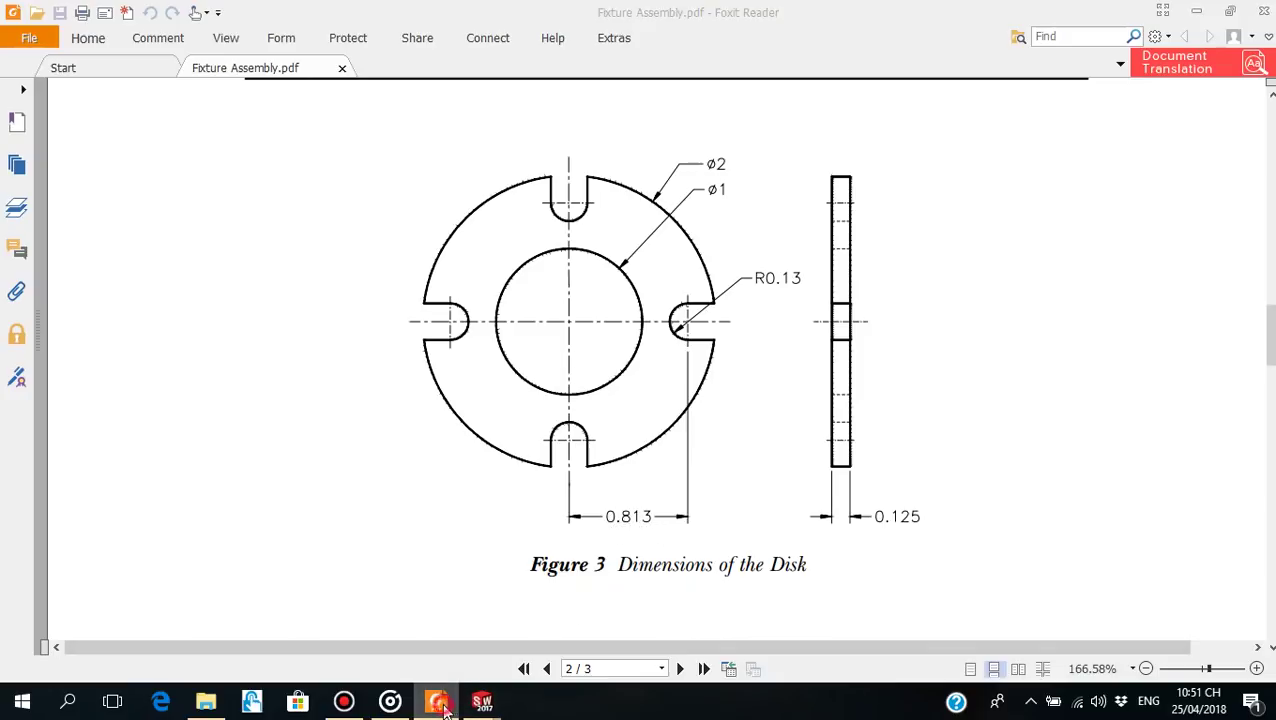
Dimension the small circle's centre 0.813 horizontally from the origin, checking the disk drawing
{"action": "left_click", "coordinate": [482, 700]}
{"action": "left_click", "coordinate": [86, 66]}
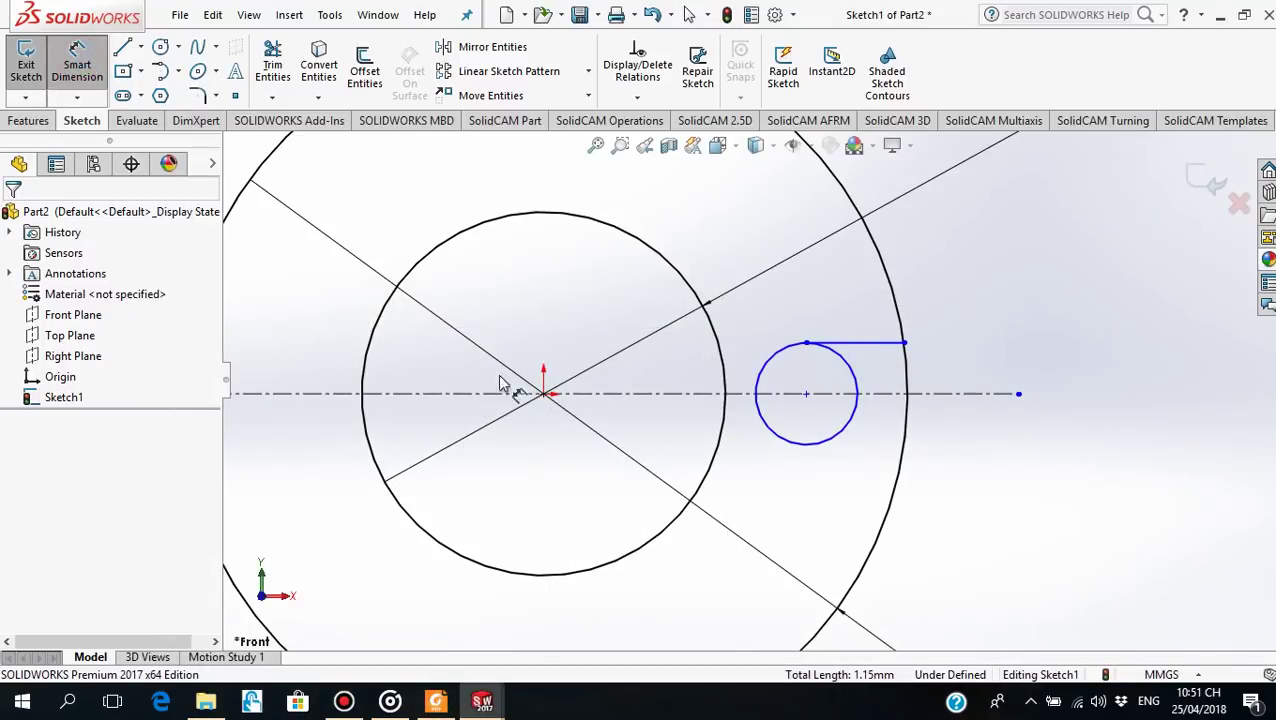
{"action": "left_click", "coordinate": [543, 394]}
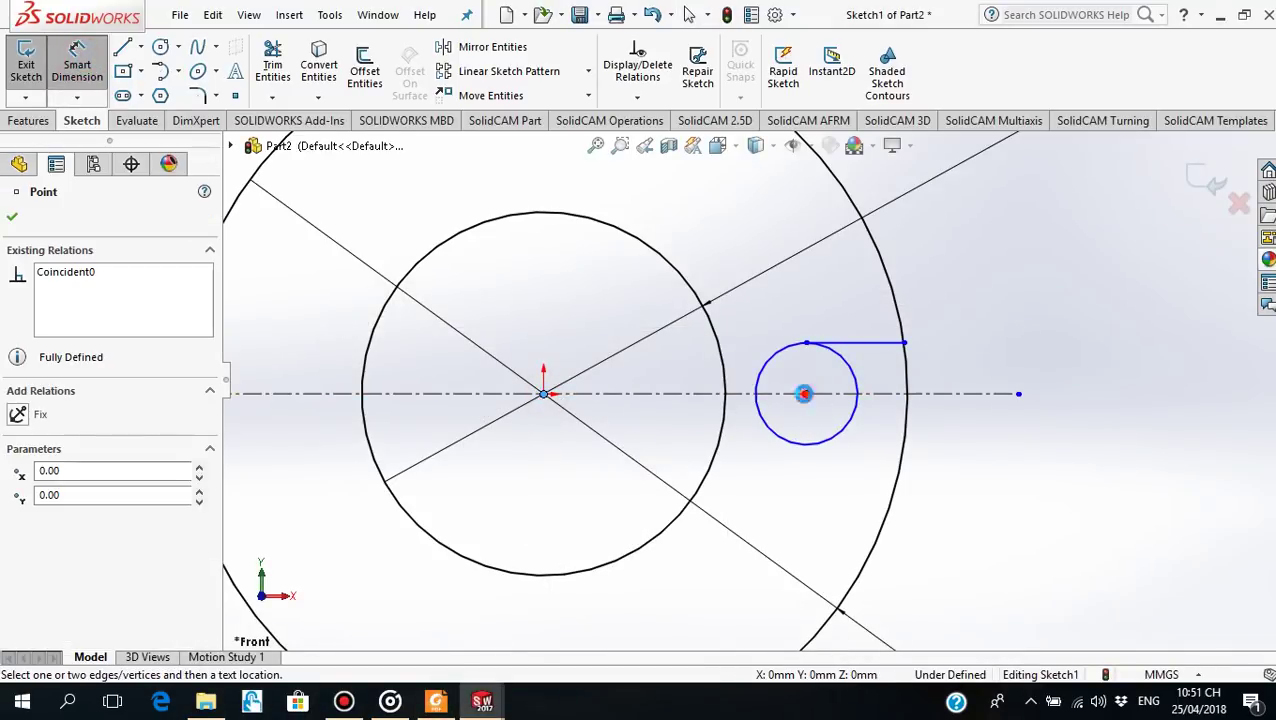
{"action": "left_click", "coordinate": [804, 394]}
{"action": "left_click", "coordinate": [660, 603]}
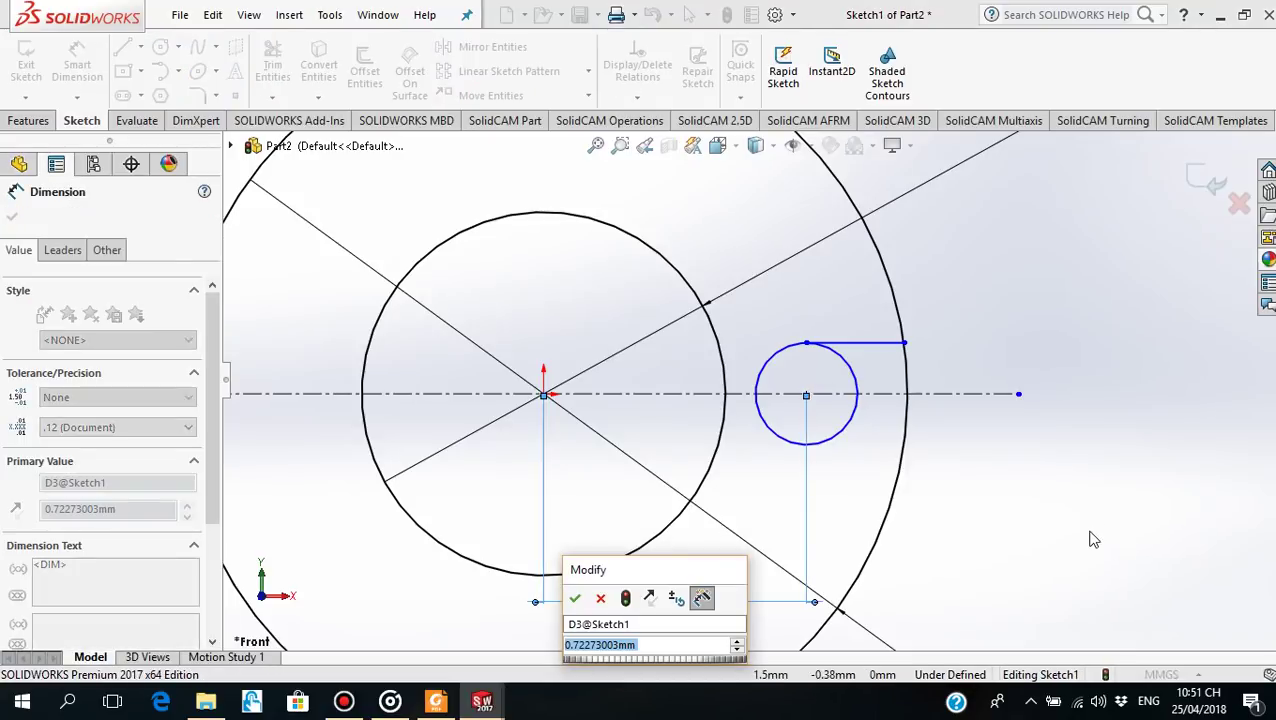
{"action": "type", "text": "0.8"}
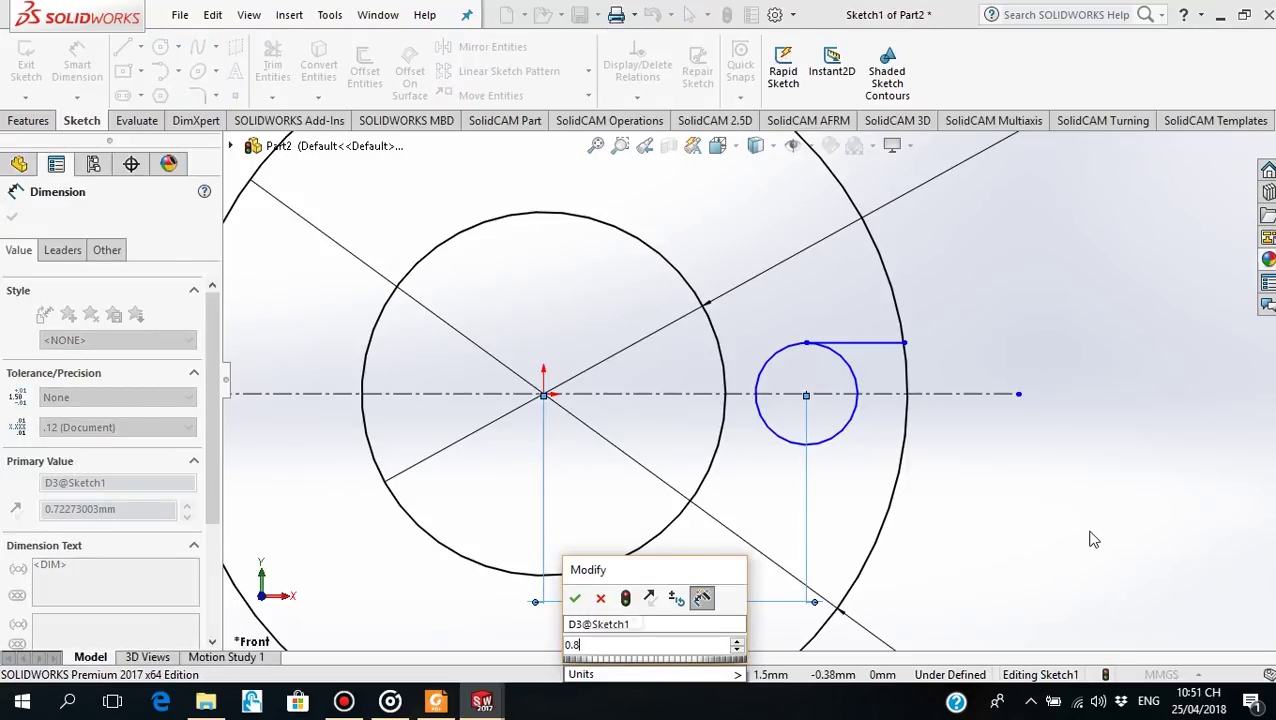
{"action": "type", "text": "13"}
{"action": "key", "text": "Return"}
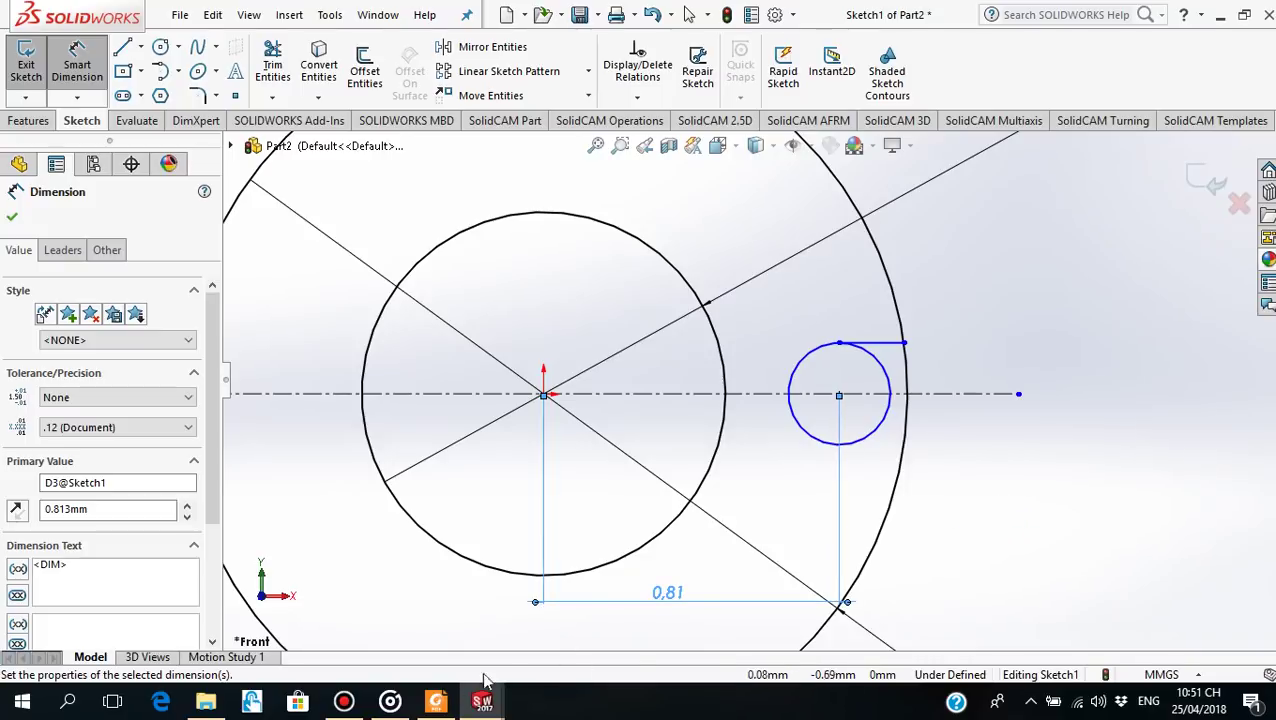
{"action": "left_click", "coordinate": [436, 701]}
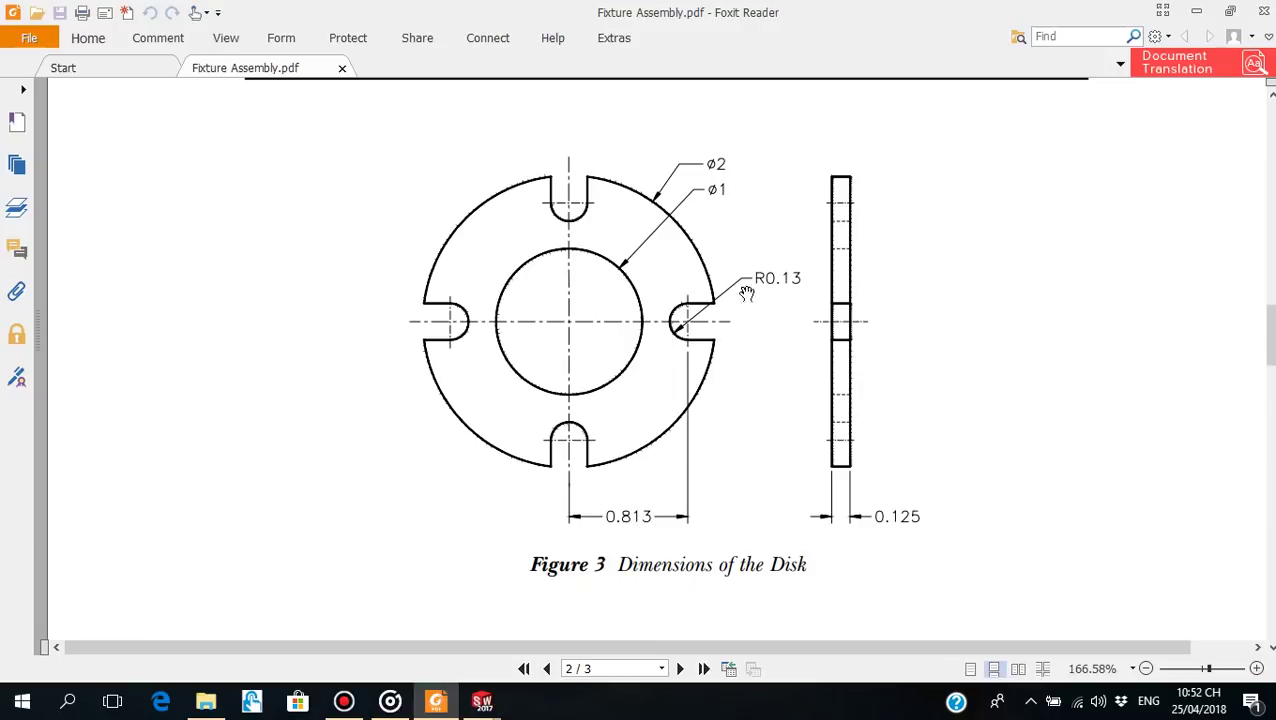
{"action": "left_click", "coordinate": [436, 701]}
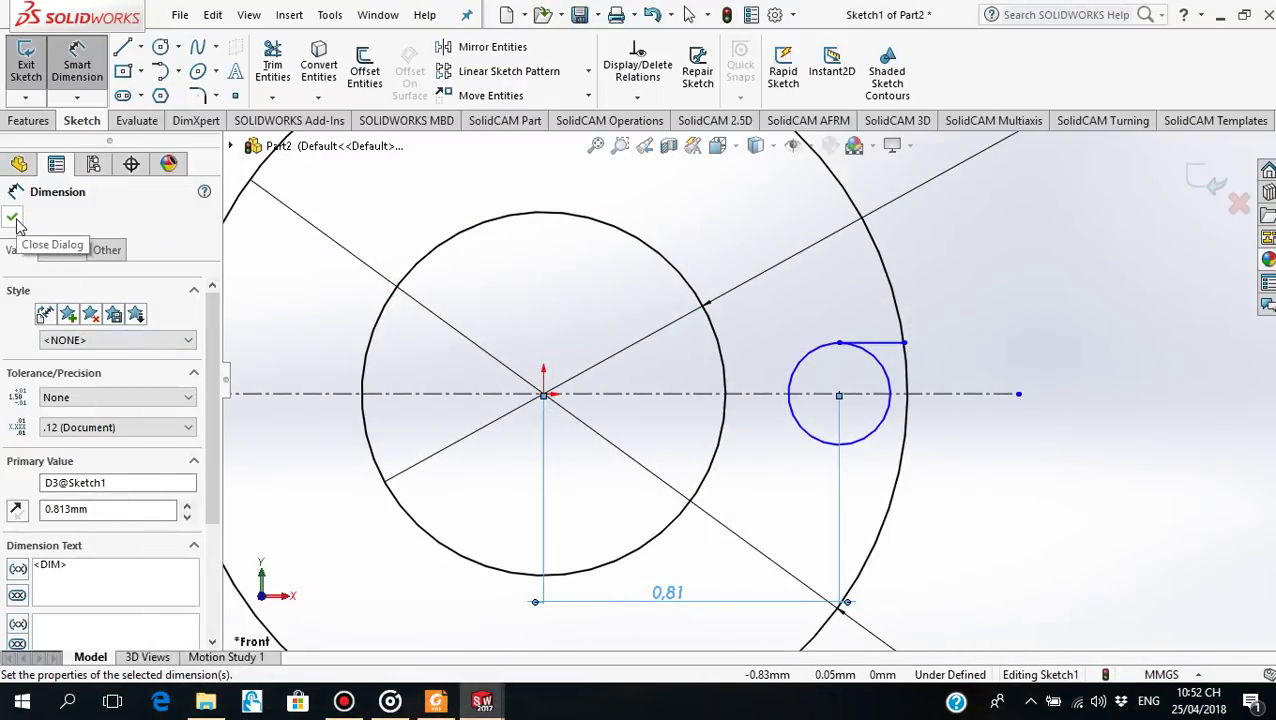
{"action": "left_click", "coordinate": [816, 438]}
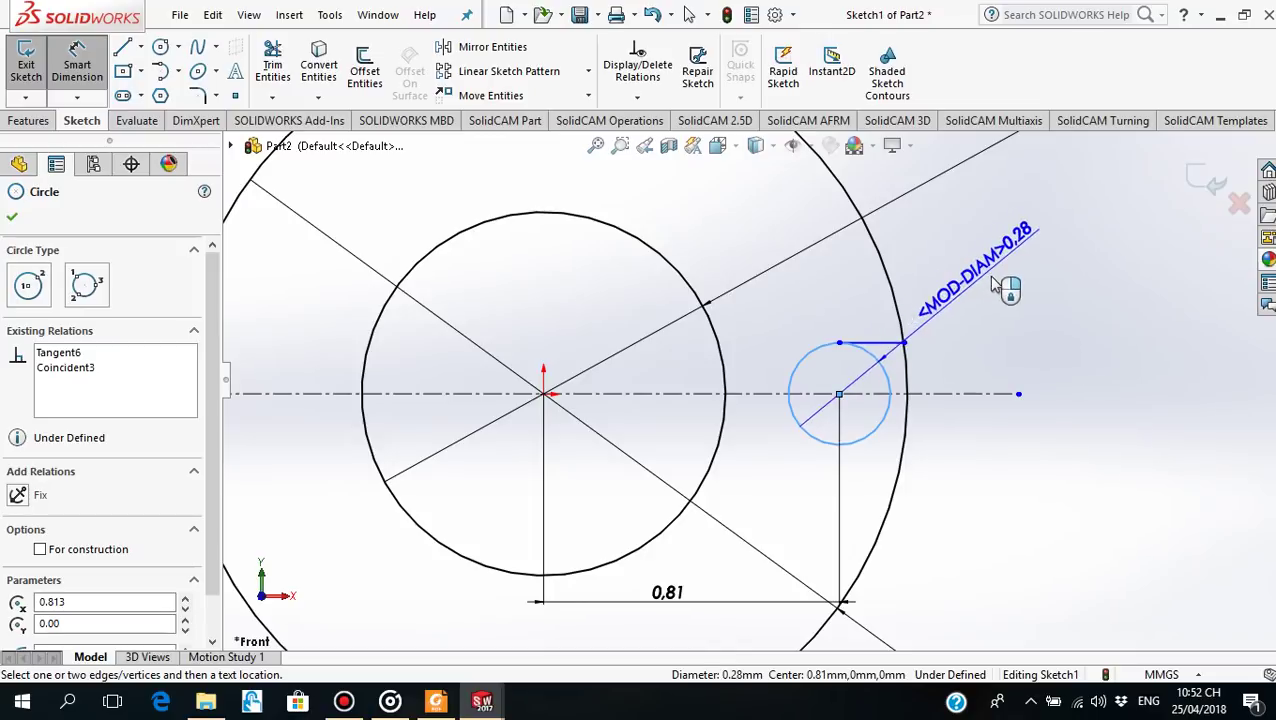
Dimension the small circle's diameter as 0.13*2 (0.26), based on the drawing's R0.13 slot radius
{"action": "left_click", "coordinate": [994, 284]}
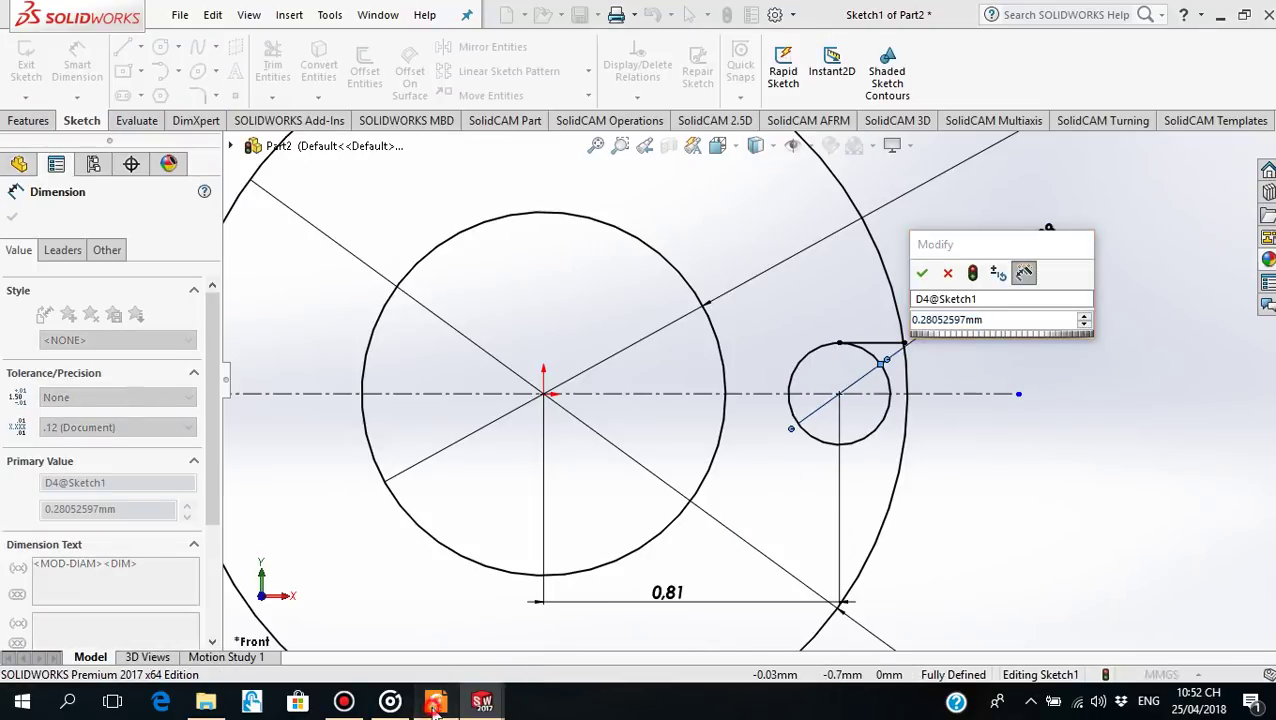
{"action": "left_click", "coordinate": [435, 703]}
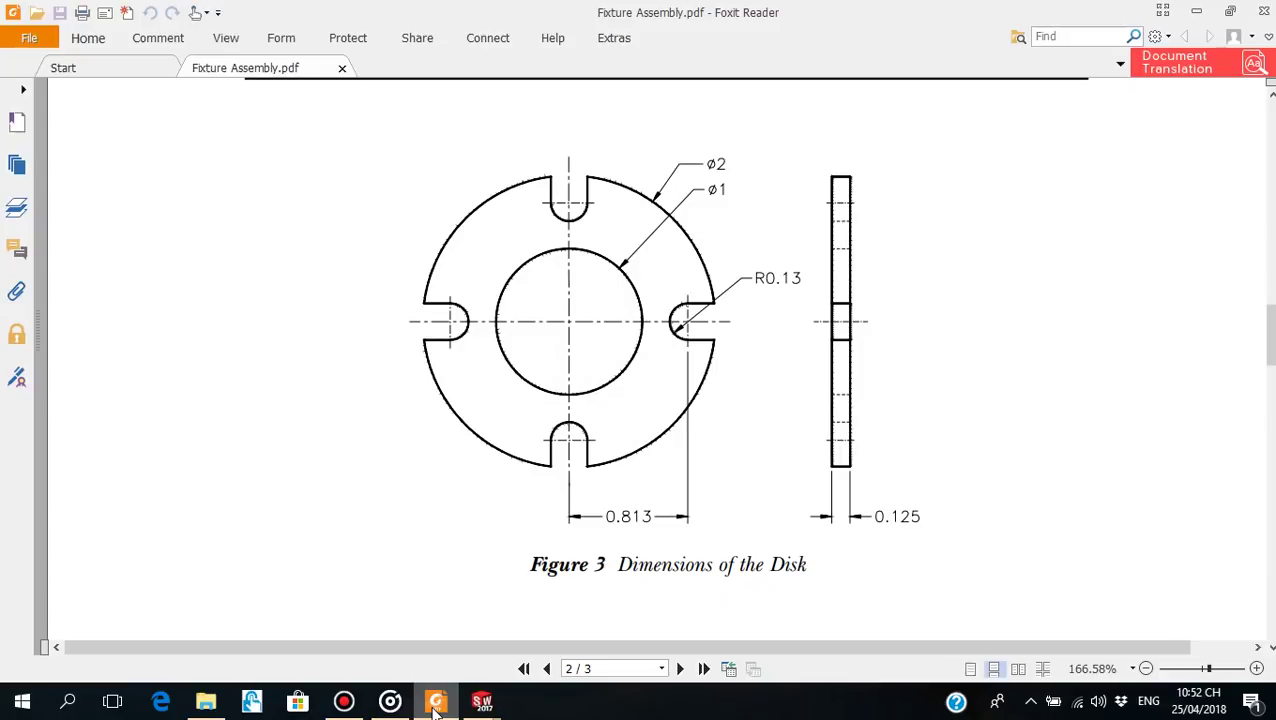
{"action": "left_click", "coordinate": [435, 703]}
{"action": "left_click", "coordinate": [1020, 321]}
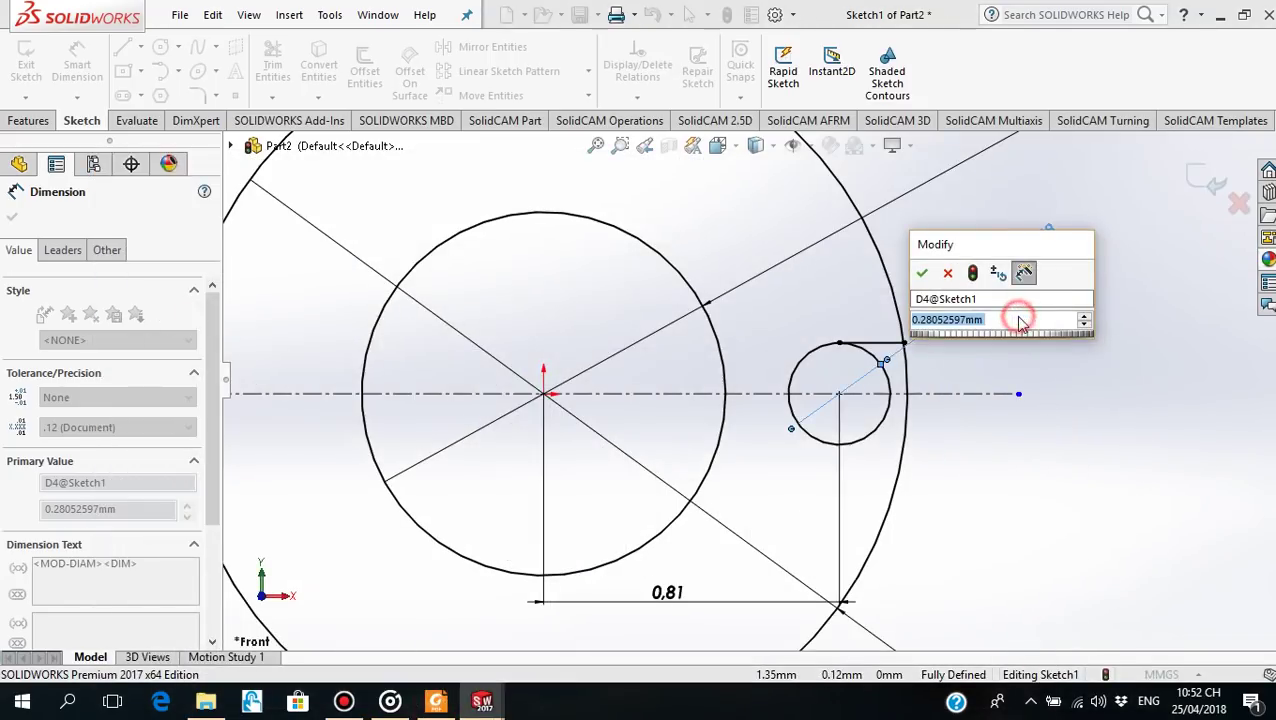
{"action": "type", "text": "0.13"}
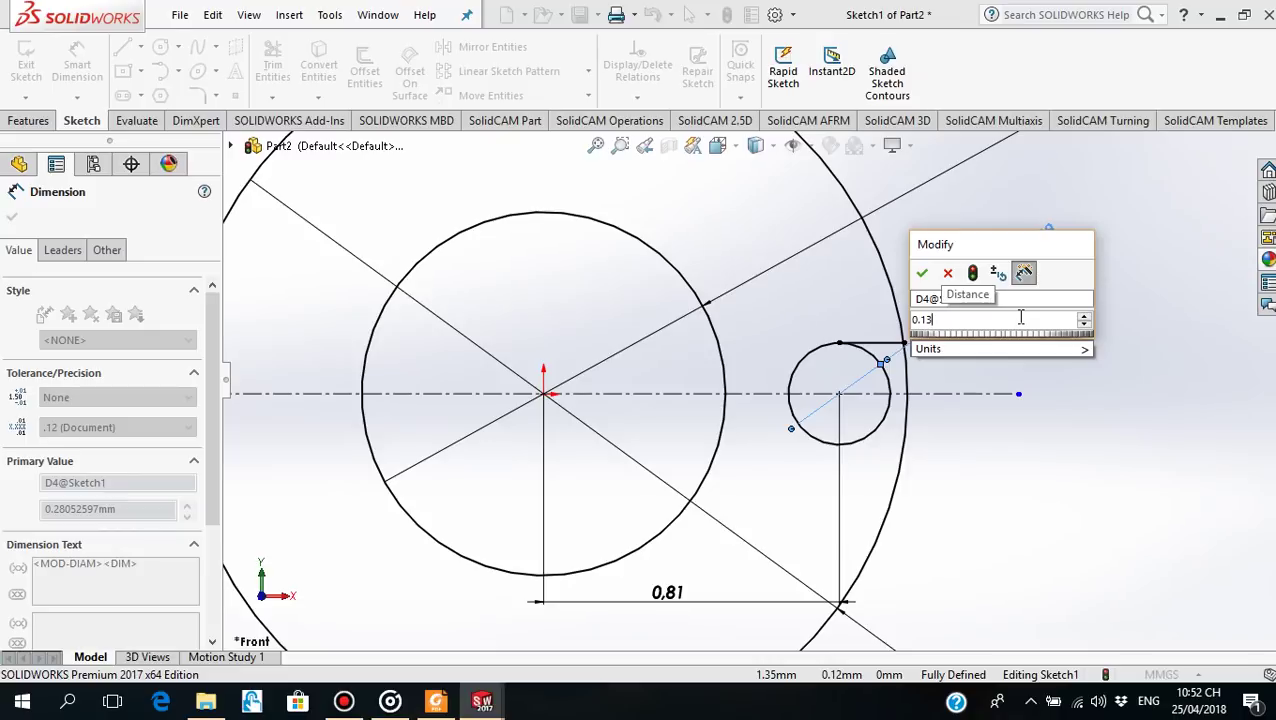
{"action": "type", "text": "*2"}
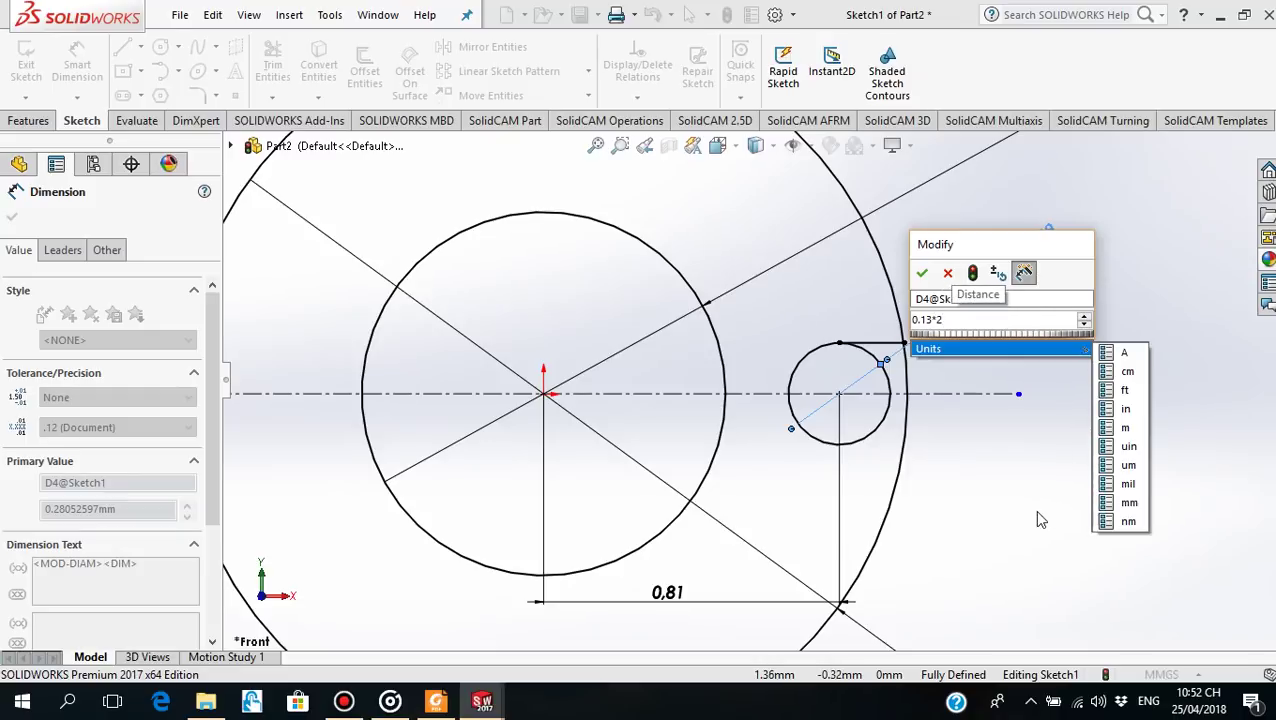
{"action": "left_click", "coordinate": [1036, 319]}
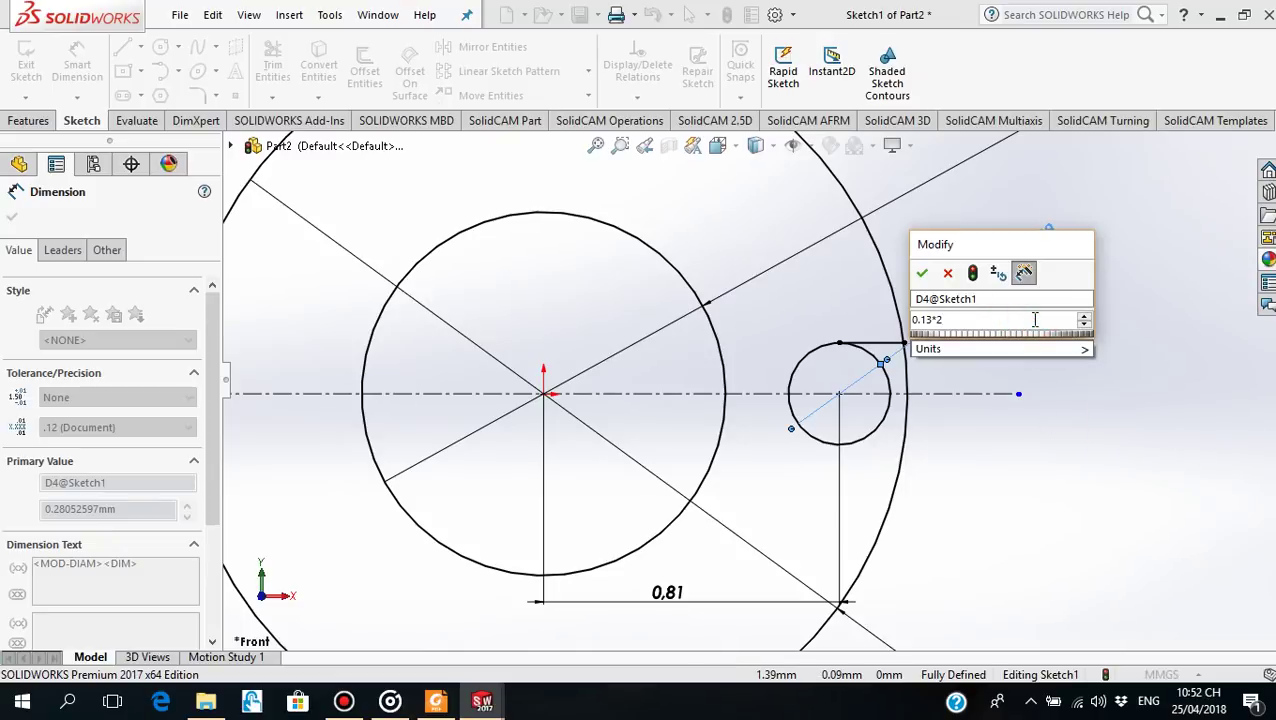
{"action": "key", "text": "Return"}
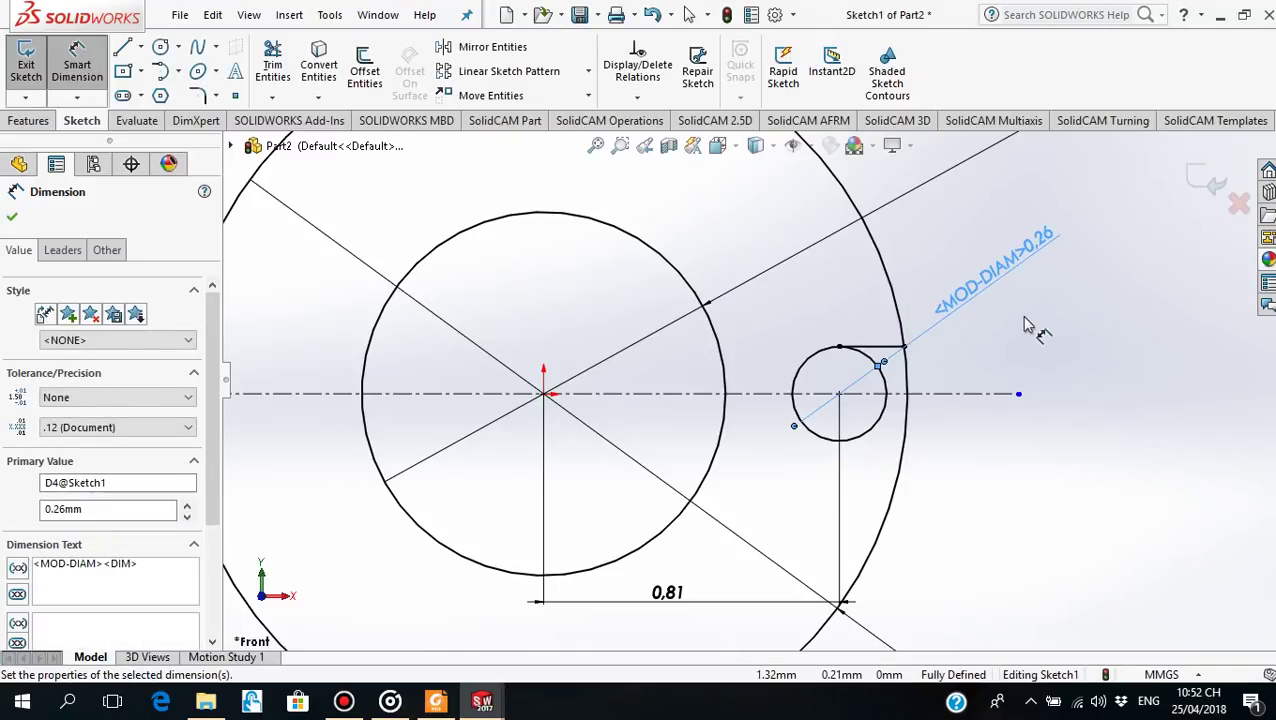
{"action": "left_click", "coordinate": [12, 218]}
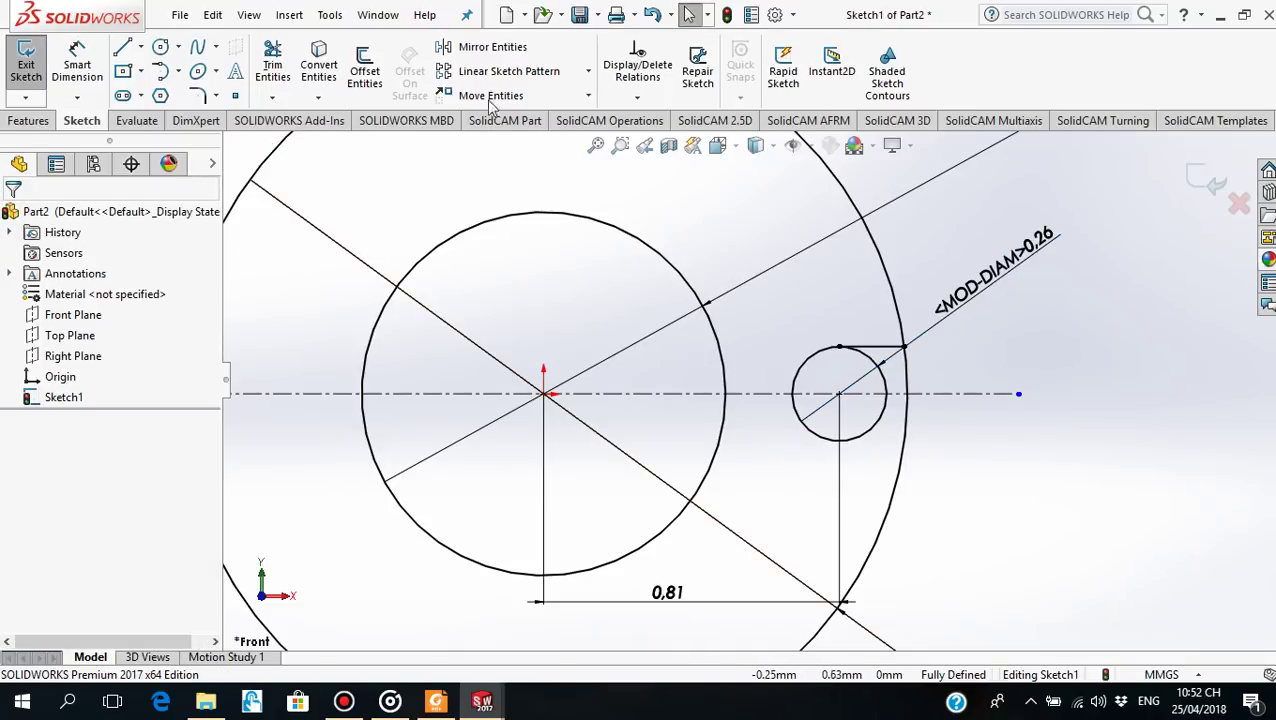
Mirror the short top line about the horizontal centerline to copy it below
{"action": "left_click", "coordinate": [492, 47]}
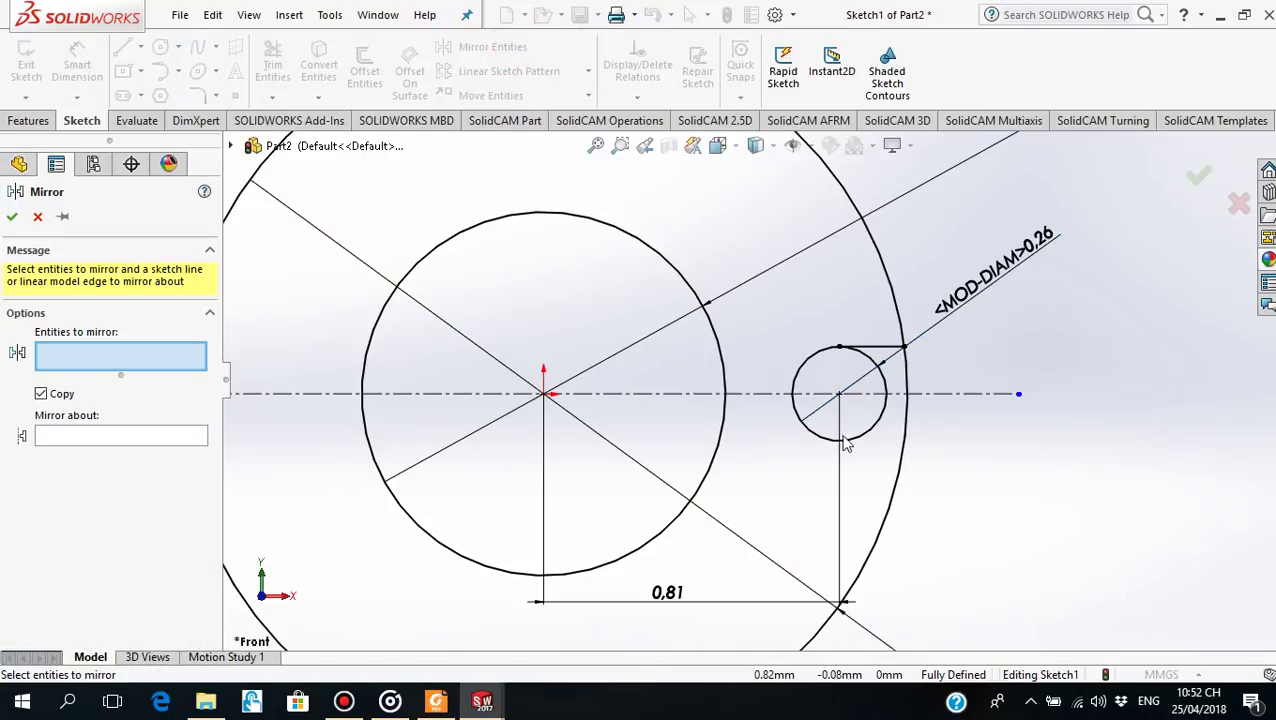
{"action": "left_click", "coordinate": [868, 347]}
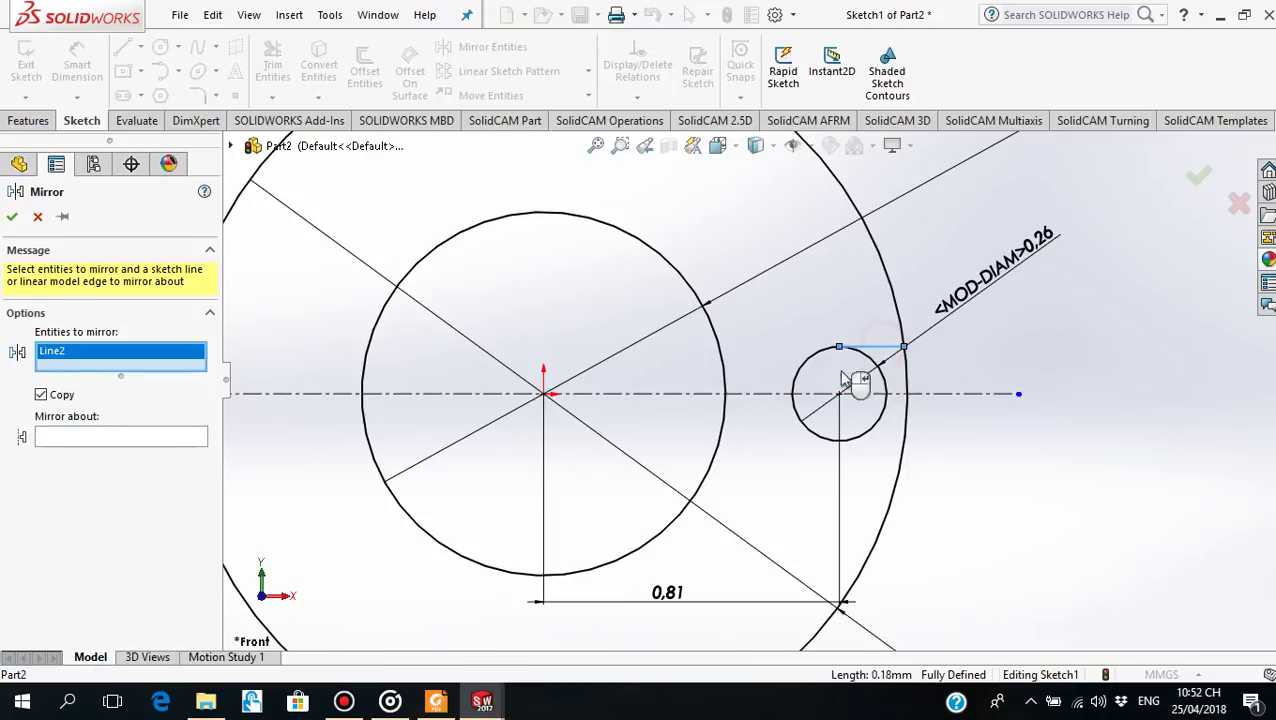
{"action": "left_click", "coordinate": [180, 440]}
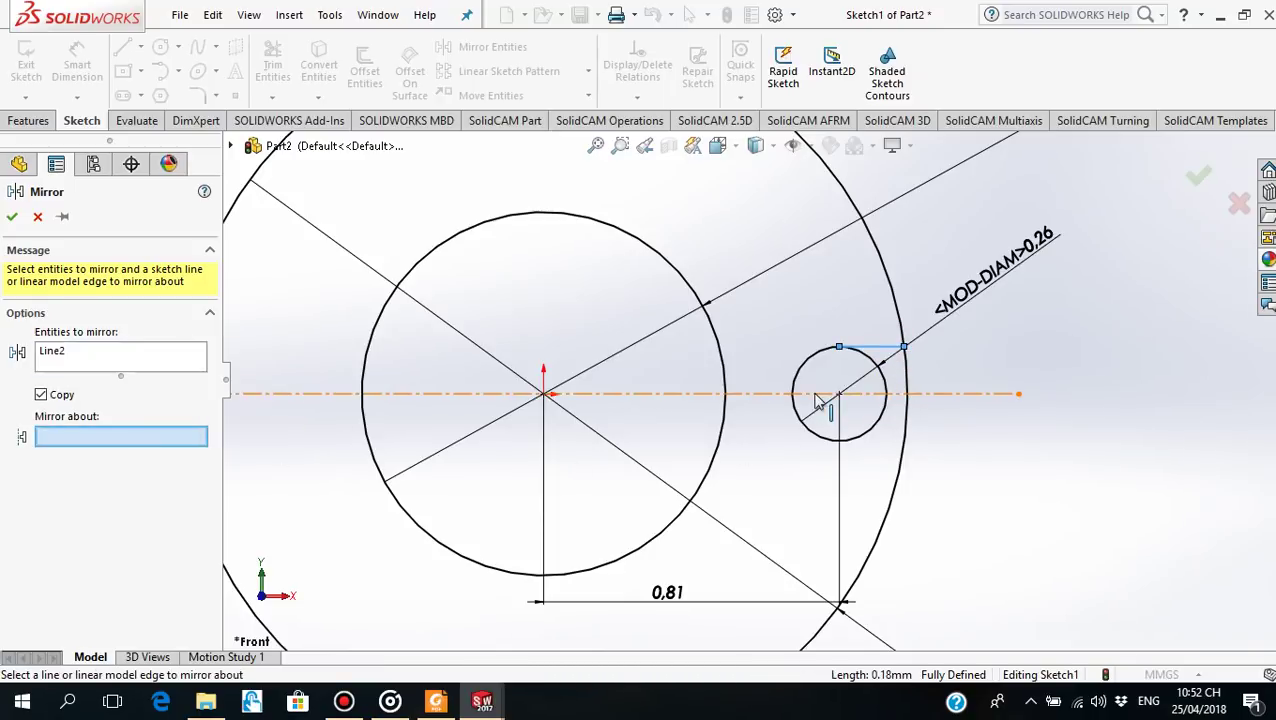
{"action": "left_click", "coordinate": [822, 394]}
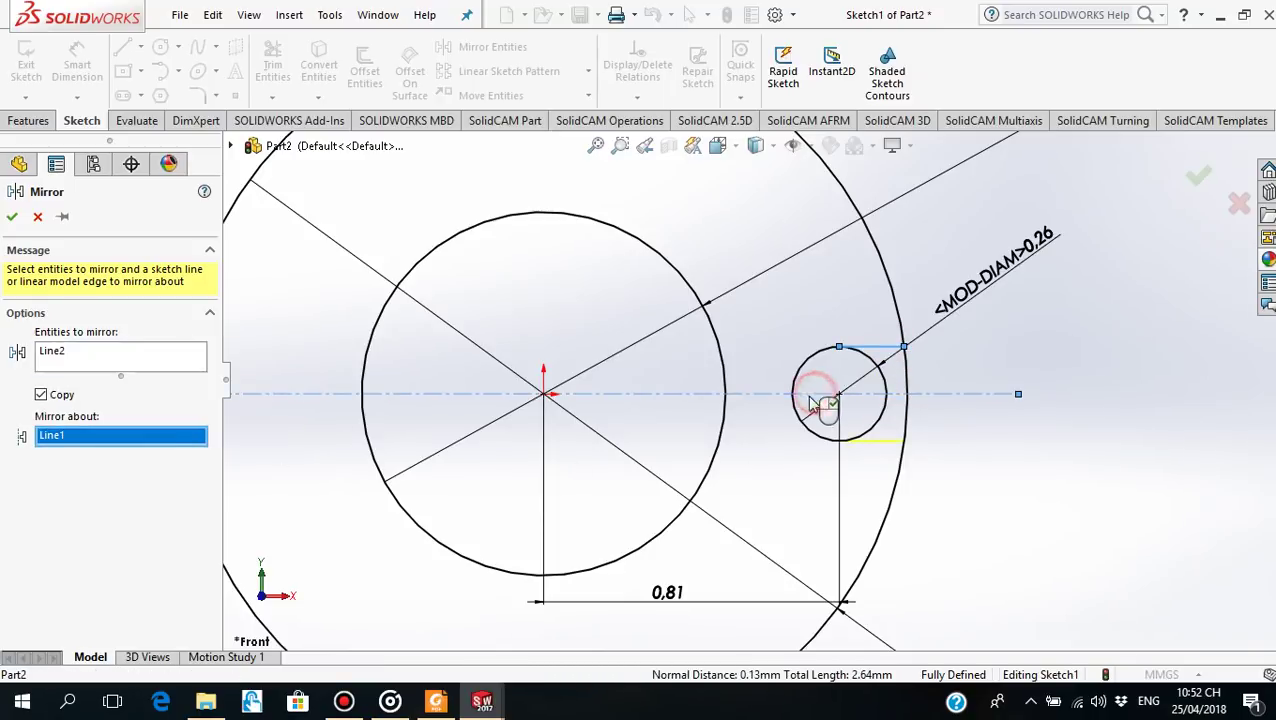
{"action": "left_click", "coordinate": [12, 218]}
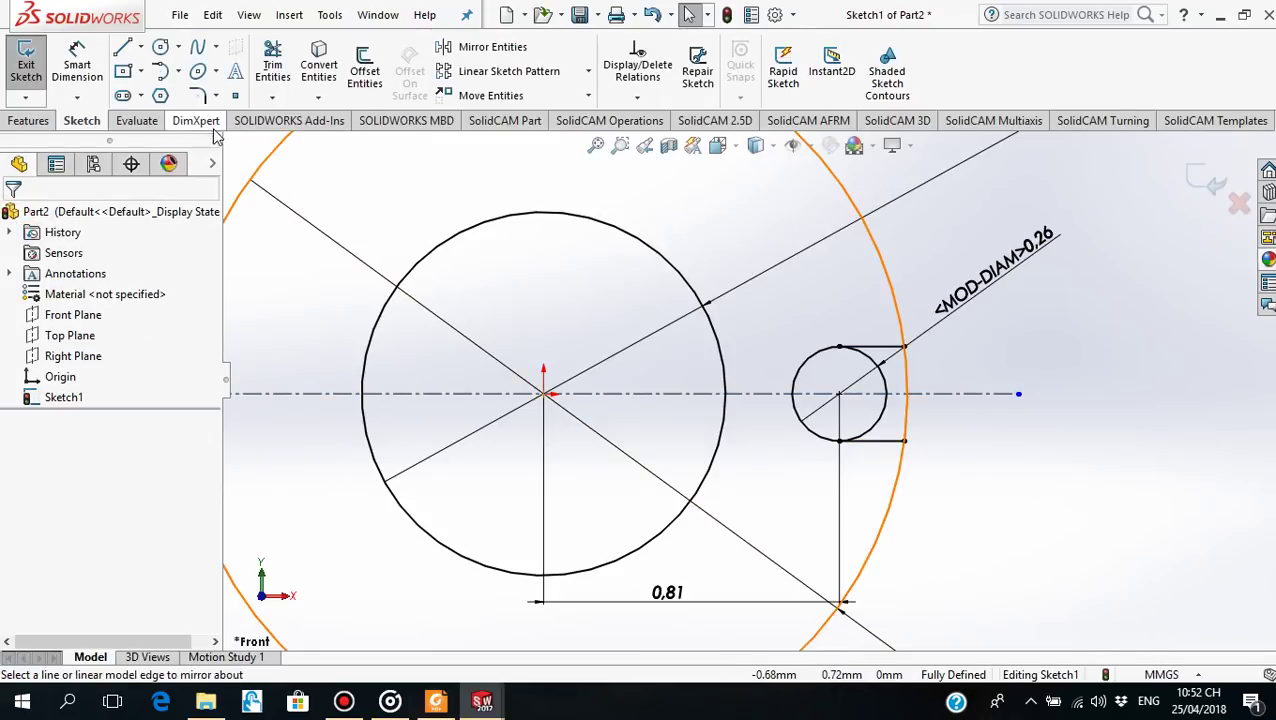
Power-trim away the small circle's right arc, leaving a U-shaped slot end
{"action": "left_click", "coordinate": [272, 66]}
{"action": "left_click_drag", "start_coordinate": [888, 436], "coordinate": [880, 382]}
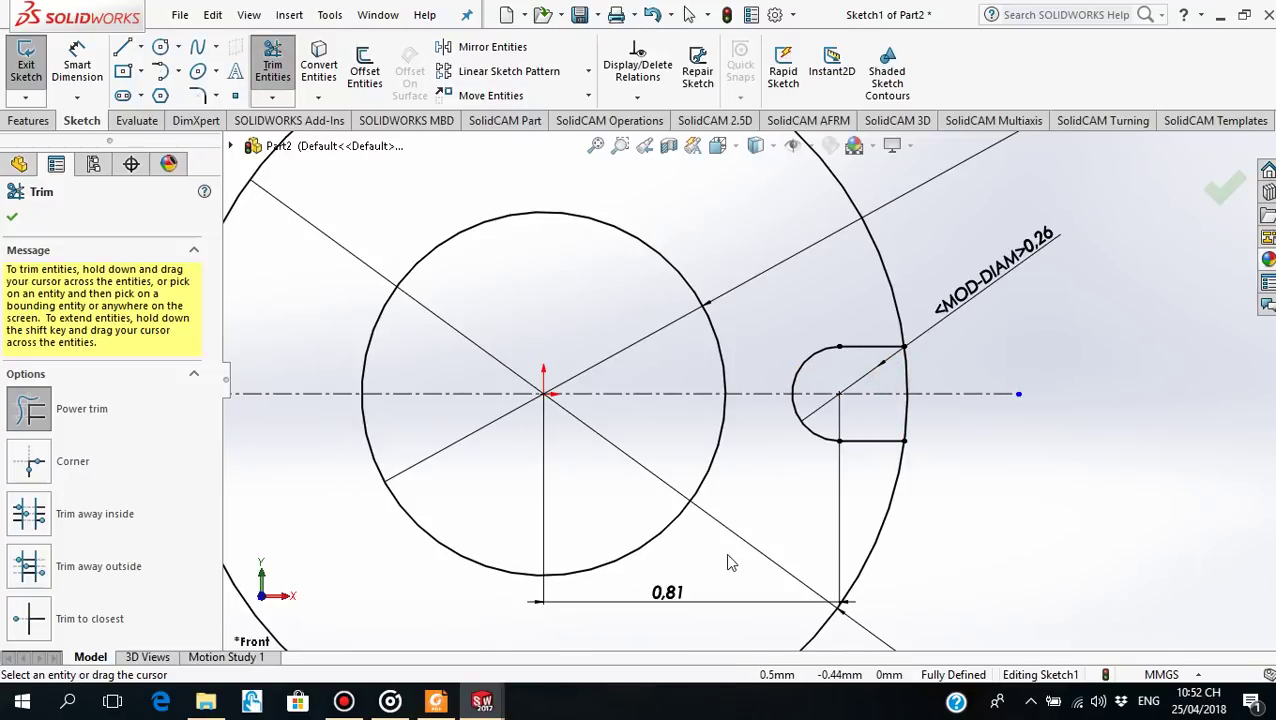
{"action": "scroll", "coordinate": [655, 425], "scroll_direction": "up", "scroll_amount": 2}
{"action": "scroll", "coordinate": [607, 390], "scroll_direction": "up", "scroll_amount": 2}
{"action": "key", "text": "f"}
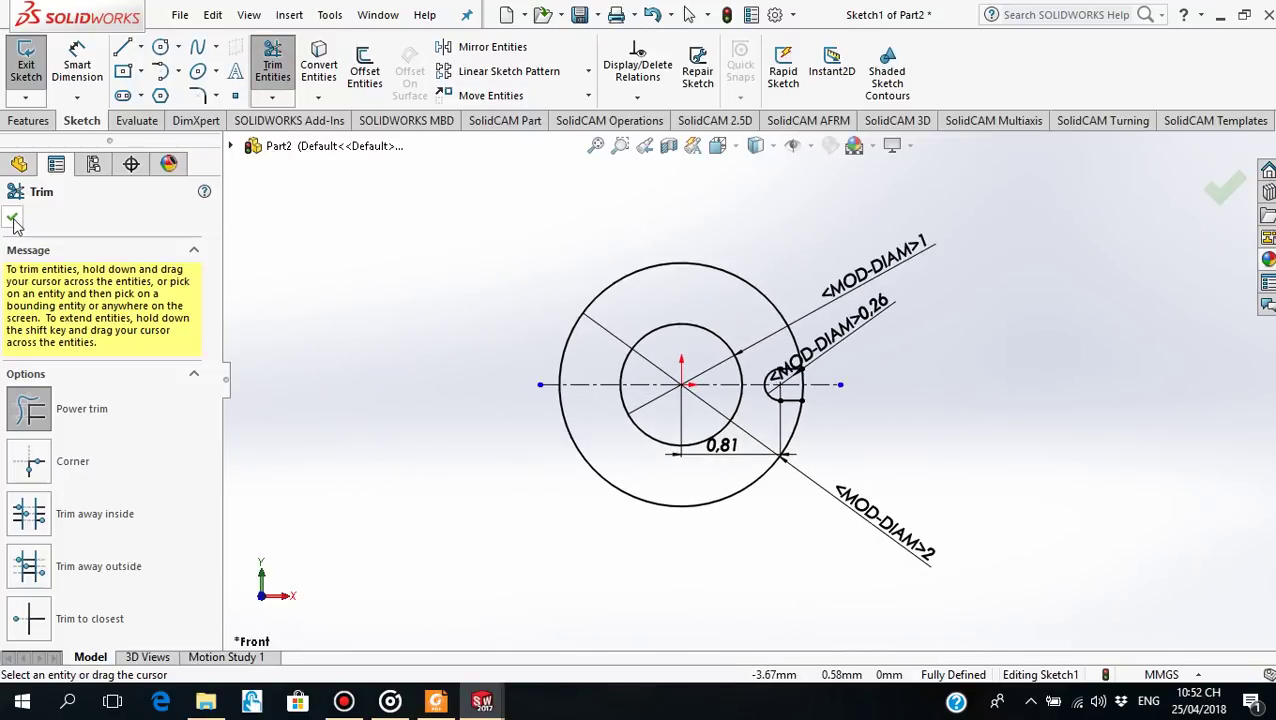
{"action": "left_click", "coordinate": [13, 220]}
{"action": "scroll", "coordinate": [740, 398], "scroll_direction": "down", "scroll_amount": 1}
{"action": "scroll", "coordinate": [805, 385], "scroll_direction": "down", "scroll_amount": 2}
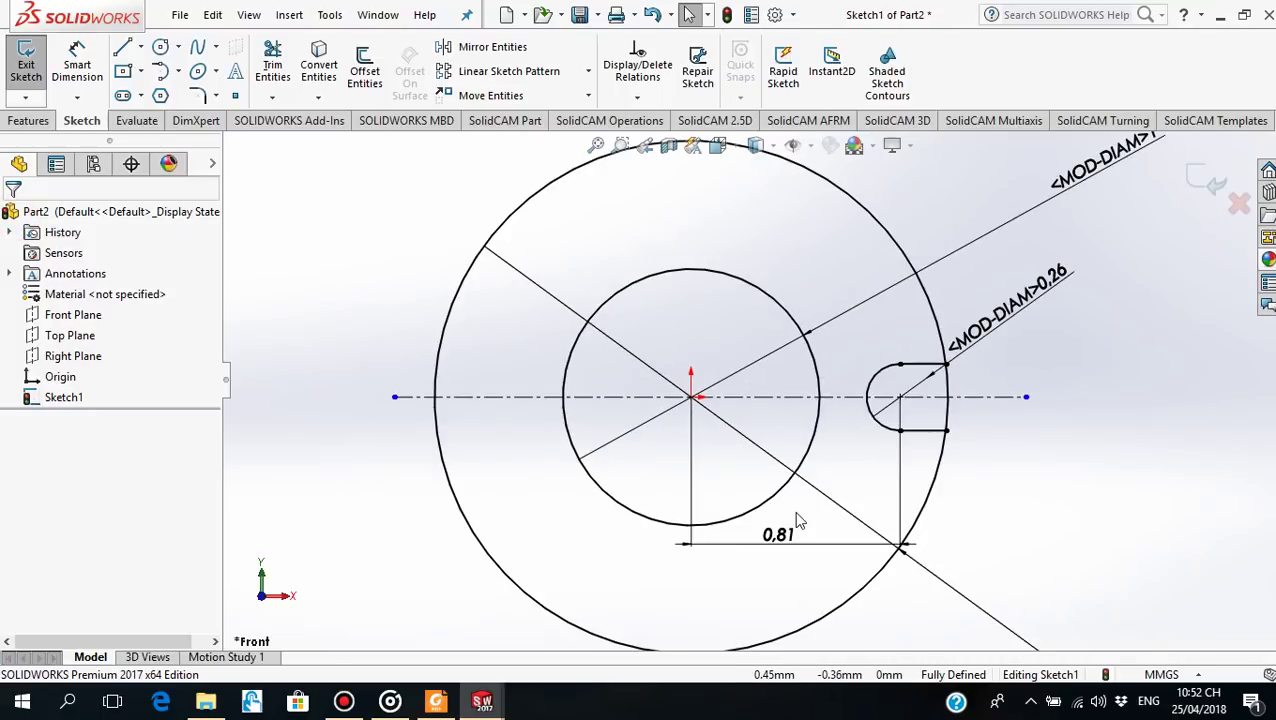
{"action": "scroll", "coordinate": [803, 550], "scroll_direction": "up", "scroll_amount": 2}
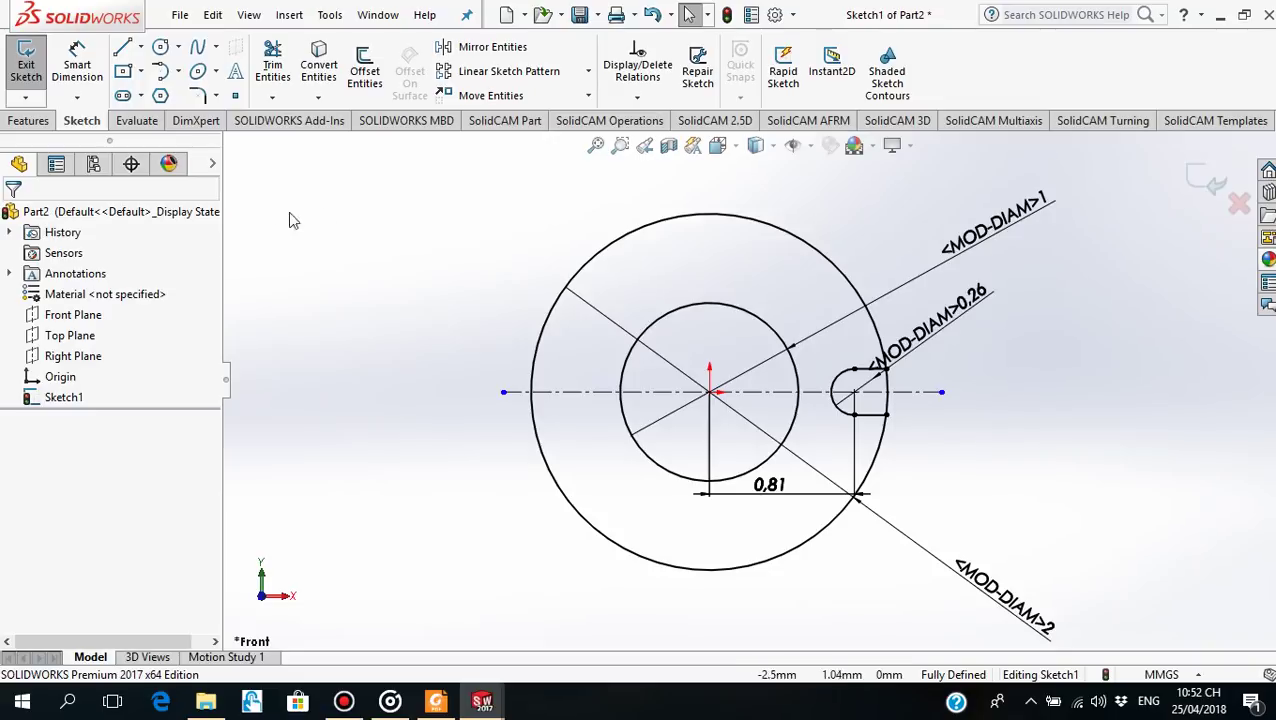
{"action": "left_click", "coordinate": [588, 71]}
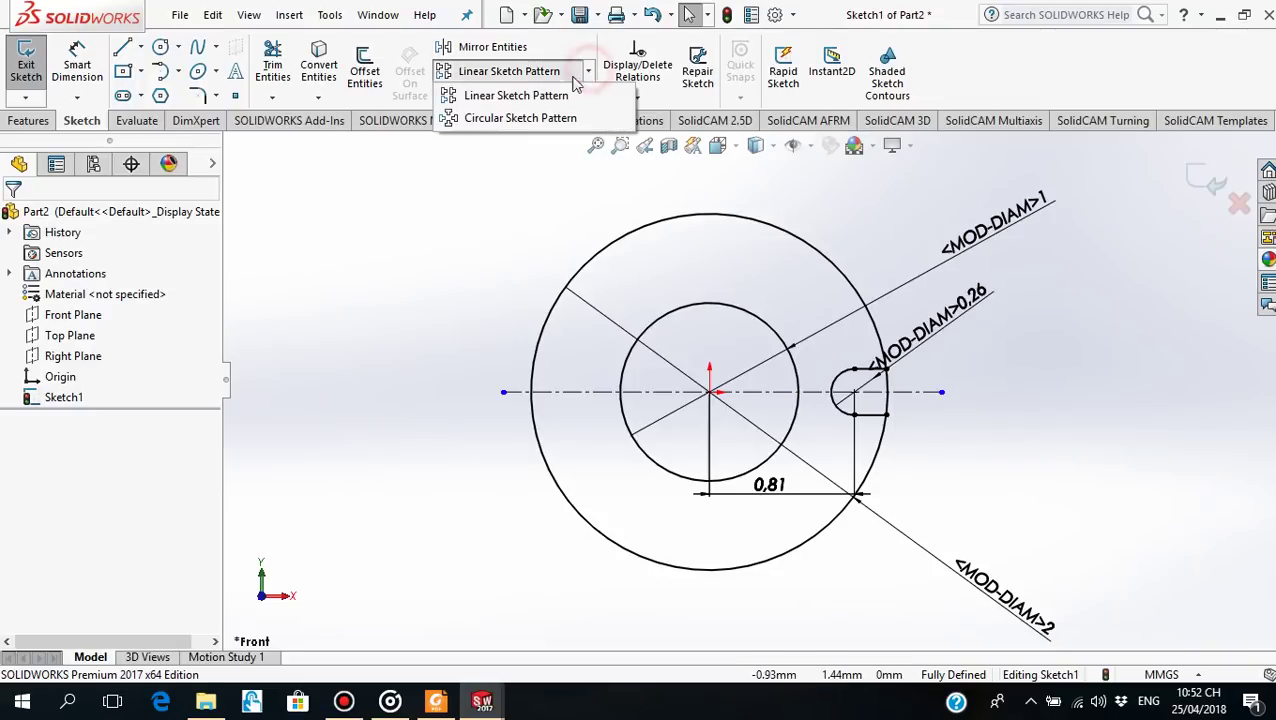
Circular-pattern the slot's two lines and rounded end into 4 copies over 360° about the origin
{"action": "left_click", "coordinate": [520, 119]}
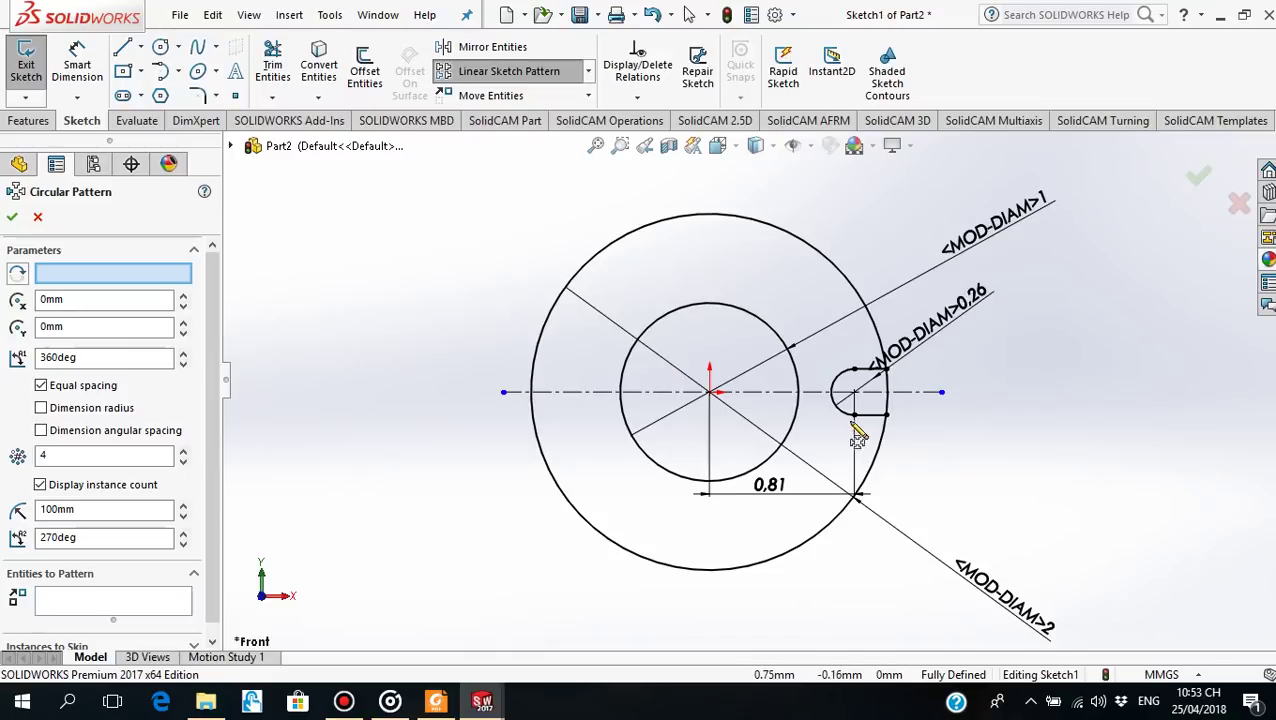
{"action": "left_click", "coordinate": [868, 413]}
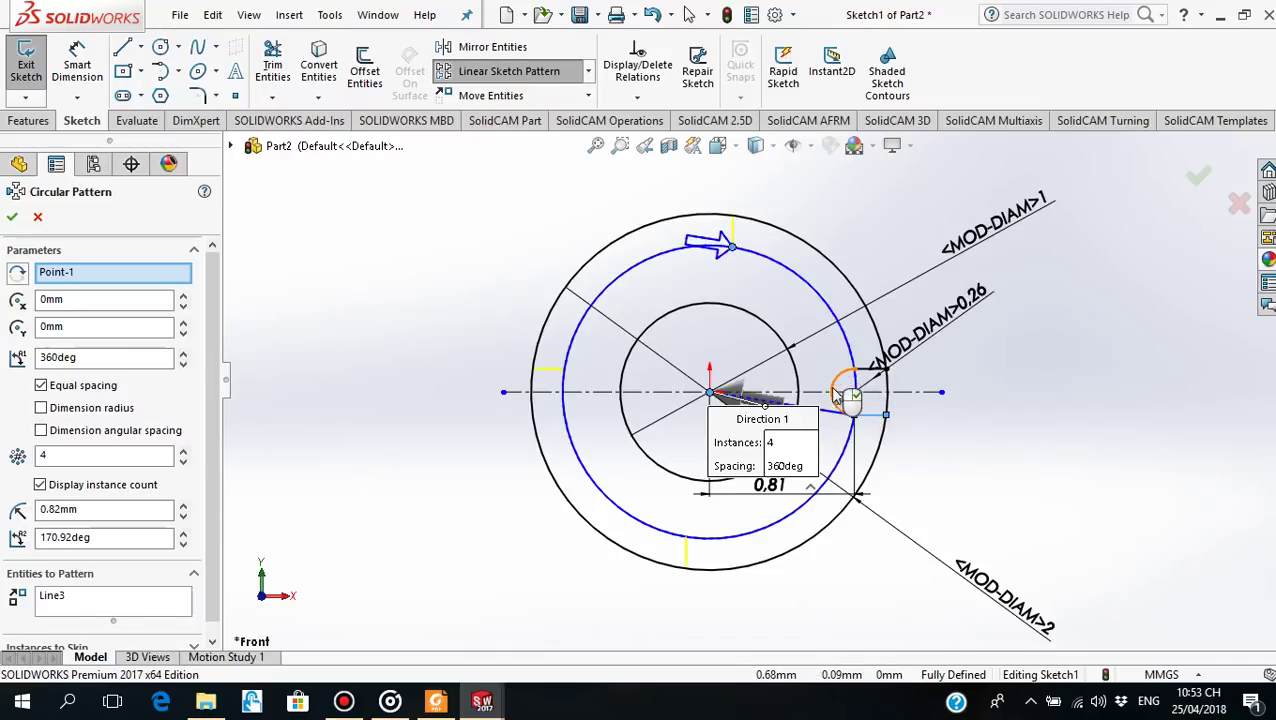
{"action": "left_click", "coordinate": [836, 390]}
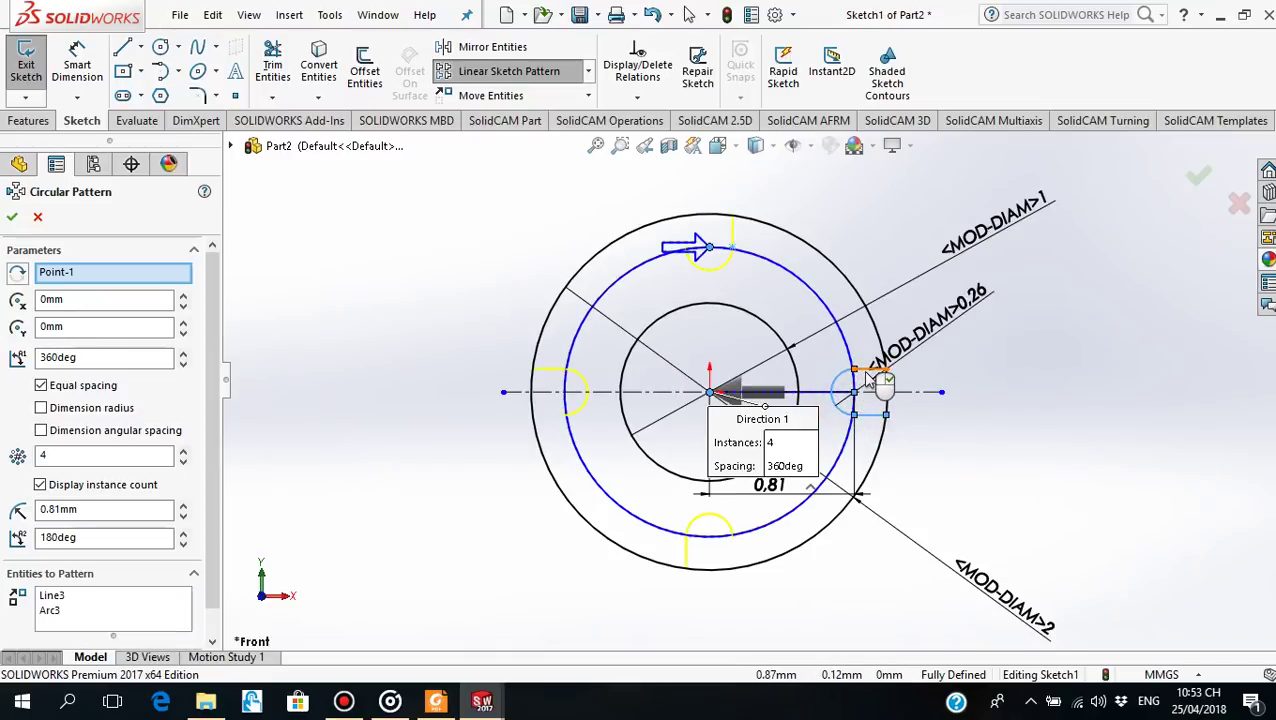
{"action": "left_click", "coordinate": [868, 369]}
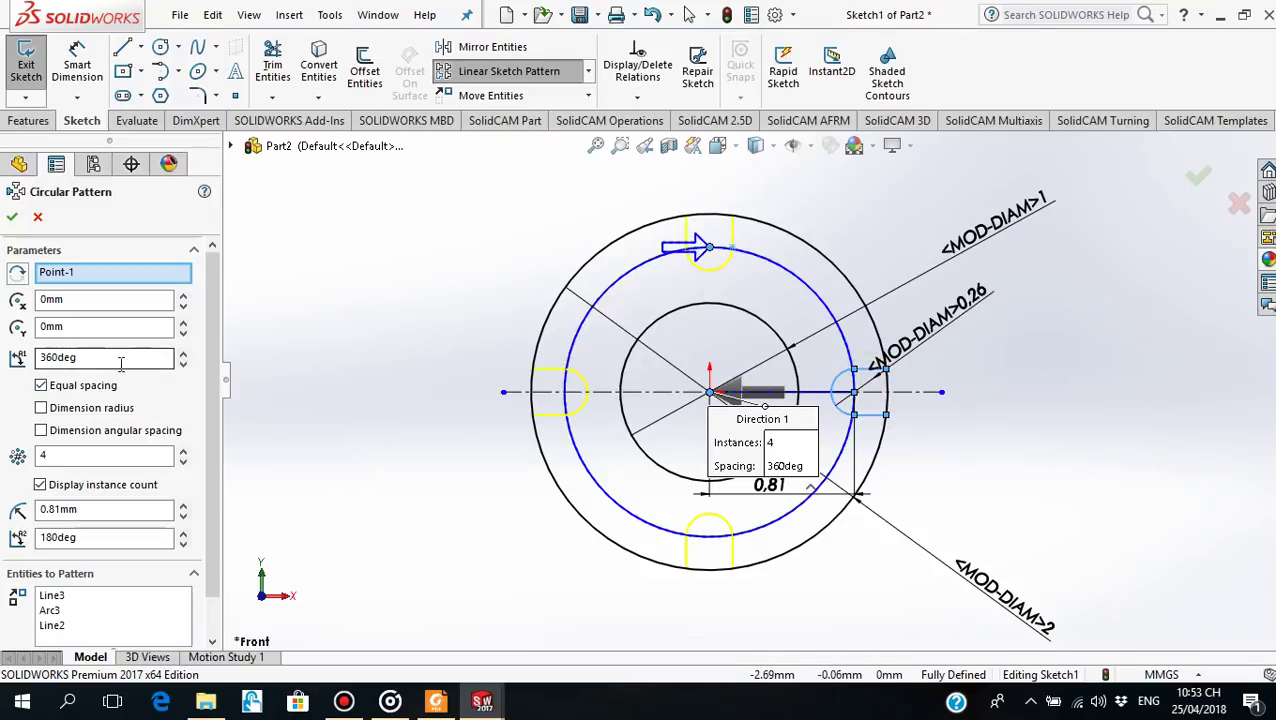
{"action": "left_click", "coordinate": [12, 216]}
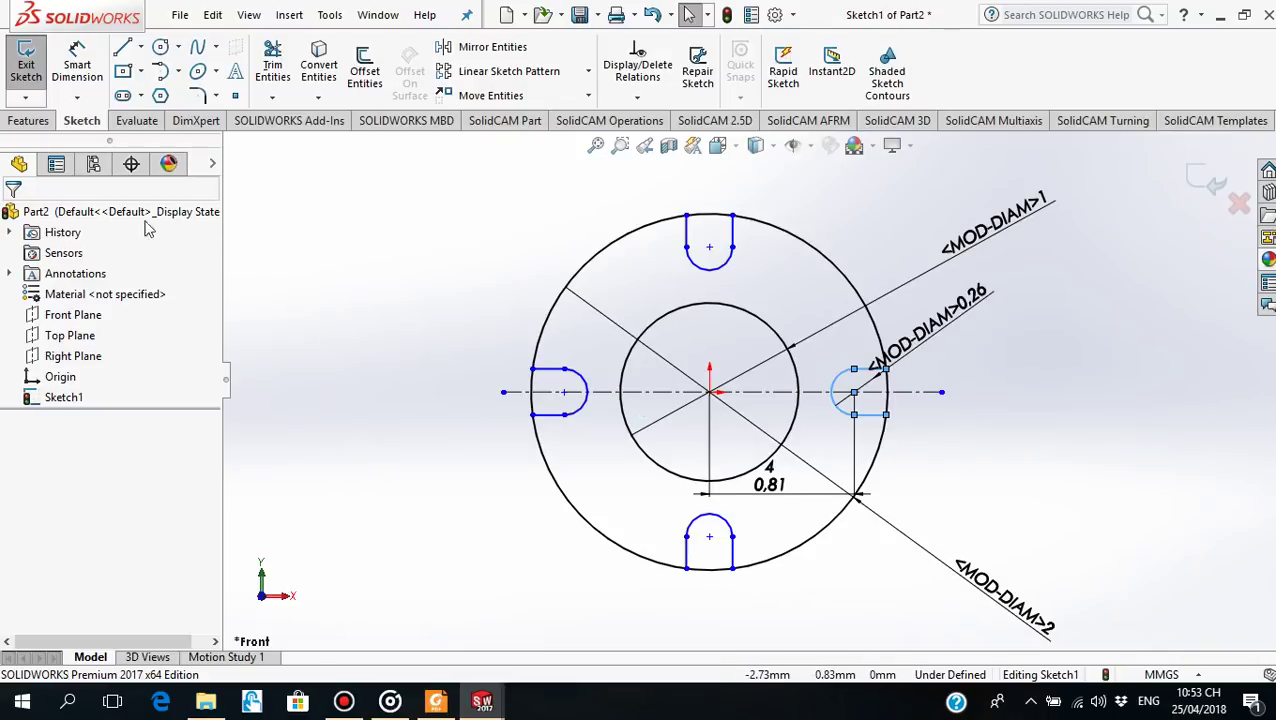
Power-trim the outer circle's arcs across the right, left, top and bottom slots
{"action": "left_click", "coordinate": [455, 352]}
{"action": "left_click", "coordinate": [272, 65]}
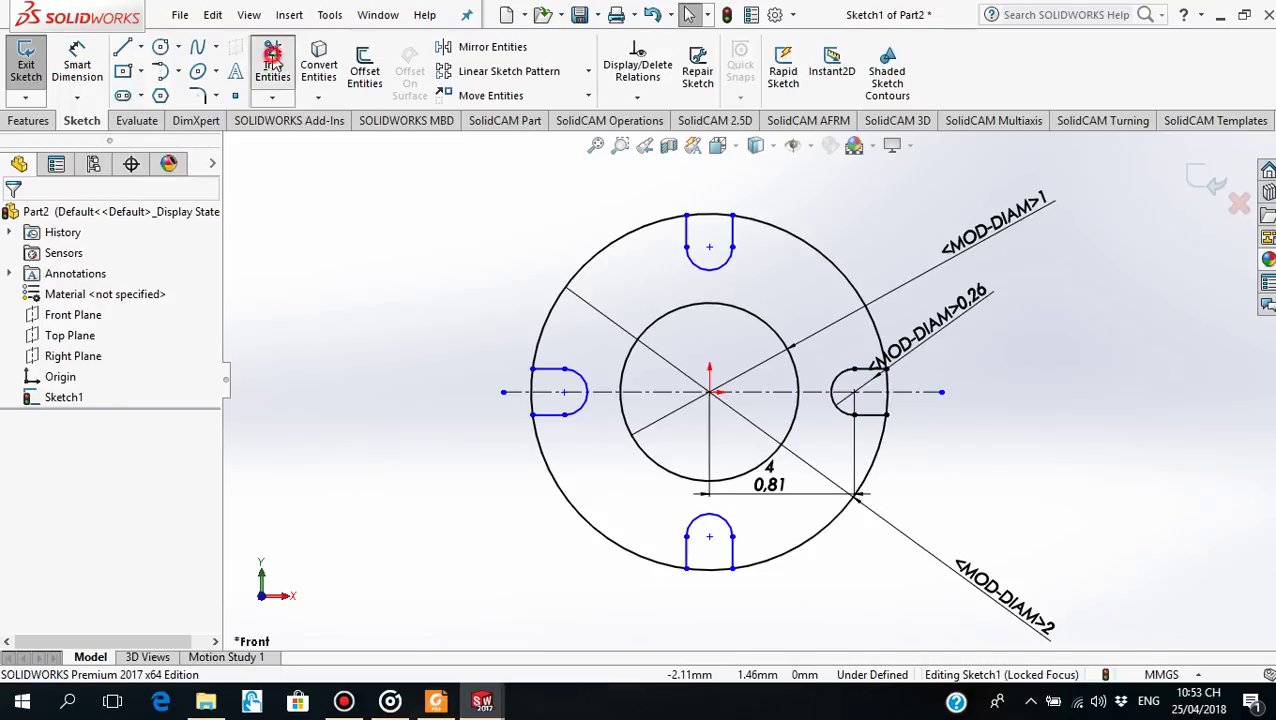
{"action": "scroll", "coordinate": [915, 395], "scroll_direction": "down", "scroll_amount": 3}
{"action": "left_click_drag", "start_coordinate": [871, 380], "coordinate": [845, 418]}
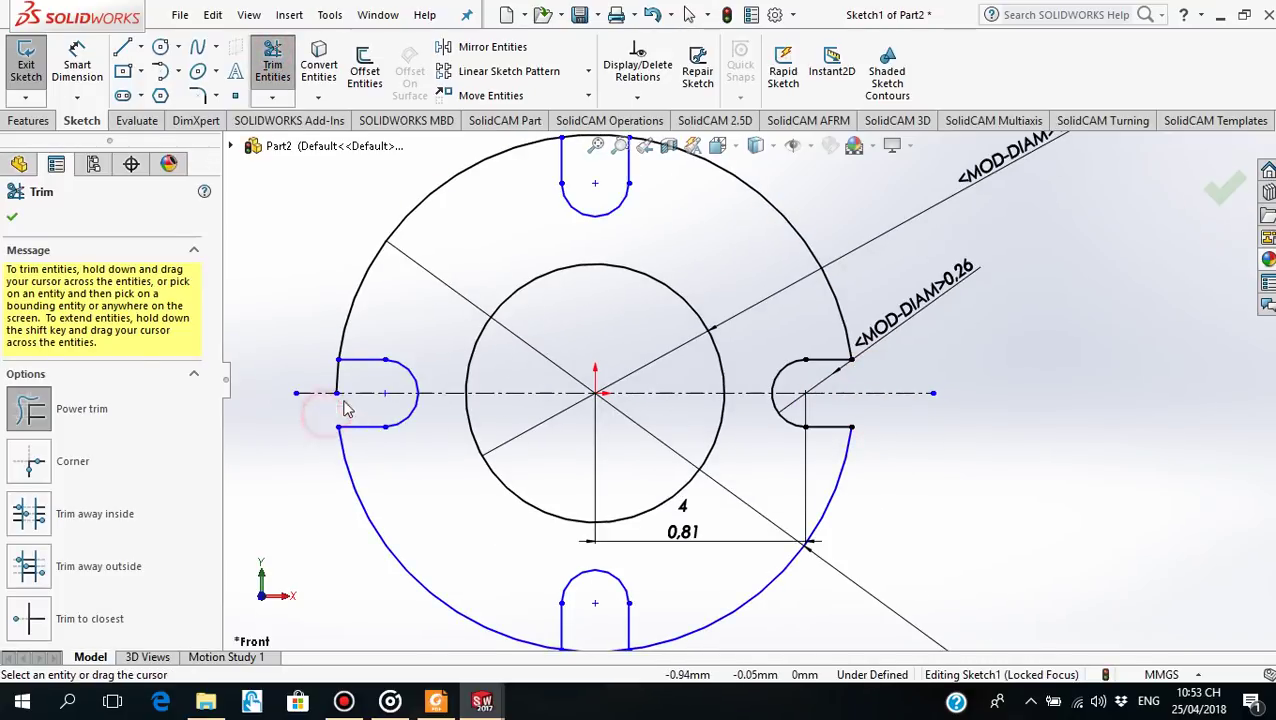
{"action": "left_click_drag", "start_coordinate": [305, 362], "coordinate": [365, 373]}
{"action": "scroll", "coordinate": [594, 190], "scroll_direction": "up", "scroll_amount": 2}
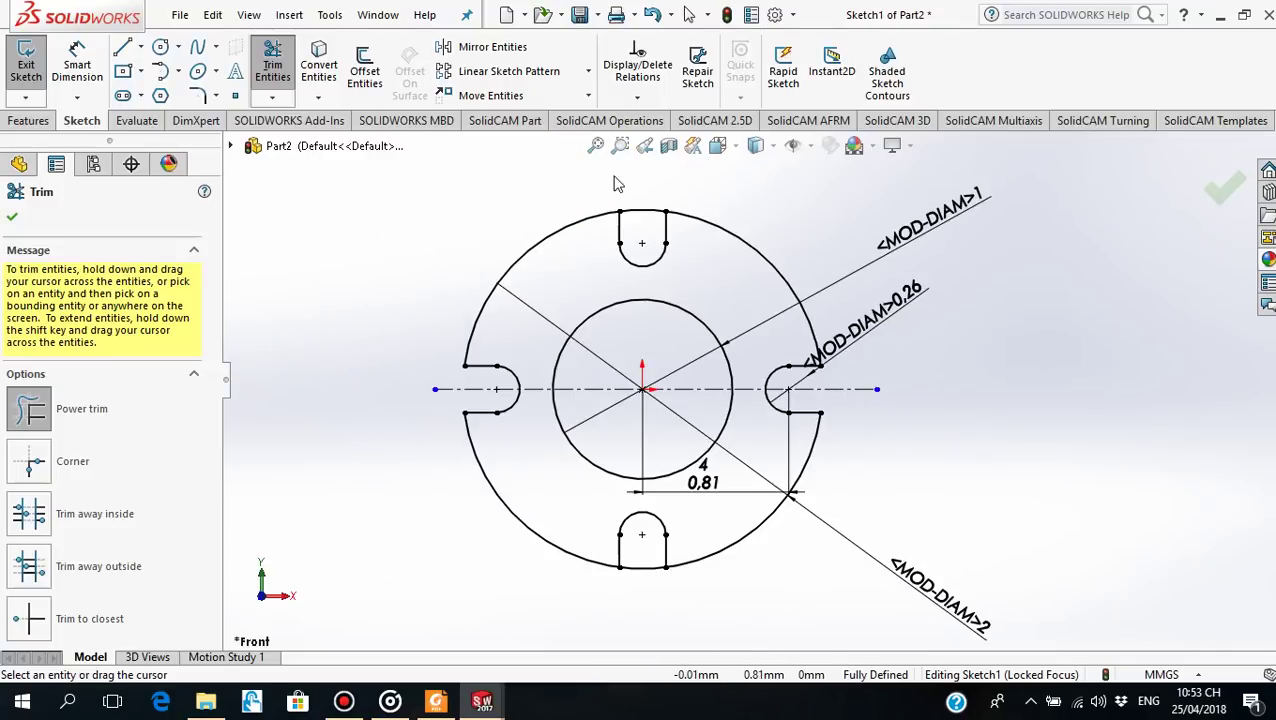
{"action": "left_click_drag", "start_coordinate": [621, 183], "coordinate": [650, 228]}
{"action": "left_click_drag", "start_coordinate": [650, 600], "coordinate": [645, 580]}
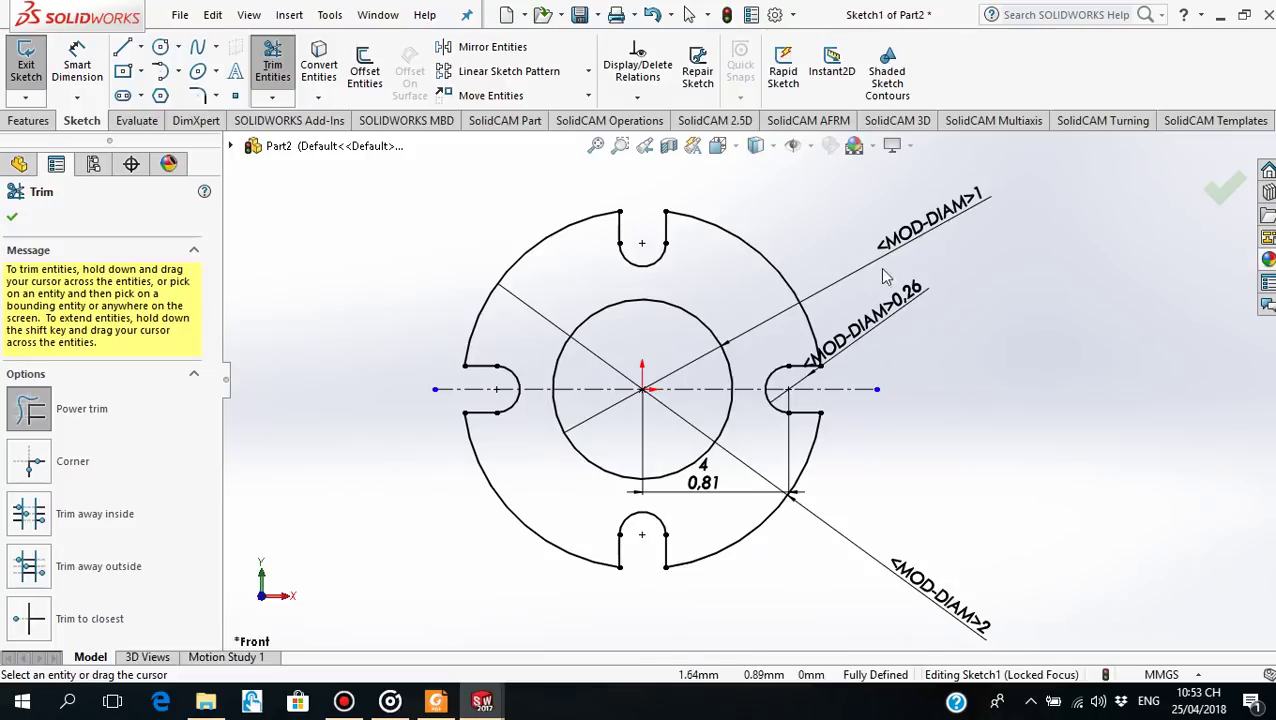
{"action": "left_click", "coordinate": [12, 220]}
{"action": "left_click", "coordinate": [436, 700]}
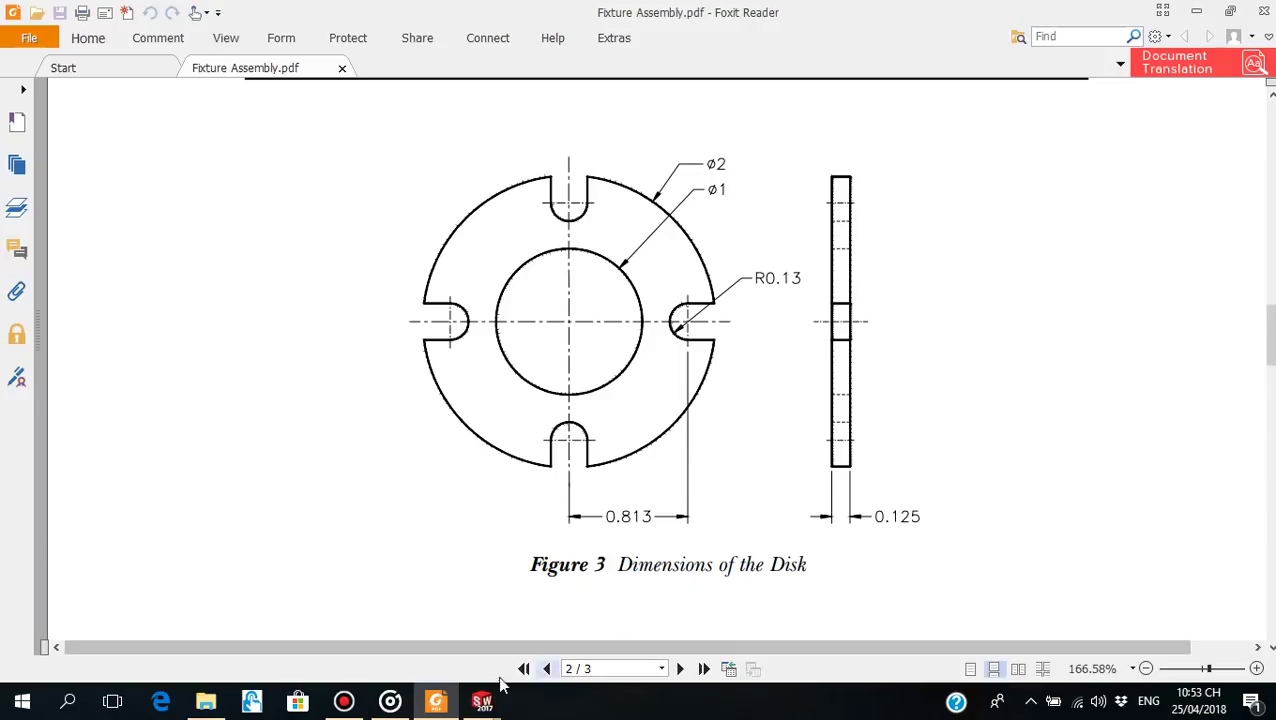
{"action": "left_click", "coordinate": [434, 704]}
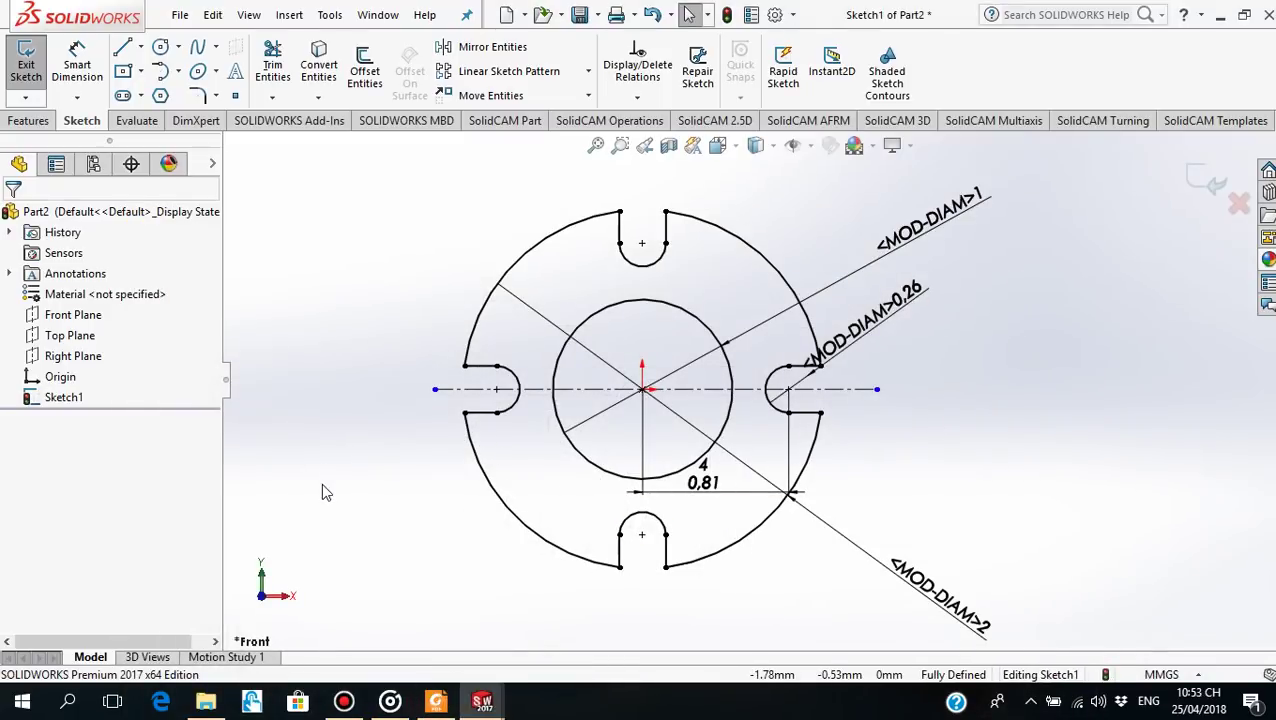
Extrude the slotted disk sketch to a blind depth of 0.125, creating Boss-Extrude1
{"action": "left_click", "coordinate": [29, 120]}
{"action": "left_click", "coordinate": [38, 72]}
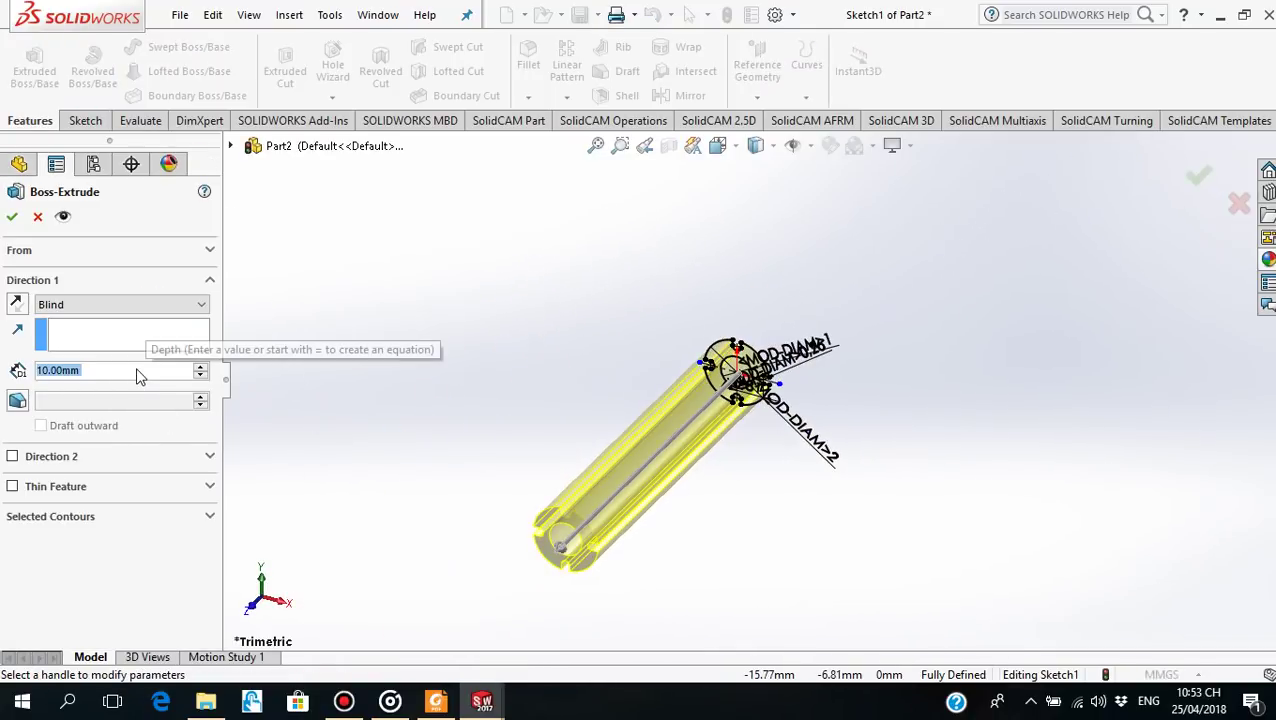
{"action": "type", "text": "0.1"}
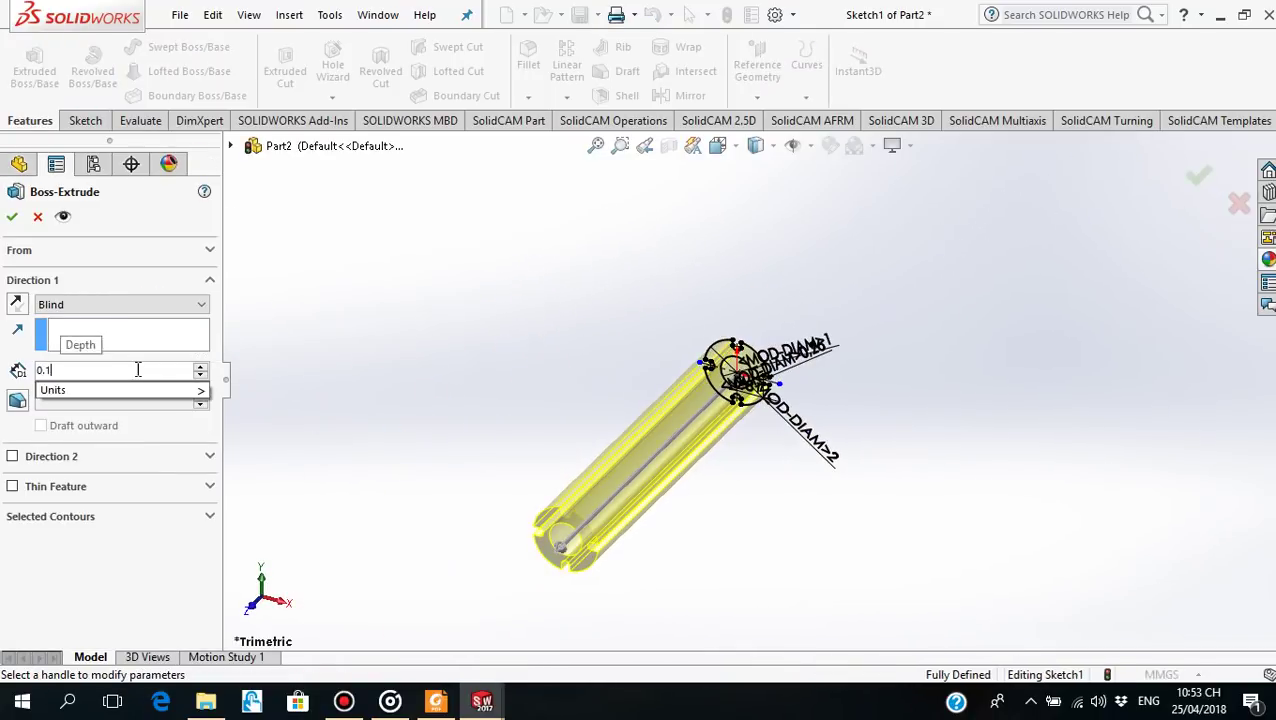
{"action": "type", "text": "25"}
{"action": "key", "text": "Return"}
{"action": "middle_click_drag", "start_coordinate": [596, 350], "coordinate": [726, 490]}
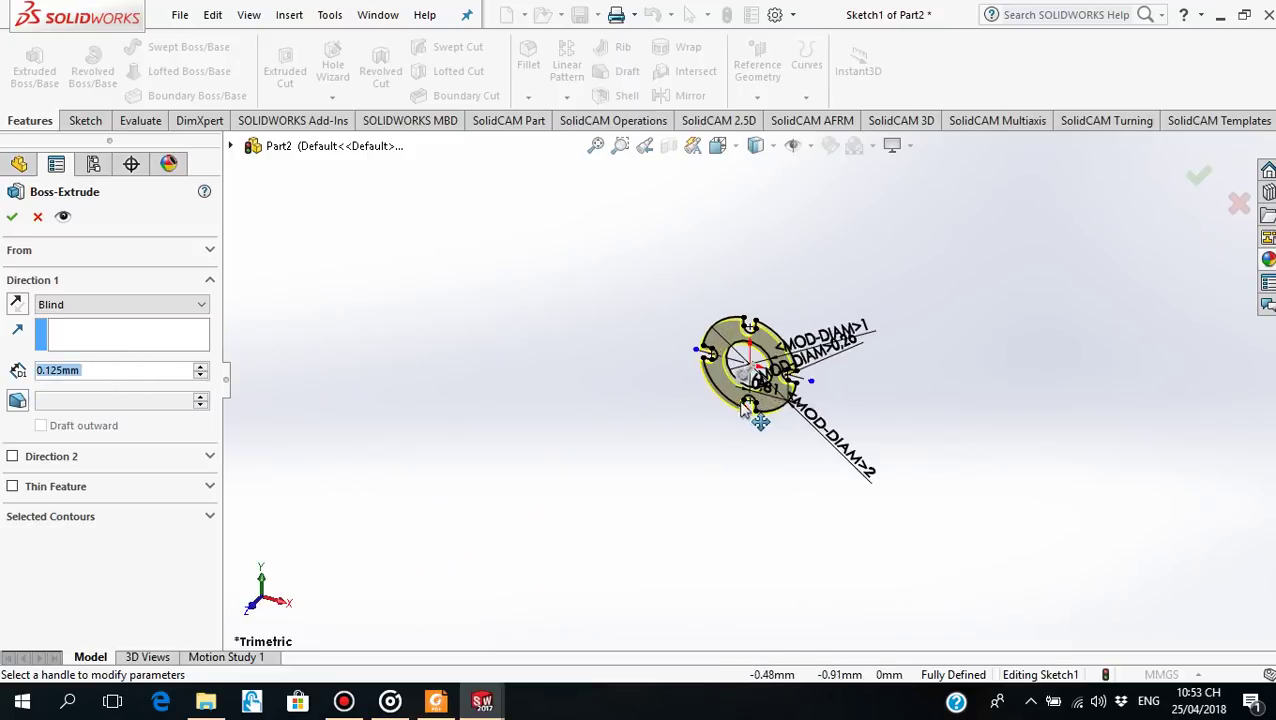
{"action": "middle_click_drag", "start_coordinate": [772, 360], "coordinate": [531, 402]}
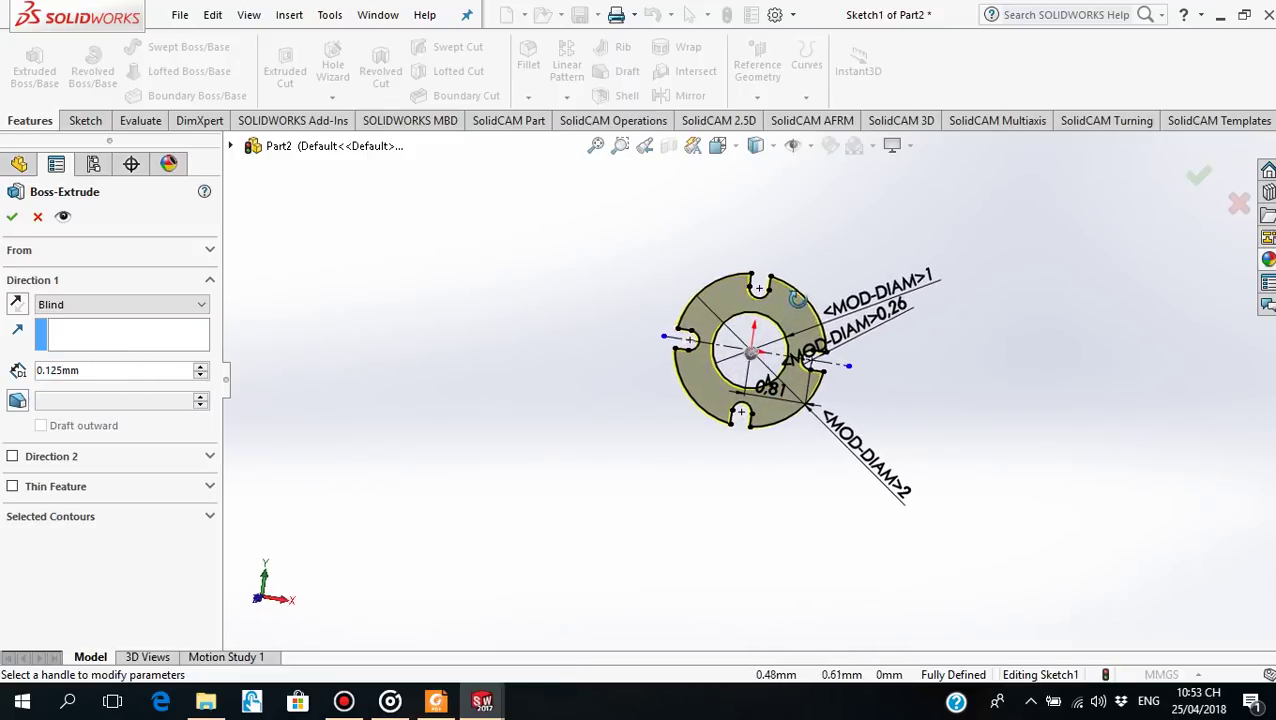
{"action": "left_click", "coordinate": [13, 217]}
{"action": "mouse_move", "coordinate": [651, 355]}
{"action": "middle_mouse_down"}
{"action": "mouse_move", "coordinate": [805, 388]}
{"action": "mouse_move", "coordinate": [865, 290]}
{"action": "mouse_move", "coordinate": [895, 277]}
{"action": "middle_mouse_up"}
Save the disk part as Part2 in BT4_SW, then bring back the Figure 3 PDF
{"action": "scroll", "coordinate": [895, 277], "scroll_direction": "down", "scroll_amount": 2}
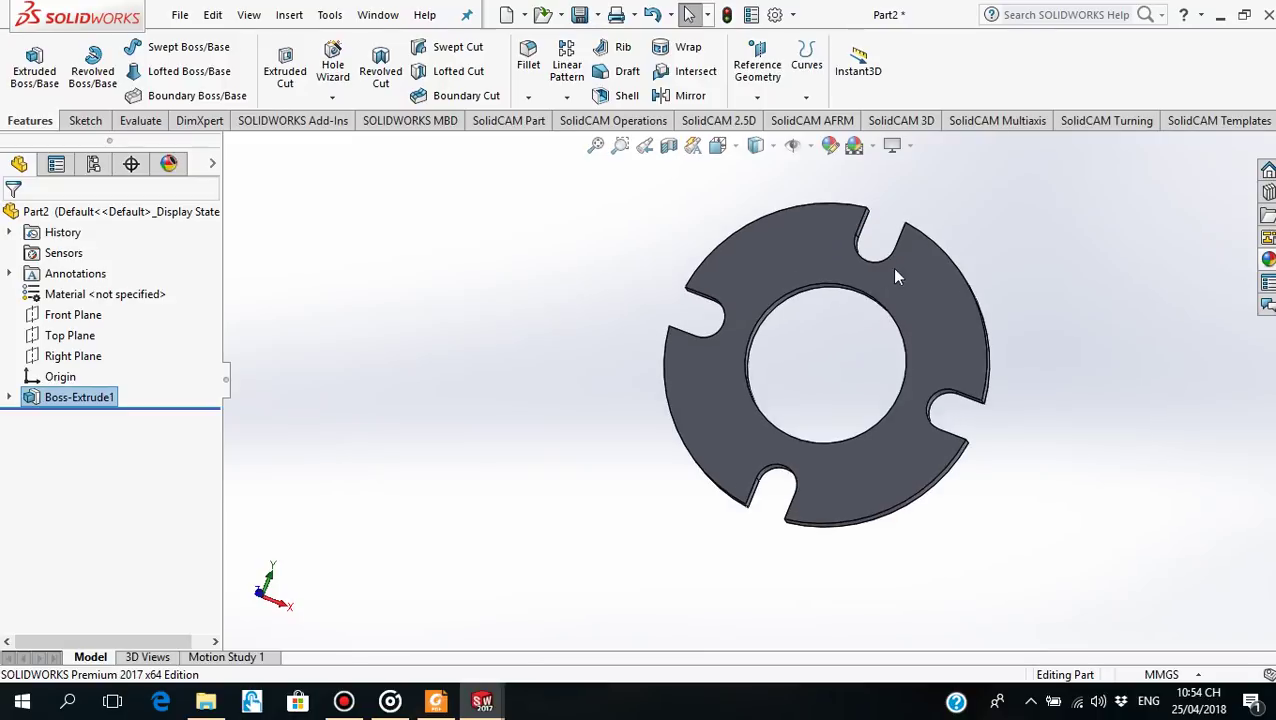
{"action": "scroll", "coordinate": [973, 224], "scroll_direction": "up", "scroll_amount": 2}
{"action": "scroll", "coordinate": [953, 256], "scroll_direction": "down", "scroll_amount": 3}
{"action": "scroll", "coordinate": [900, 300], "scroll_direction": "down", "scroll_amount": 2}
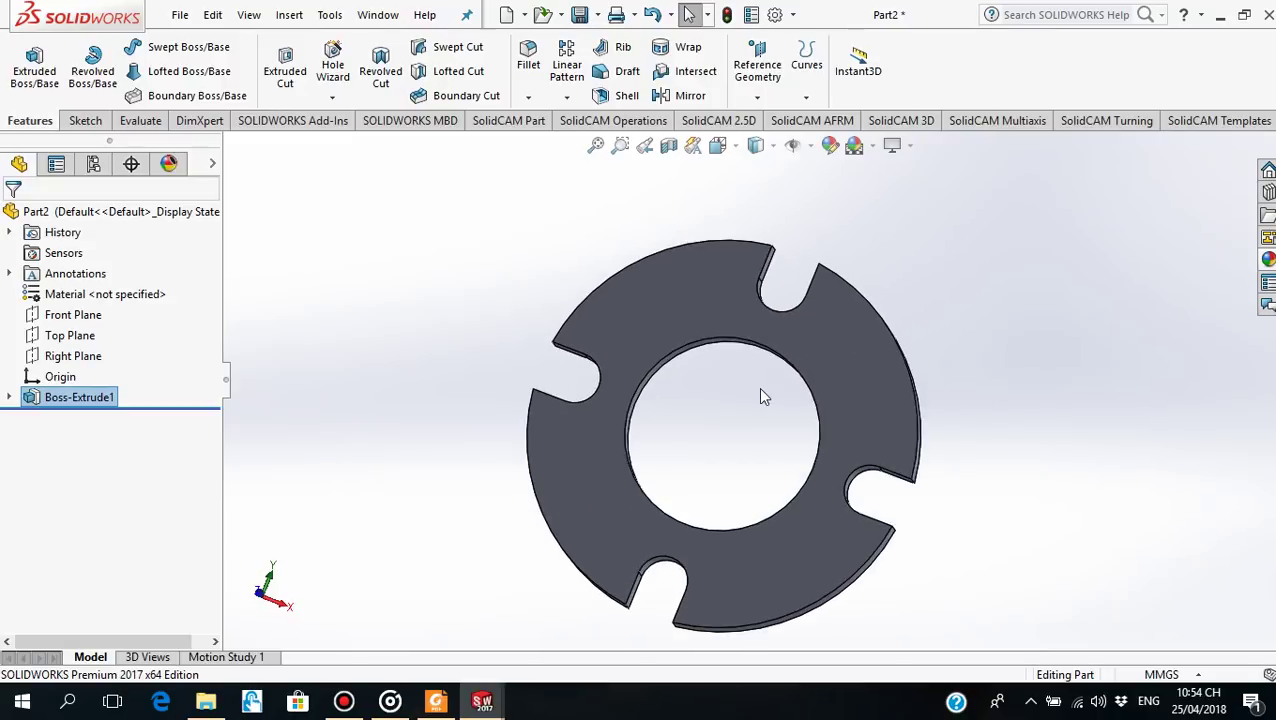
{"action": "middle_click_drag", "start_coordinate": [760, 397], "coordinate": [718, 421]}
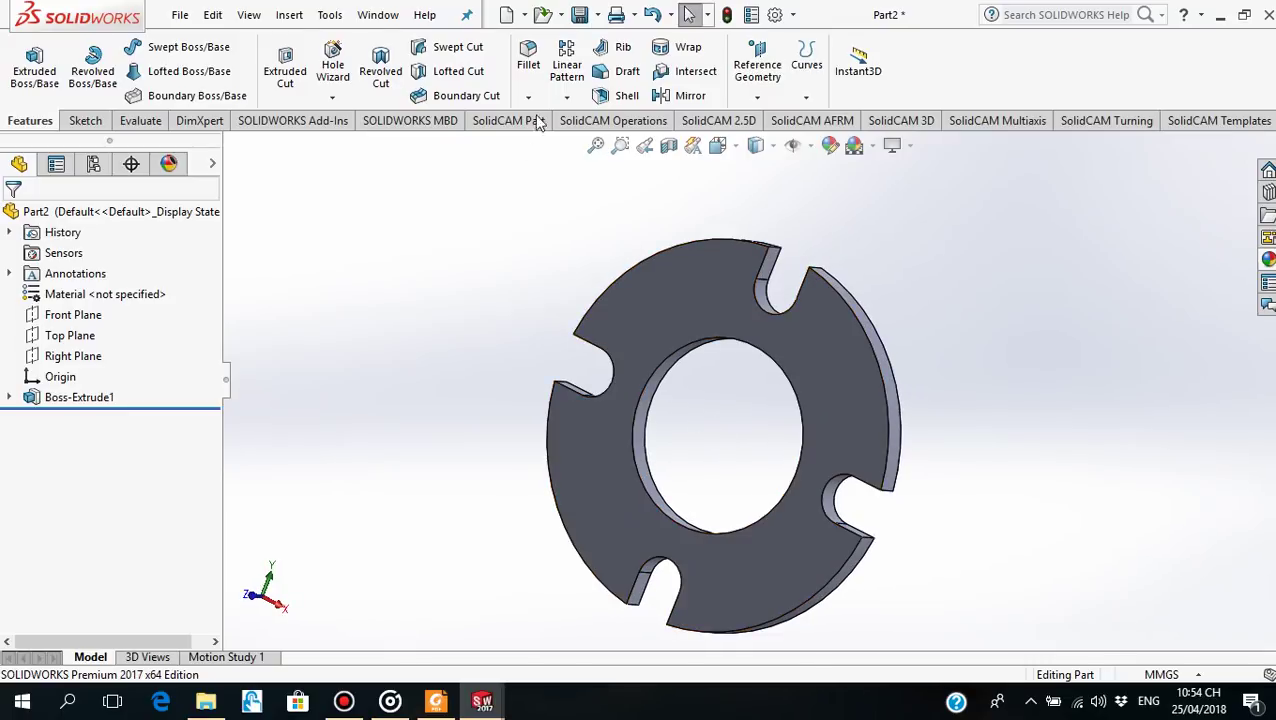
{"action": "left_click", "coordinate": [579, 14]}
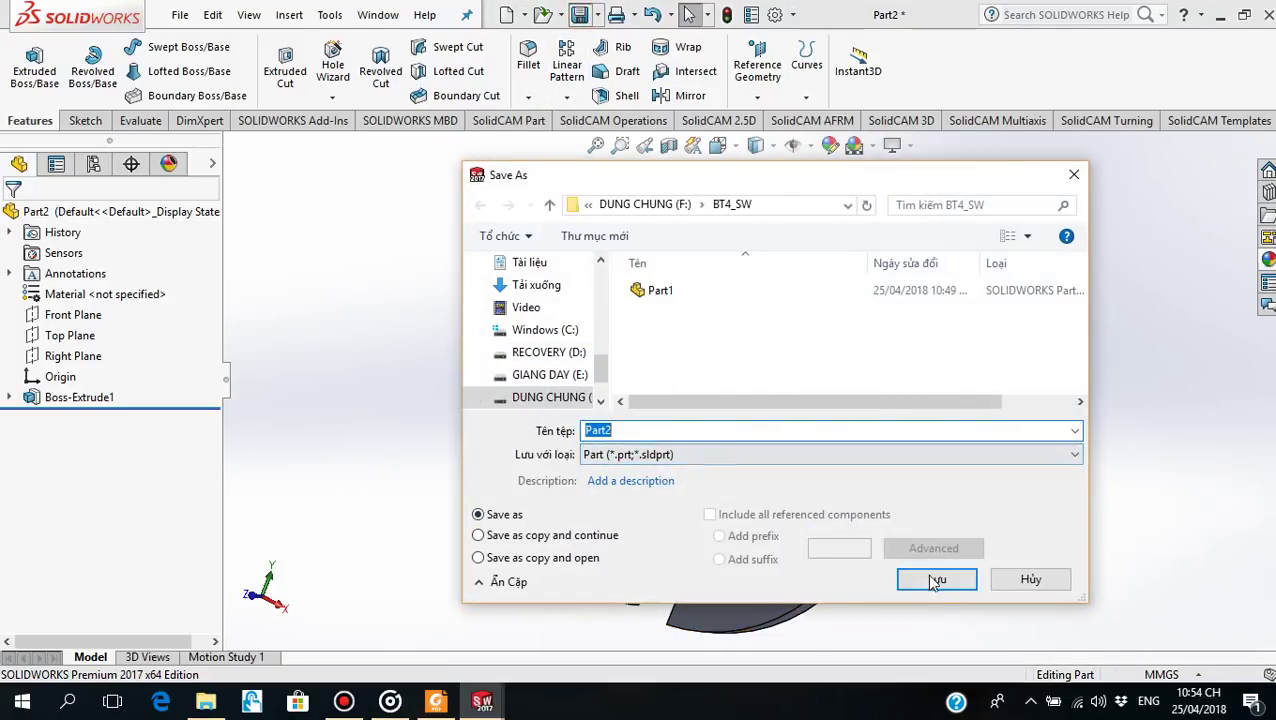
{"action": "left_click", "coordinate": [937, 578]}
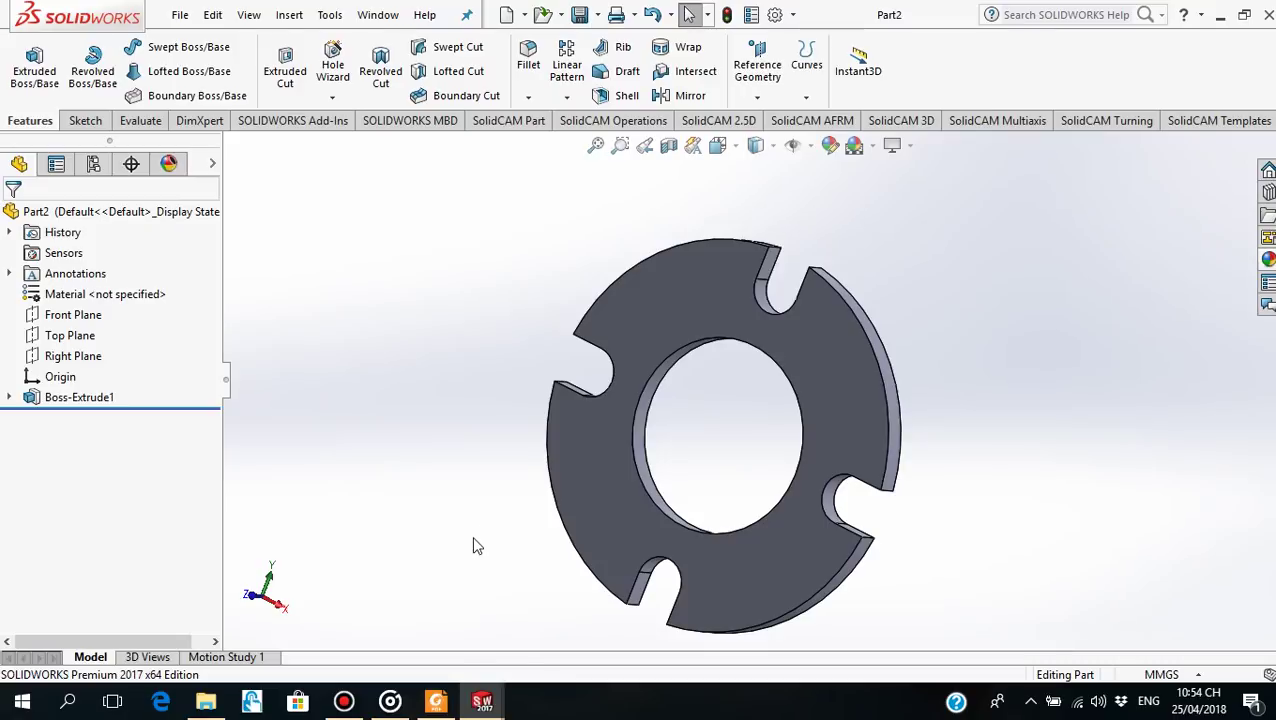
{"action": "left_click", "coordinate": [436, 701]}
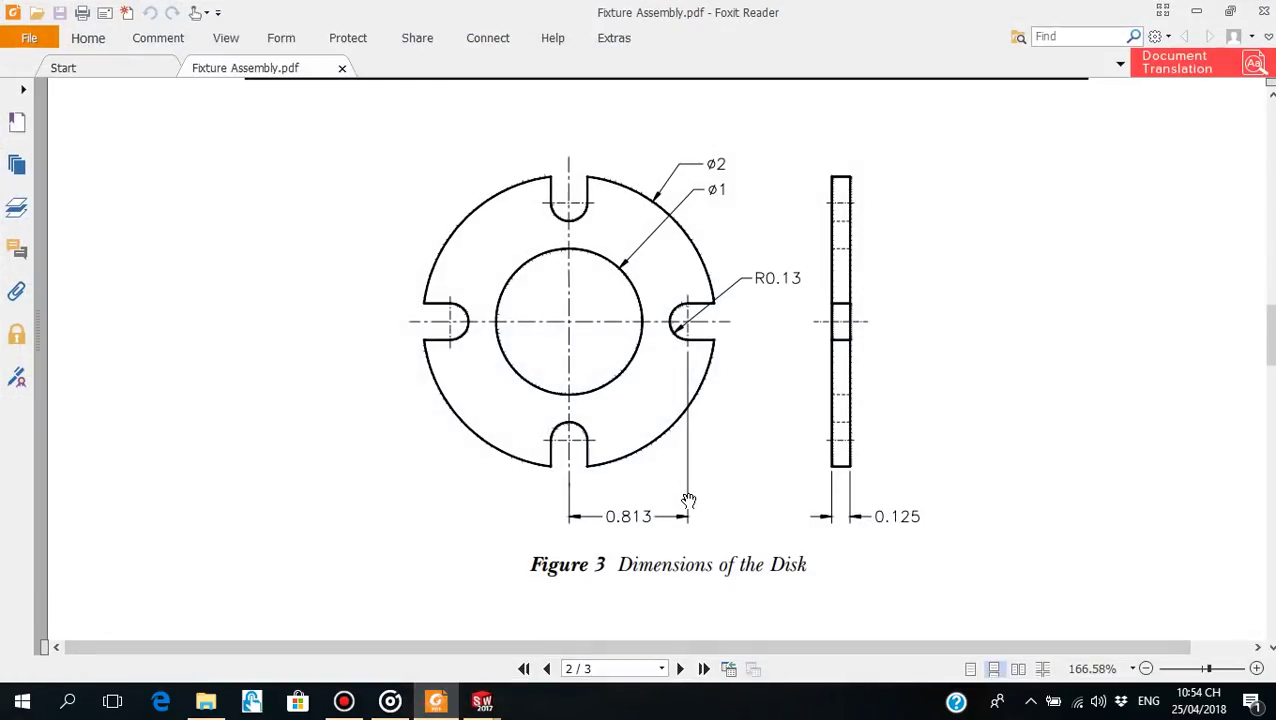
Scroll the PDF to the Support Pin and Bolt dimensions, then return to the Part2 disk
{"action": "scroll", "coordinate": [688, 500], "scroll_direction": "down", "scroll_amount": 5}
{"action": "scroll", "coordinate": [688, 500], "scroll_direction": "down", "scroll_amount": 3}
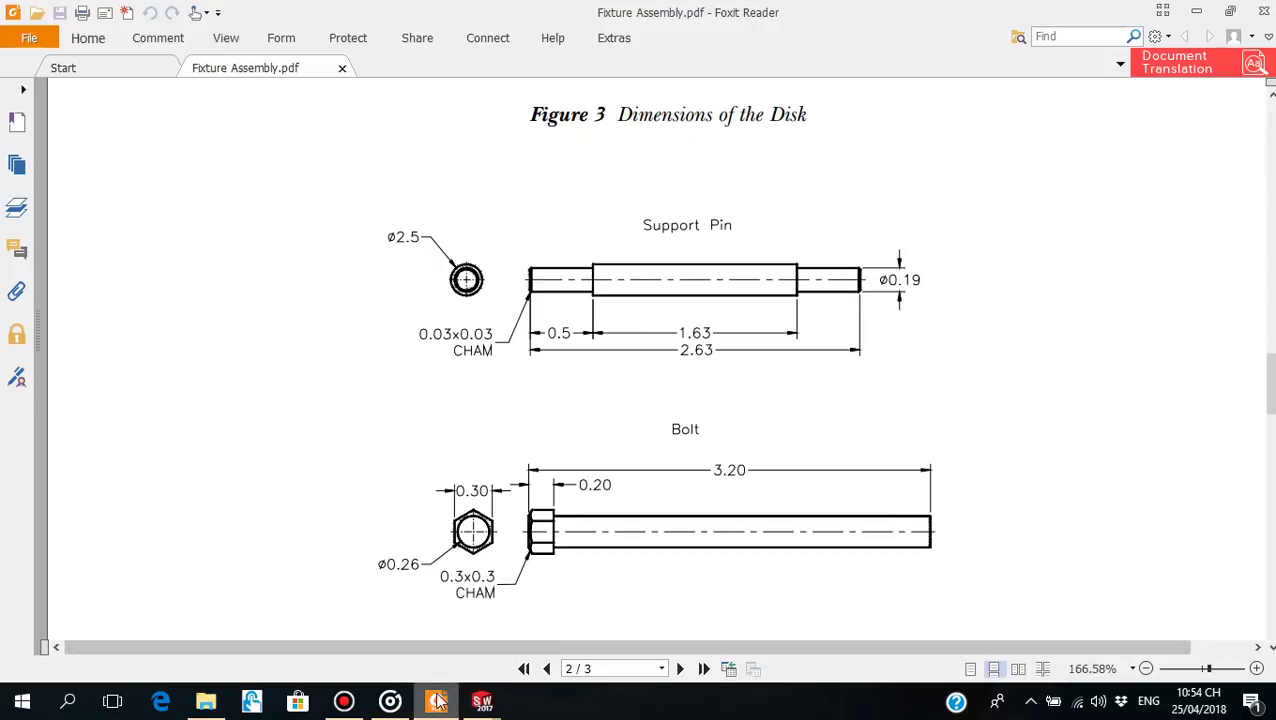
{"action": "mouse_move", "coordinate": [436, 701]}
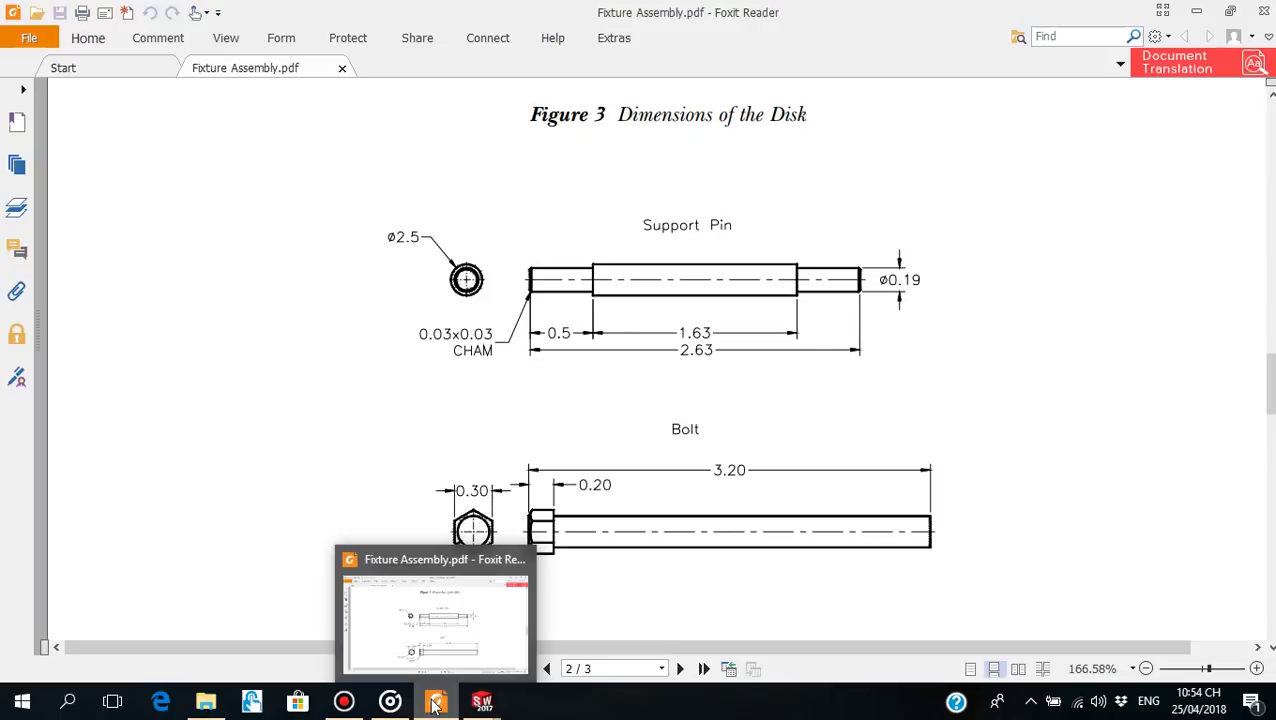
{"action": "left_click", "coordinate": [435, 703]}
{"action": "left_click", "coordinate": [435, 703]}
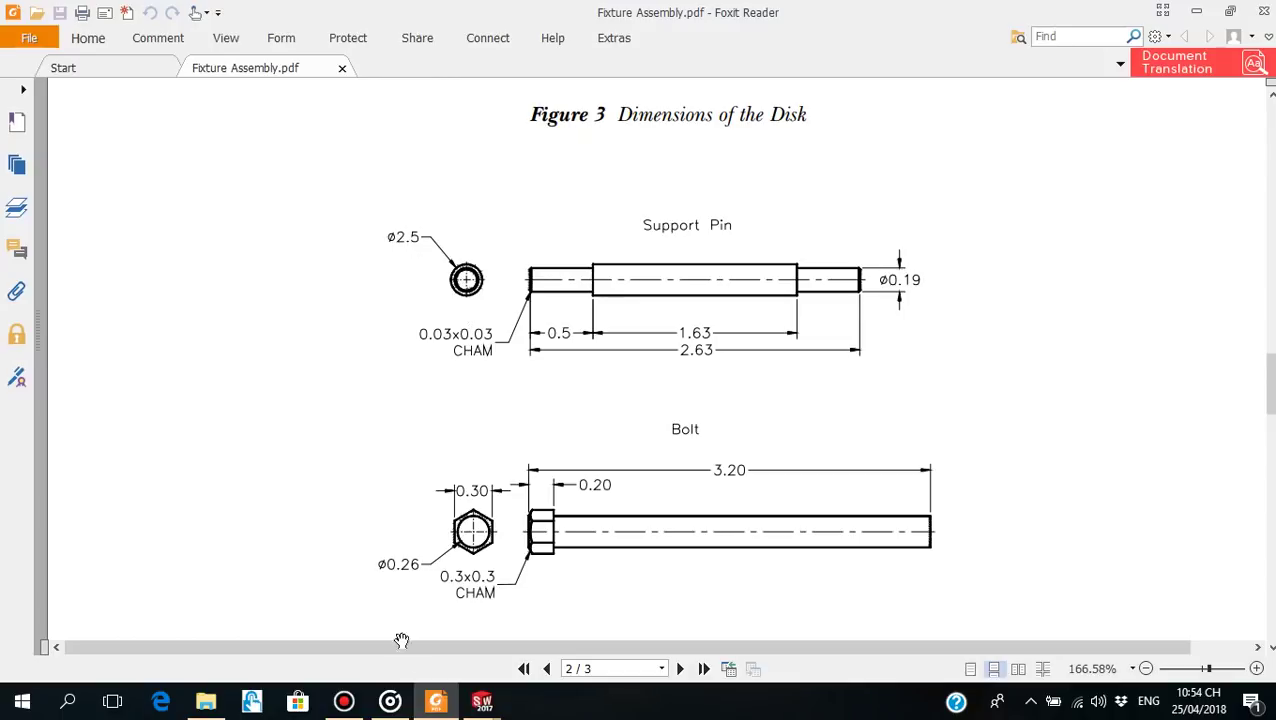
{"action": "left_click", "coordinate": [435, 703]}
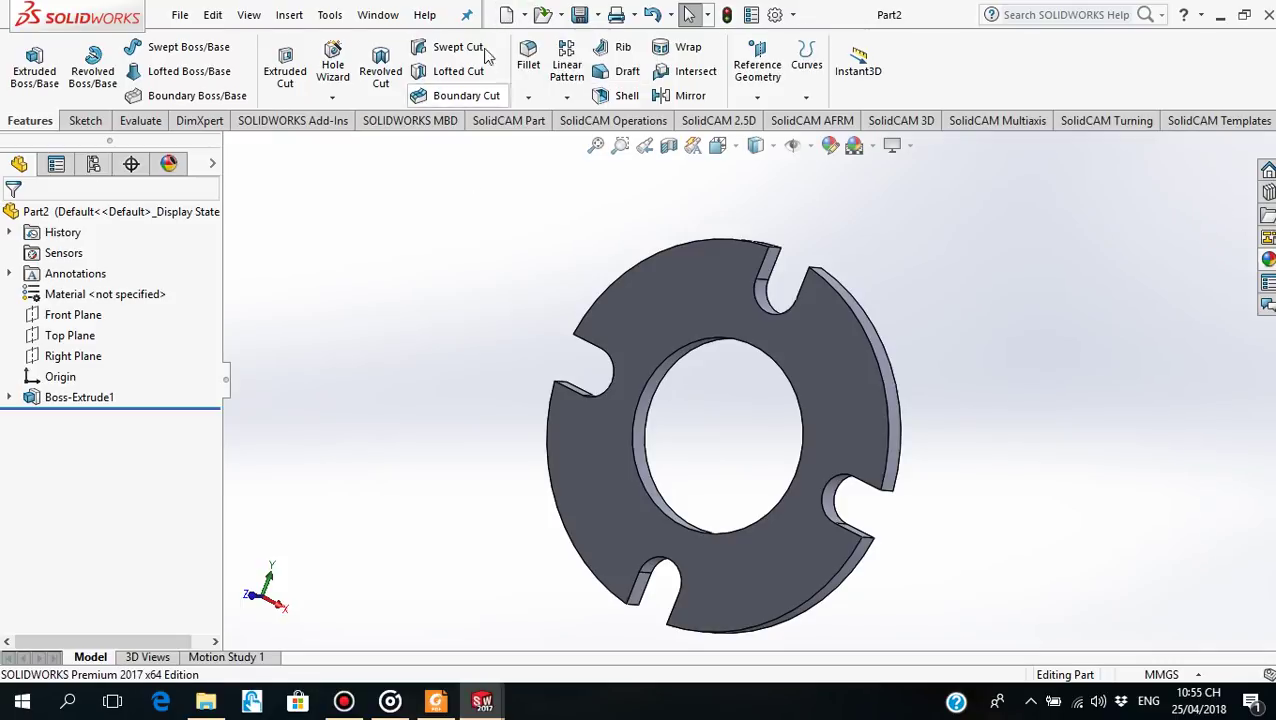
Create a new part and start a sketch on the Front Plane, viewed normal to it
{"action": "left_click", "coordinate": [504, 16]}
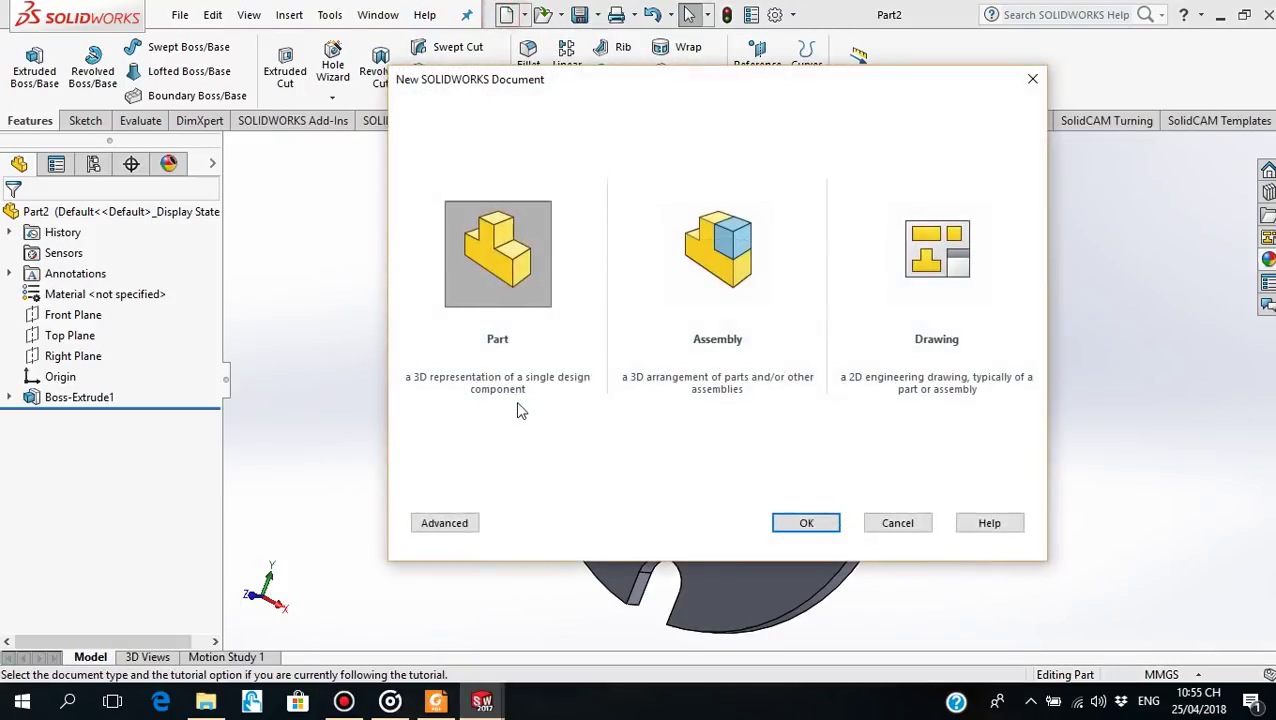
{"action": "left_click", "coordinate": [806, 522]}
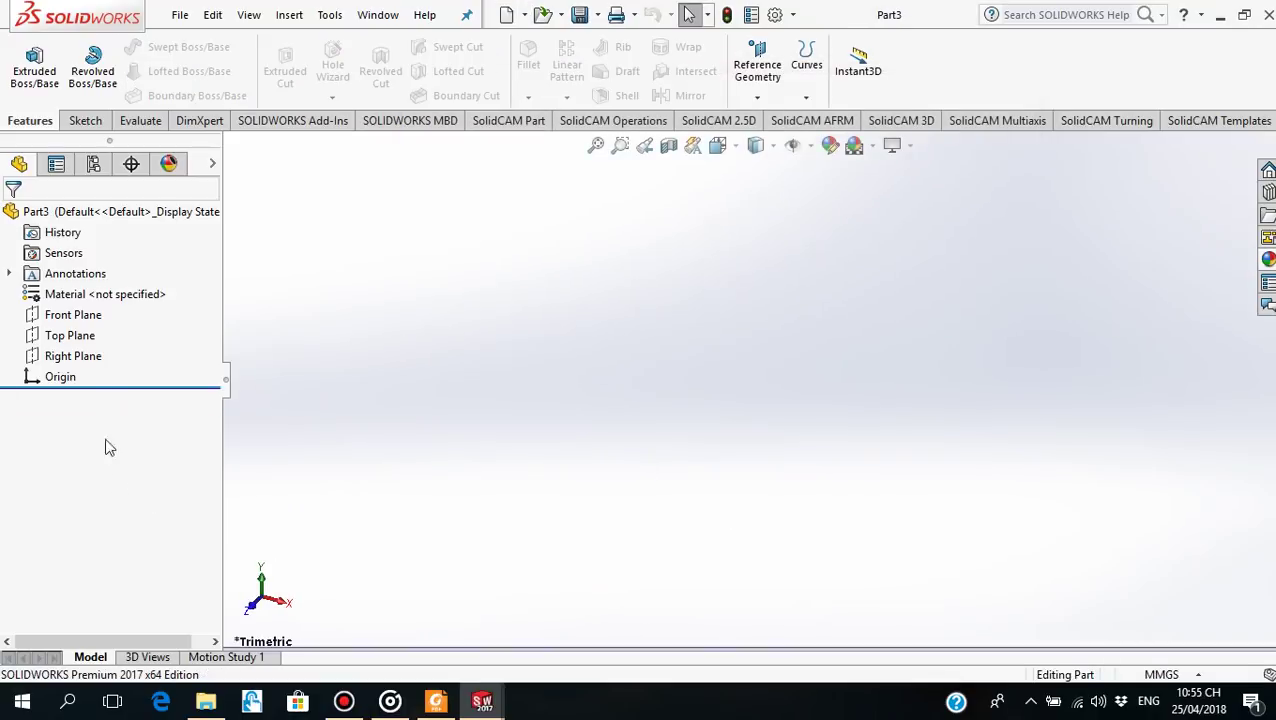
{"action": "left_click", "coordinate": [36, 315]}
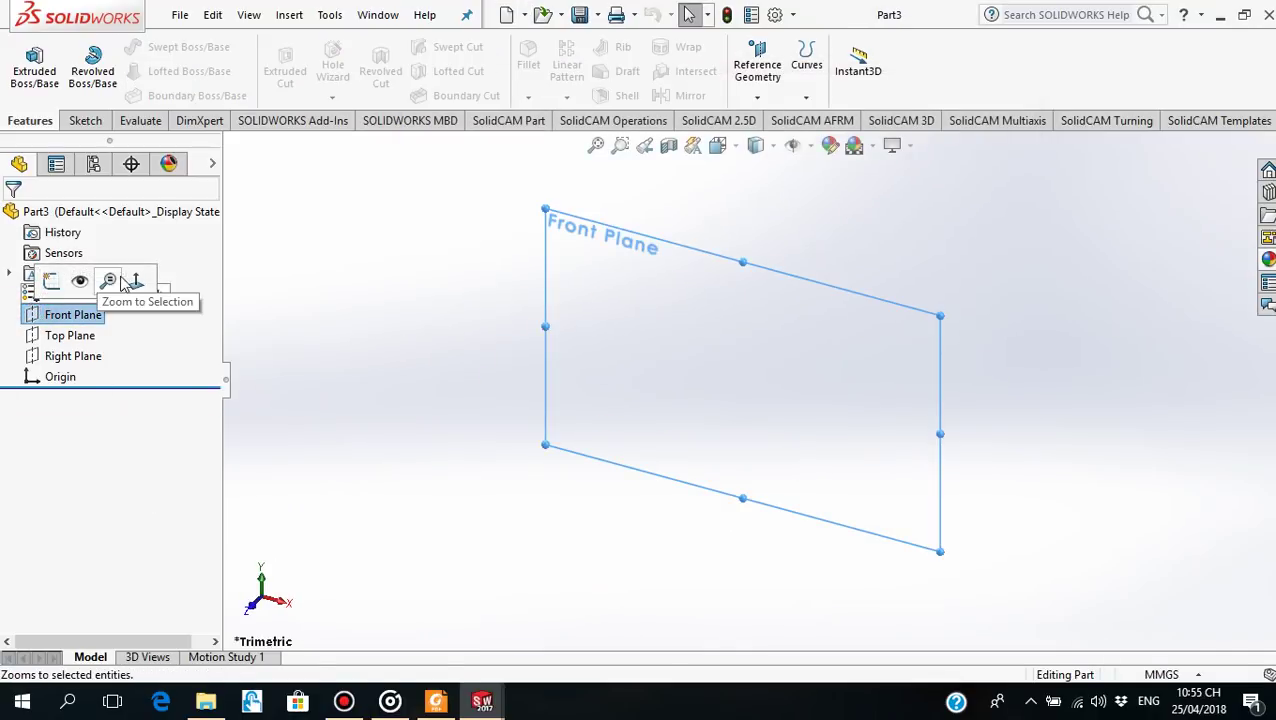
{"action": "left_click", "coordinate": [134, 280]}
{"action": "left_click", "coordinate": [36, 315]}
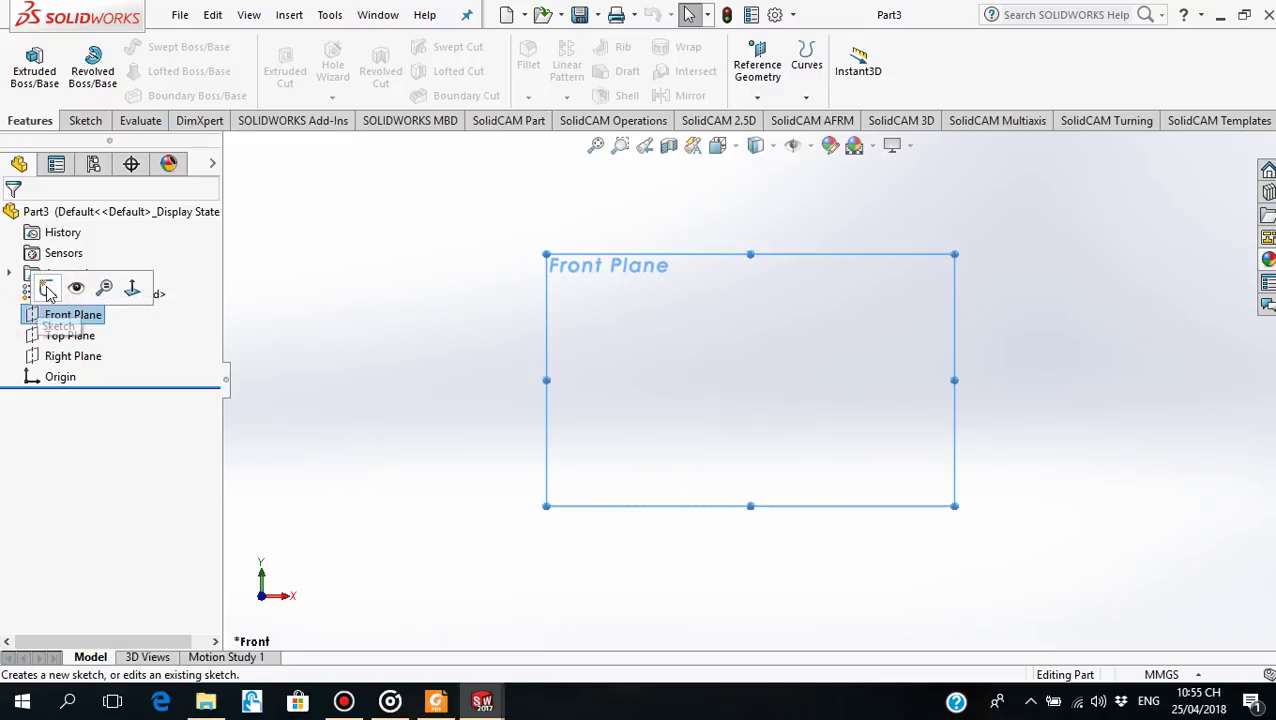
{"action": "left_click", "coordinate": [52, 284]}
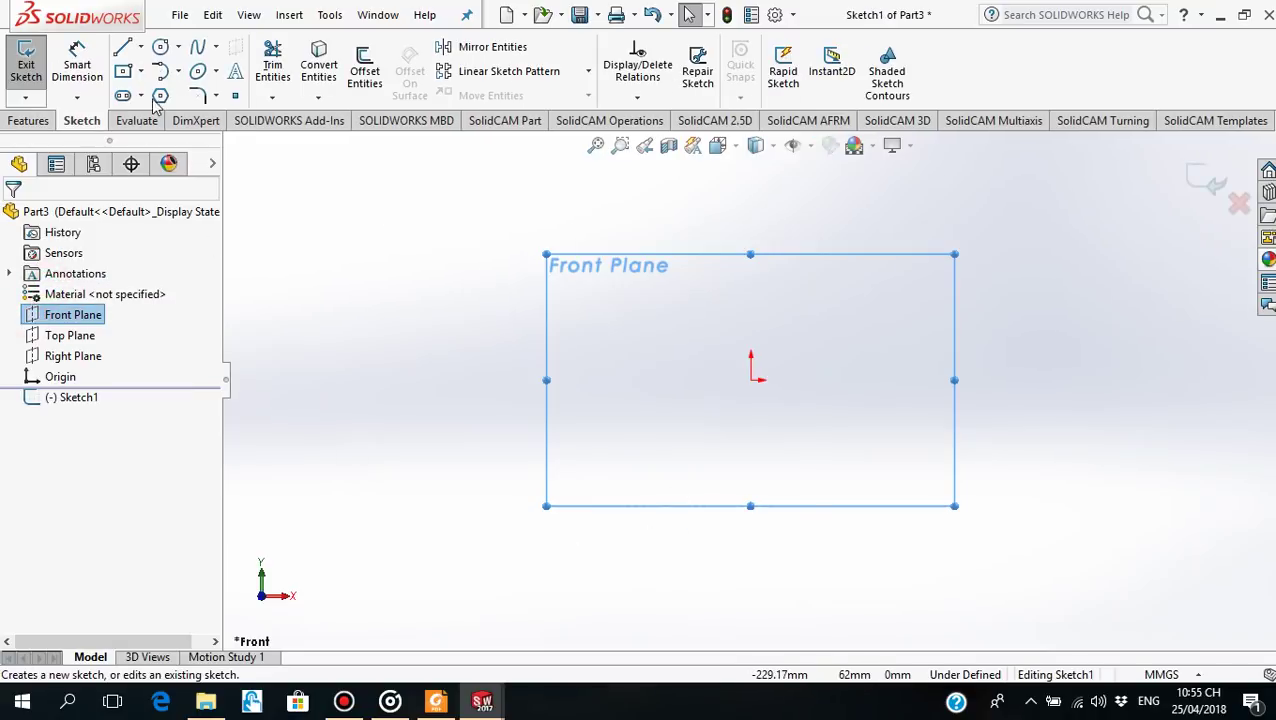
Draw a circle centred at the origin, then view the Support Pin drawing
{"action": "left_click", "coordinate": [160, 47]}
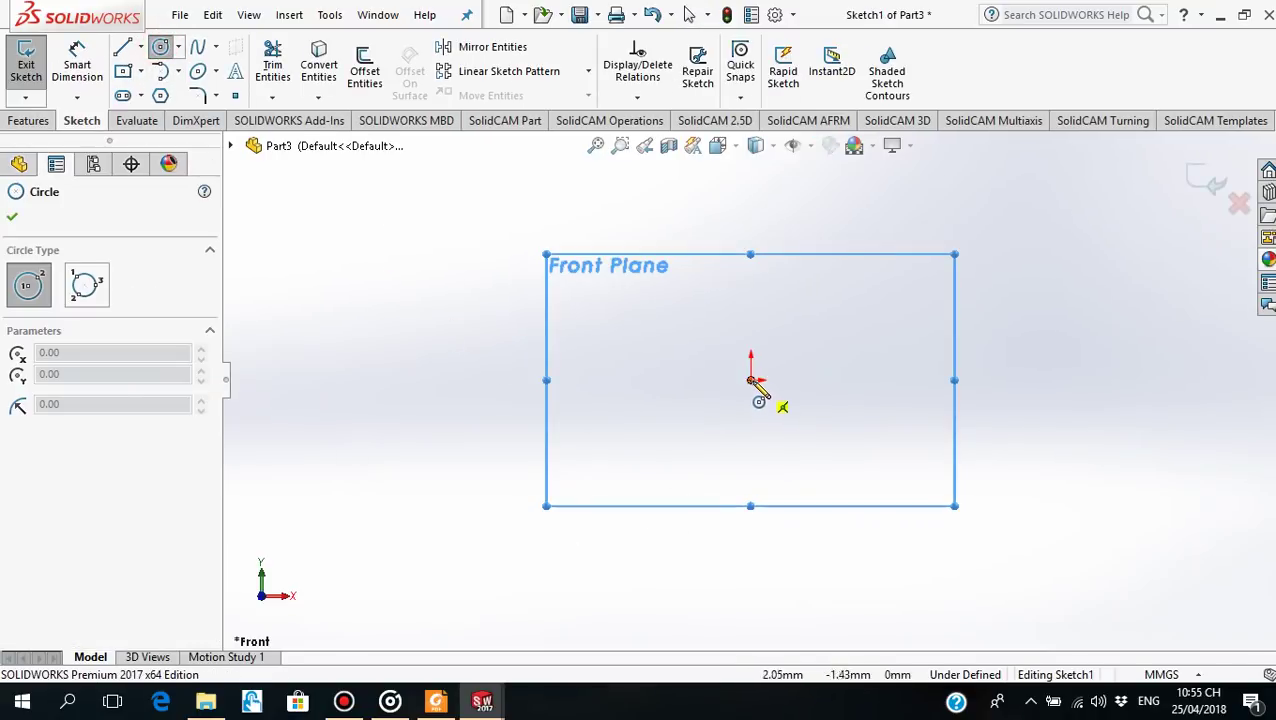
{"action": "left_click_drag", "start_coordinate": [751, 378], "coordinate": [834, 341]}
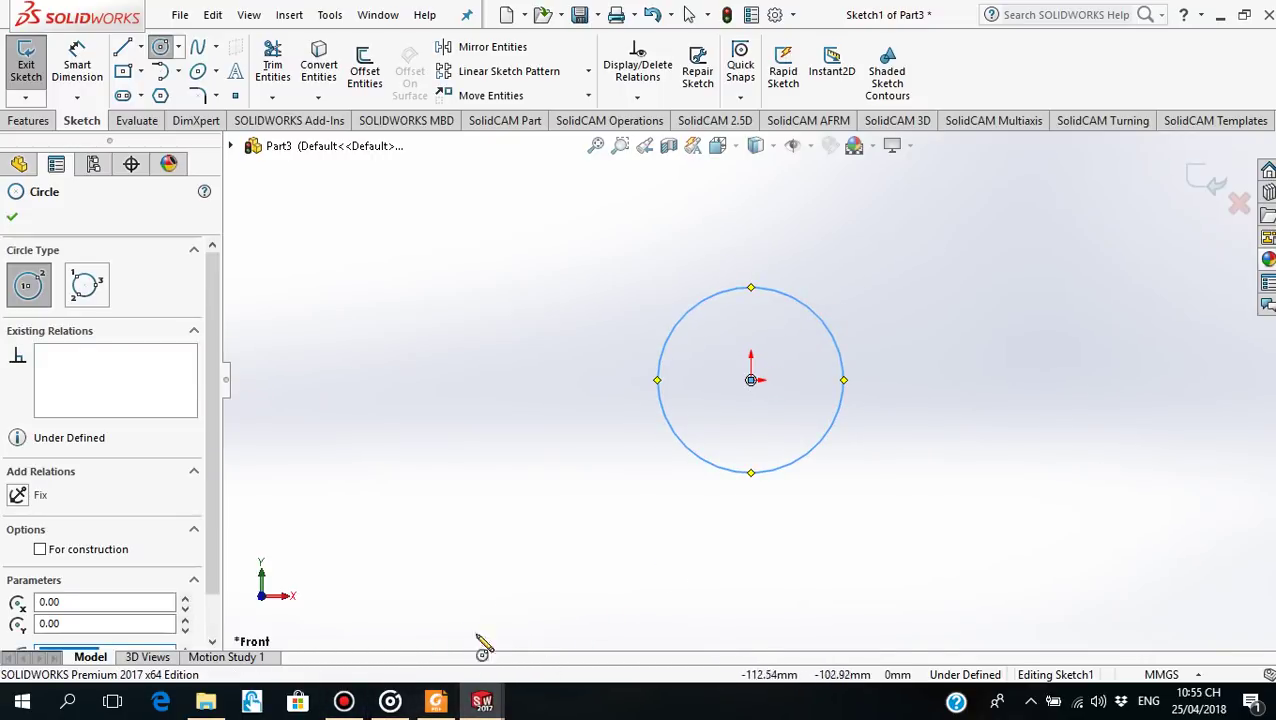
{"action": "left_click", "coordinate": [436, 701]}
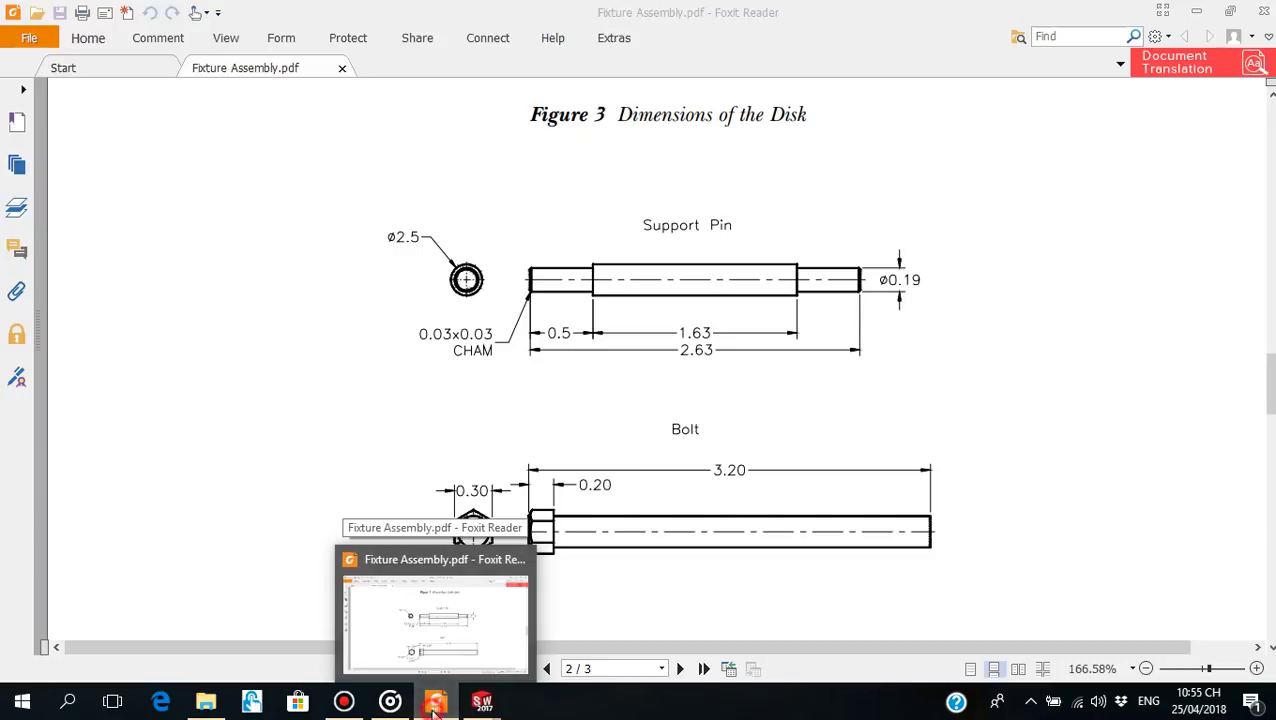
Give the origin-centred circle a 2.50 diameter dimension, fully defining Sketch1
{"action": "left_click", "coordinate": [436, 701]}
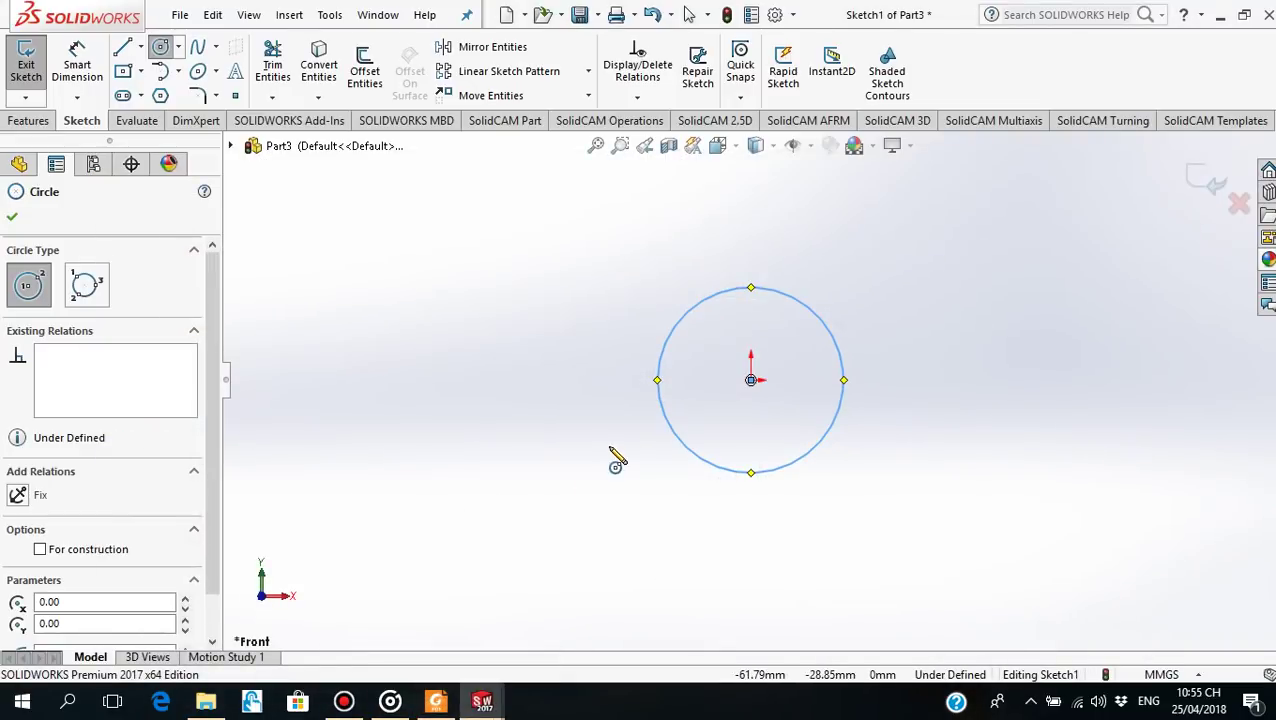
{"action": "left_click", "coordinate": [76, 55]}
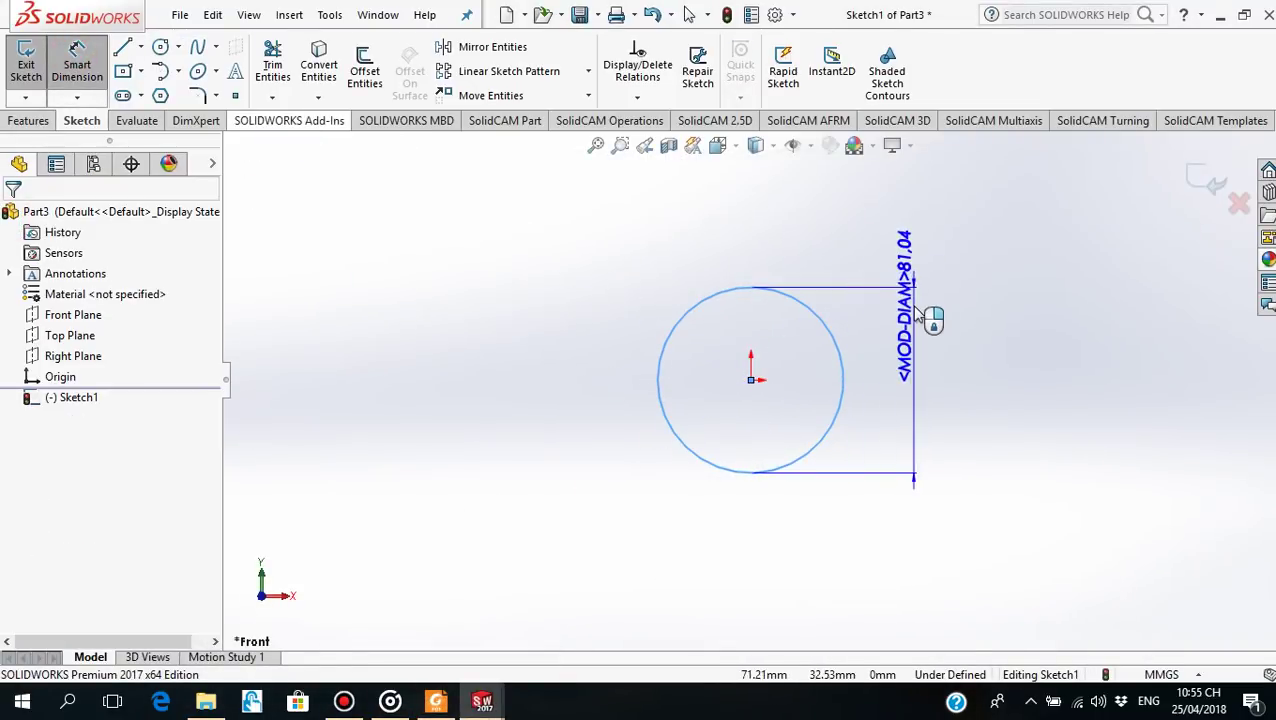
{"action": "left_click", "coordinate": [937, 338]}
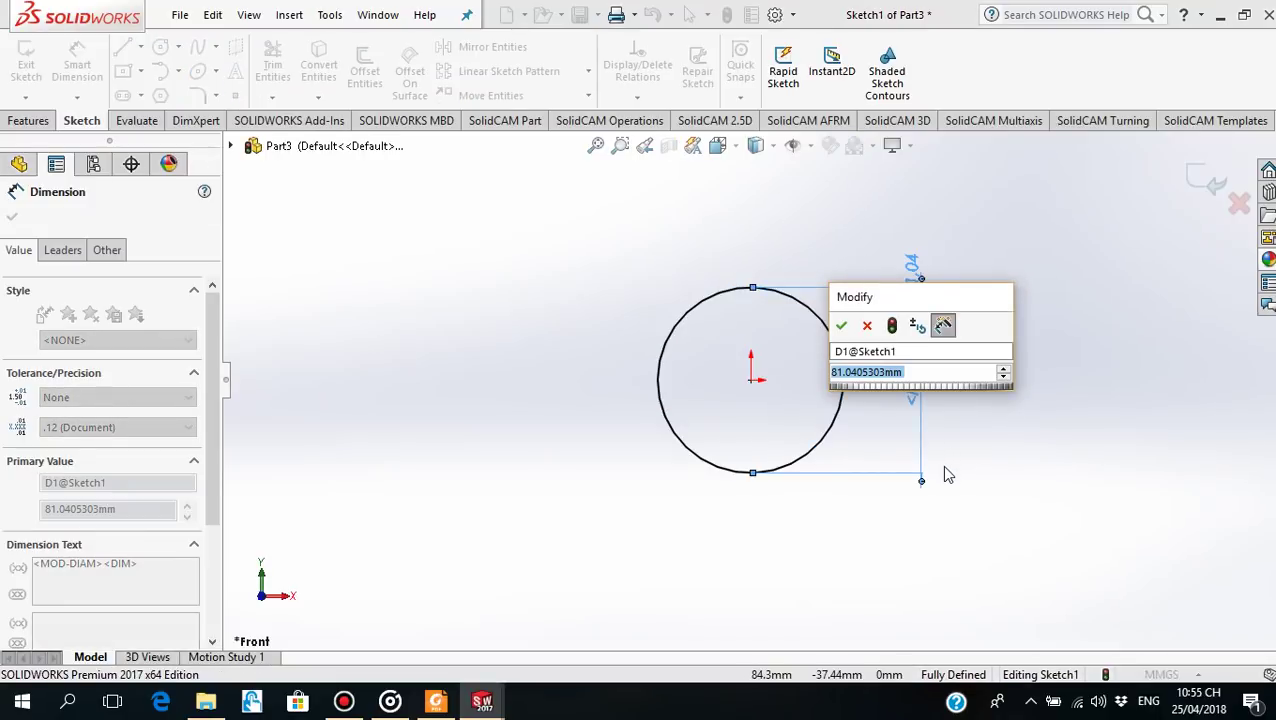
{"action": "type", "text": "82.5"}
{"action": "key", "text": "Return"}
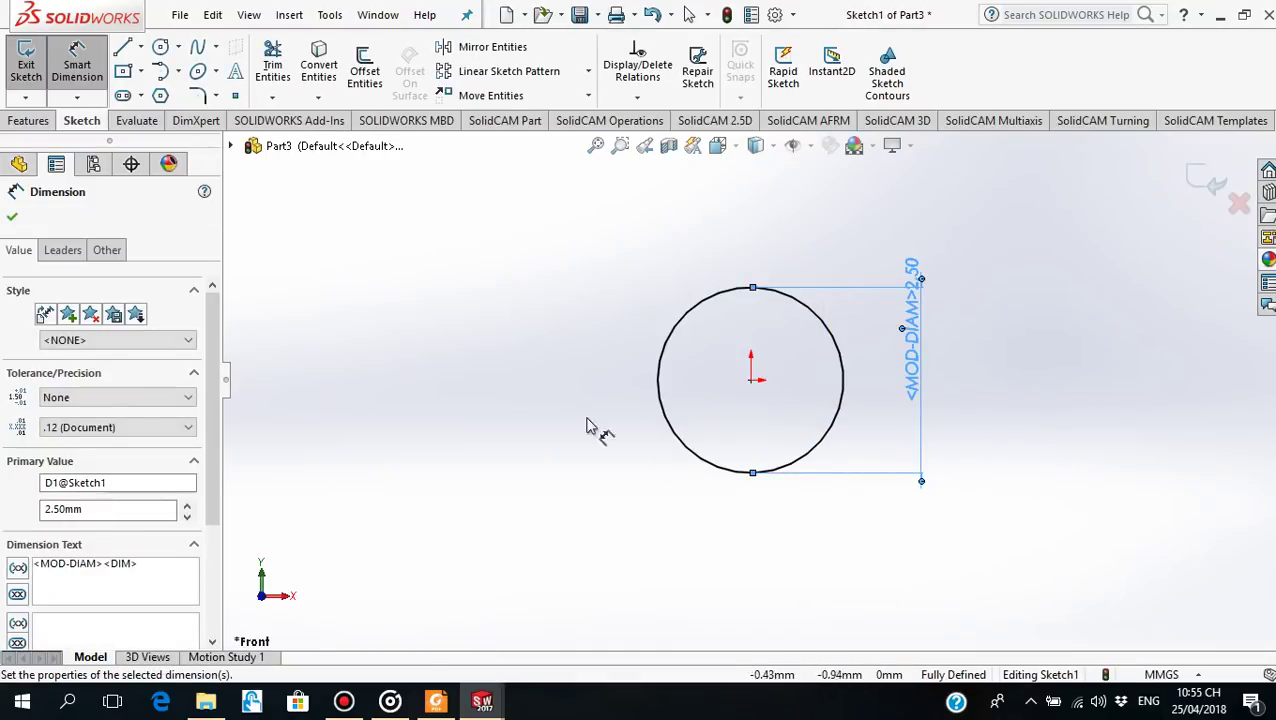
{"action": "left_click", "coordinate": [12, 218]}
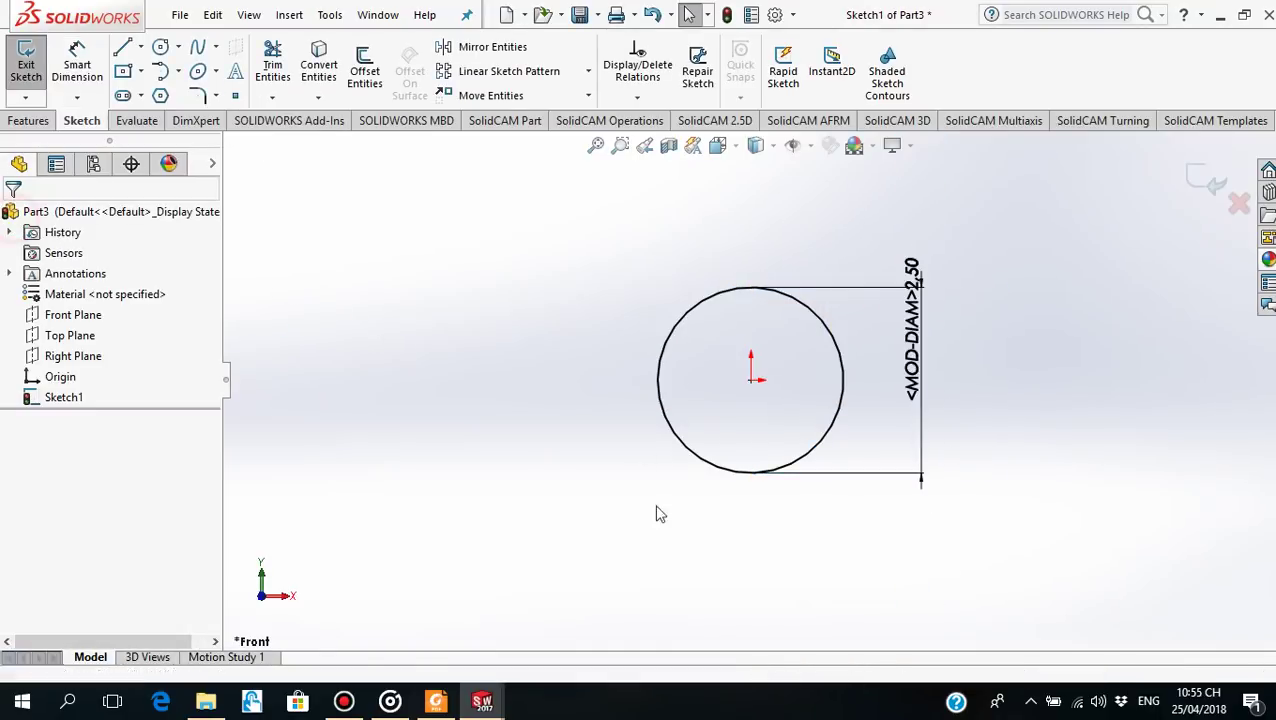
{"action": "left_click", "coordinate": [434, 703]}
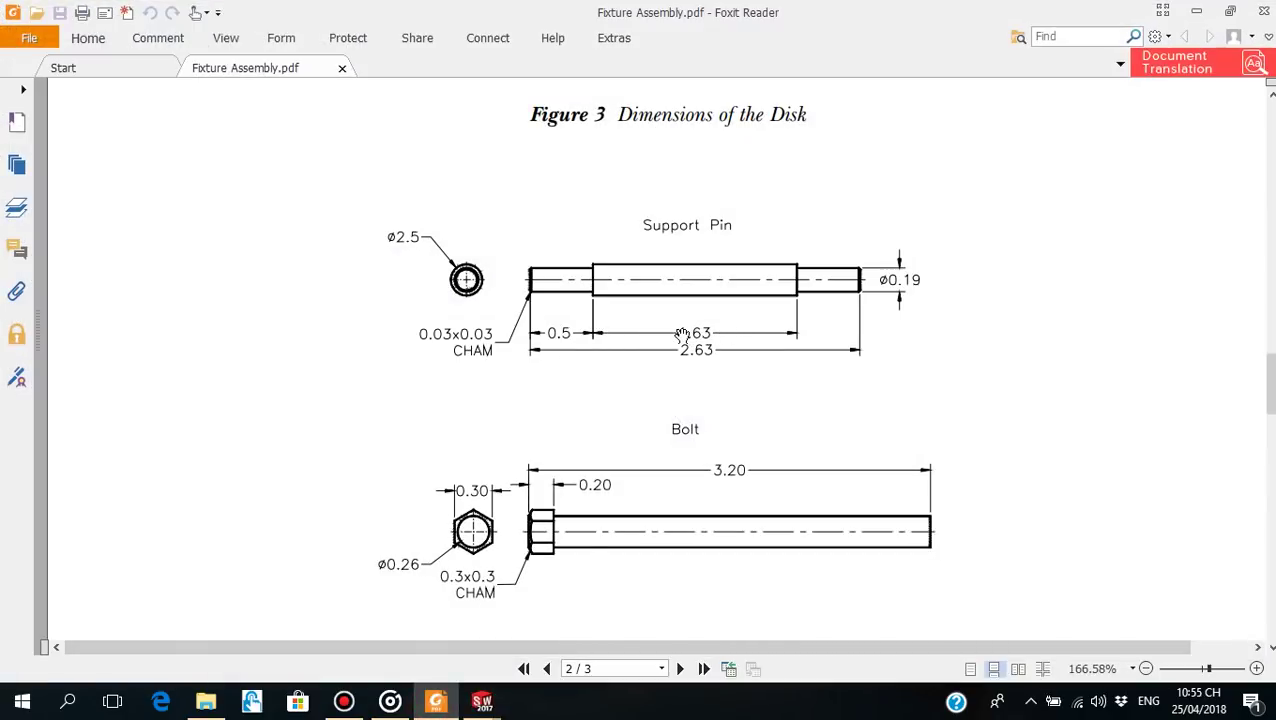
{"action": "left_click", "coordinate": [481, 701]}
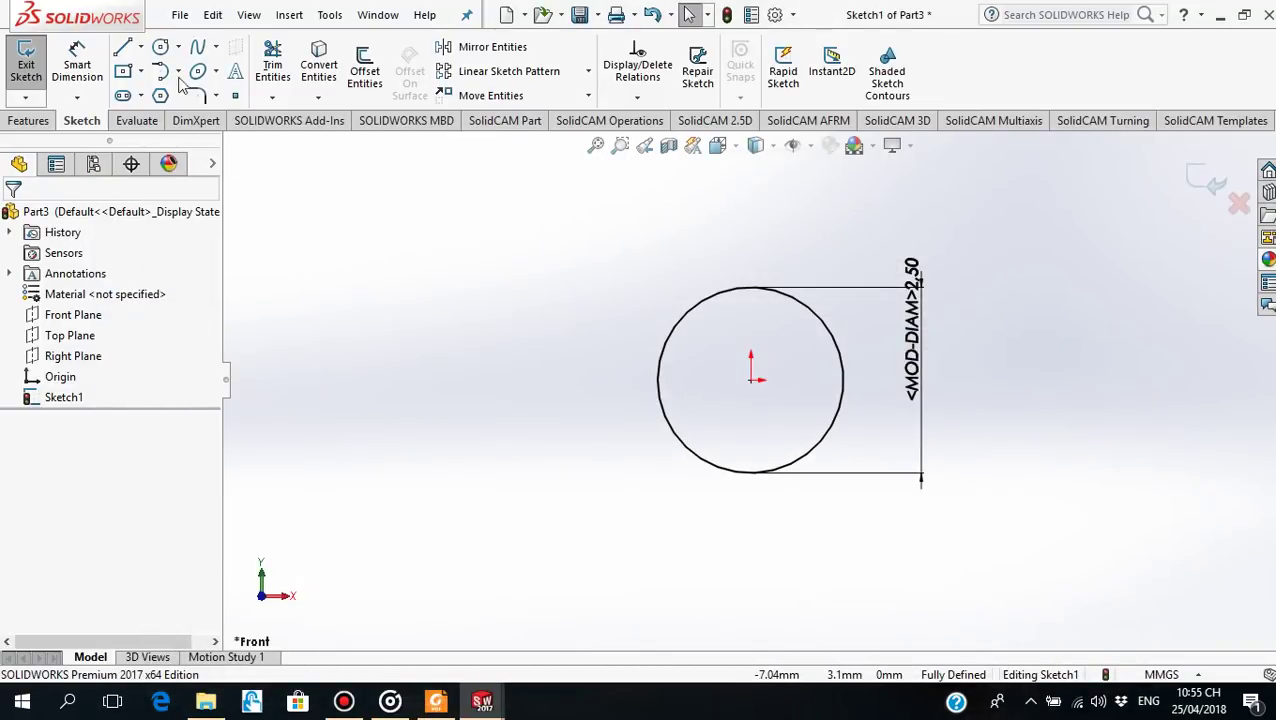
Extrude the 2.50 circle Mid Plane to a 1.63 depth to form the cylinder
{"action": "left_click", "coordinate": [36, 120]}
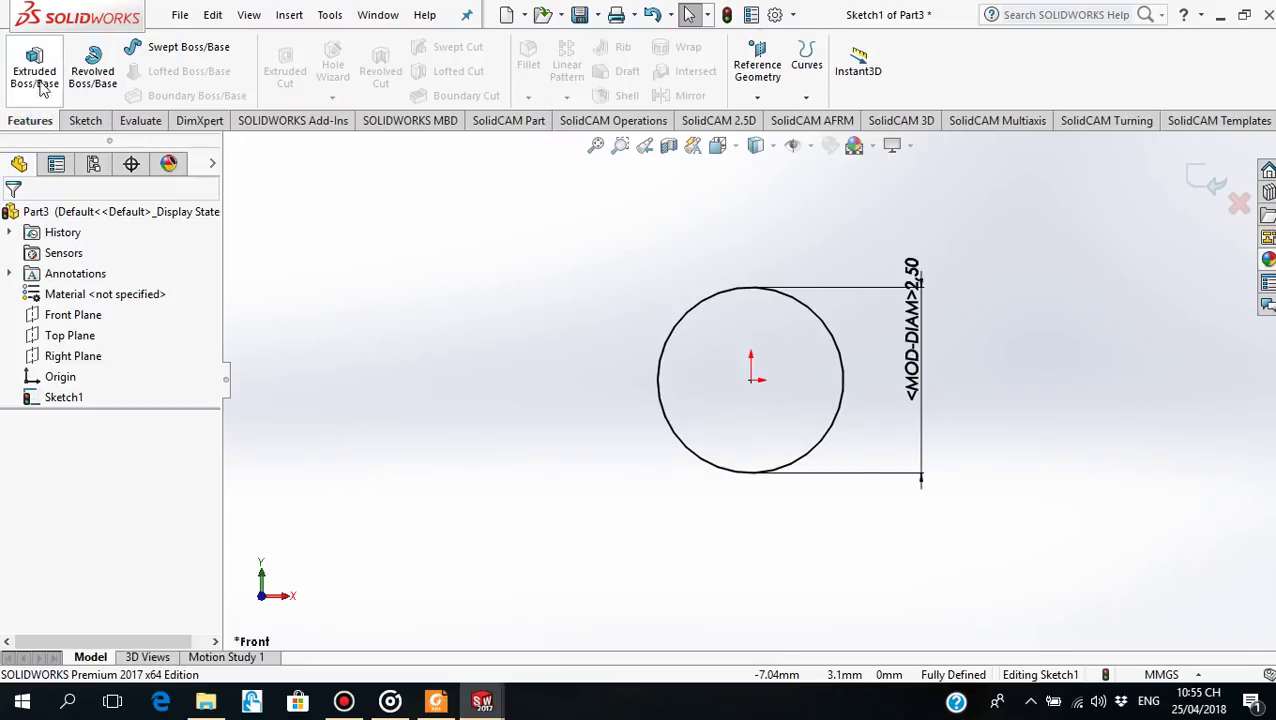
{"action": "left_click", "coordinate": [40, 88]}
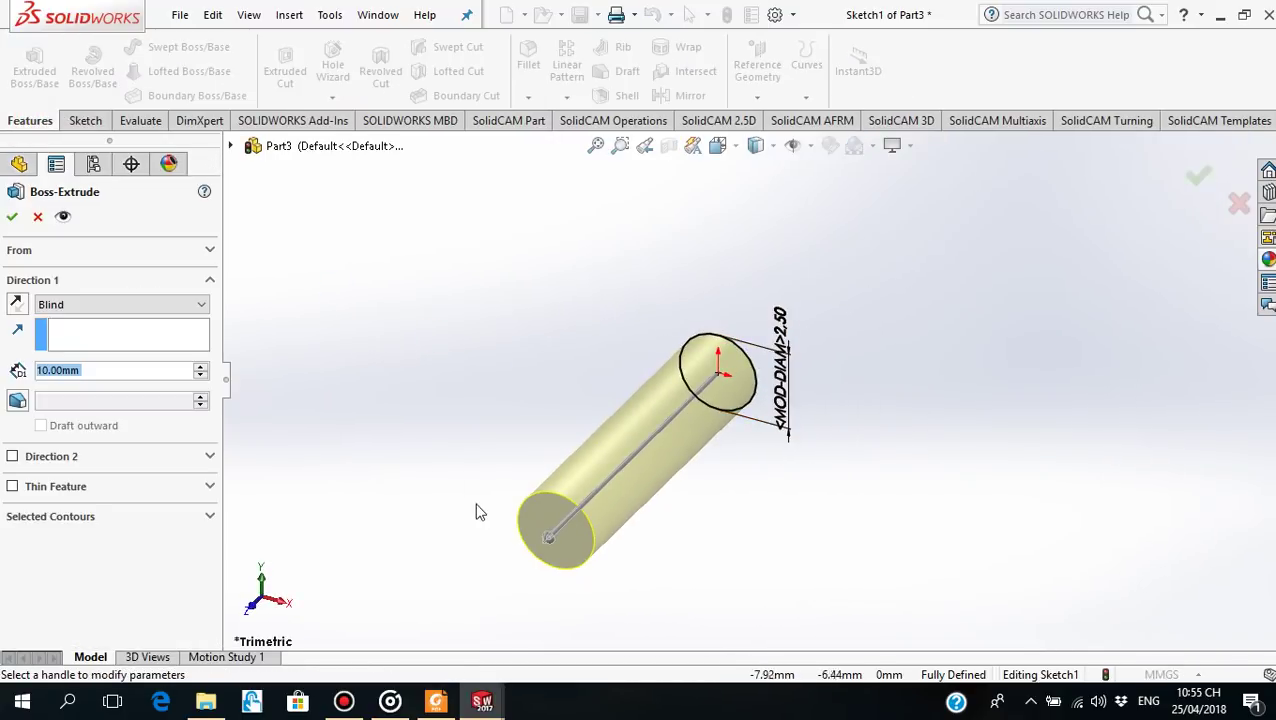
{"action": "middle_click_drag", "start_coordinate": [476, 512], "coordinate": [430, 440]}
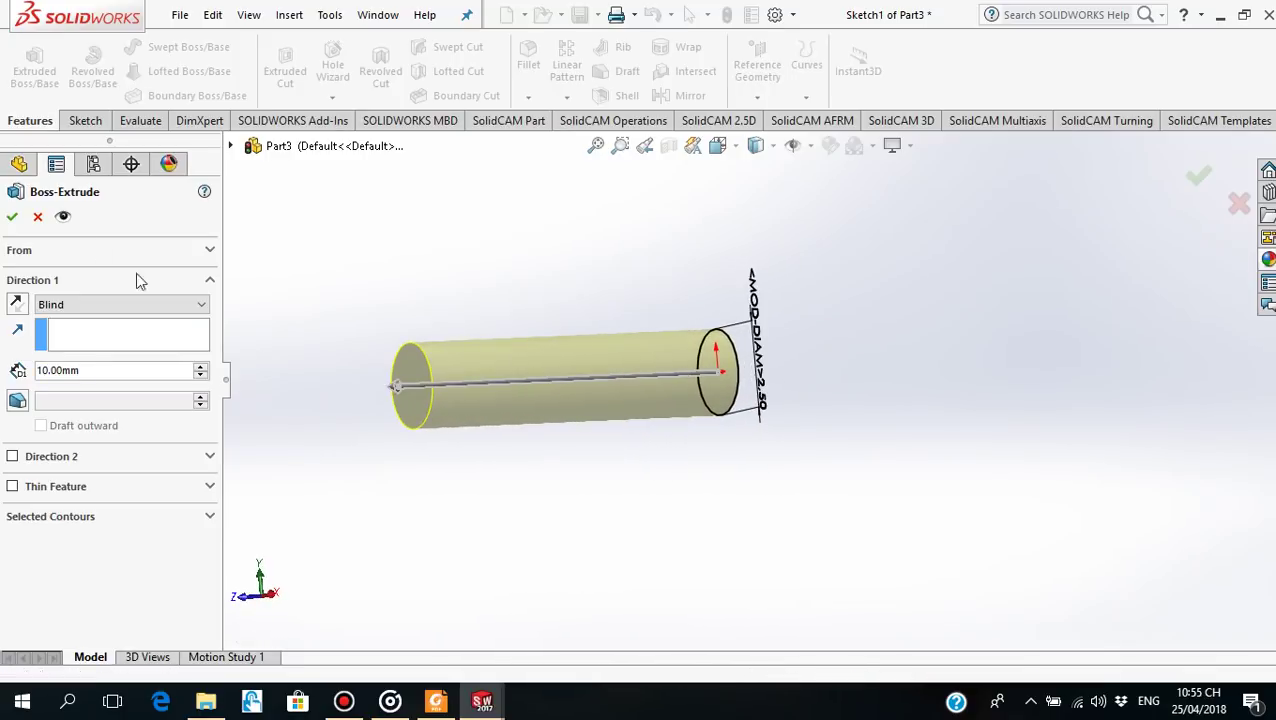
{"action": "left_click", "coordinate": [199, 304]}
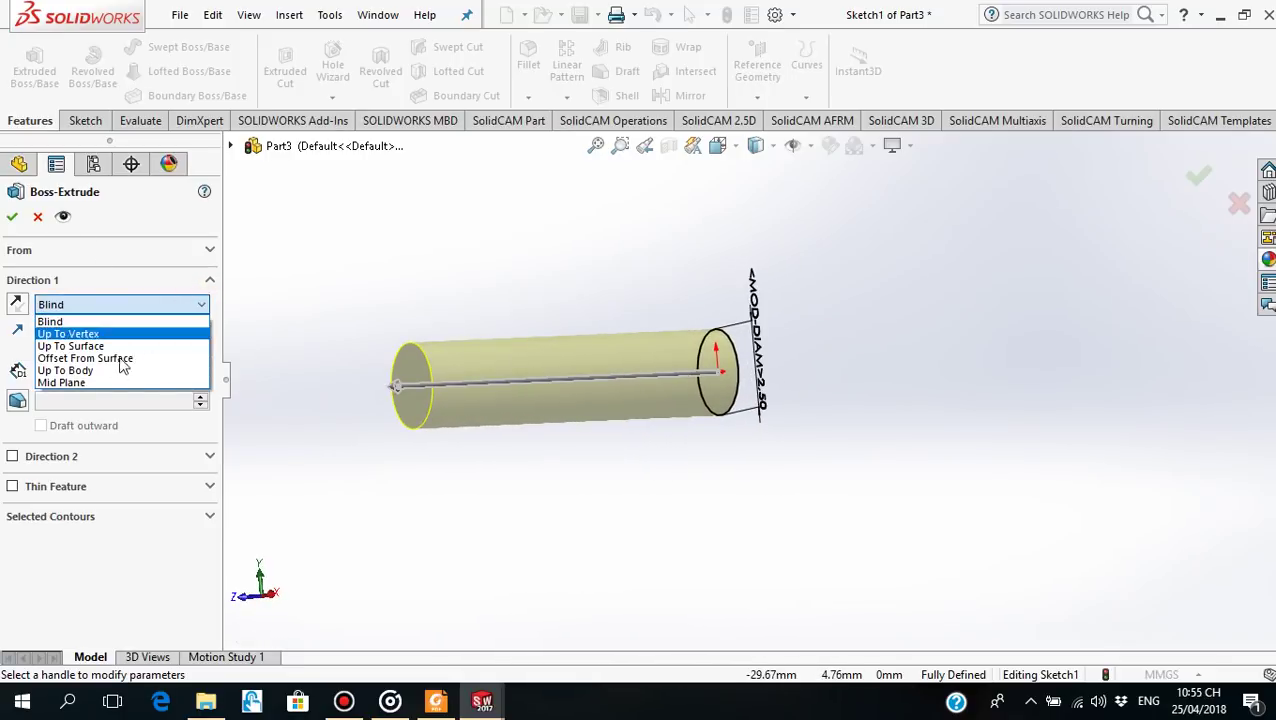
{"action": "left_click", "coordinate": [85, 382]}
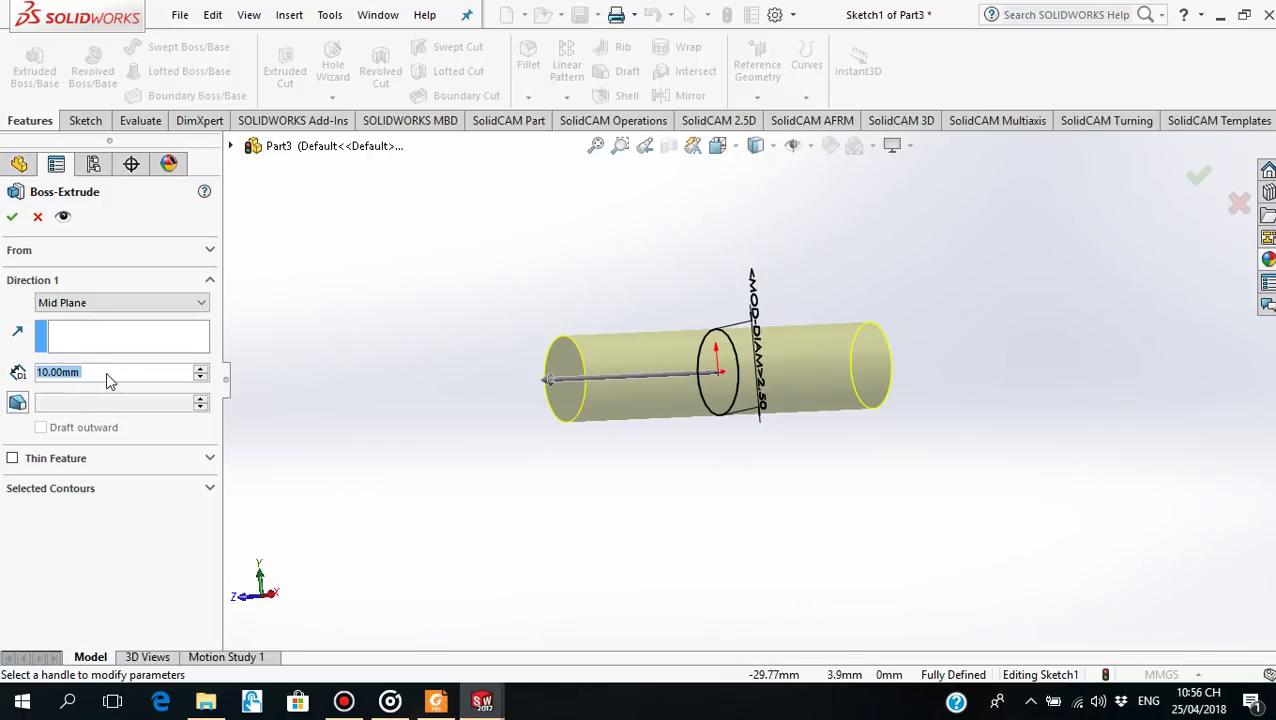
{"action": "type", "text": "1"}
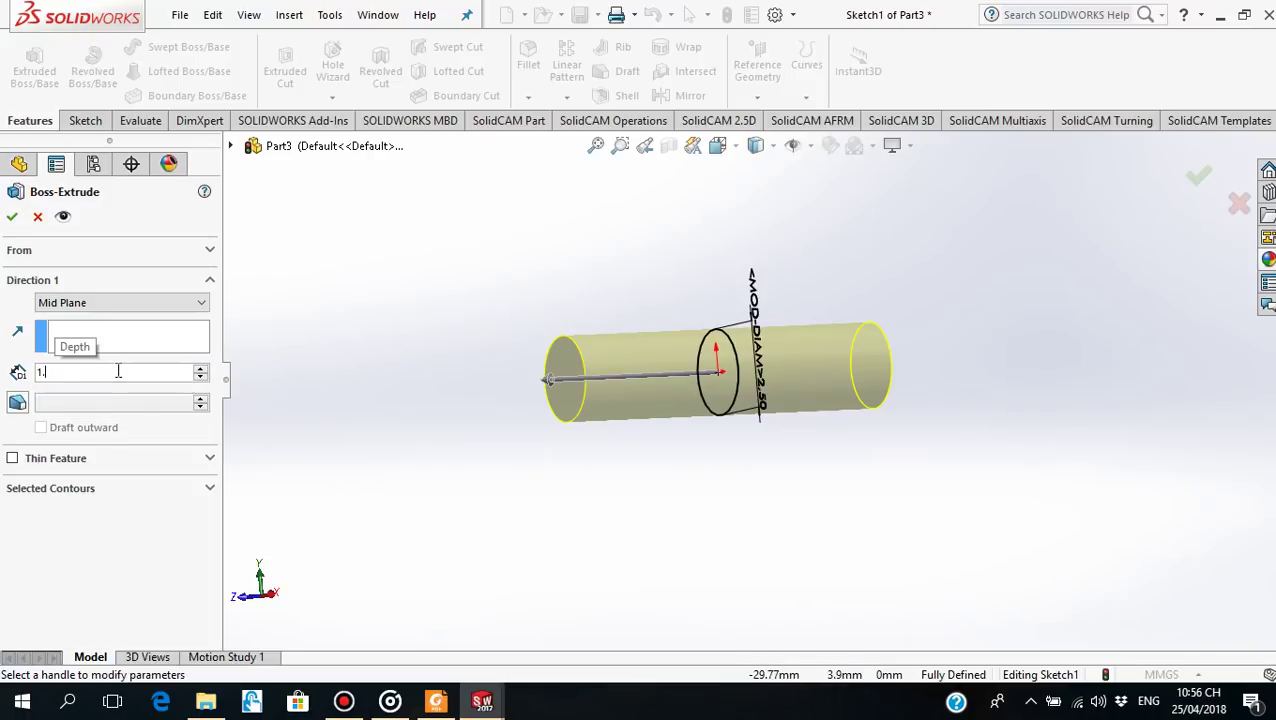
{"action": "type", "text": ".63"}
{"action": "key", "text": "Return"}
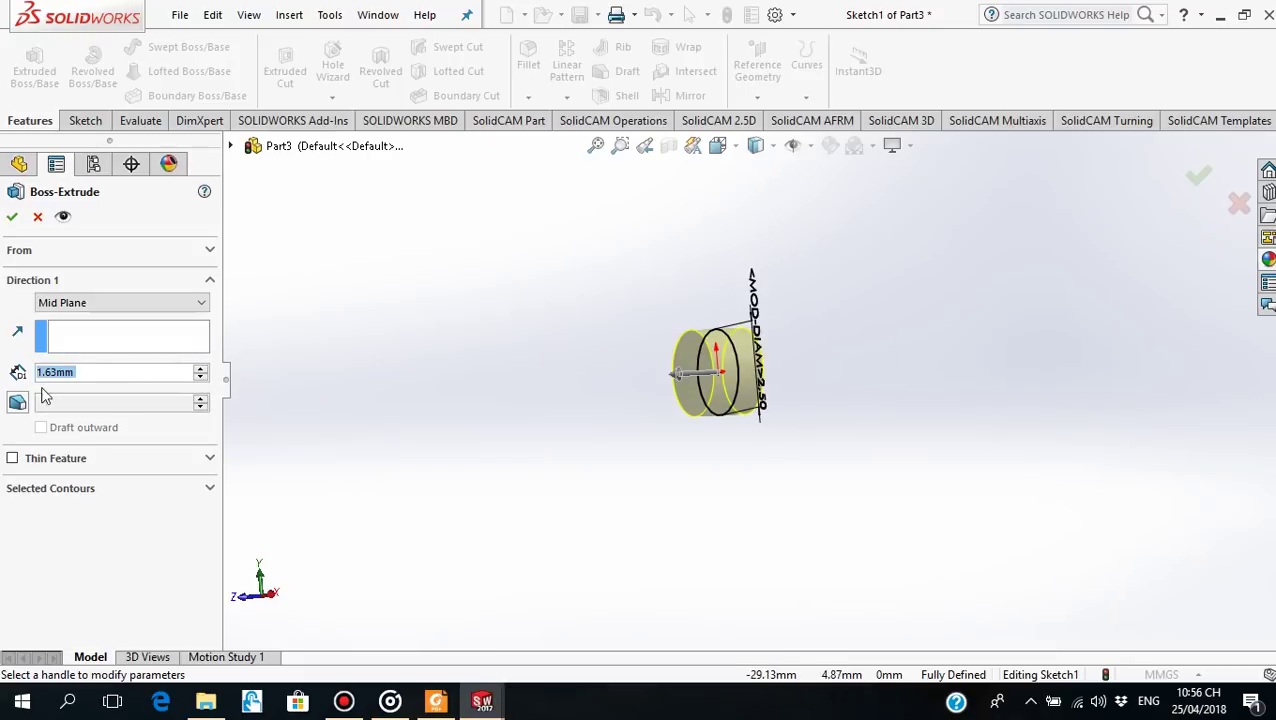
{"action": "left_click", "coordinate": [12, 219]}
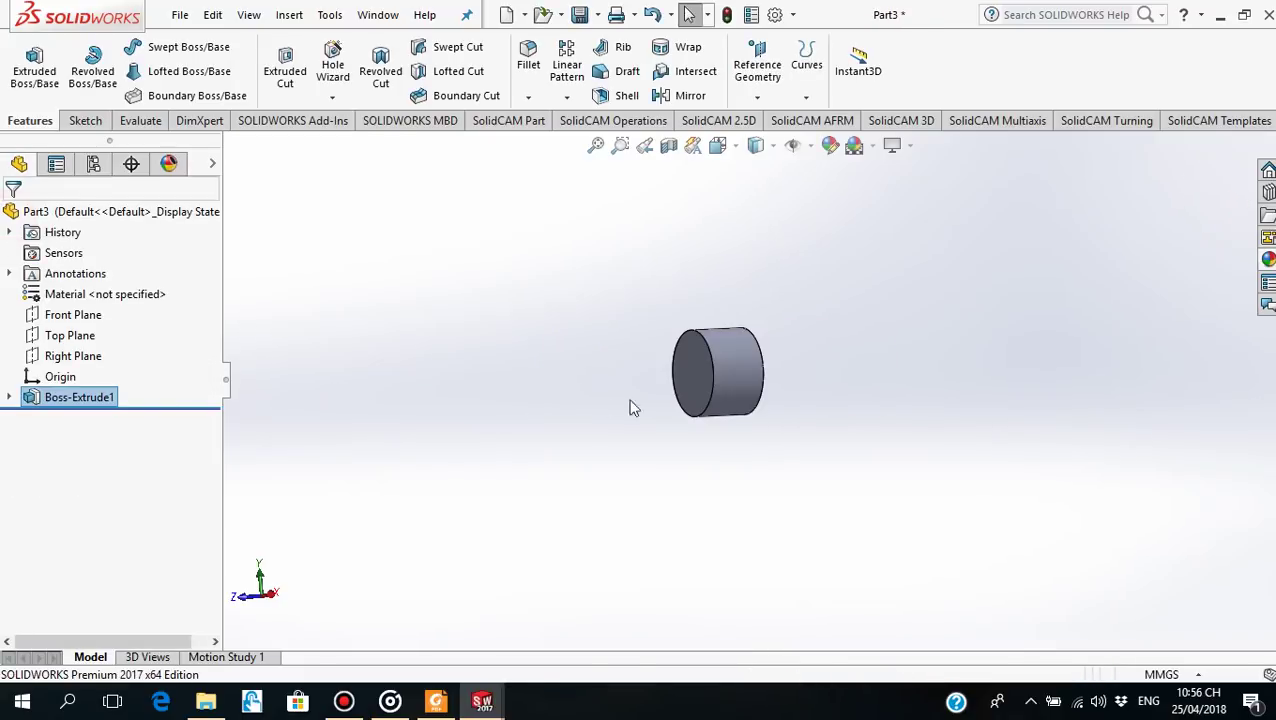
{"action": "mouse_move", "coordinate": [630, 406]}
{"action": "middle_mouse_down"}
{"action": "mouse_move", "coordinate": [789, 349]}
{"action": "mouse_move", "coordinate": [746, 364]}
{"action": "mouse_move", "coordinate": [746, 379]}
{"action": "mouse_move", "coordinate": [775, 371]}
{"action": "mouse_move", "coordinate": [745, 395]}
{"action": "middle_mouse_up"}
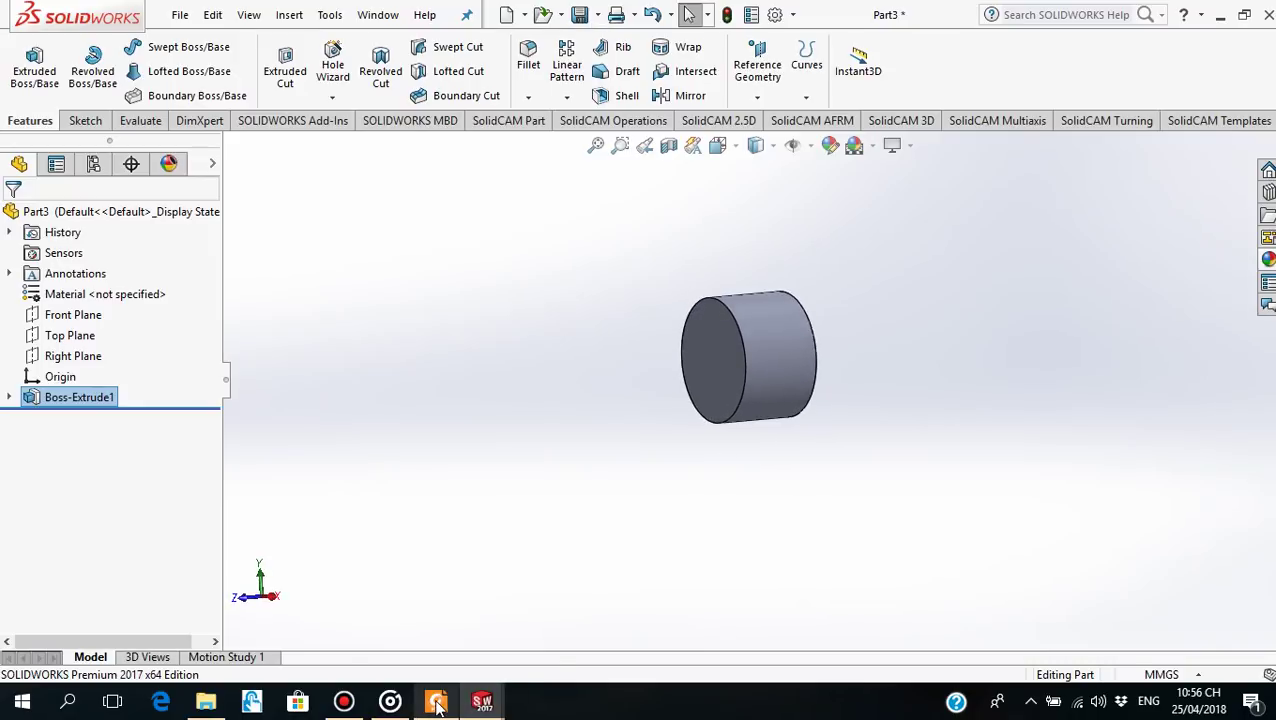
{"action": "left_click", "coordinate": [436, 701]}
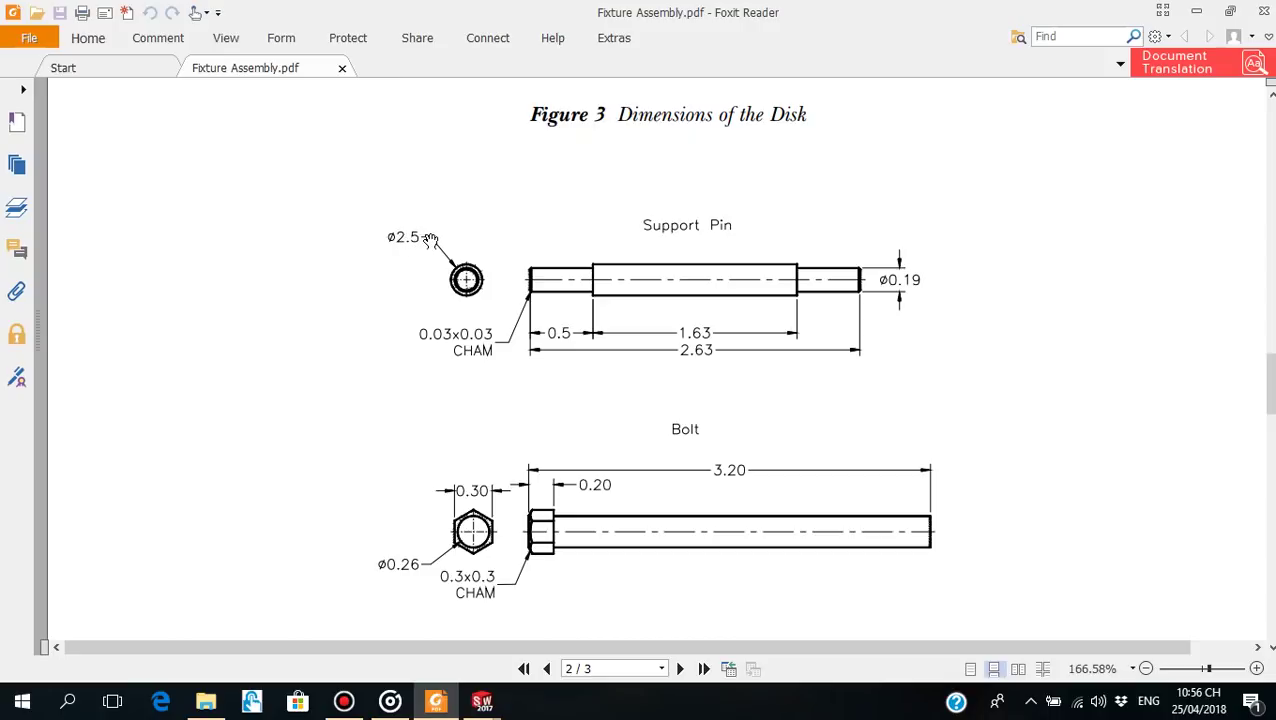
Expand Boss-Extrude1 in the feature tree and open Sketch1 for editing
{"action": "left_click", "coordinate": [481, 701]}
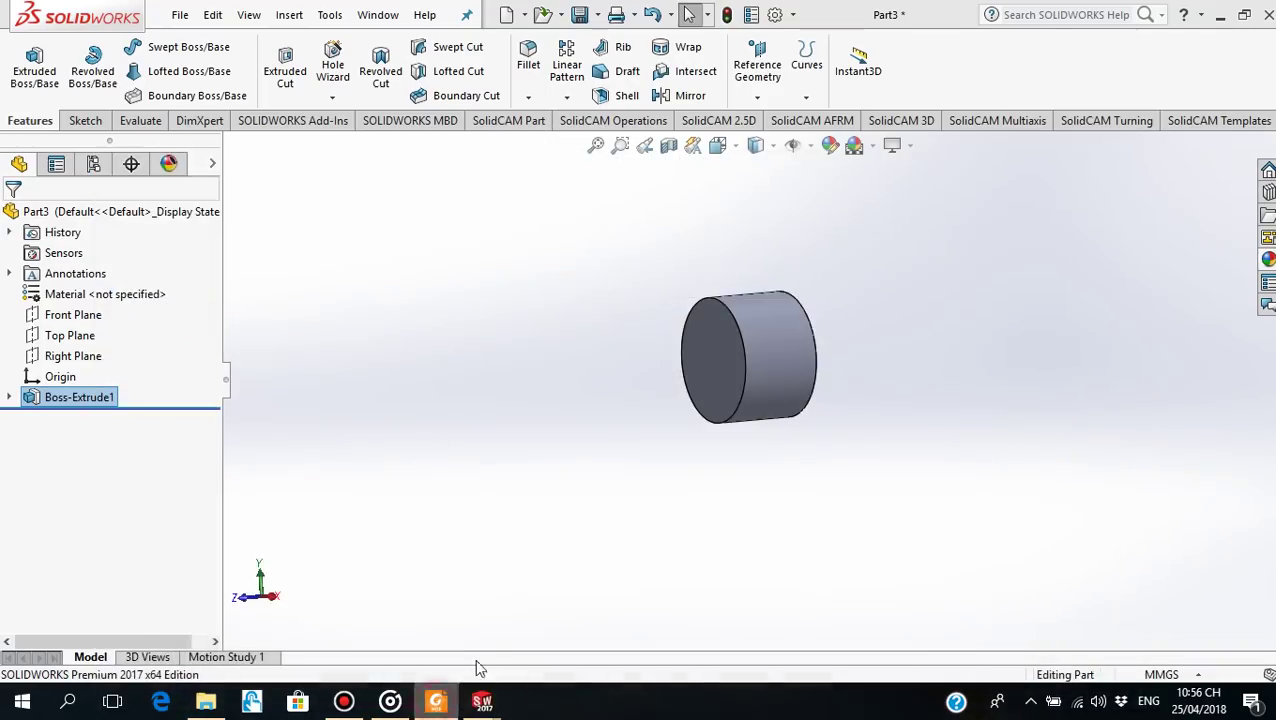
{"action": "middle_click_drag", "start_coordinate": [797, 363], "coordinate": [740, 398]}
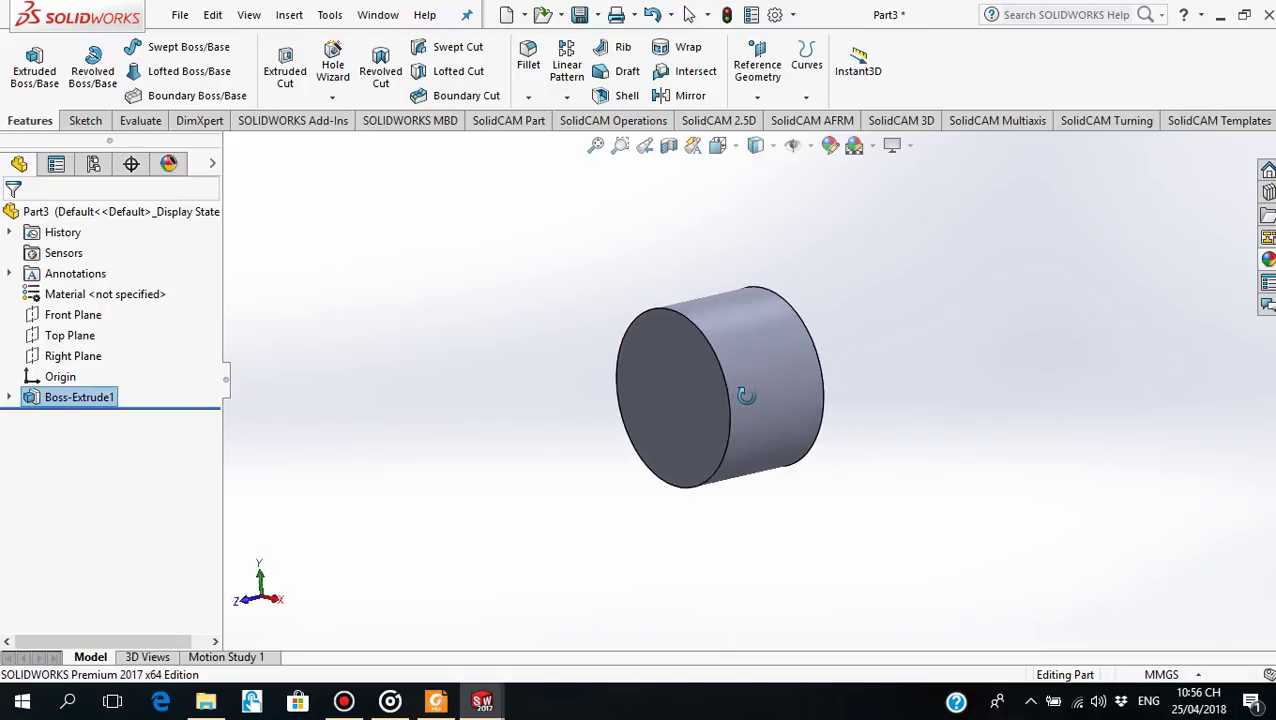
{"action": "left_click", "coordinate": [9, 398]}
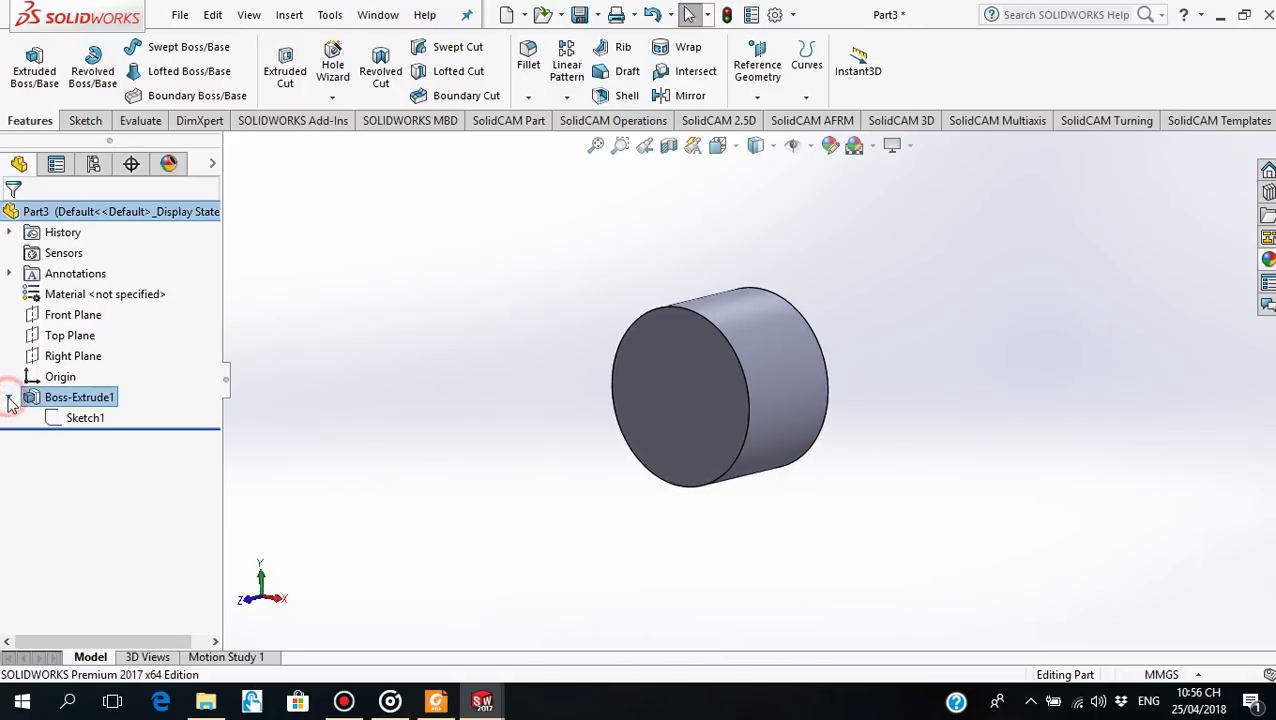
{"action": "left_click", "coordinate": [88, 419]}
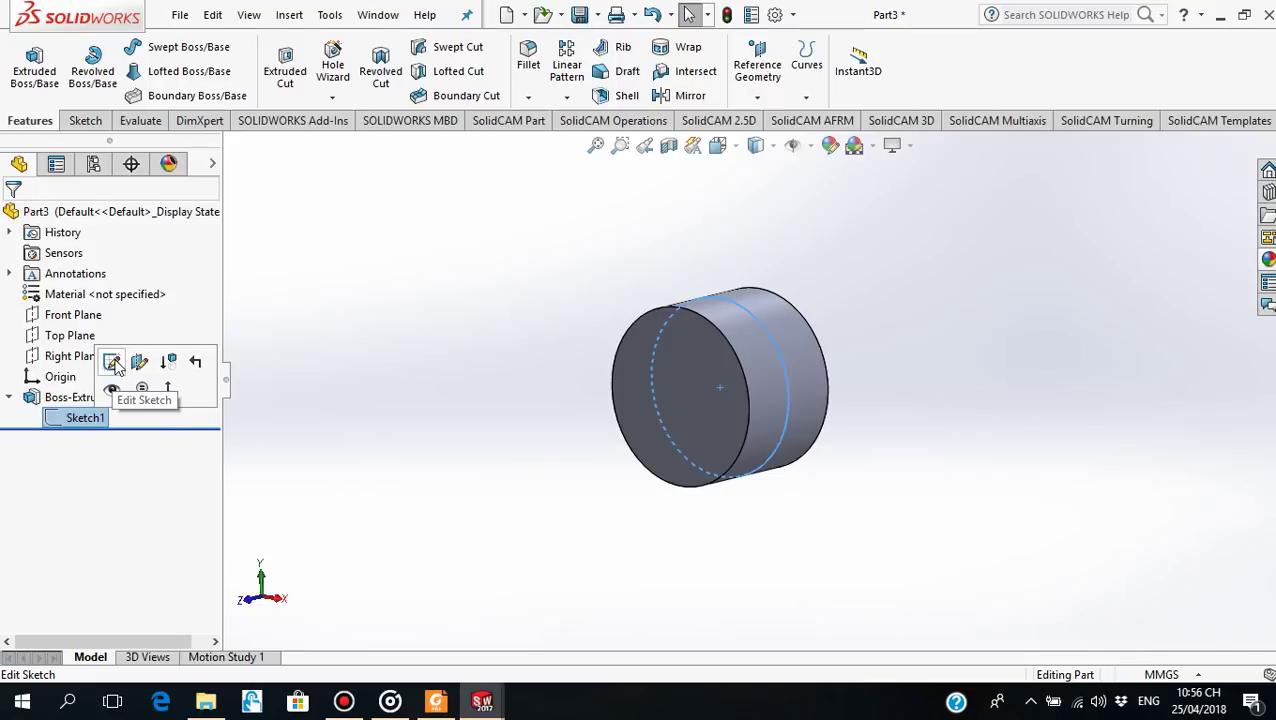
{"action": "left_click", "coordinate": [112, 362]}
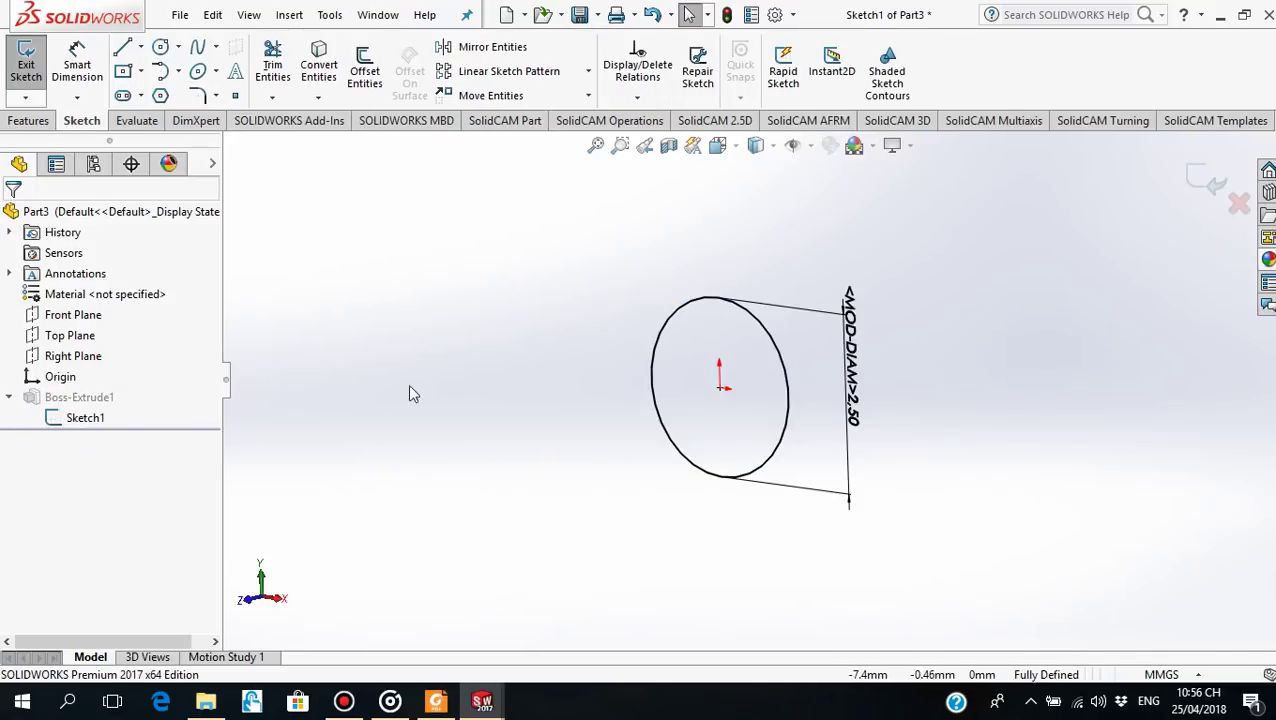
{"action": "left_click", "coordinate": [66, 418]}
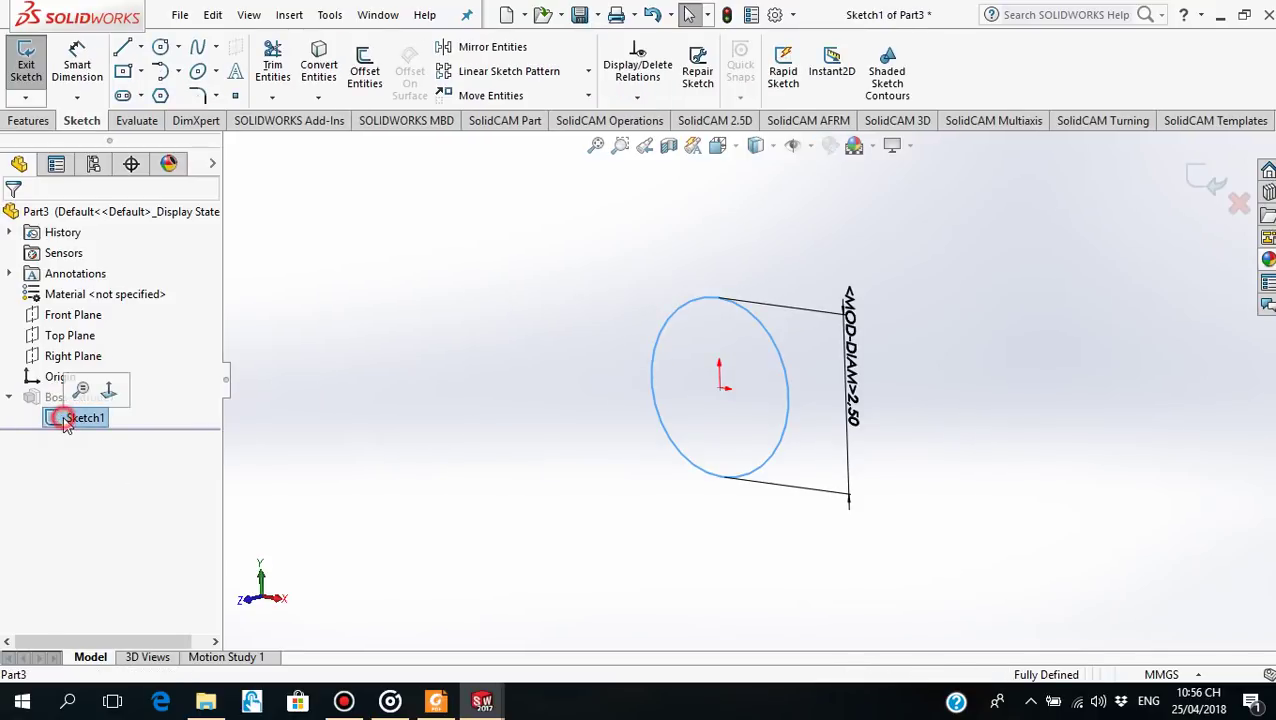
{"action": "left_click", "coordinate": [47, 463]}
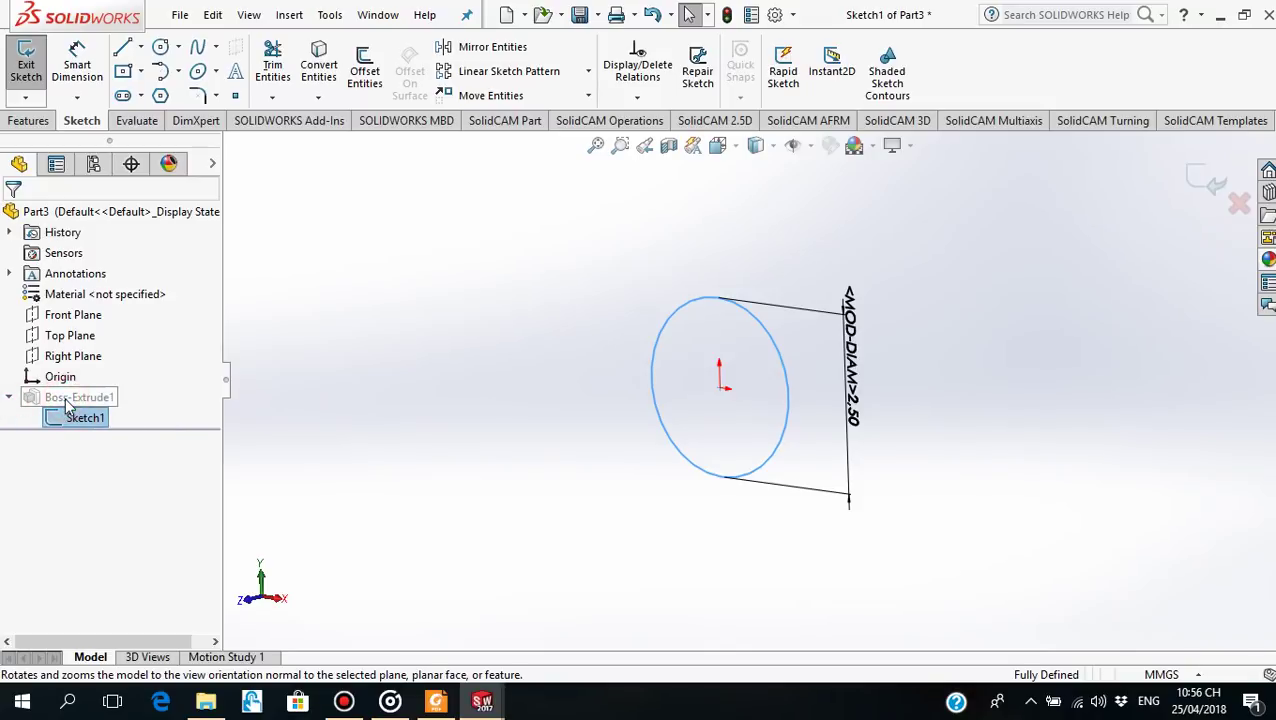
{"action": "left_click", "coordinate": [390, 398]}
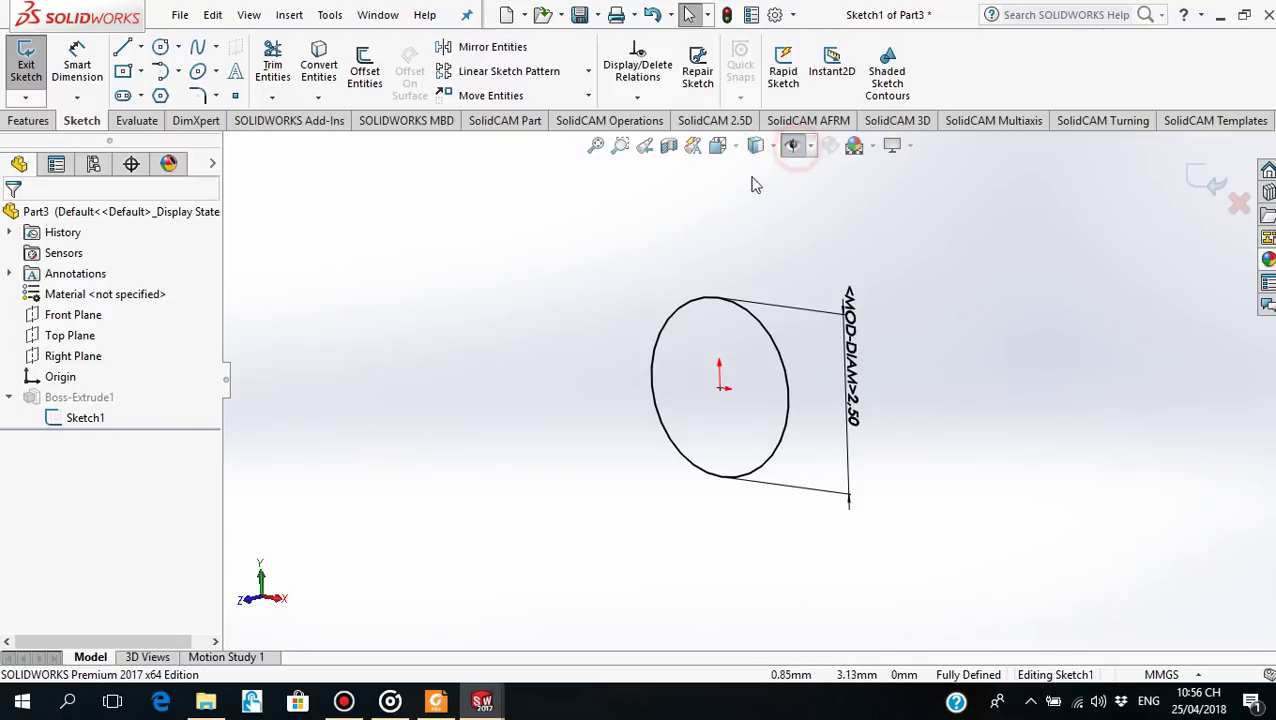
{"action": "left_click", "coordinate": [53, 397]}
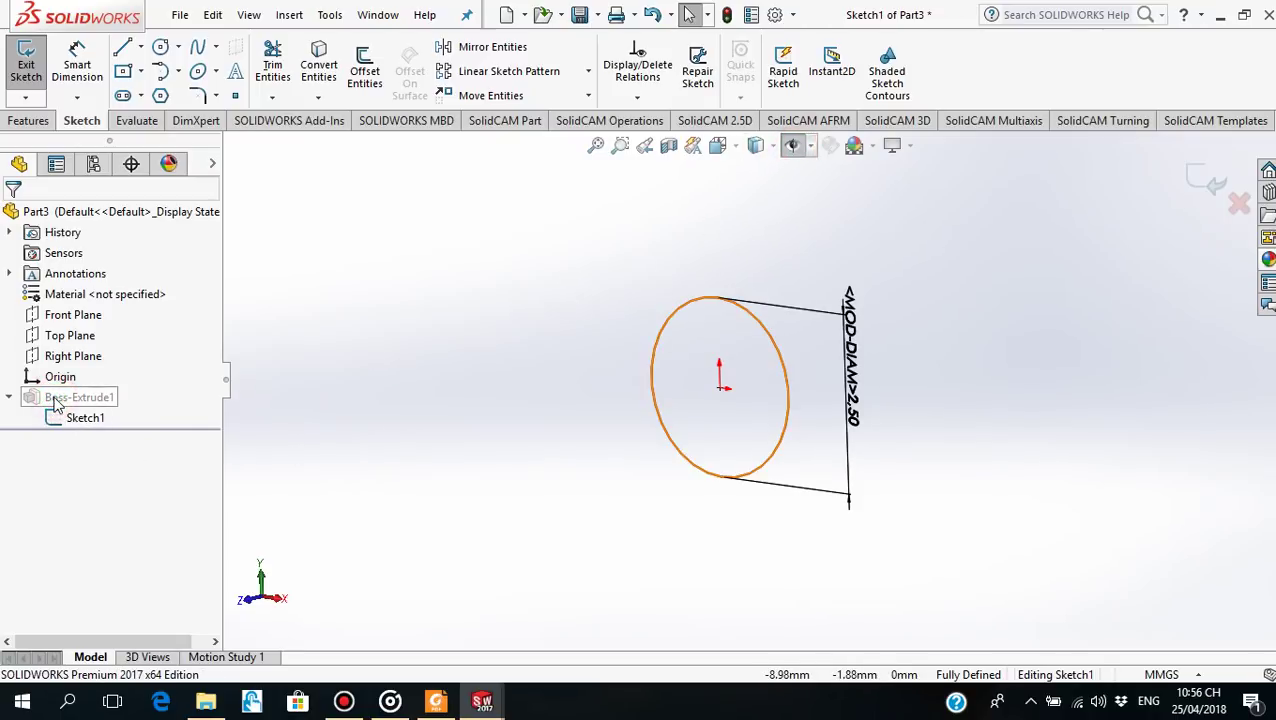
{"action": "left_click", "coordinate": [561, 262]}
{"action": "left_click", "coordinate": [790, 147]}
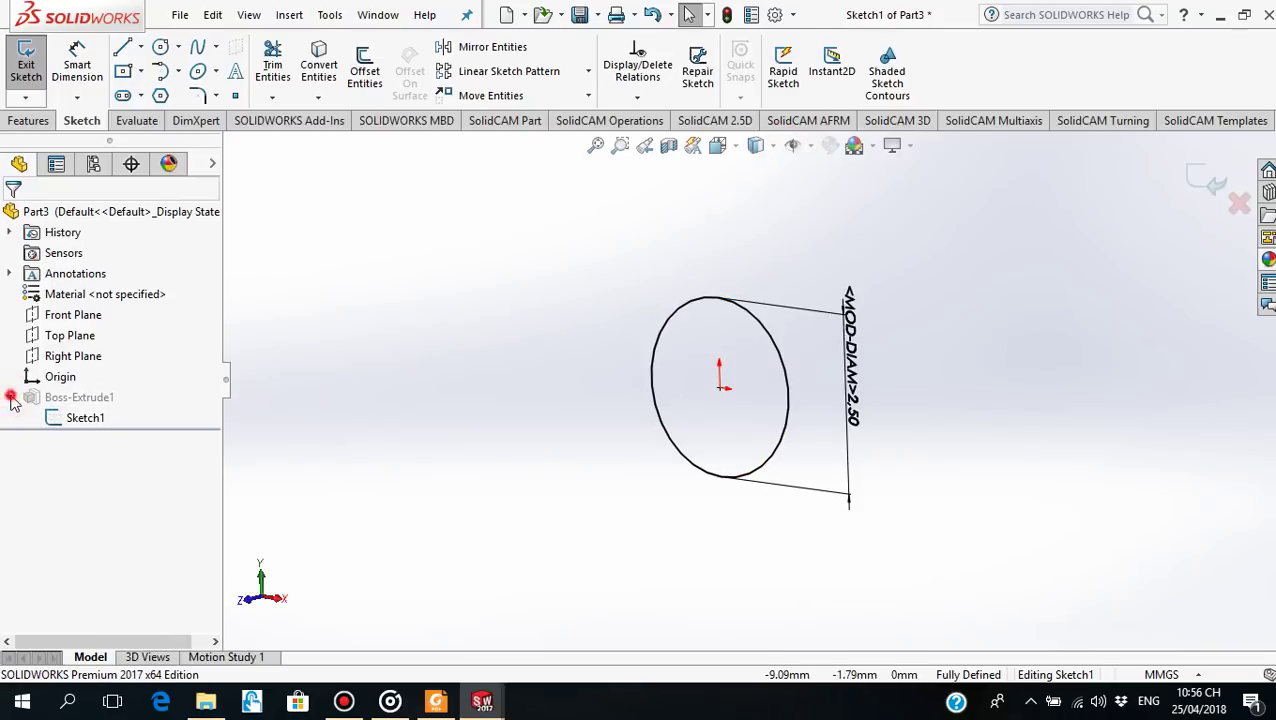
{"action": "right_click", "coordinate": [40, 400]}
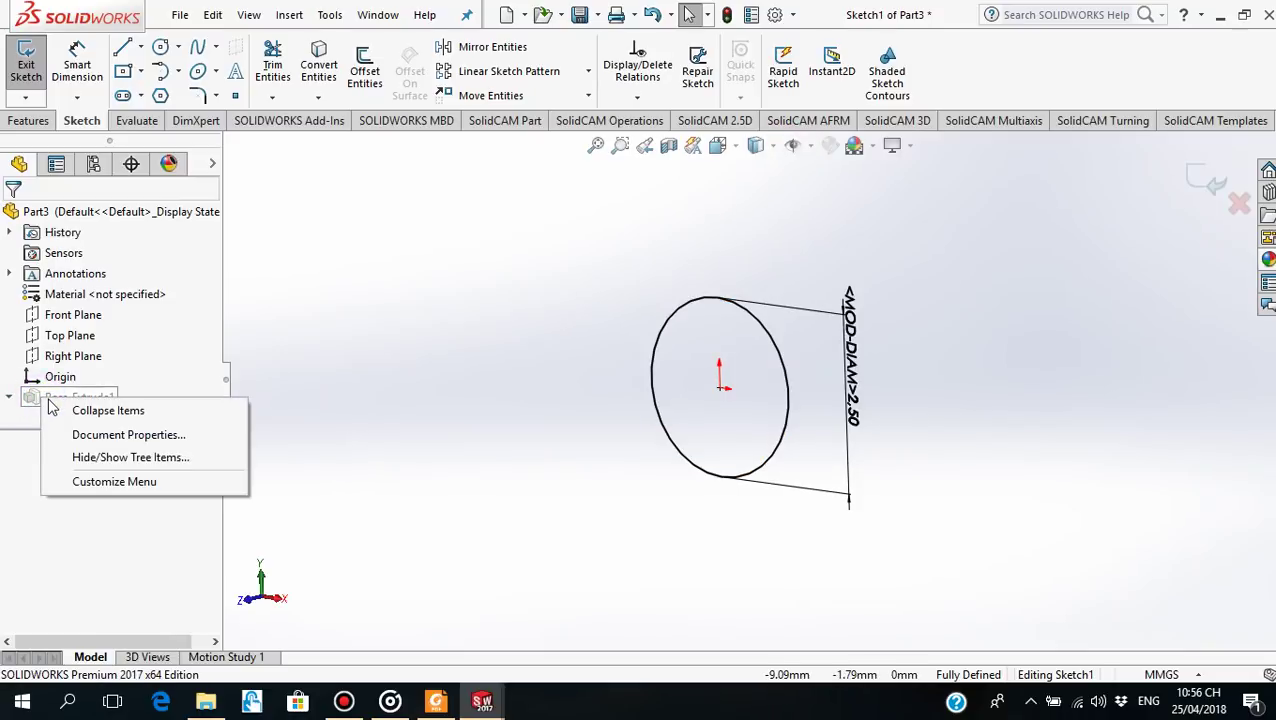
{"action": "left_click", "coordinate": [430, 441]}
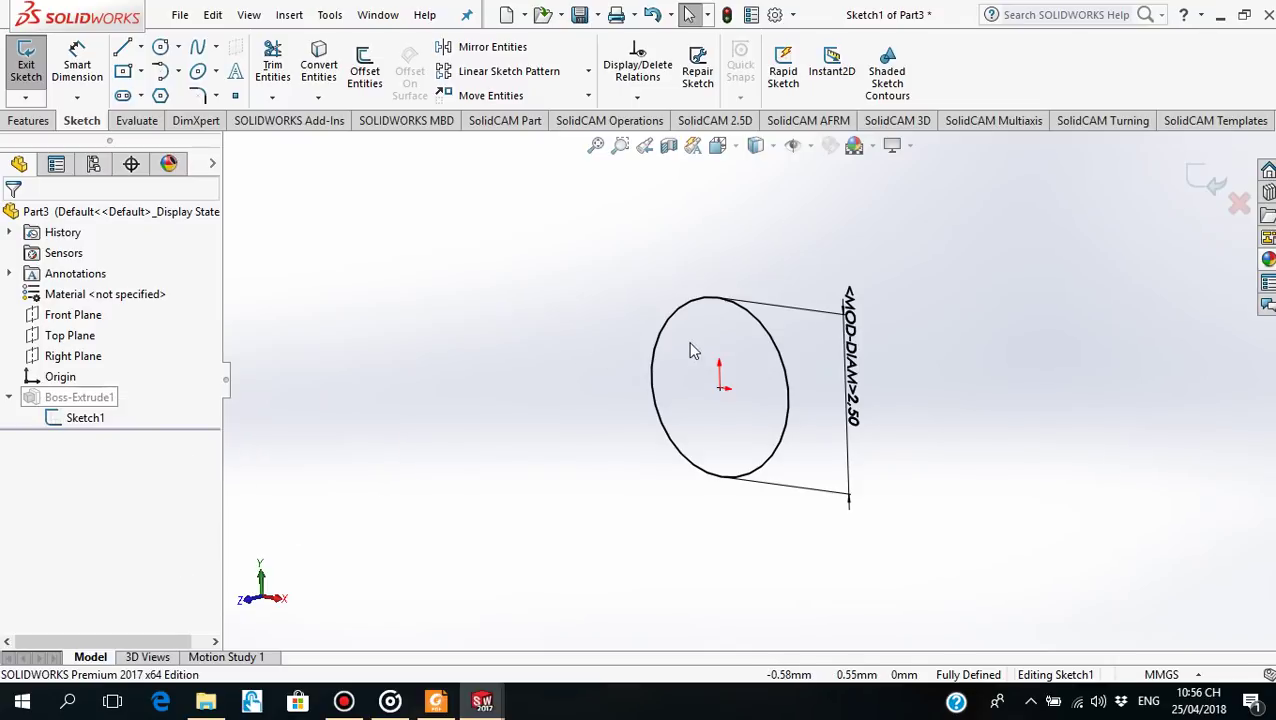
Change the base circle's diameter from 2.50 to 0.25 mm
{"action": "left_click", "coordinate": [652, 390]}
{"action": "left_click", "coordinate": [855, 400]}
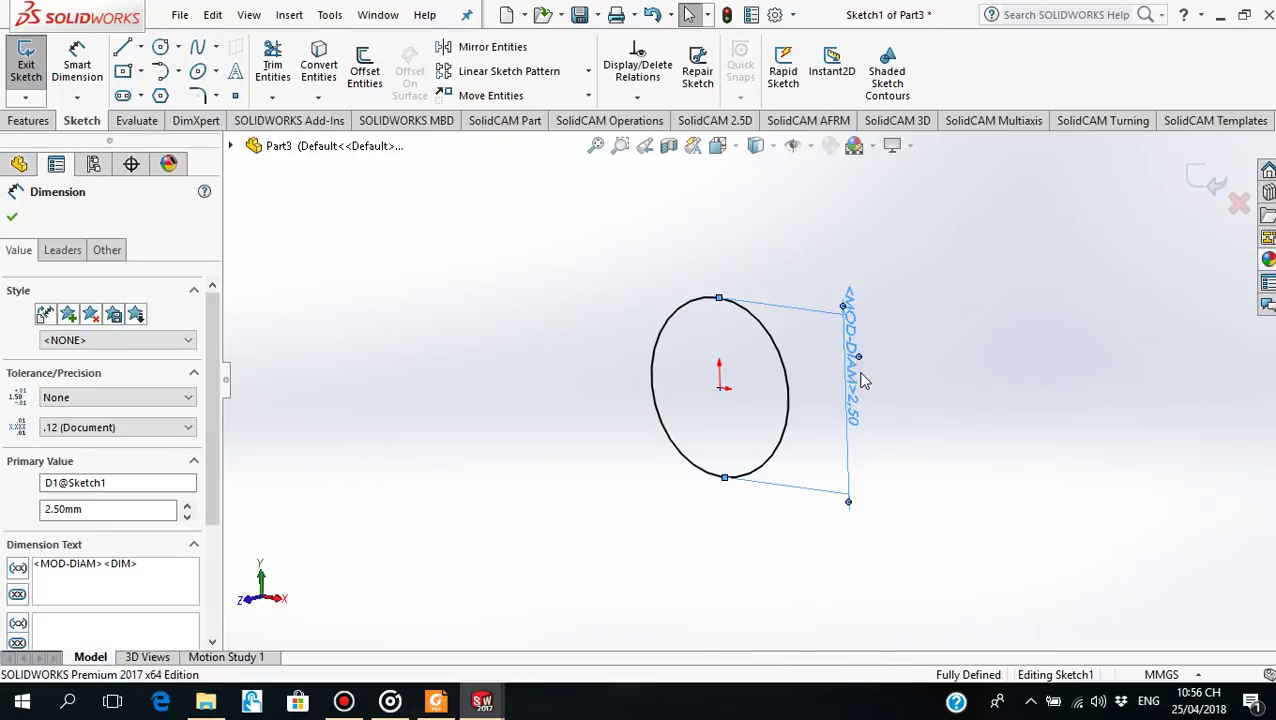
{"action": "double_click", "coordinate": [114, 508]}
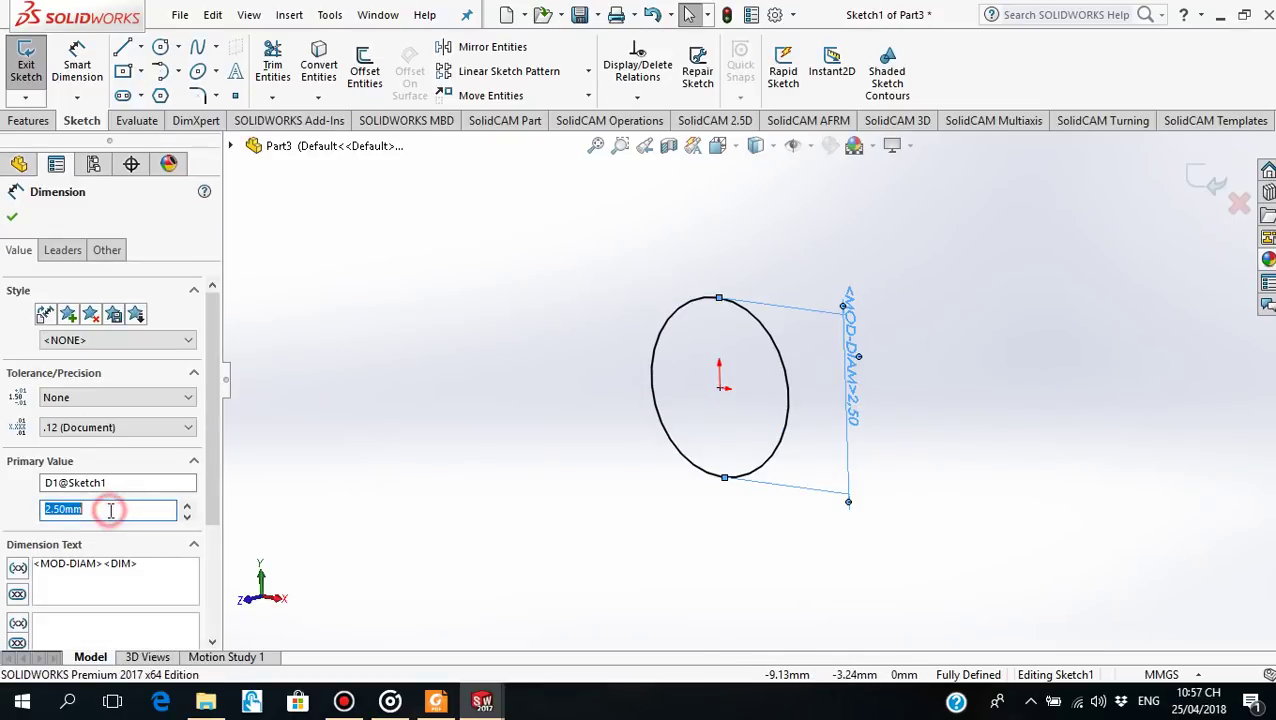
{"action": "type", "text": "0.25"}
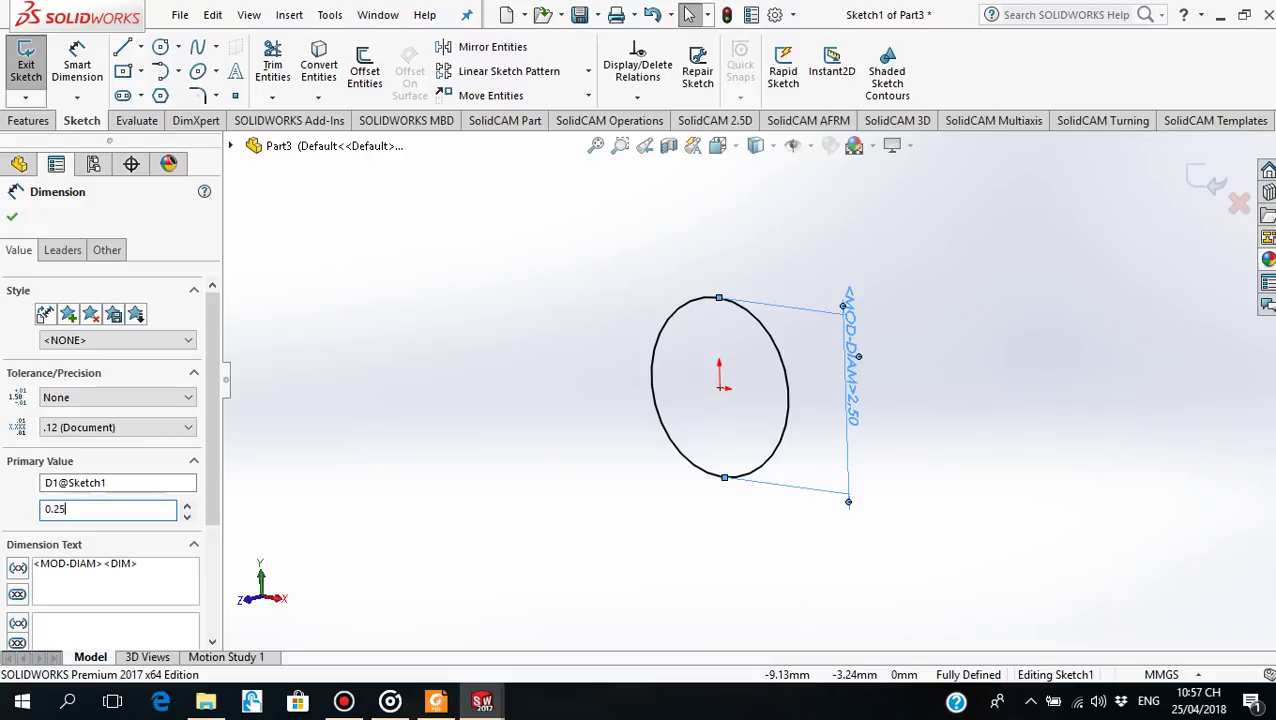
{"action": "key", "text": "Return"}
Finish the dimension, fit the part in view, and exit the sketch to rebuild Boss-Extrude1
{"action": "scroll", "coordinate": [718, 405], "scroll_direction": "down", "scroll_amount": 1}
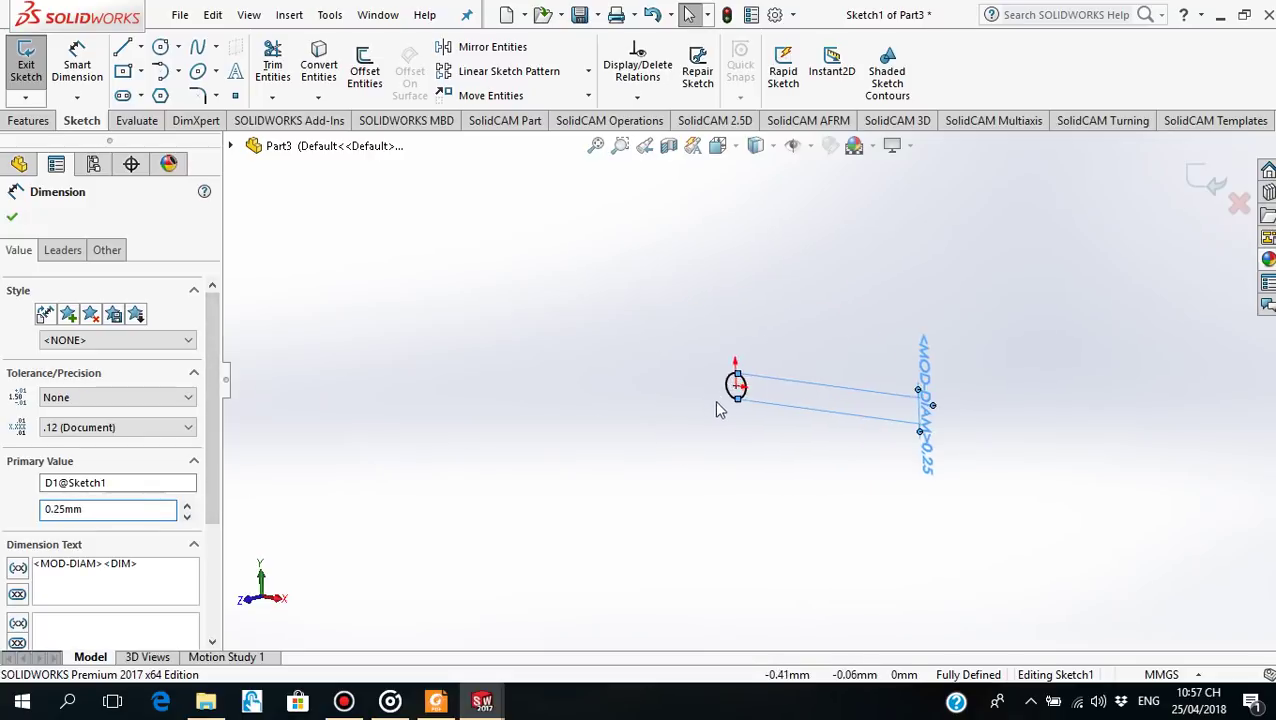
{"action": "scroll", "coordinate": [776, 399], "scroll_direction": "down", "scroll_amount": 2}
{"action": "scroll", "coordinate": [760, 360], "scroll_direction": "down", "scroll_amount": 1}
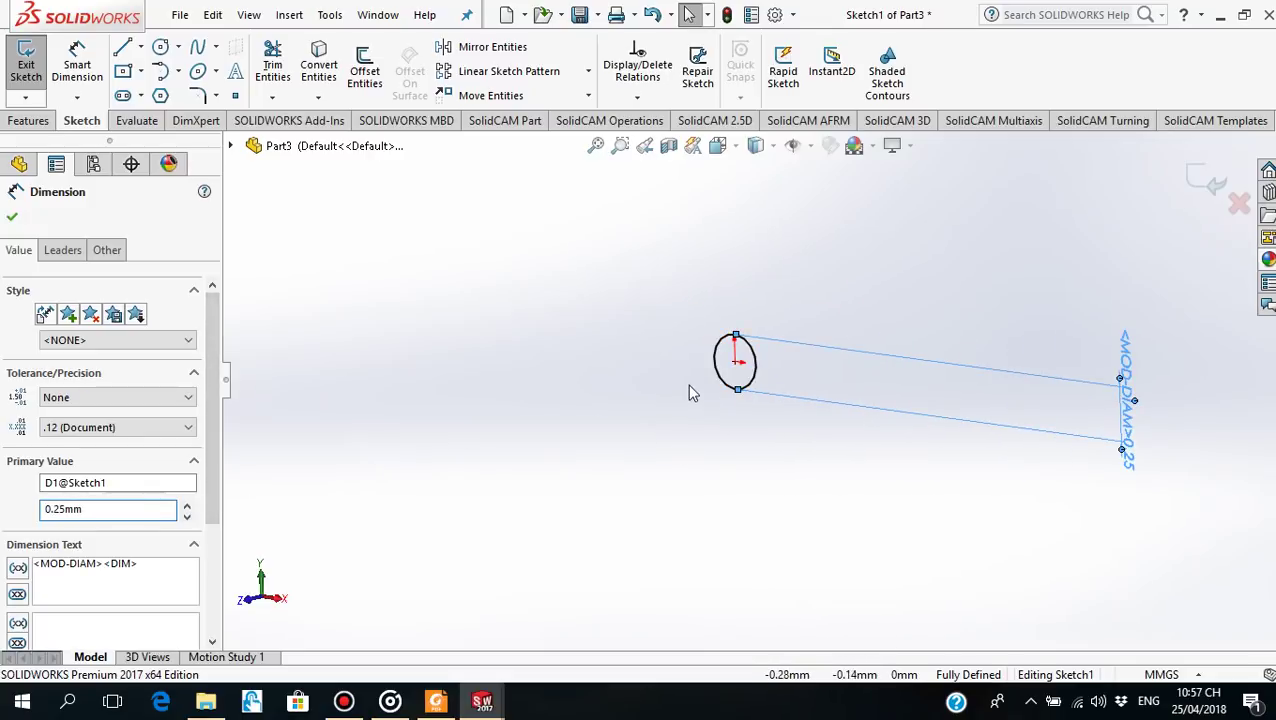
{"action": "middle_click_drag", "start_coordinate": [687, 384], "coordinate": [675, 384]}
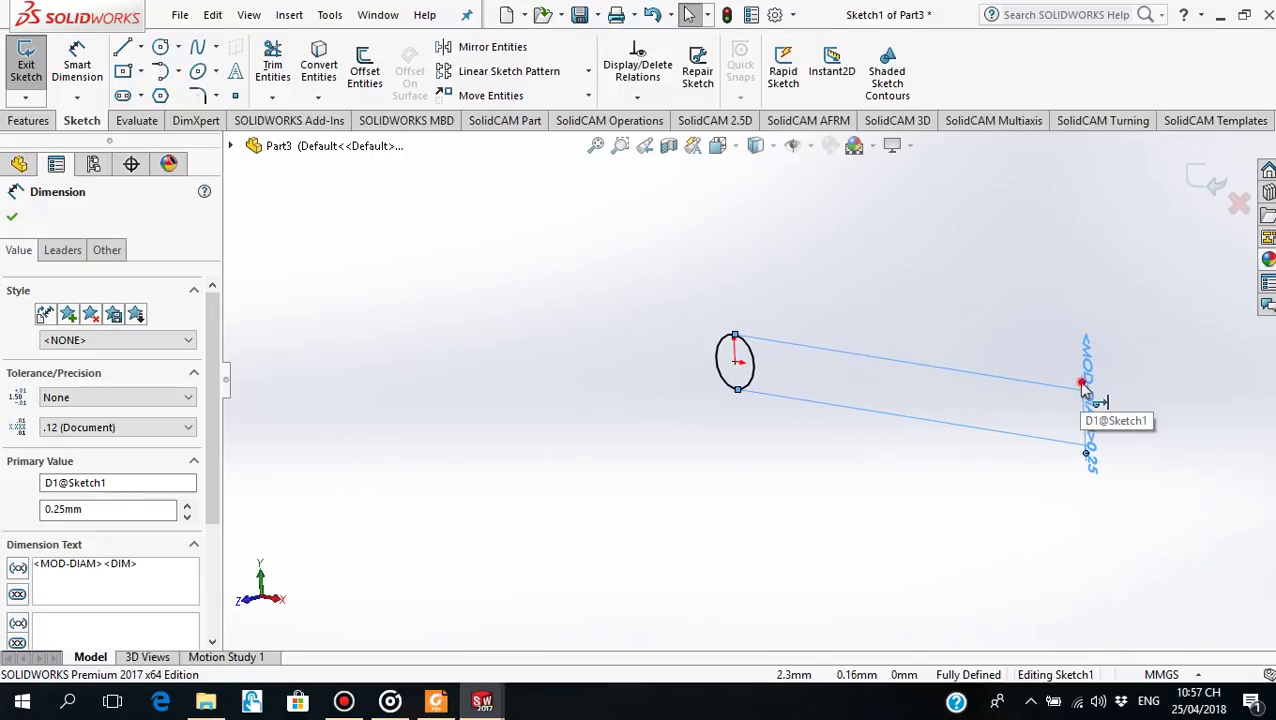
{"action": "left_click", "coordinate": [940, 521]}
{"action": "scroll", "coordinate": [1090, 447], "scroll_direction": "down", "scroll_amount": 2}
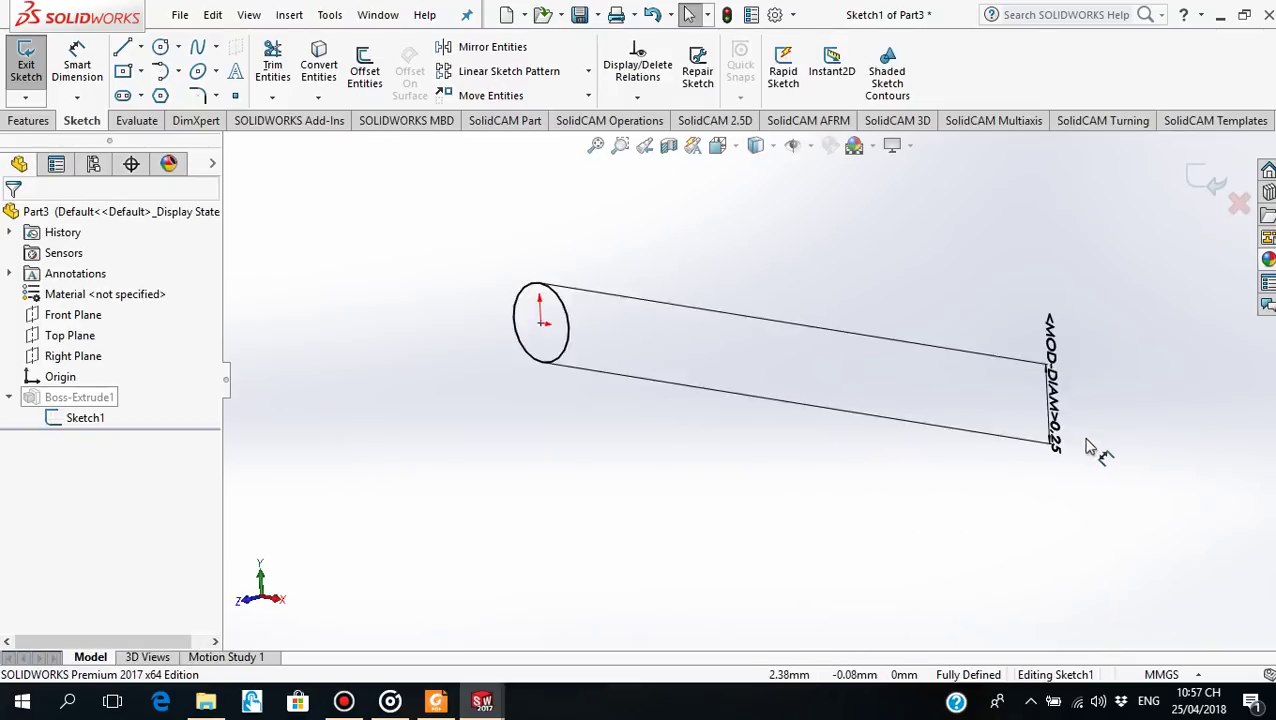
{"action": "scroll", "coordinate": [1090, 447], "scroll_direction": "down", "scroll_amount": 1}
{"action": "key", "text": "z"}
{"action": "key", "text": "z"}
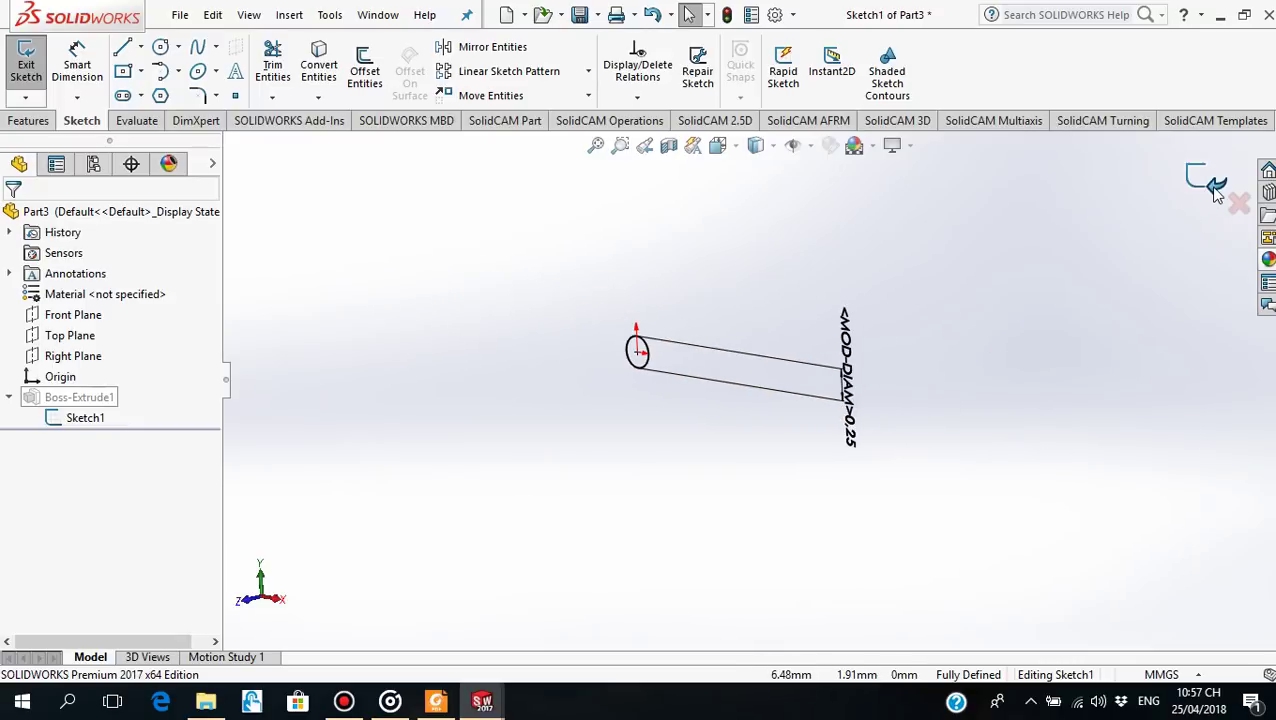
{"action": "left_click", "coordinate": [1214, 190]}
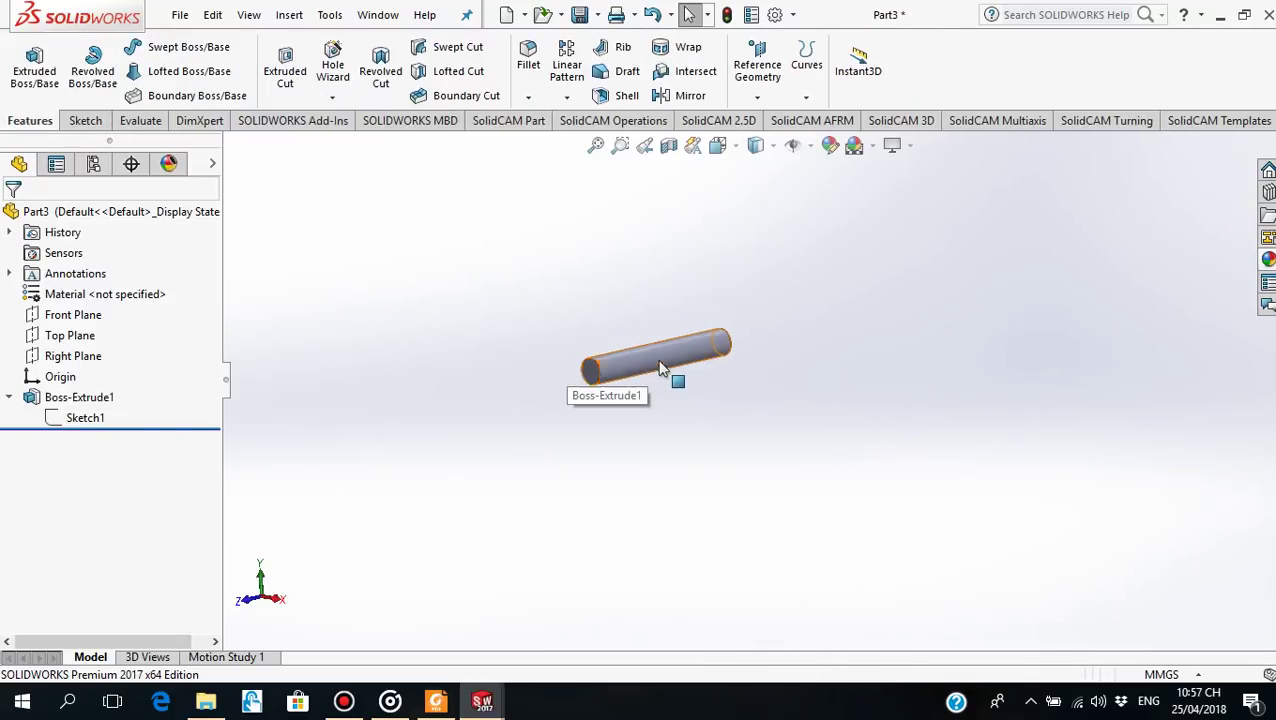
Check the Fixture Assembly drawing in Foxit Reader, then orbit the pin end-on
{"action": "mouse_move", "coordinate": [660, 370]}
{"action": "middle_mouse_down"}
{"action": "mouse_move", "coordinate": [684, 396]}
{"action": "mouse_move", "coordinate": [703, 384]}
{"action": "mouse_move", "coordinate": [672, 424]}
{"action": "mouse_move", "coordinate": [584, 430]}
{"action": "mouse_move", "coordinate": [733, 401]}
{"action": "mouse_move", "coordinate": [829, 350]}
{"action": "mouse_move", "coordinate": [683, 390]}
{"action": "mouse_move", "coordinate": [718, 353]}
{"action": "mouse_move", "coordinate": [712, 256]}
{"action": "mouse_move", "coordinate": [689, 278]}
{"action": "middle_mouse_up"}
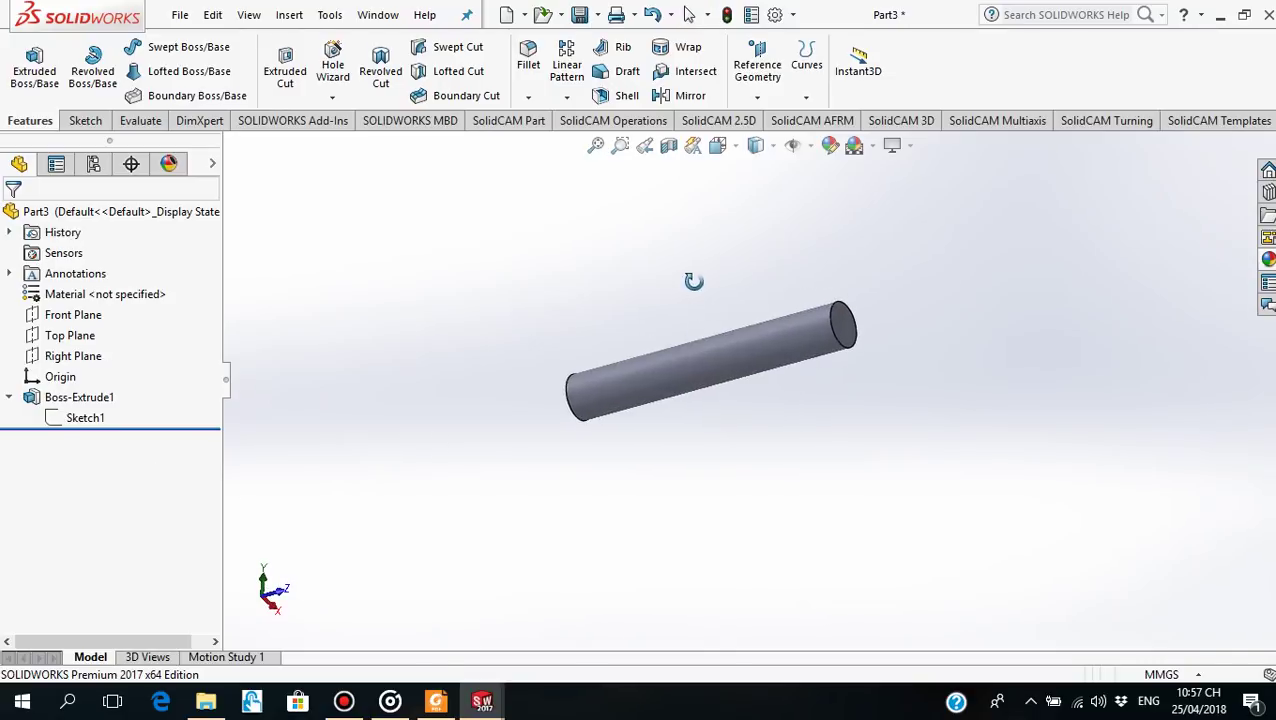
{"action": "left_click", "coordinate": [438, 703]}
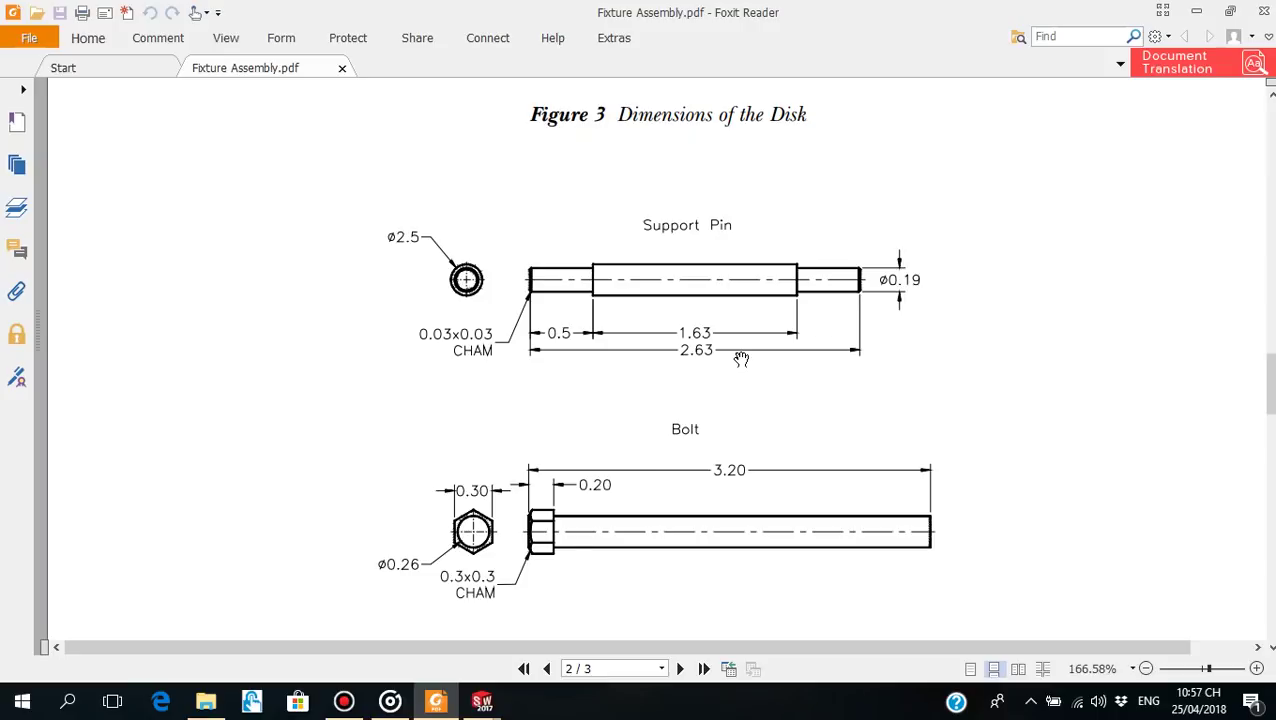
{"action": "left_click", "coordinate": [436, 701]}
{"action": "middle_click_drag", "start_coordinate": [741, 387], "coordinate": [889, 303]}
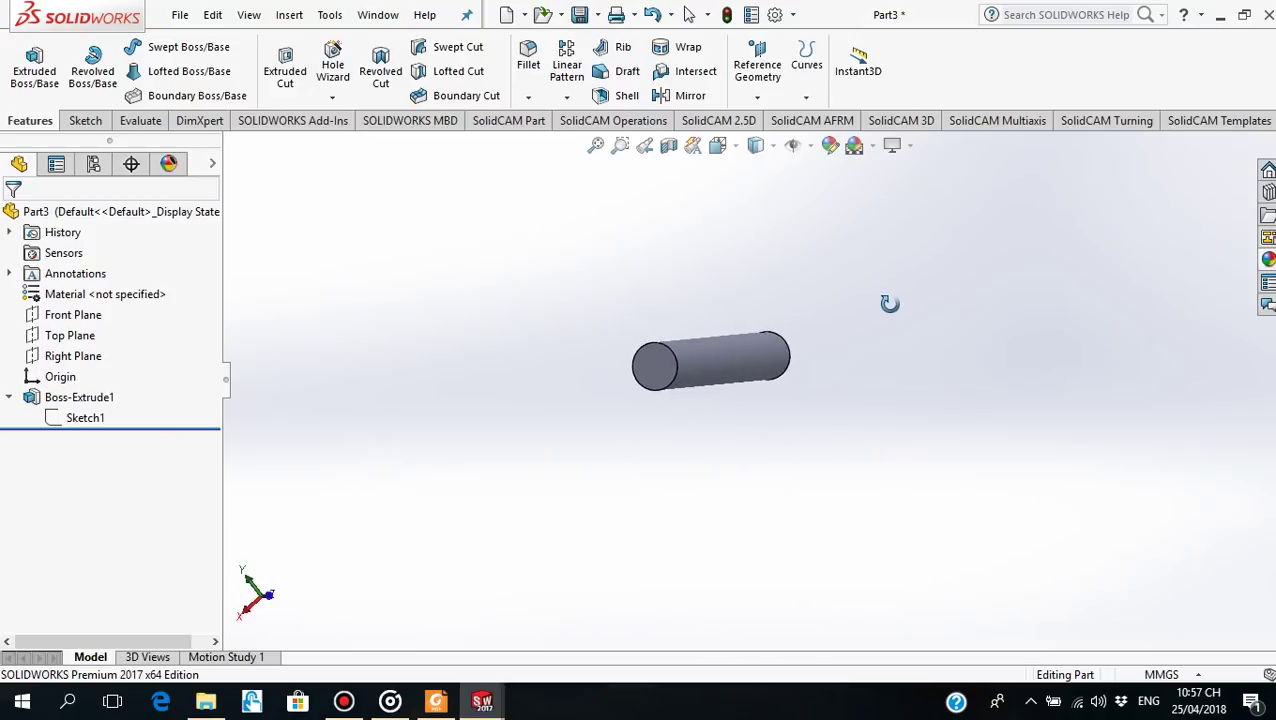
Select the pin's end face, view it Normal To, start a sketch on it, and pick the Circle tool
{"action": "left_click", "coordinate": [668, 368]}
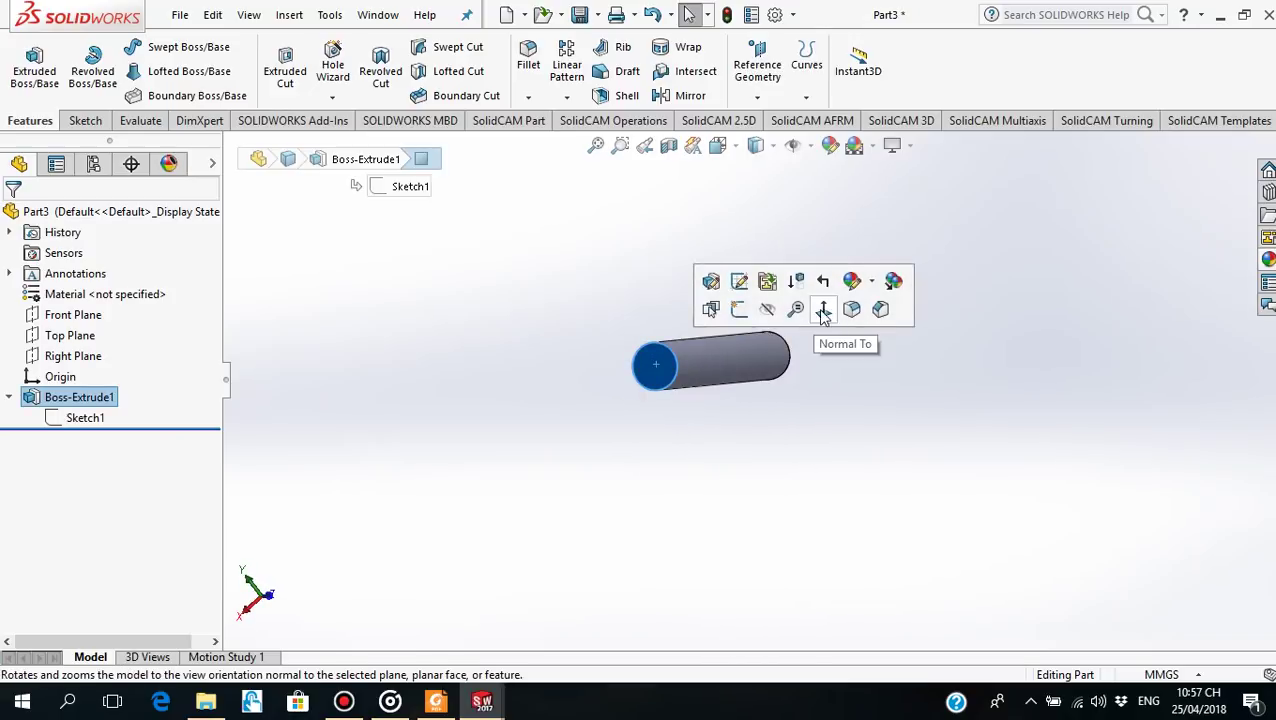
{"action": "left_click", "coordinate": [823, 309]}
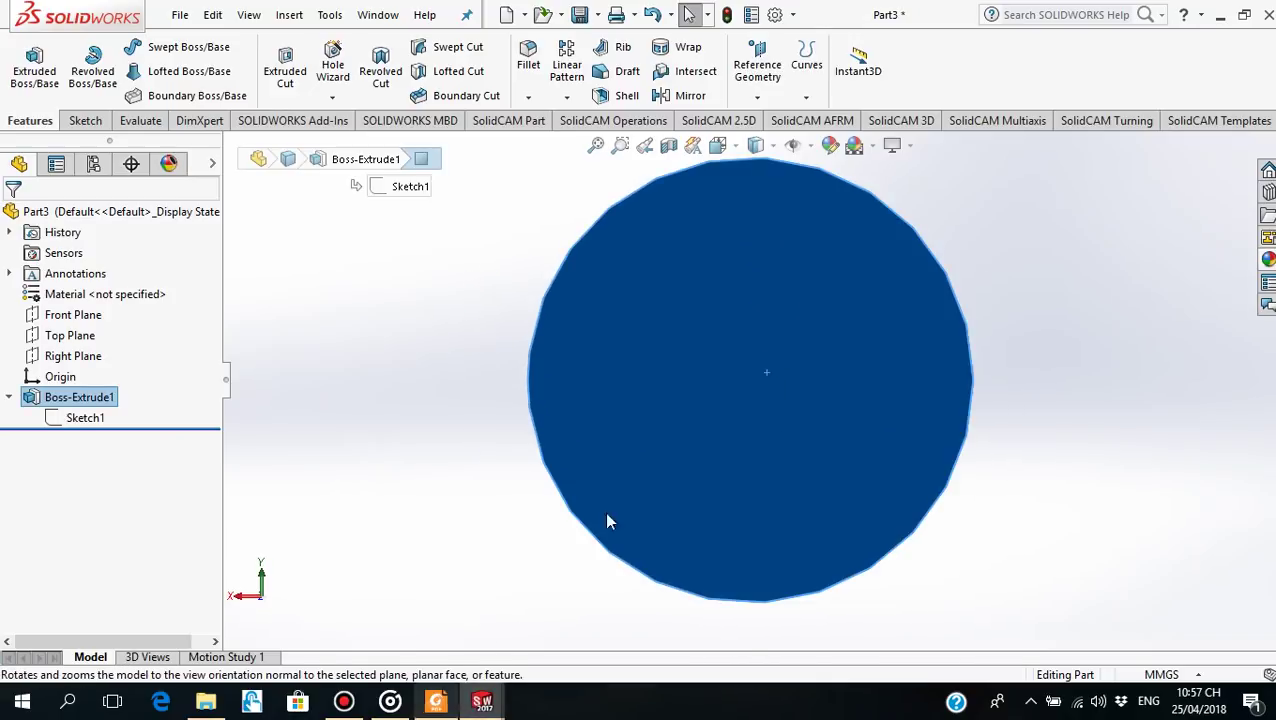
{"action": "left_click", "coordinate": [693, 359]}
{"action": "left_click", "coordinate": [779, 306]}
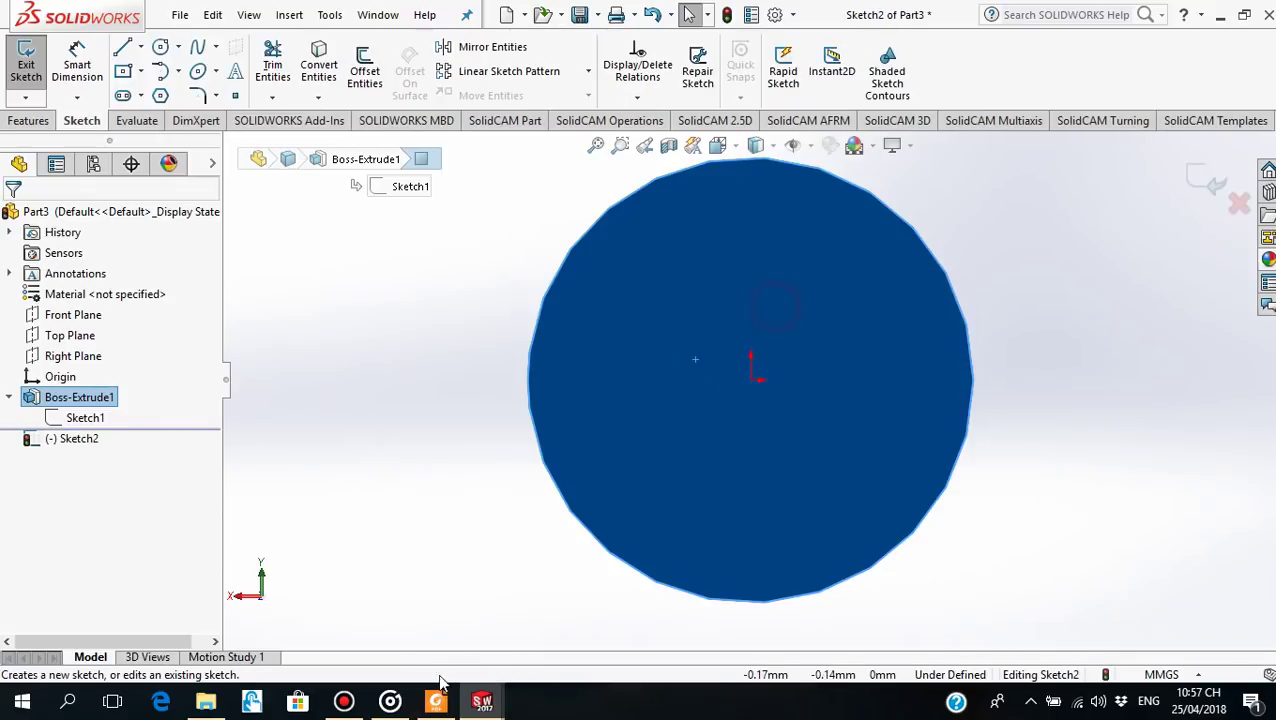
{"action": "left_click", "coordinate": [436, 700]}
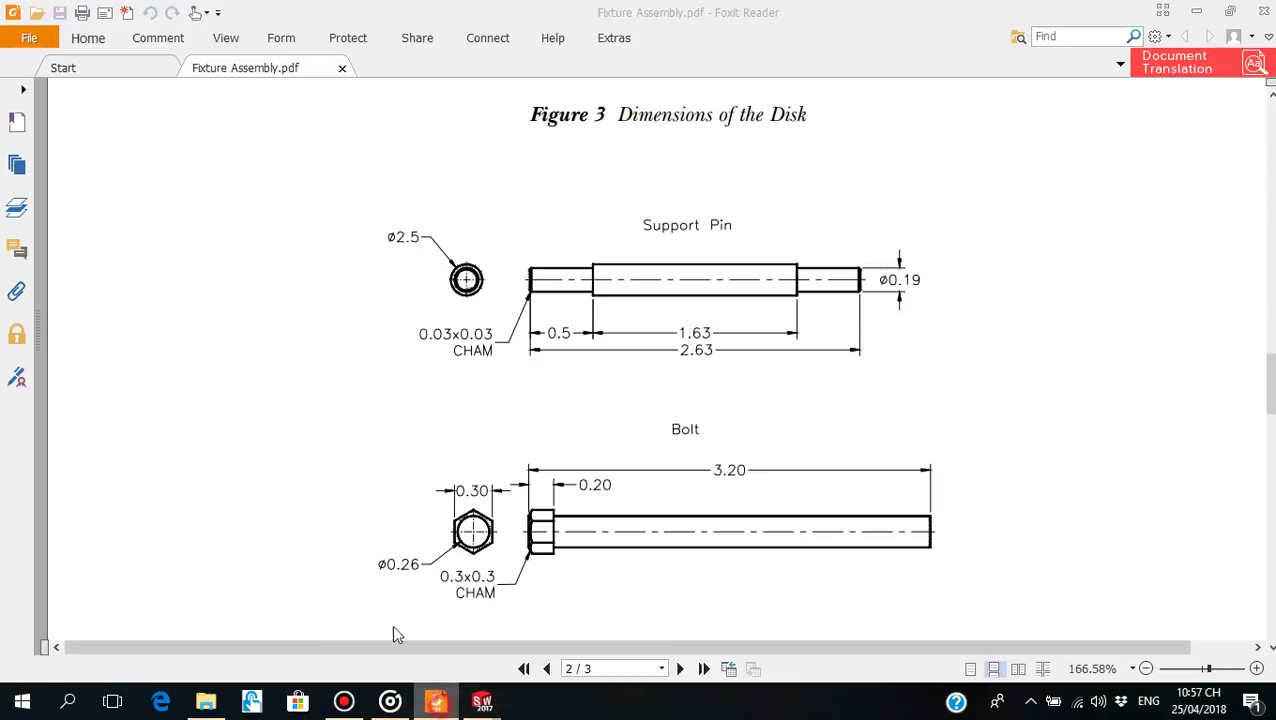
{"action": "left_click", "coordinate": [481, 700]}
{"action": "left_click", "coordinate": [160, 47]}
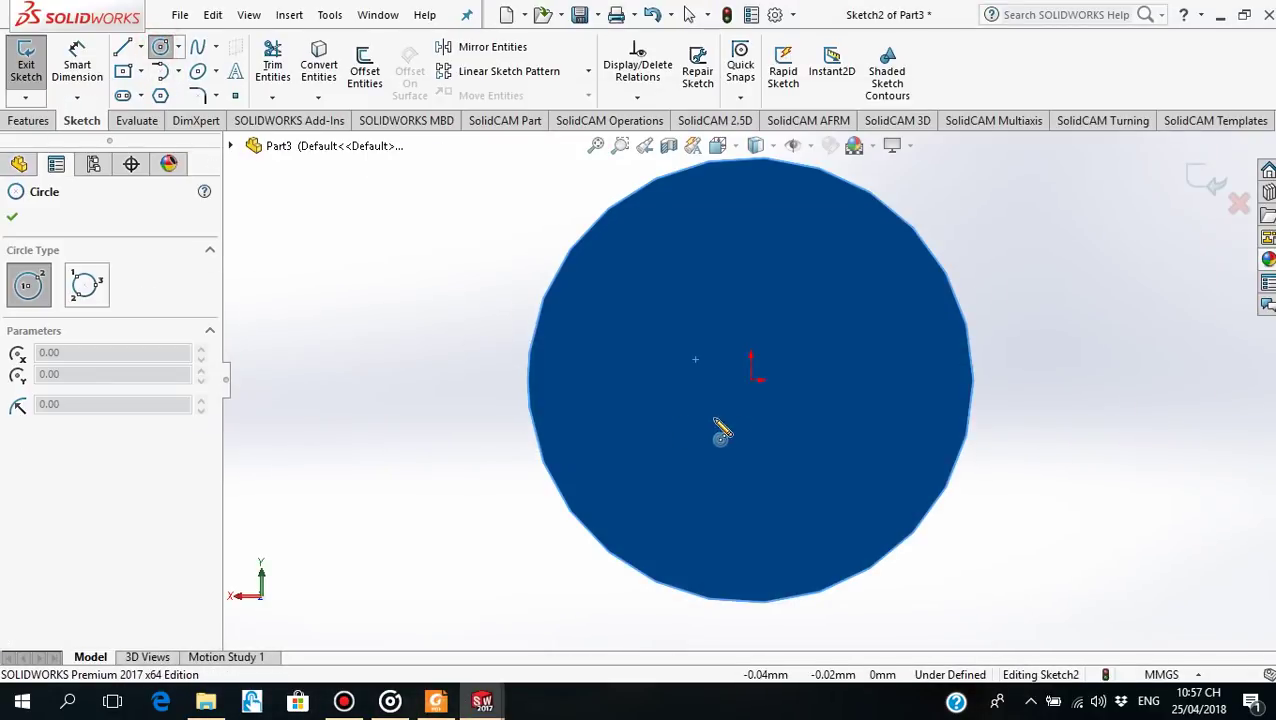
Draw a circle centred on the origin of the pin's end face
{"action": "left_click", "coordinate": [750, 378]}
{"action": "left_click", "coordinate": [891, 285]}
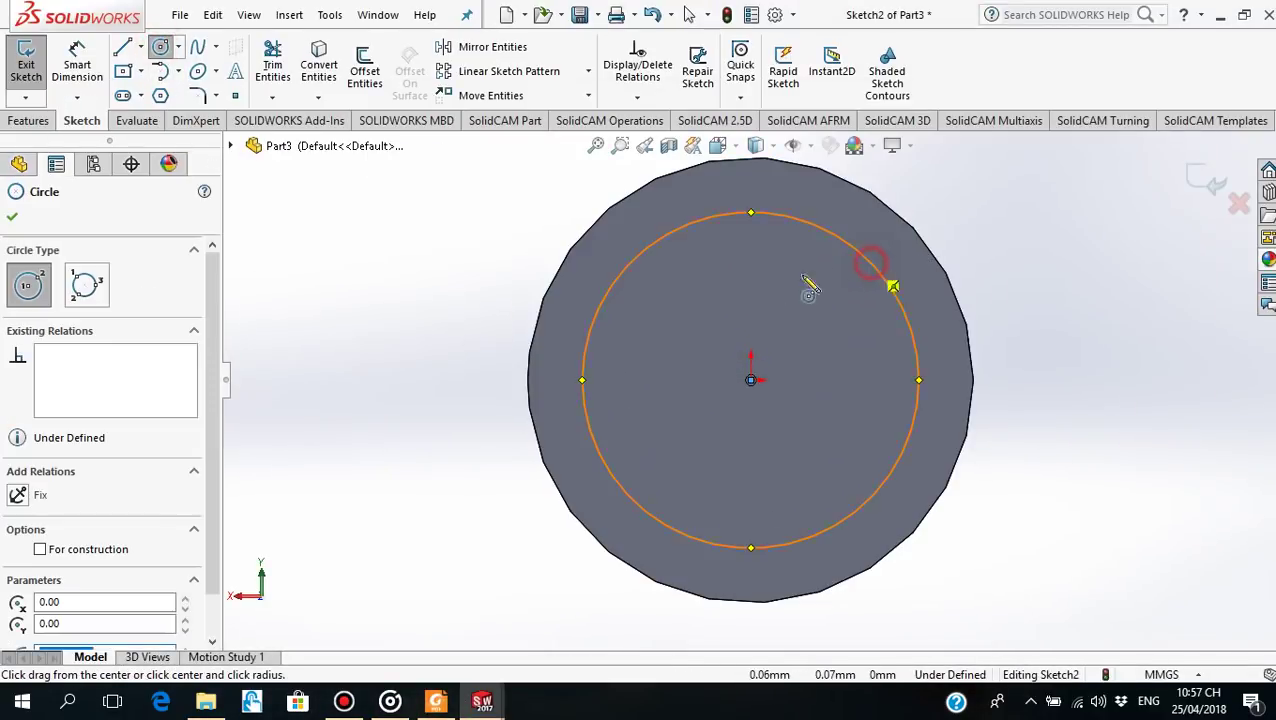
{"action": "left_click", "coordinate": [12, 216]}
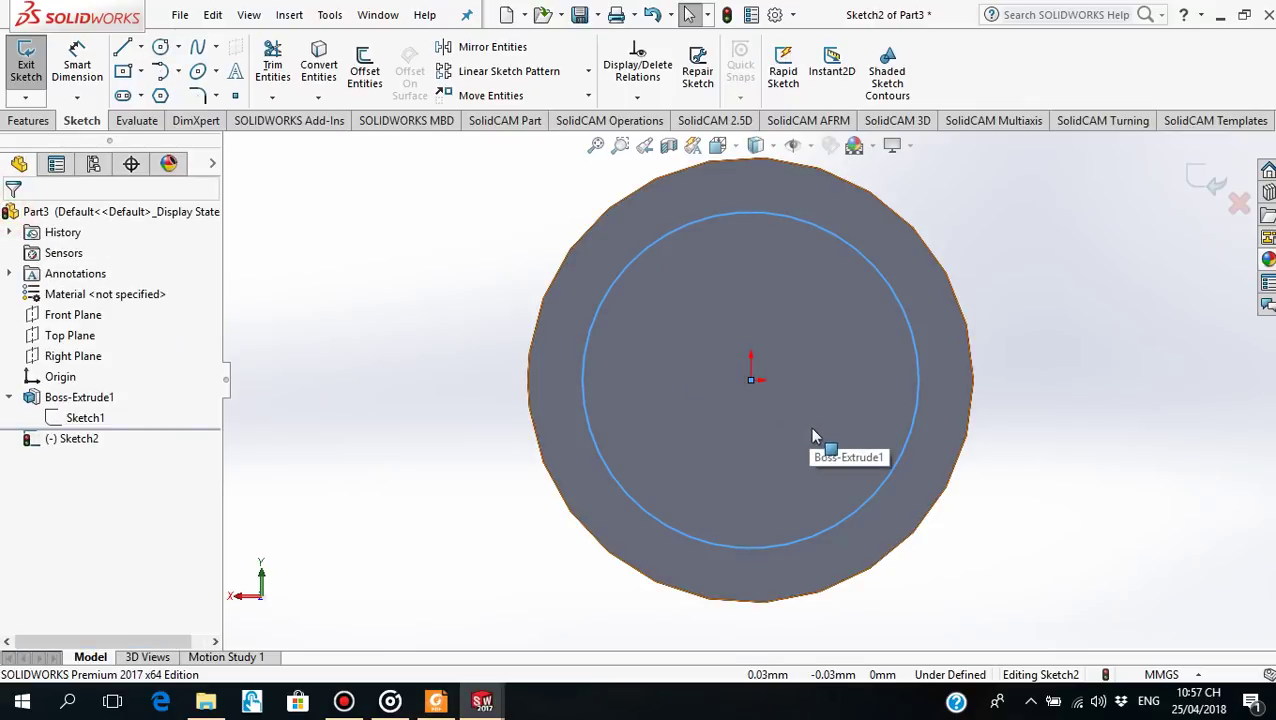
Dimension the circle to a 0.19 diameter, then orbit the view and reopen the Fixture Assembly drawing
{"action": "left_click", "coordinate": [77, 65]}
{"action": "left_click", "coordinate": [585, 345]}
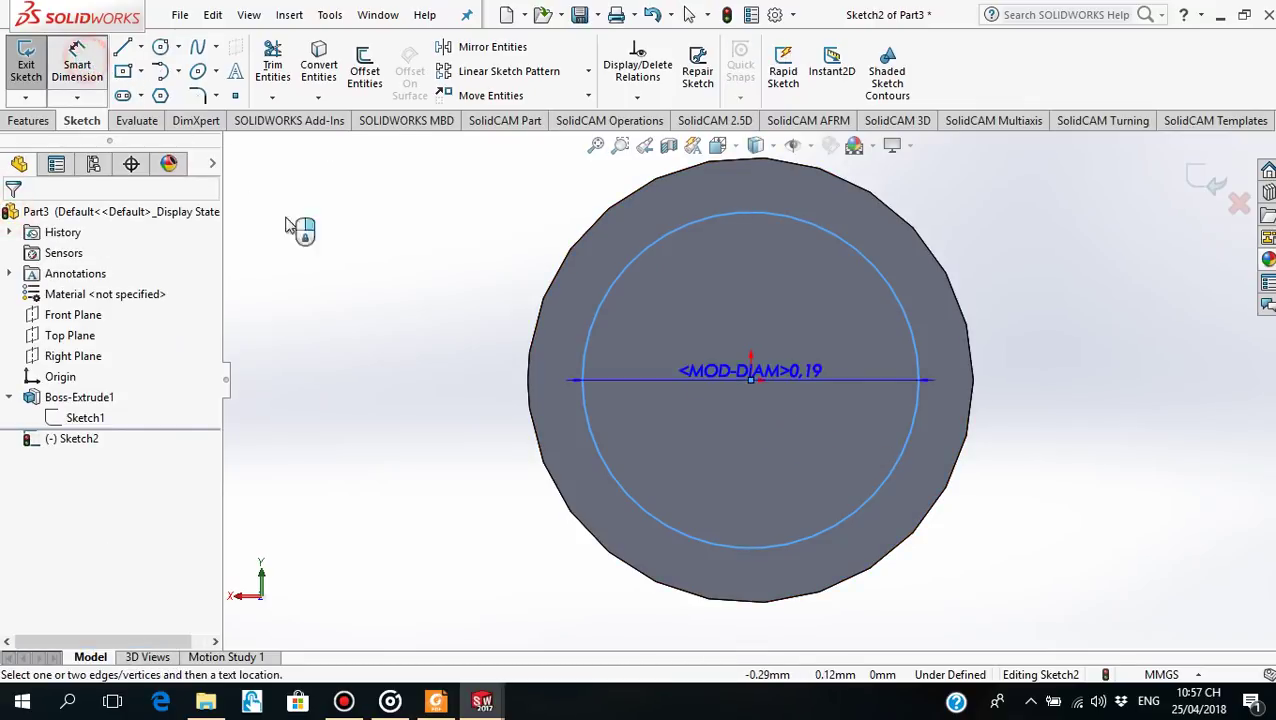
{"action": "left_click", "coordinate": [440, 400]}
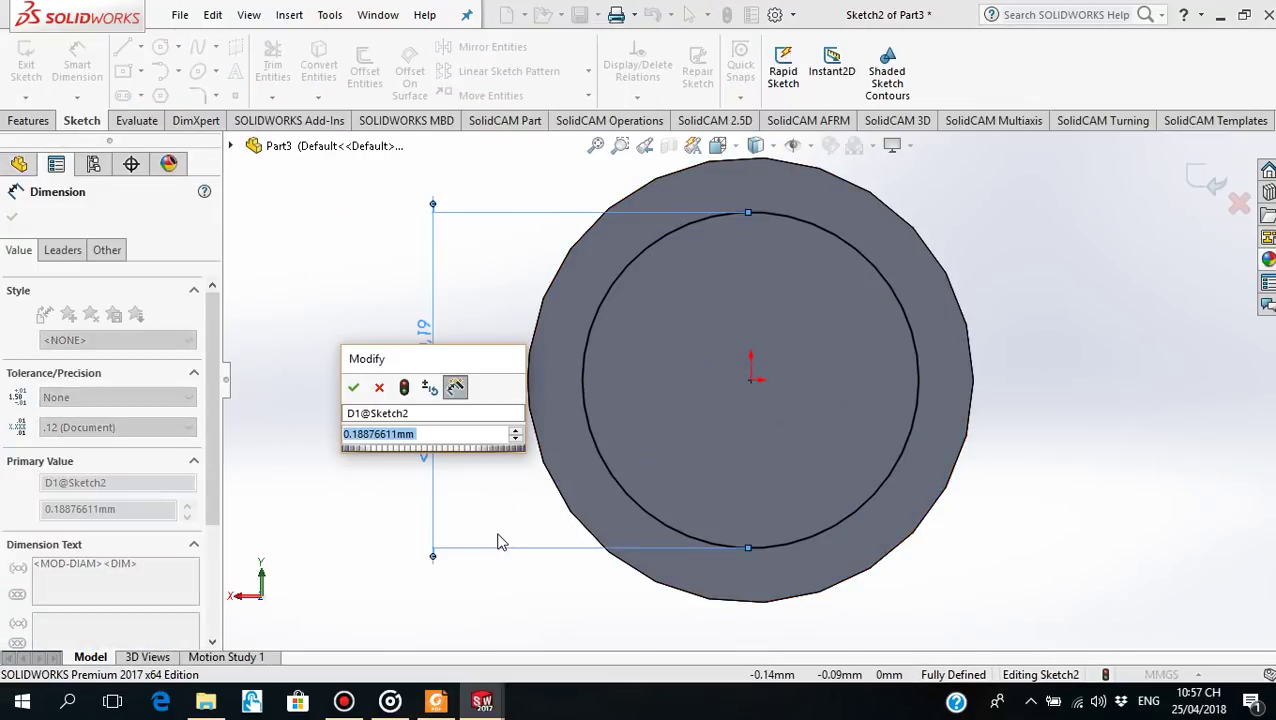
{"action": "type", "text": "0"}
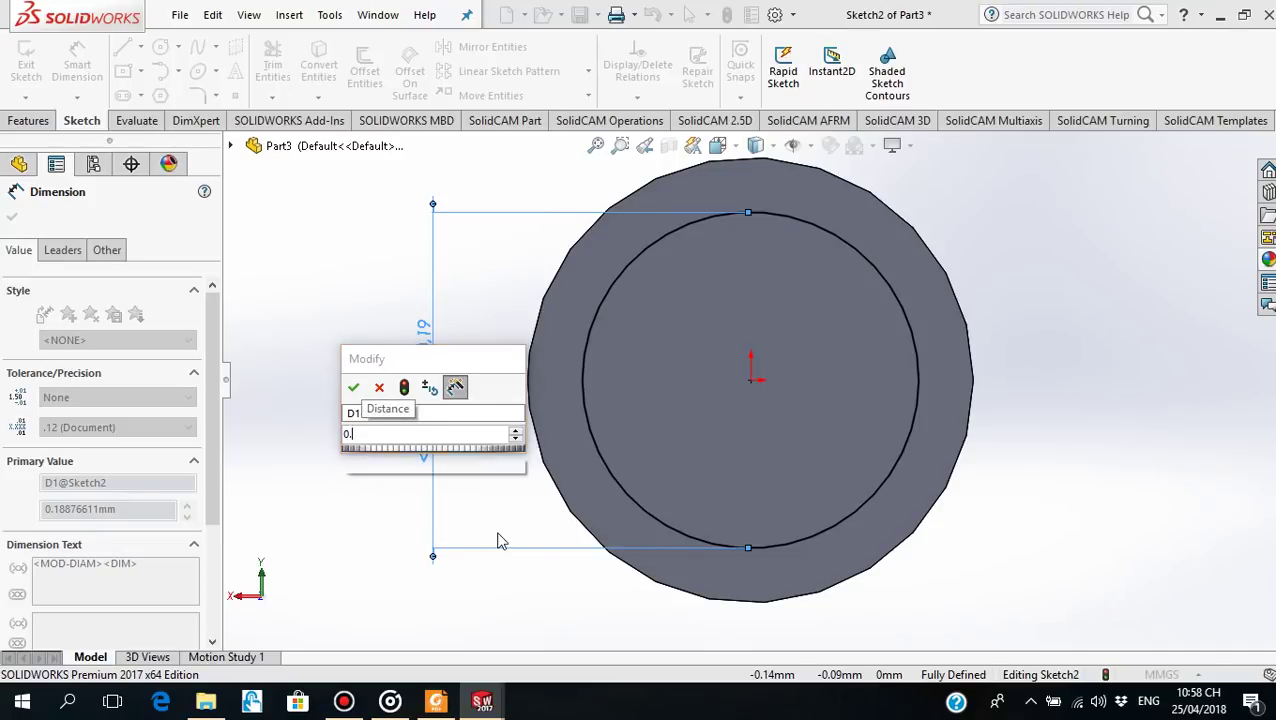
{"action": "type", "text": ".19"}
{"action": "key", "text": "Return"}
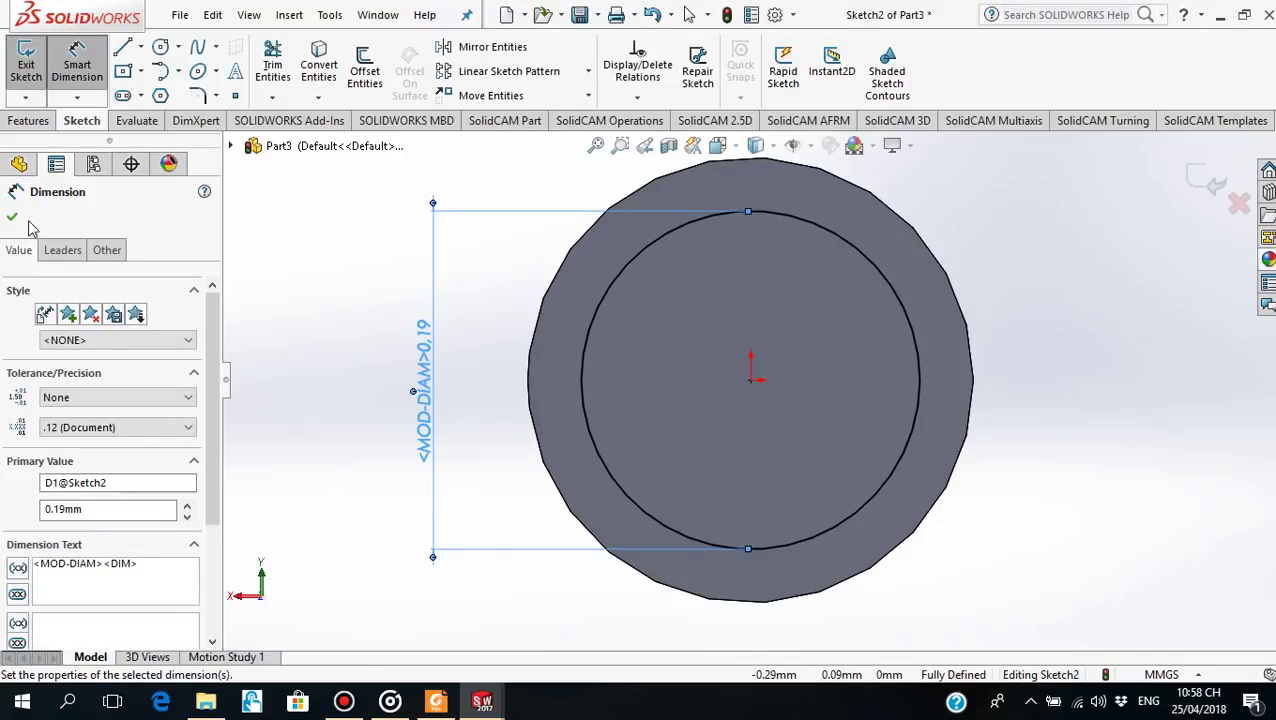
{"action": "left_click", "coordinate": [12, 216]}
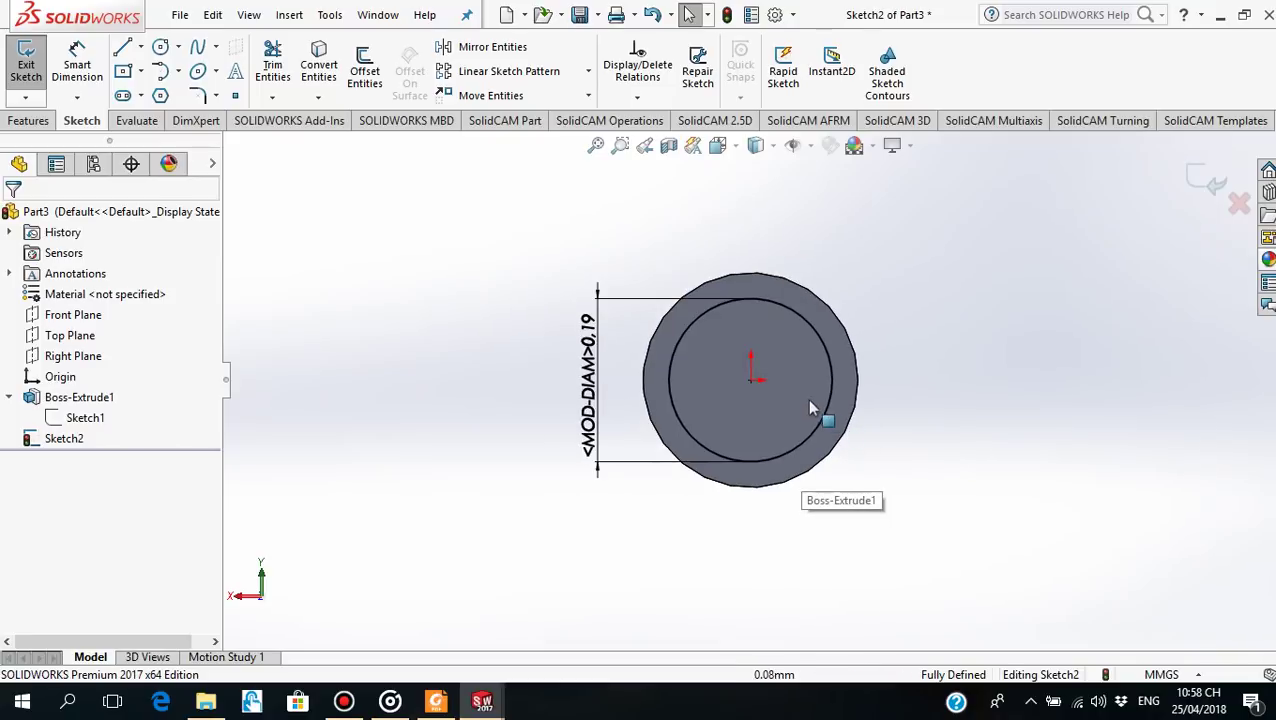
{"action": "mouse_move", "coordinate": [802, 394]}
{"action": "middle_mouse_down"}
{"action": "mouse_move", "coordinate": [758, 424]}
{"action": "mouse_move", "coordinate": [709, 437]}
{"action": "mouse_move", "coordinate": [716, 414]}
{"action": "mouse_move", "coordinate": [705, 420]}
{"action": "middle_mouse_up"}
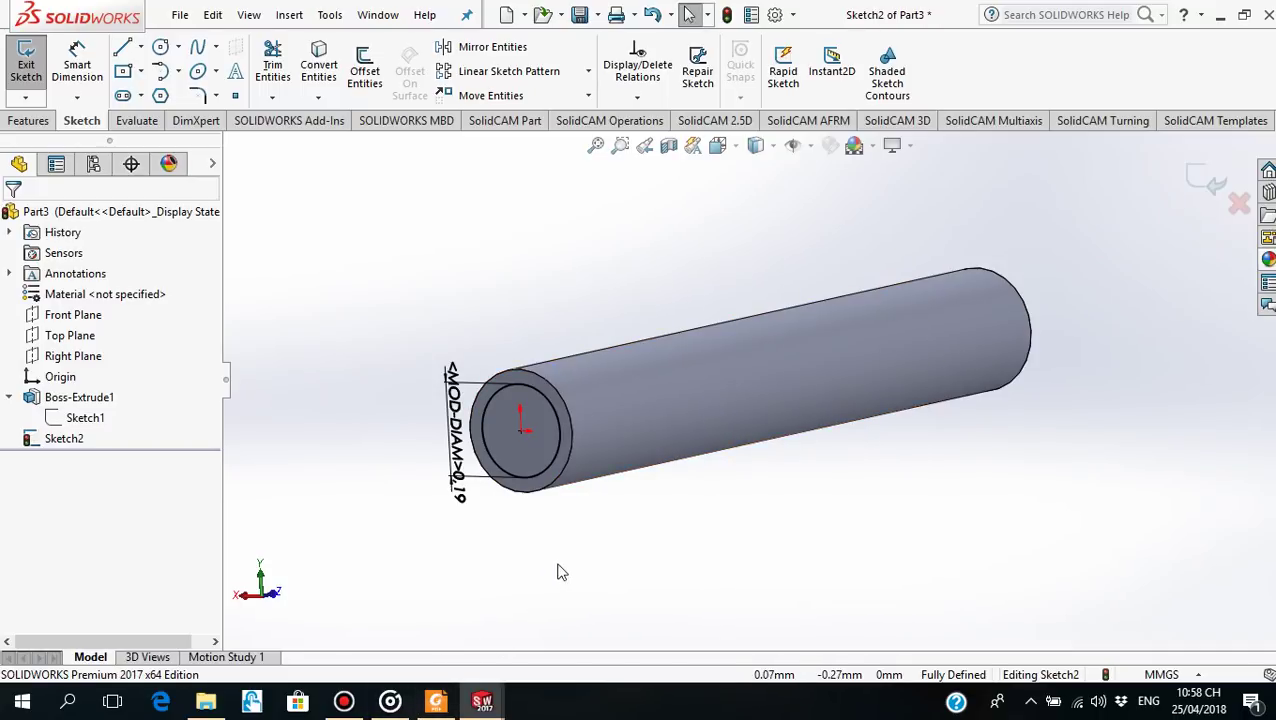
{"action": "left_click", "coordinate": [443, 705]}
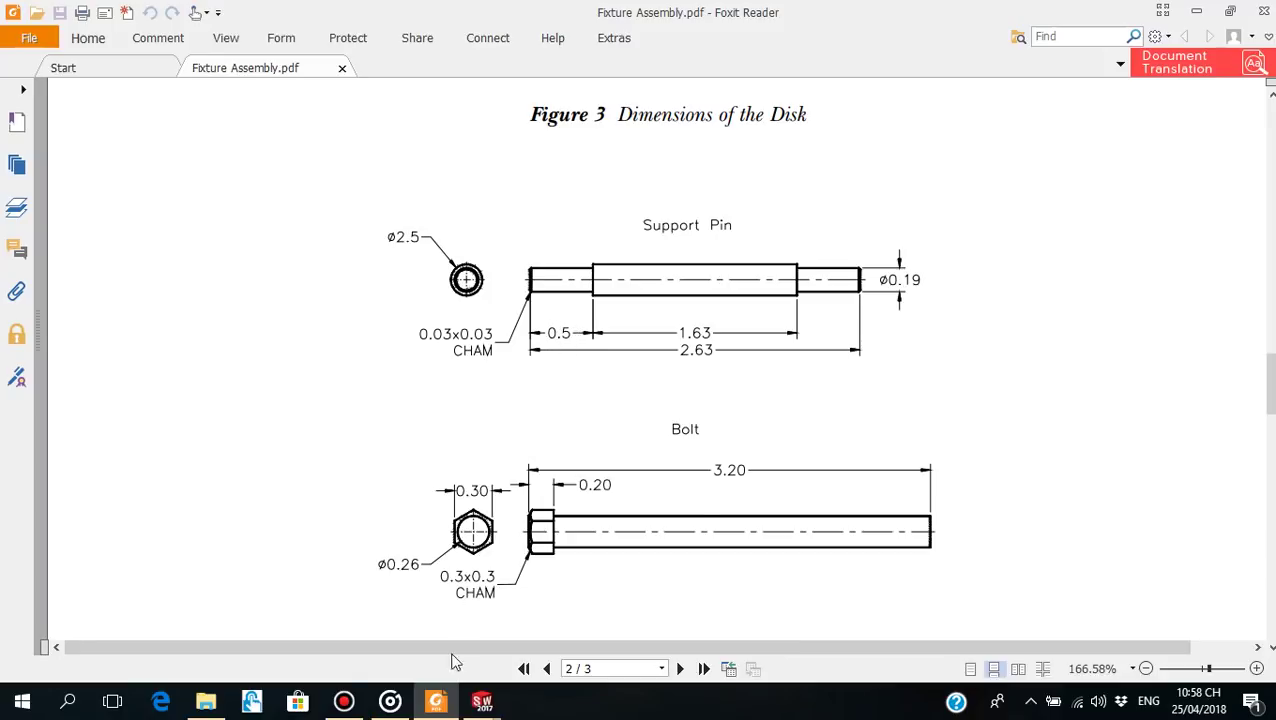
Switch from Foxit Reader back to the SOLIDWORKS shaft part
{"action": "left_click", "coordinate": [482, 701]}
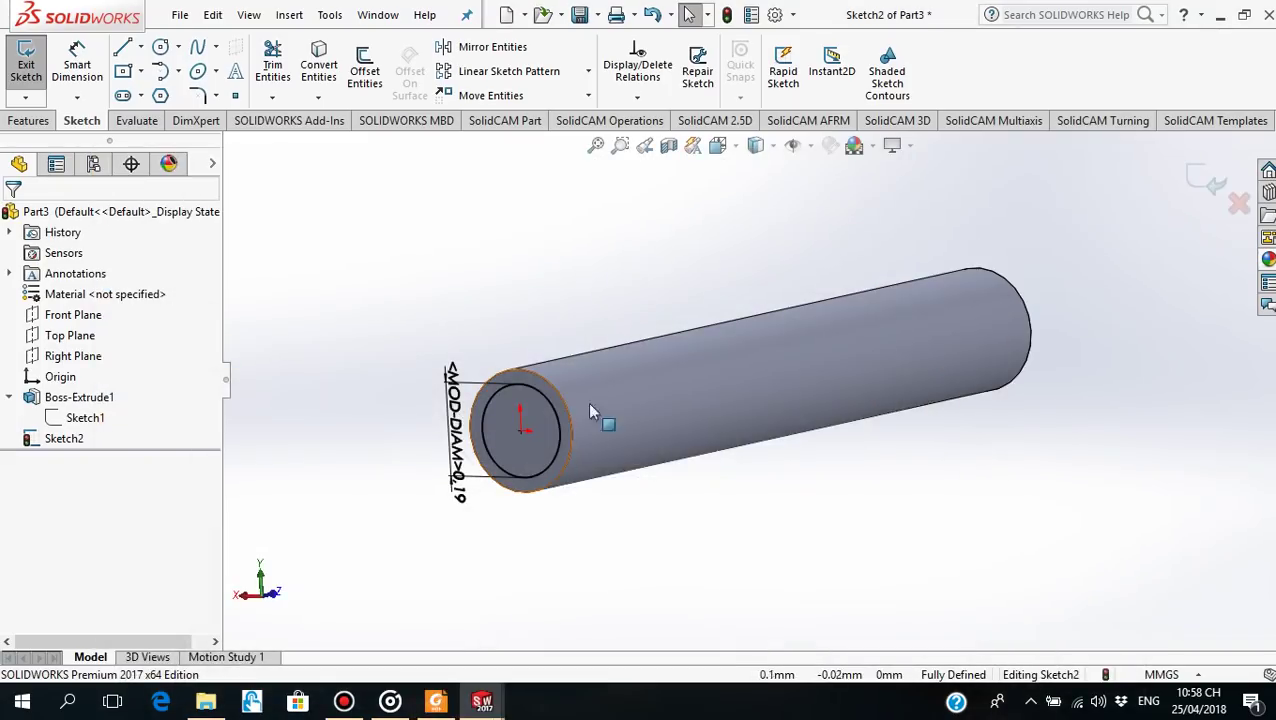
Extrude the Ø0.19 end circle 0.5mm as Boss-Extrude2
{"action": "left_click", "coordinate": [28, 120]}
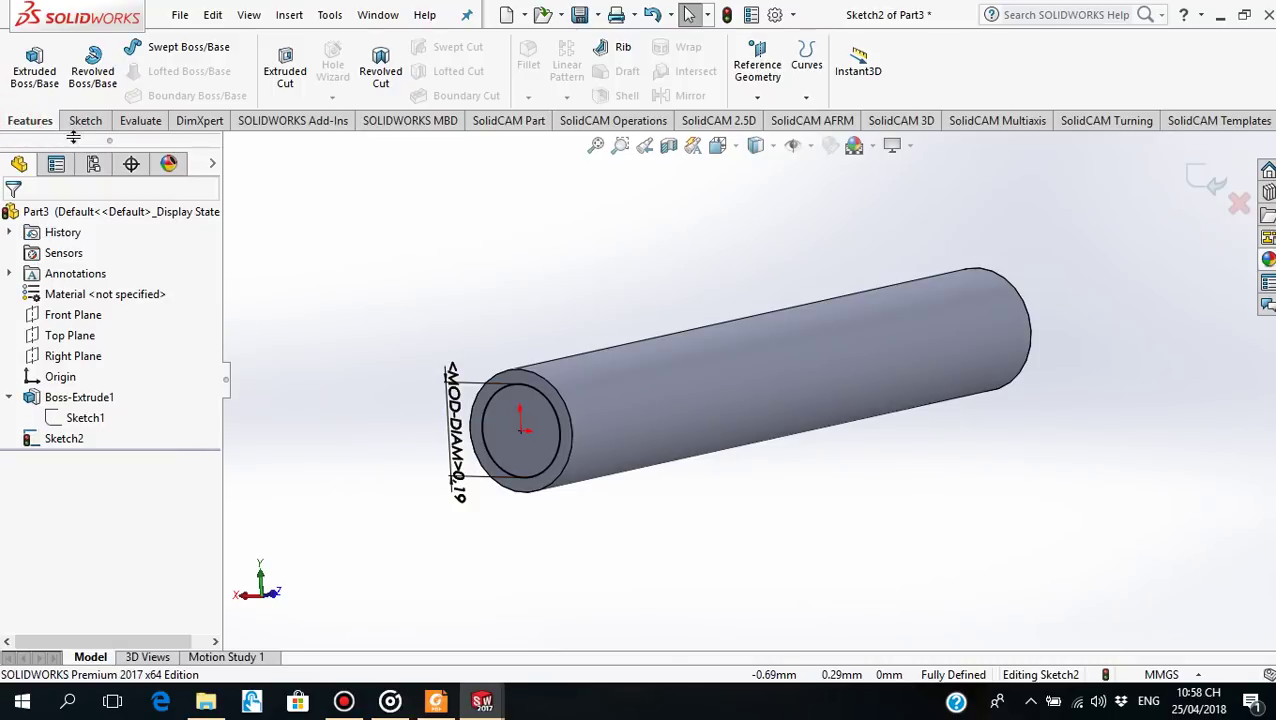
{"action": "left_click", "coordinate": [34, 68]}
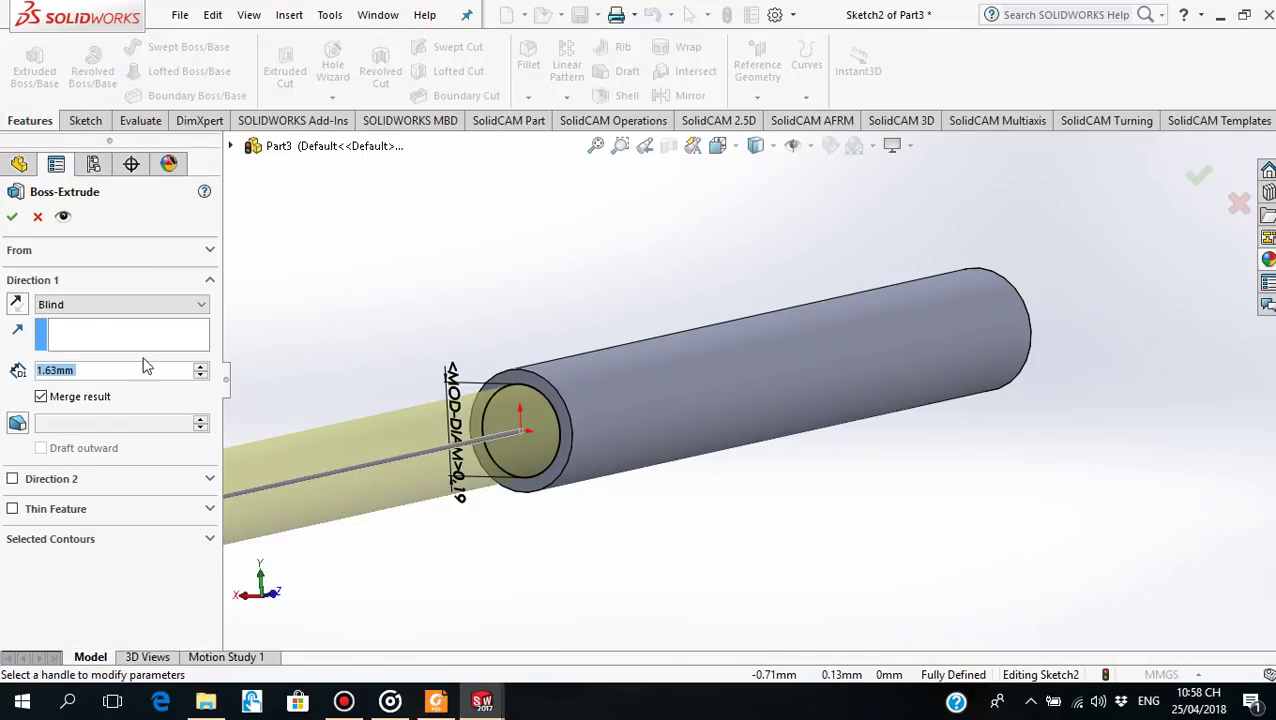
{"action": "type", "text": "0"}
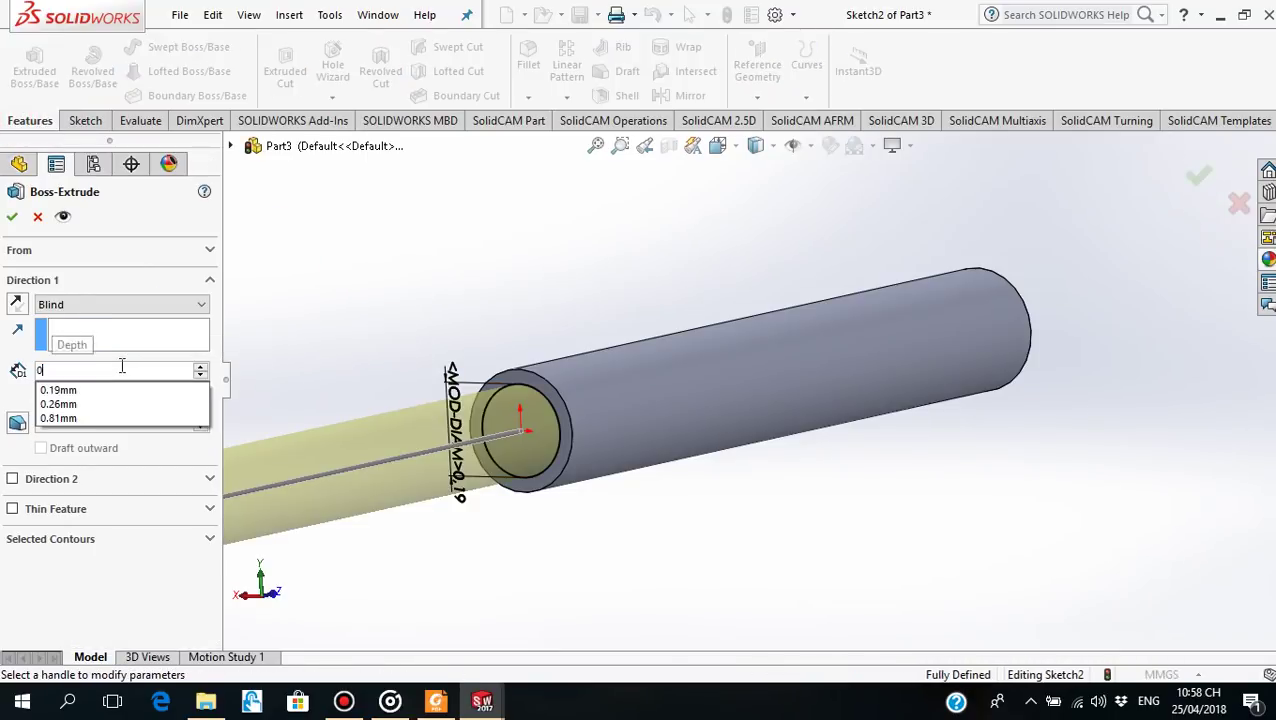
{"action": "type", "text": ".5"}
{"action": "key", "text": "Return"}
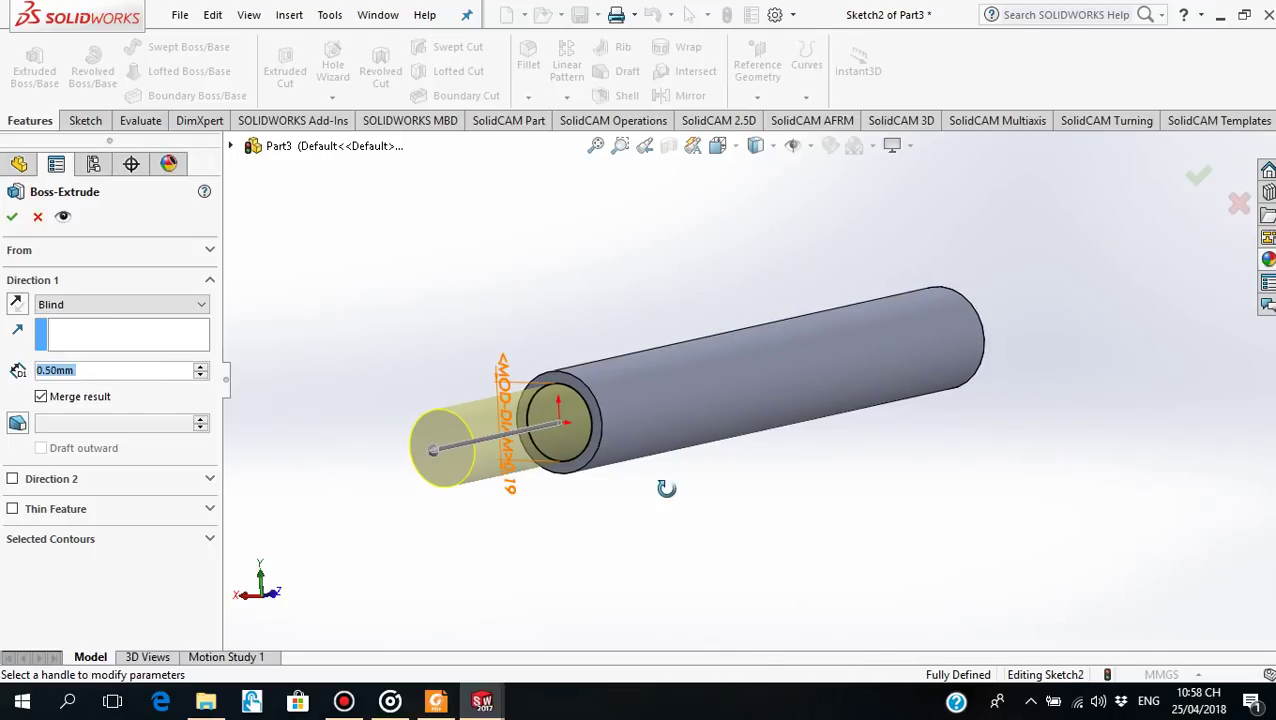
{"action": "middle_click_drag", "start_coordinate": [664, 490], "coordinate": [533, 521]}
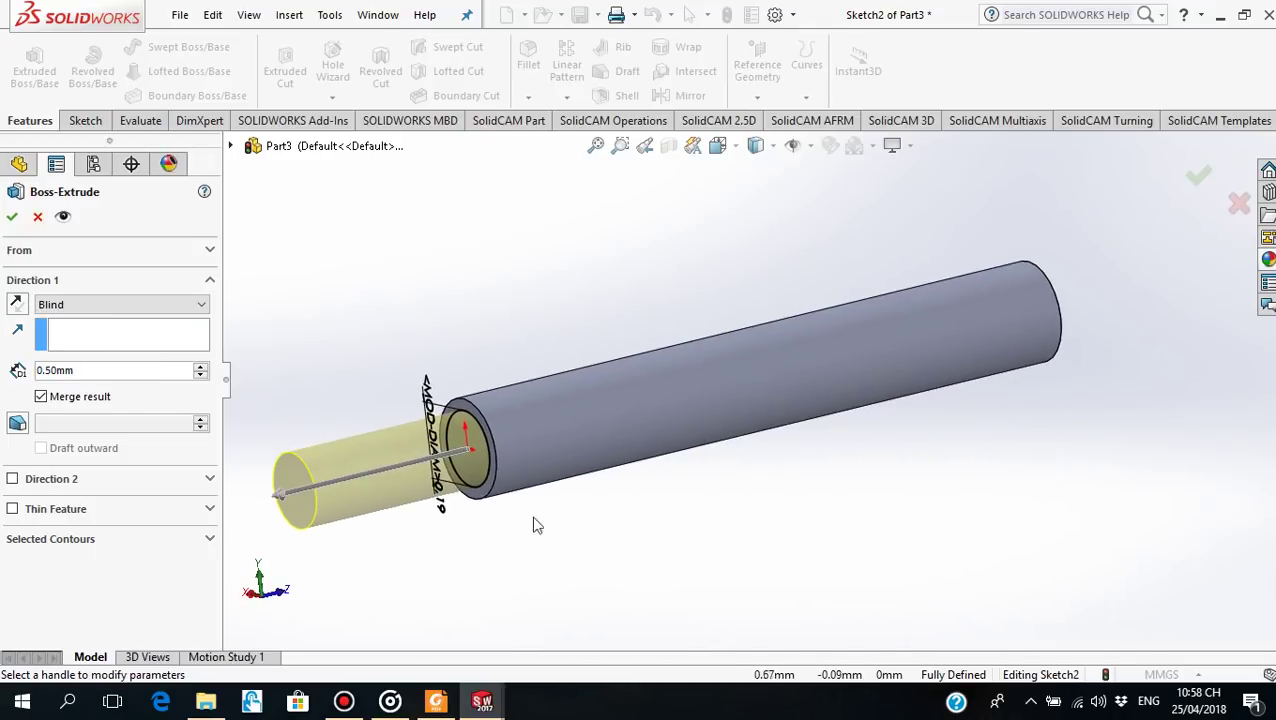
{"action": "left_click", "coordinate": [12, 218]}
{"action": "middle_click_drag", "start_coordinate": [572, 490], "coordinate": [572, 455]}
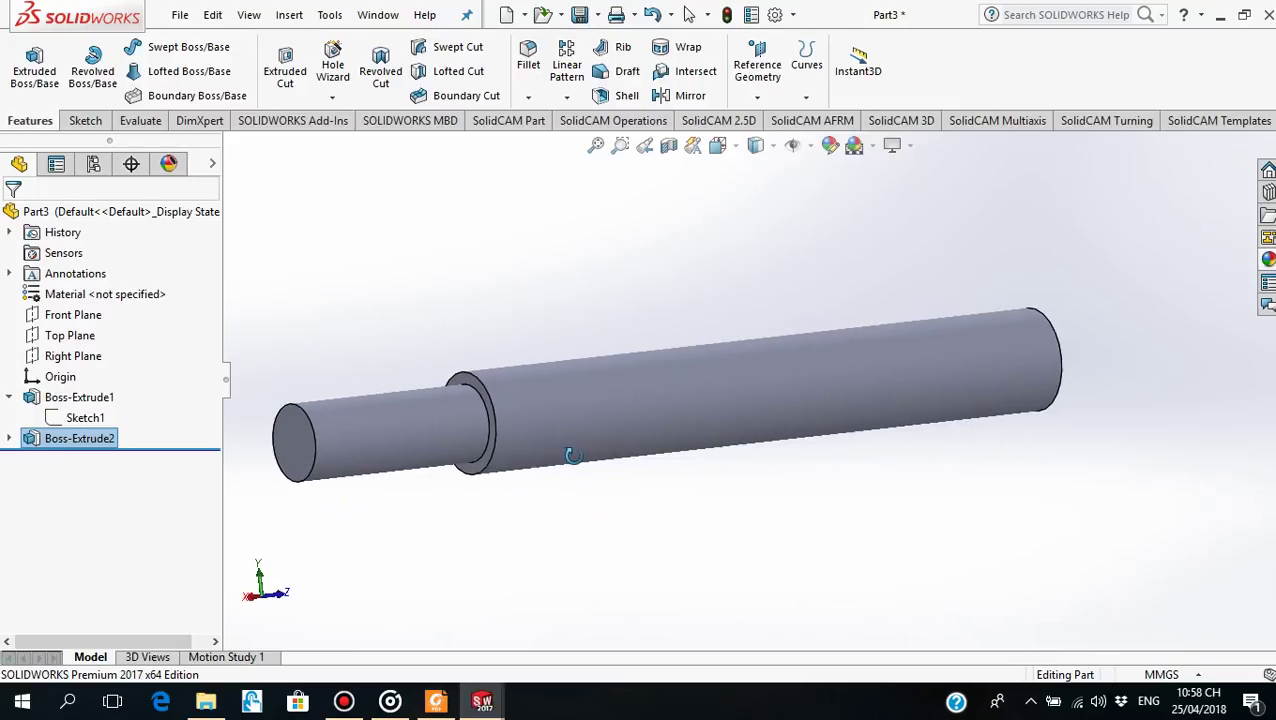
Check the pin drawing in the PDF, then return to the shaft model
{"action": "left_click", "coordinate": [437, 702]}
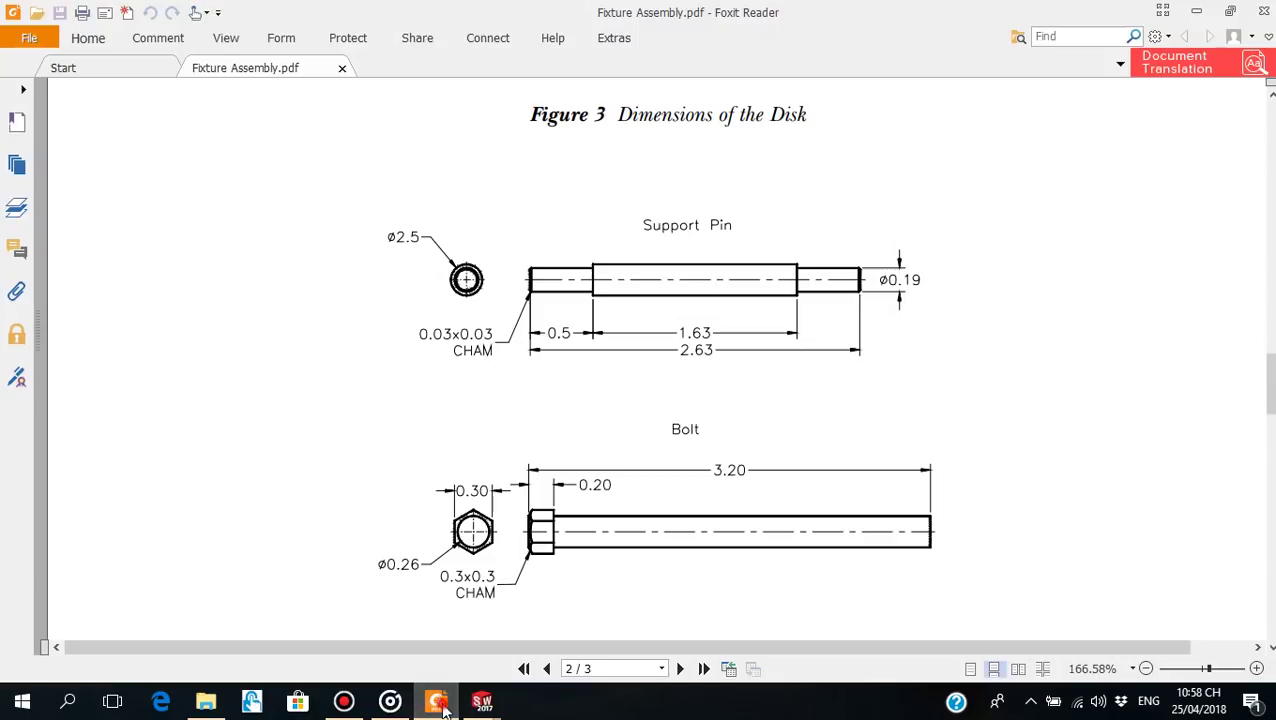
{"action": "left_click", "coordinate": [482, 702]}
{"action": "mouse_move", "coordinate": [556, 423]}
{"action": "middle_mouse_down"}
{"action": "mouse_move", "coordinate": [550, 450]}
{"action": "mouse_move", "coordinate": [581, 467]}
{"action": "mouse_move", "coordinate": [613, 404]}
{"action": "mouse_move", "coordinate": [607, 364]}
{"action": "middle_mouse_up"}
Mirror Boss-Extrude2 about the Front Plane, creating Mirror1
{"action": "left_click", "coordinate": [568, 97]}
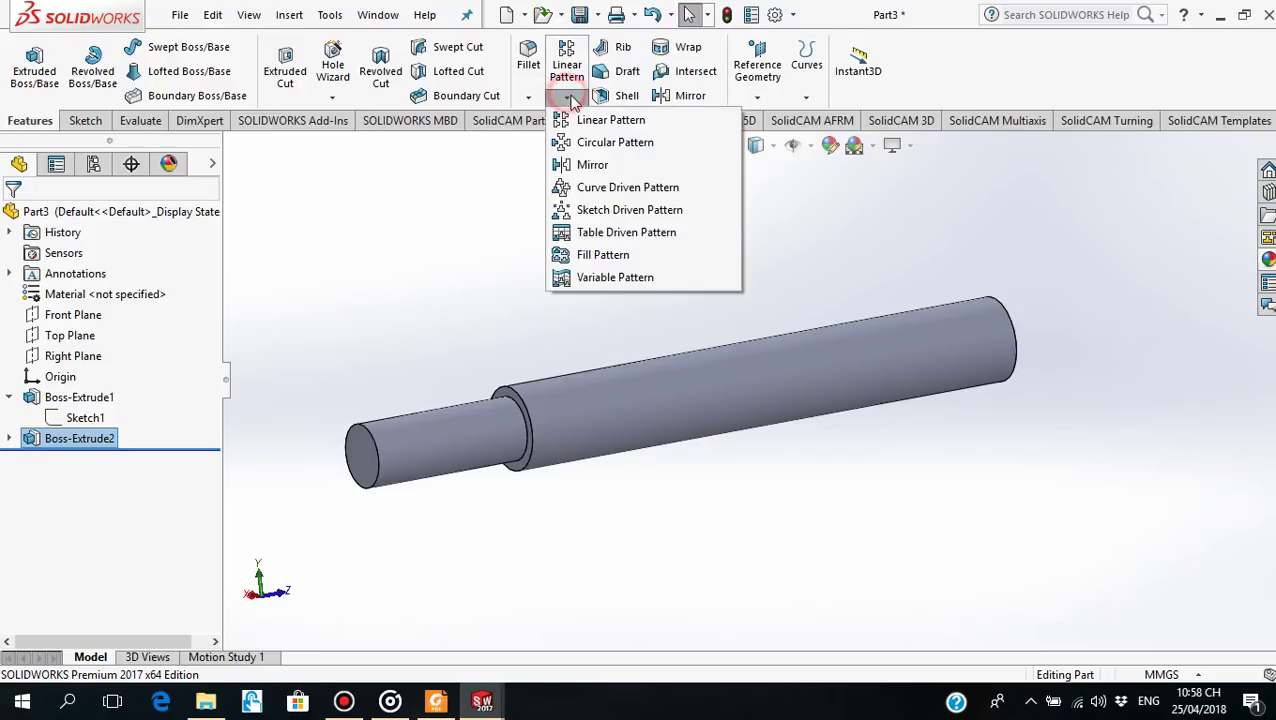
{"action": "left_click", "coordinate": [592, 165]}
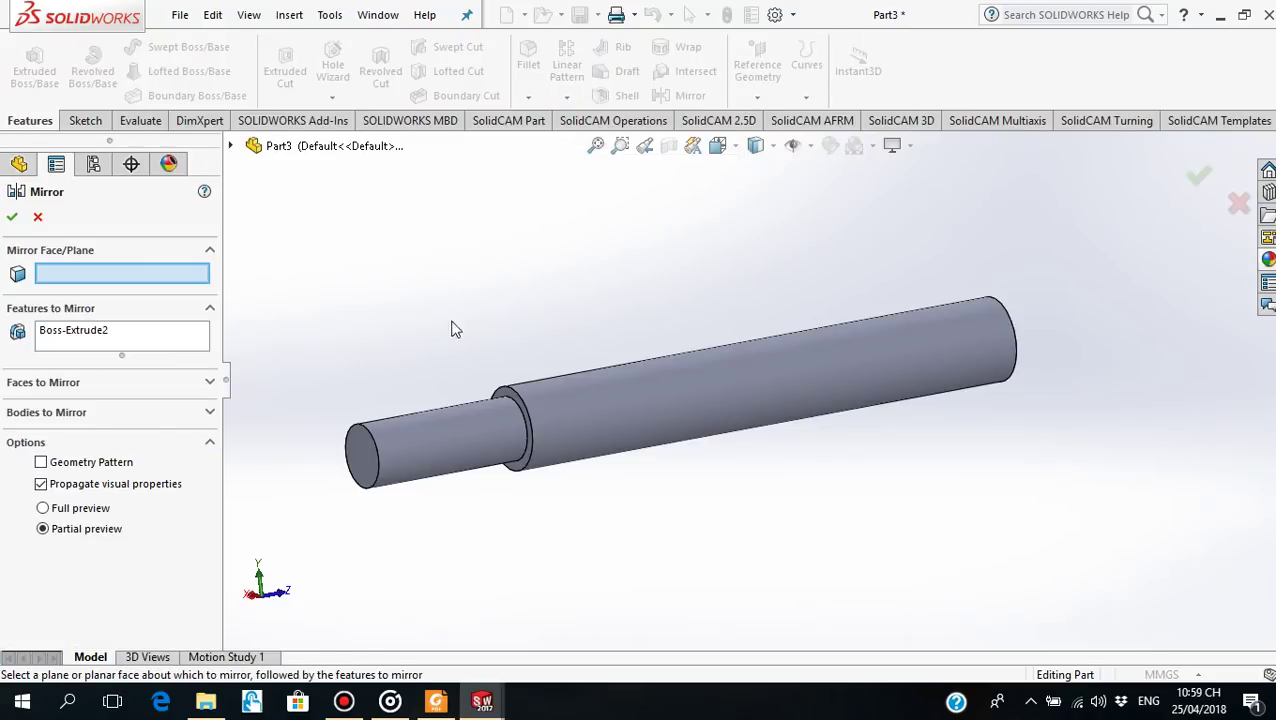
{"action": "left_click", "coordinate": [231, 147]}
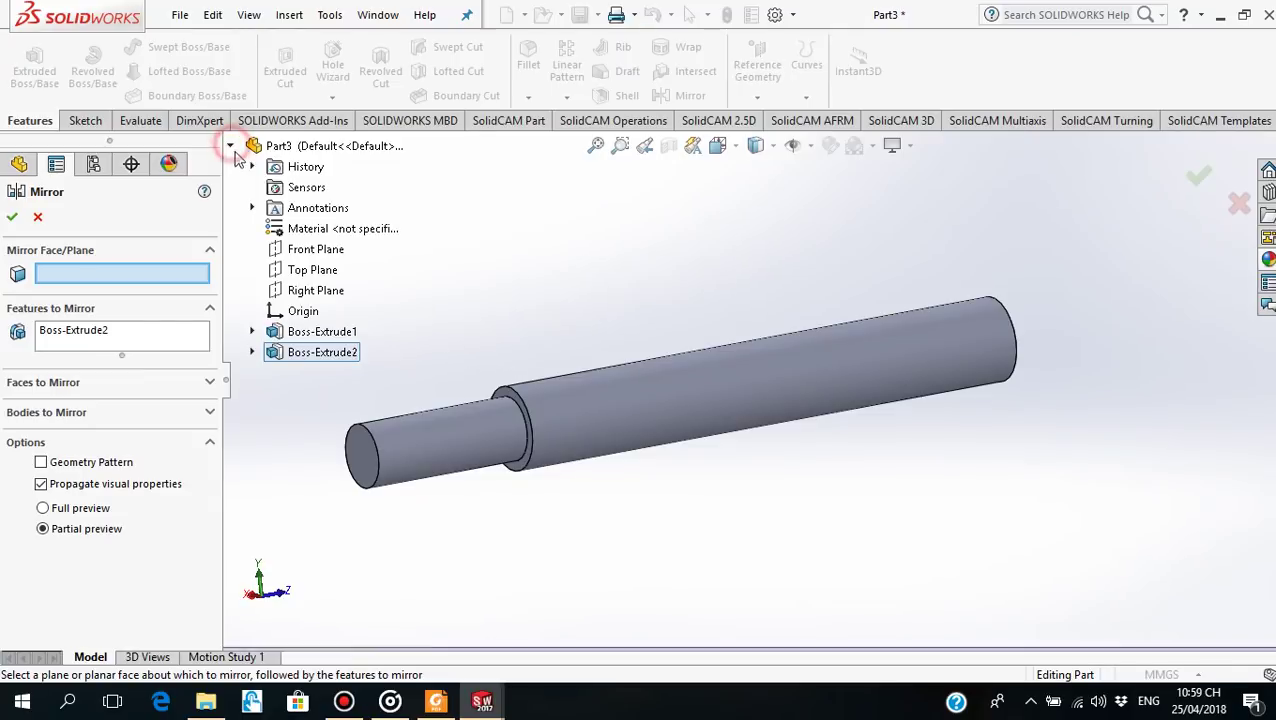
{"action": "left_click", "coordinate": [300, 252]}
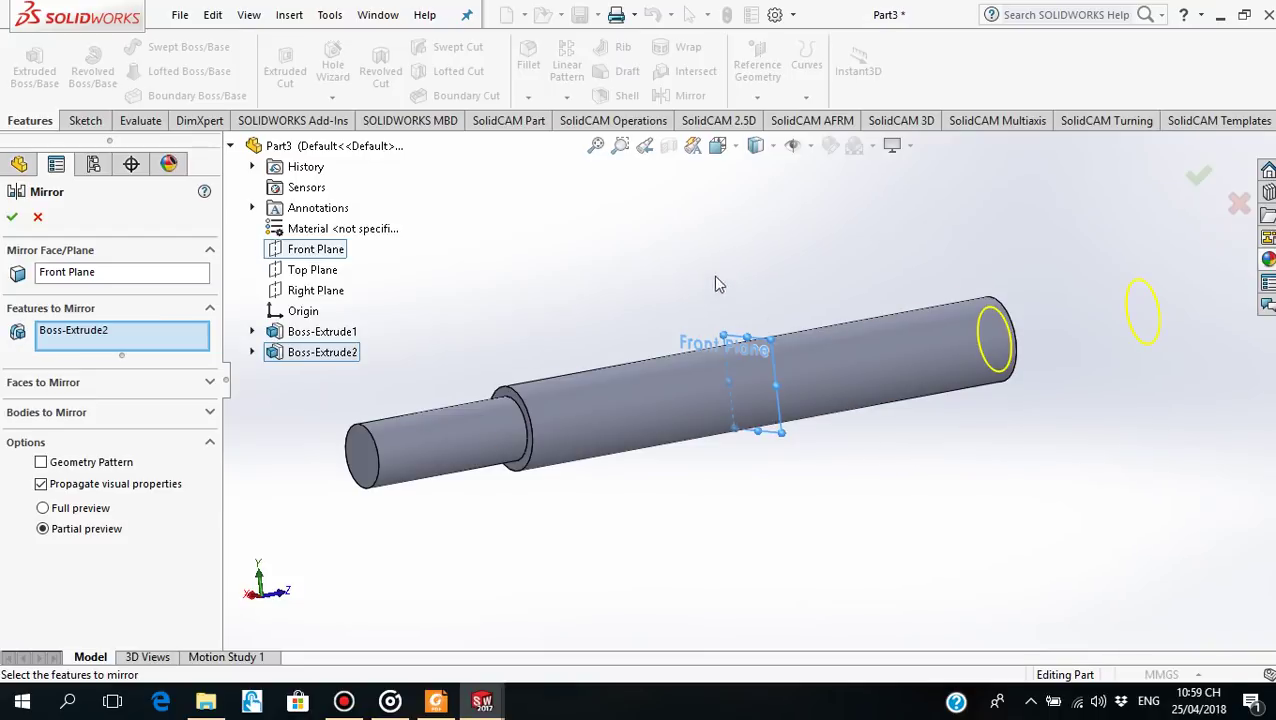
{"action": "middle_click_drag", "start_coordinate": [715, 285], "coordinate": [672, 302]}
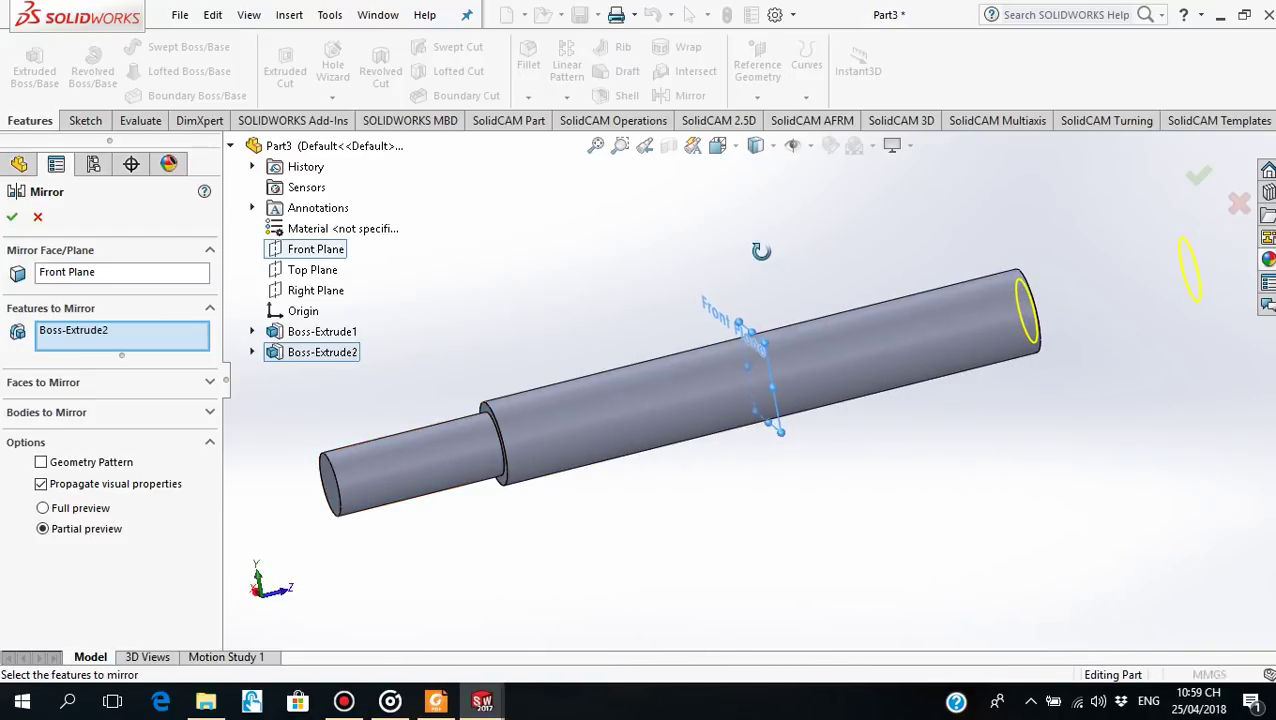
{"action": "mouse_move", "coordinate": [761, 251]}
{"action": "middle_mouse_down"}
{"action": "mouse_move", "coordinate": [749, 276]}
{"action": "mouse_move", "coordinate": [783, 251]}
{"action": "mouse_move", "coordinate": [755, 251]}
{"action": "middle_mouse_up"}
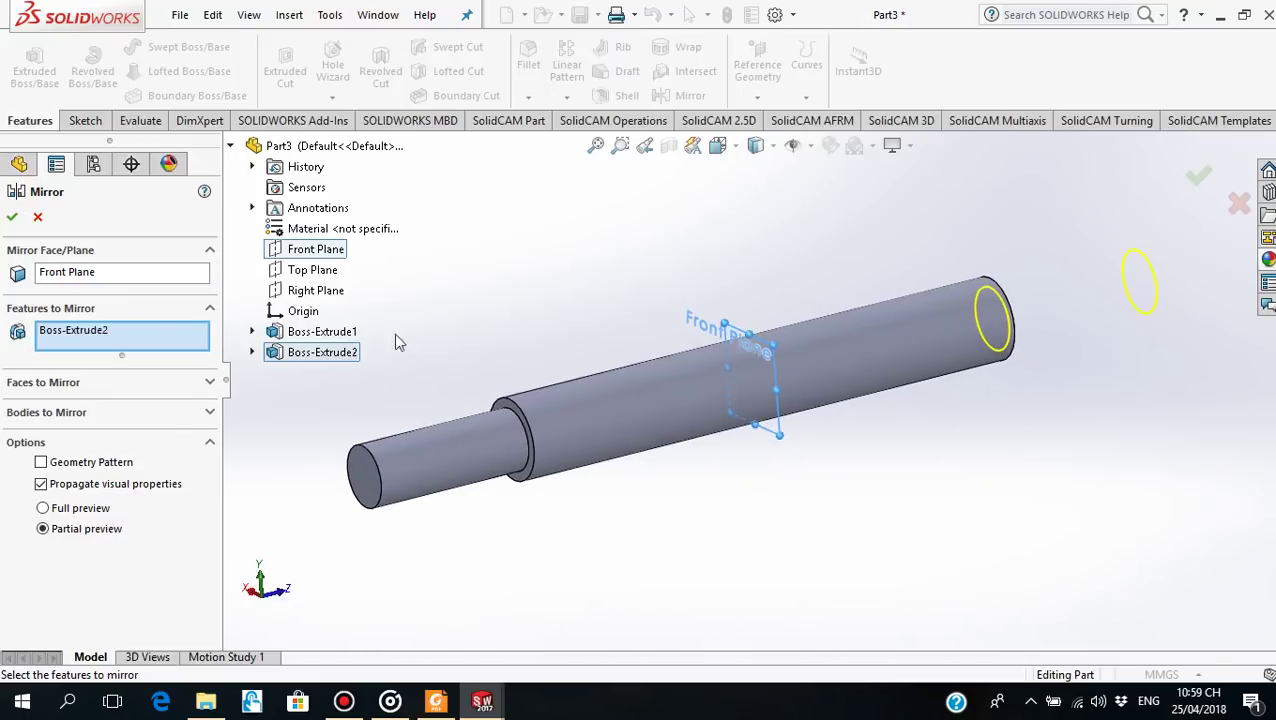
{"action": "left_click", "coordinate": [12, 216]}
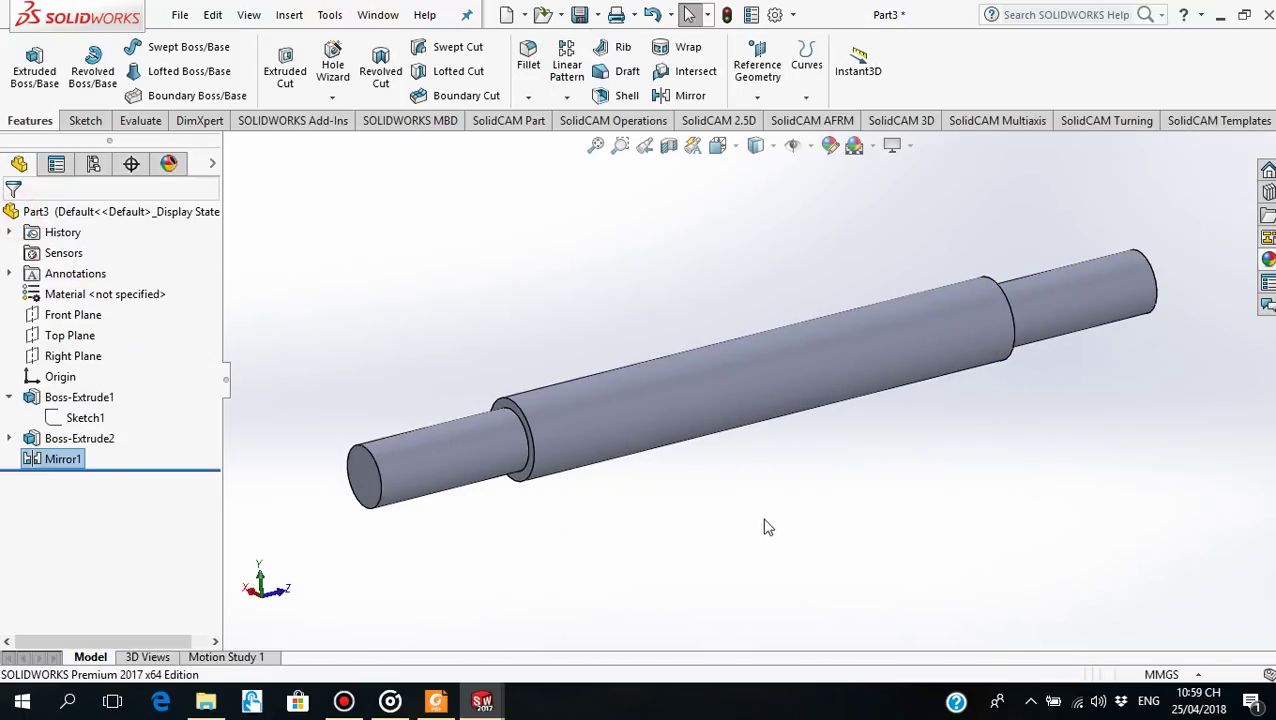
{"action": "mouse_move", "coordinate": [820, 437]}
{"action": "middle_mouse_down"}
{"action": "mouse_move", "coordinate": [746, 484]}
{"action": "mouse_move", "coordinate": [797, 398]}
{"action": "mouse_move", "coordinate": [775, 278]}
{"action": "middle_mouse_up"}
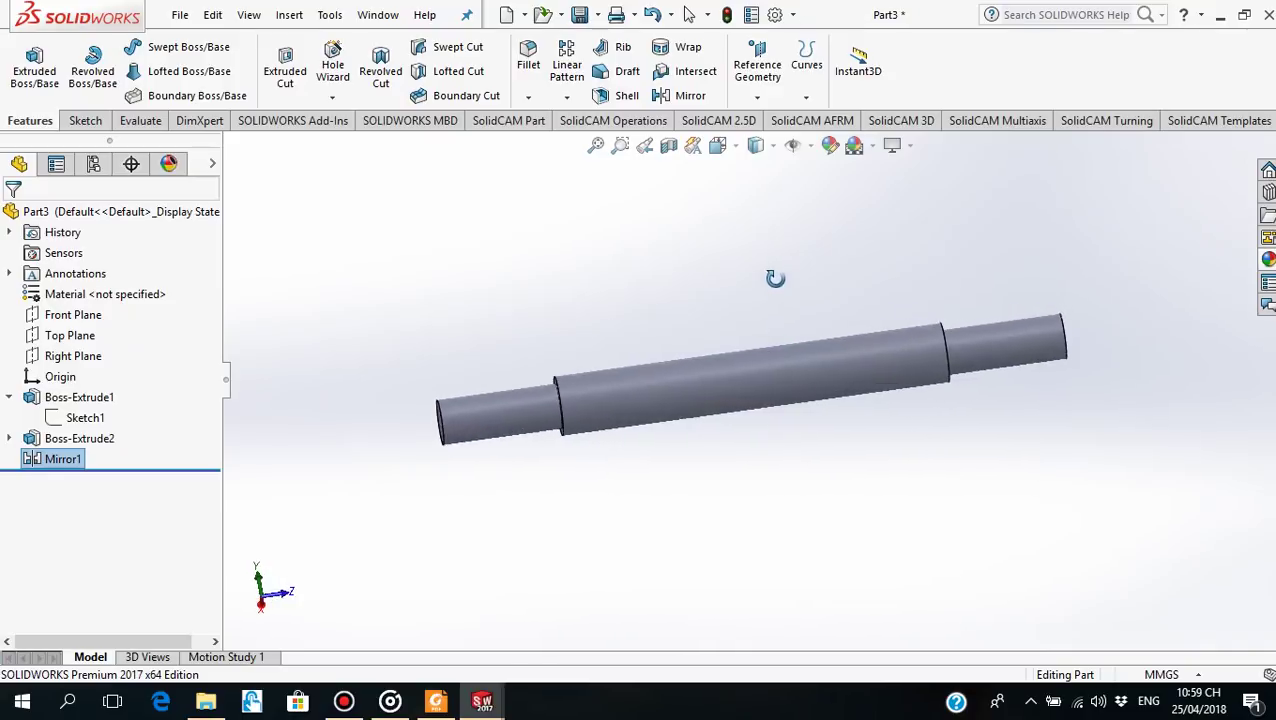
{"action": "left_click", "coordinate": [436, 701]}
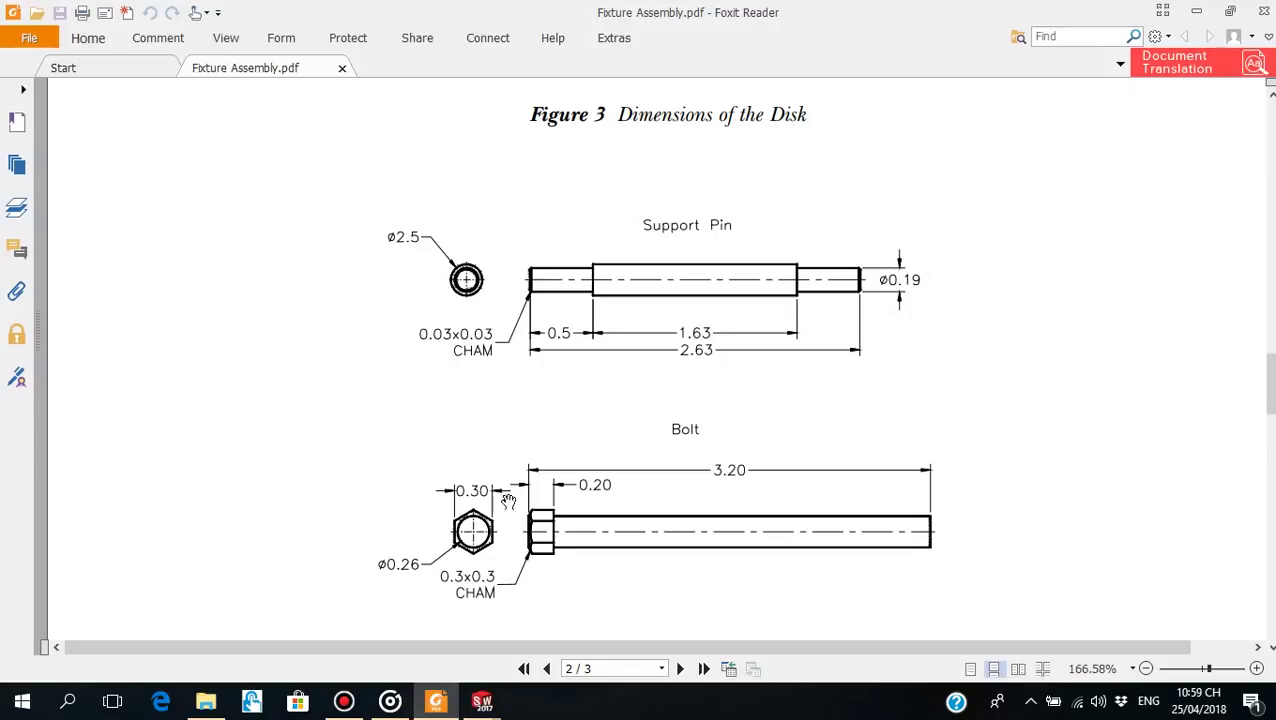
{"action": "left_click", "coordinate": [436, 701]}
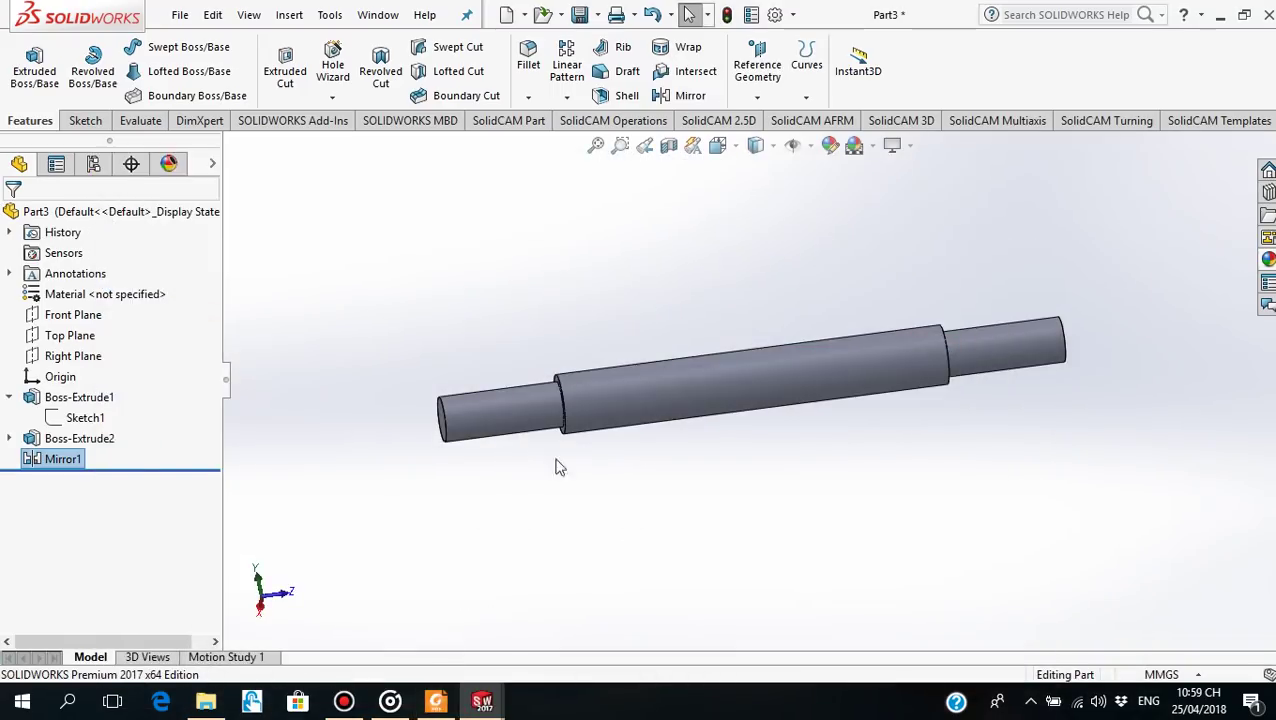
Start a chamfer on the pin's left end edge
{"action": "mouse_move", "coordinate": [559, 467]}
{"action": "middle_mouse_down"}
{"action": "mouse_move", "coordinate": [723, 427]}
{"action": "mouse_move", "coordinate": [604, 421]}
{"action": "middle_mouse_up"}
{"action": "scroll", "coordinate": [604, 421], "scroll_direction": "down", "scroll_amount": 2}
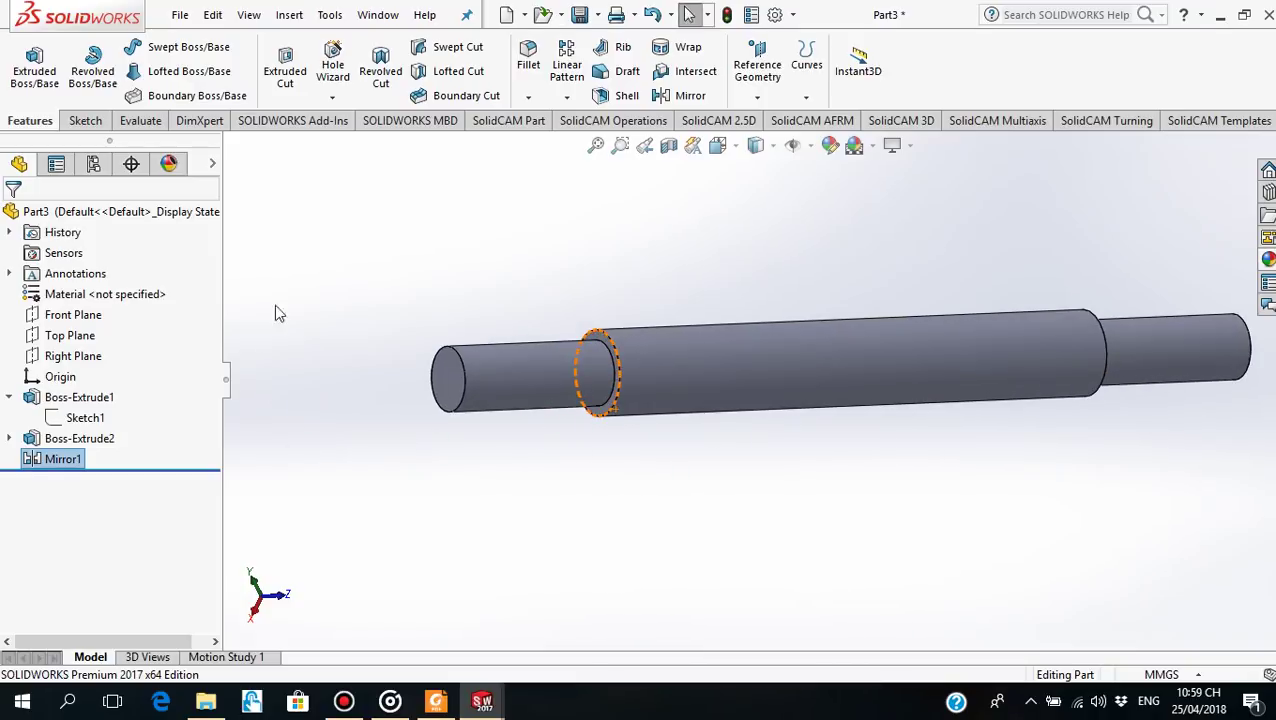
{"action": "left_click", "coordinate": [500, 215]}
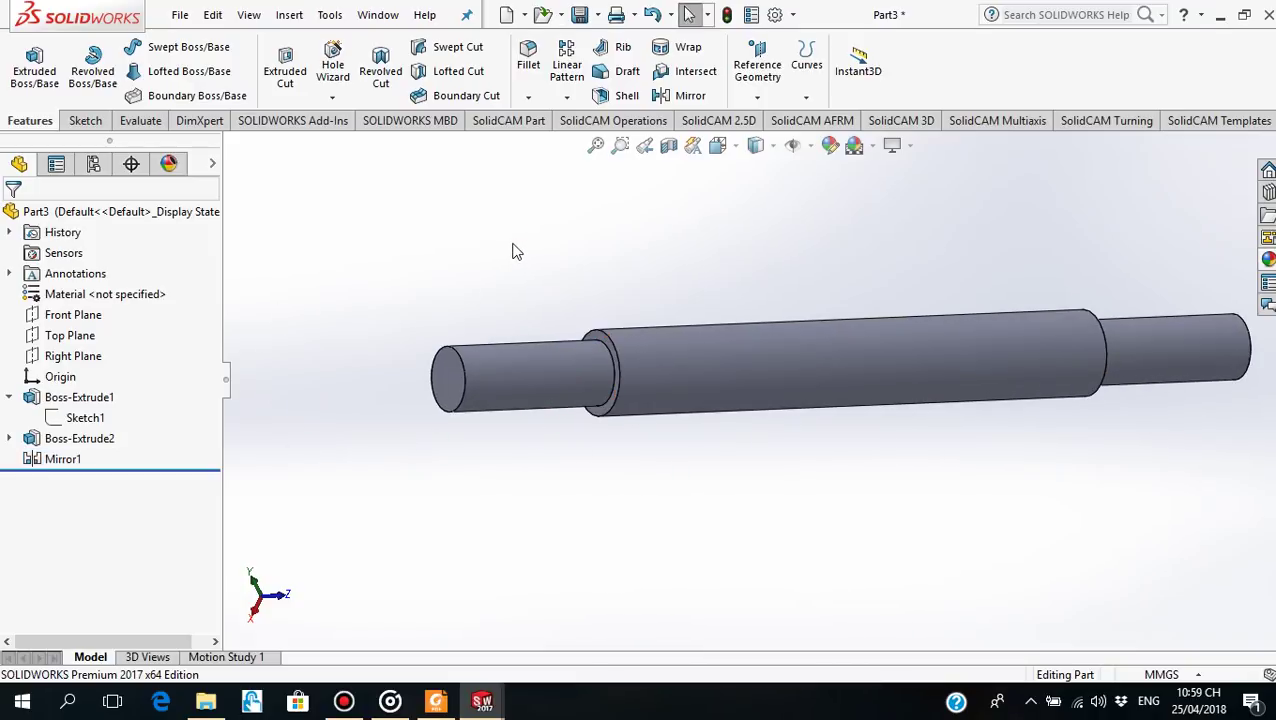
{"action": "left_click", "coordinate": [528, 97]}
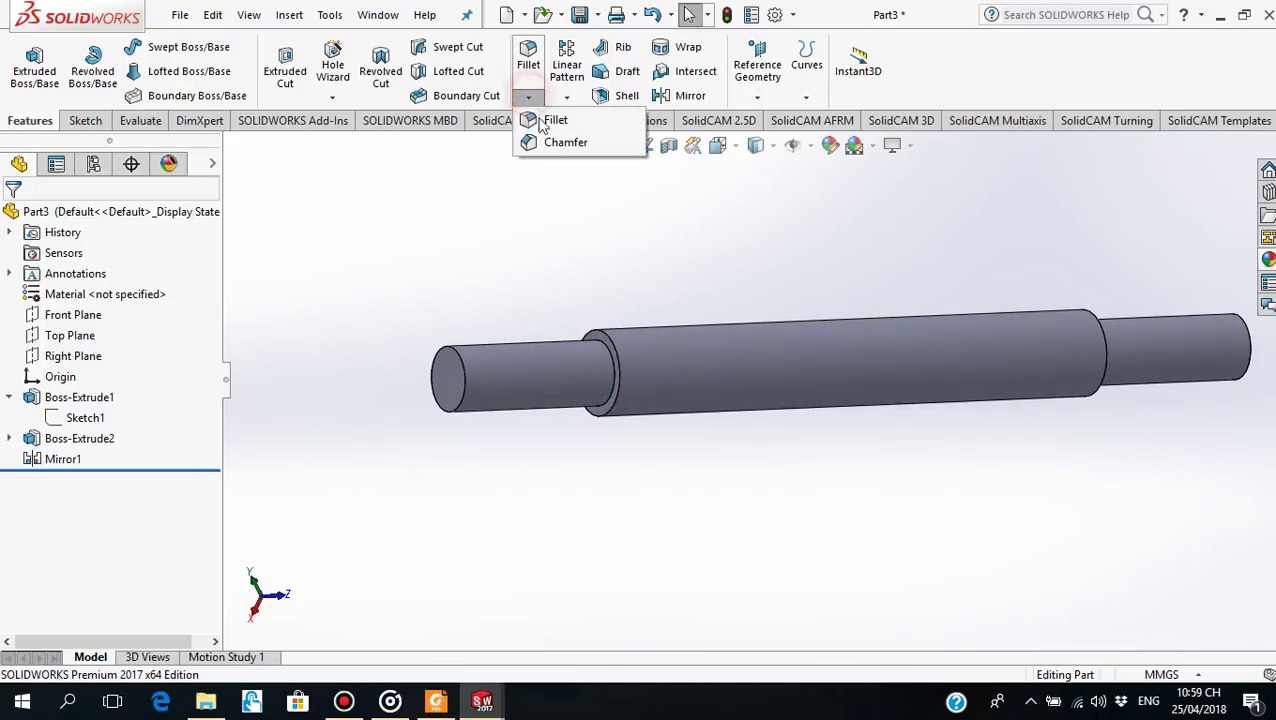
{"action": "left_click", "coordinate": [548, 145]}
{"action": "left_click", "coordinate": [462, 378]}
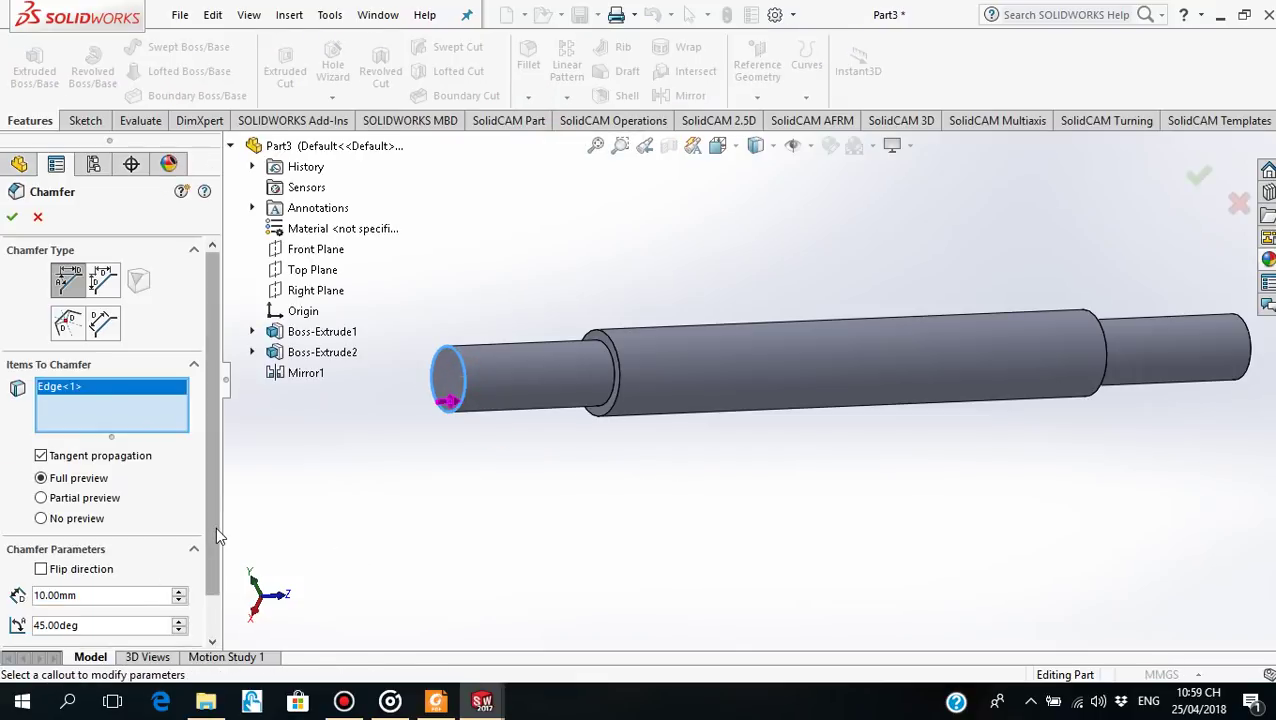
{"action": "left_click_drag", "start_coordinate": [215, 525], "coordinate": [222, 574]}
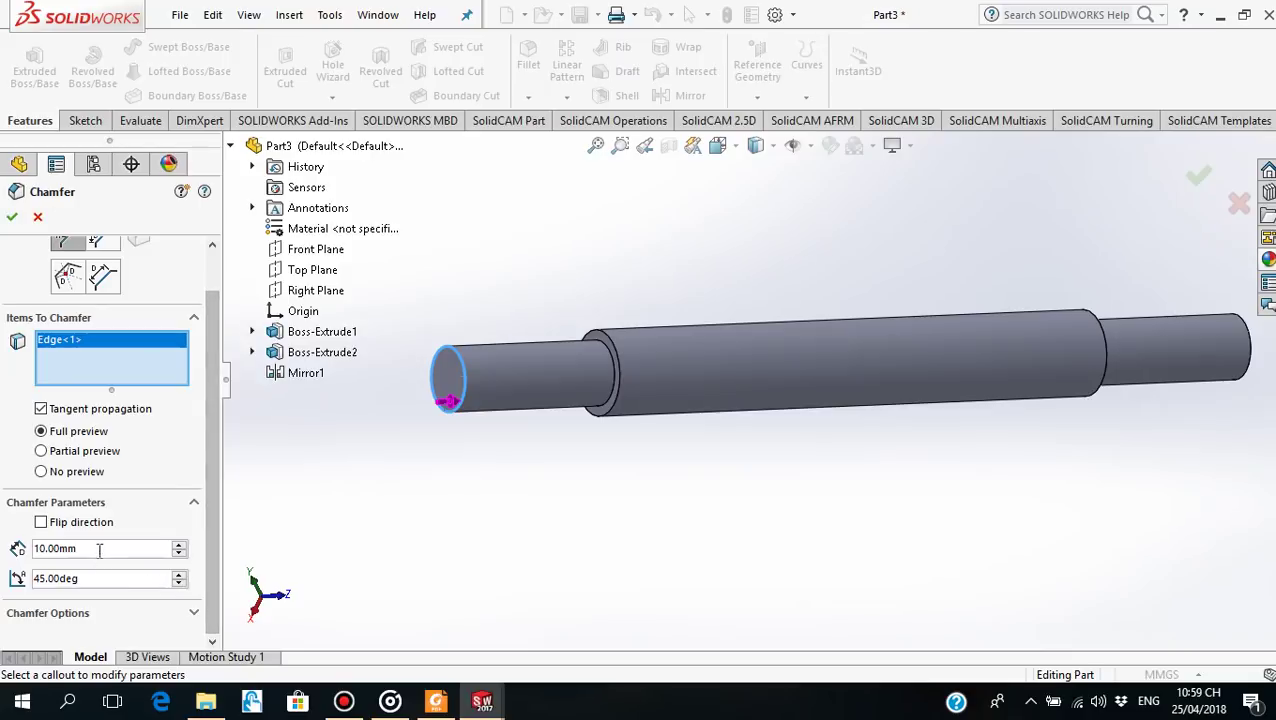
Set the chamfer distance to 0.03mm, trying the flip and preview options
{"action": "left_click", "coordinate": [97, 548]}
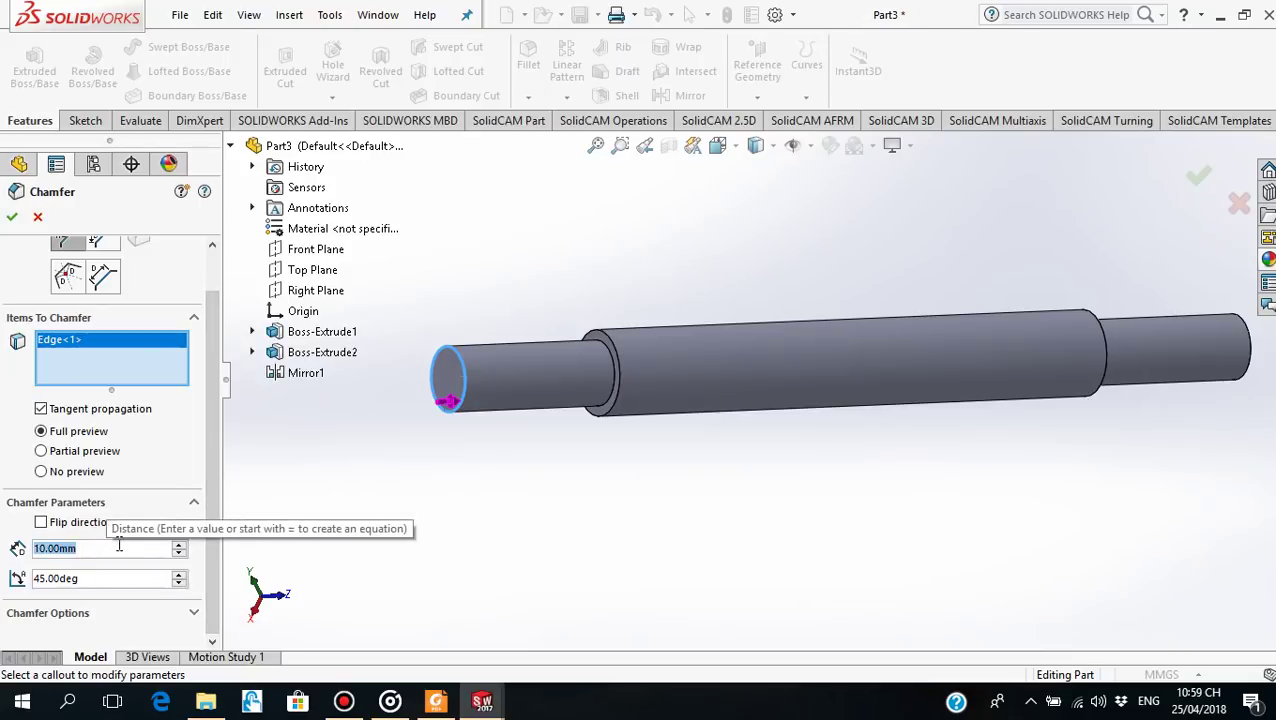
{"action": "left_click", "coordinate": [41, 451]}
{"action": "left_click", "coordinate": [41, 432]}
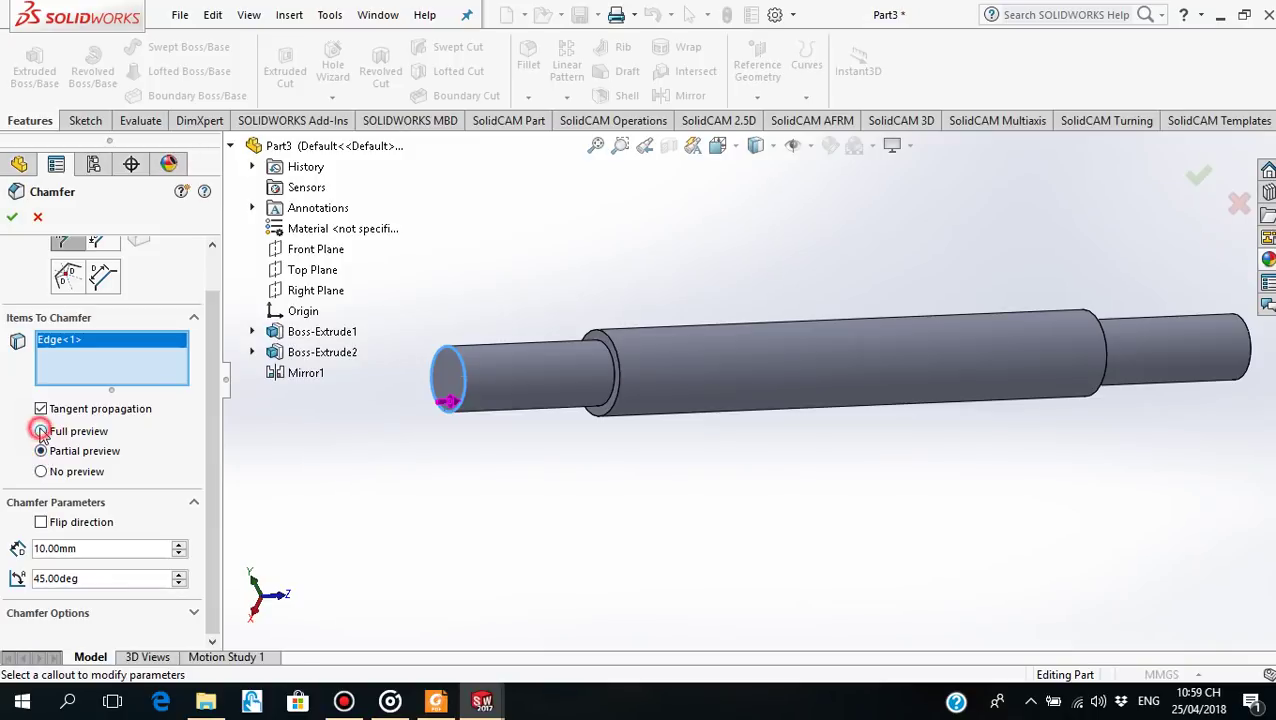
{"action": "double_click", "coordinate": [83, 549]}
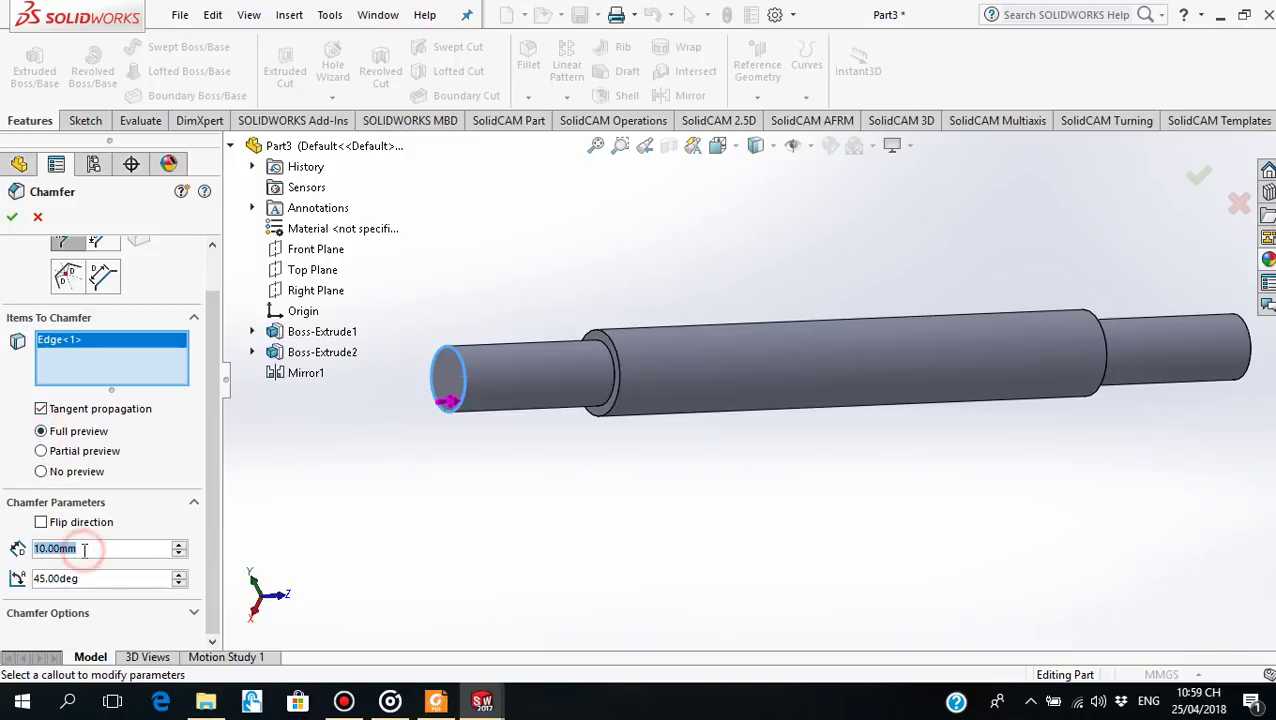
{"action": "type", "text": "0."}
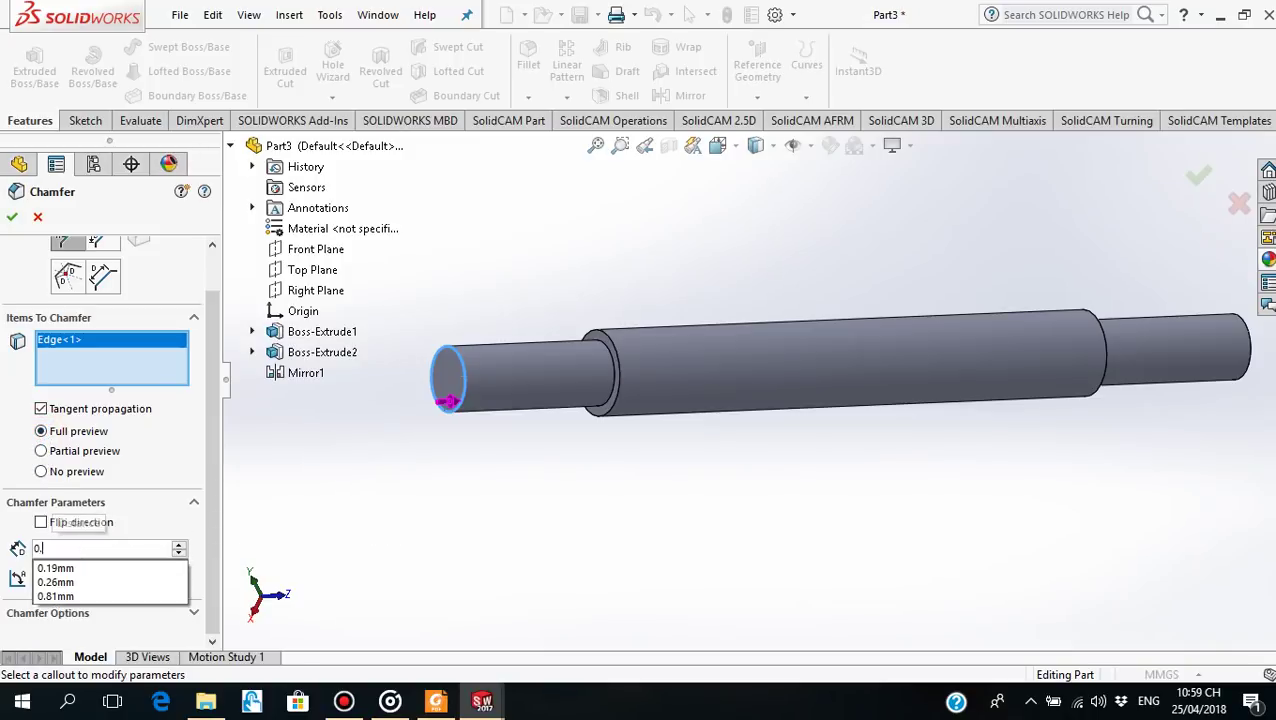
{"action": "type", "text": "03"}
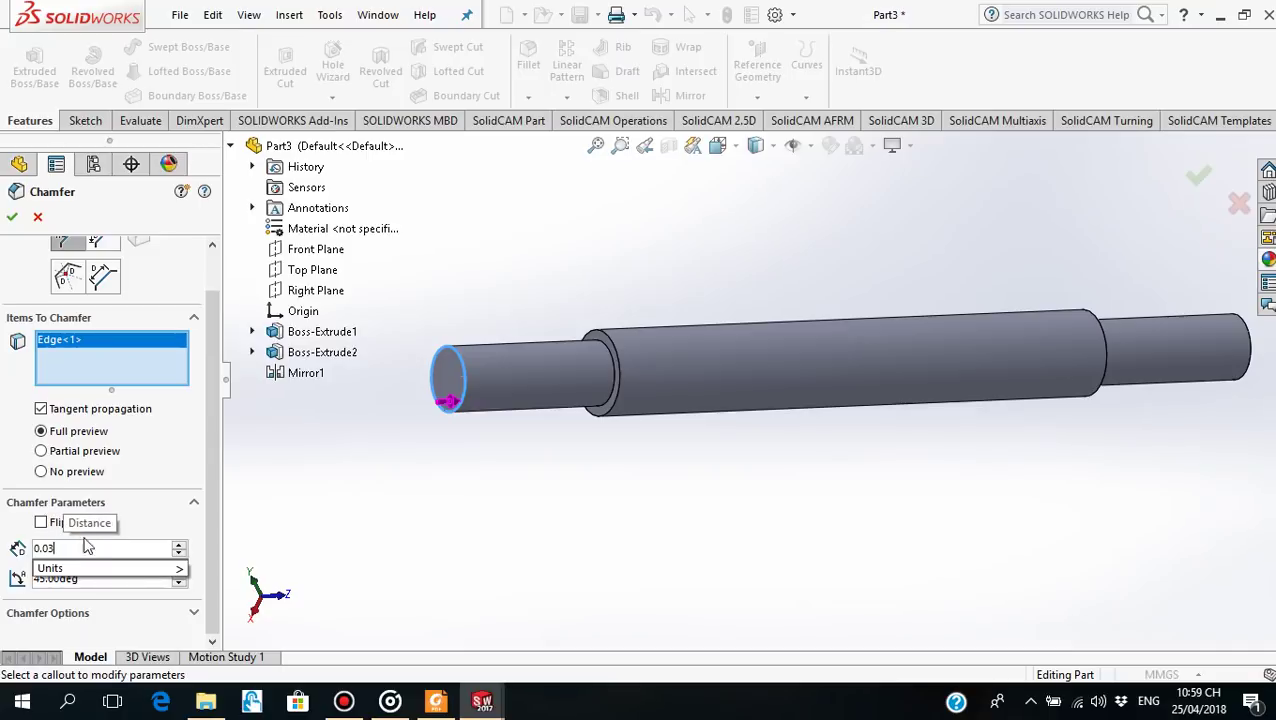
{"action": "key", "text": "Return"}
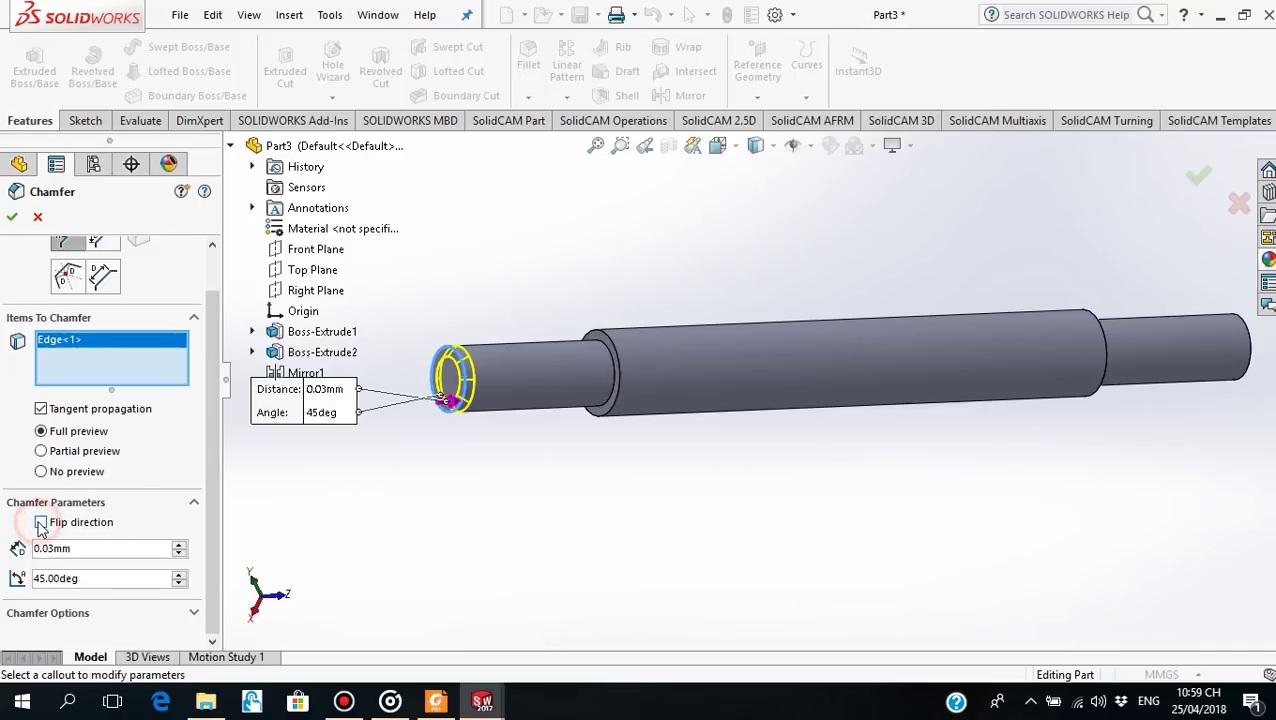
{"action": "left_click", "coordinate": [40, 524]}
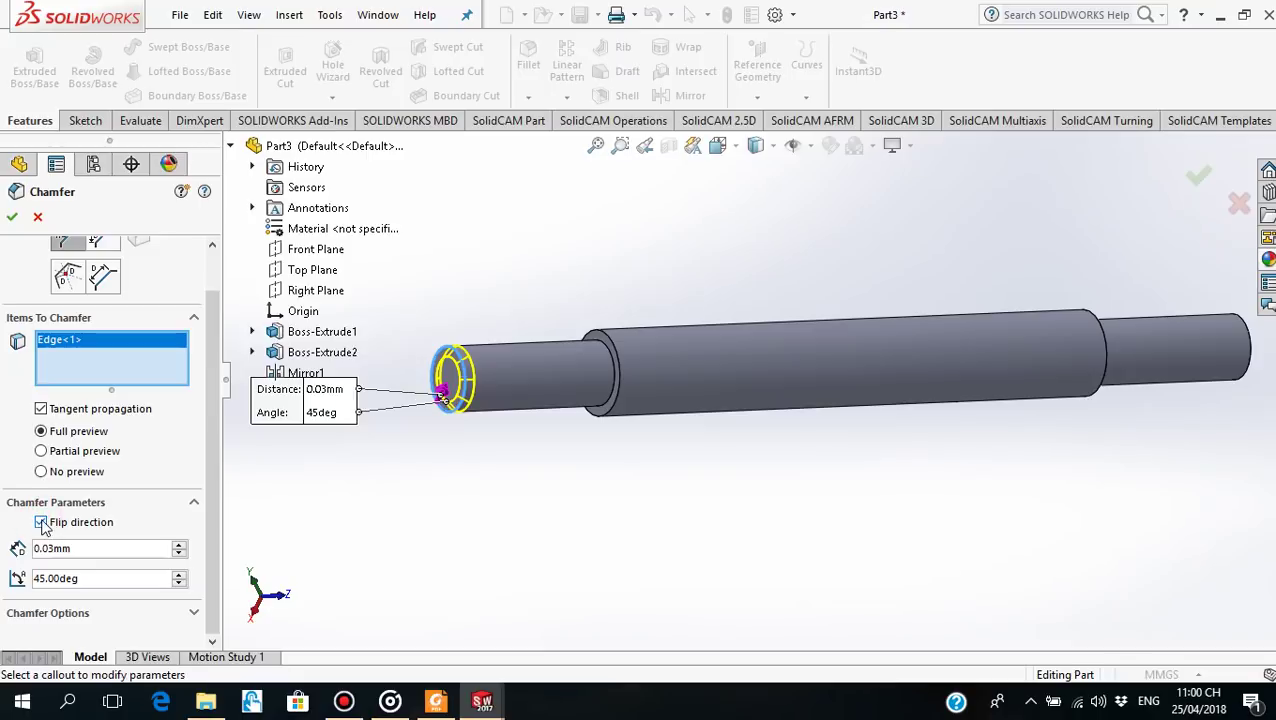
{"action": "left_click", "coordinate": [41, 523]}
{"action": "left_click", "coordinate": [41, 452]}
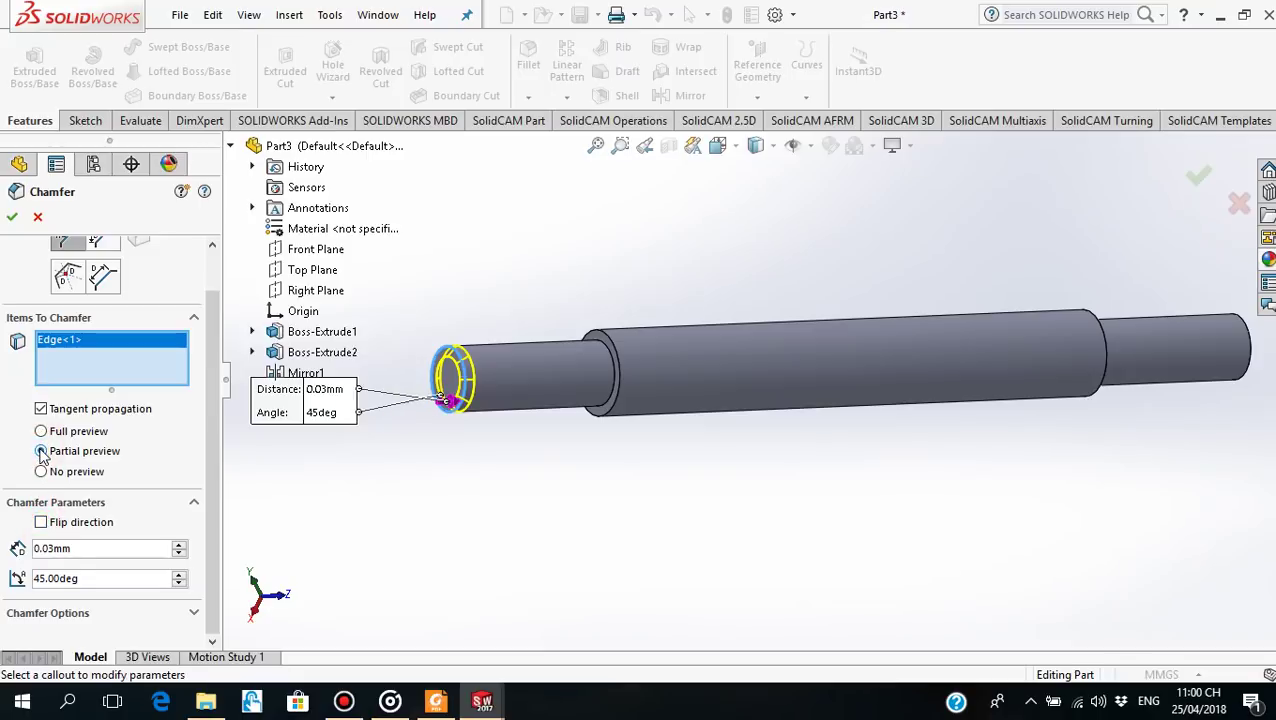
{"action": "left_click", "coordinate": [41, 472]}
{"action": "left_click", "coordinate": [41, 451]}
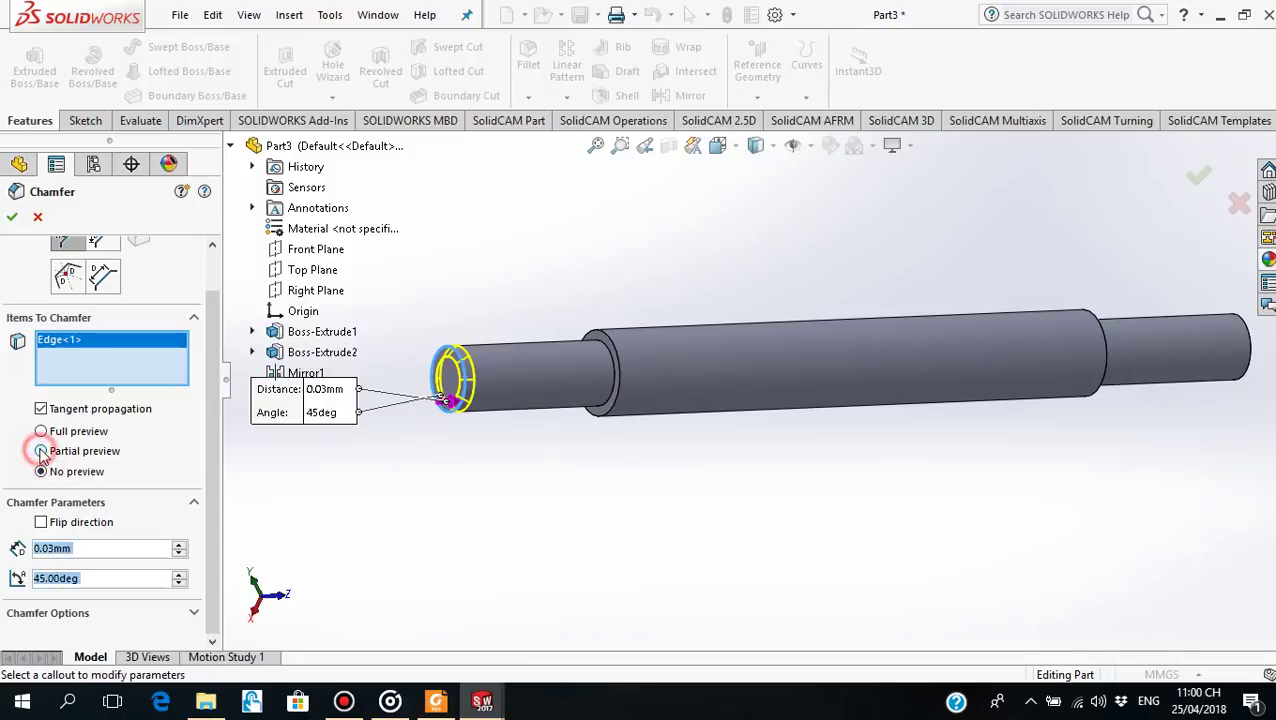
{"action": "left_click", "coordinate": [41, 431]}
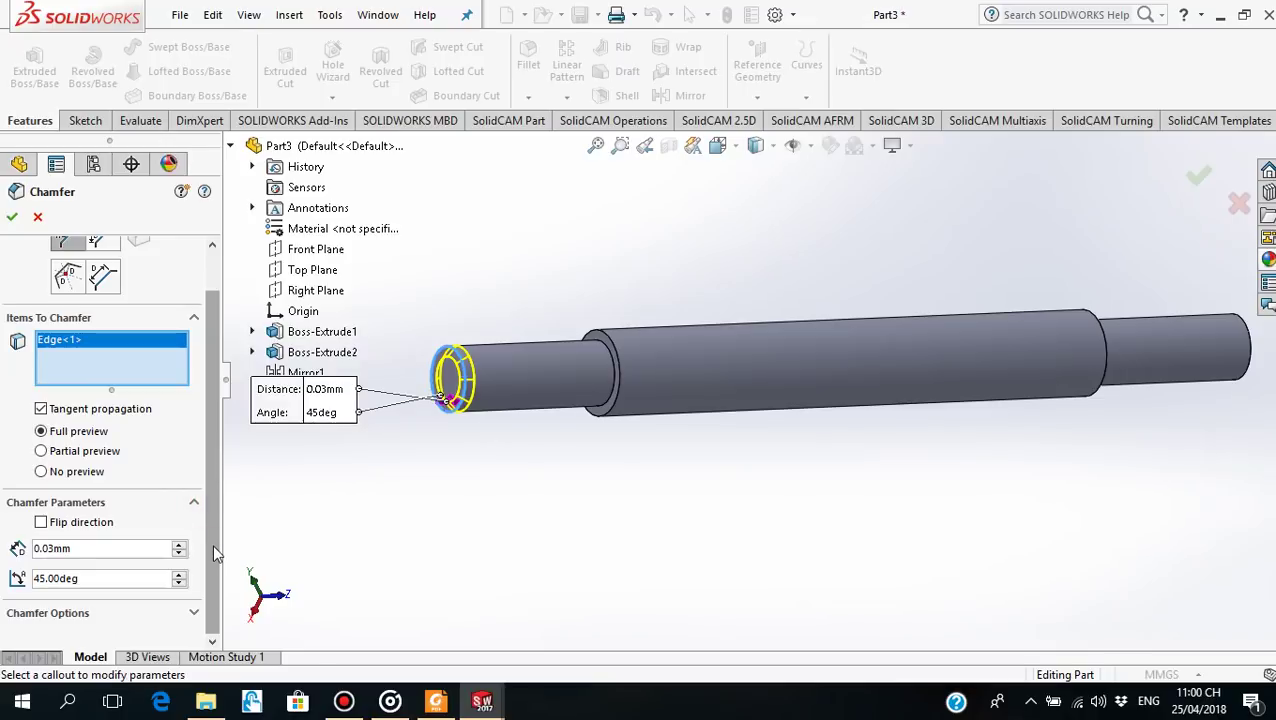
{"action": "left_click", "coordinate": [218, 510]}
{"action": "left_click_drag", "start_coordinate": [218, 512], "coordinate": [209, 445]}
Switch to the Equal Distance chamfer type and apply it as Chamfer1
{"action": "left_click", "coordinate": [104, 283]}
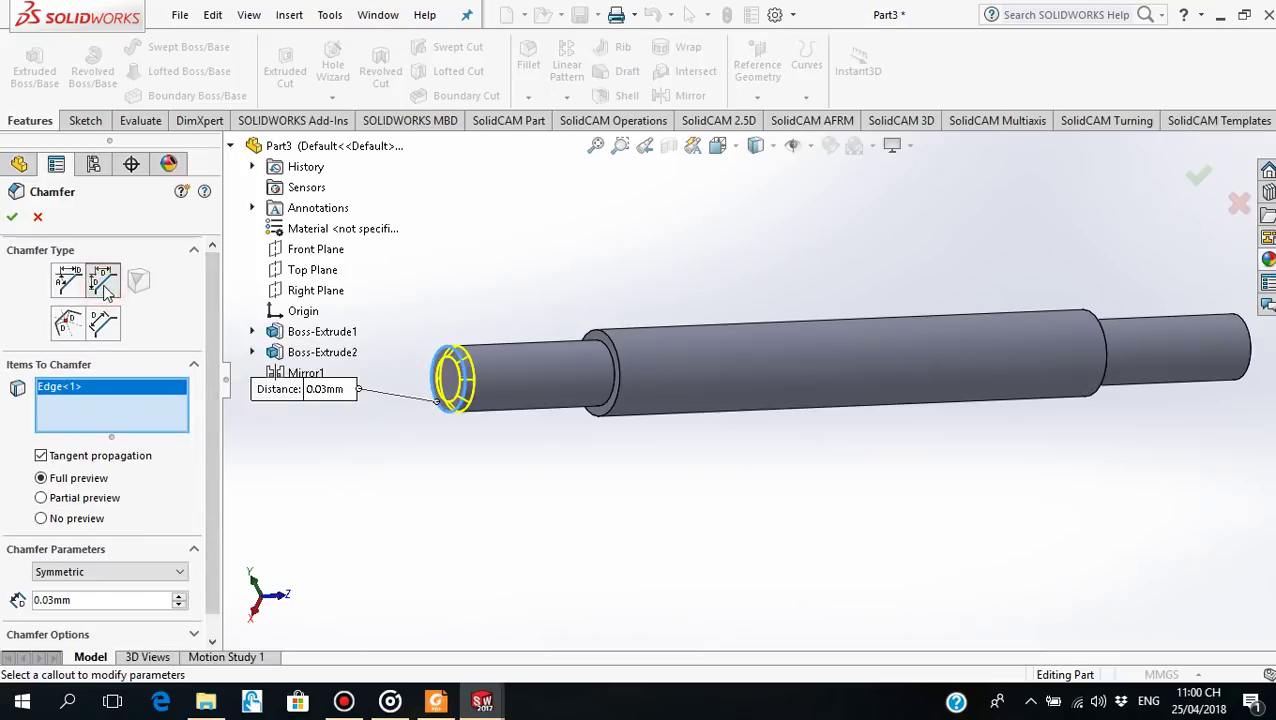
{"action": "left_click_drag", "start_coordinate": [211, 392], "coordinate": [212, 446]}
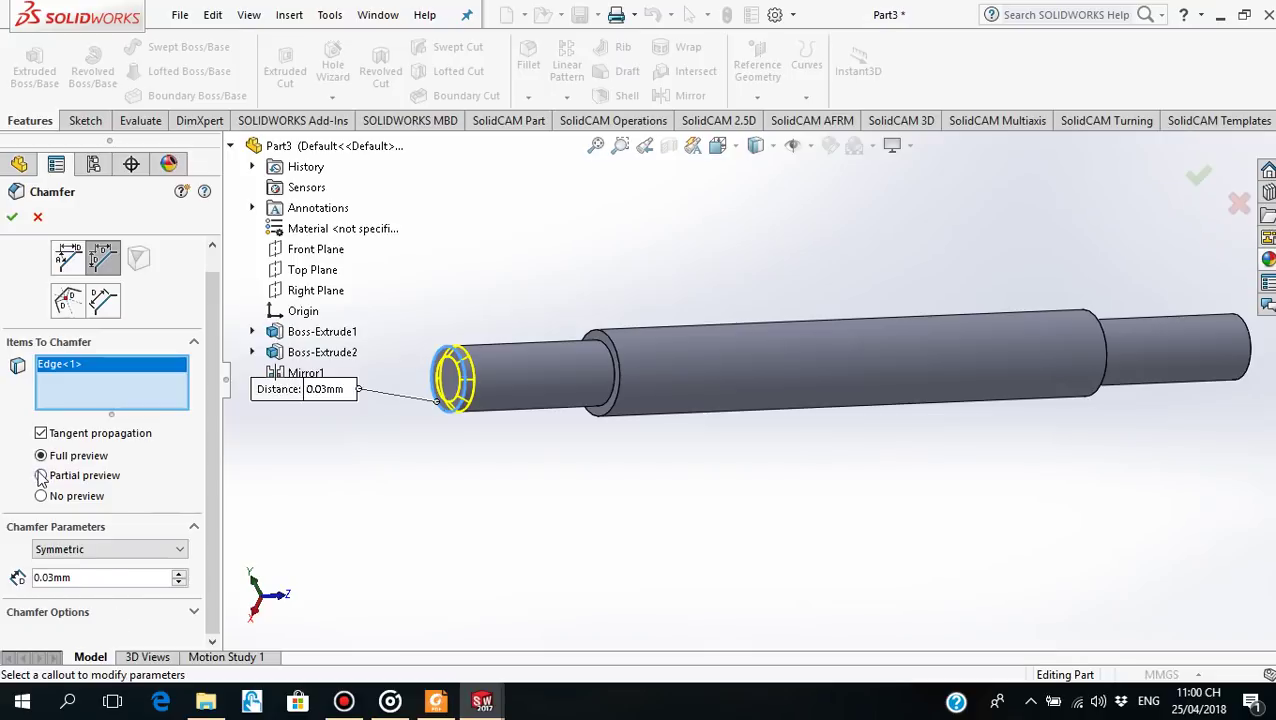
{"action": "left_click", "coordinate": [41, 476]}
{"action": "left_click", "coordinate": [40, 456]}
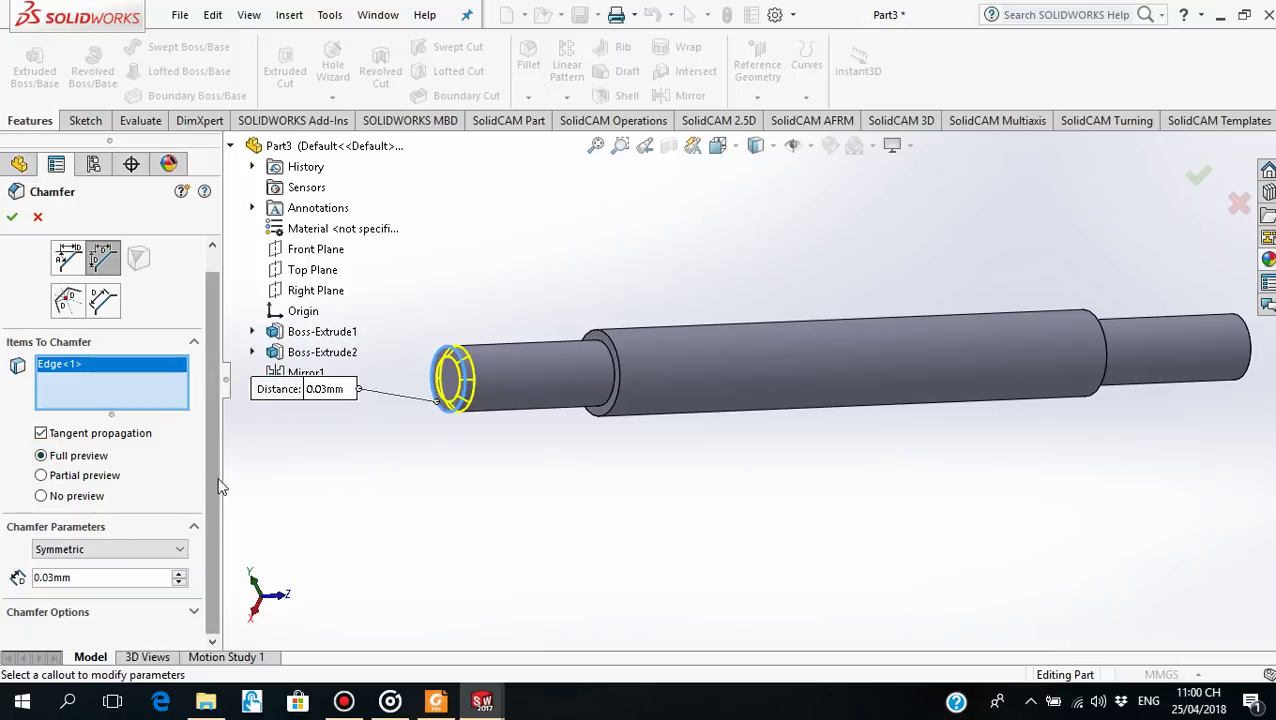
{"action": "left_click_drag", "start_coordinate": [216, 450], "coordinate": [216, 428]}
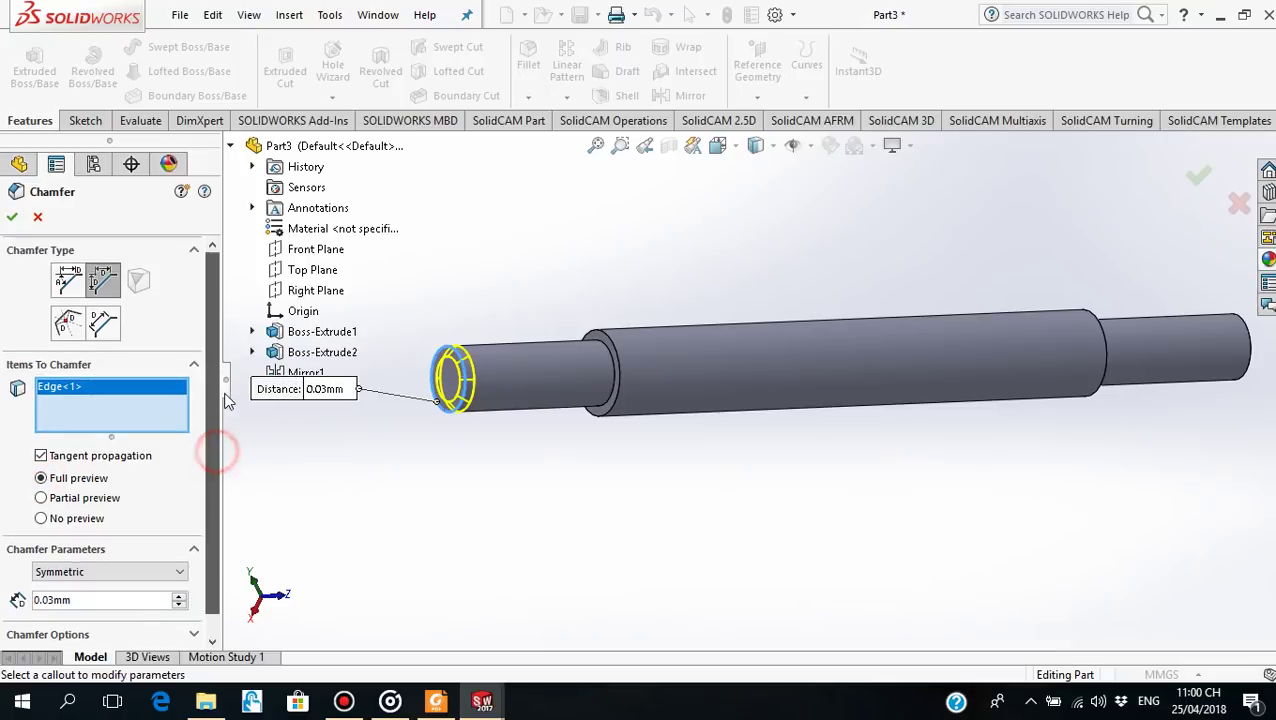
{"action": "left_click", "coordinate": [103, 281]}
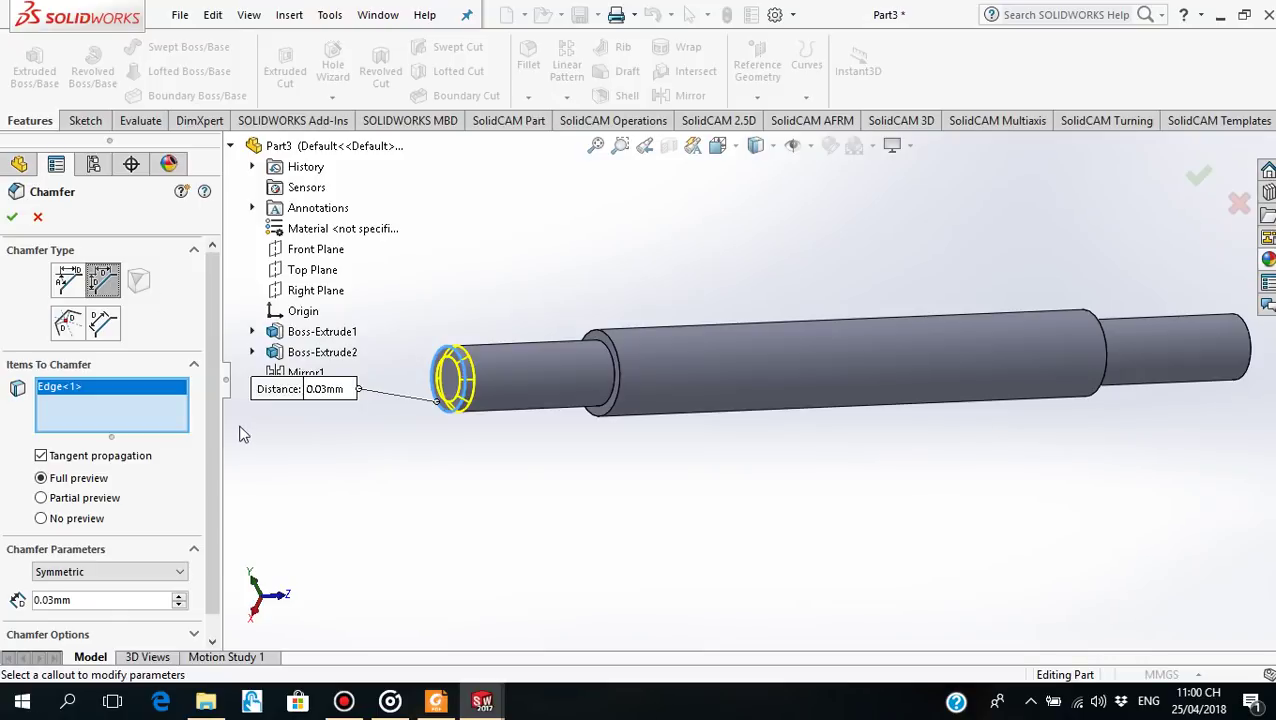
{"action": "left_click_drag", "start_coordinate": [214, 466], "coordinate": [214, 488]}
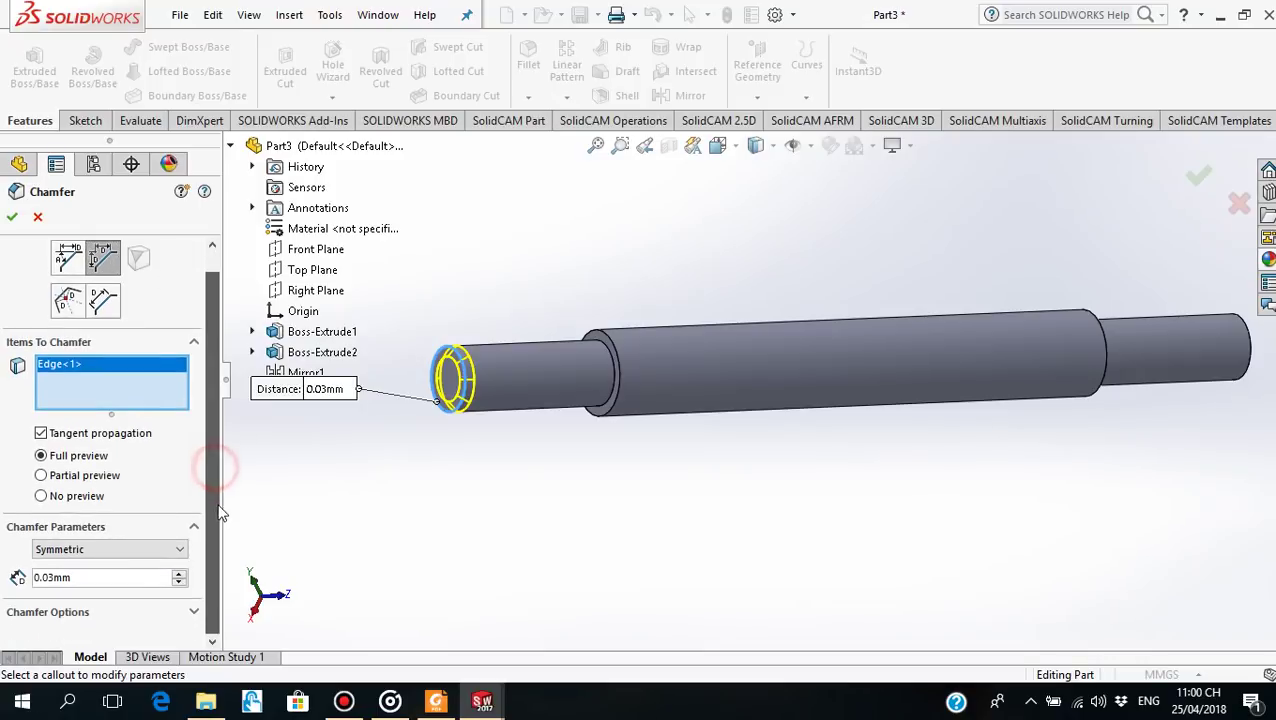
{"action": "left_click", "coordinate": [12, 217]}
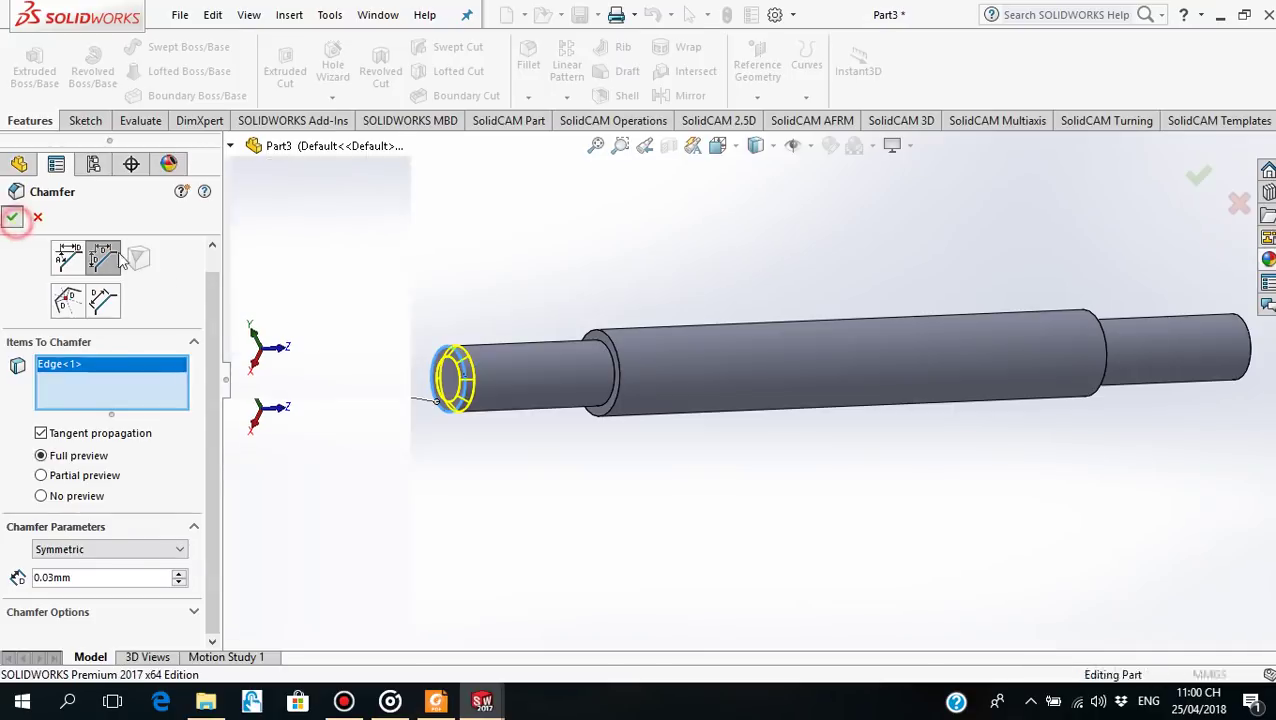
{"action": "middle_click_drag", "start_coordinate": [715, 450], "coordinate": [627, 445]}
{"action": "scroll", "coordinate": [1000, 378], "scroll_direction": "down", "scroll_amount": 2}
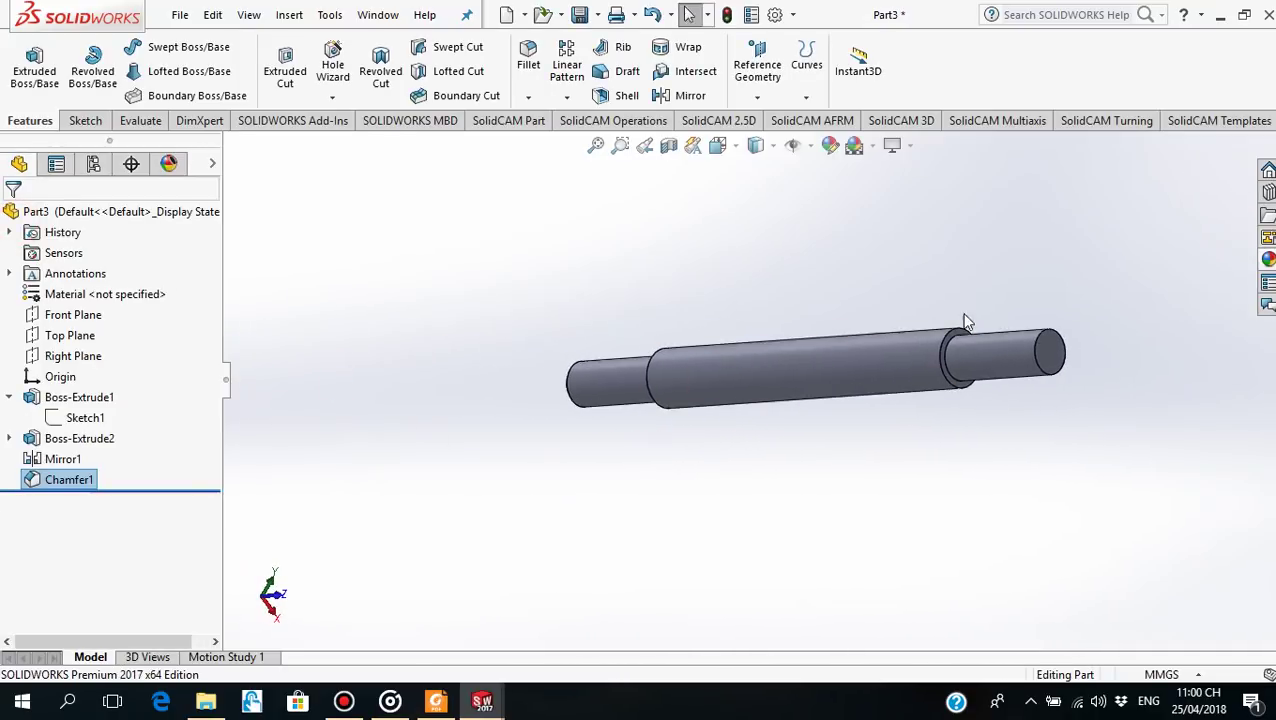
{"action": "scroll", "coordinate": [1040, 377], "scroll_direction": "down", "scroll_amount": 3}
Chamfer the pin's right end edge at 0.03mm × 45°, creating Chamfer2
{"action": "left_click", "coordinate": [1045, 383]}
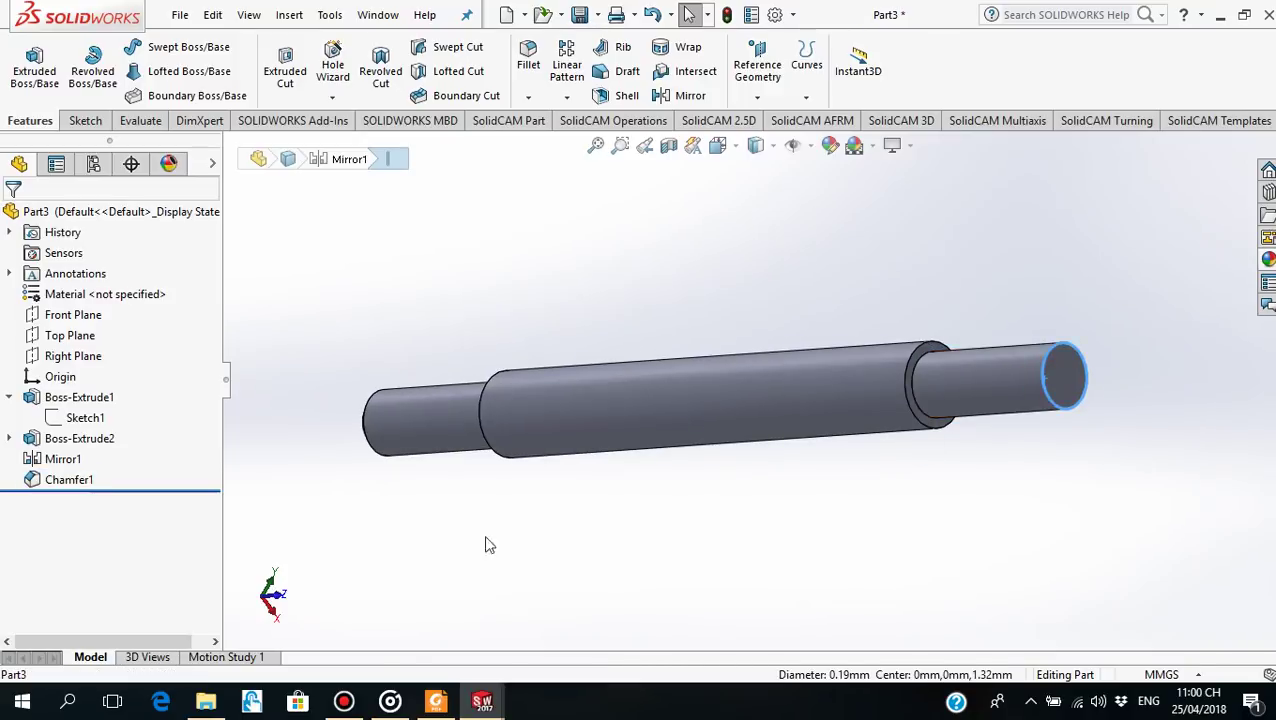
{"action": "left_click", "coordinate": [680, 260]}
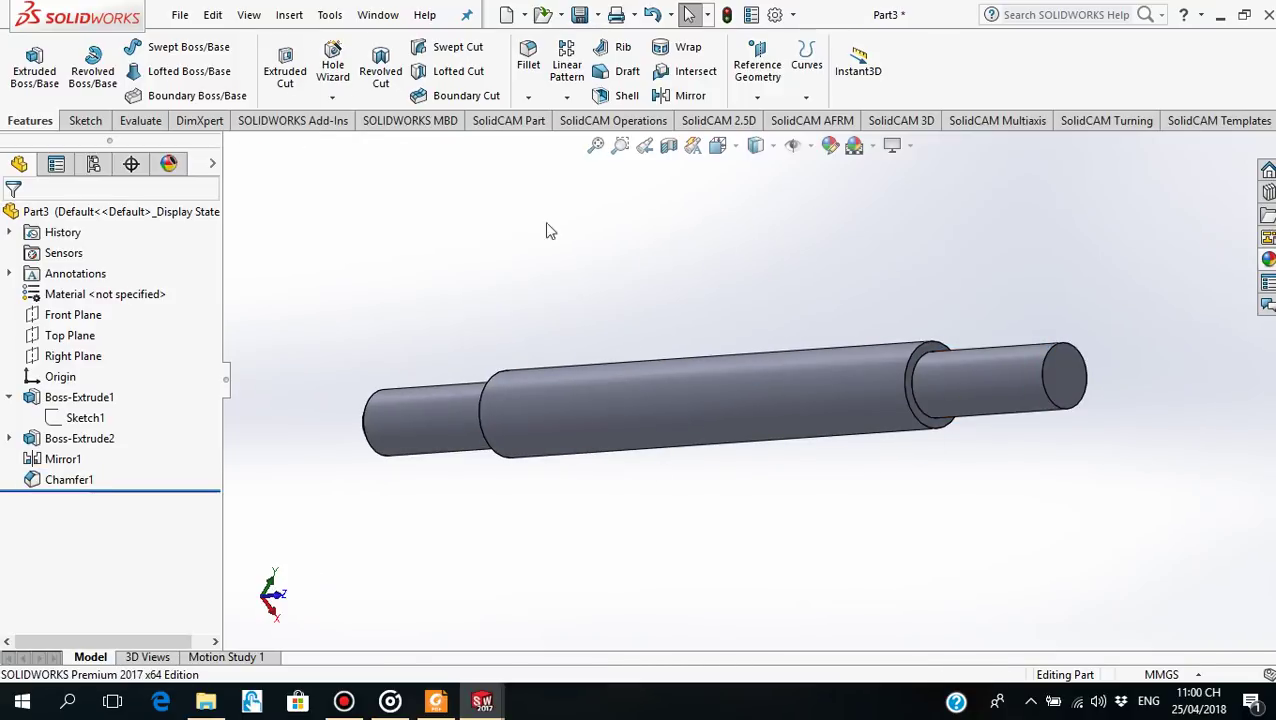
{"action": "left_click", "coordinate": [528, 97]}
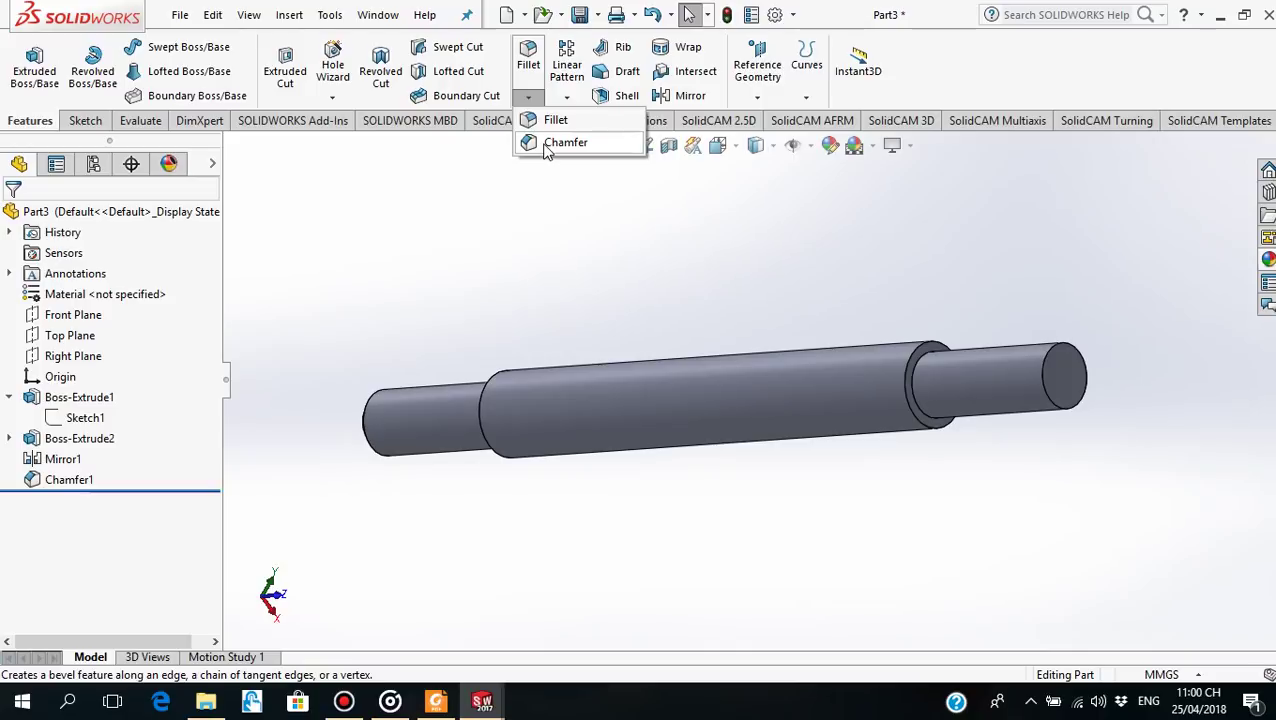
{"action": "left_click", "coordinate": [560, 142]}
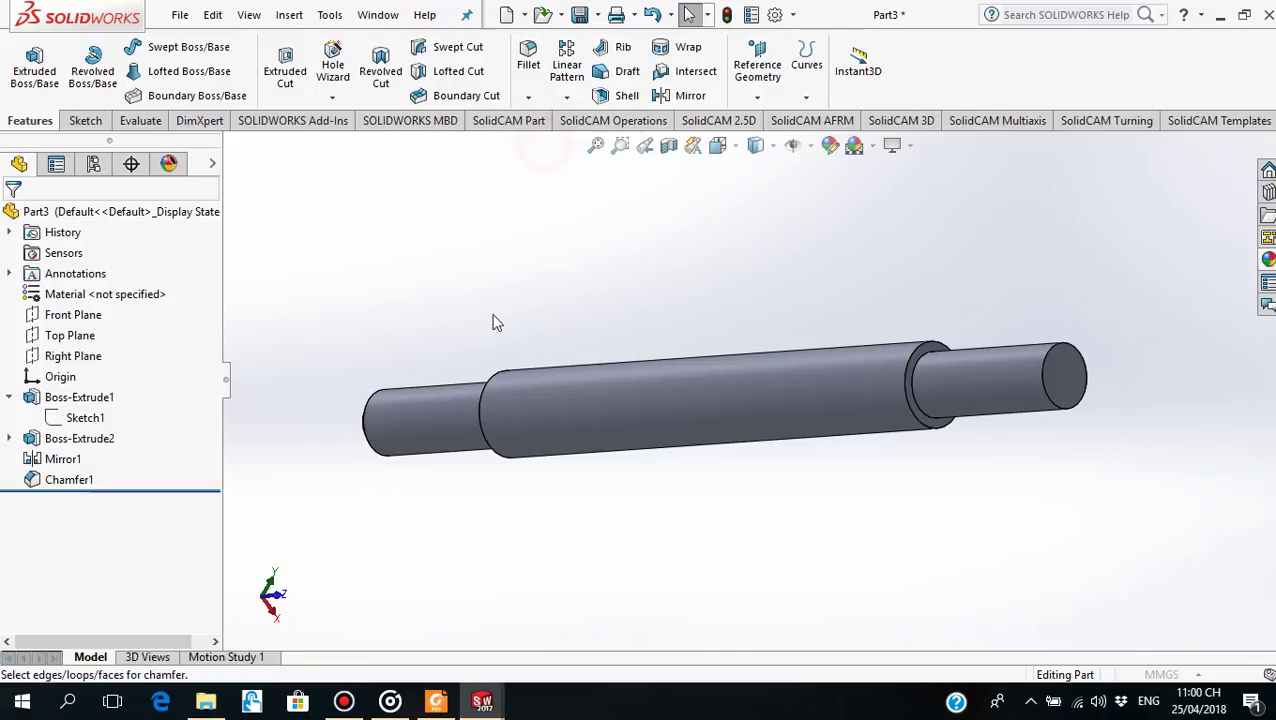
{"action": "left_click", "coordinate": [1072, 390]}
{"action": "mouse_move", "coordinate": [207, 464]}
{"action": "left_mouse_down"}
{"action": "mouse_move", "coordinate": [206, 509]}
{"action": "mouse_move", "coordinate": [211, 454]}
{"action": "mouse_move", "coordinate": [212, 502]}
{"action": "left_mouse_up"}
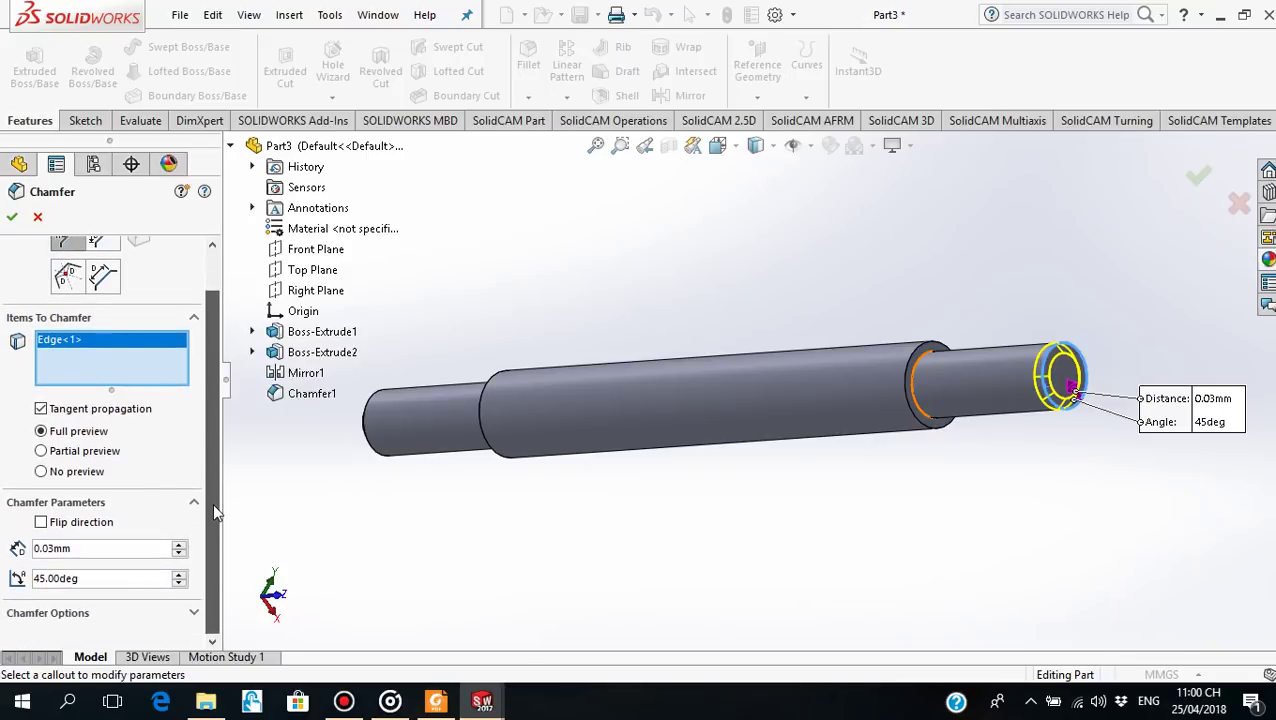
{"action": "left_click", "coordinate": [11, 219]}
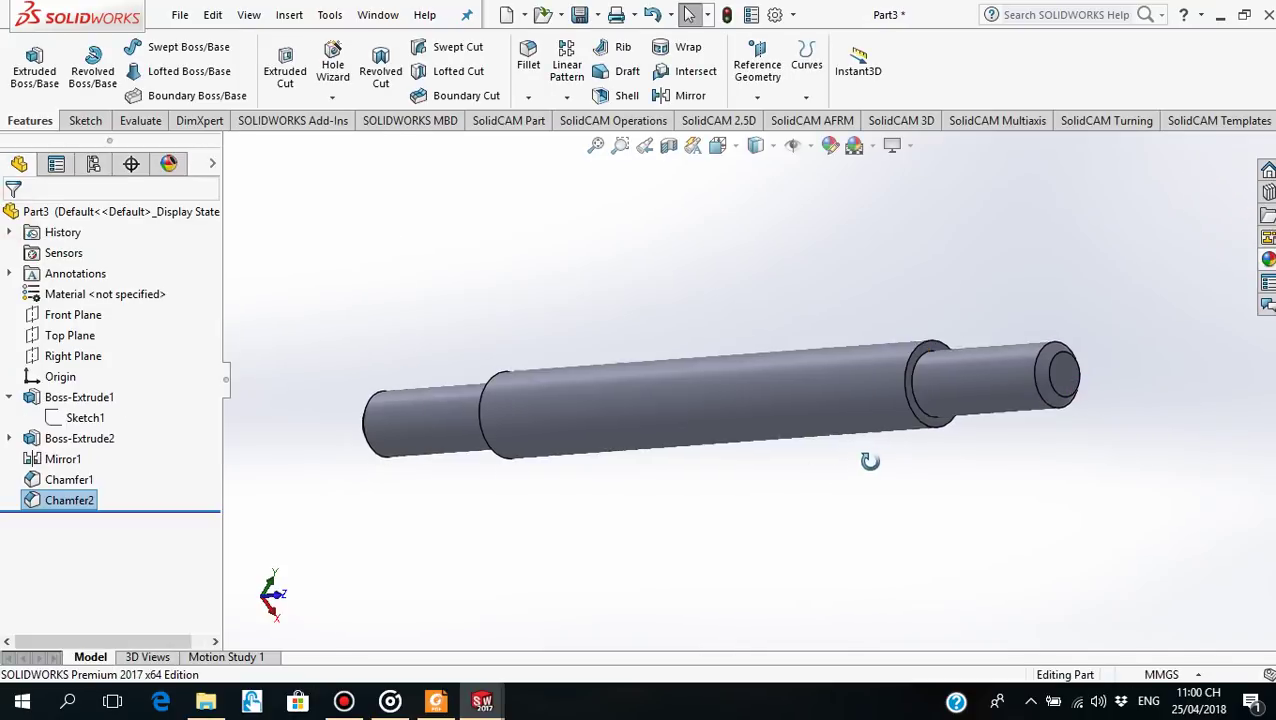
{"action": "mouse_move", "coordinate": [869, 459]}
{"action": "middle_mouse_down"}
{"action": "mouse_move", "coordinate": [939, 427]}
{"action": "mouse_move", "coordinate": [926, 546]}
{"action": "middle_mouse_up"}
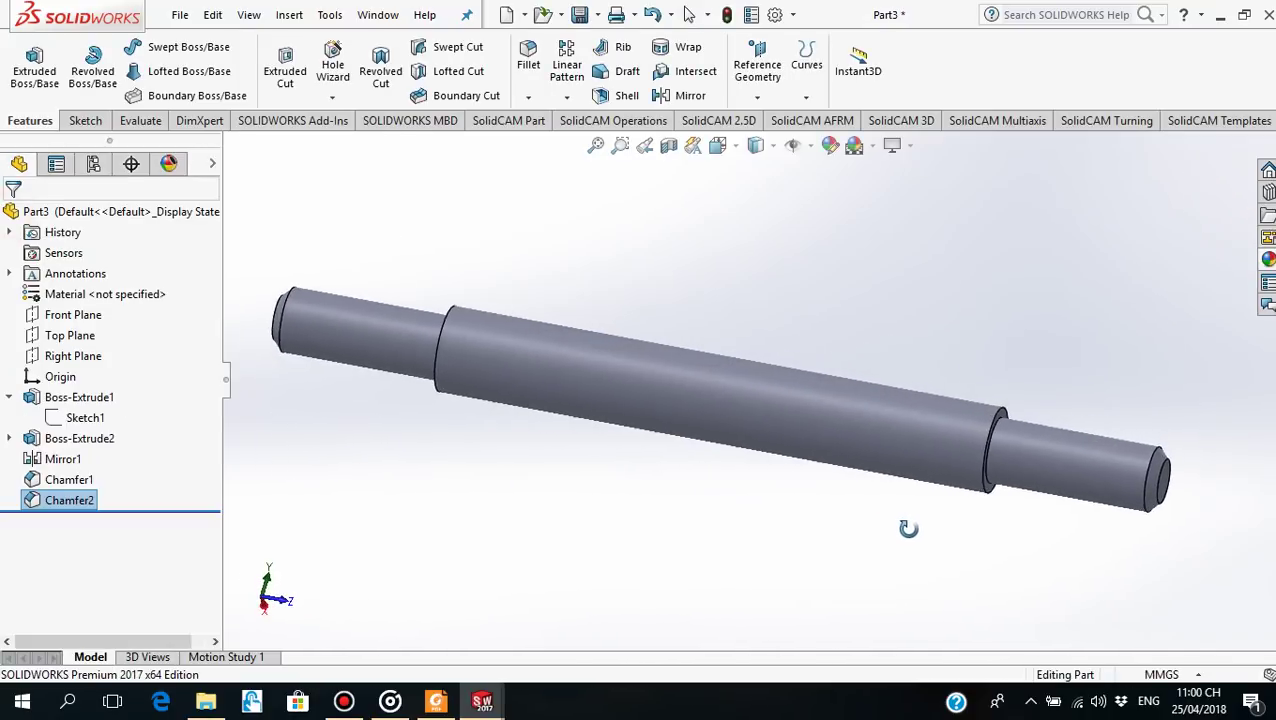
Compare the pin with the reference drawing, then save it as Part3 in BT4_SW
{"action": "scroll", "coordinate": [850, 520], "scroll_direction": "down", "scroll_amount": 3}
{"action": "middle_click_drag", "start_coordinate": [778, 498], "coordinate": [780, 470]}
{"action": "left_click", "coordinate": [436, 701]}
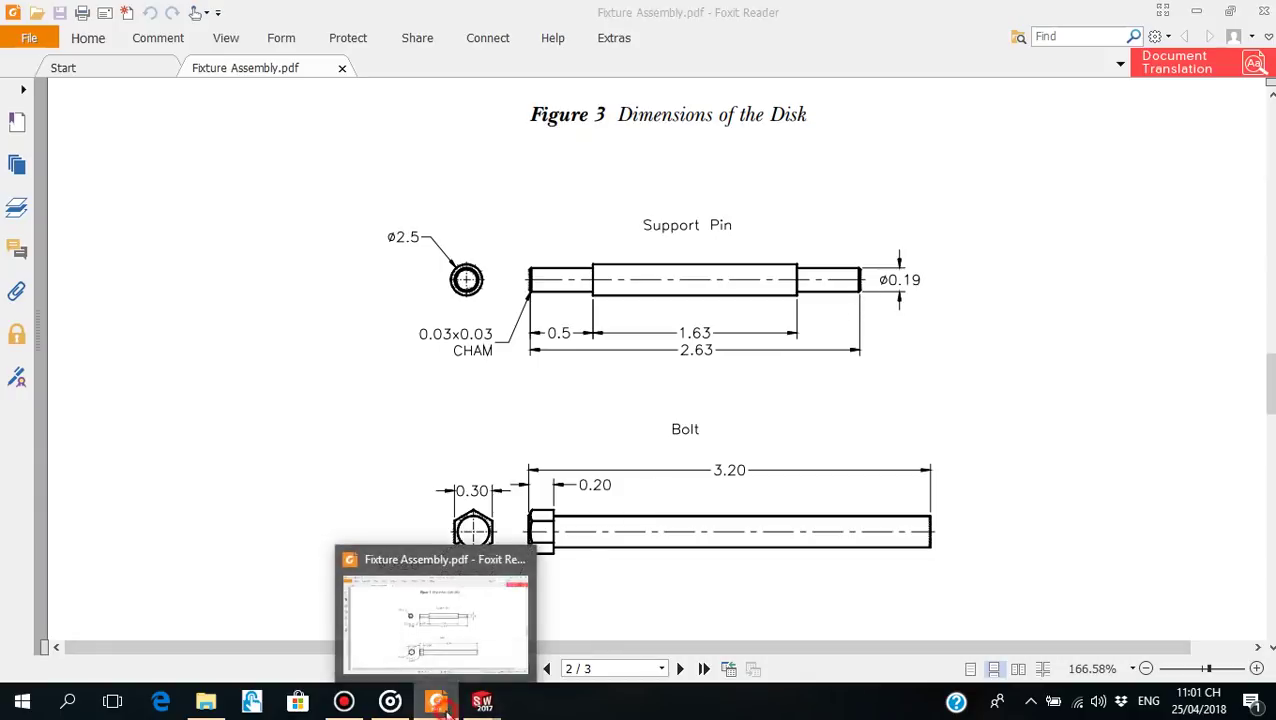
{"action": "left_click", "coordinate": [482, 701]}
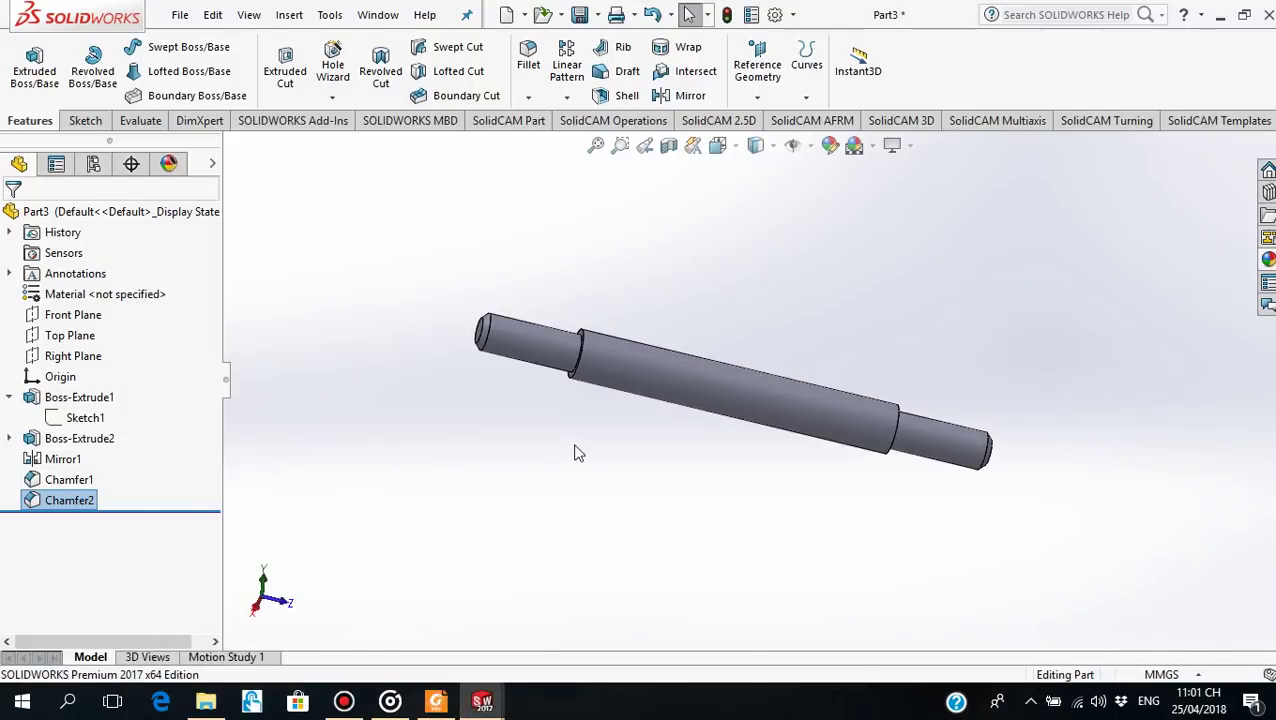
{"action": "left_click", "coordinate": [579, 14]}
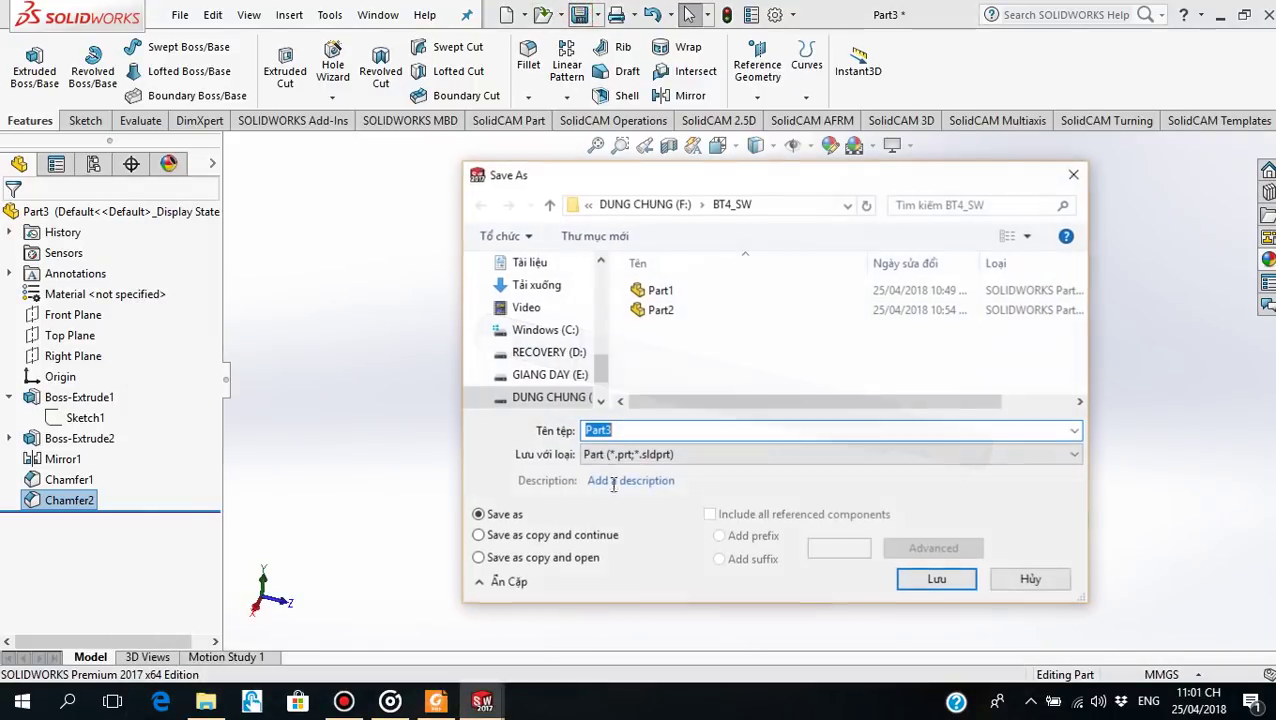
{"action": "left_click", "coordinate": [936, 580]}
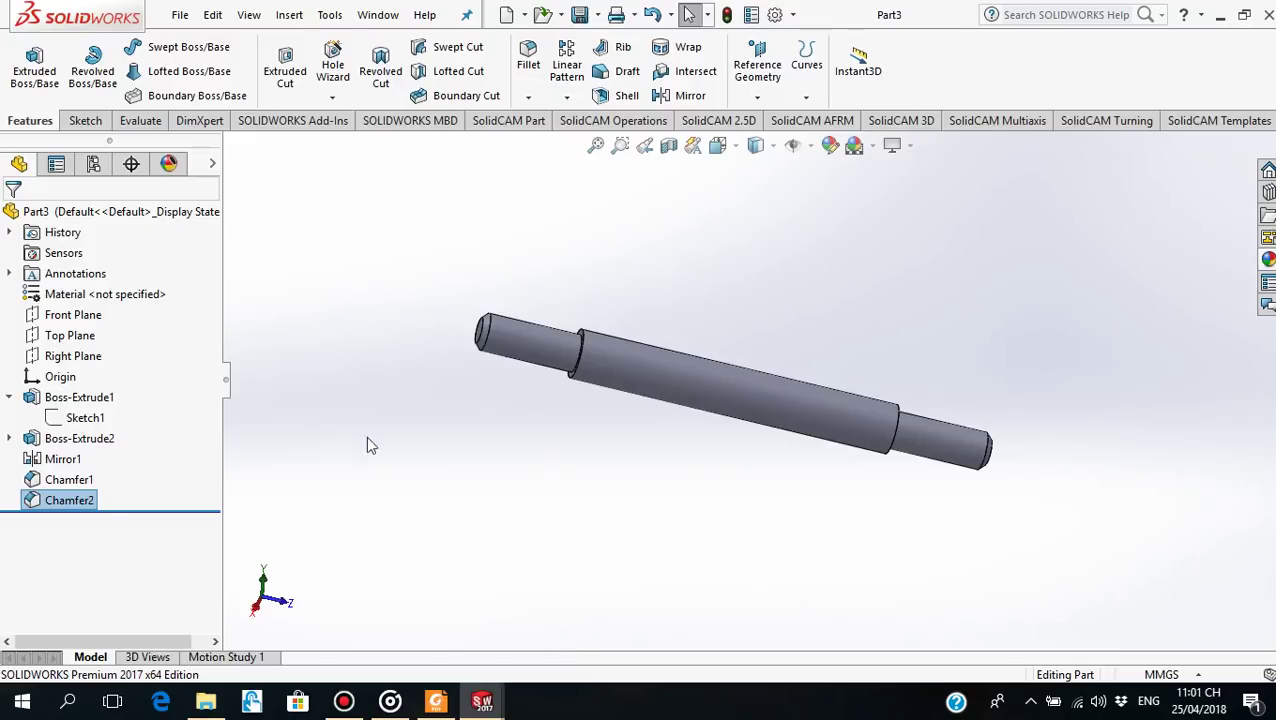
Create a new part, Part4, and view its Front Plane normal to the screen
{"action": "left_click", "coordinate": [506, 14]}
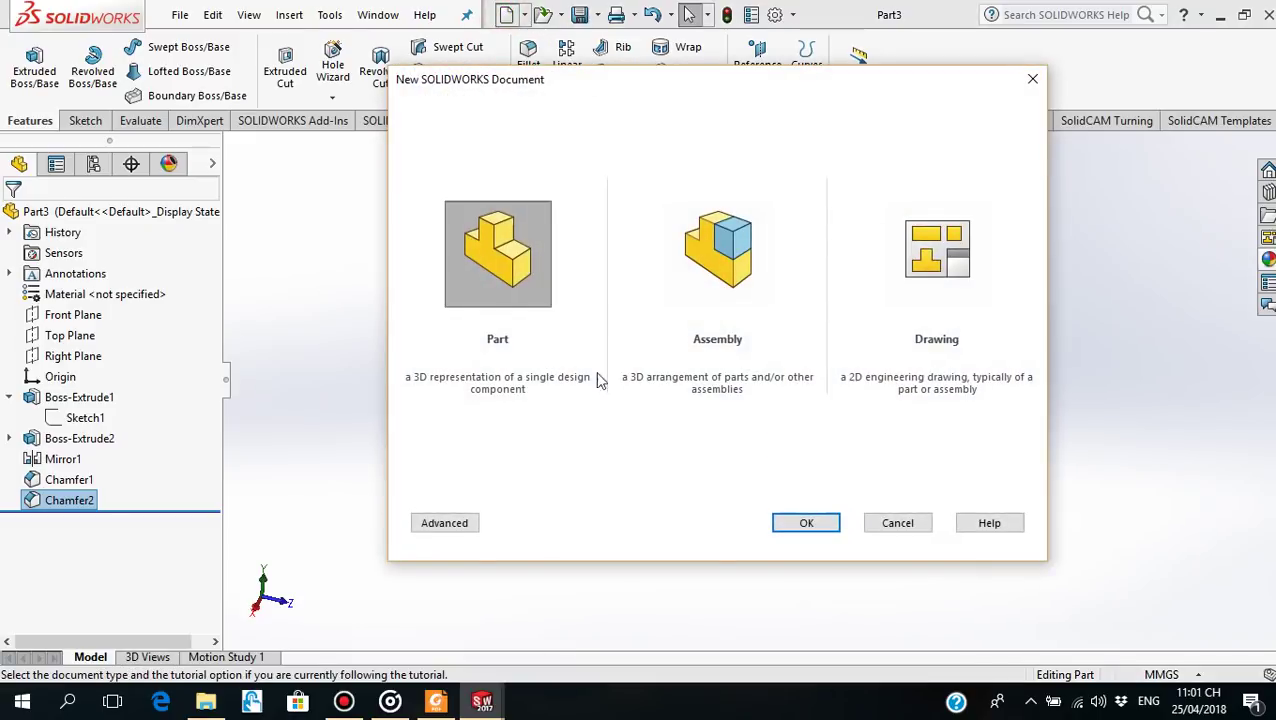
{"action": "left_click", "coordinate": [818, 522]}
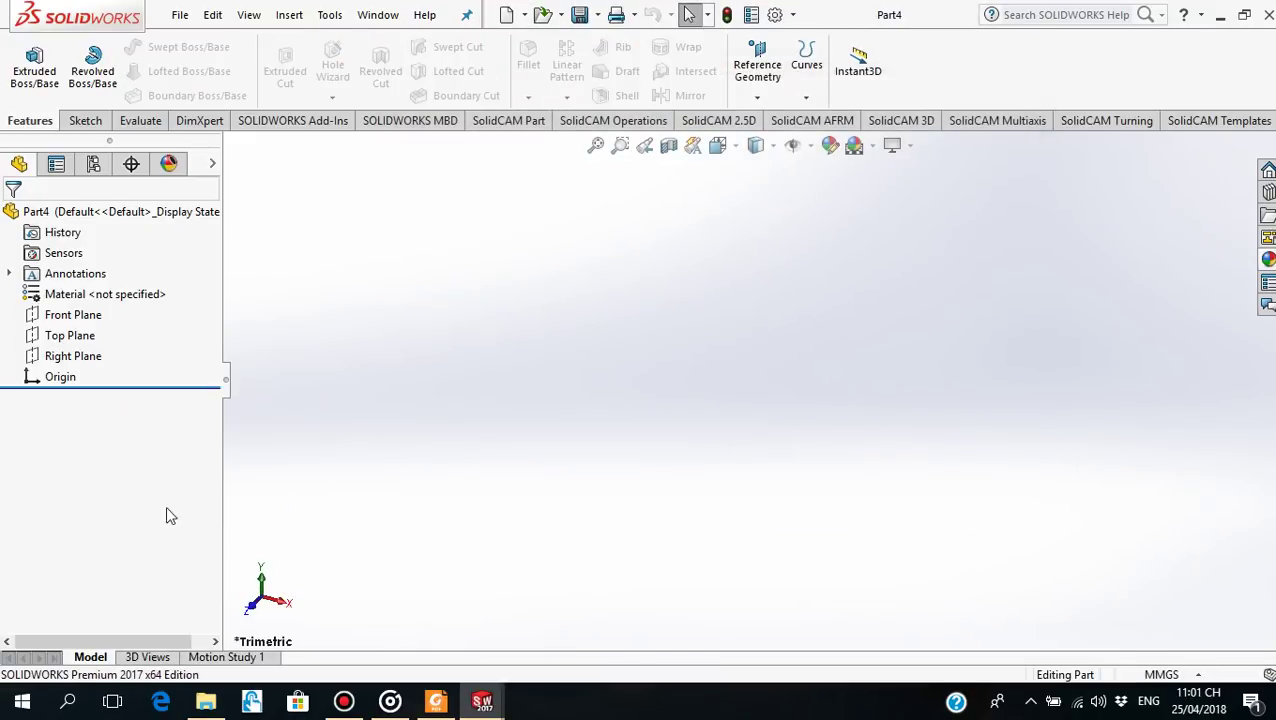
{"action": "left_click", "coordinate": [60, 314]}
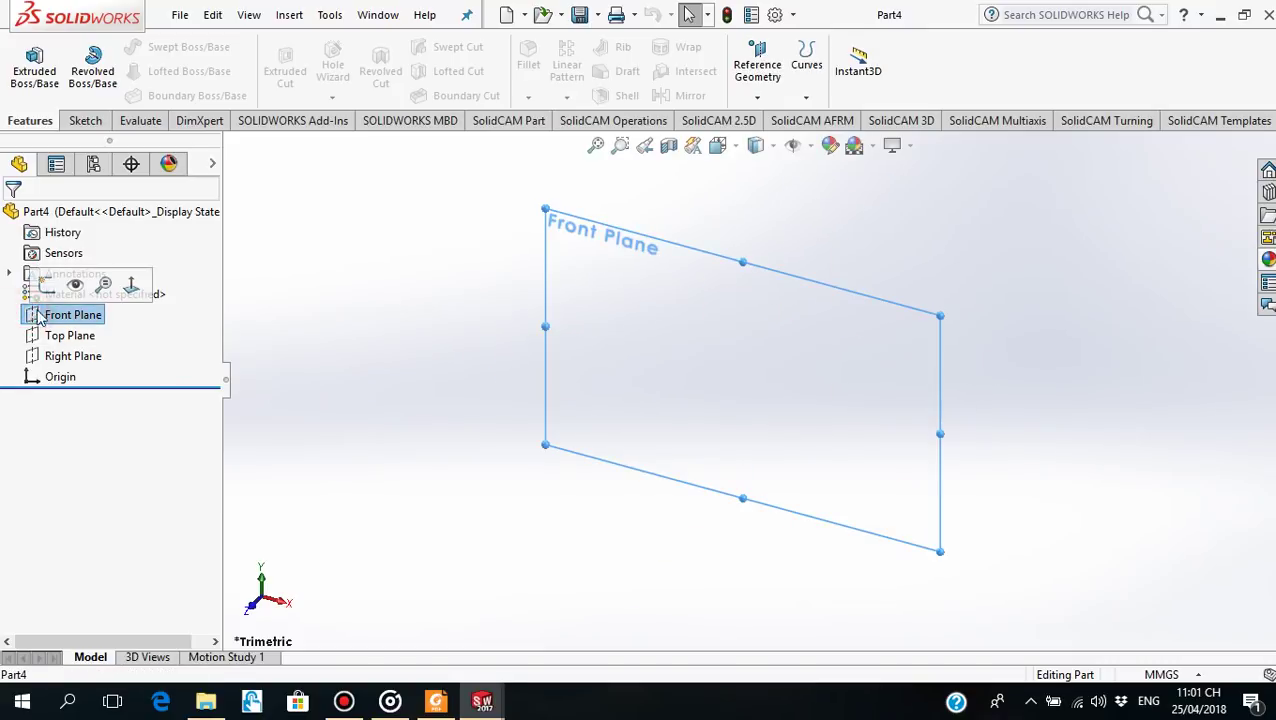
{"action": "left_click", "coordinate": [128, 280]}
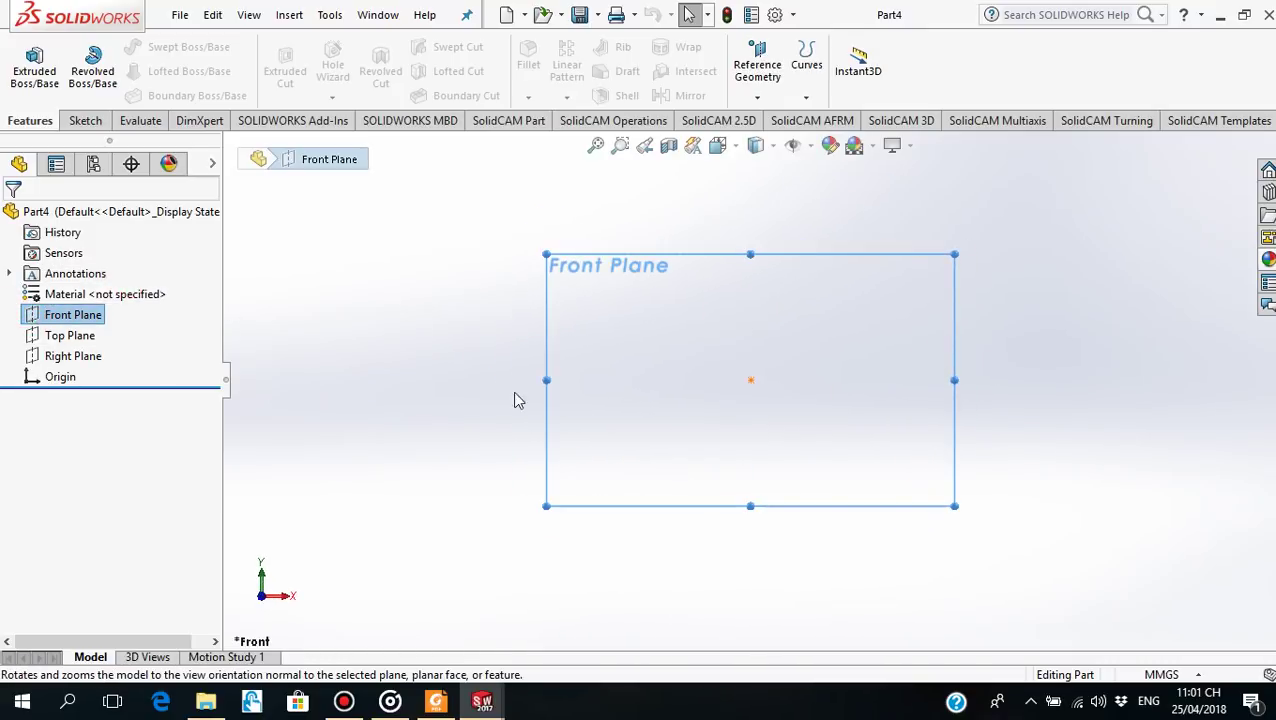
{"action": "left_click", "coordinate": [438, 703]}
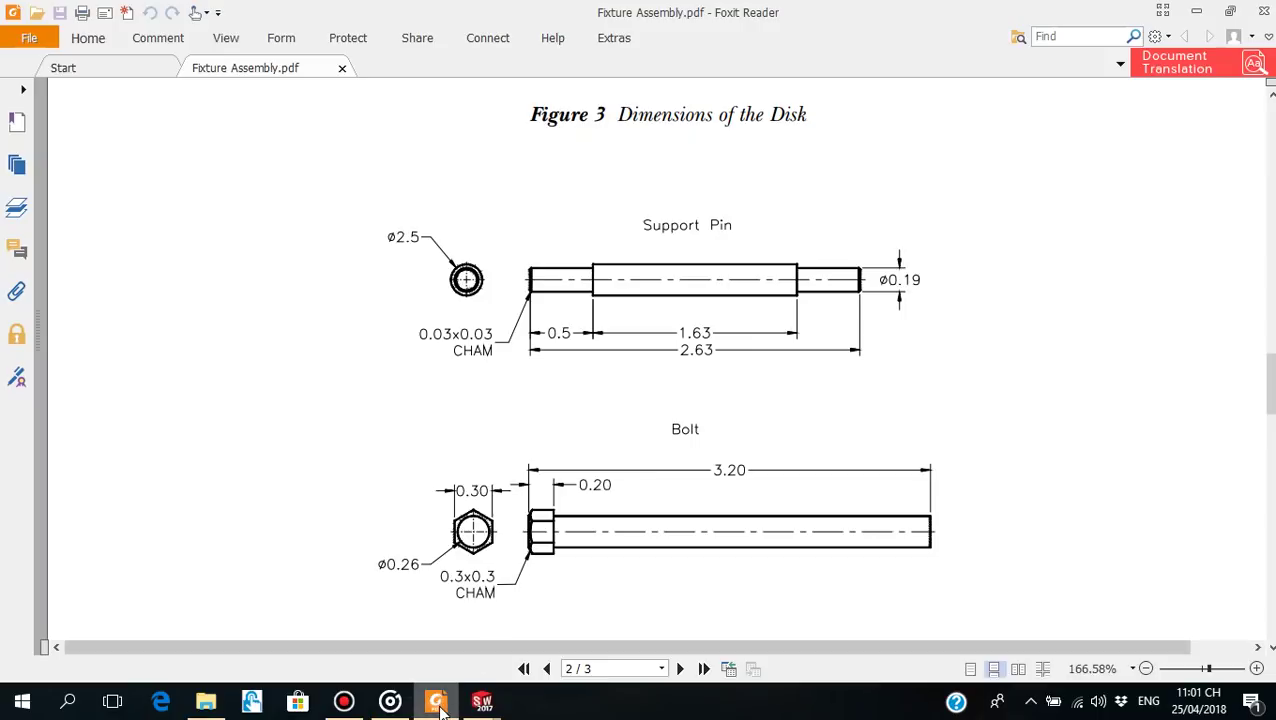
Review the Bolt dimensions in Fixture Assembly.pdf, then return to Part4 in SOLIDWORKS
{"action": "left_click", "coordinate": [482, 701]}
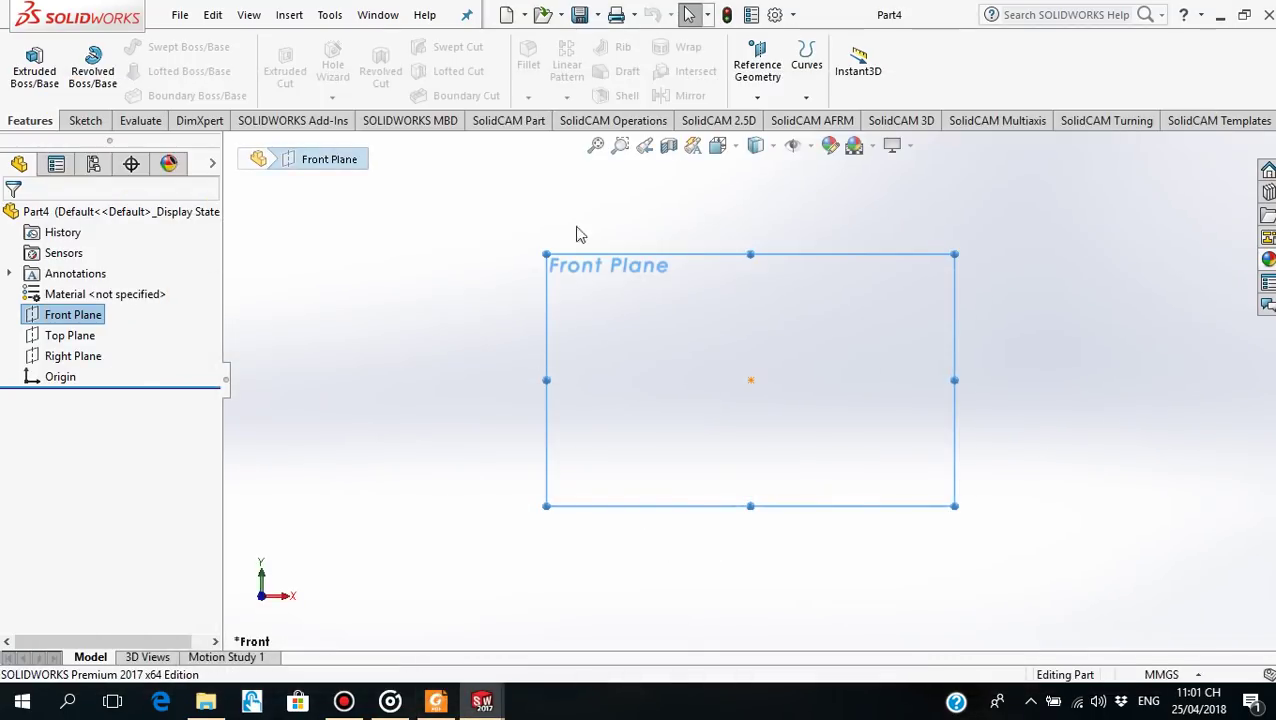
Sketch a 6-sided polygon centred on the origin of Part4's Front Plane
{"action": "left_click", "coordinate": [86, 121]}
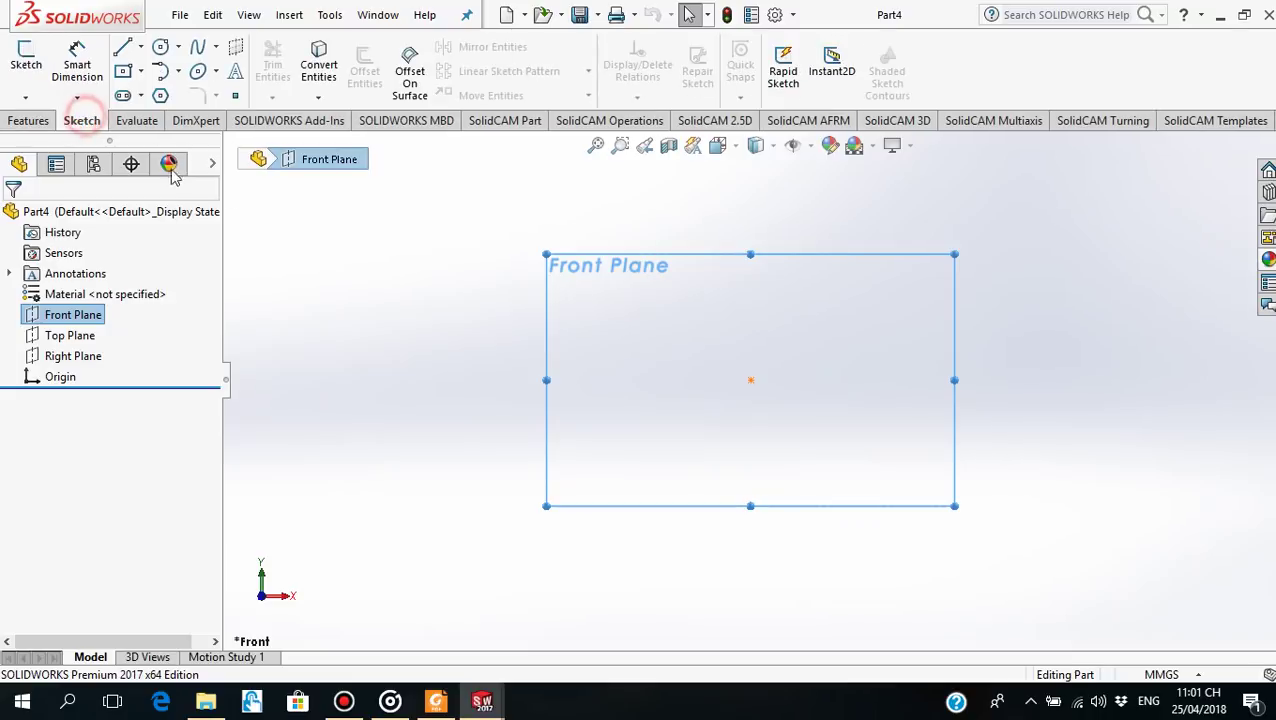
{"action": "left_click", "coordinate": [161, 95]}
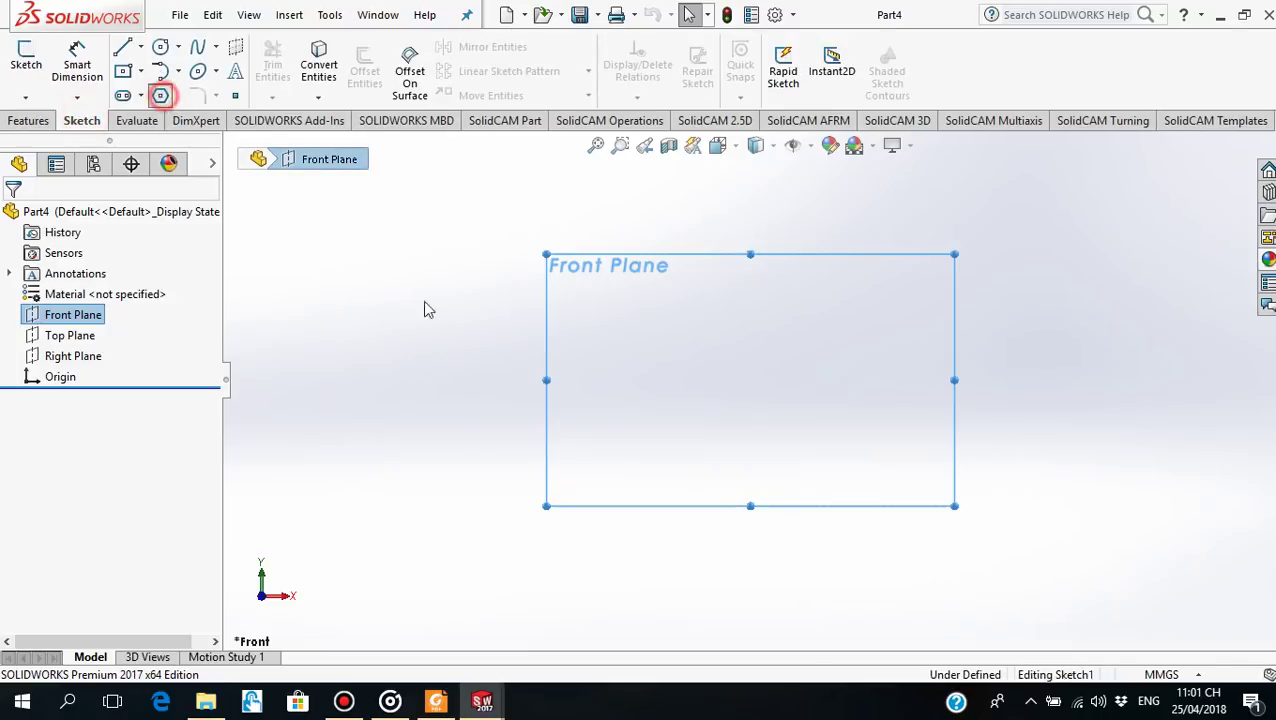
{"action": "left_click", "coordinate": [750, 378]}
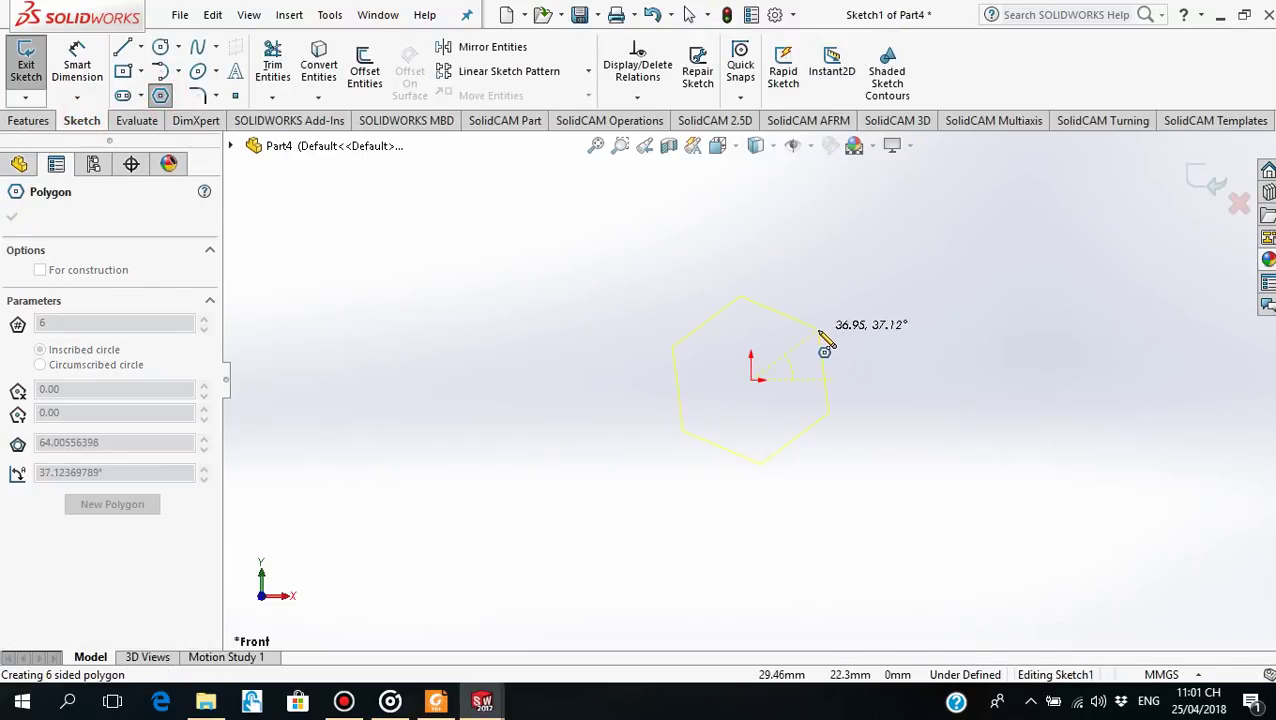
{"action": "left_click", "coordinate": [817, 322]}
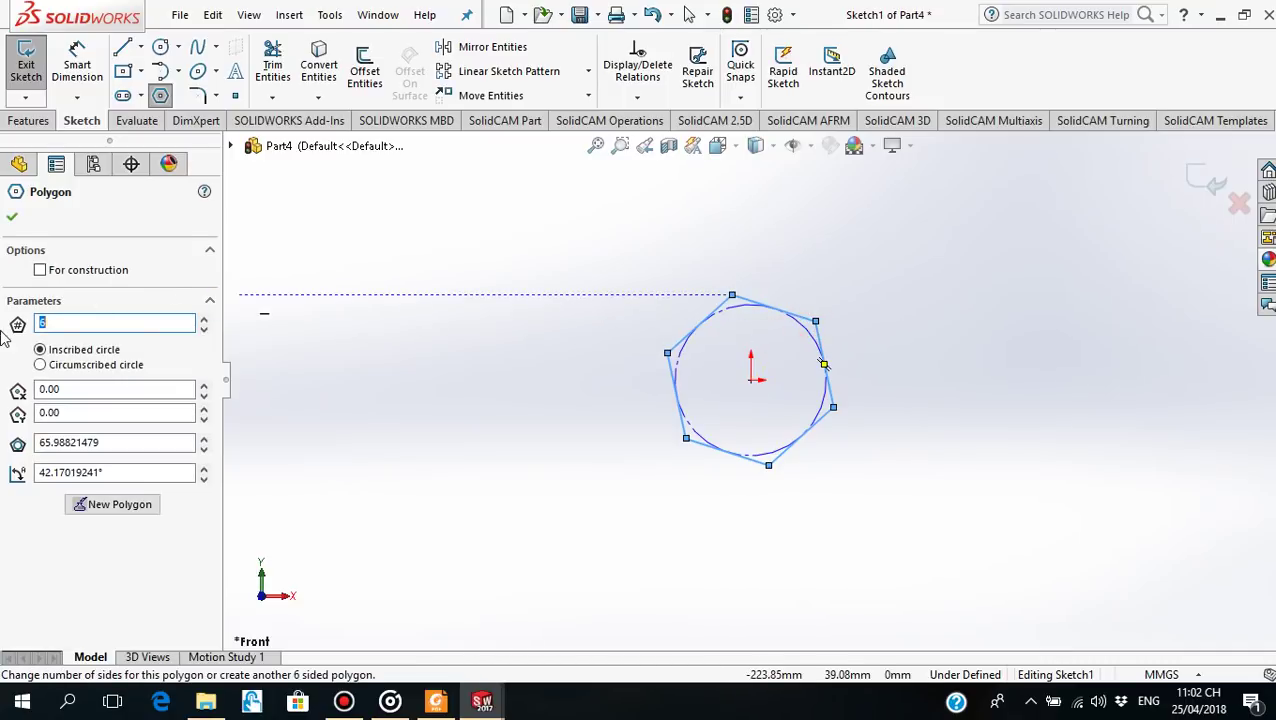
{"action": "left_click", "coordinate": [12, 221]}
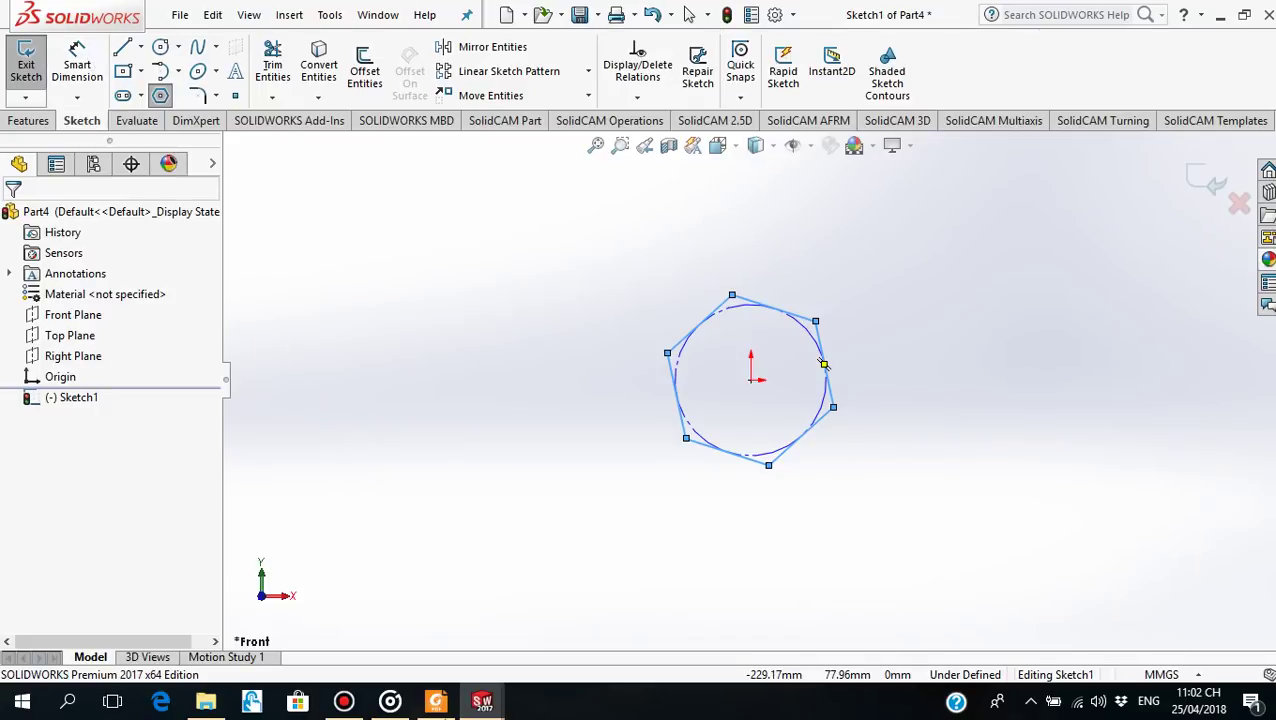
{"action": "left_click", "coordinate": [450, 705]}
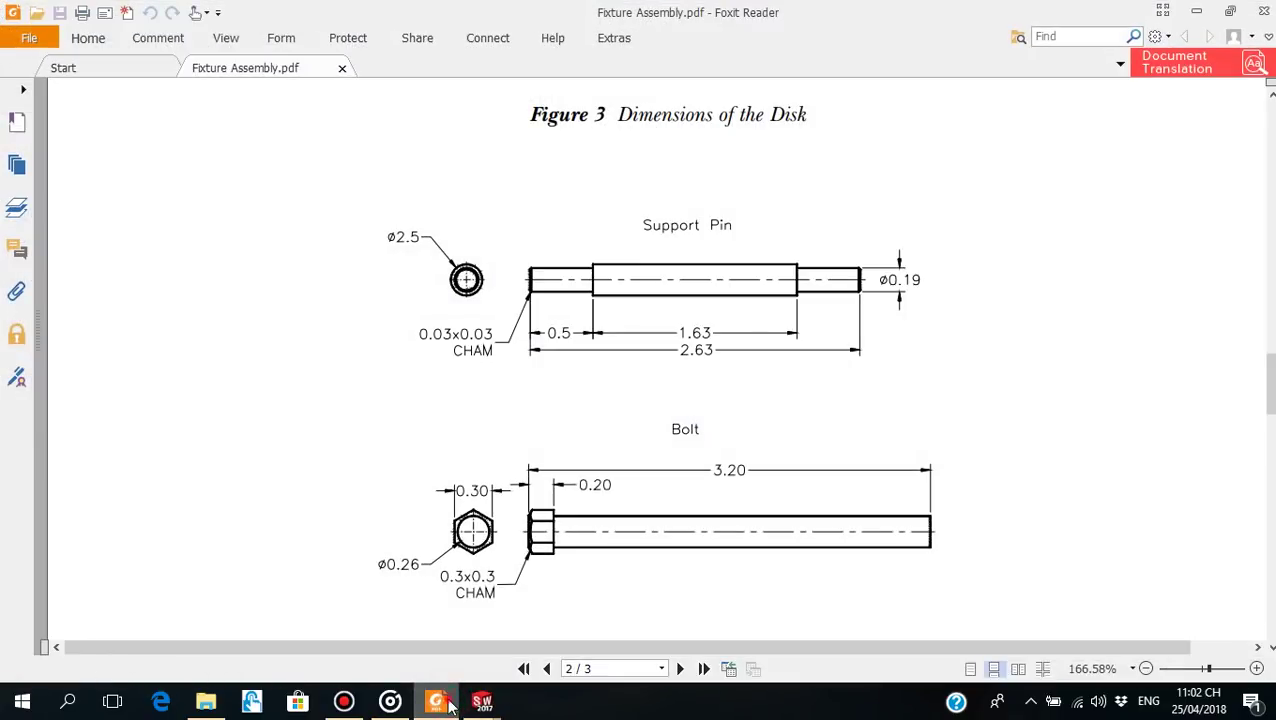
{"action": "left_click", "coordinate": [450, 705]}
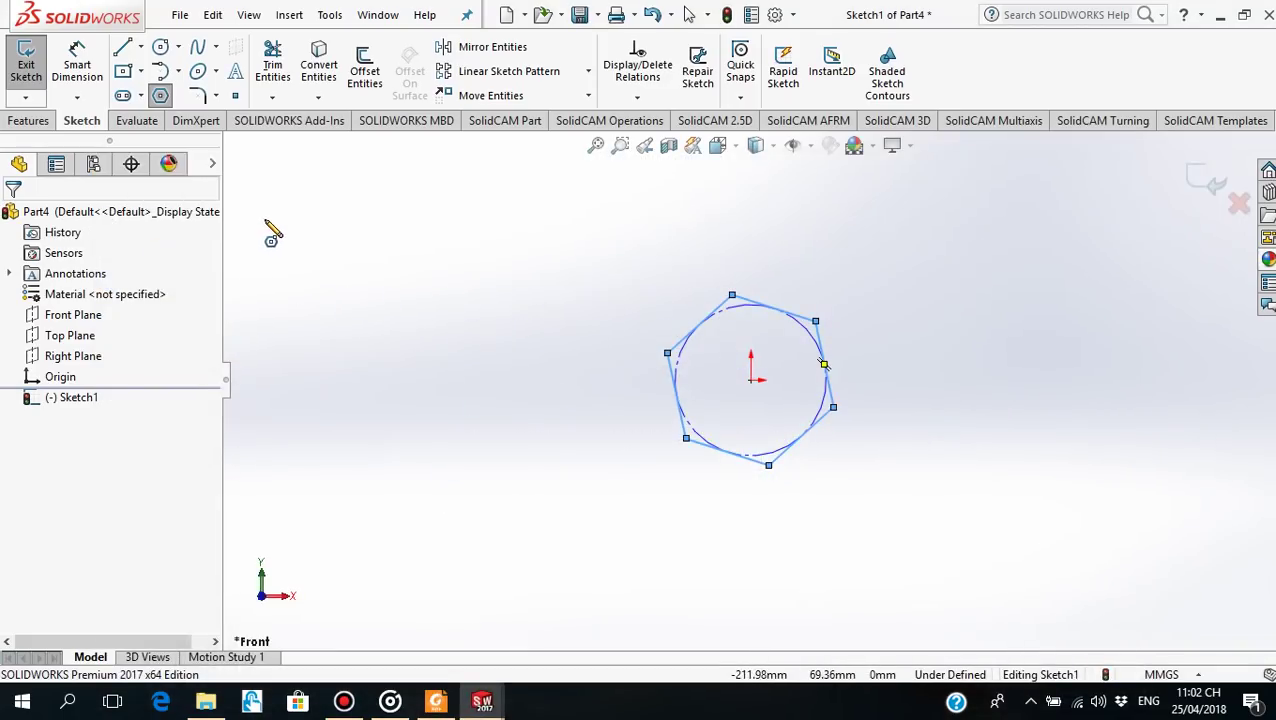
Dimension the hexagon 0.3 across its top and bottom flats
{"action": "left_click", "coordinate": [77, 65]}
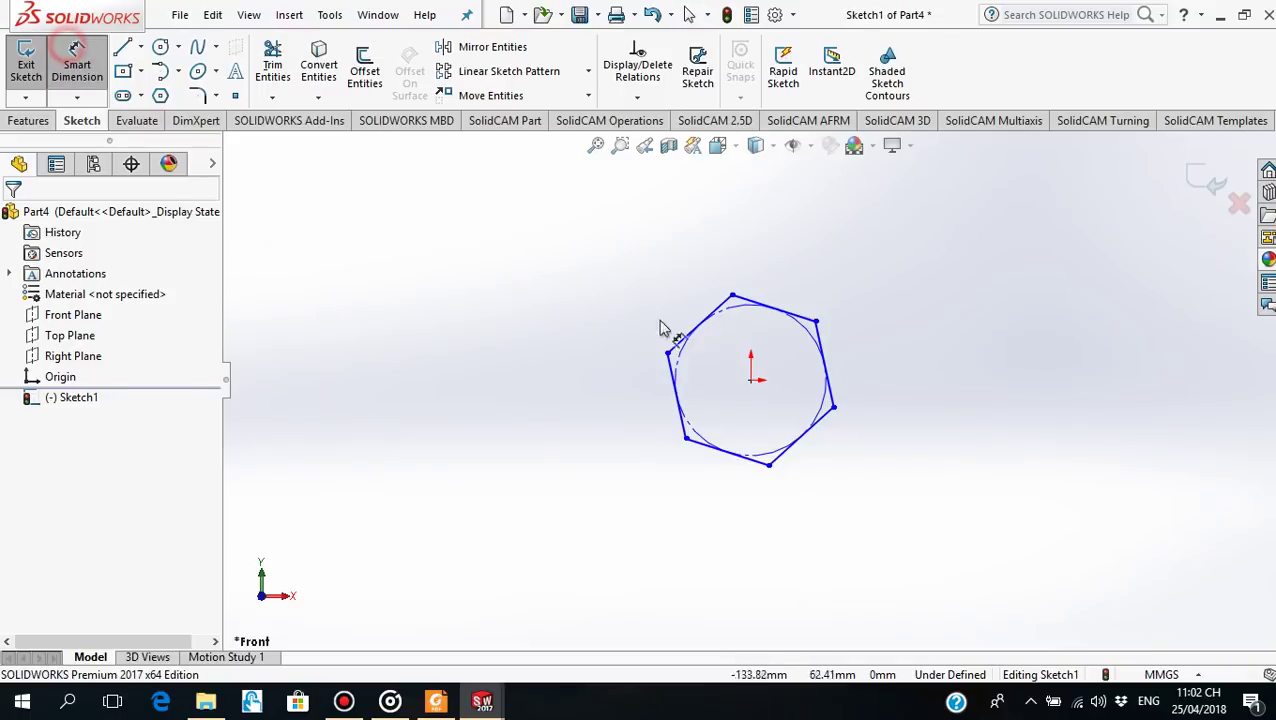
{"action": "left_click", "coordinate": [765, 308]}
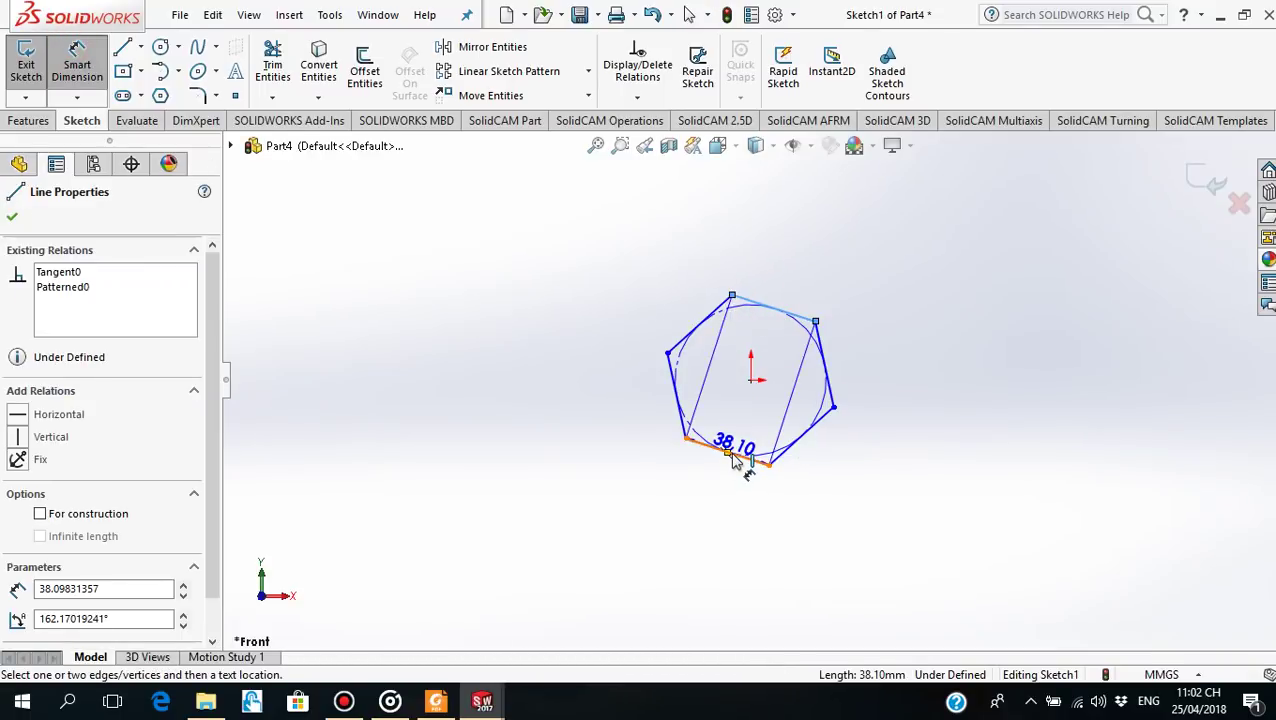
{"action": "left_click", "coordinate": [743, 461]}
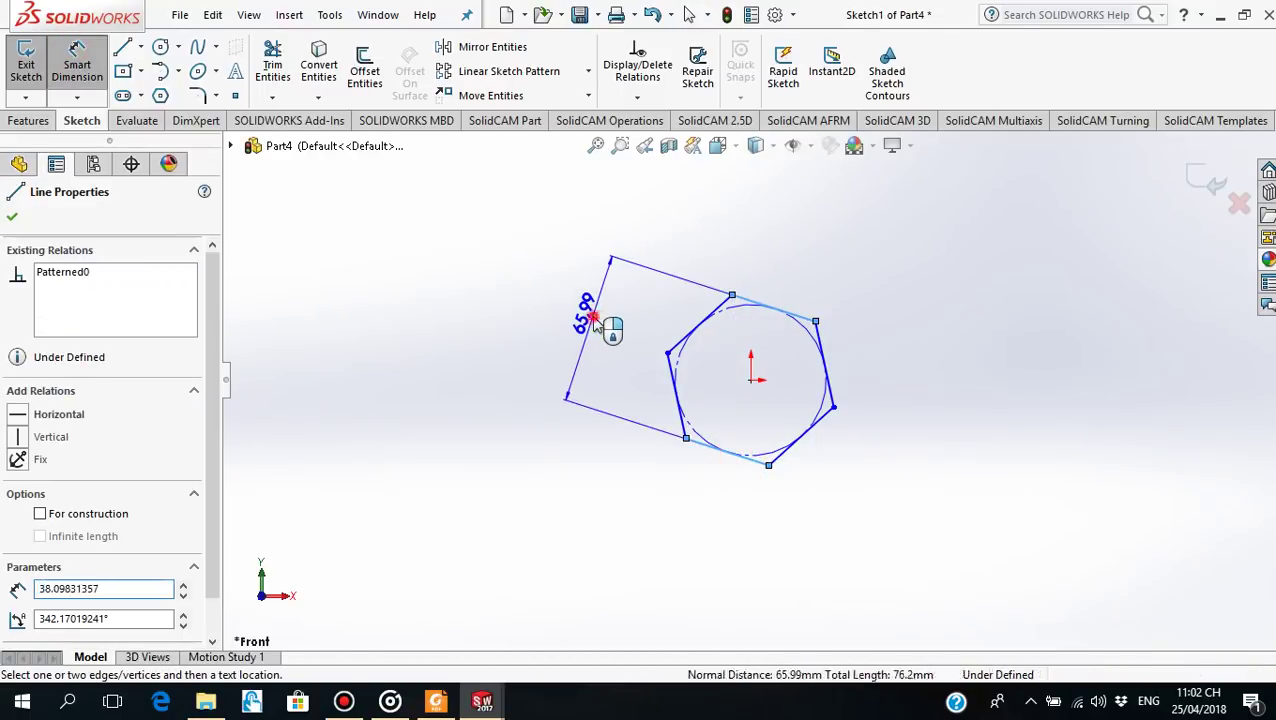
{"action": "left_click", "coordinate": [594, 318]}
{"action": "type", "text": "0.3"}
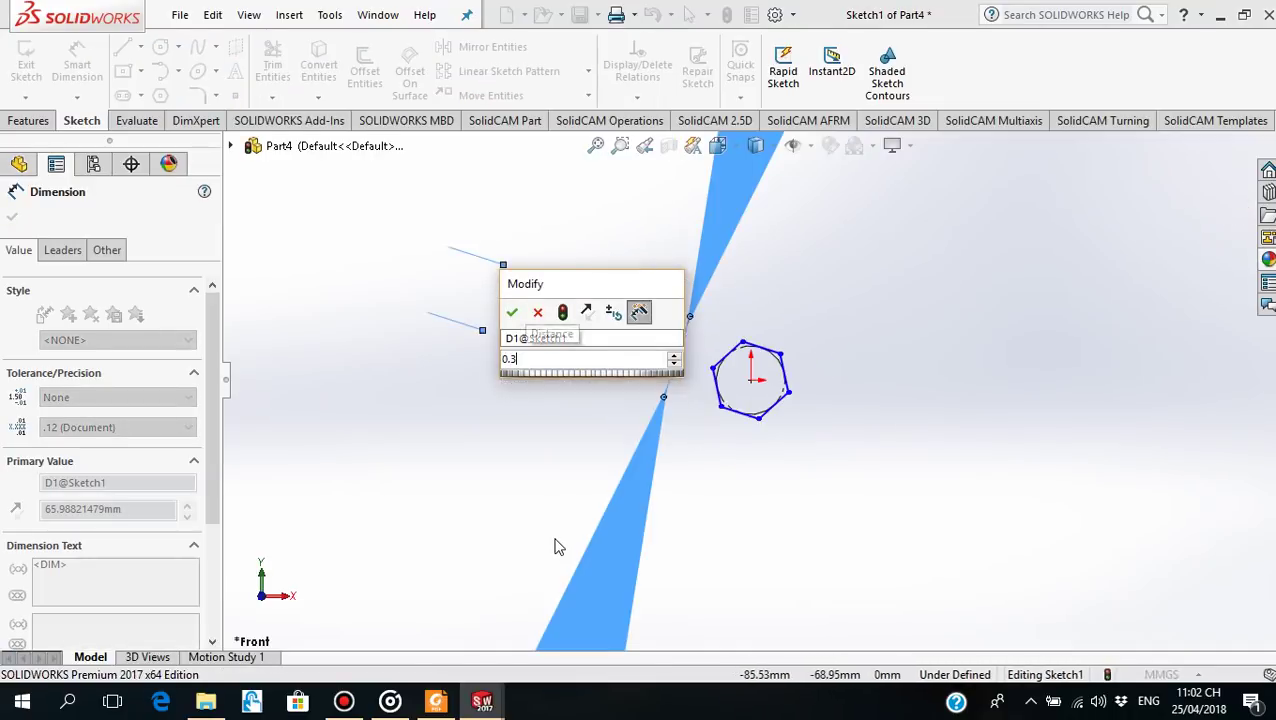
{"action": "key", "text": "Return"}
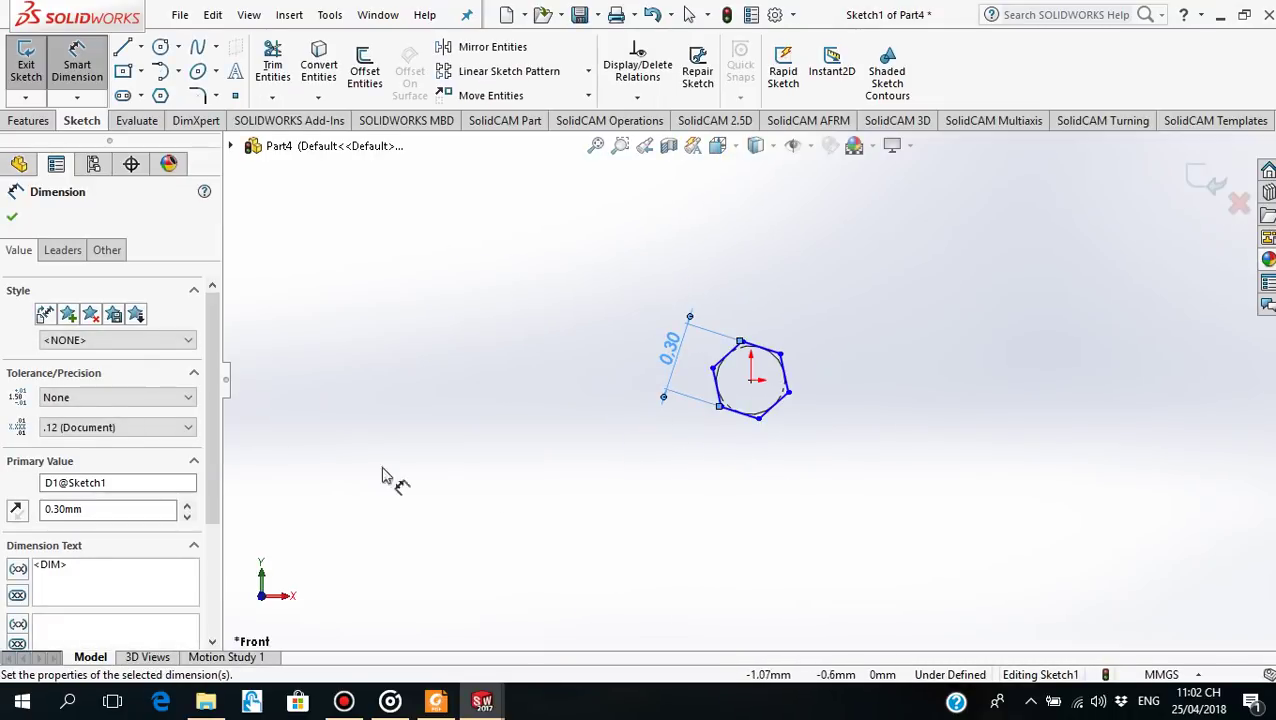
{"action": "left_click", "coordinate": [12, 216]}
Make the hexagon's left edge vertical to fully define the sketch
{"action": "scroll", "coordinate": [650, 400], "scroll_direction": "up", "scroll_amount": 2}
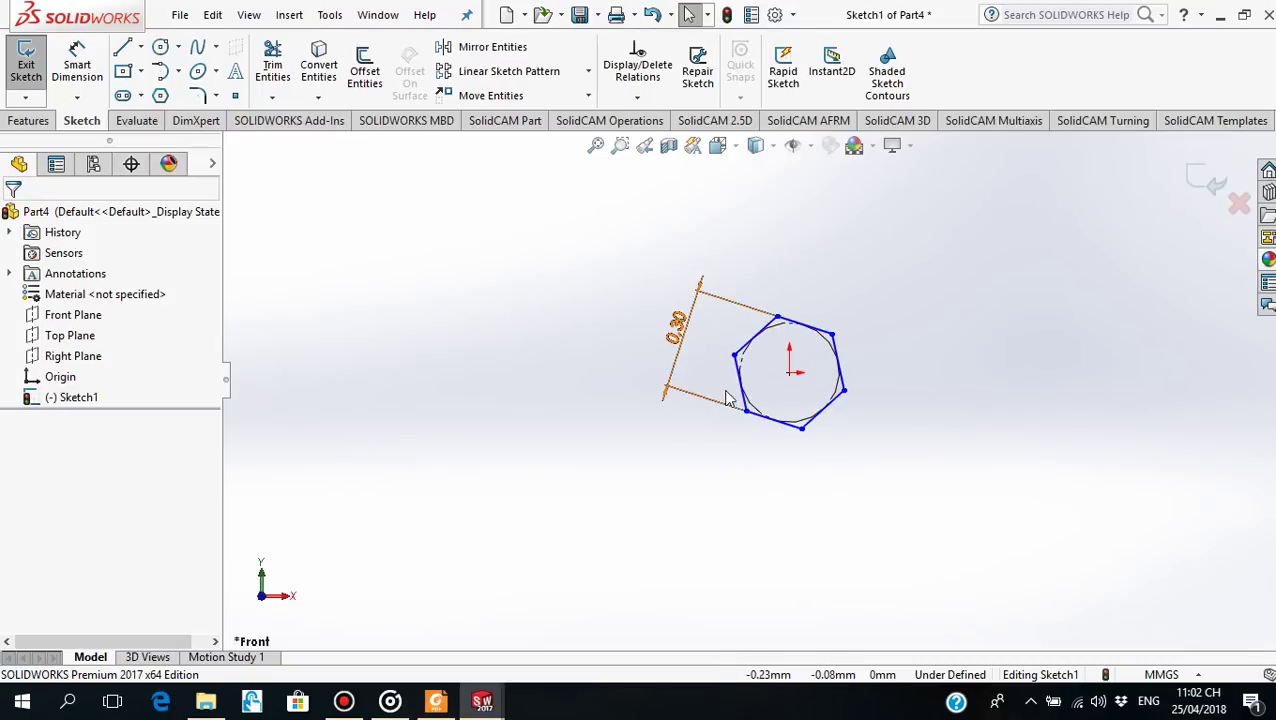
{"action": "left_click", "coordinate": [743, 396]}
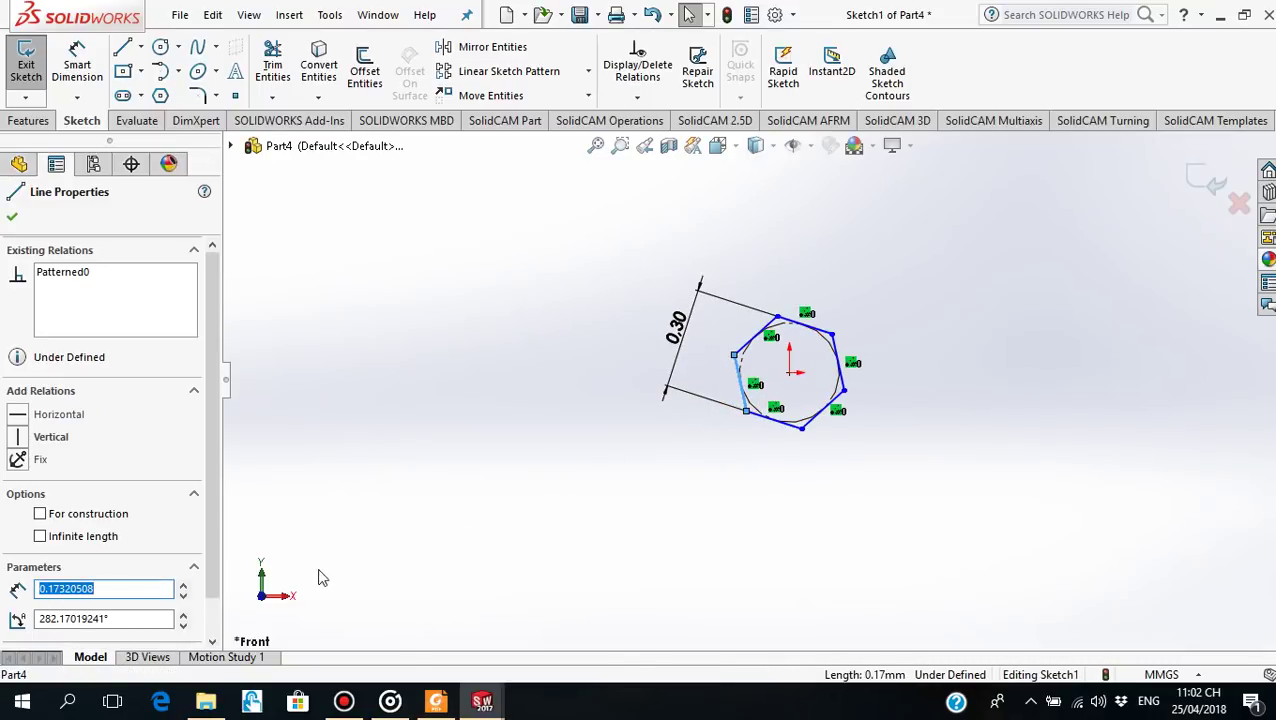
{"action": "left_click", "coordinate": [18, 437]}
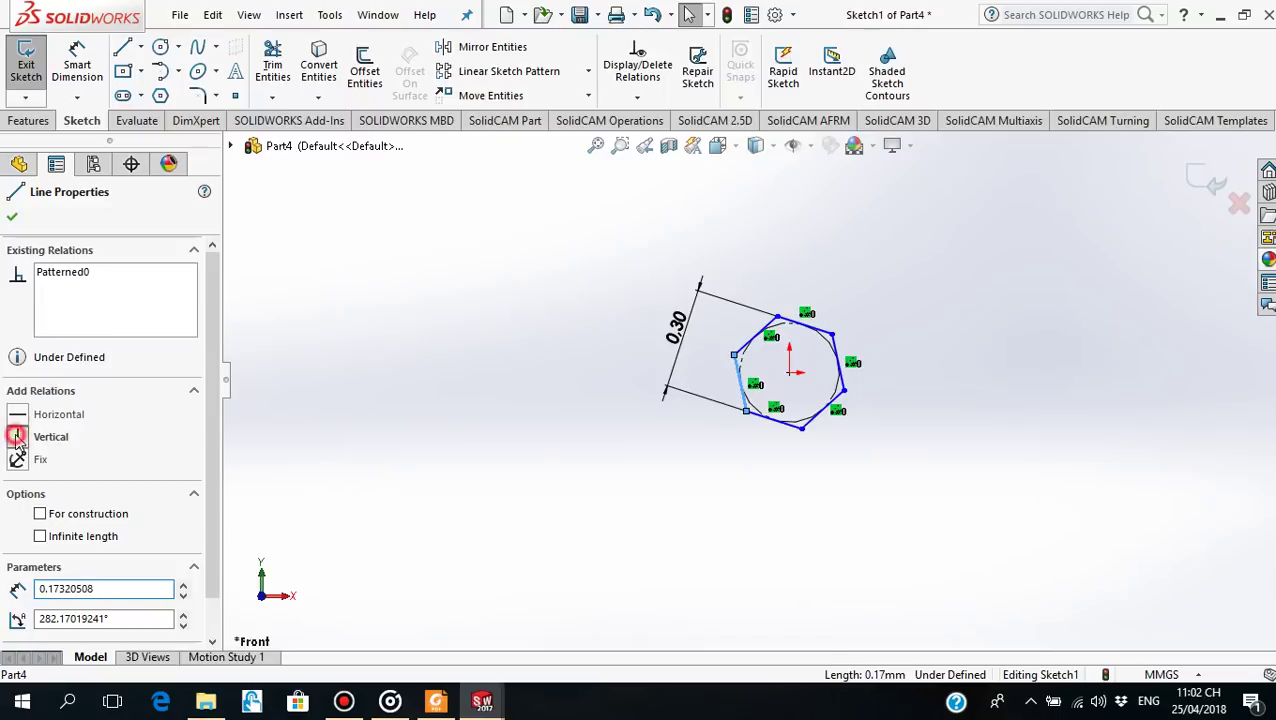
{"action": "left_click", "coordinate": [10, 219]}
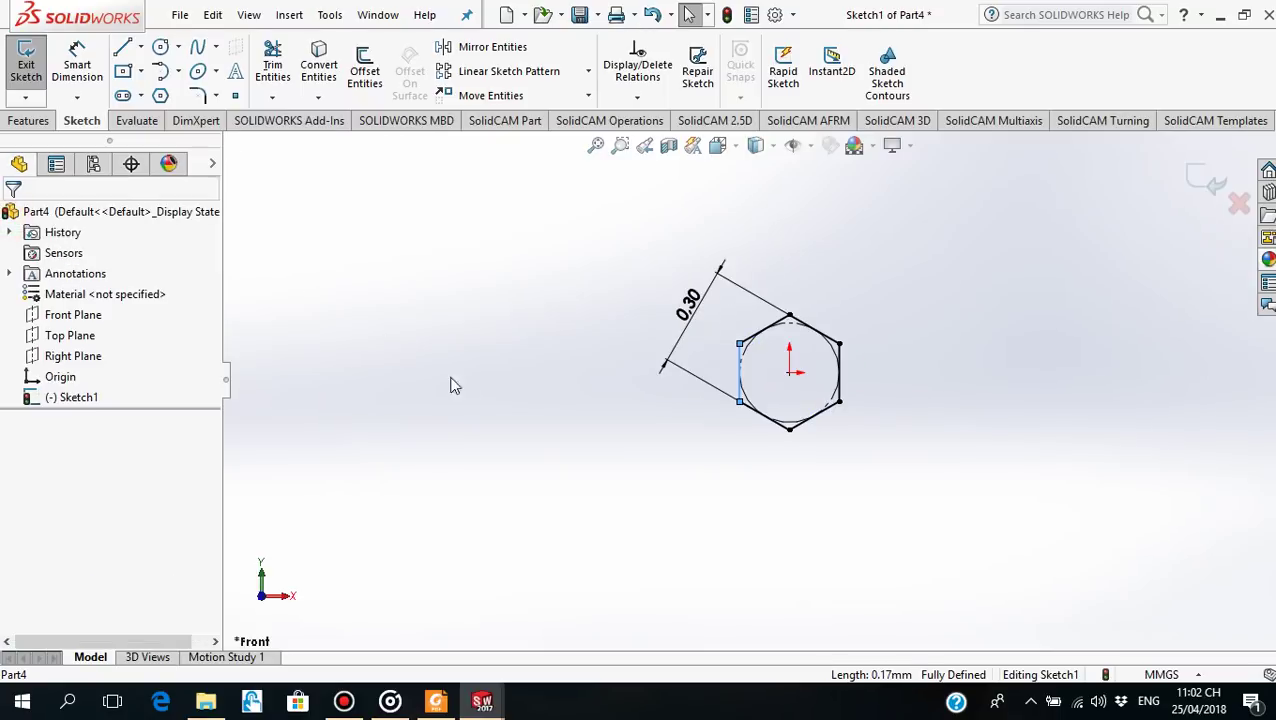
{"action": "left_click", "coordinate": [437, 702]}
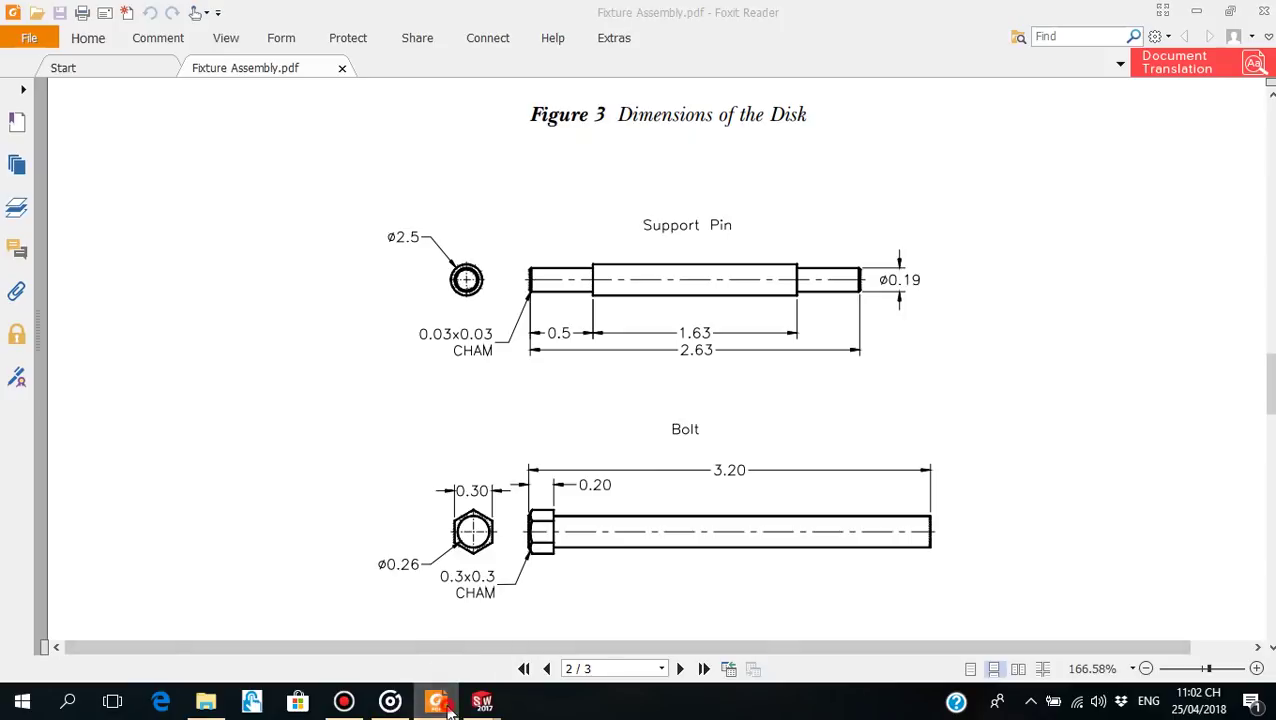
Extrude the hexagon sketch to a 0.2 mm blind depth, creating the hex head as Boss-Extrude1
{"action": "left_click", "coordinate": [482, 702]}
{"action": "left_click", "coordinate": [30, 120]}
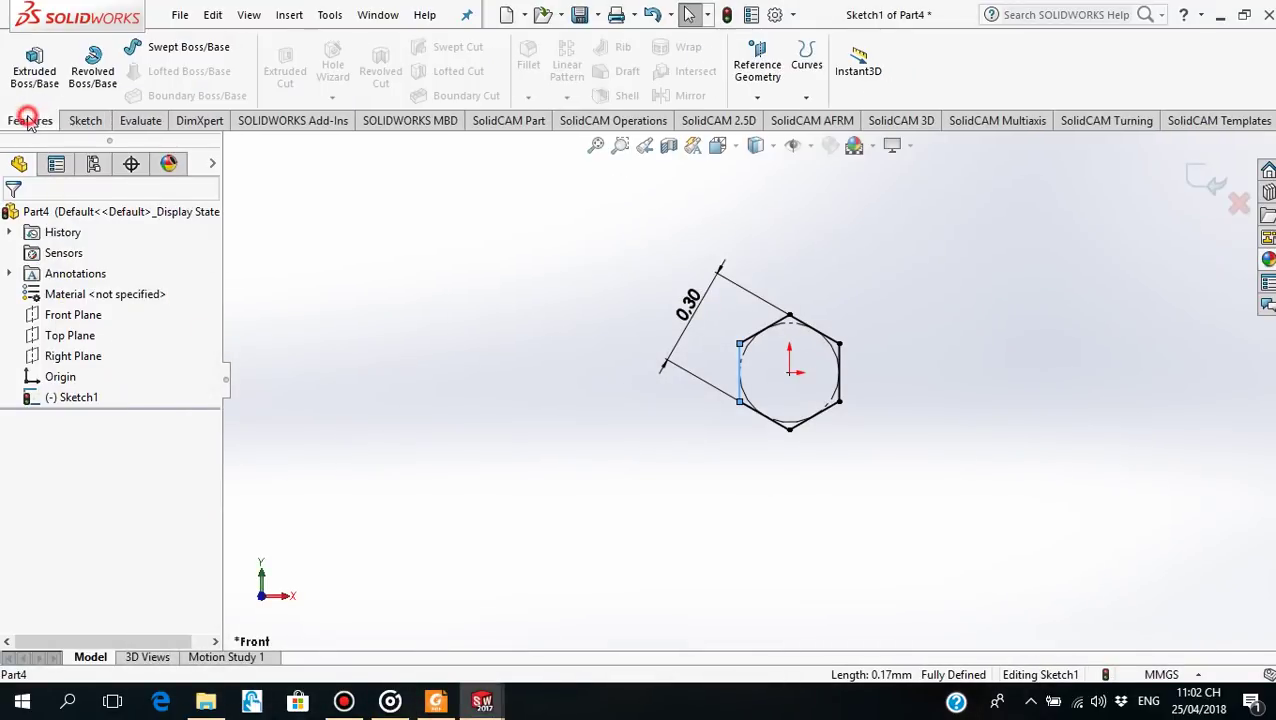
{"action": "left_click", "coordinate": [34, 65]}
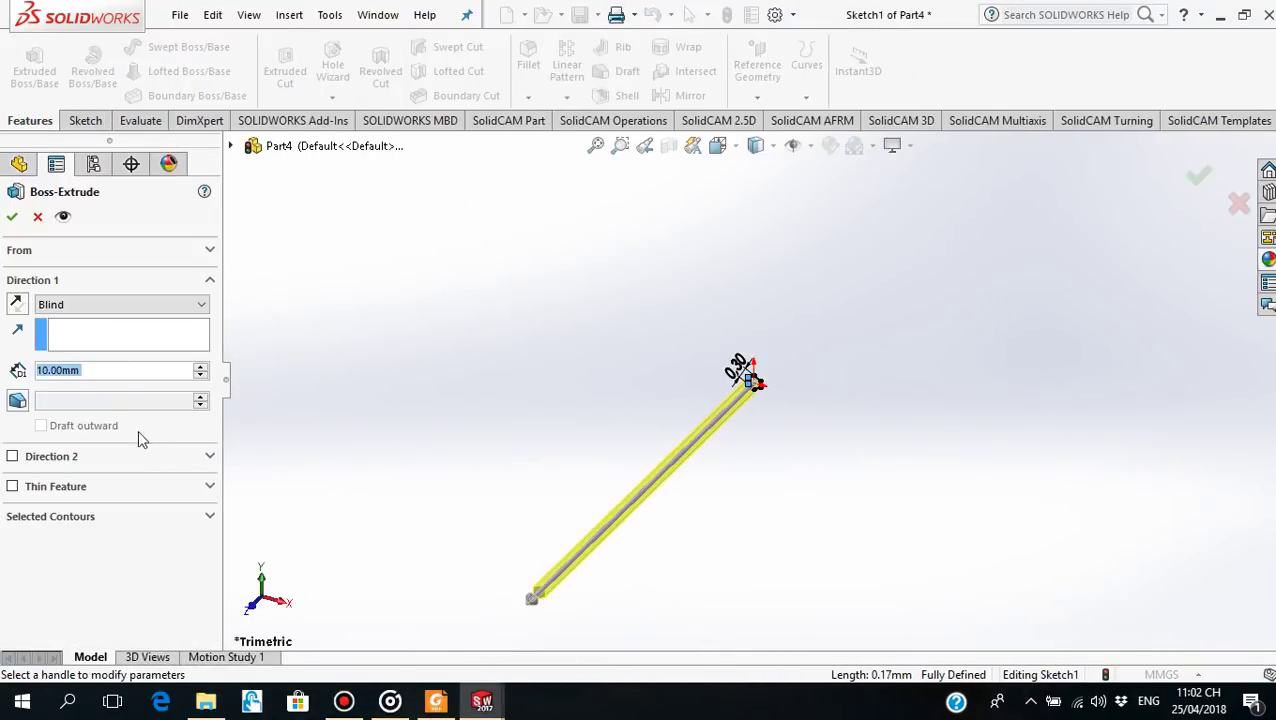
{"action": "type", "text": "0.2"}
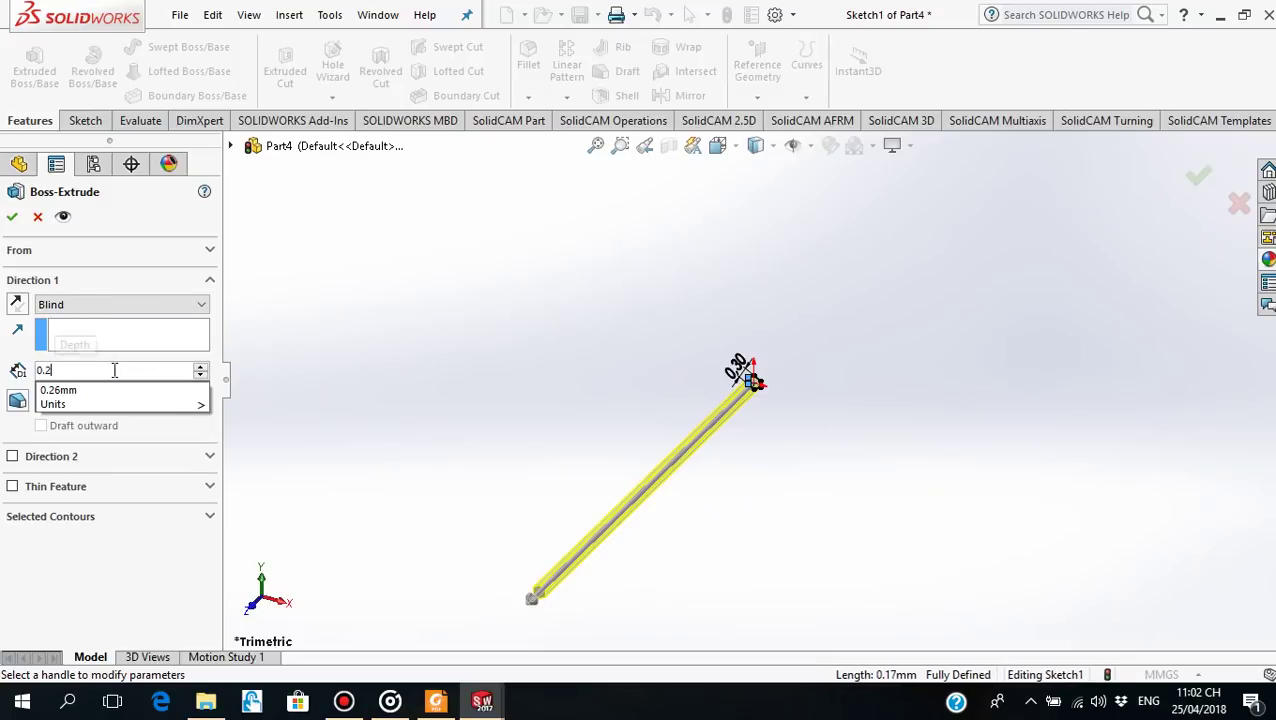
{"action": "key", "text": "Return"}
{"action": "mouse_move", "coordinate": [696, 402]}
{"action": "middle_mouse_down"}
{"action": "mouse_move", "coordinate": [800, 376]}
{"action": "mouse_move", "coordinate": [638, 436]}
{"action": "mouse_move", "coordinate": [581, 430]}
{"action": "mouse_move", "coordinate": [723, 322]}
{"action": "mouse_move", "coordinate": [649, 305]}
{"action": "middle_mouse_up"}
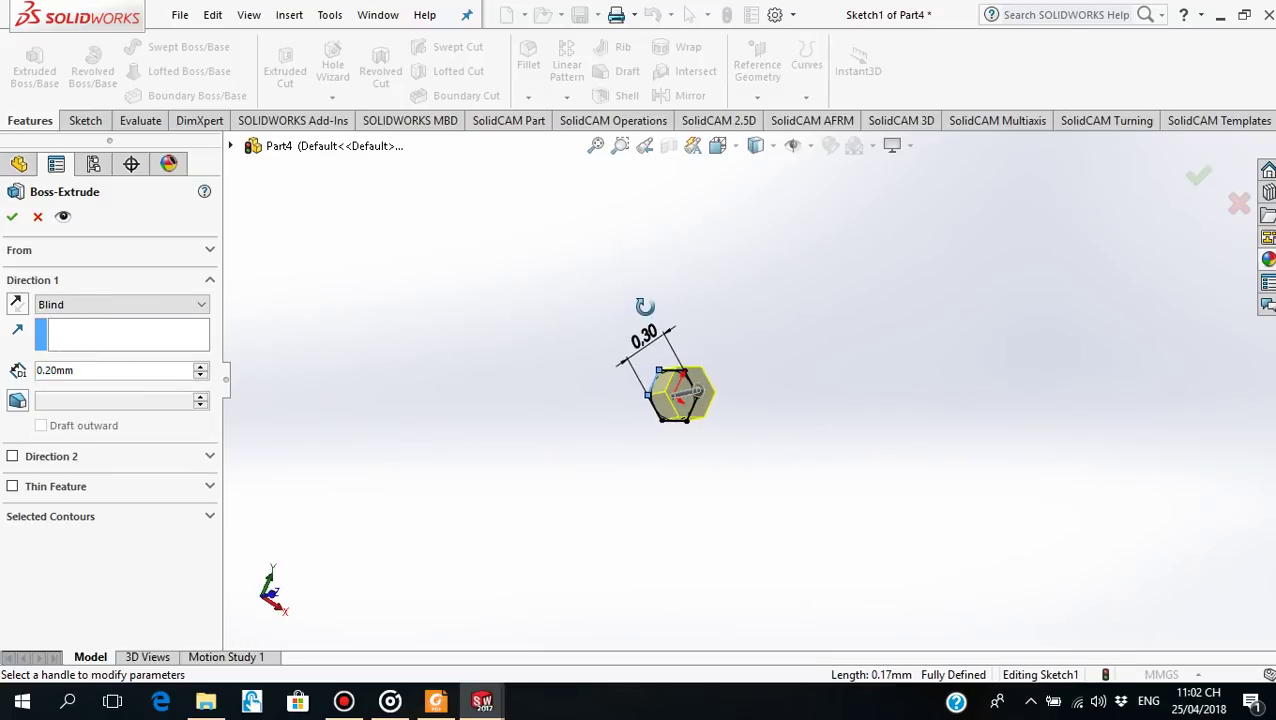
{"action": "left_click", "coordinate": [12, 217]}
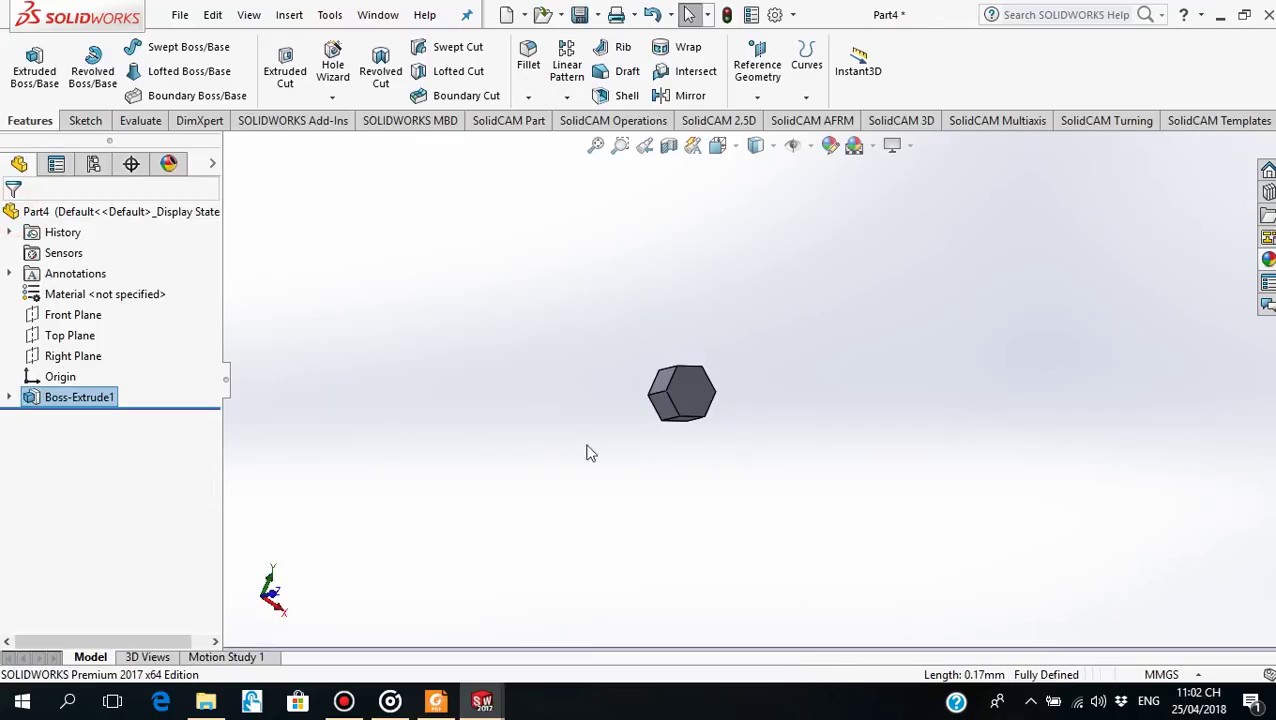
Start a new sketch on the hexagon's front face, viewed straight on
{"action": "left_click", "coordinate": [690, 397]}
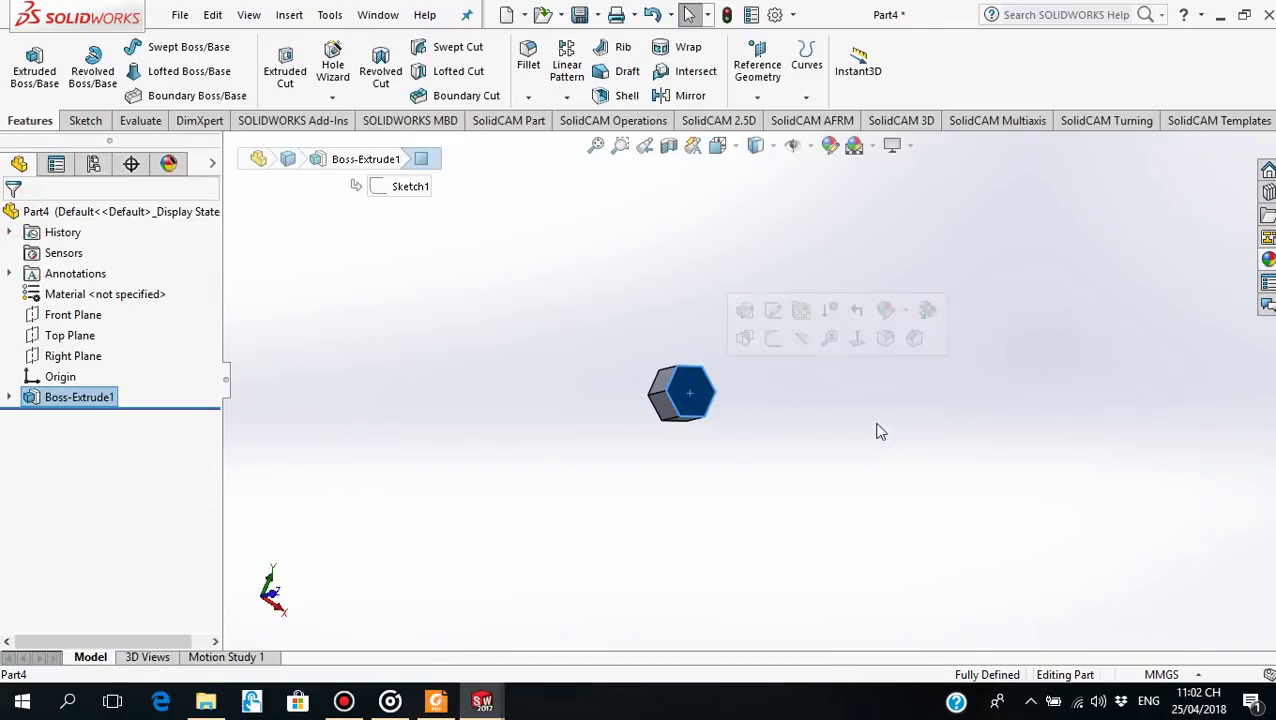
{"action": "left_click", "coordinate": [854, 340]}
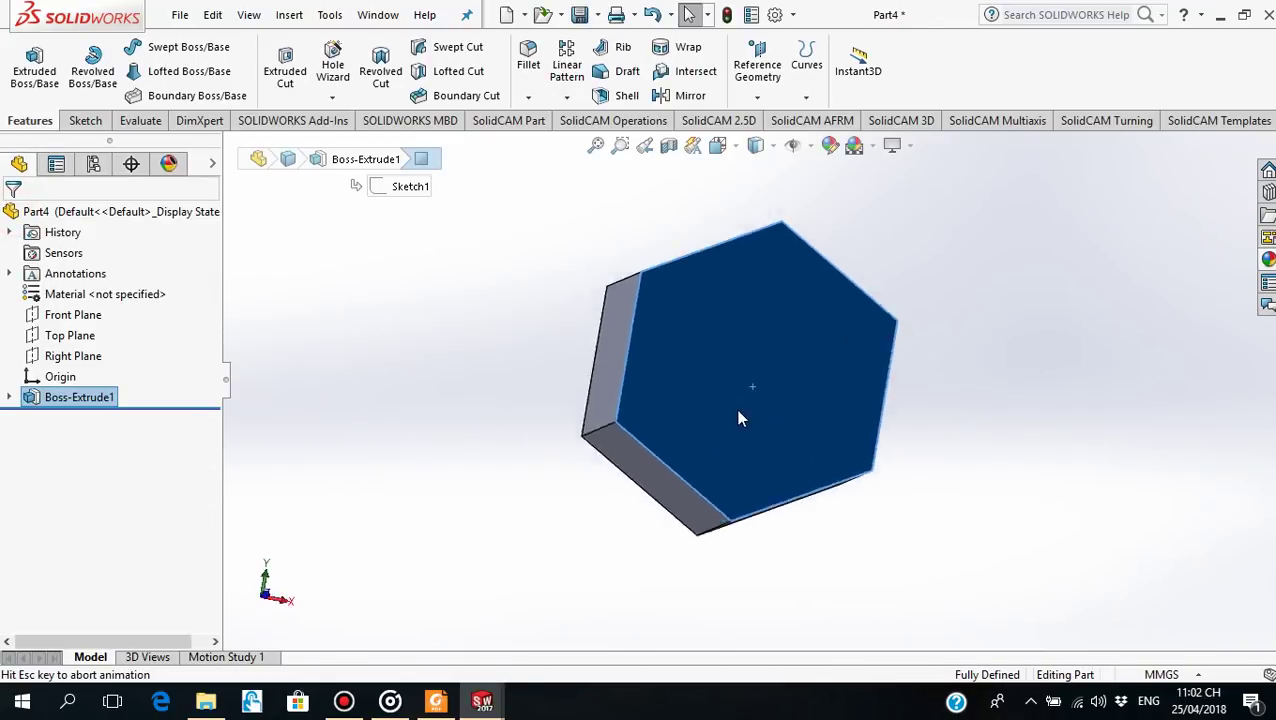
{"action": "left_click", "coordinate": [760, 330]}
{"action": "left_click", "coordinate": [832, 265]}
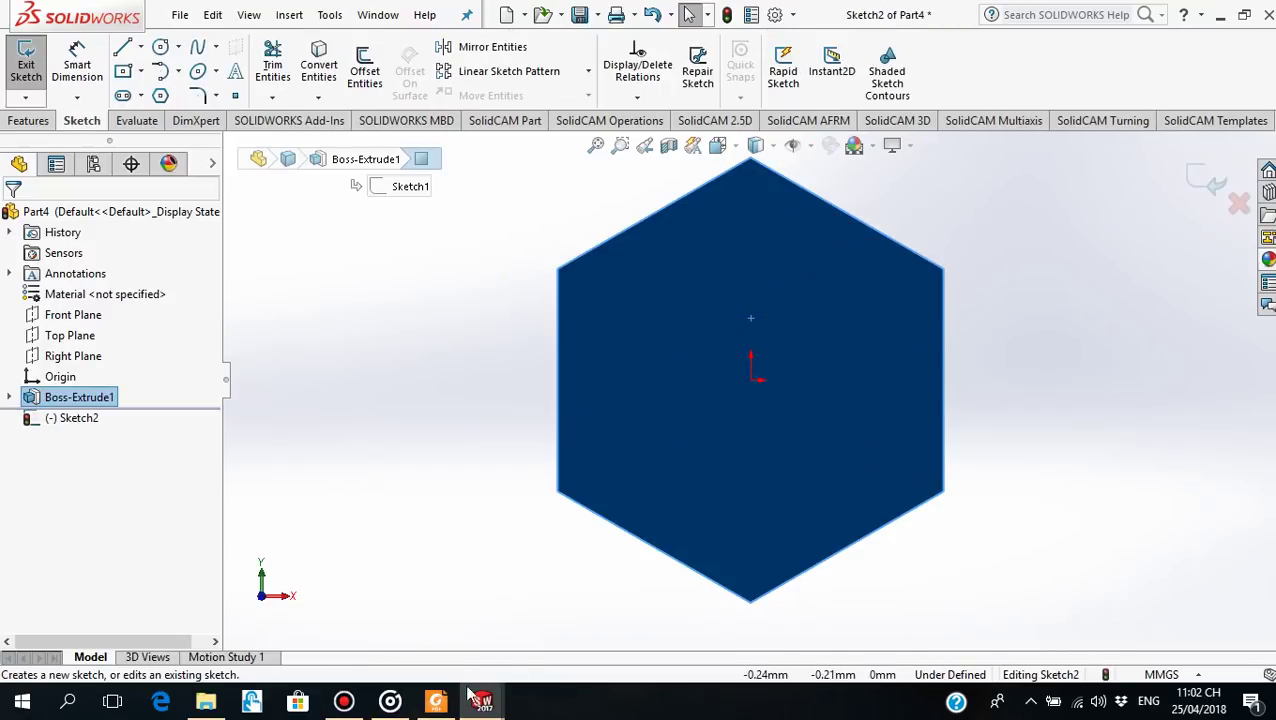
{"action": "left_click", "coordinate": [436, 701]}
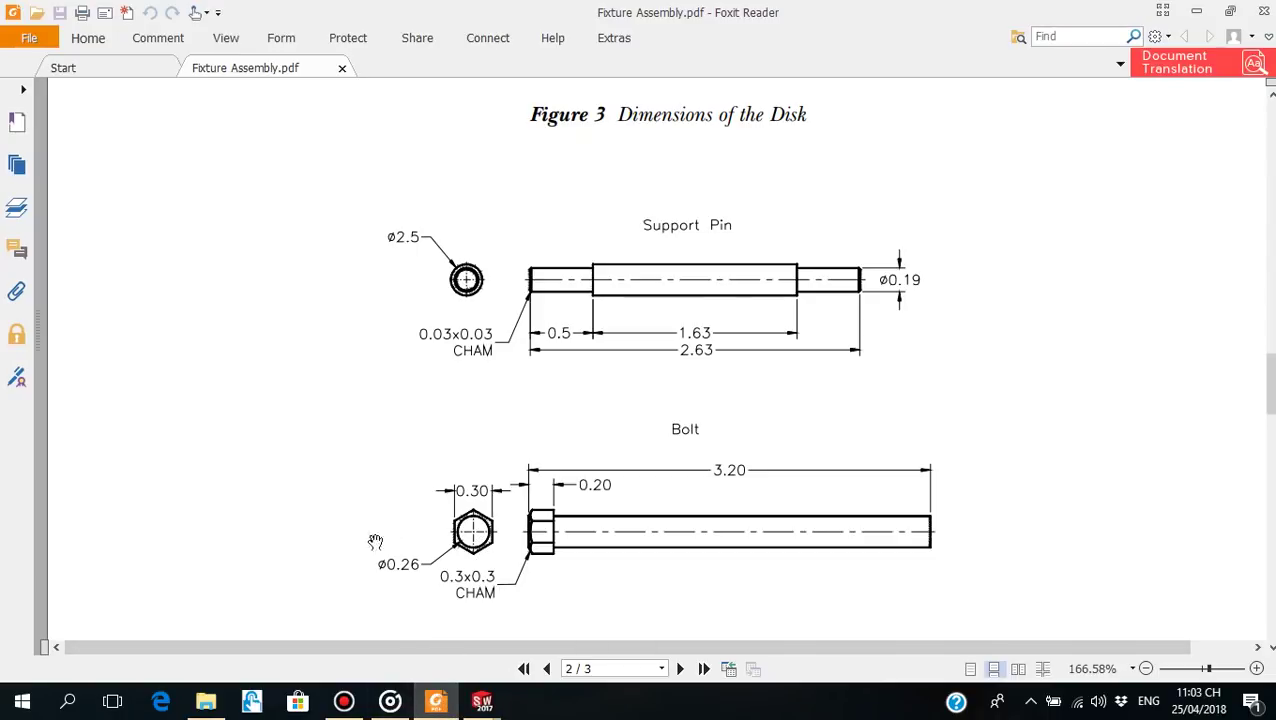
{"action": "left_click", "coordinate": [436, 701]}
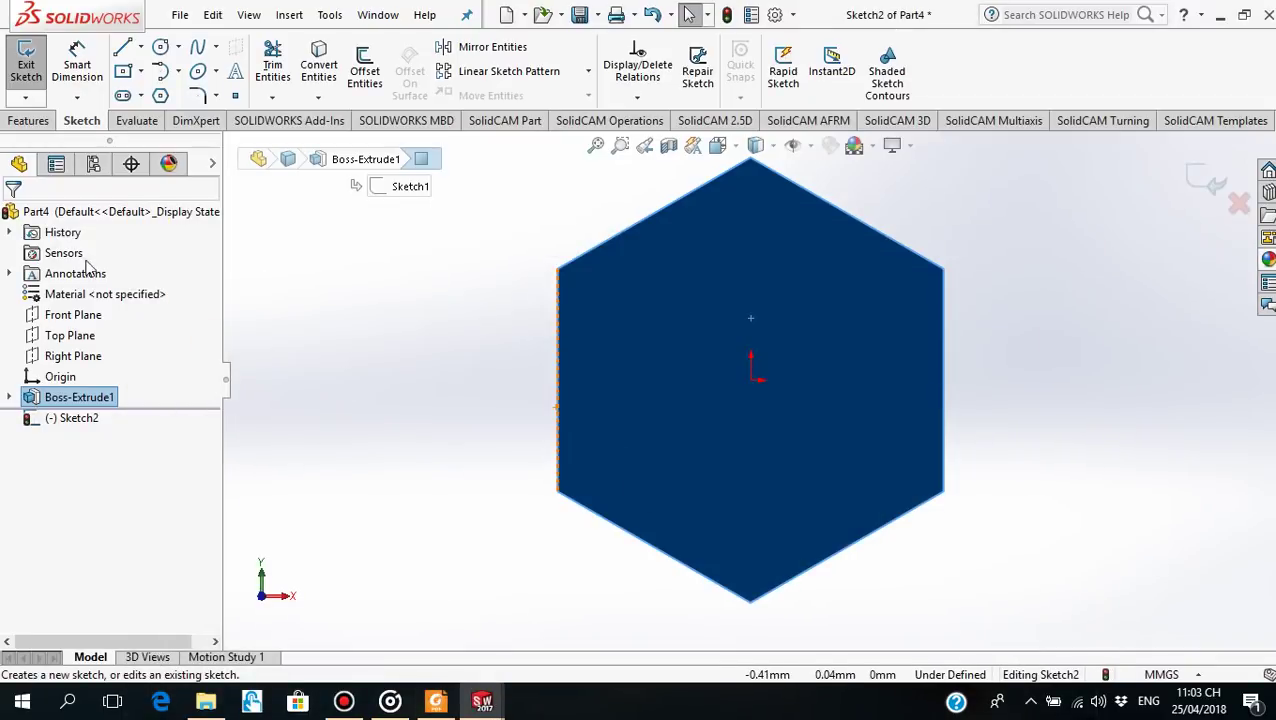
Draw a circle centred on the origin, dimension it to Ø0.26, then bring up the bolt drawing
{"action": "left_click", "coordinate": [160, 47]}
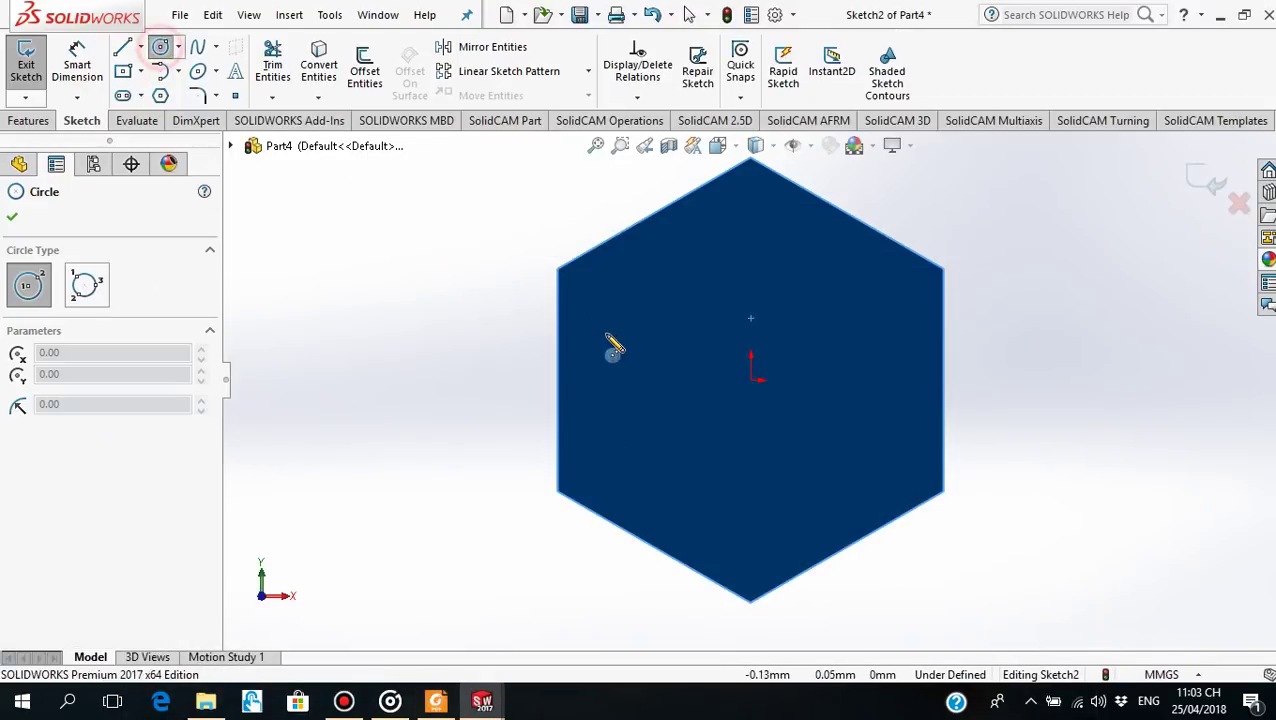
{"action": "left_click", "coordinate": [751, 380]}
{"action": "left_click", "coordinate": [855, 280]}
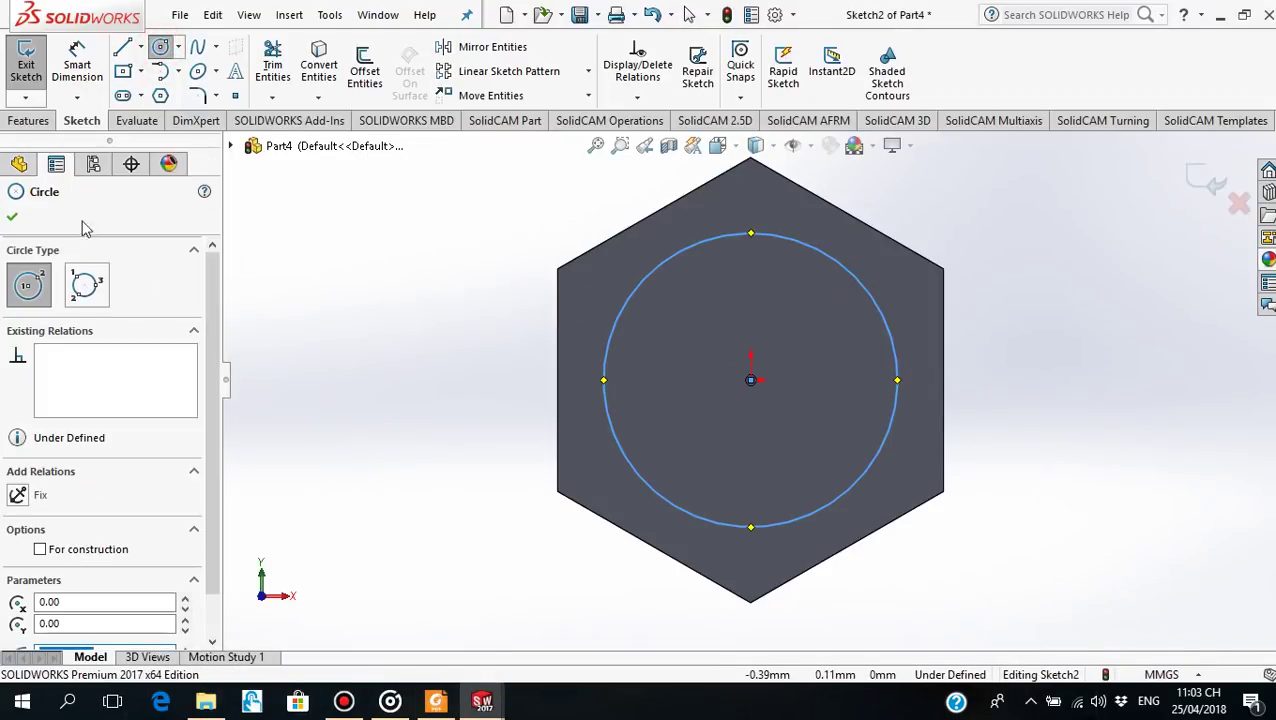
{"action": "left_click", "coordinate": [12, 222]}
{"action": "left_click", "coordinate": [77, 65]}
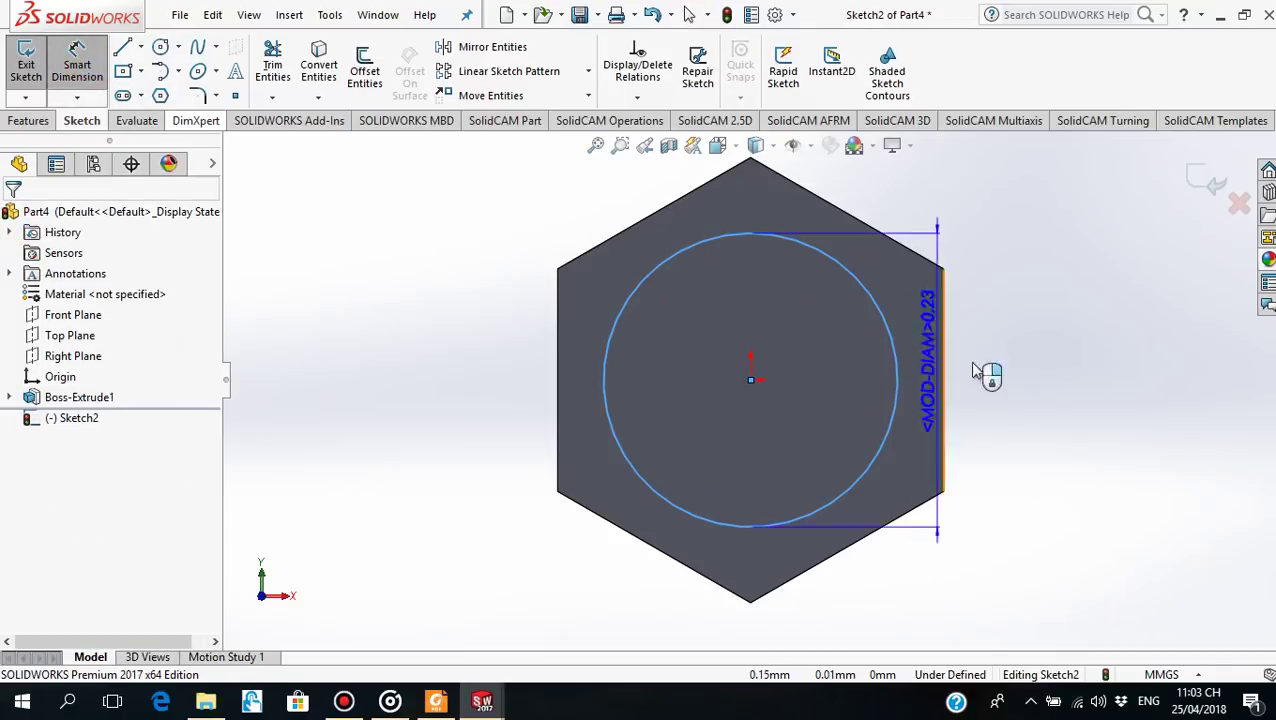
{"action": "left_click", "coordinate": [1050, 340]}
{"action": "type", "text": "0"}
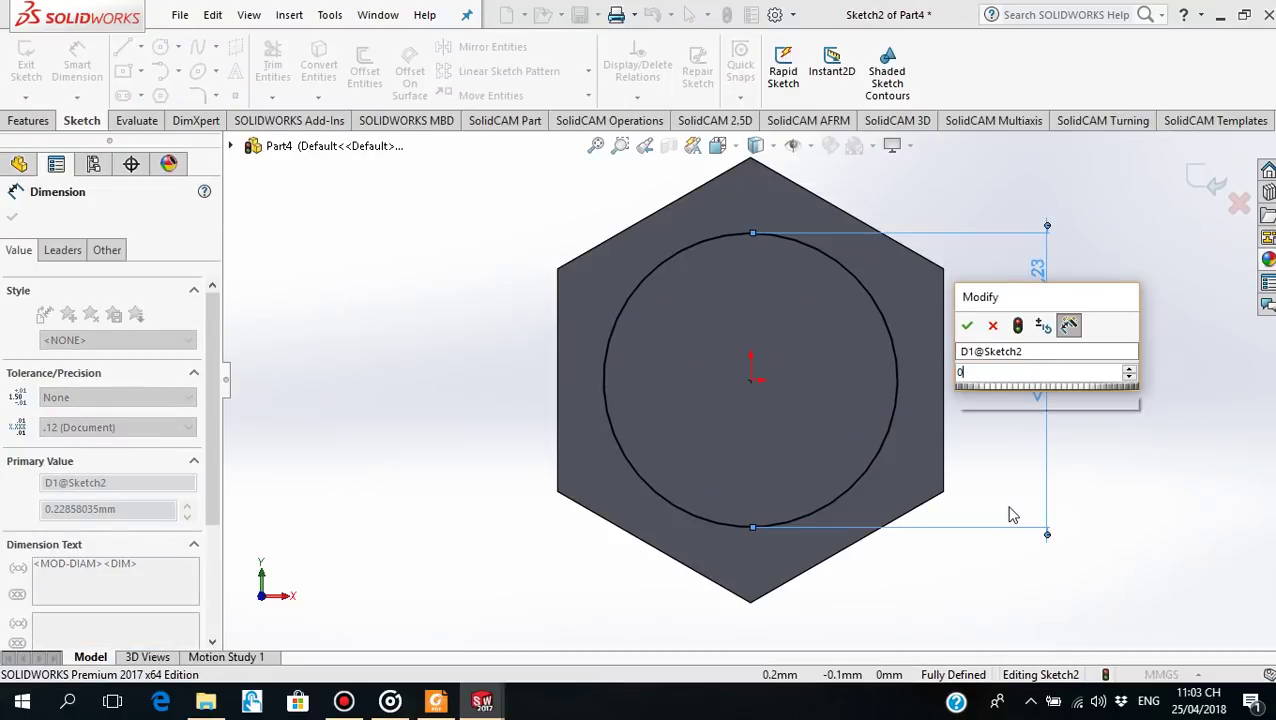
{"action": "type", "text": ".26"}
{"action": "key", "text": "Return"}
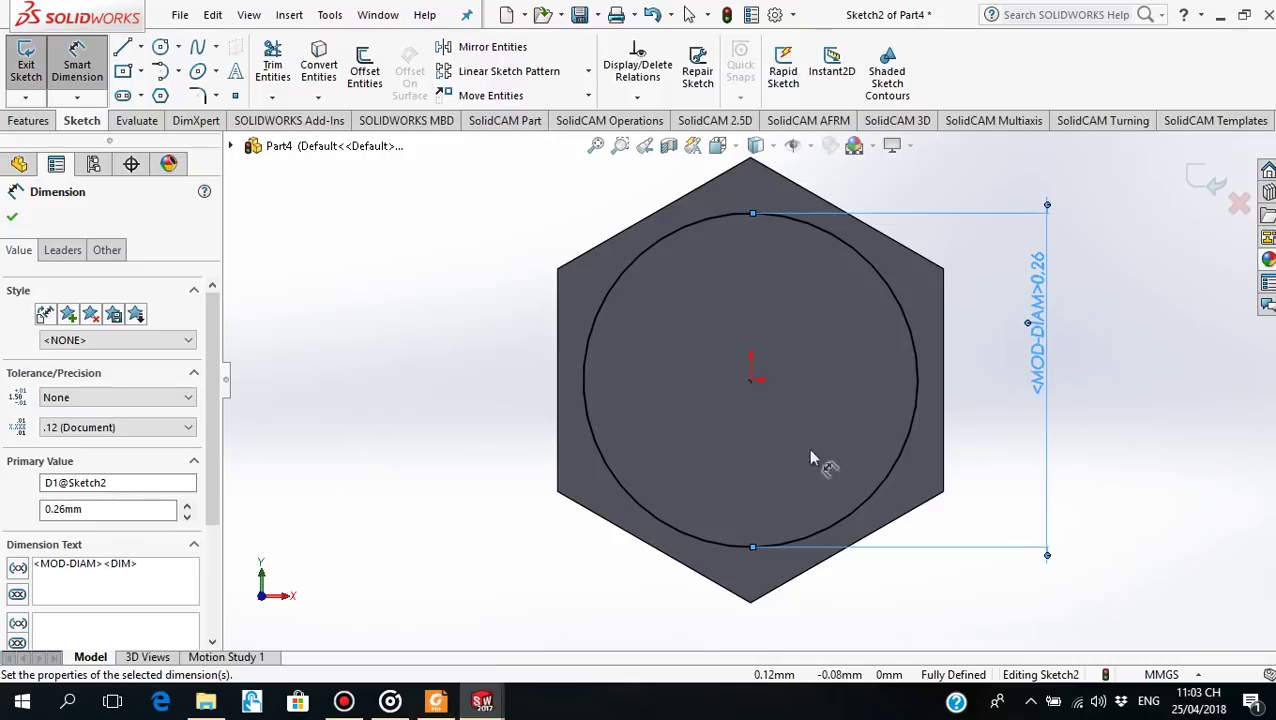
{"action": "left_click", "coordinate": [12, 216]}
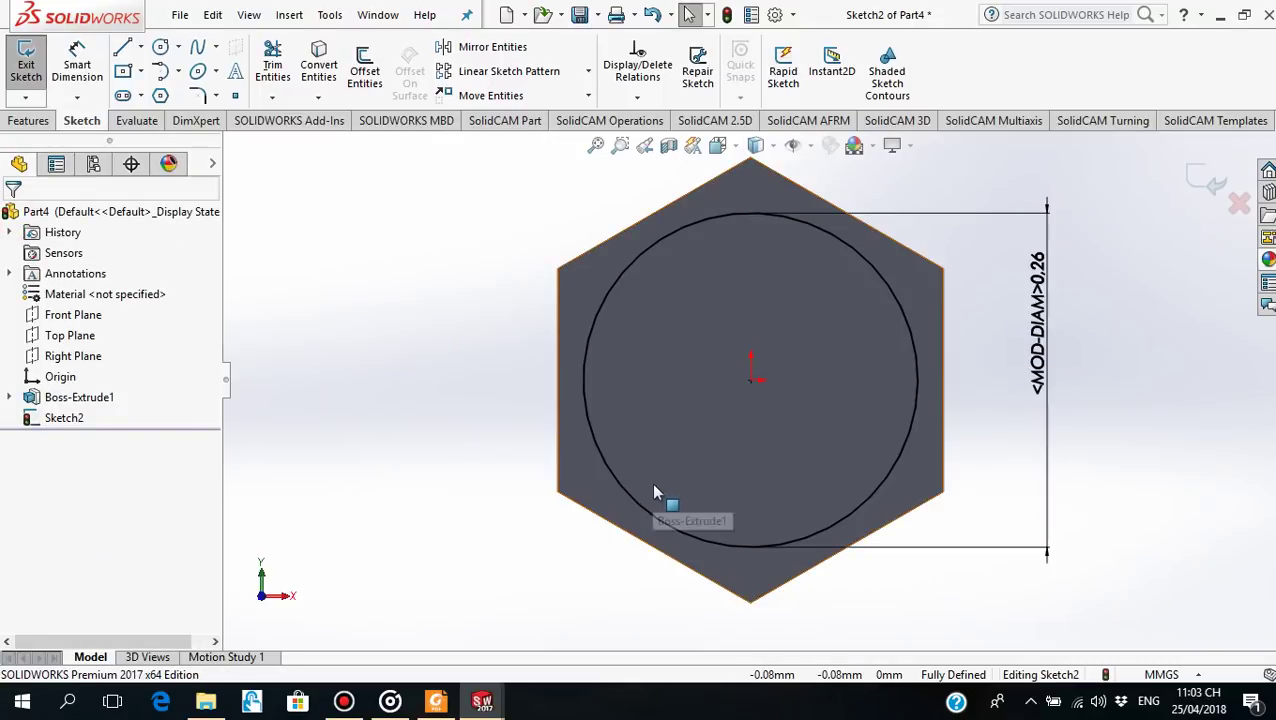
{"action": "key", "text": "z"}
{"action": "left_click", "coordinate": [436, 701]}
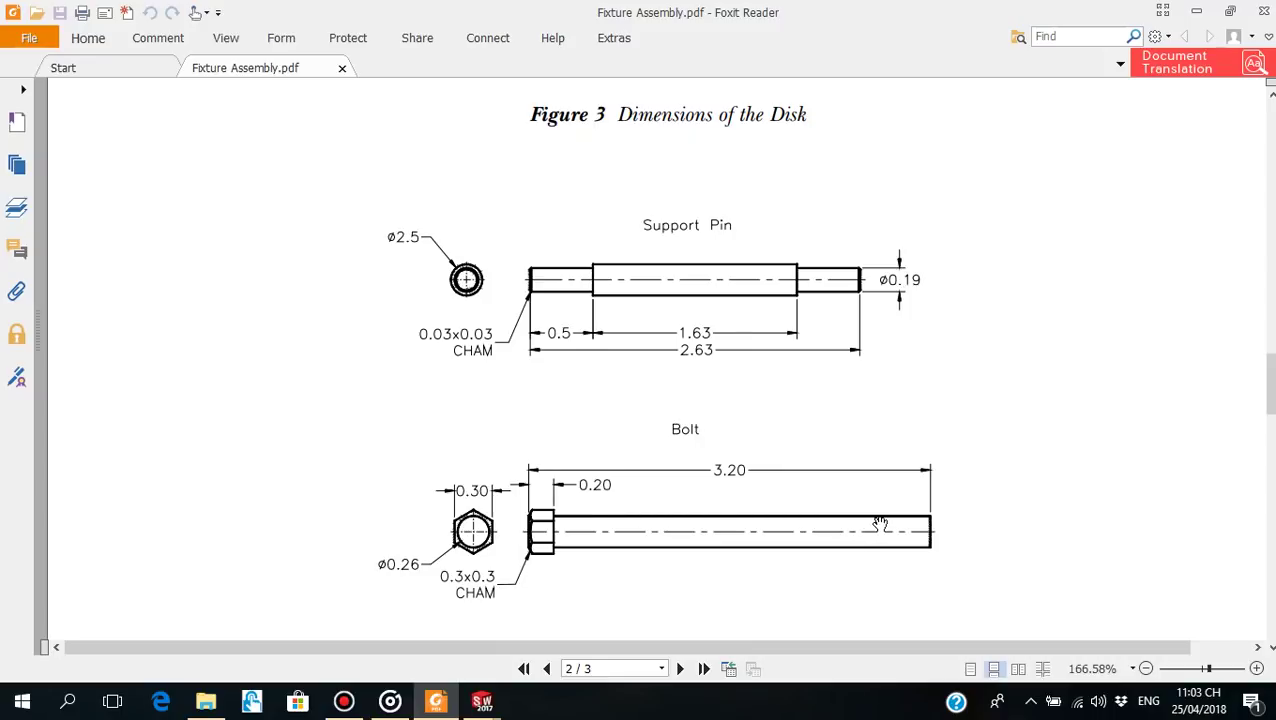
Put the PDF away and start an Extruded Boss/Base on the Ø0.26 circle
{"action": "left_click", "coordinate": [437, 703]}
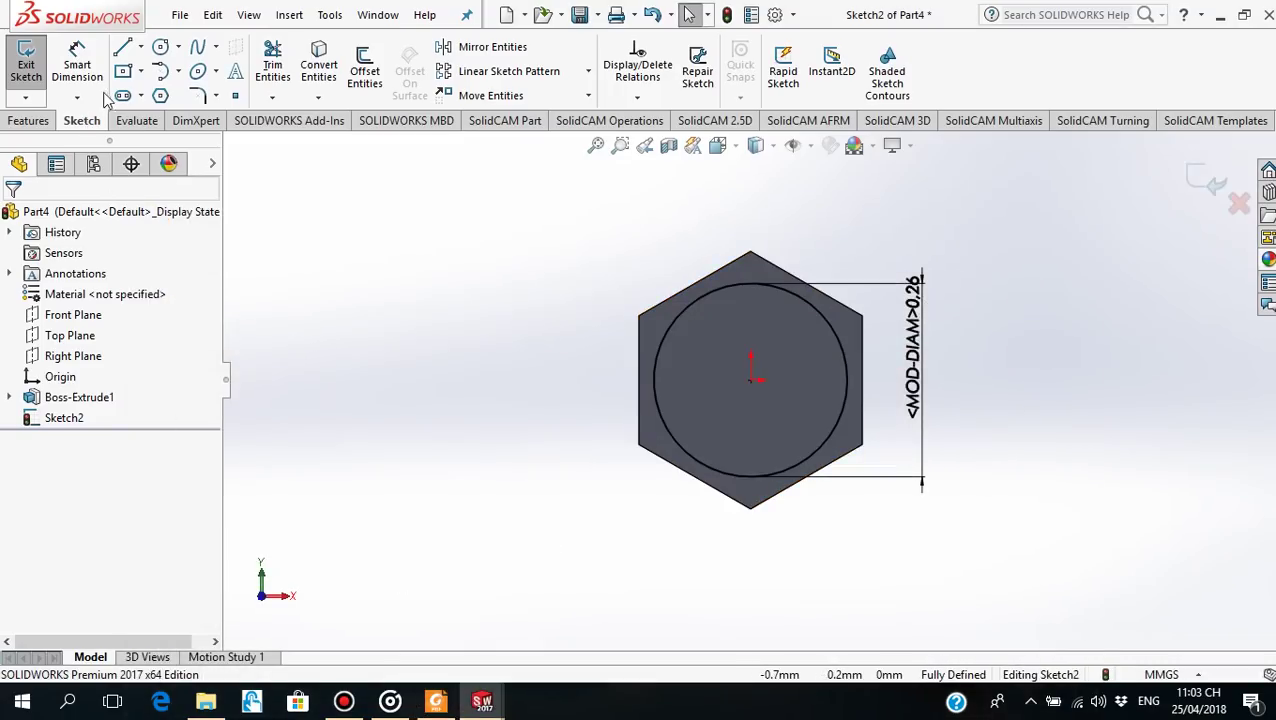
{"action": "left_click", "coordinate": [28, 120]}
{"action": "left_click", "coordinate": [34, 66]}
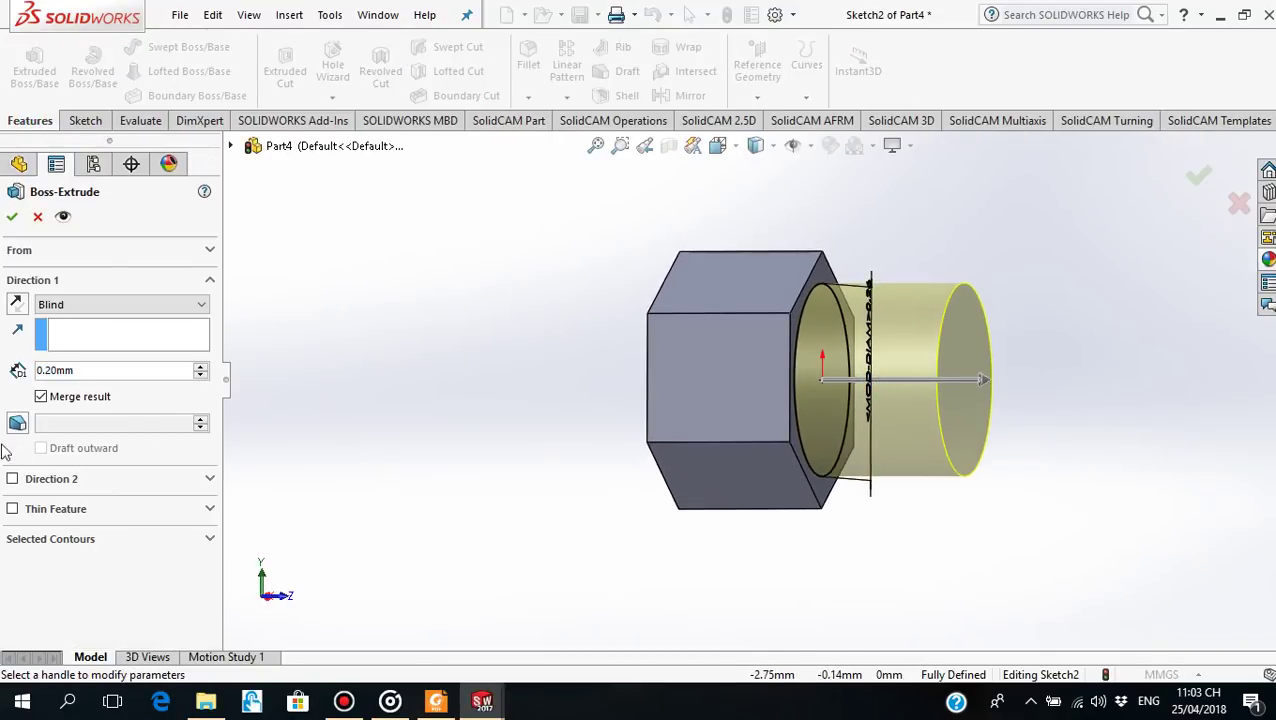
Set the shaft extrusion to 3 mm, accept Boss-Extrude2, and orbit to inspect the bolt
{"action": "double_click", "coordinate": [105, 372]}
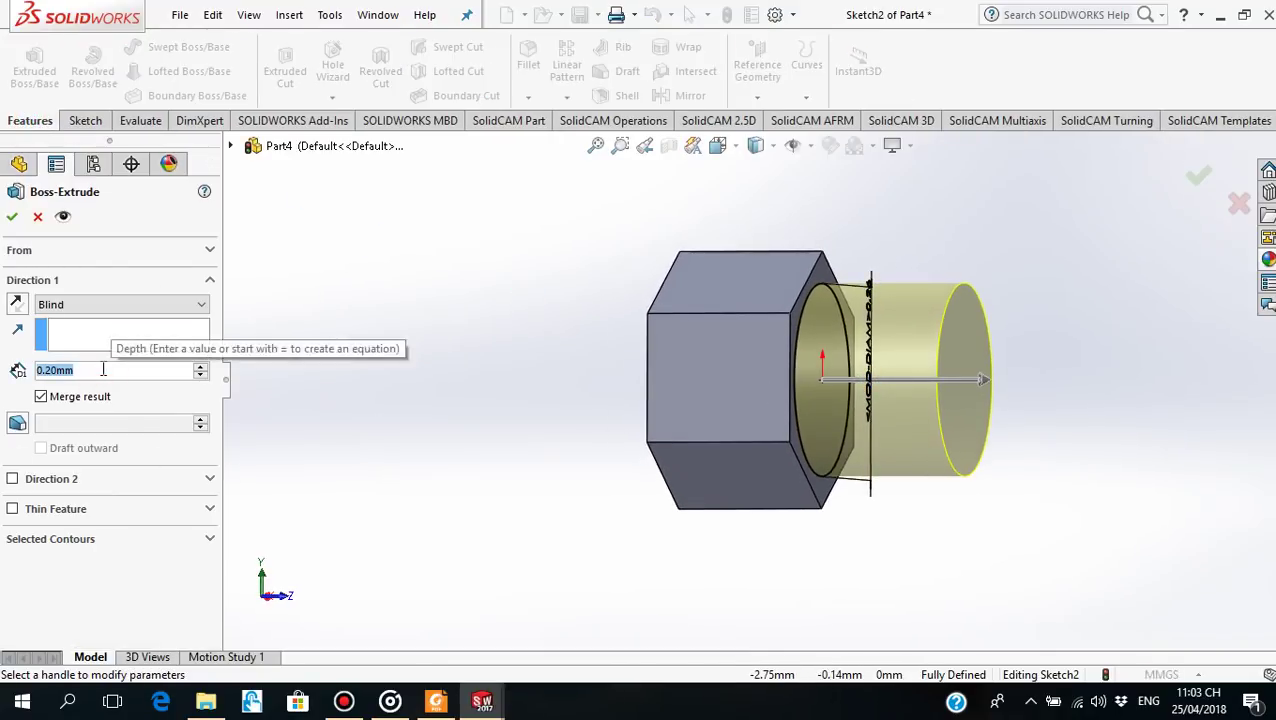
{"action": "type", "text": "3"}
{"action": "key", "text": "Return"}
{"action": "scroll", "coordinate": [958, 420], "scroll_direction": "up", "scroll_amount": 3}
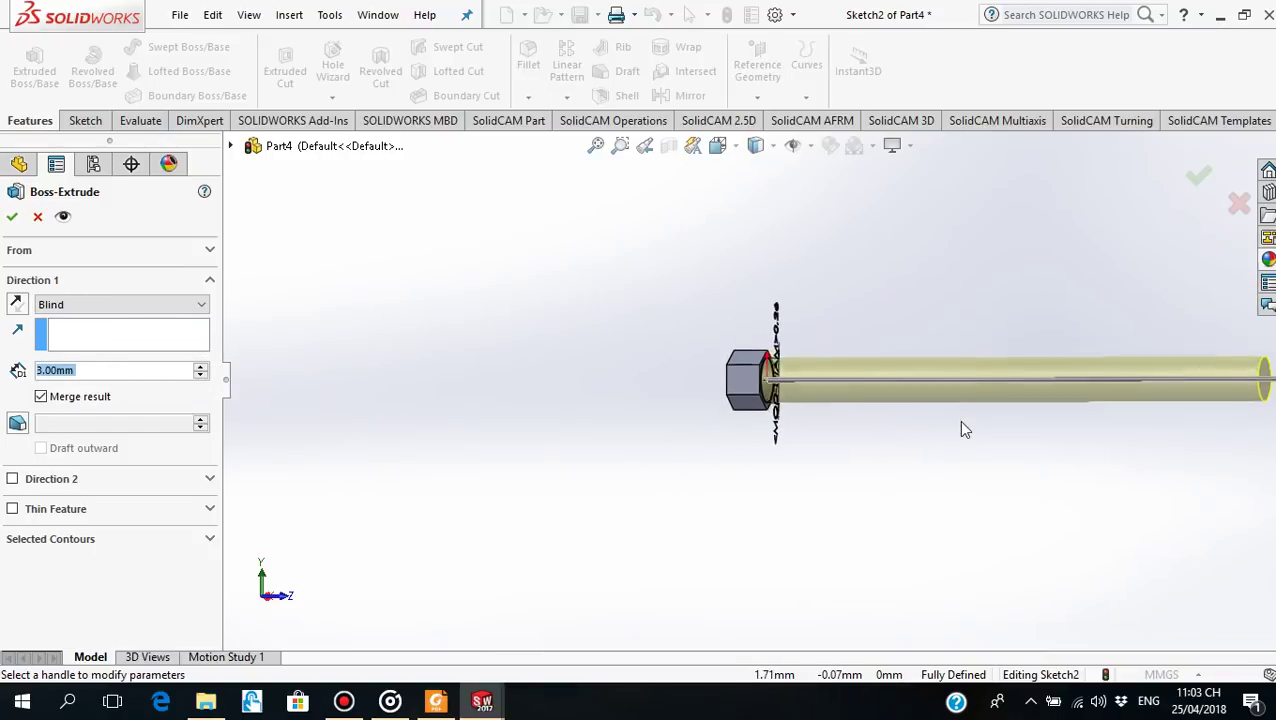
{"action": "mouse_move", "coordinate": [1006, 461]}
{"action": "middle_mouse_down"}
{"action": "mouse_move", "coordinate": [957, 387]}
{"action": "mouse_move", "coordinate": [974, 347]}
{"action": "middle_mouse_up"}
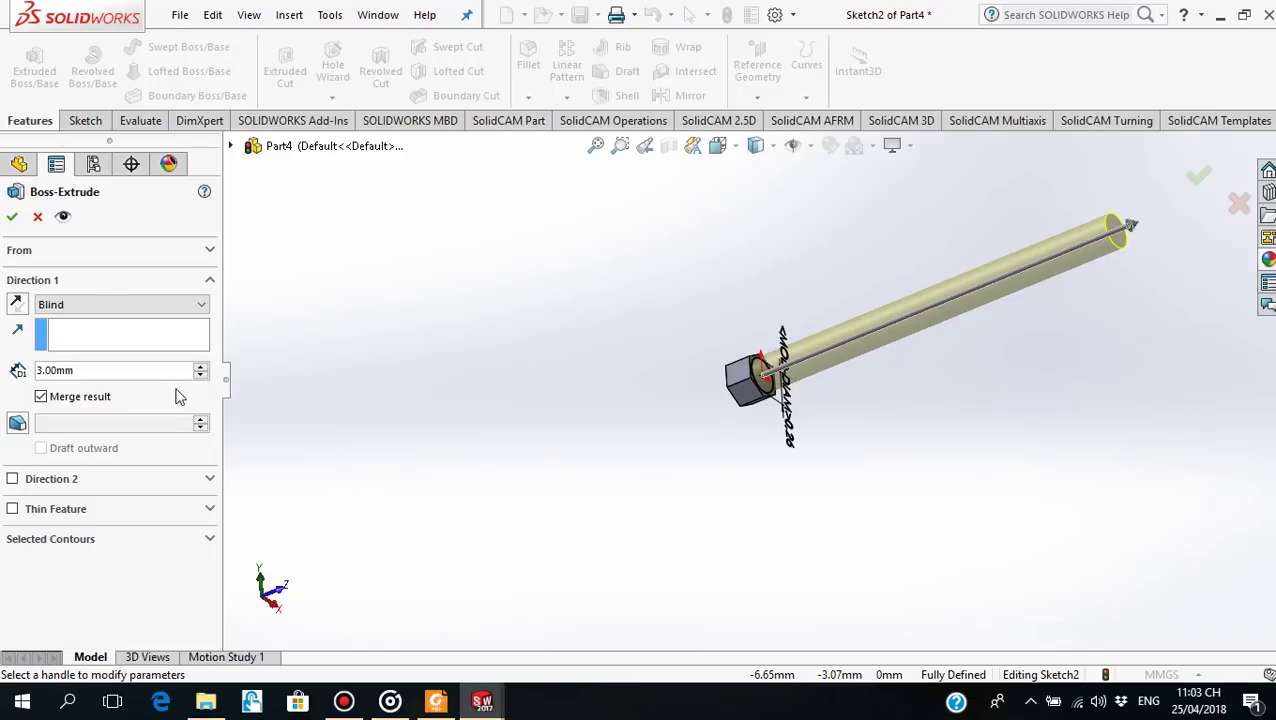
{"action": "left_click", "coordinate": [12, 219]}
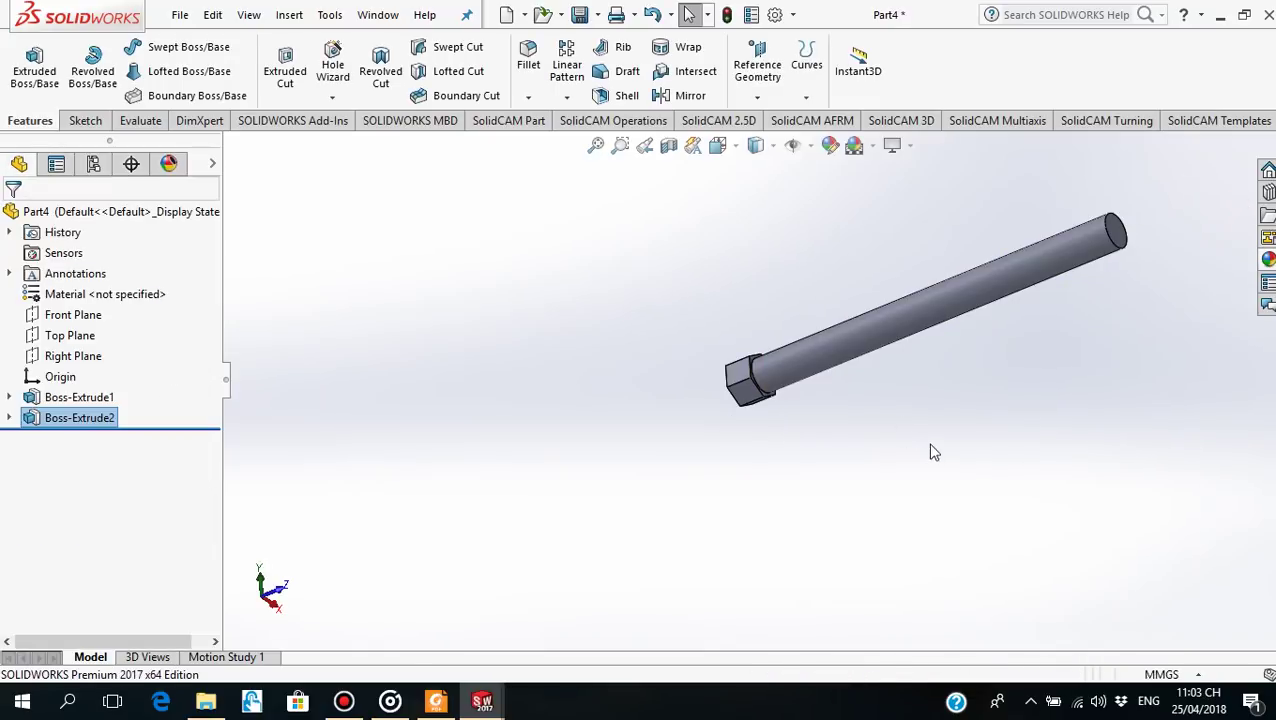
{"action": "middle_click_drag", "start_coordinate": [880, 400], "coordinate": [881, 376]}
{"action": "scroll", "coordinate": [975, 283], "scroll_direction": "up", "scroll_amount": 2}
{"action": "scroll", "coordinate": [934, 305], "scroll_direction": "down", "scroll_amount": 3}
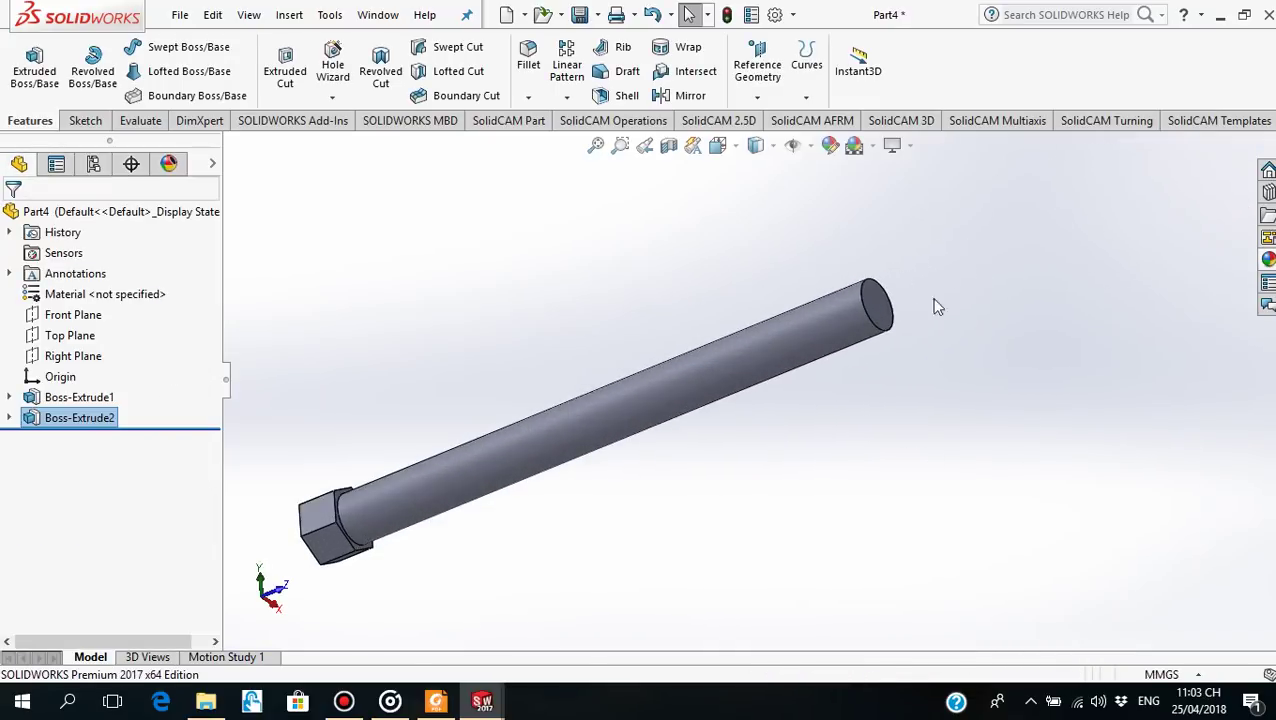
{"action": "scroll", "coordinate": [642, 471], "scroll_direction": "up", "scroll_amount": 3}
{"action": "mouse_move", "coordinate": [642, 471]}
{"action": "middle_mouse_down"}
{"action": "mouse_move", "coordinate": [823, 282]}
{"action": "mouse_move", "coordinate": [720, 416]}
{"action": "mouse_move", "coordinate": [735, 370]}
{"action": "middle_mouse_up"}
{"action": "scroll", "coordinate": [726, 364], "scroll_direction": "down", "scroll_amount": 3}
{"action": "middle_click_drag", "start_coordinate": [854, 441], "coordinate": [769, 373]}
{"action": "scroll", "coordinate": [687, 317], "scroll_direction": "down", "scroll_amount": 2}
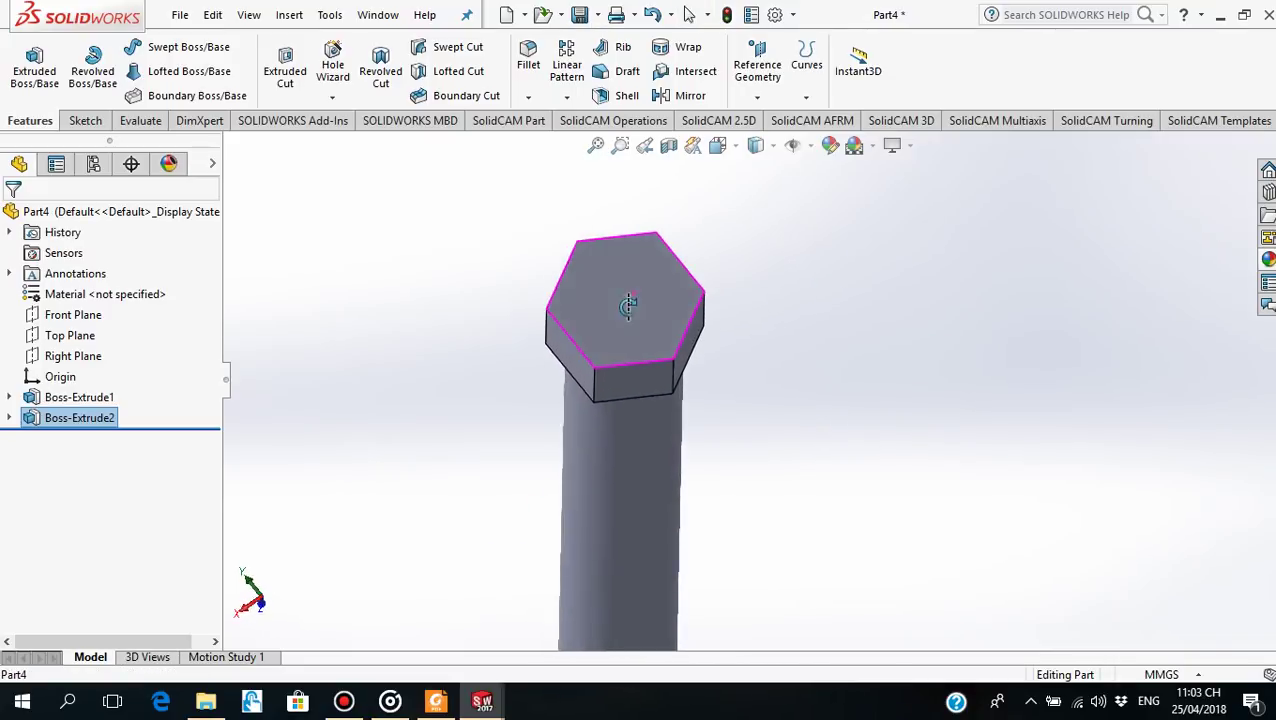
Open Sketch3 on the Right Plane viewed normal to it, checking the bolt drawing in between
{"action": "middle_click_drag", "start_coordinate": [628, 298], "coordinate": [628, 335]}
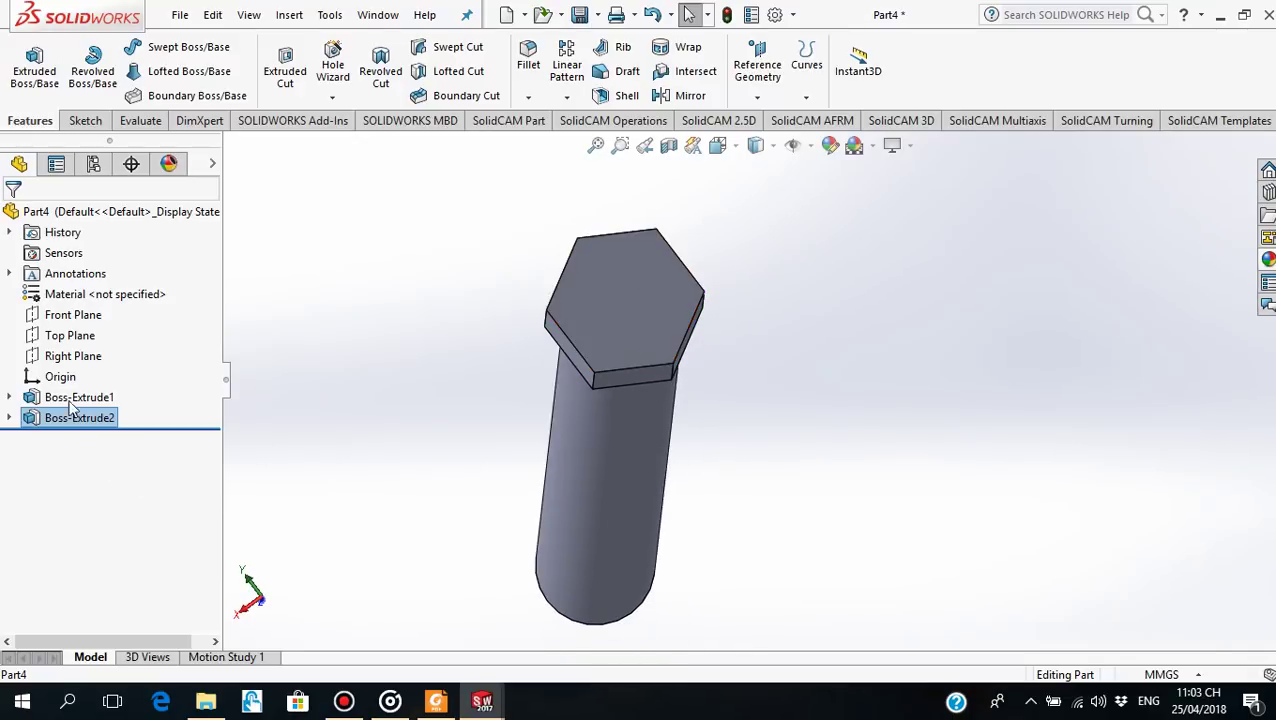
{"action": "left_click", "coordinate": [66, 356]}
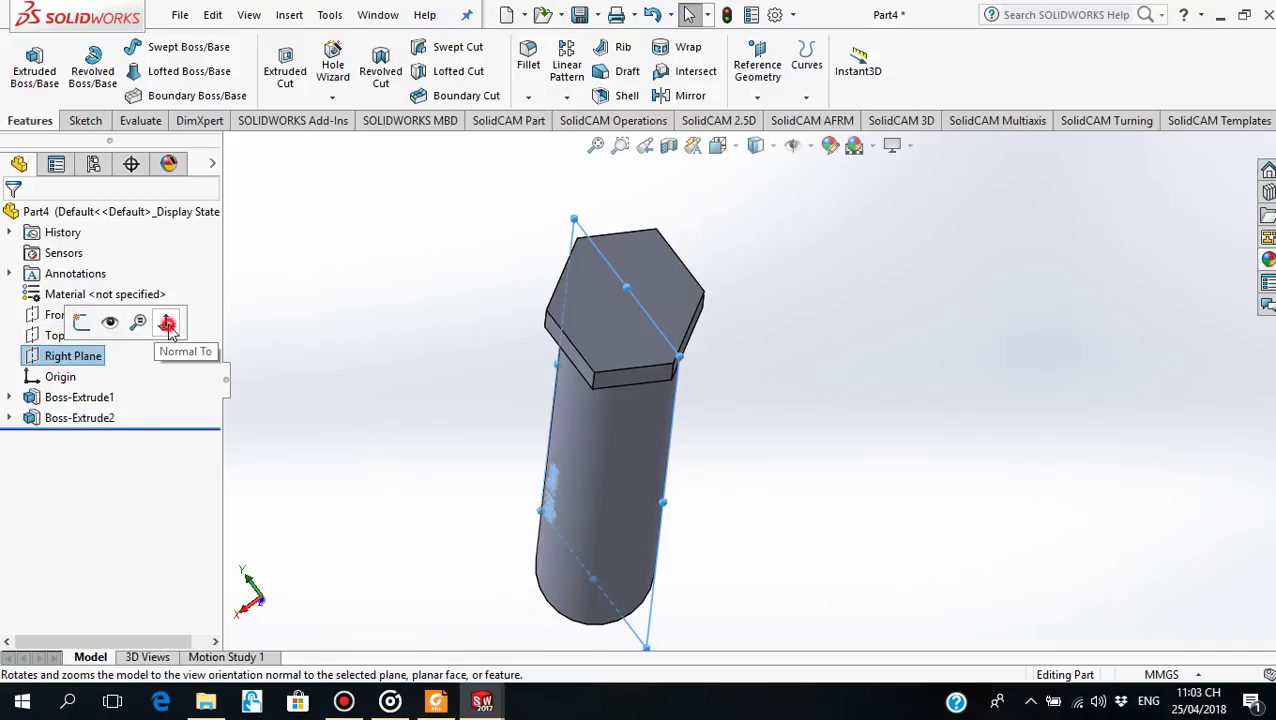
{"action": "left_click", "coordinate": [166, 324]}
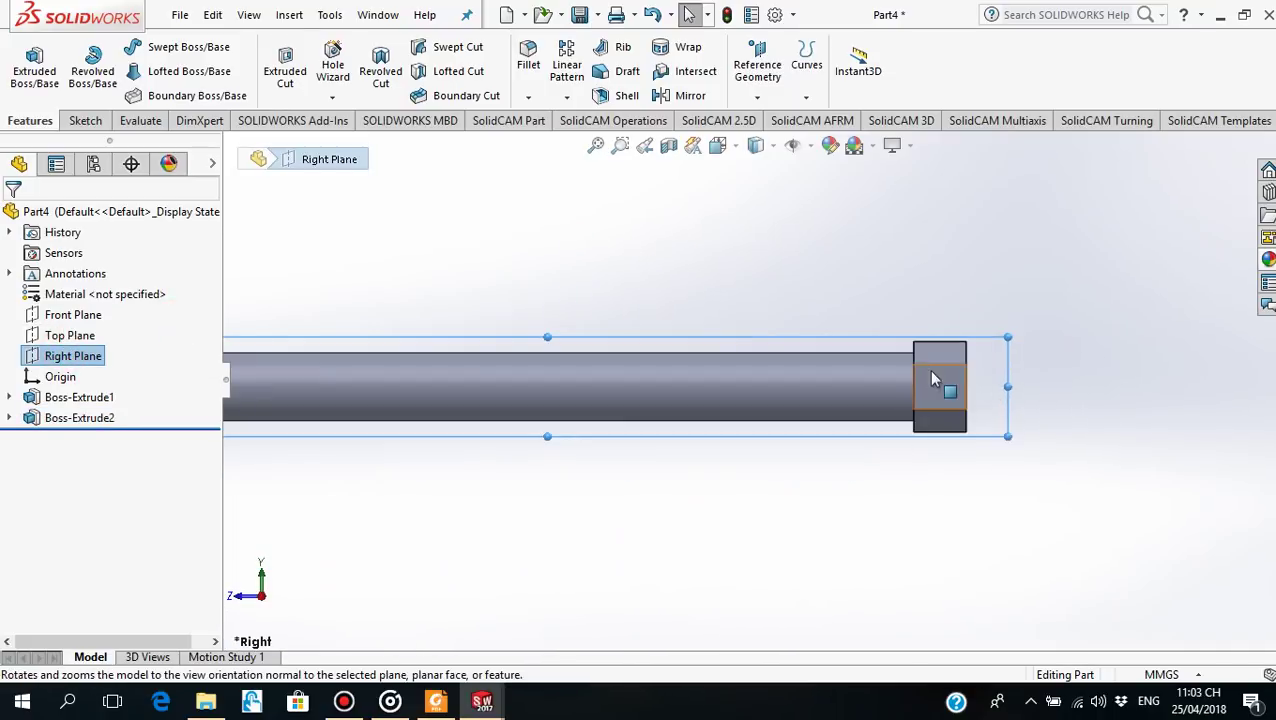
{"action": "scroll", "coordinate": [935, 385], "scroll_direction": "down", "scroll_amount": 3}
{"action": "left_click", "coordinate": [33, 362]}
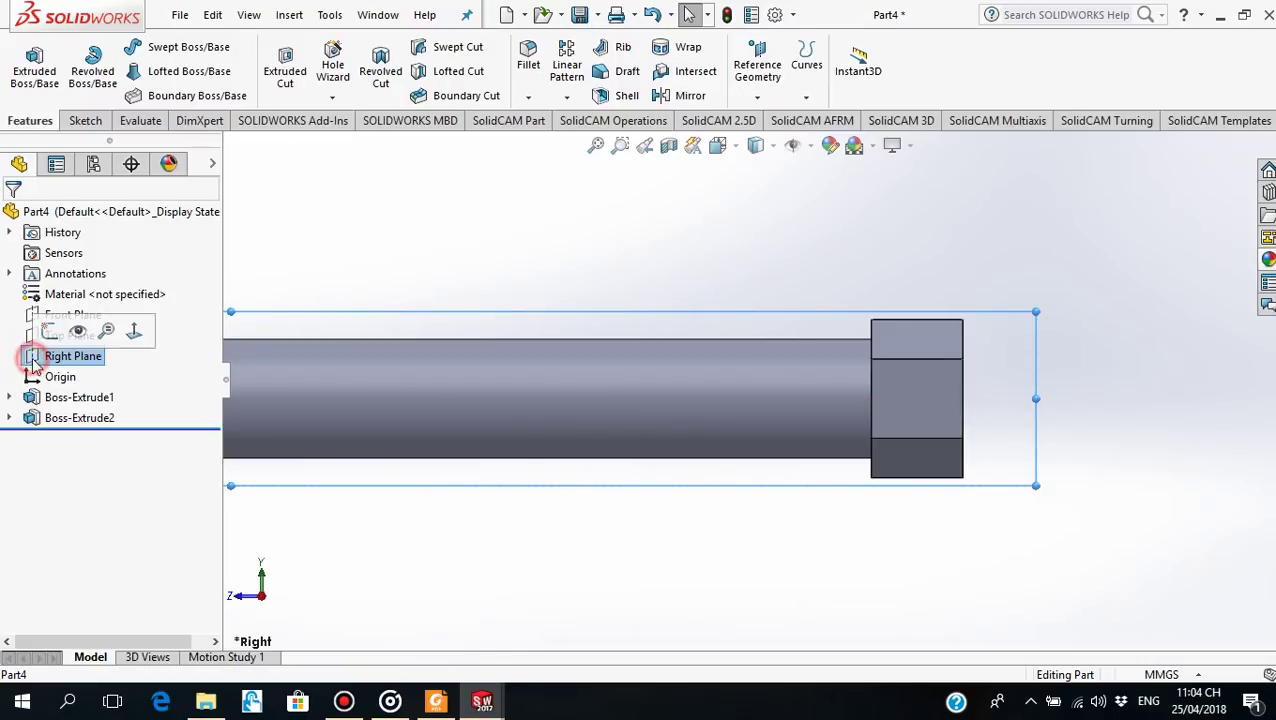
{"action": "left_click", "coordinate": [49, 330]}
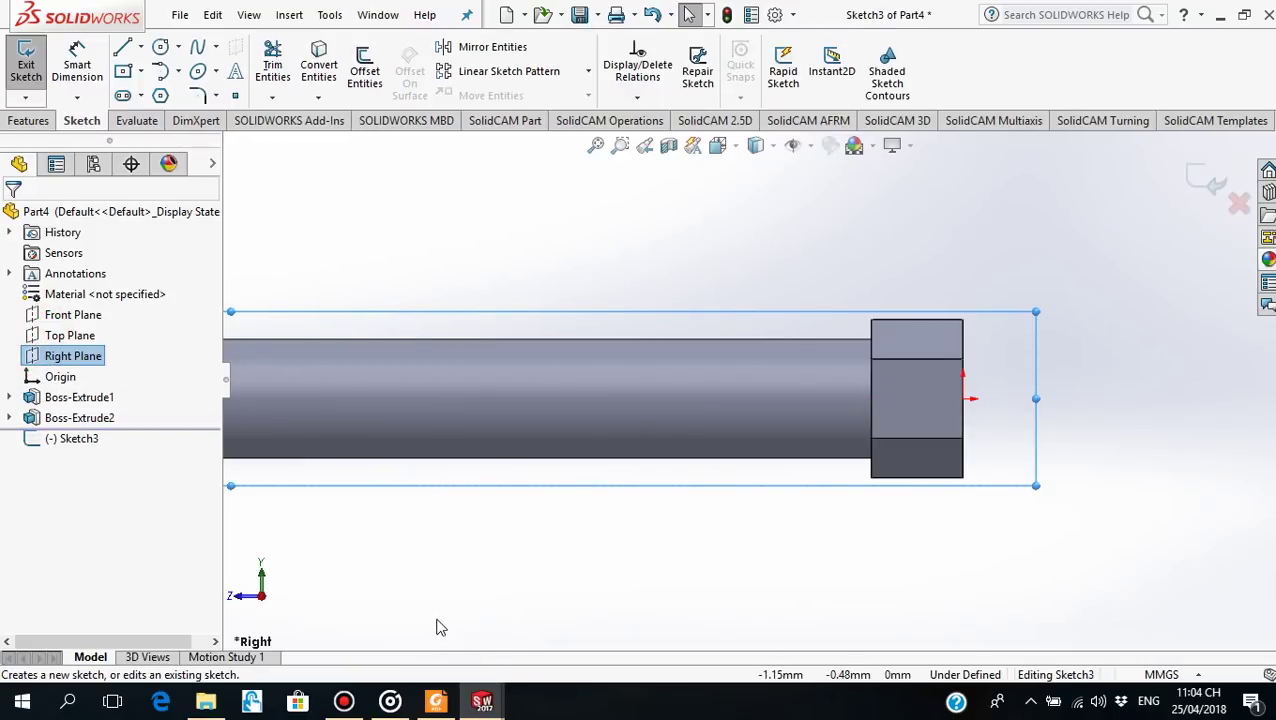
{"action": "left_click", "coordinate": [433, 700]}
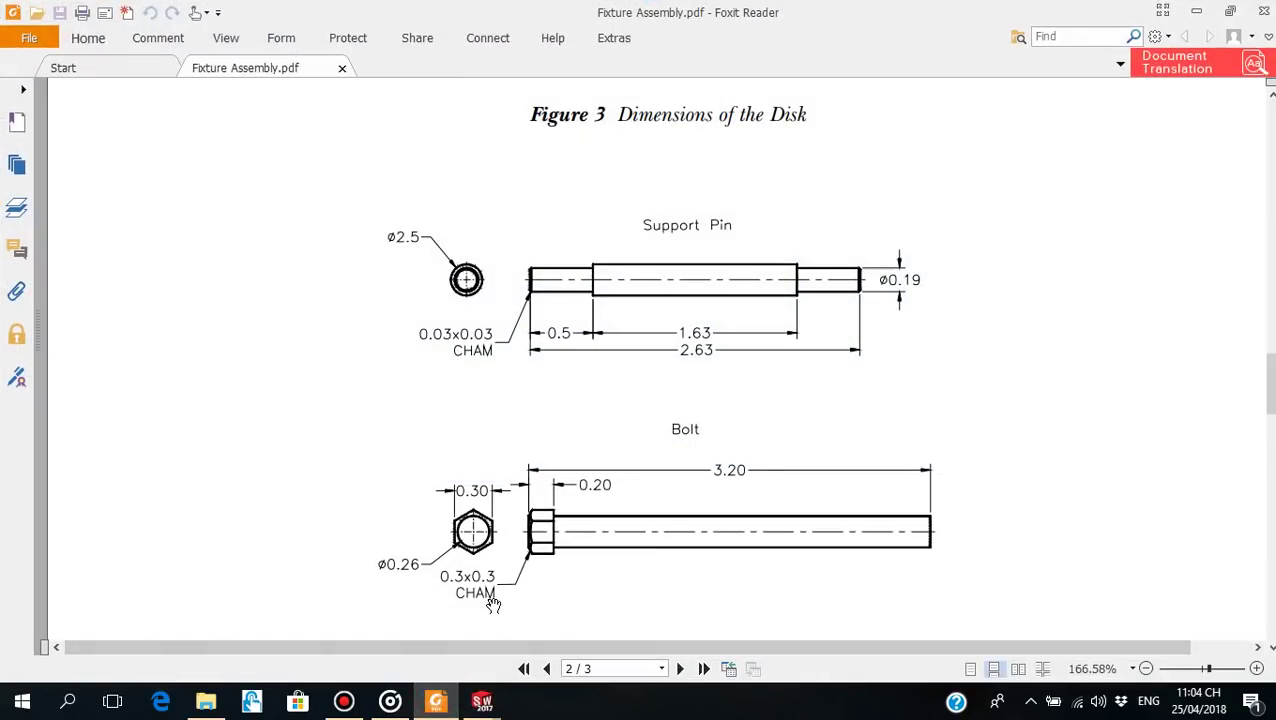
{"action": "left_click", "coordinate": [438, 702]}
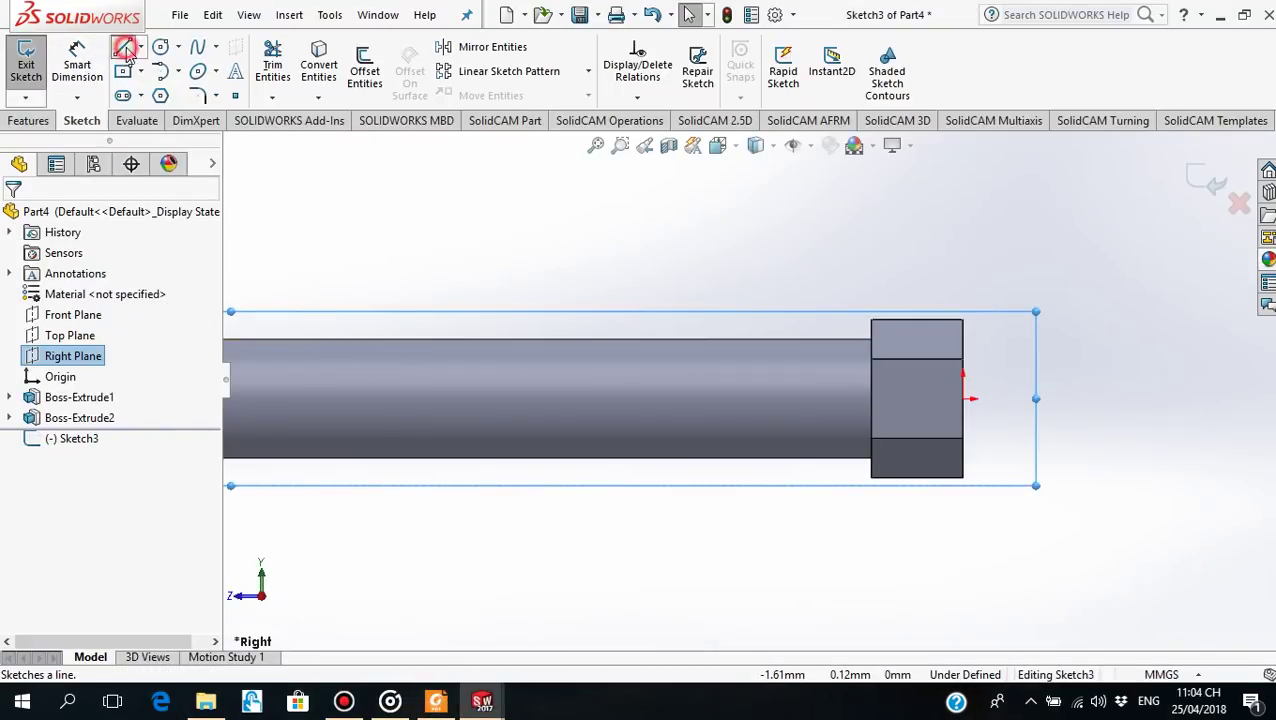
Draw the triangular chamfer profile lines at the head's top corner
{"action": "left_click", "coordinate": [125, 52]}
{"action": "left_click", "coordinate": [916, 319]}
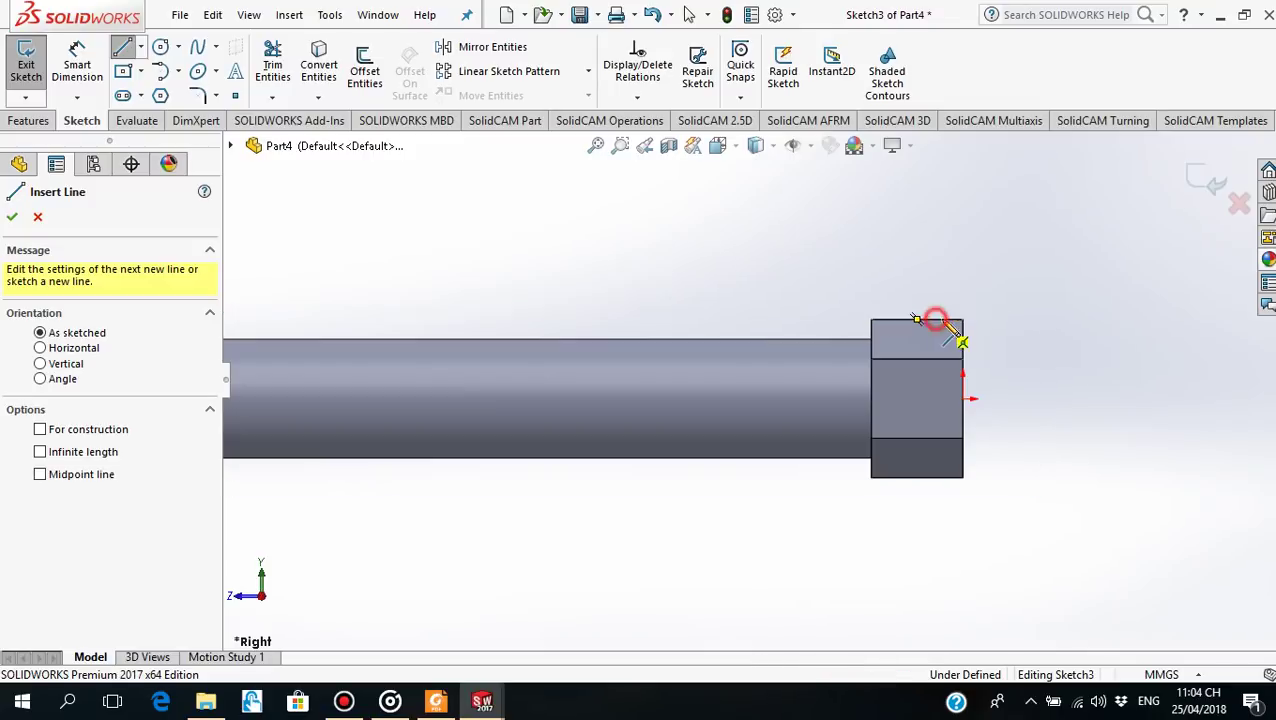
{"action": "left_click", "coordinate": [962, 320]}
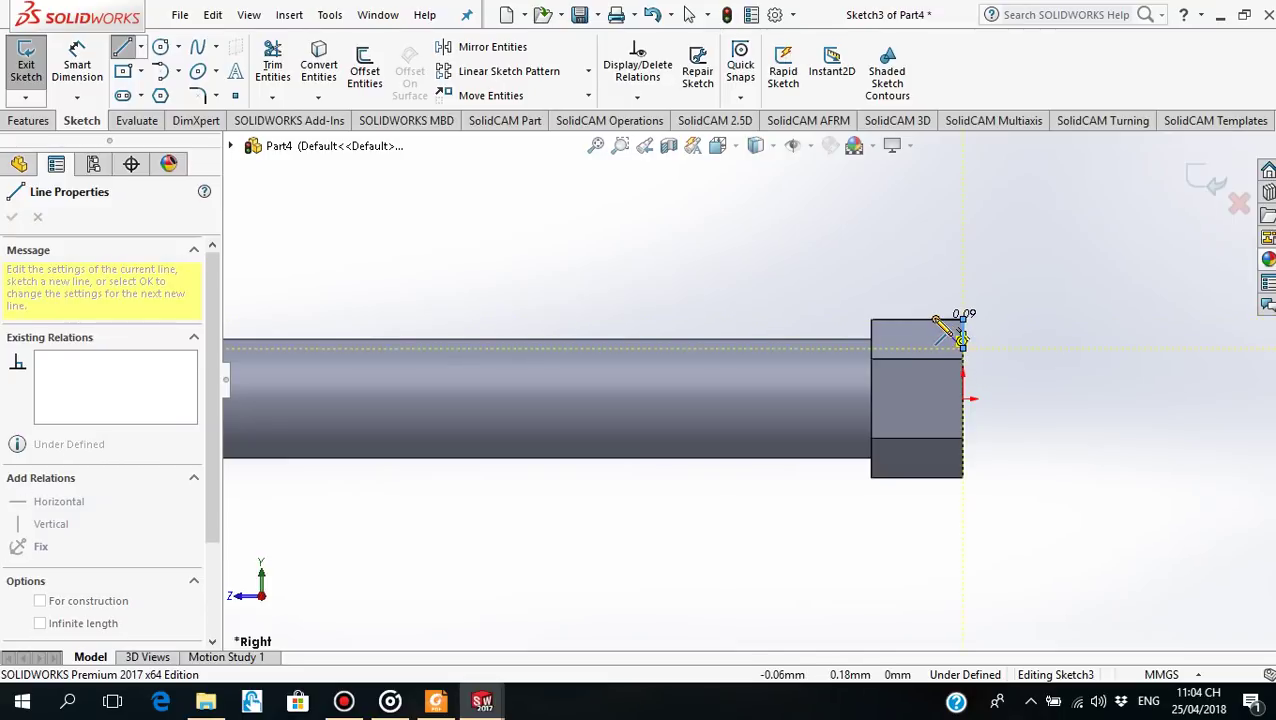
{"action": "double_click", "coordinate": [961, 346]}
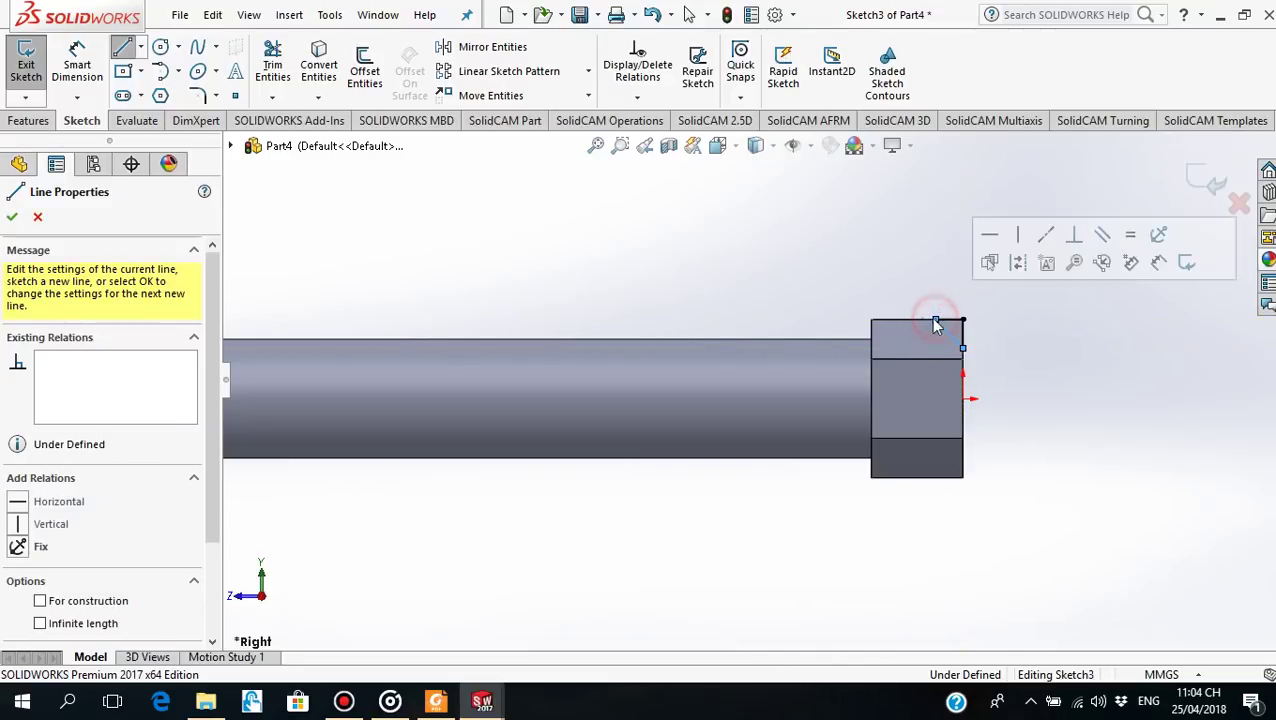
{"action": "left_click", "coordinate": [11, 218]}
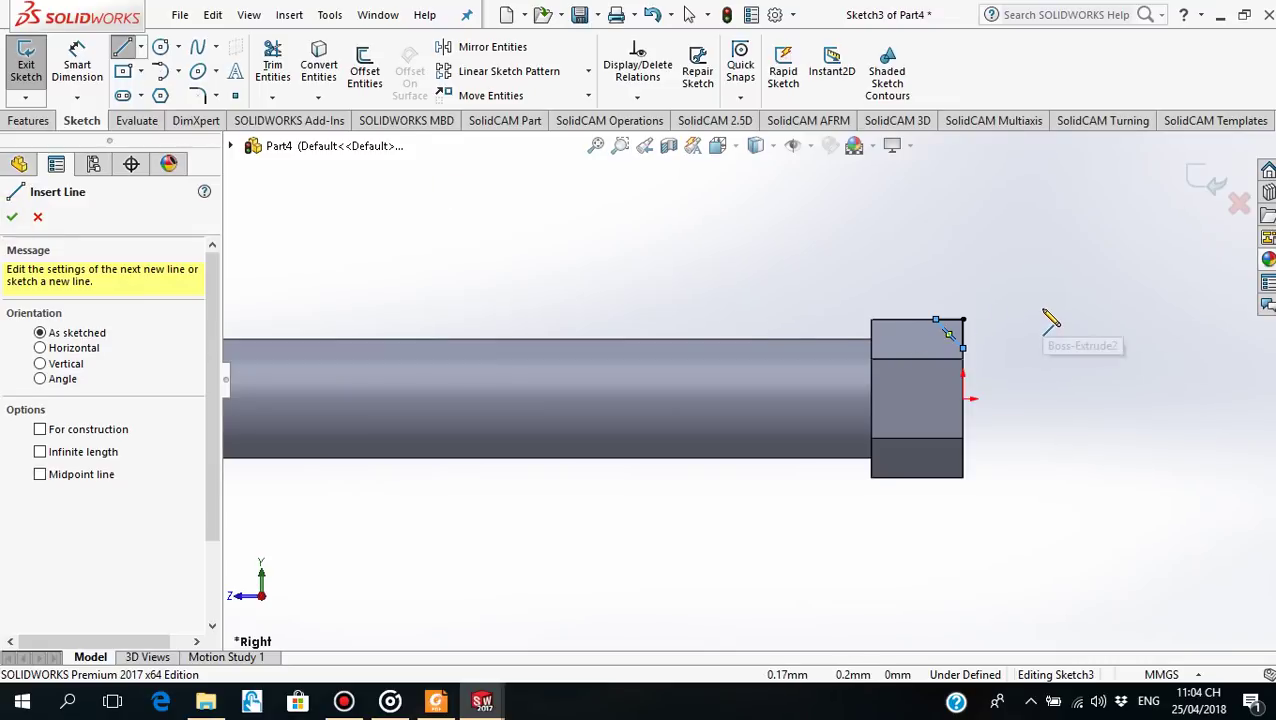
{"action": "key", "text": "Escape"}
Make the diagonal chamfer line and the short vertical edge line equal
{"action": "left_click", "coordinate": [950, 326]}
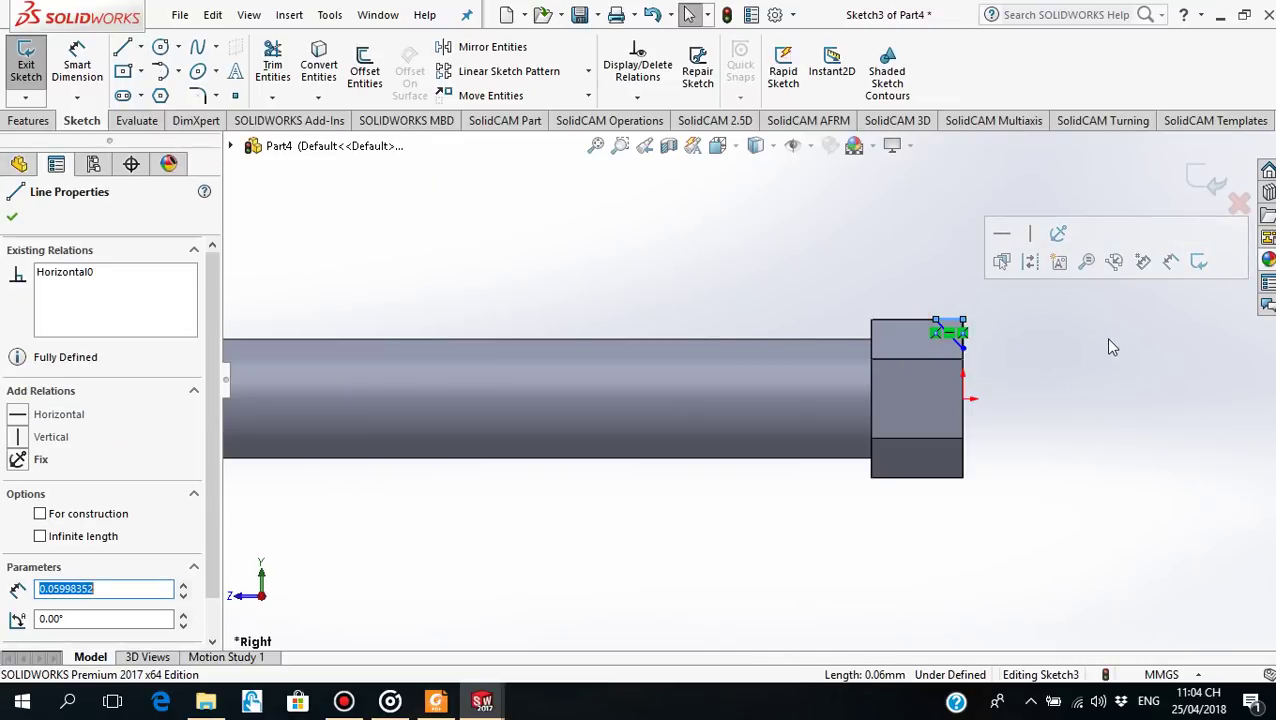
{"action": "scroll", "coordinate": [1030, 335], "scroll_direction": "down", "scroll_amount": 2}
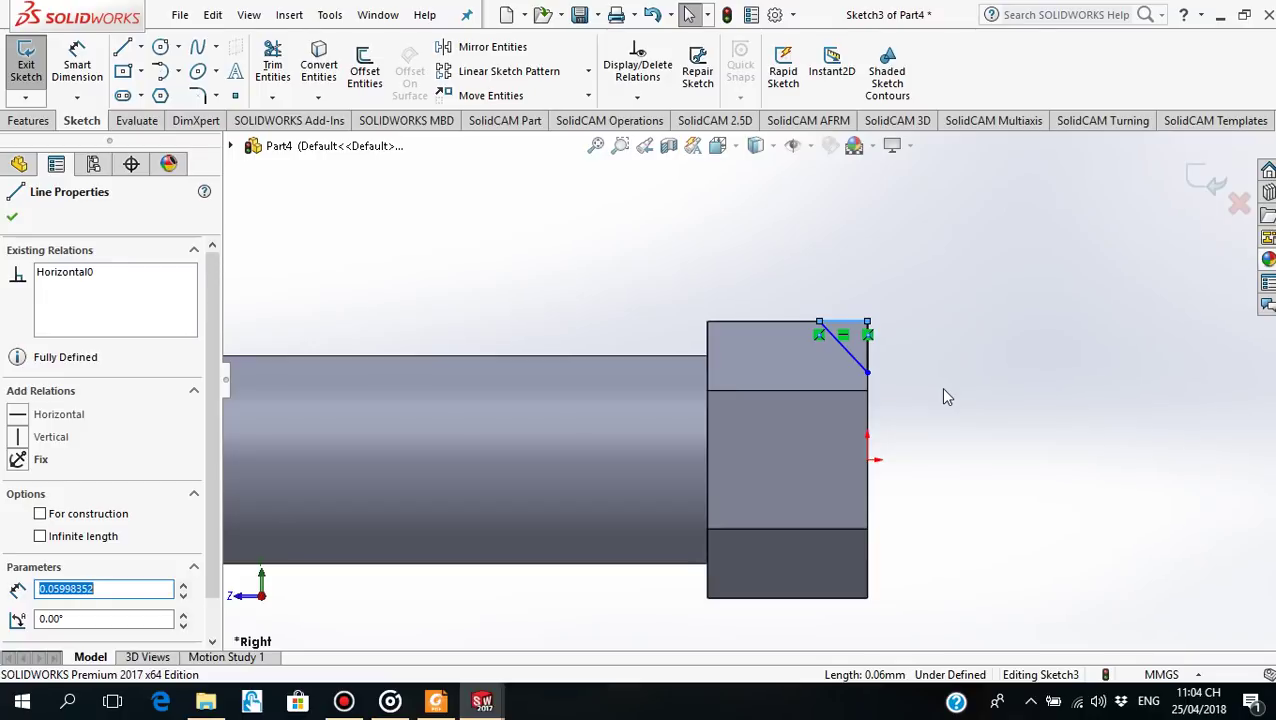
{"action": "left_click", "coordinate": [868, 356], "text": "ctrl"}
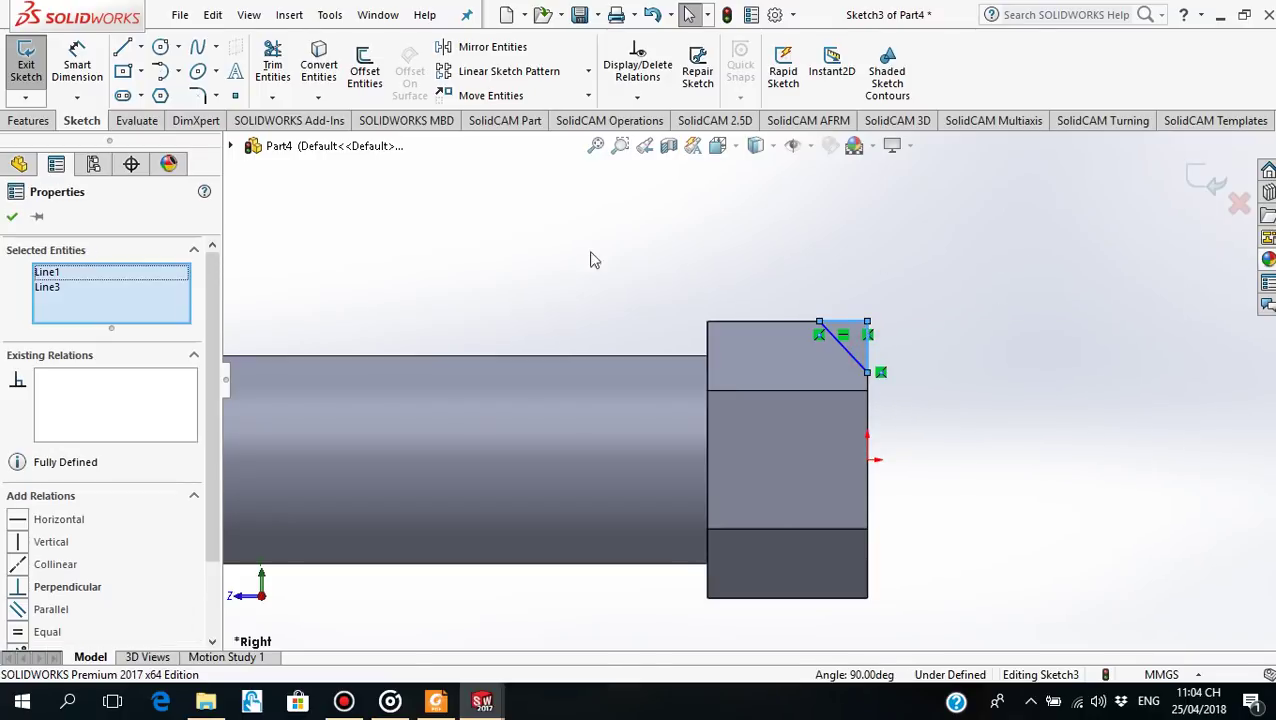
{"action": "left_click", "coordinate": [17, 633]}
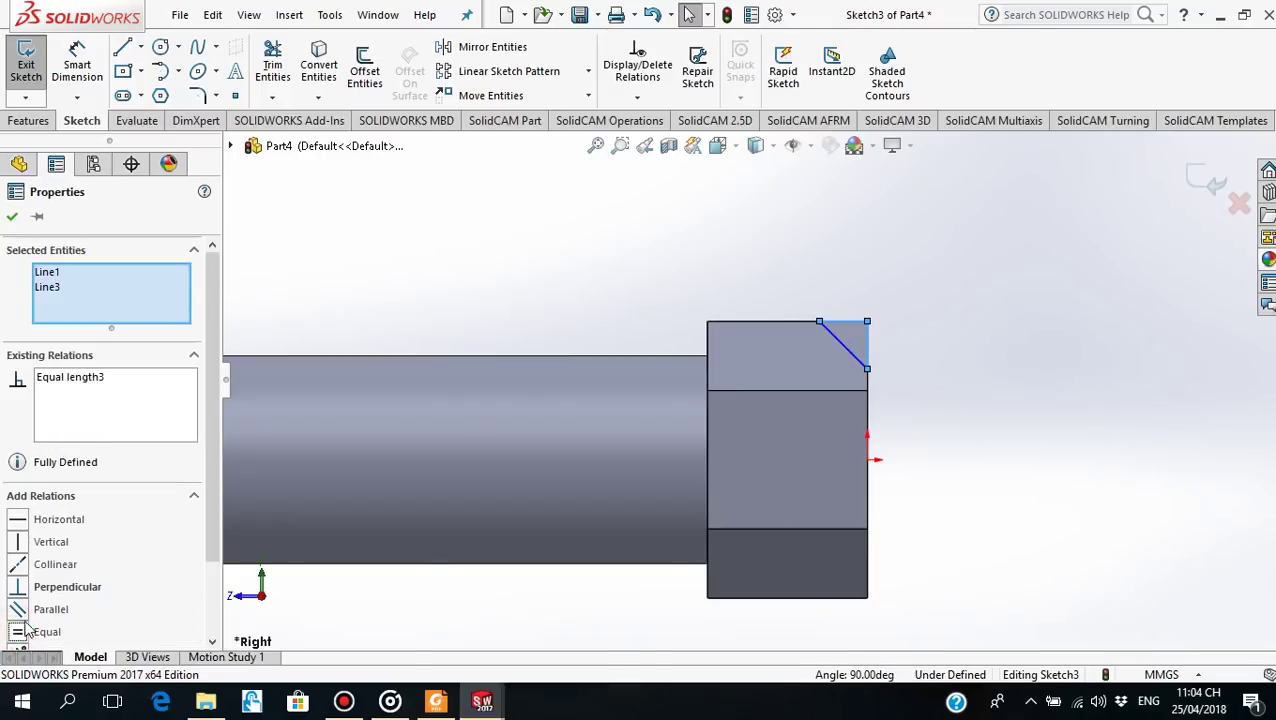
{"action": "left_click", "coordinate": [12, 217]}
Dimension the chamfer line's horizontal size to 0.03
{"action": "left_click", "coordinate": [80, 66]}
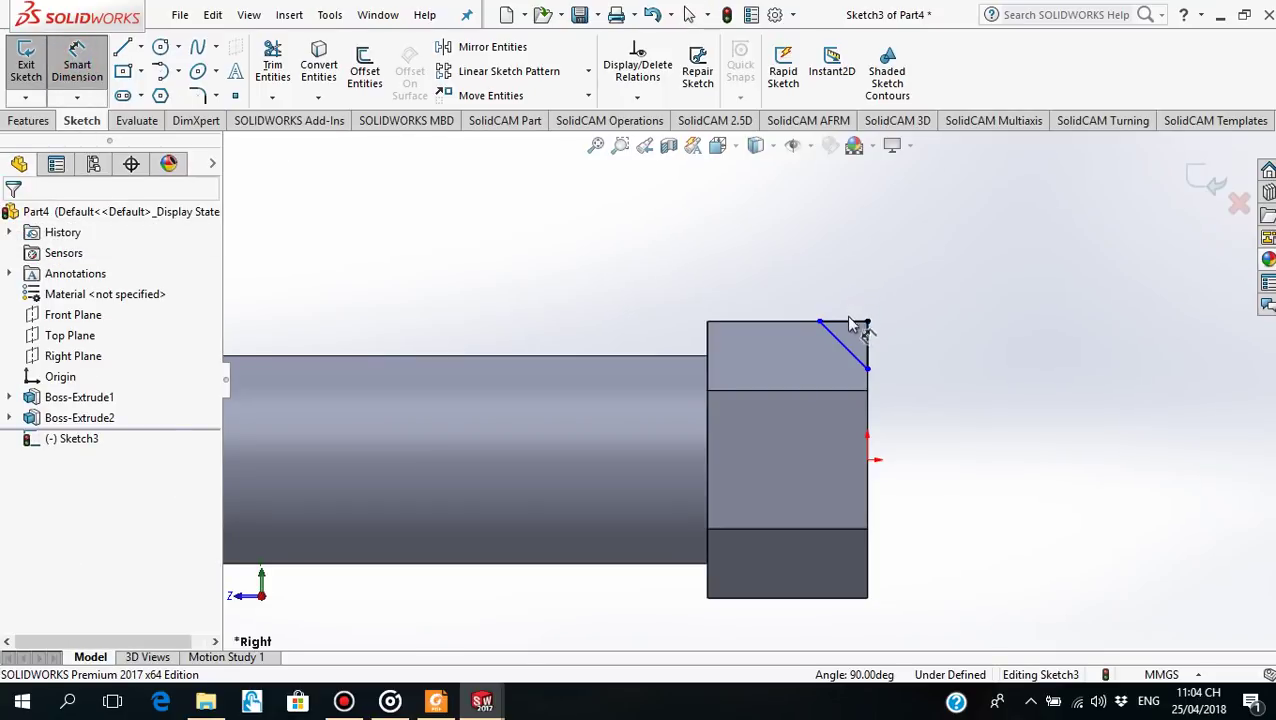
{"action": "left_click", "coordinate": [846, 347]}
{"action": "left_click", "coordinate": [857, 274]}
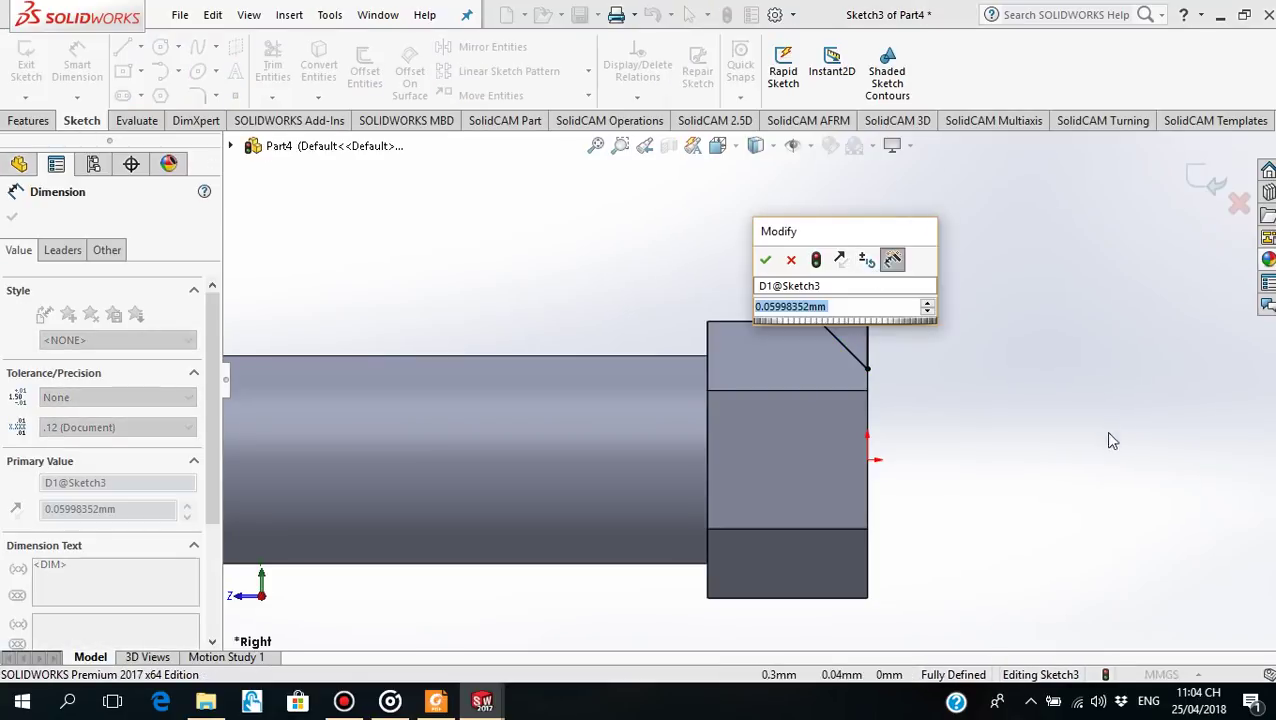
{"action": "type", "text": "0.0"}
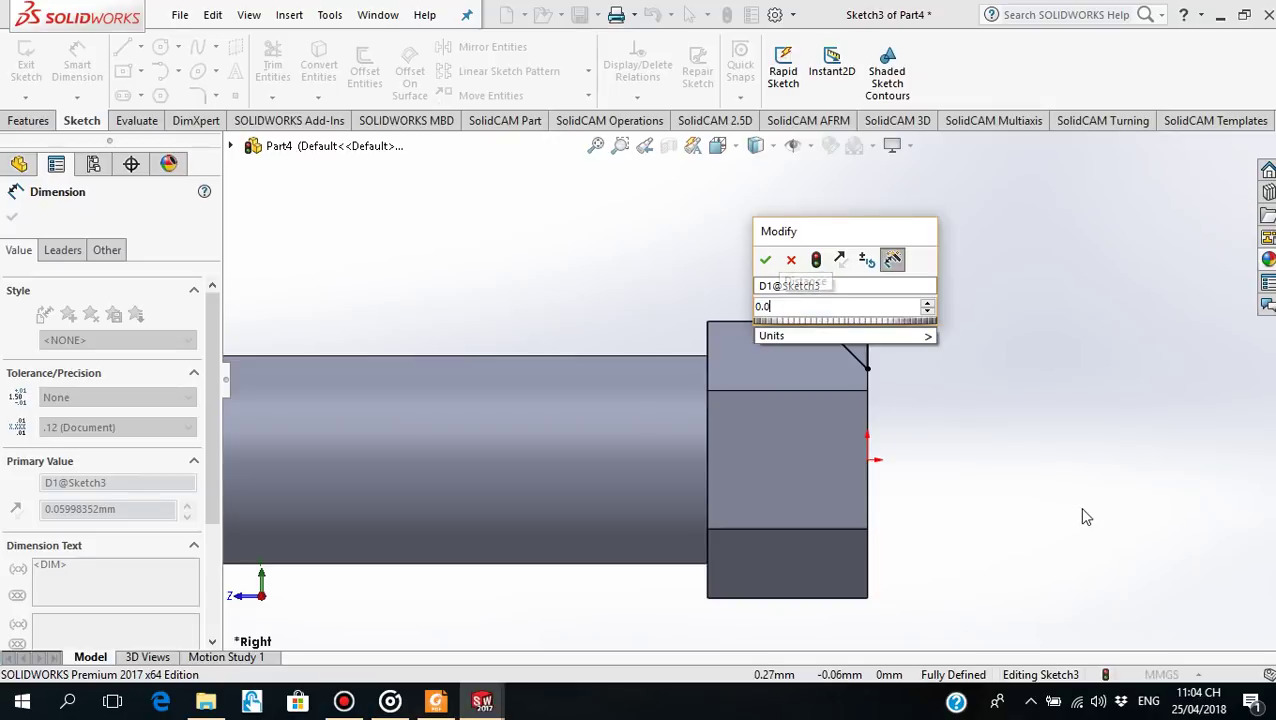
{"action": "type", "text": "3"}
{"action": "key", "text": "Return"}
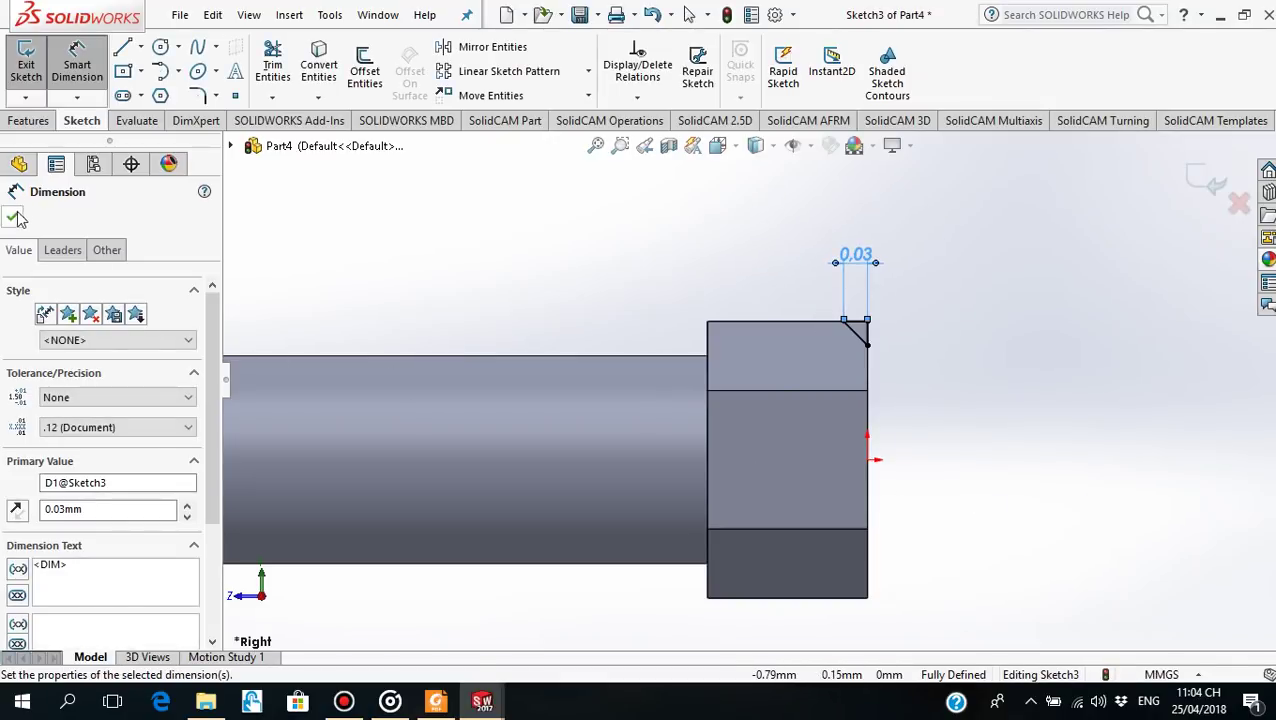
{"action": "left_click", "coordinate": [13, 216]}
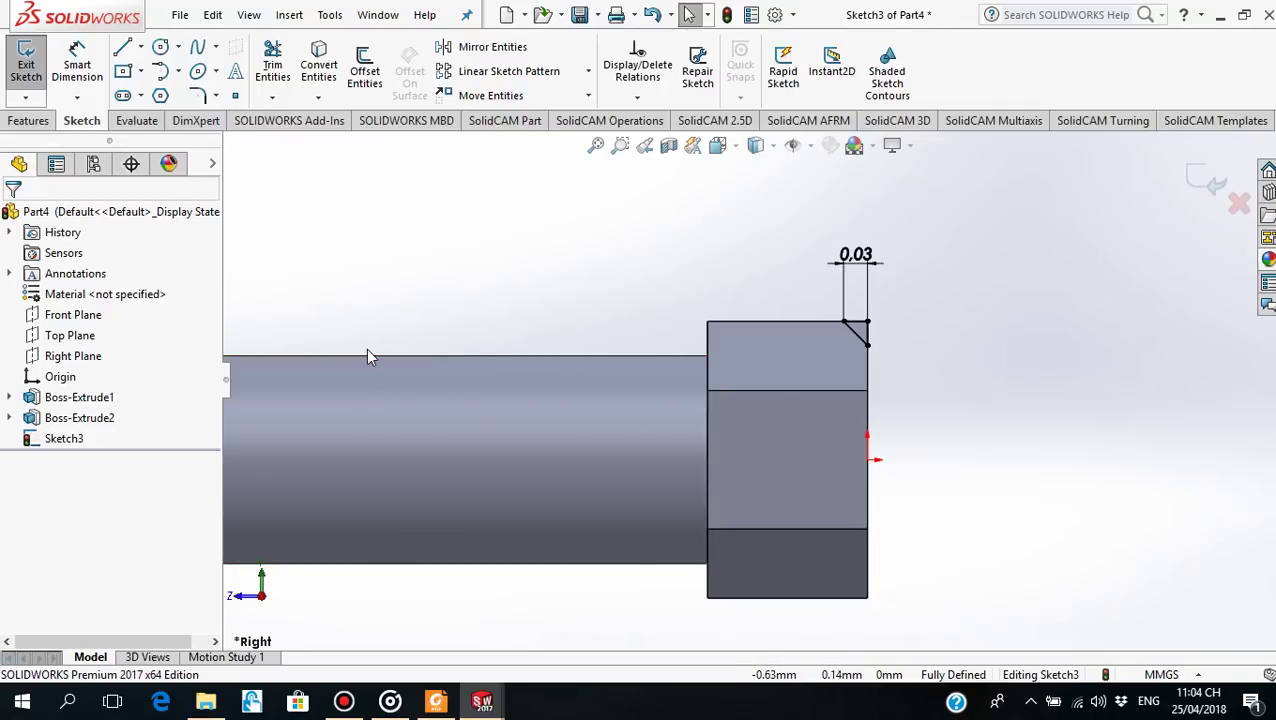
{"action": "left_click", "coordinate": [30, 121]}
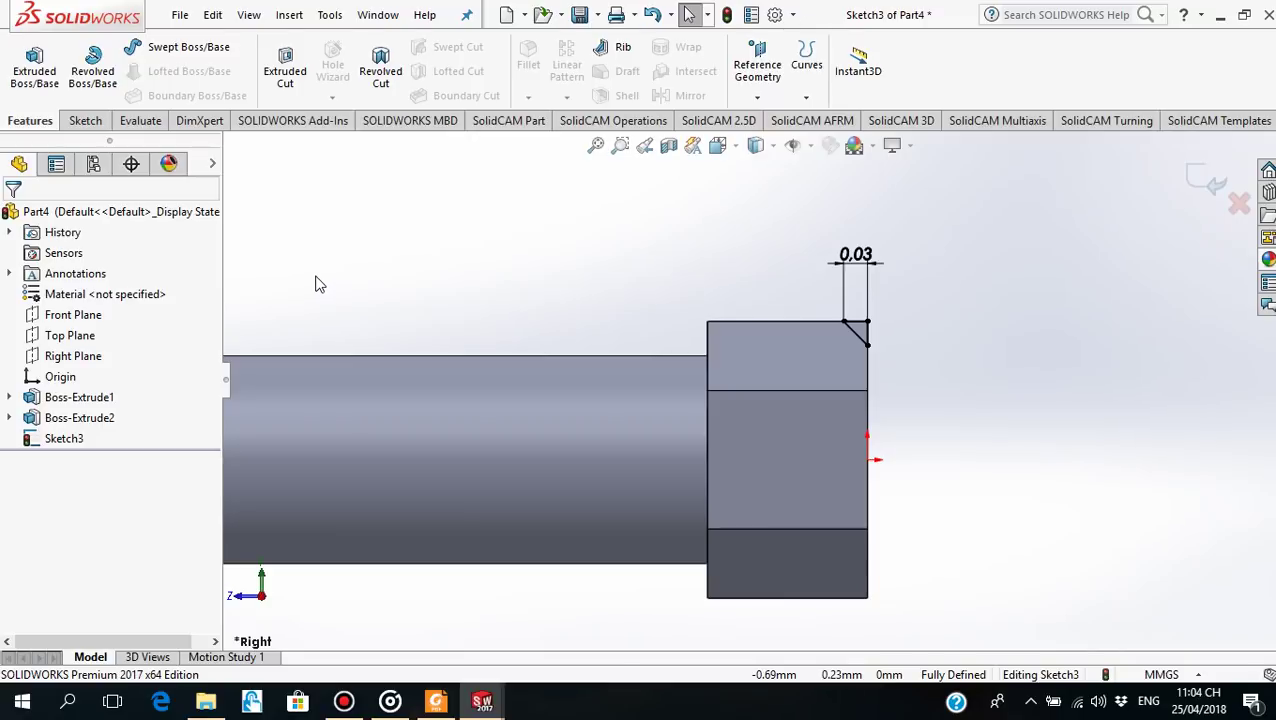
{"action": "left_click", "coordinate": [378, 72]}
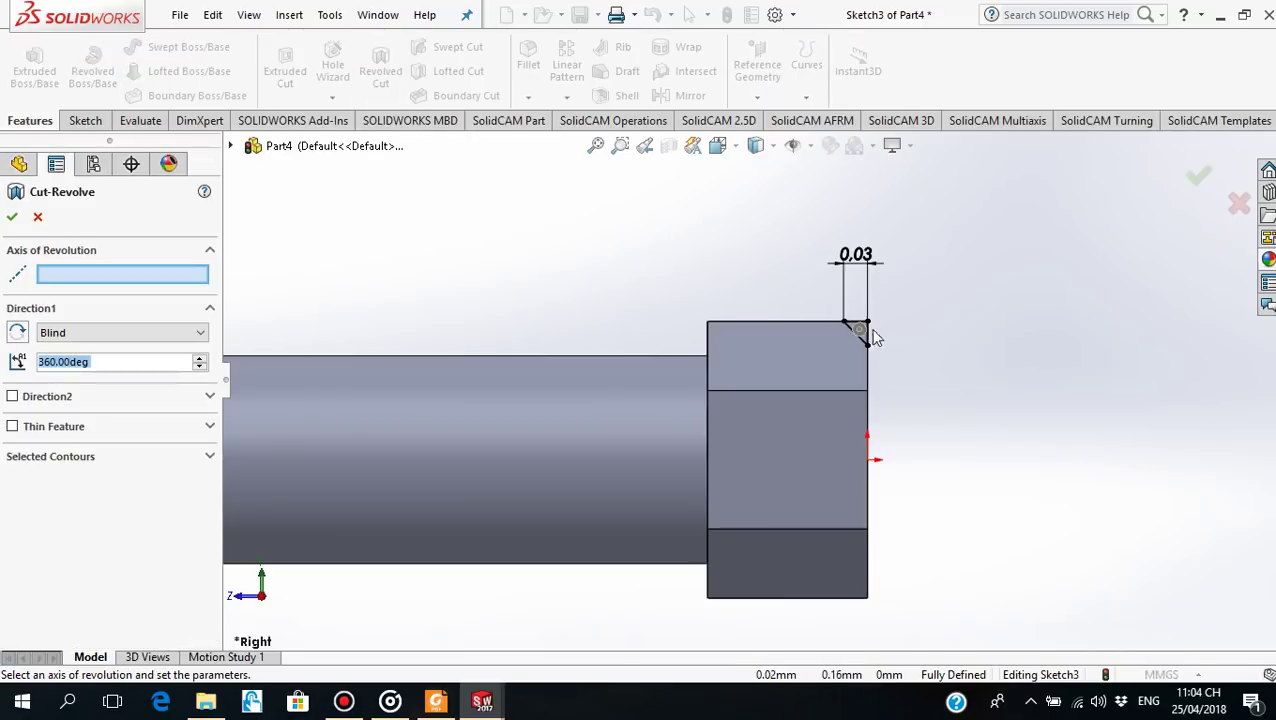
{"action": "scroll", "coordinate": [873, 337], "scroll_direction": "down", "scroll_amount": 2}
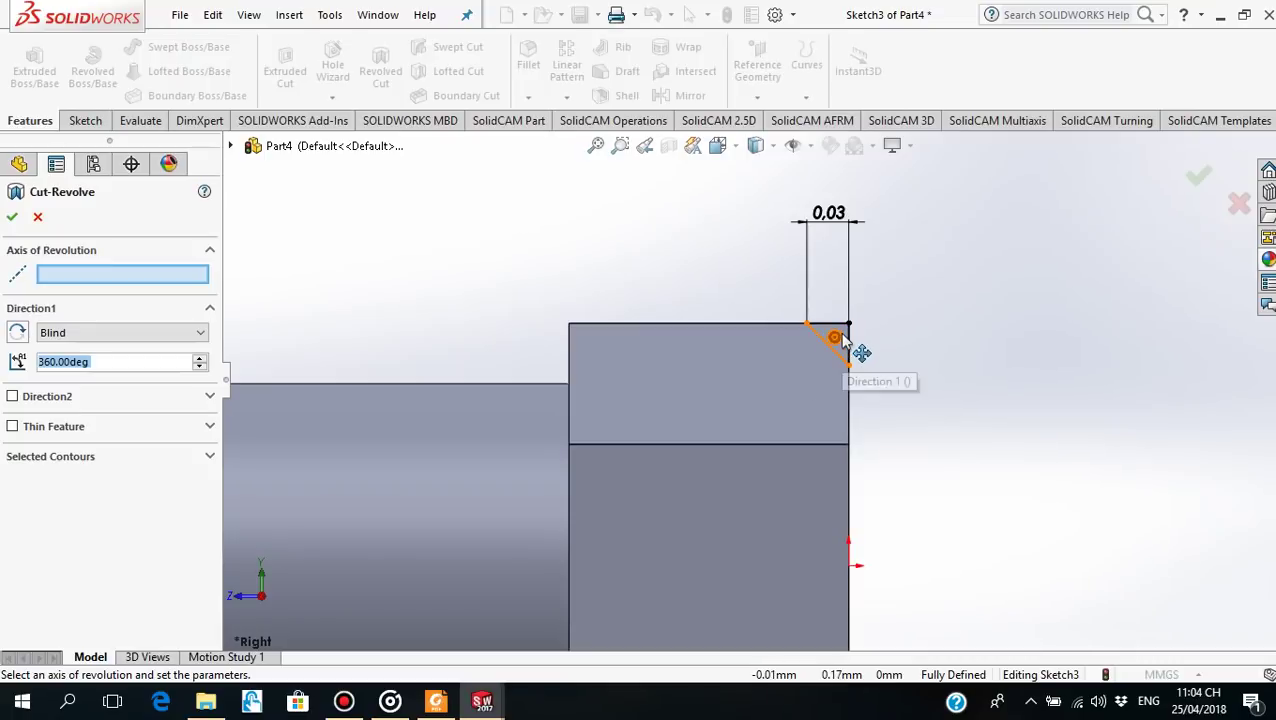
{"action": "scroll", "coordinate": [891, 332], "scroll_direction": "down", "scroll_amount": 2}
{"action": "mouse_move", "coordinate": [896, 398]}
{"action": "middle_mouse_down"}
{"action": "mouse_move", "coordinate": [887, 491]}
{"action": "mouse_move", "coordinate": [869, 421]}
{"action": "middle_mouse_up"}
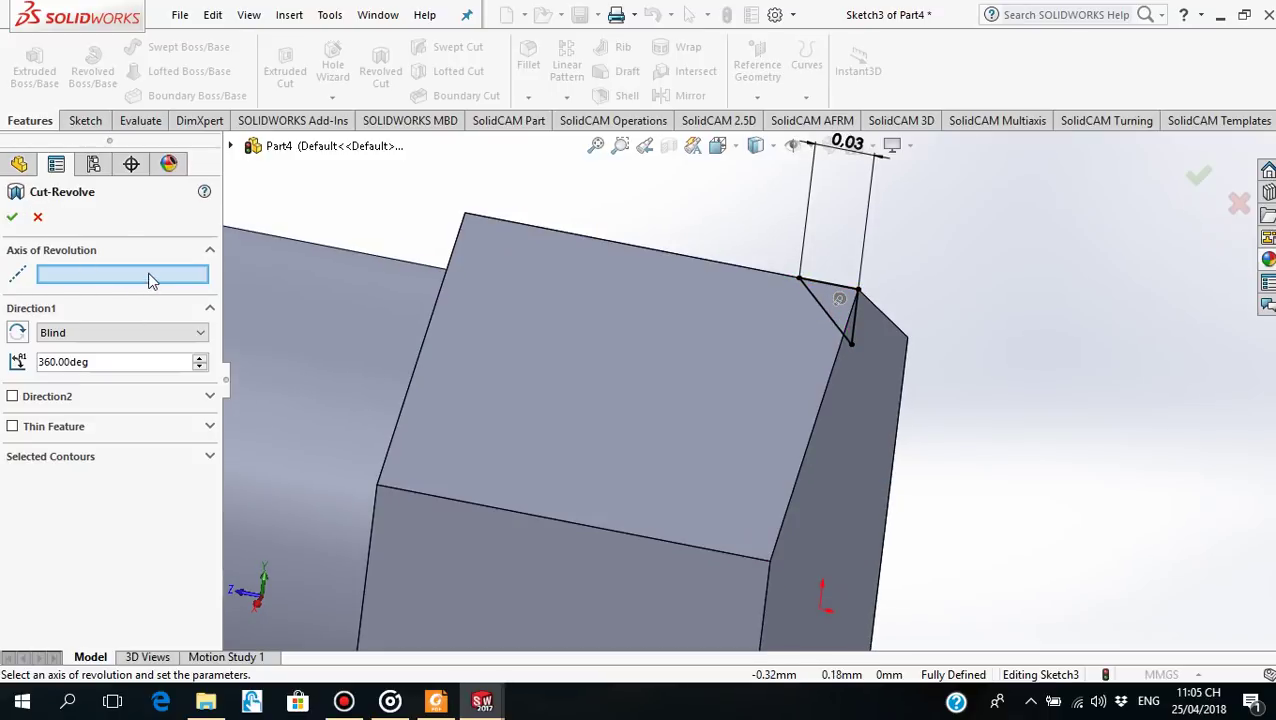
{"action": "scroll", "coordinate": [607, 532], "scroll_direction": "up", "scroll_amount": 3}
{"action": "mouse_move", "coordinate": [607, 532]}
{"action": "middle_mouse_down"}
{"action": "mouse_move", "coordinate": [694, 512]}
{"action": "mouse_move", "coordinate": [684, 456]}
{"action": "middle_mouse_up"}
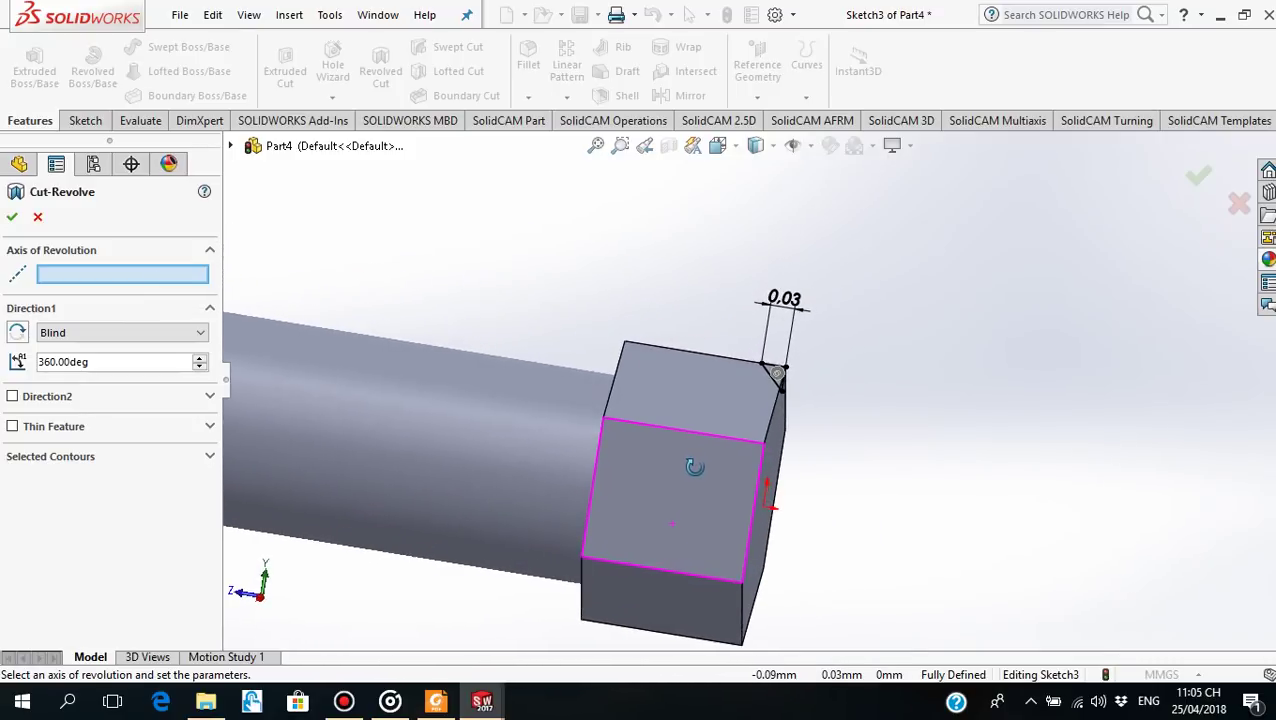
{"action": "left_click", "coordinate": [38, 218]}
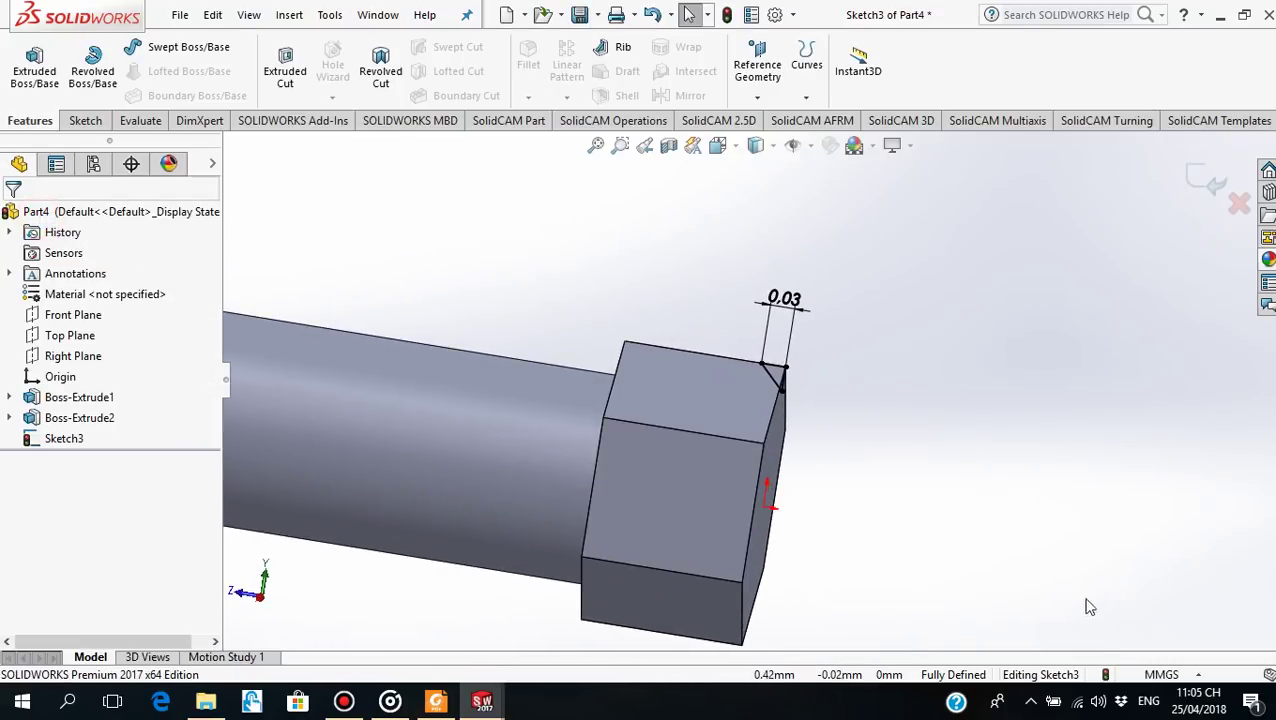
{"action": "scroll", "coordinate": [913, 536], "scroll_direction": "up", "scroll_amount": 2}
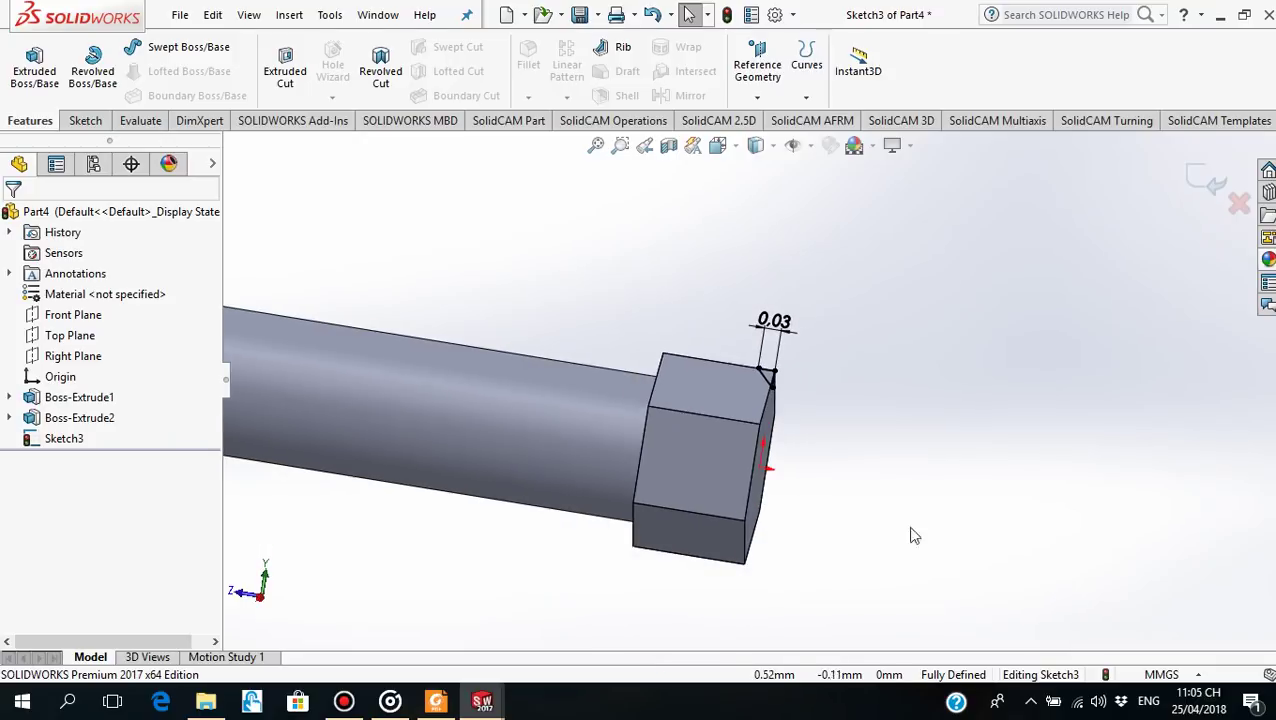
Draw a construction centerline along the bolt's axis
{"action": "left_click", "coordinate": [85, 121]}
{"action": "left_click", "coordinate": [140, 50]}
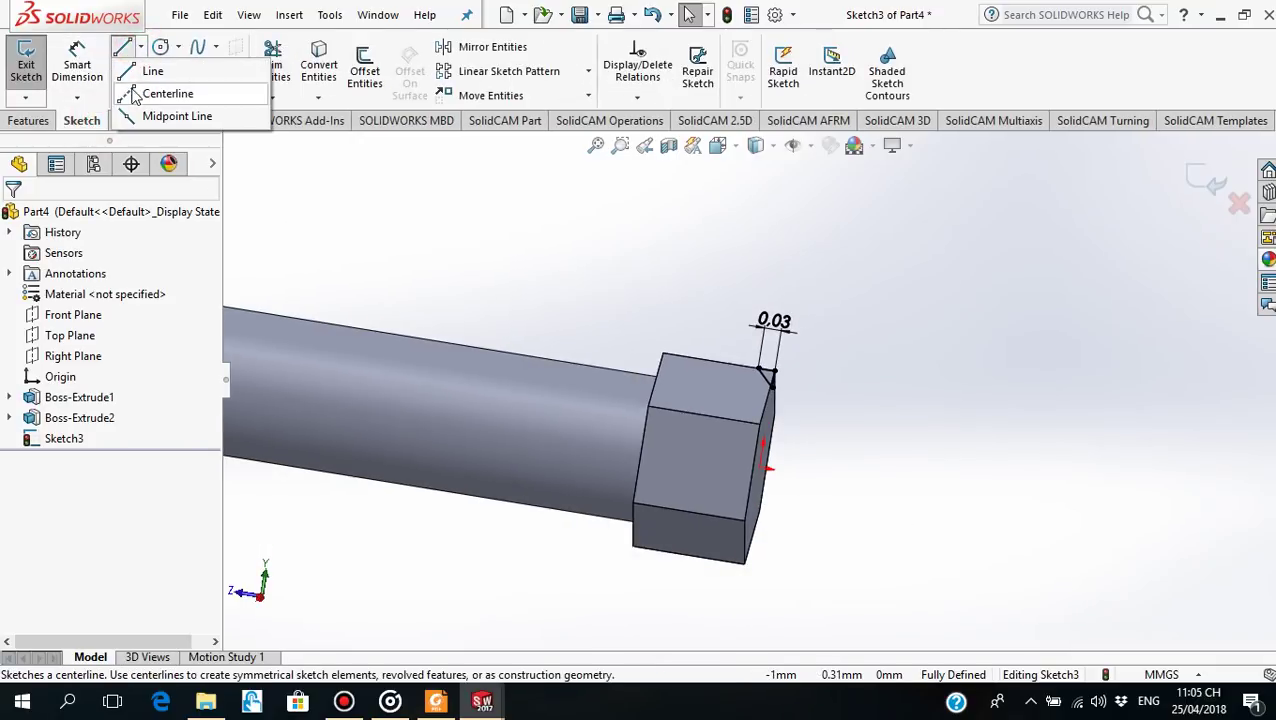
{"action": "left_click", "coordinate": [150, 93]}
{"action": "left_click", "coordinate": [762, 466]}
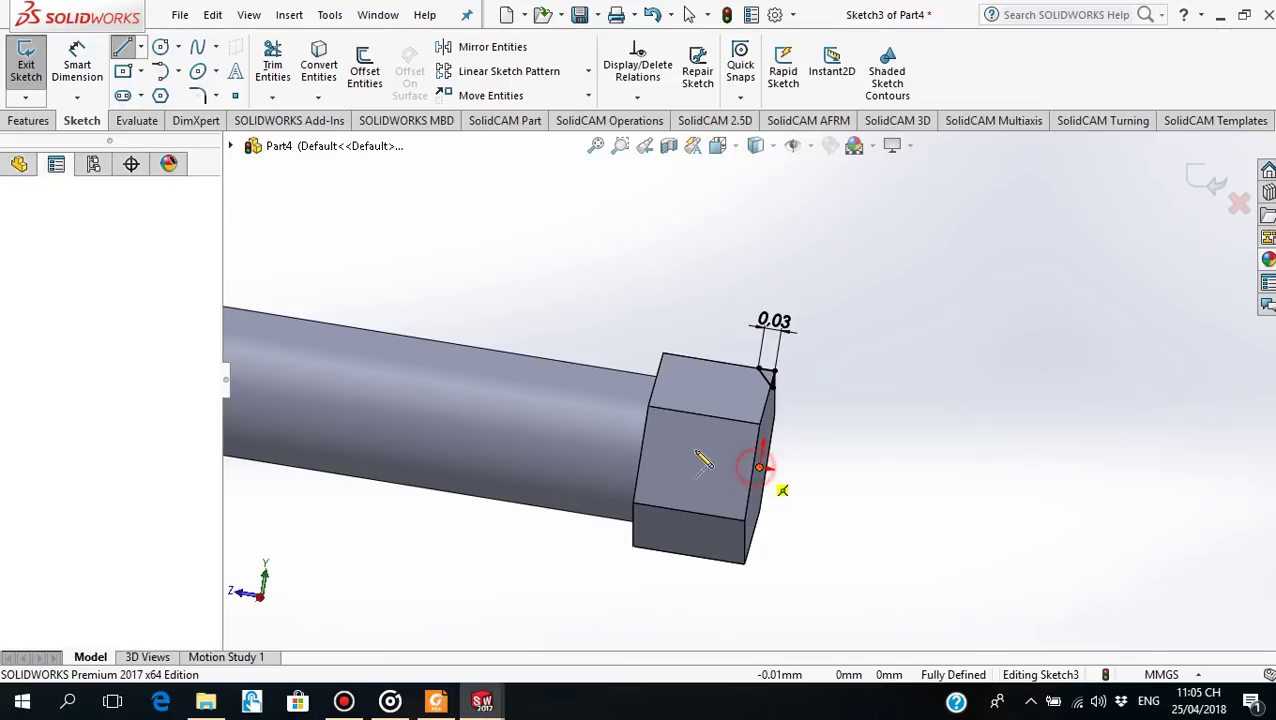
{"action": "left_click", "coordinate": [522, 430]}
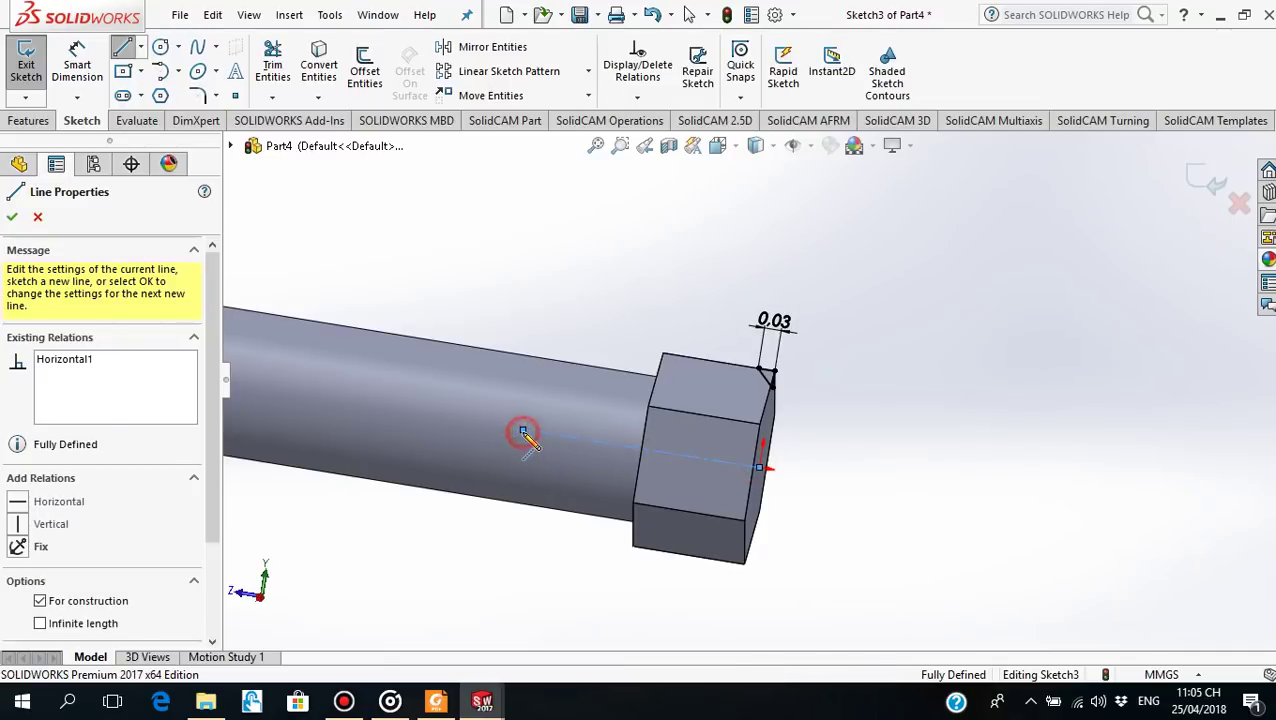
{"action": "left_click", "coordinate": [12, 217]}
{"action": "scroll", "coordinate": [504, 500], "scroll_direction": "up", "scroll_amount": 2}
{"action": "mouse_move", "coordinate": [504, 500]}
{"action": "middle_mouse_down"}
{"action": "mouse_move", "coordinate": [547, 441]}
{"action": "mouse_move", "coordinate": [510, 347]}
{"action": "mouse_move", "coordinate": [555, 327]}
{"action": "mouse_move", "coordinate": [433, 330]}
{"action": "middle_mouse_up"}
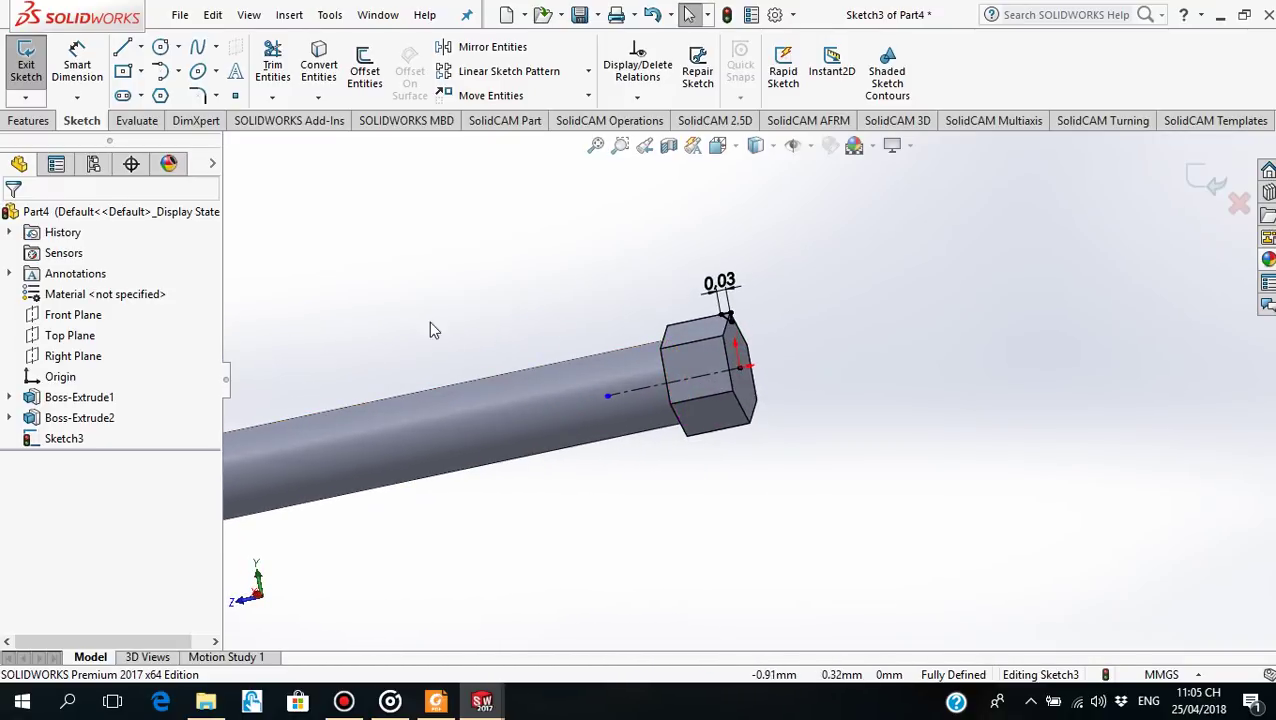
Revolve-cut the chamfer profile around the centerline to bevel the hex head's outer edge
{"action": "left_click", "coordinate": [28, 120]}
{"action": "left_click", "coordinate": [380, 70]}
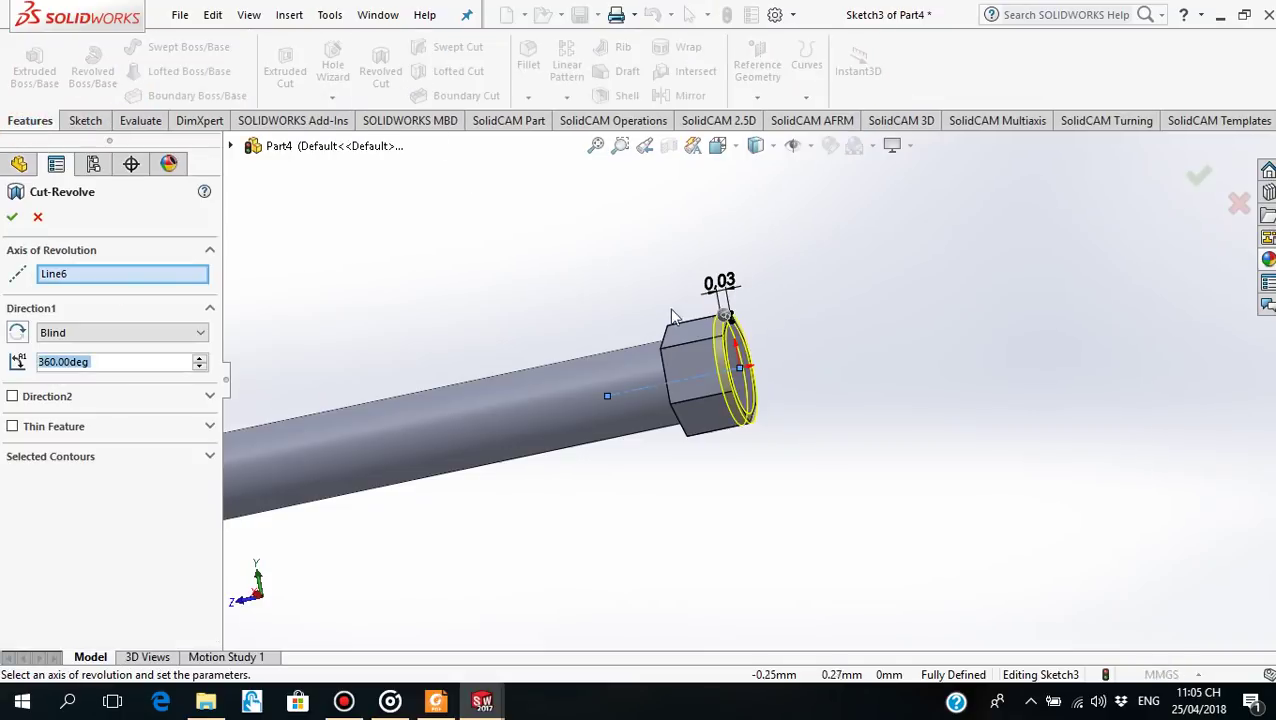
{"action": "scroll", "coordinate": [725, 340], "scroll_direction": "down", "scroll_amount": 3}
{"action": "scroll", "coordinate": [682, 568], "scroll_direction": "down", "scroll_amount": 2}
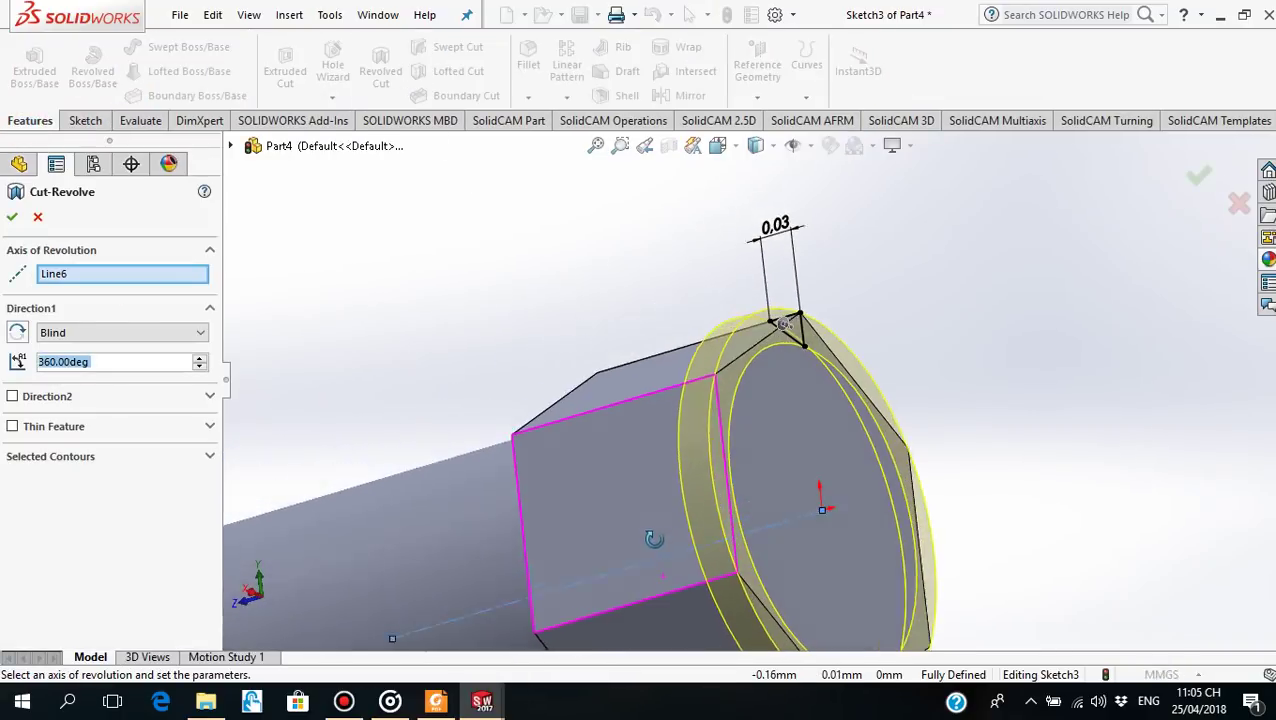
{"action": "scroll", "coordinate": [675, 572], "scroll_direction": "up", "scroll_amount": 2}
{"action": "scroll", "coordinate": [673, 572], "scroll_direction": "up", "scroll_amount": 2}
{"action": "scroll", "coordinate": [677, 493], "scroll_direction": "down", "scroll_amount": 1}
{"action": "scroll", "coordinate": [727, 467], "scroll_direction": "down", "scroll_amount": 3}
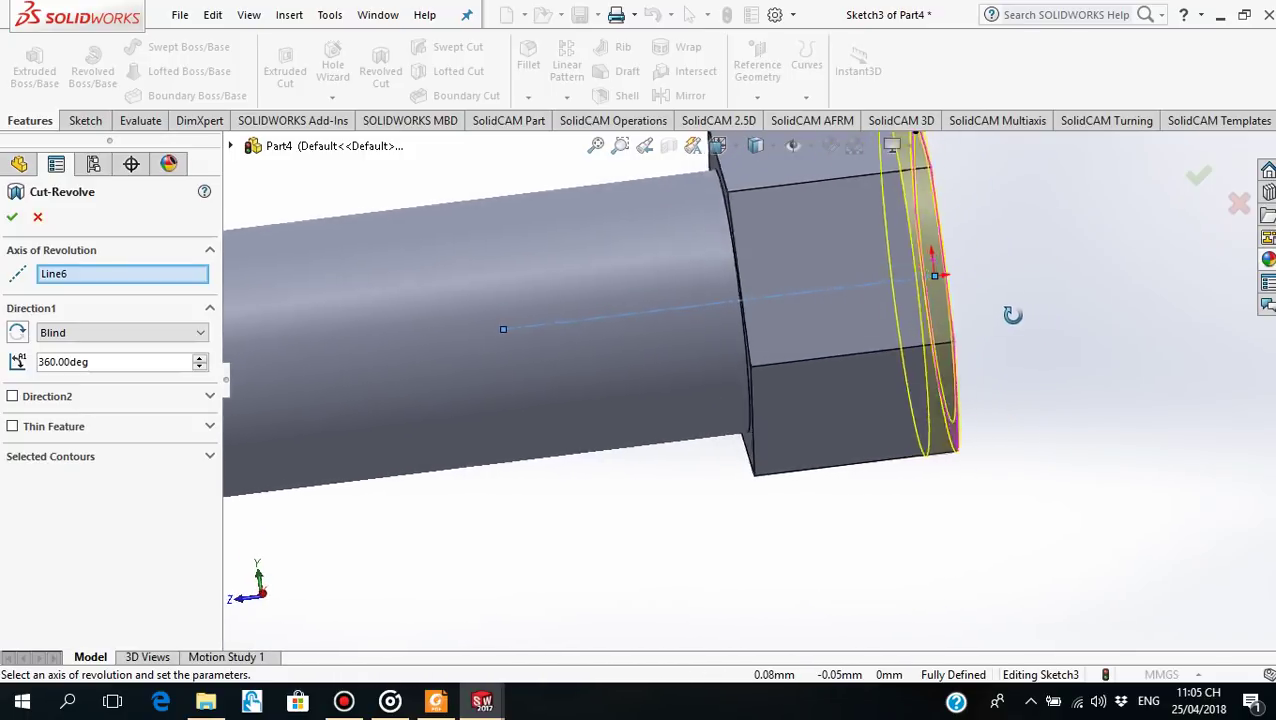
{"action": "middle_click_drag", "start_coordinate": [948, 263], "coordinate": [1005, 314]}
{"action": "left_click", "coordinate": [16, 217]}
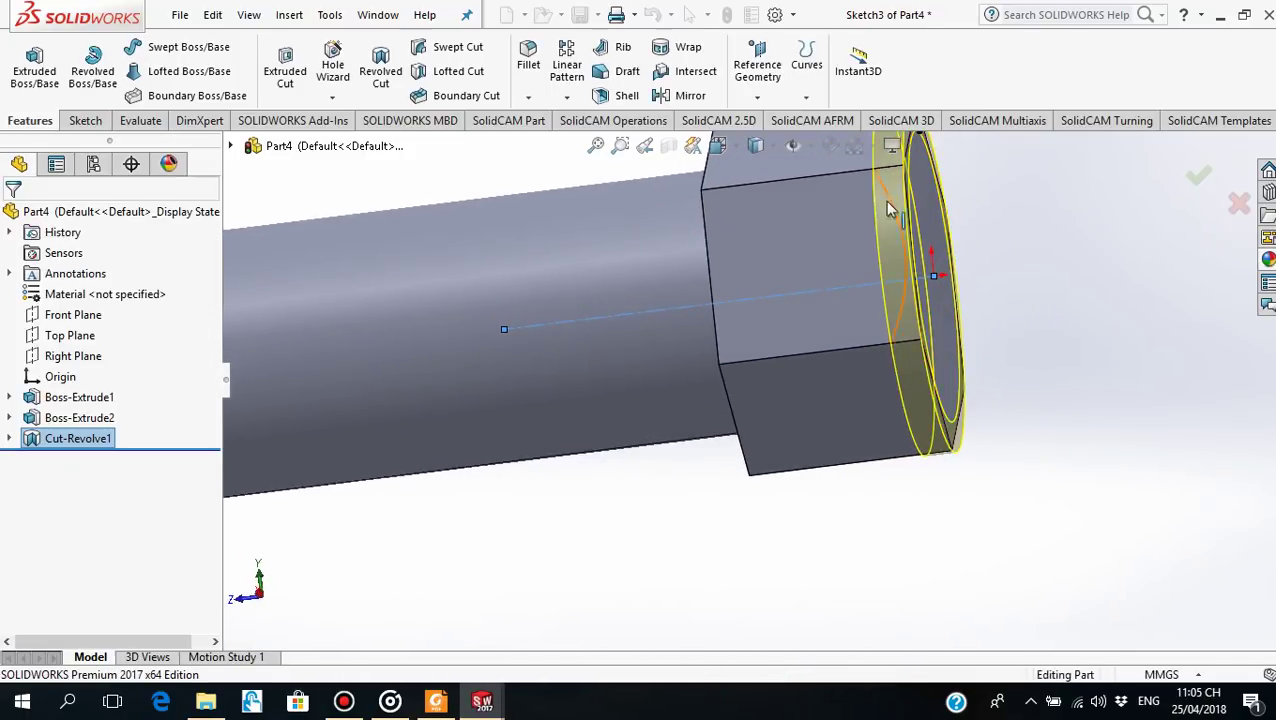
{"action": "mouse_move", "coordinate": [891, 287]}
{"action": "middle_mouse_down"}
{"action": "mouse_move", "coordinate": [777, 330]}
{"action": "mouse_move", "coordinate": [758, 366]}
{"action": "mouse_move", "coordinate": [726, 333]}
{"action": "mouse_move", "coordinate": [629, 342]}
{"action": "mouse_move", "coordinate": [618, 322]}
{"action": "mouse_move", "coordinate": [629, 334]}
{"action": "middle_mouse_up"}
{"action": "scroll", "coordinate": [629, 334], "scroll_direction": "down", "scroll_amount": 3}
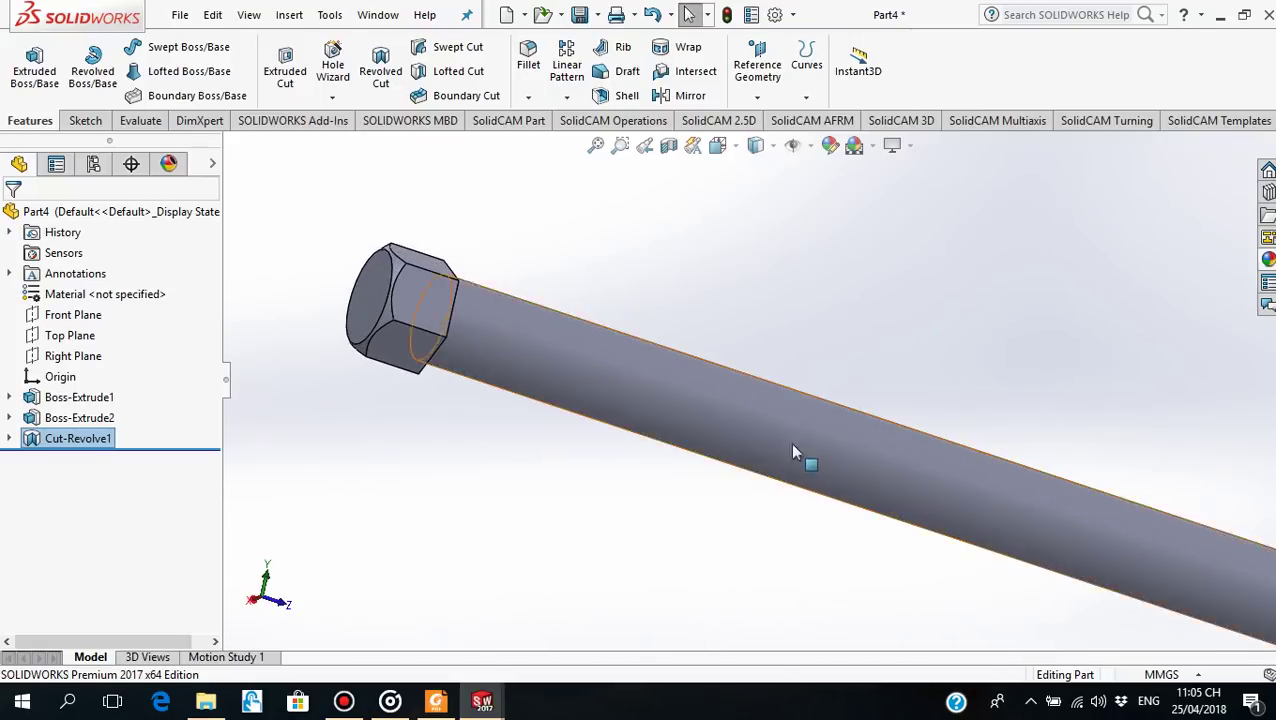
{"action": "scroll", "coordinate": [797, 450], "scroll_direction": "up", "scroll_amount": 3}
{"action": "left_click", "coordinate": [438, 704]}
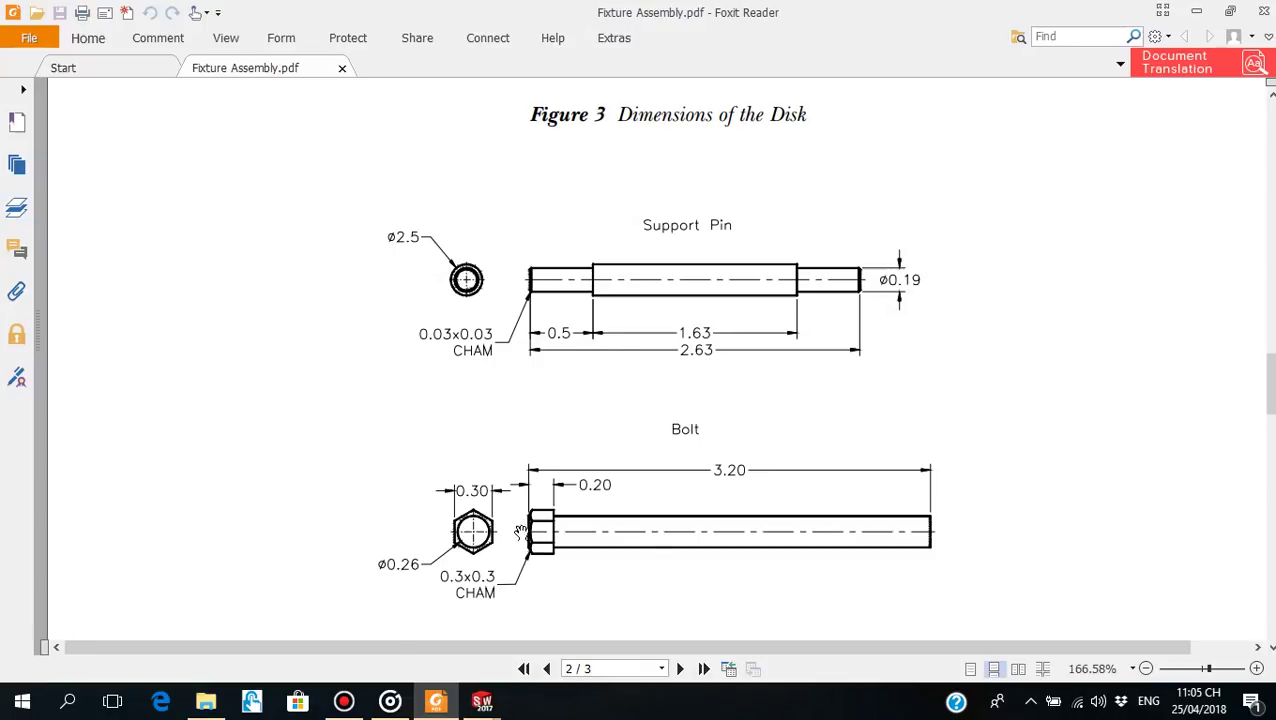
{"action": "left_click", "coordinate": [482, 701]}
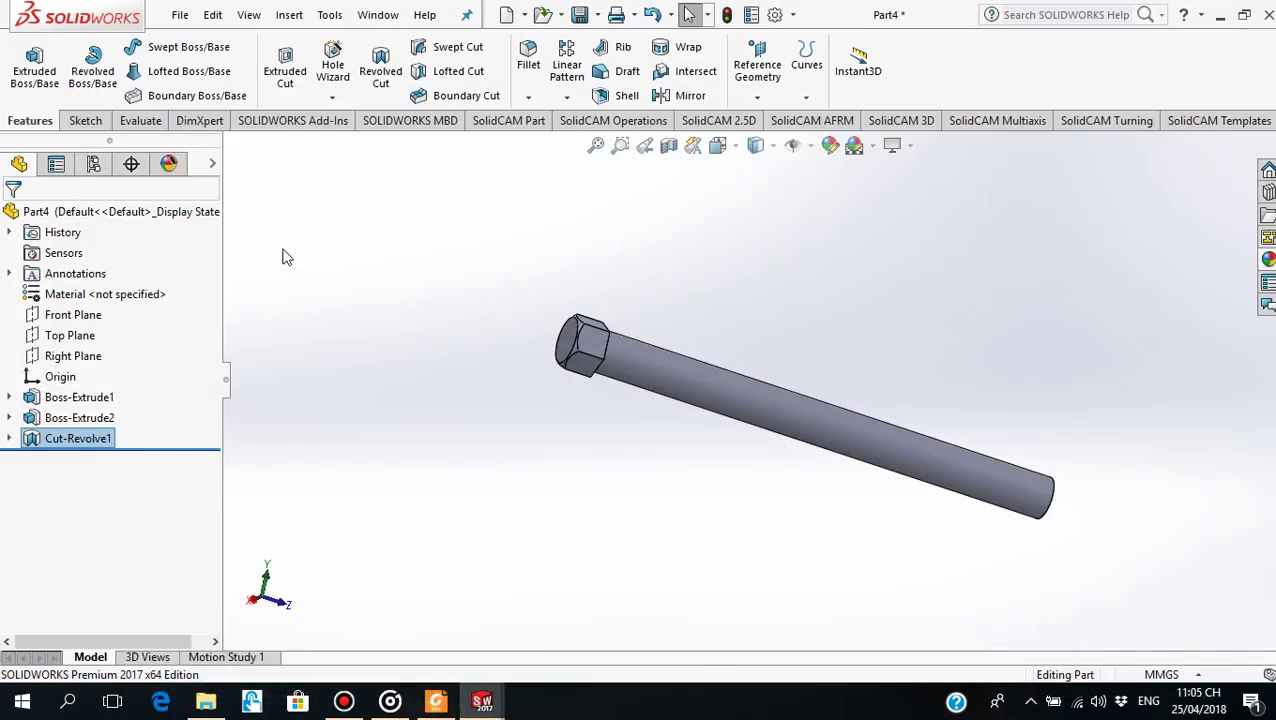
Save the bolt as Part4 and create a new part document
{"action": "left_click", "coordinate": [579, 14]}
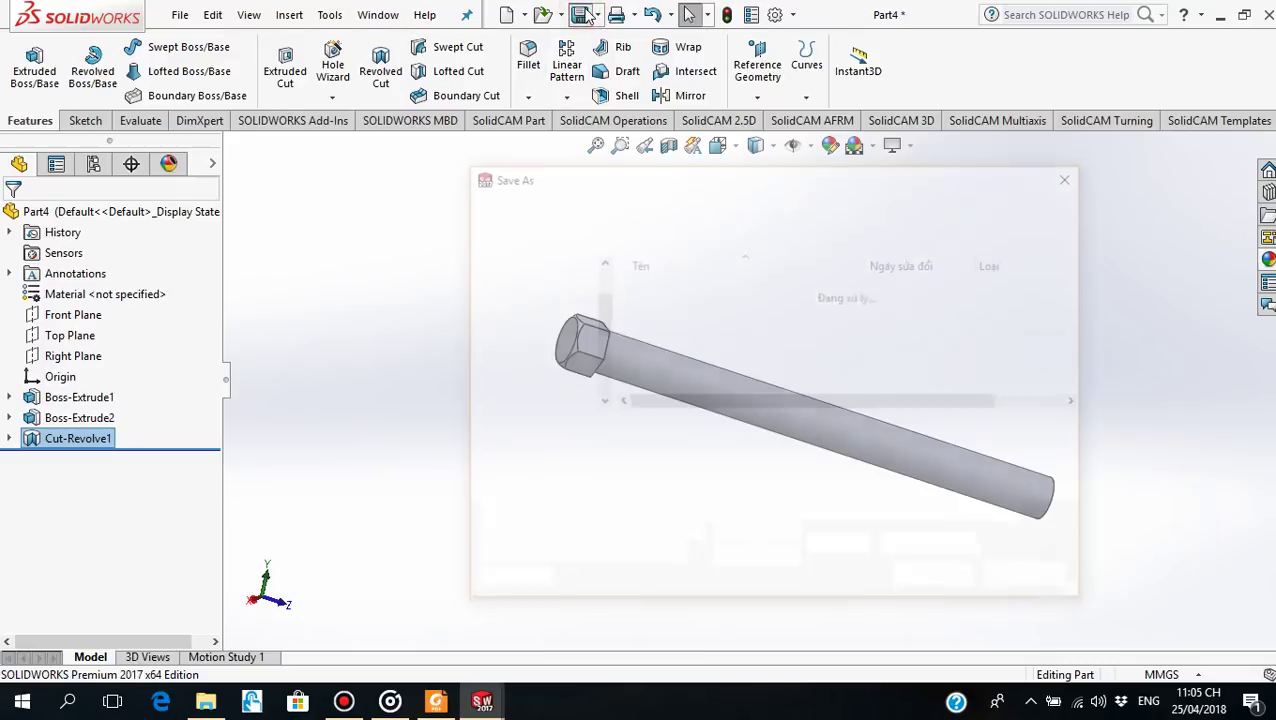
{"action": "left_click", "coordinate": [930, 581]}
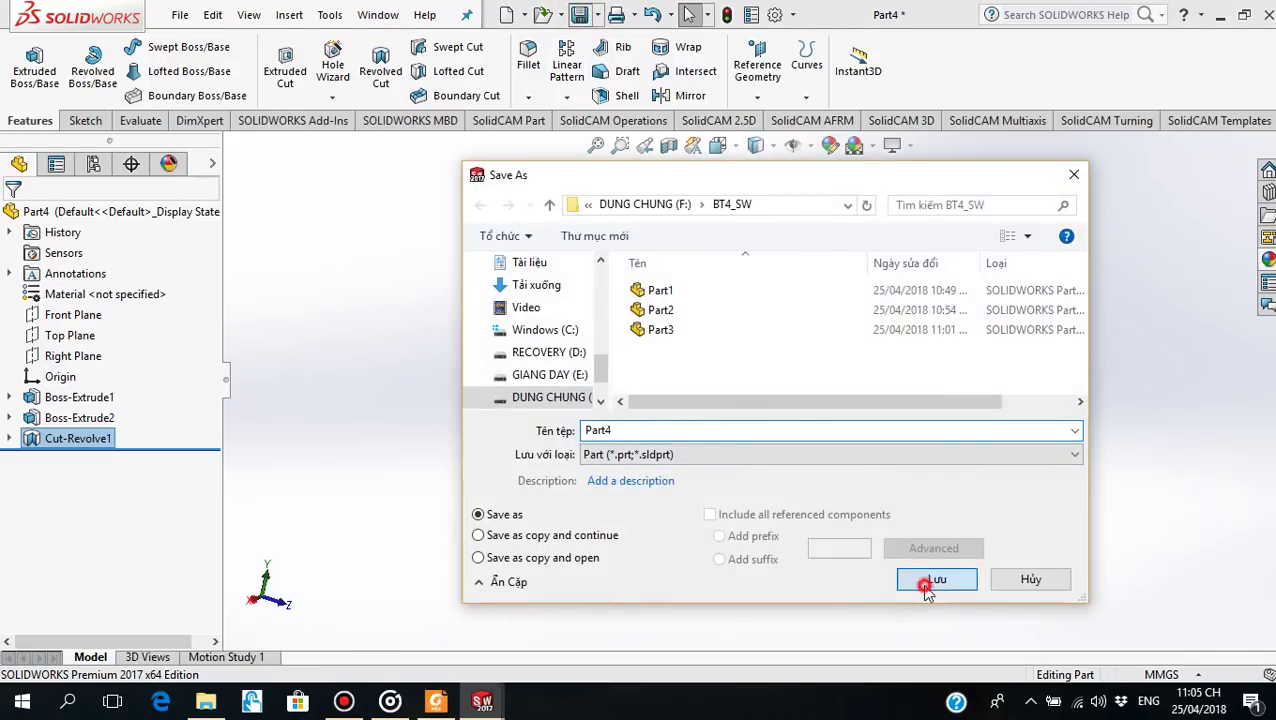
{"action": "left_click", "coordinate": [505, 14]}
{"action": "left_click", "coordinate": [810, 524]}
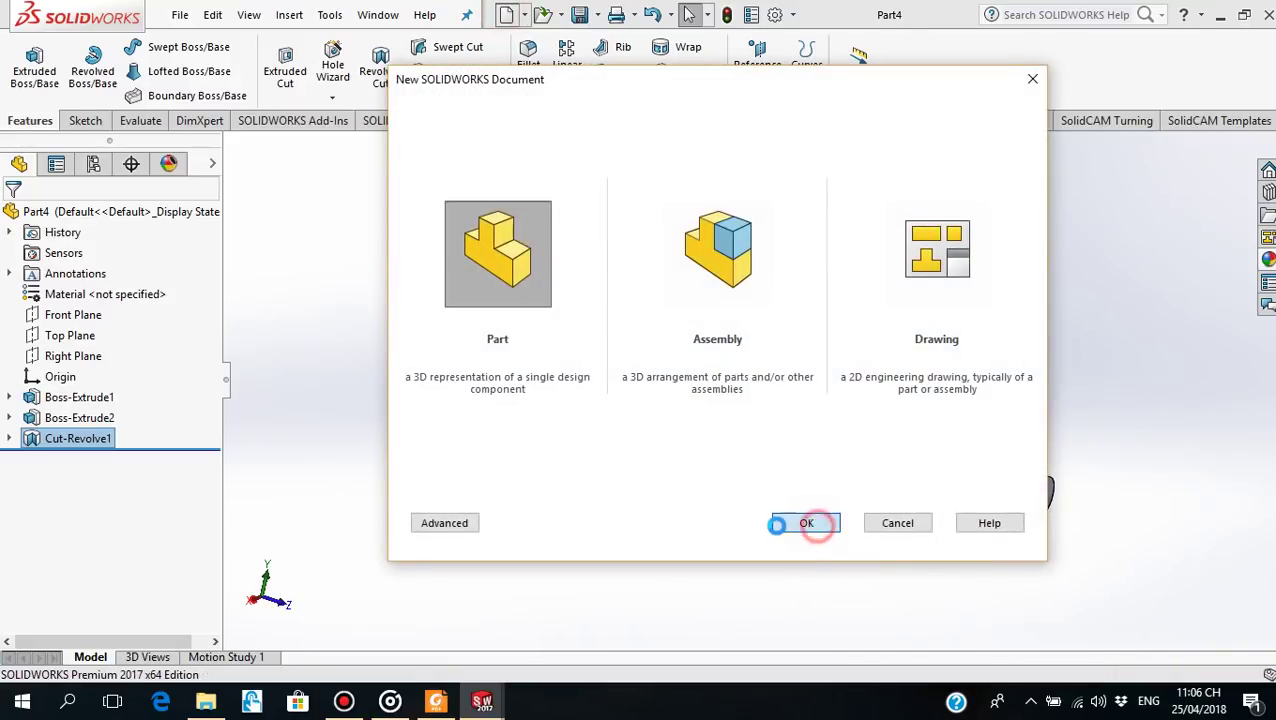
Start a sketch on Part5's Front Plane viewed straight on, then bring up the drawing PDF
{"action": "left_click", "coordinate": [73, 314]}
{"action": "left_click", "coordinate": [150, 287]}
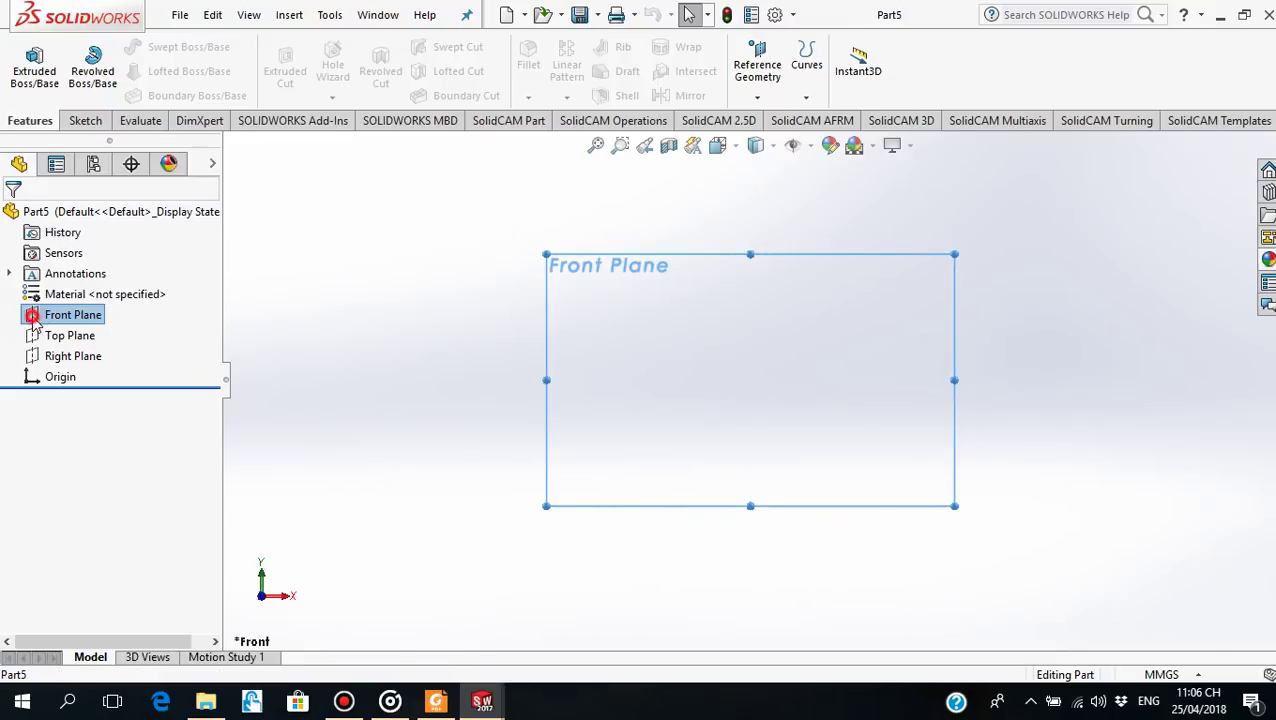
{"action": "left_click", "coordinate": [44, 287]}
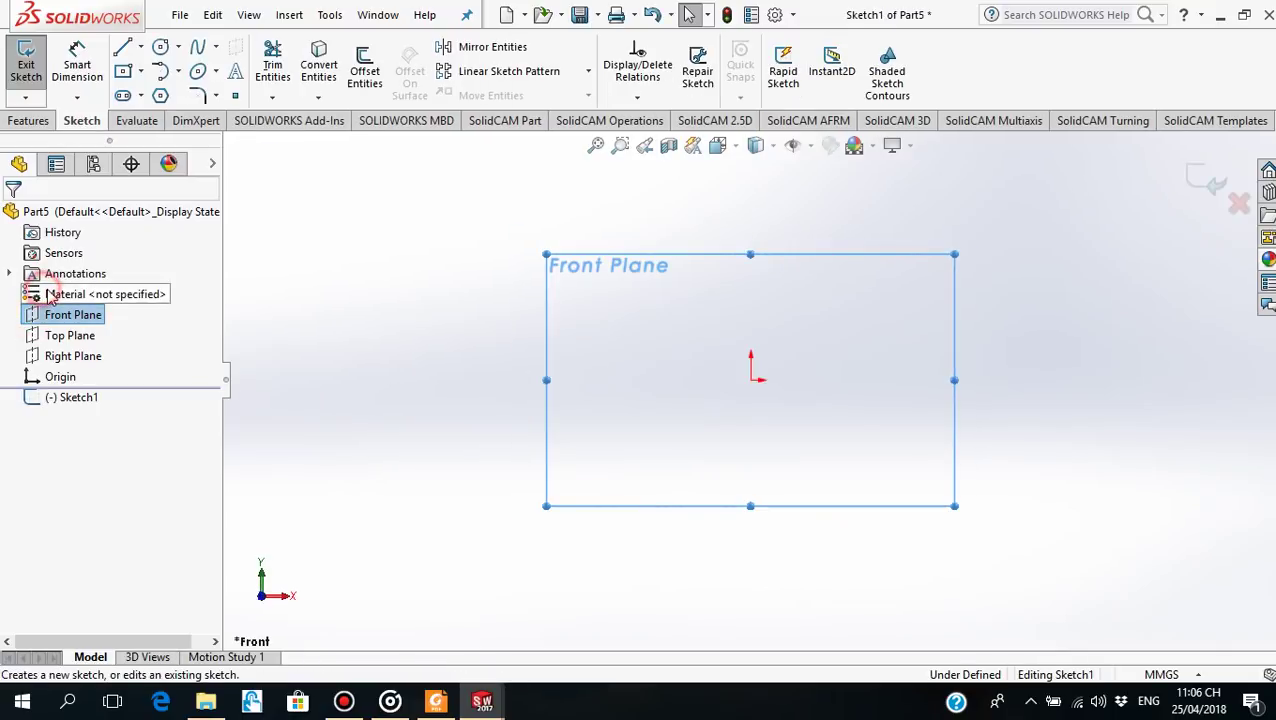
{"action": "left_click", "coordinate": [436, 701]}
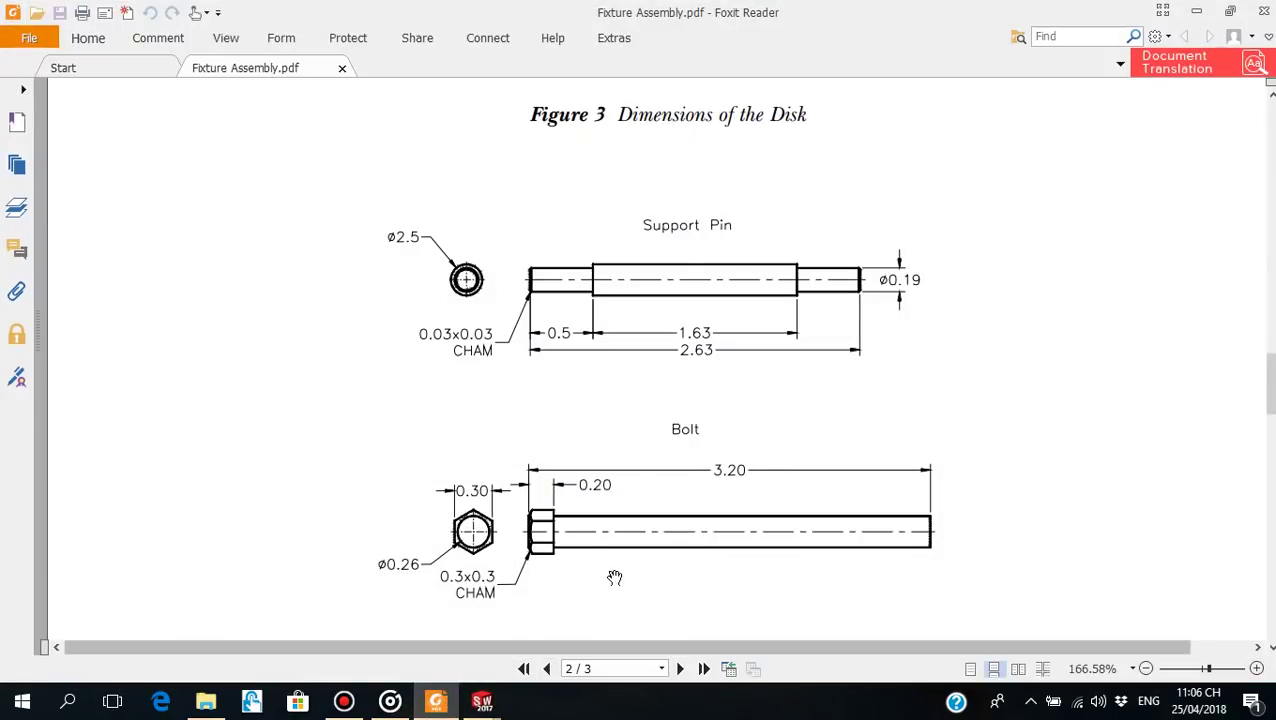
Scroll to page 3 to read the Spacer's Ø1.25, Ø1 and 1.375 dimensions
{"action": "scroll", "coordinate": [612, 575], "scroll_direction": "down", "scroll_amount": 5}
{"action": "scroll", "coordinate": [612, 575], "scroll_direction": "down", "scroll_amount": 3}
{"action": "scroll", "coordinate": [612, 575], "scroll_direction": "down", "scroll_amount": 5}
{"action": "scroll", "coordinate": [617, 572], "scroll_direction": "down", "scroll_amount": 3}
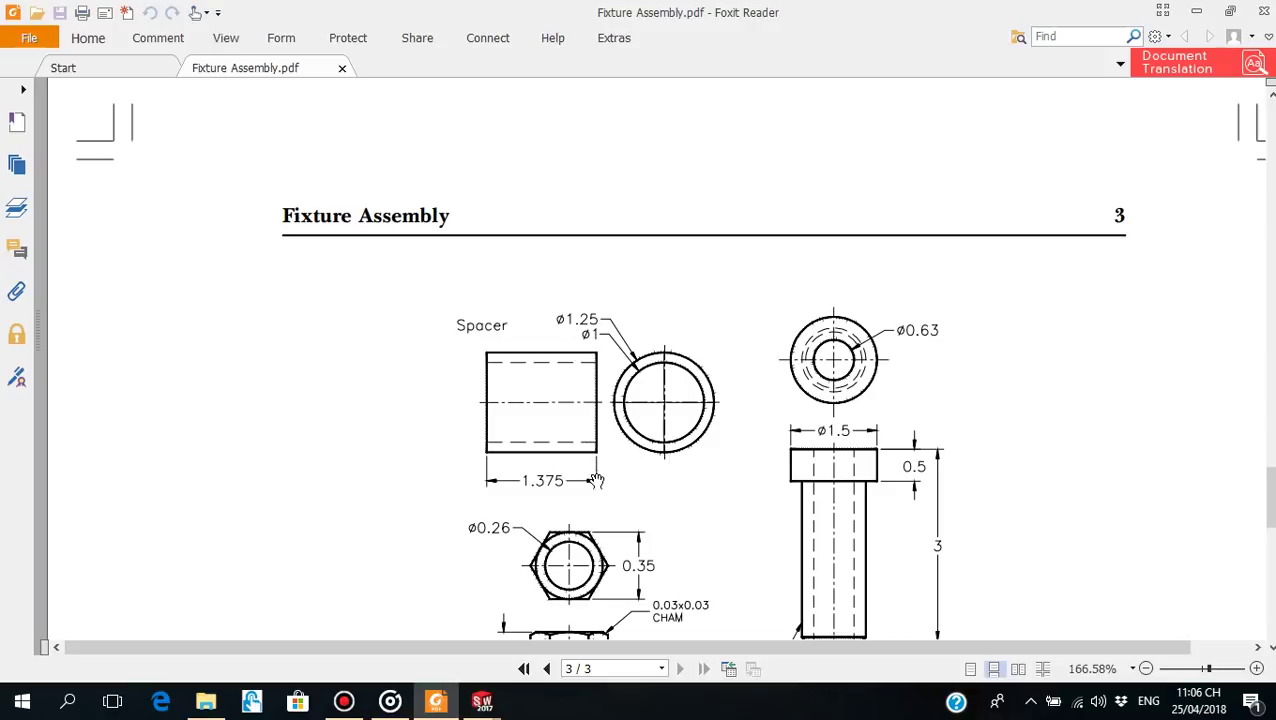
Draw two concentric circles centred on the origin
{"action": "left_click", "coordinate": [482, 701]}
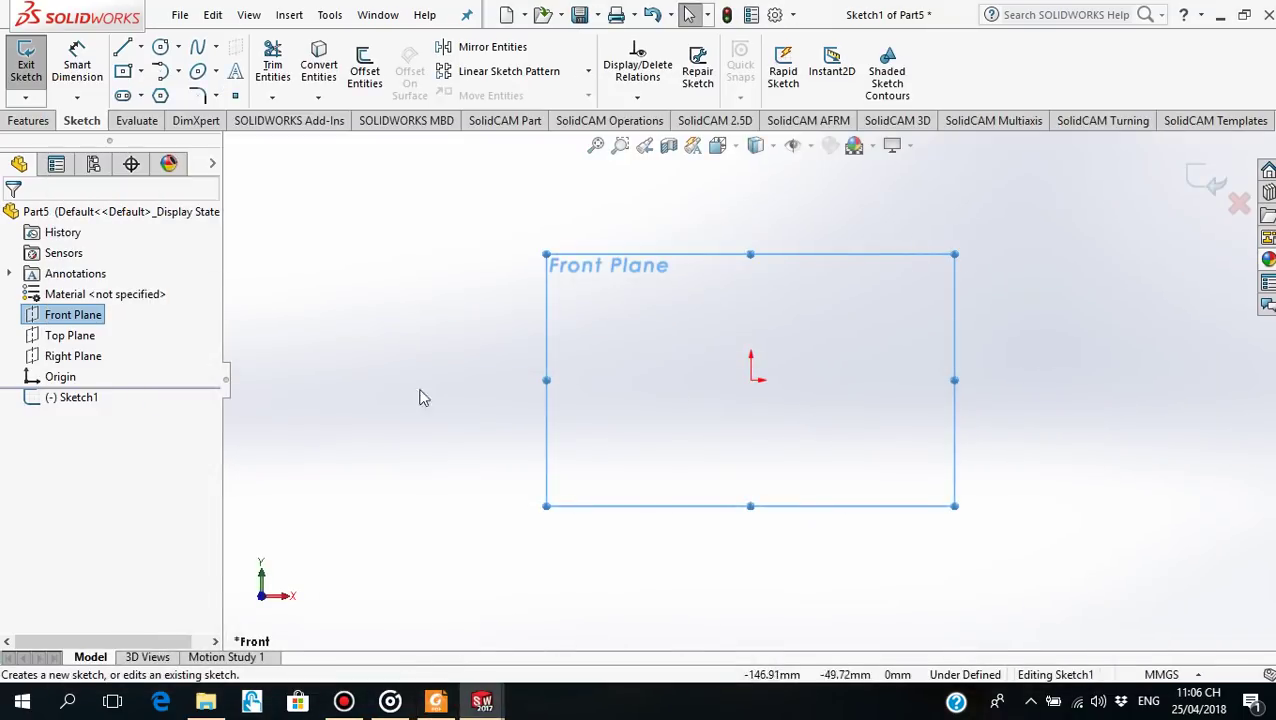
{"action": "left_click", "coordinate": [160, 47]}
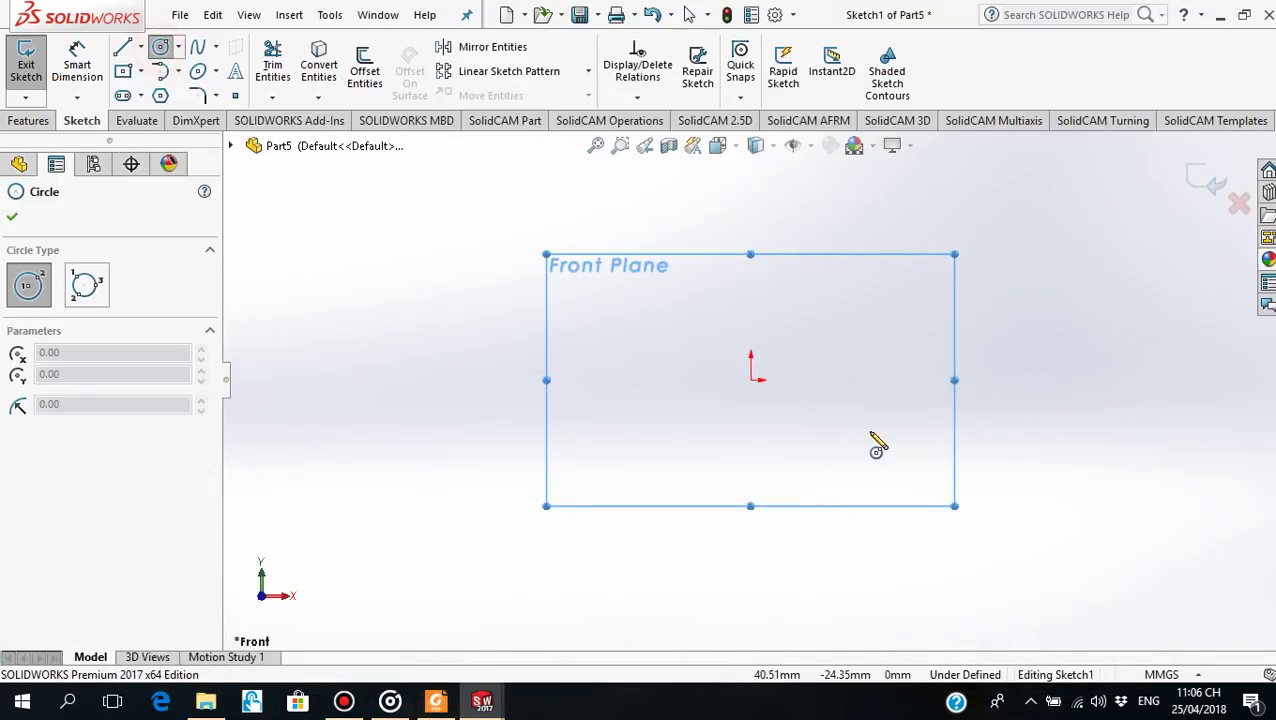
{"action": "left_click", "coordinate": [751, 378]}
{"action": "left_click", "coordinate": [800, 340]}
{"action": "left_click", "coordinate": [751, 379]}
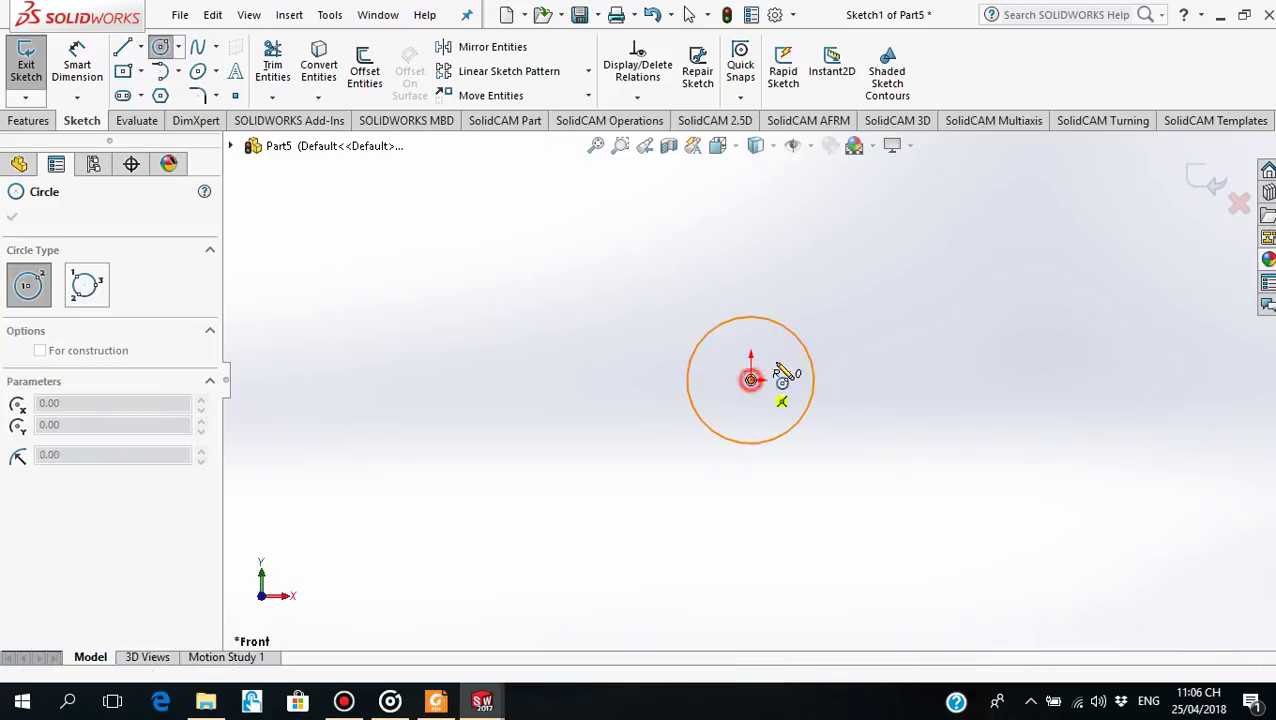
{"action": "left_click", "coordinate": [836, 335]}
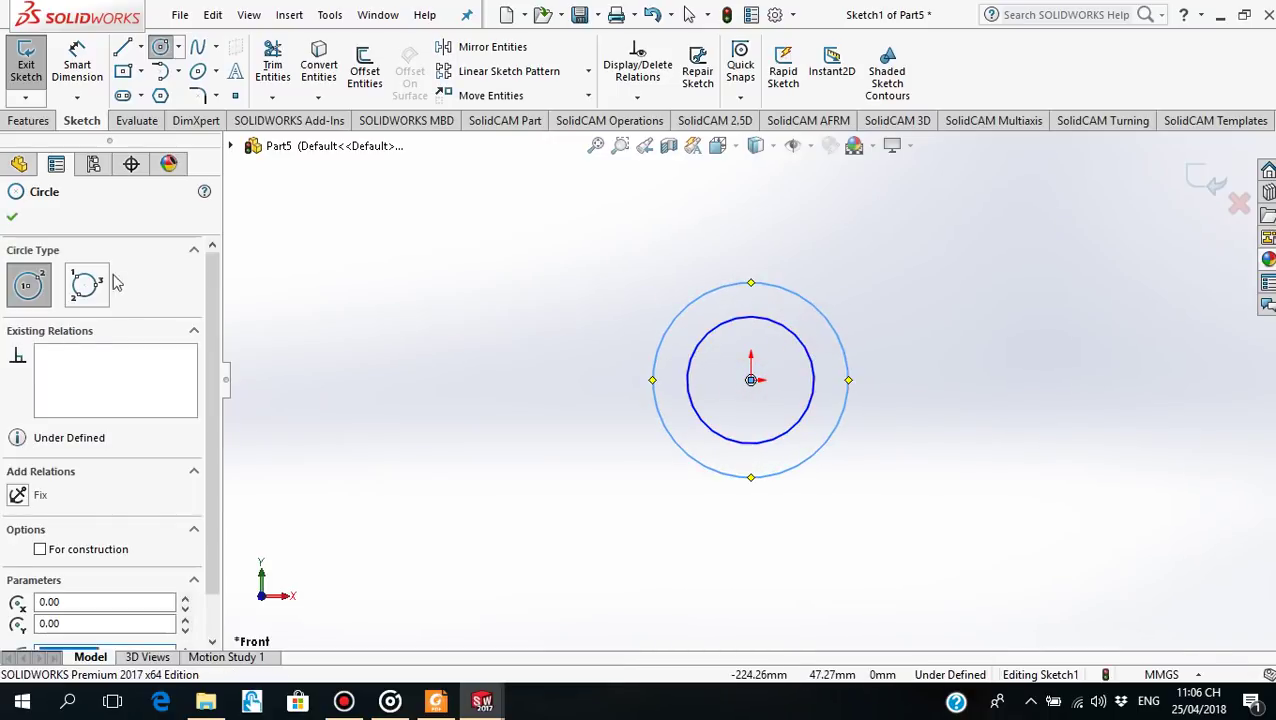
{"action": "left_click", "coordinate": [14, 218]}
Dimension the outer circle to Ø1.25 and the inner circle to Ø1
{"action": "left_click", "coordinate": [77, 65]}
{"action": "left_click", "coordinate": [720, 290]}
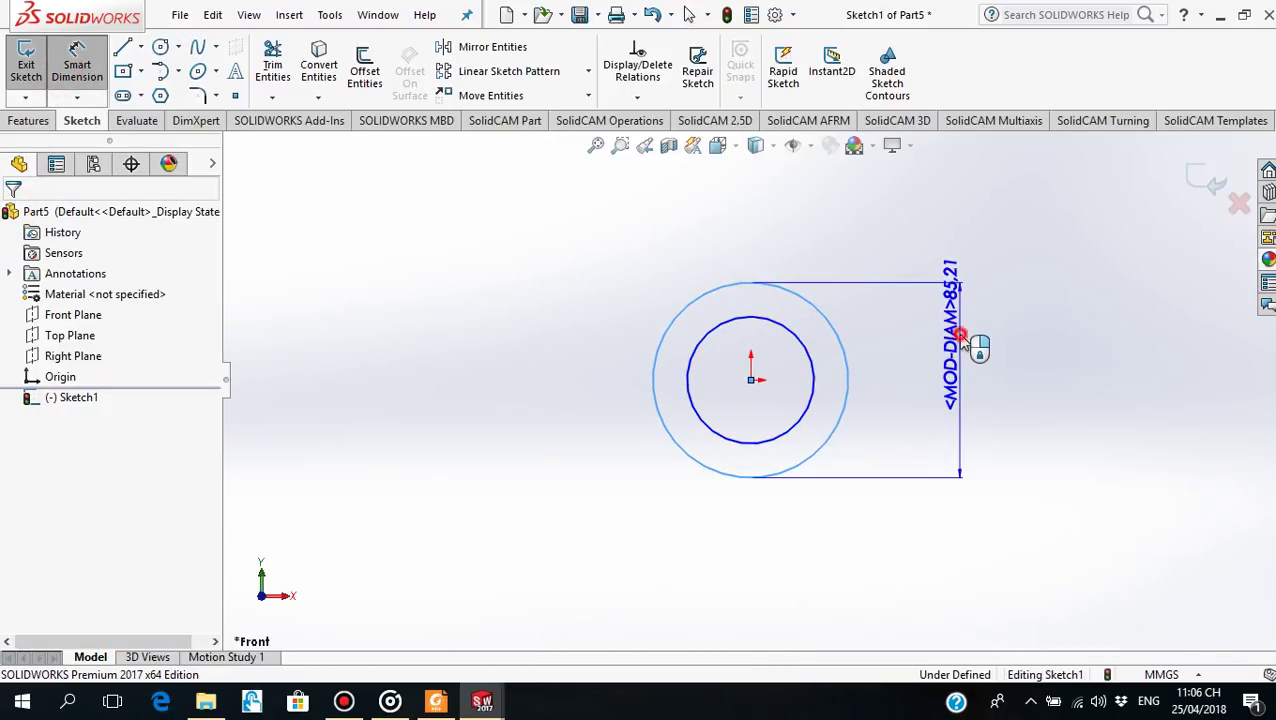
{"action": "left_click", "coordinate": [960, 336]}
{"action": "type", "text": "1"}
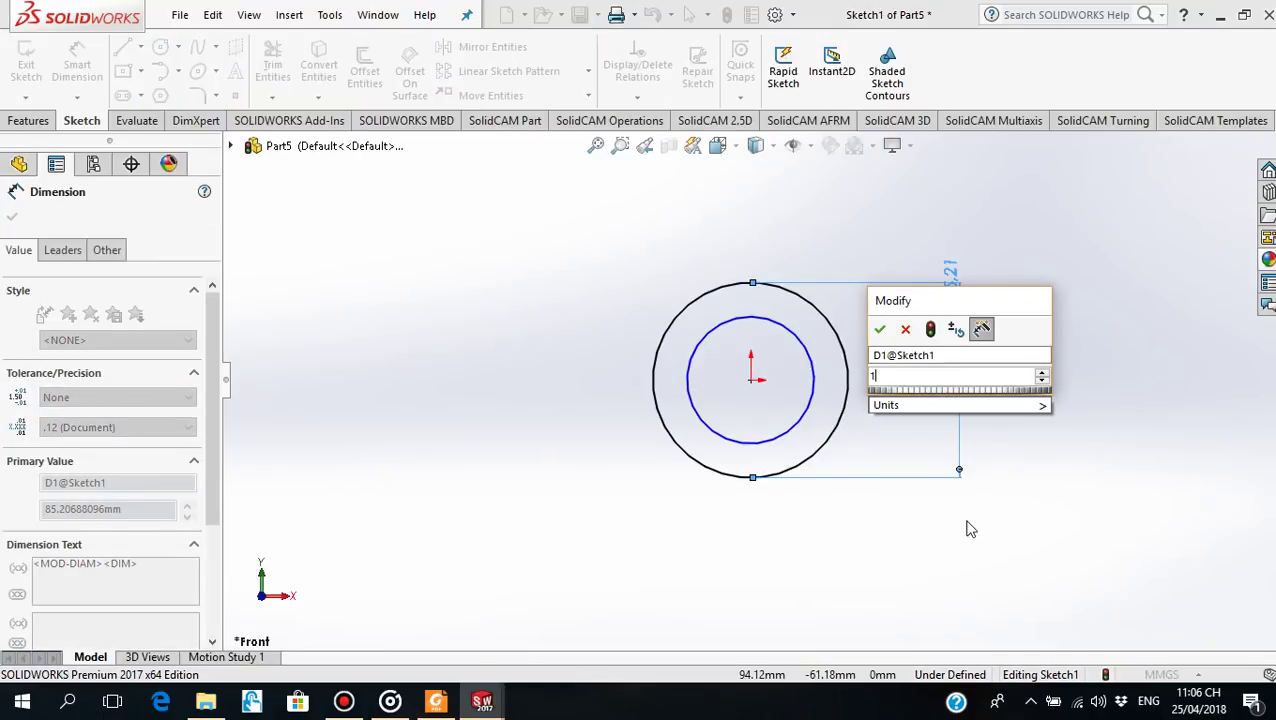
{"action": "type", "text": ".25"}
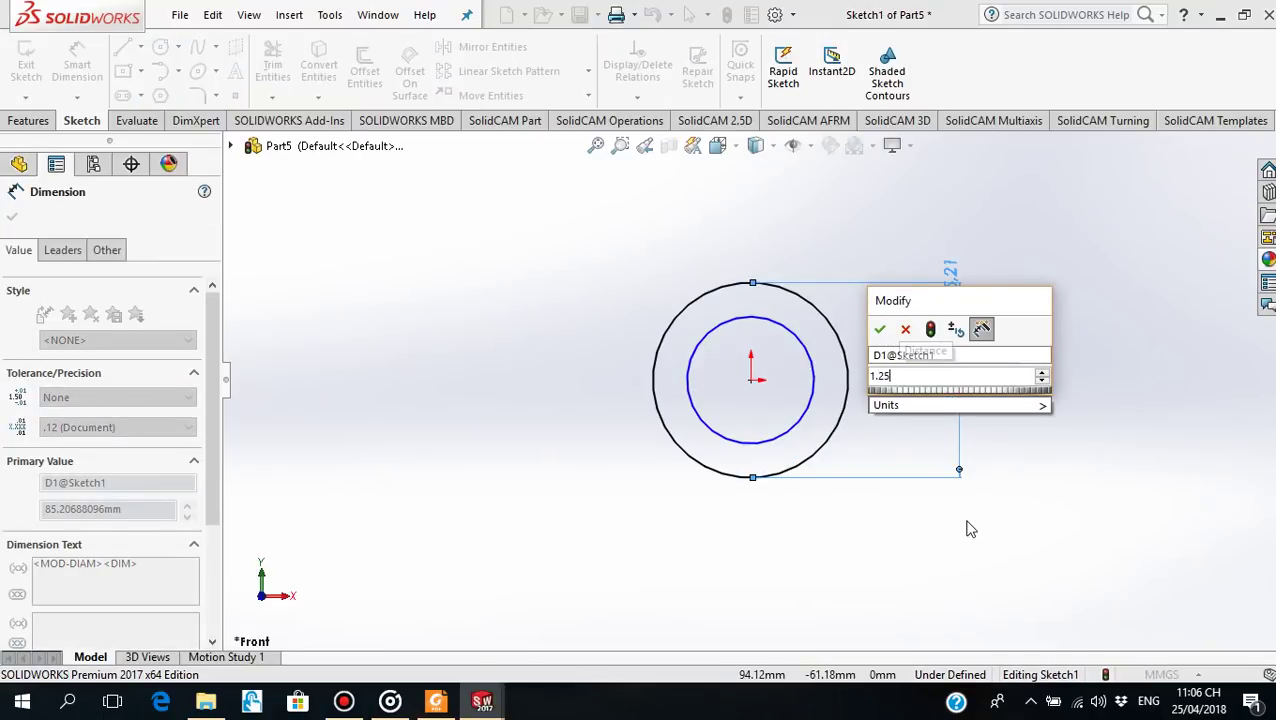
{"action": "key", "text": "Return"}
{"action": "left_click", "coordinate": [810, 383]}
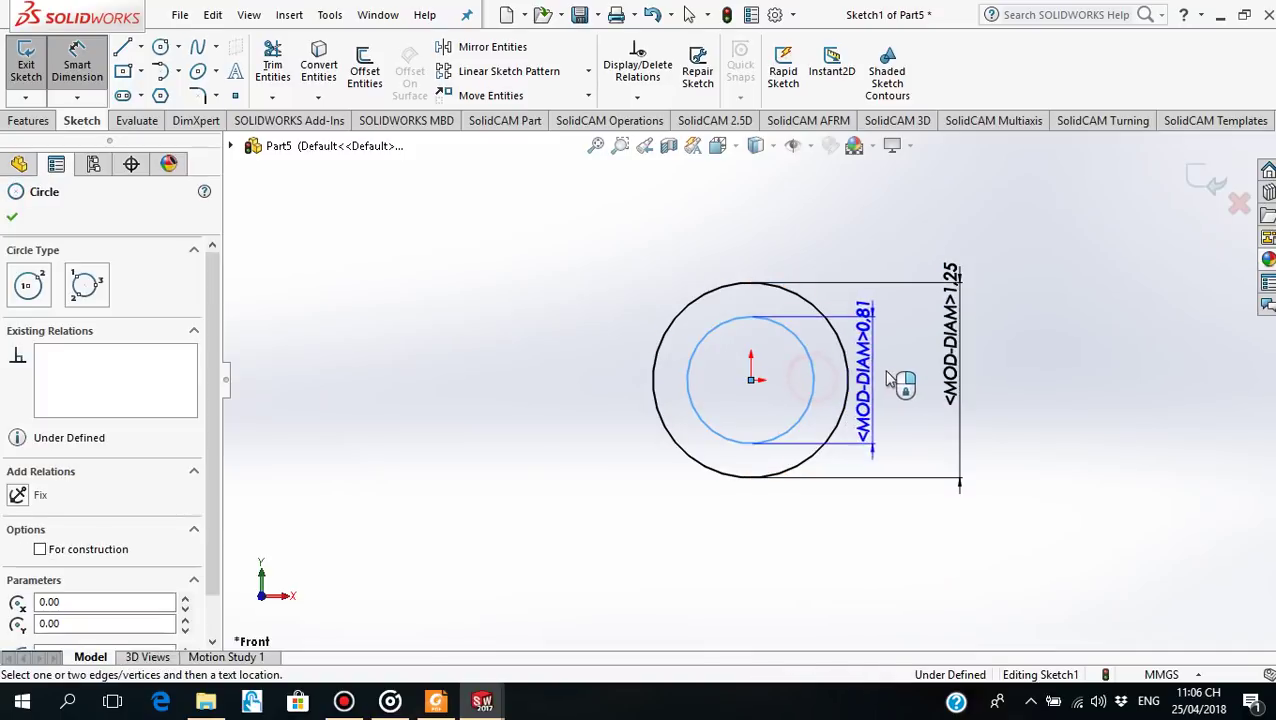
{"action": "left_click", "coordinate": [892, 415]}
{"action": "type", "text": "1"}
{"action": "key", "text": "Return"}
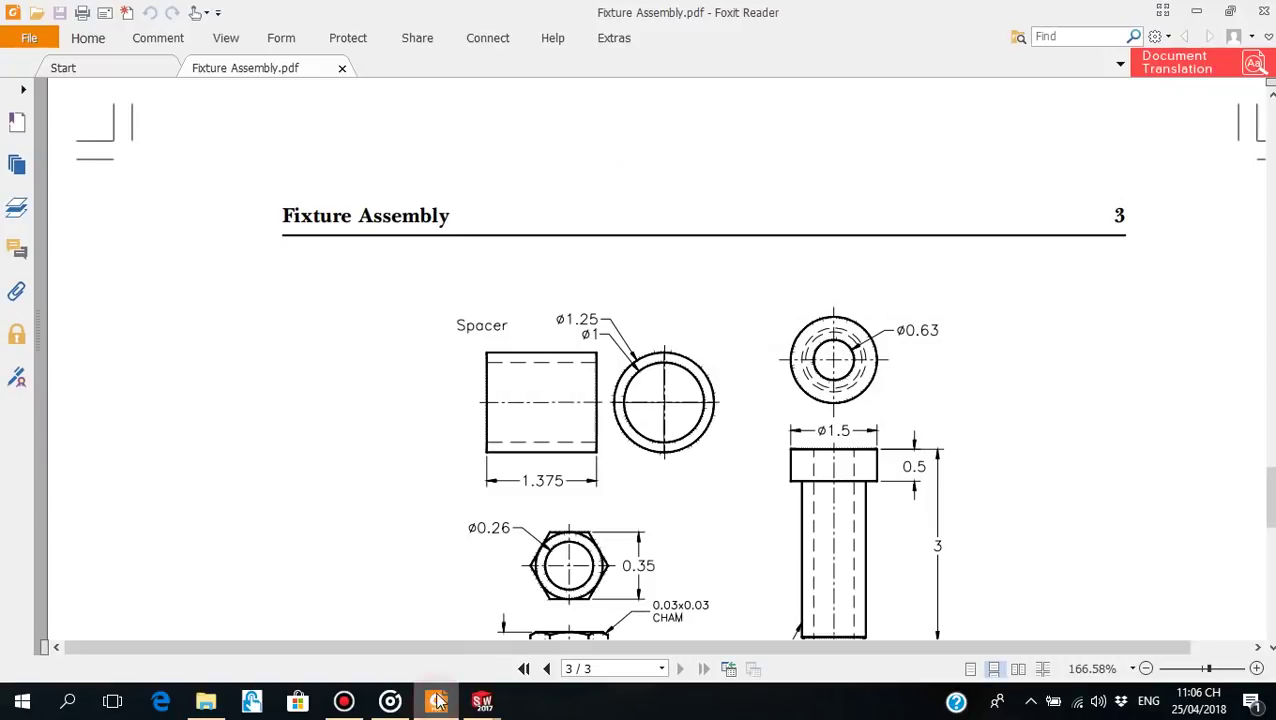
{"action": "left_click", "coordinate": [435, 701]}
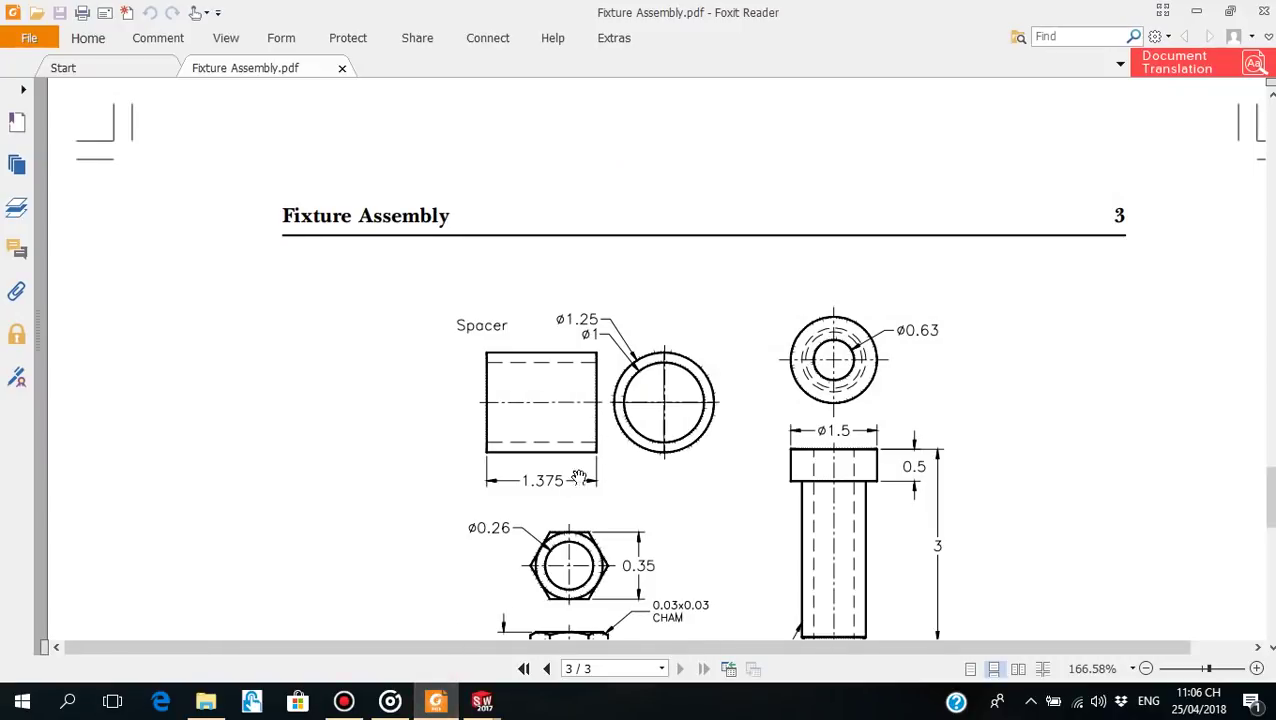
{"action": "left_click", "coordinate": [437, 701]}
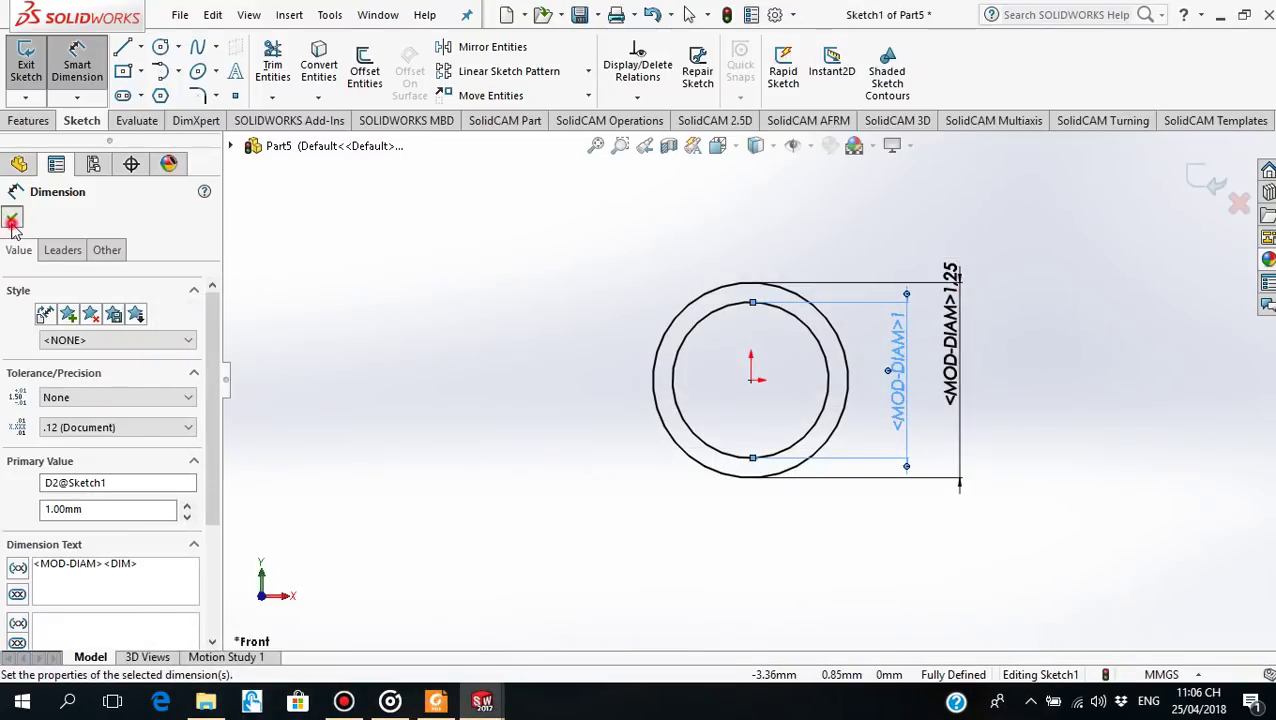
{"action": "left_click", "coordinate": [11, 220]}
Extrude the two-circle ring sketch 1.375 deep into a hollow tube, creating Boss-Extrude1
{"action": "left_click", "coordinate": [28, 120]}
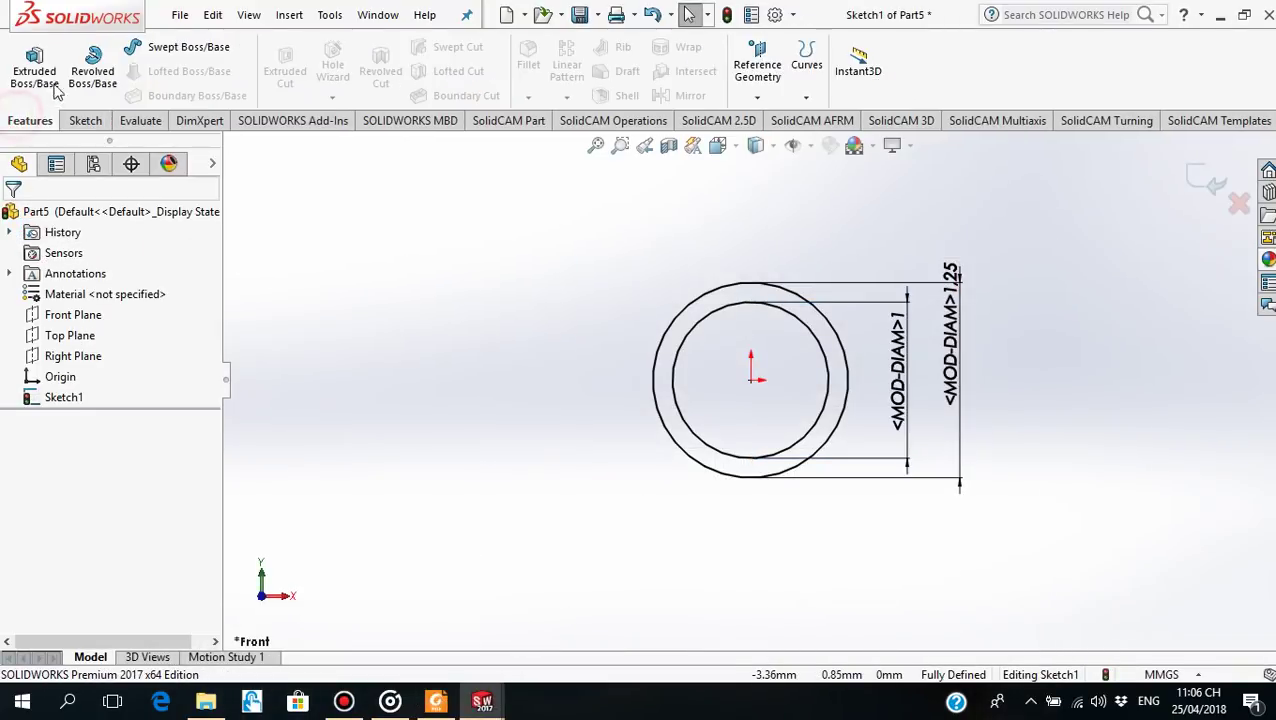
{"action": "left_click", "coordinate": [40, 72]}
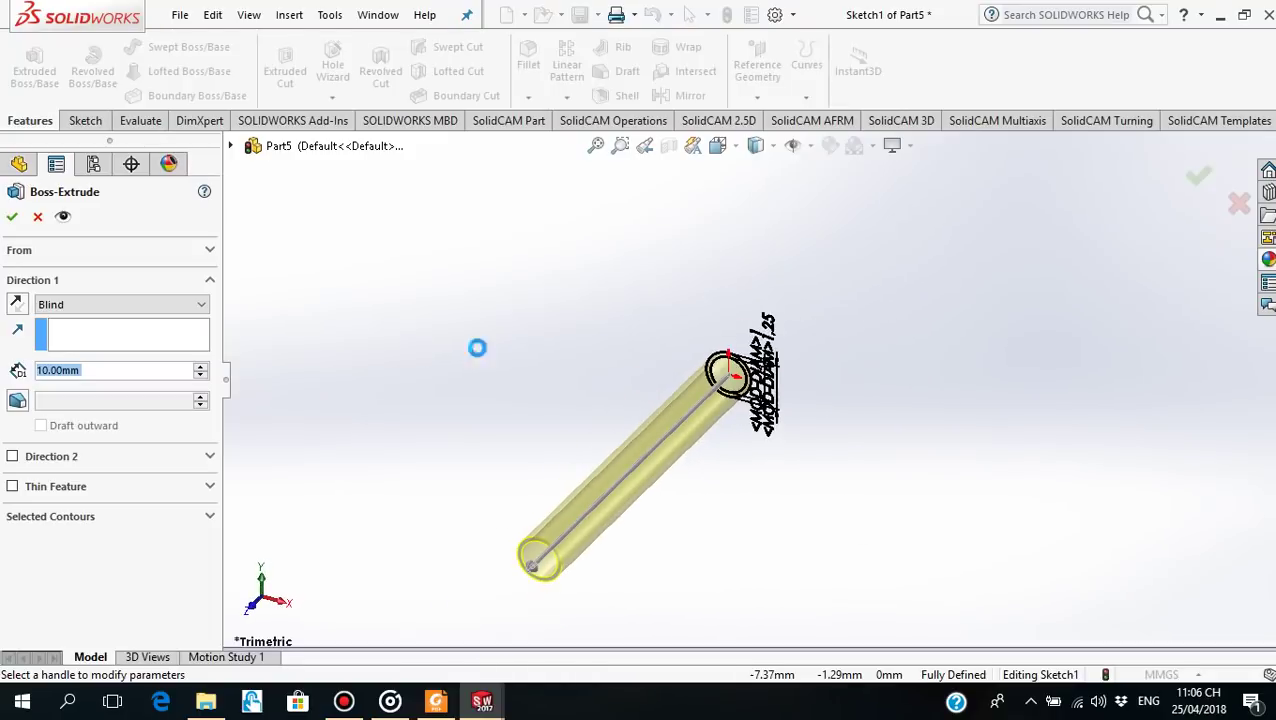
{"action": "type", "text": "1"}
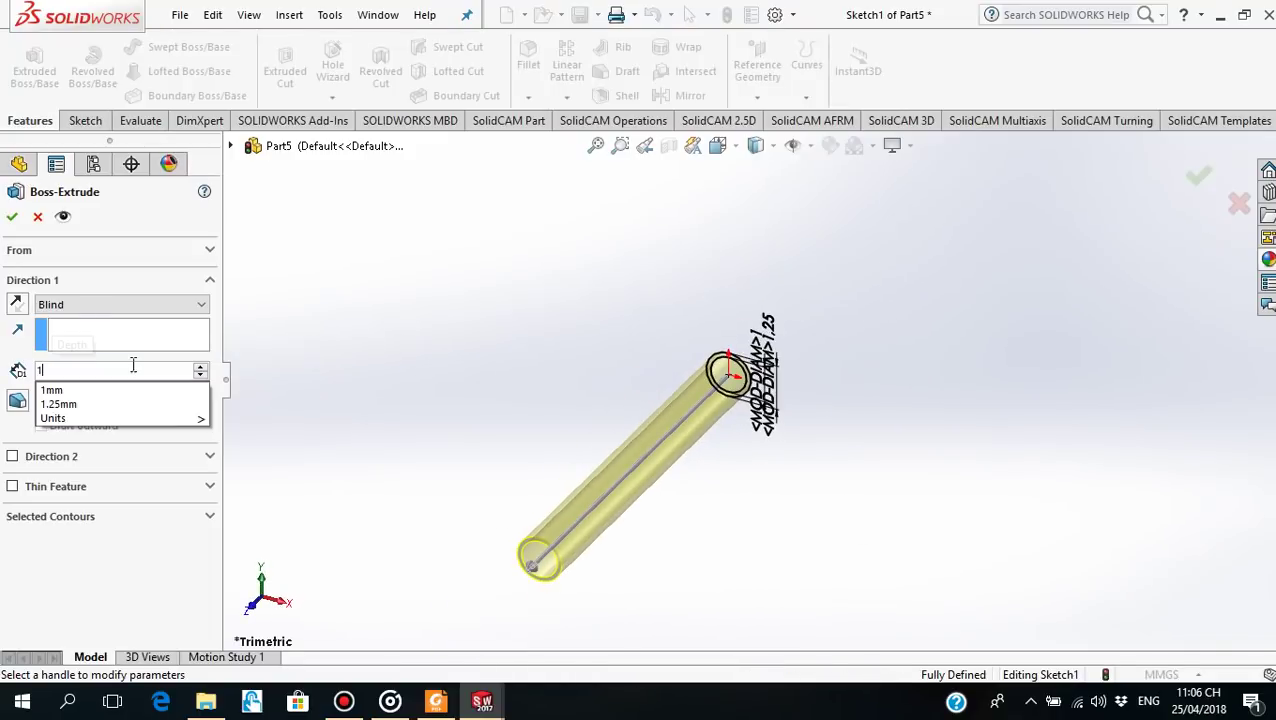
{"action": "type", "text": ".375"}
{"action": "key", "text": "Return"}
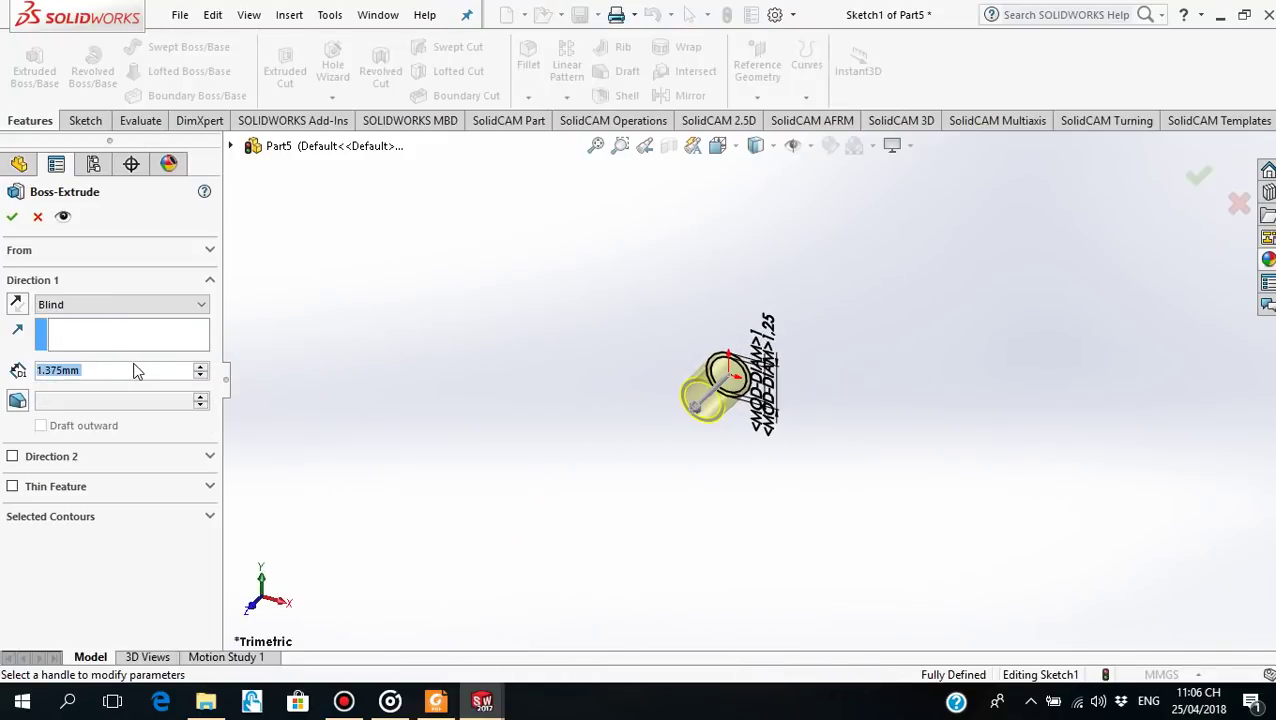
{"action": "middle_click_drag", "start_coordinate": [650, 453], "coordinate": [637, 303]}
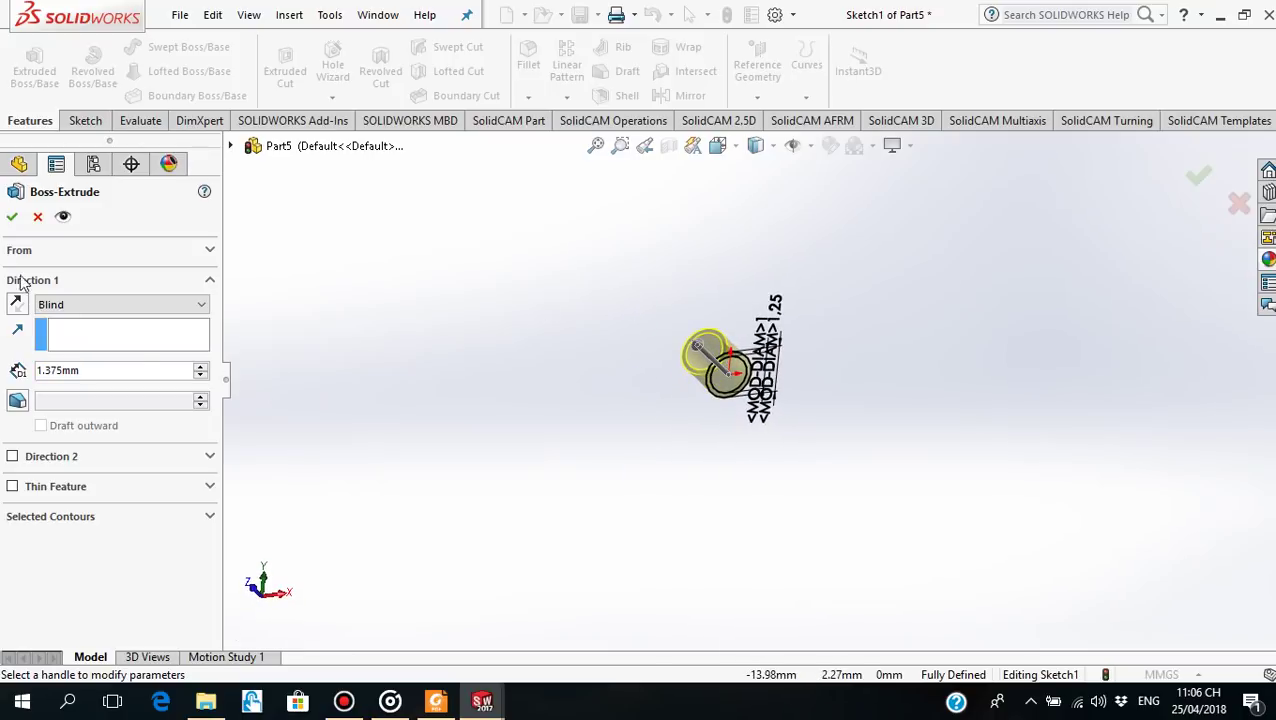
{"action": "left_click", "coordinate": [12, 217]}
Orbit the tube to view it end-on and glance at the drawing PDF
{"action": "mouse_move", "coordinate": [578, 412]}
{"action": "middle_mouse_down"}
{"action": "mouse_move", "coordinate": [627, 461]}
{"action": "mouse_move", "coordinate": [590, 437]}
{"action": "middle_mouse_up"}
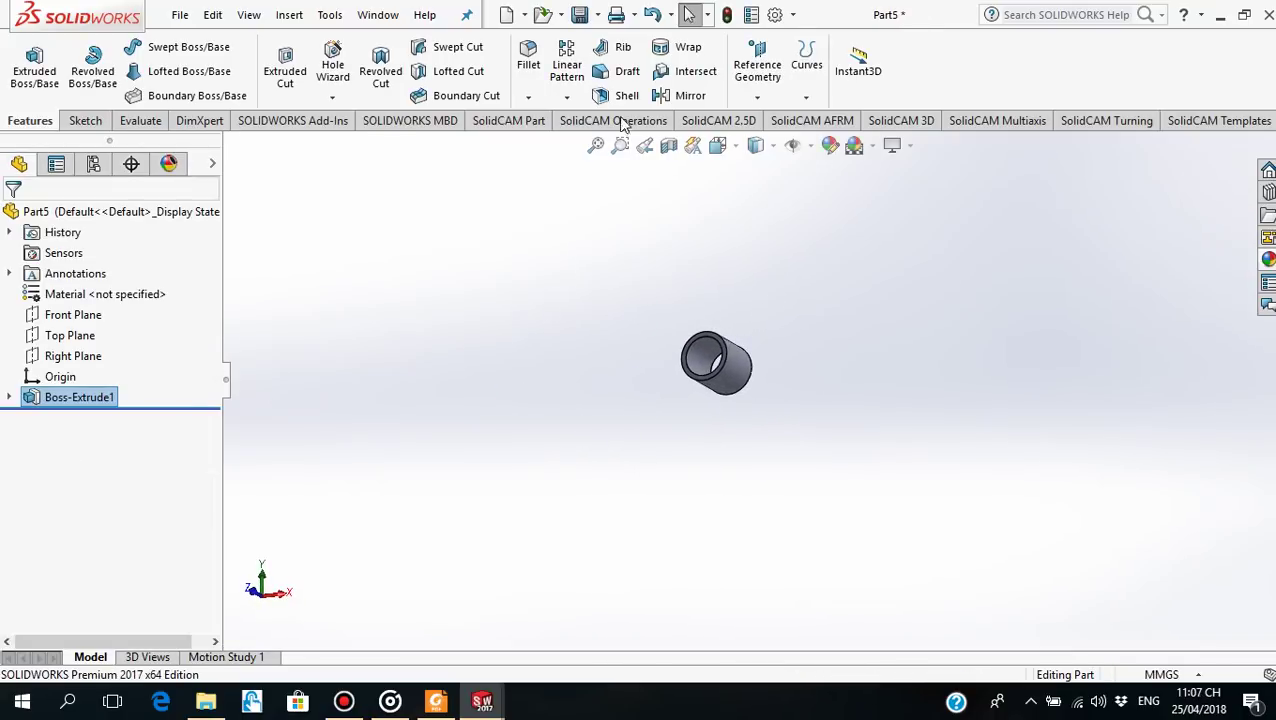
{"action": "left_click", "coordinate": [437, 701]}
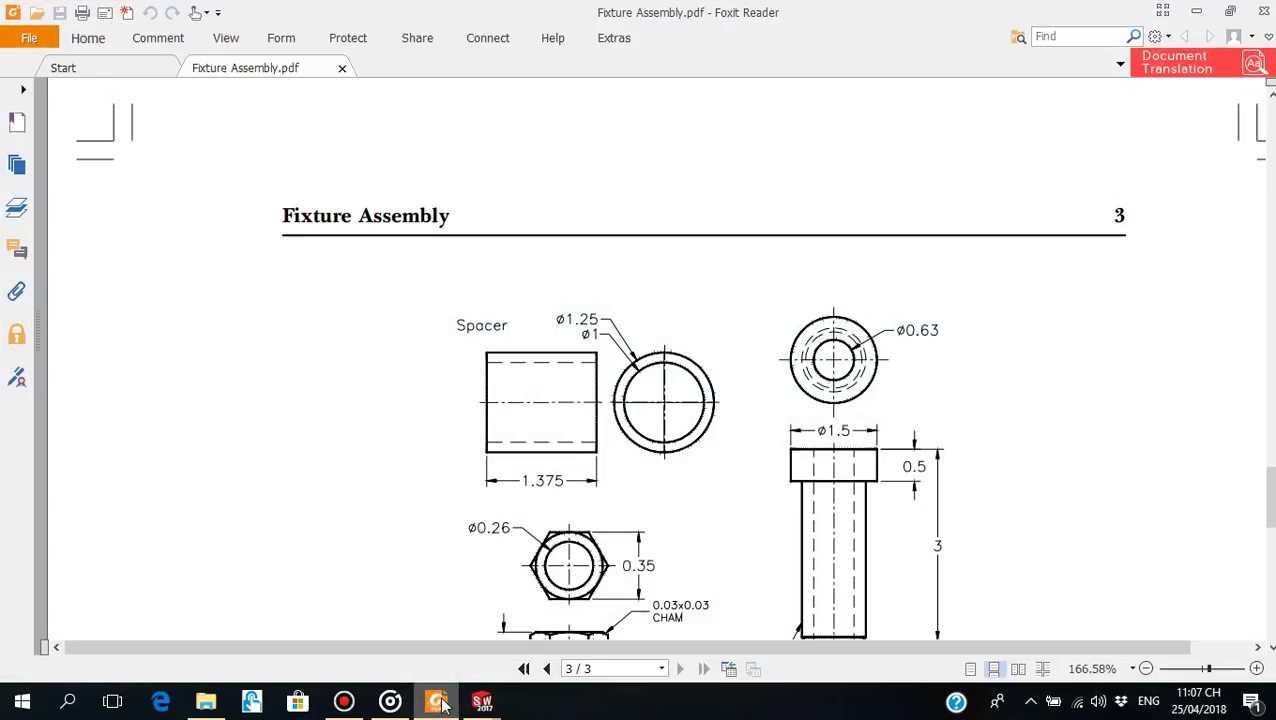
{"action": "left_click", "coordinate": [443, 703]}
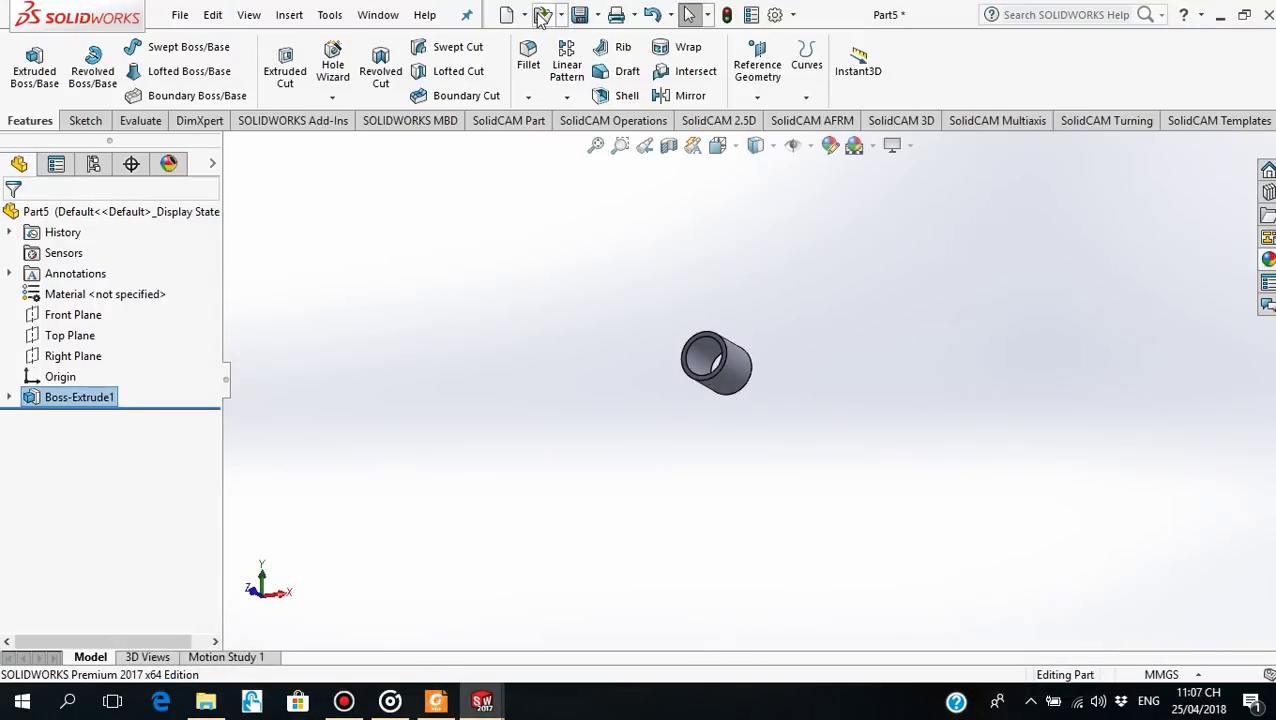
Save the tube as Part5 and create a new empty part
{"action": "left_click", "coordinate": [579, 14]}
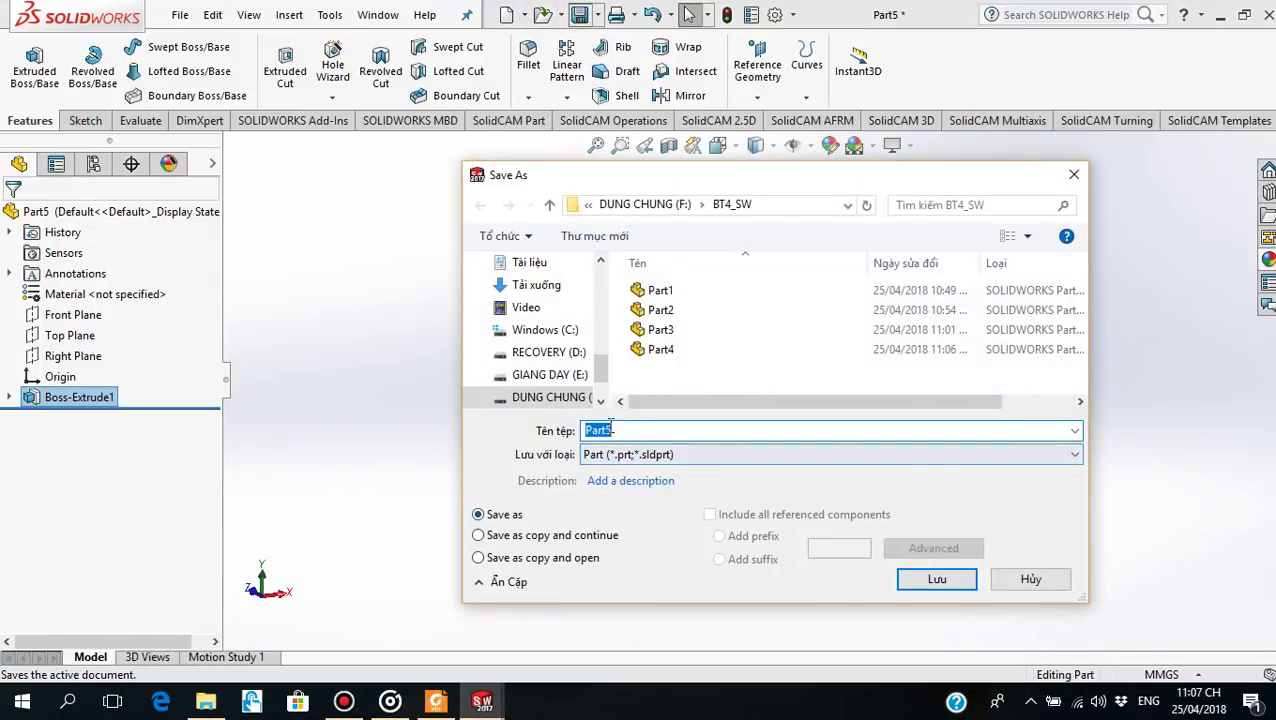
{"action": "left_click", "coordinate": [912, 580]}
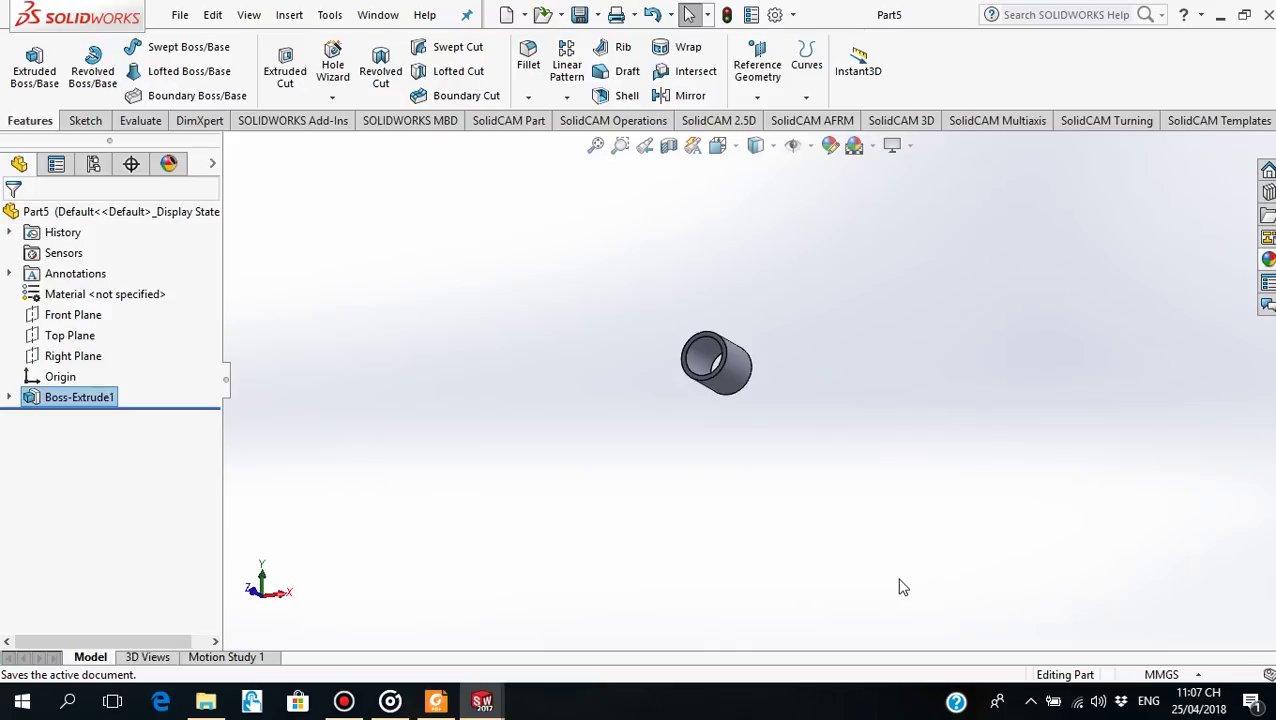
{"action": "left_click", "coordinate": [506, 14]}
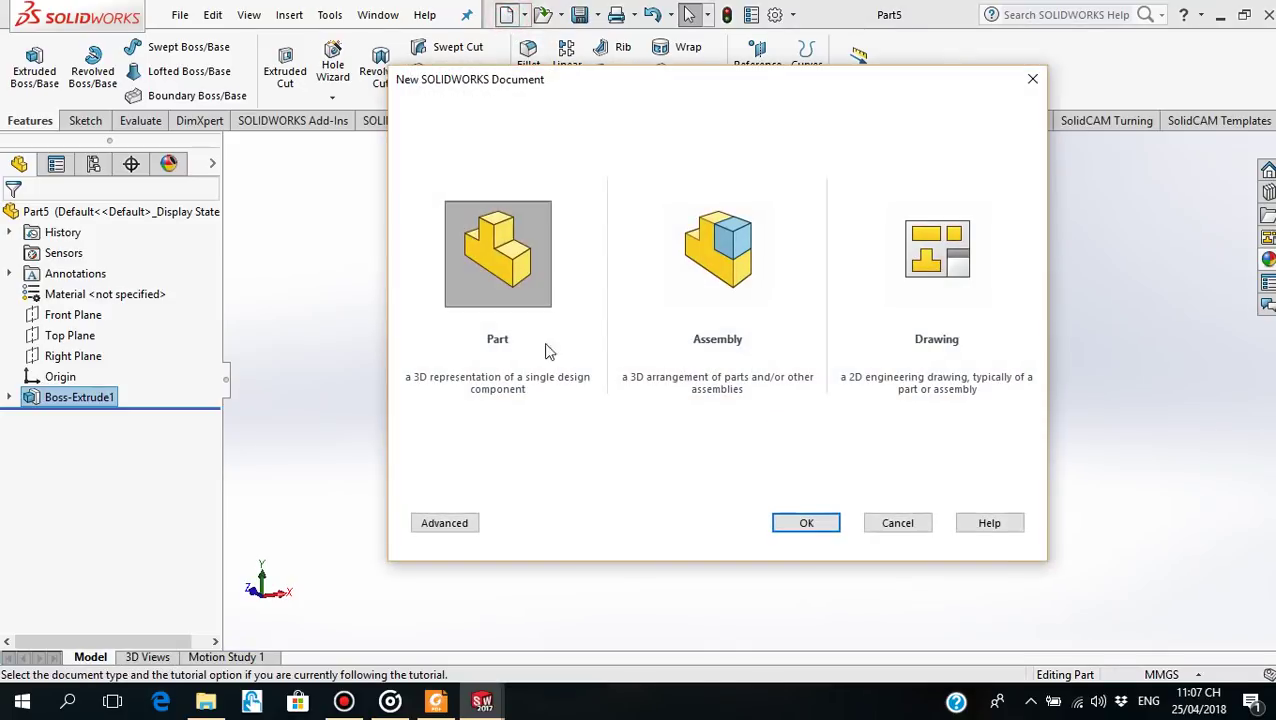
{"action": "left_click", "coordinate": [806, 524]}
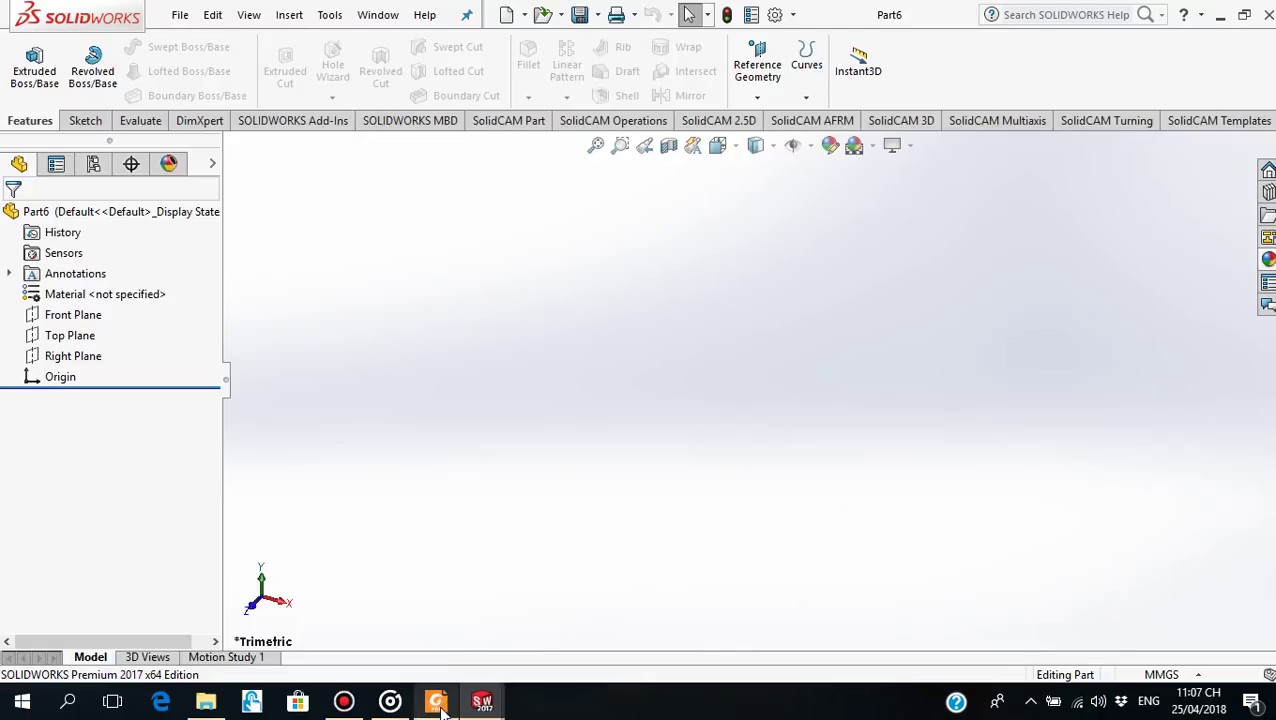
Start a sketch on Part6's Front Plane, viewed face-on, then switch to the PDF
{"action": "left_click", "coordinate": [54, 315]}
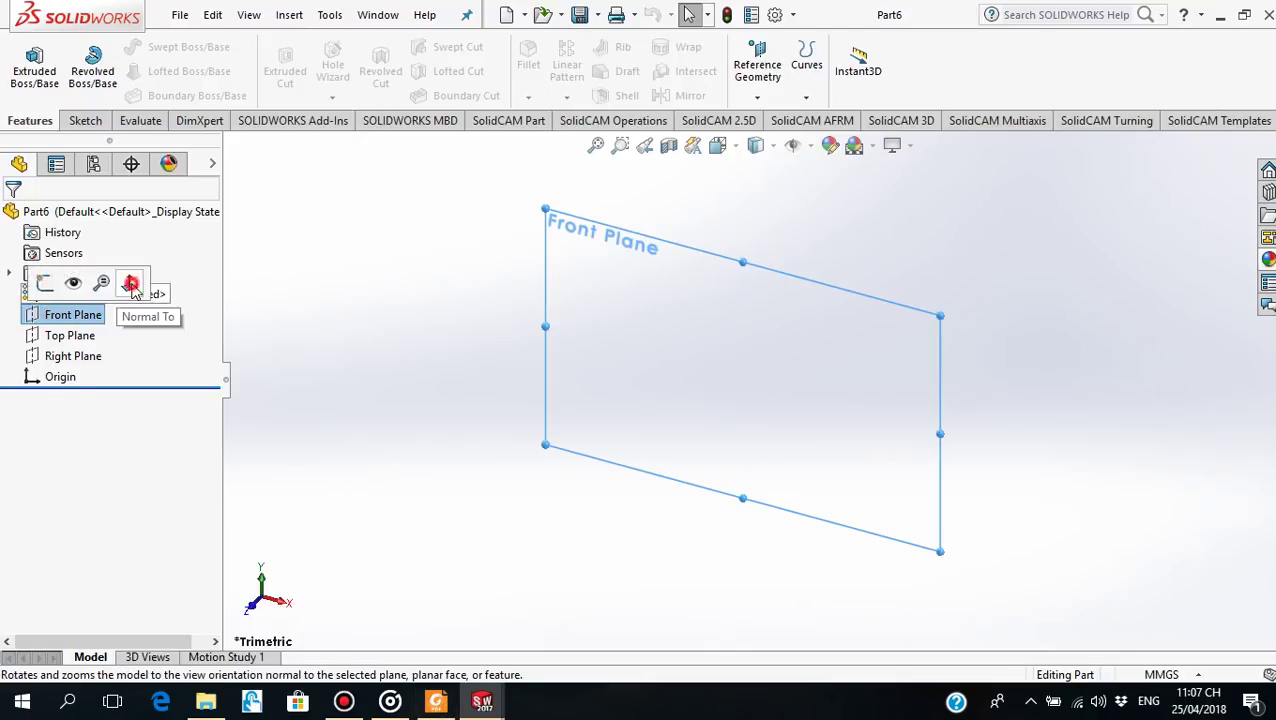
{"action": "left_click", "coordinate": [130, 284]}
{"action": "left_click", "coordinate": [50, 289]}
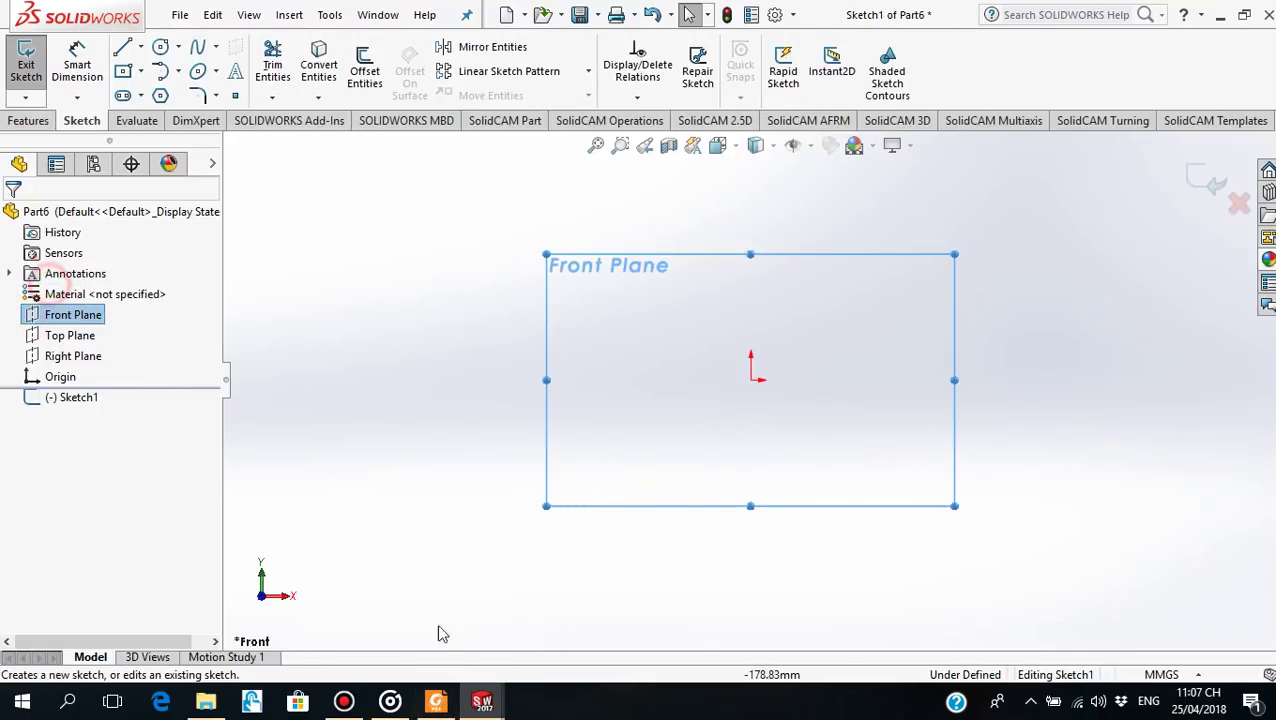
{"action": "left_click", "coordinate": [435, 701]}
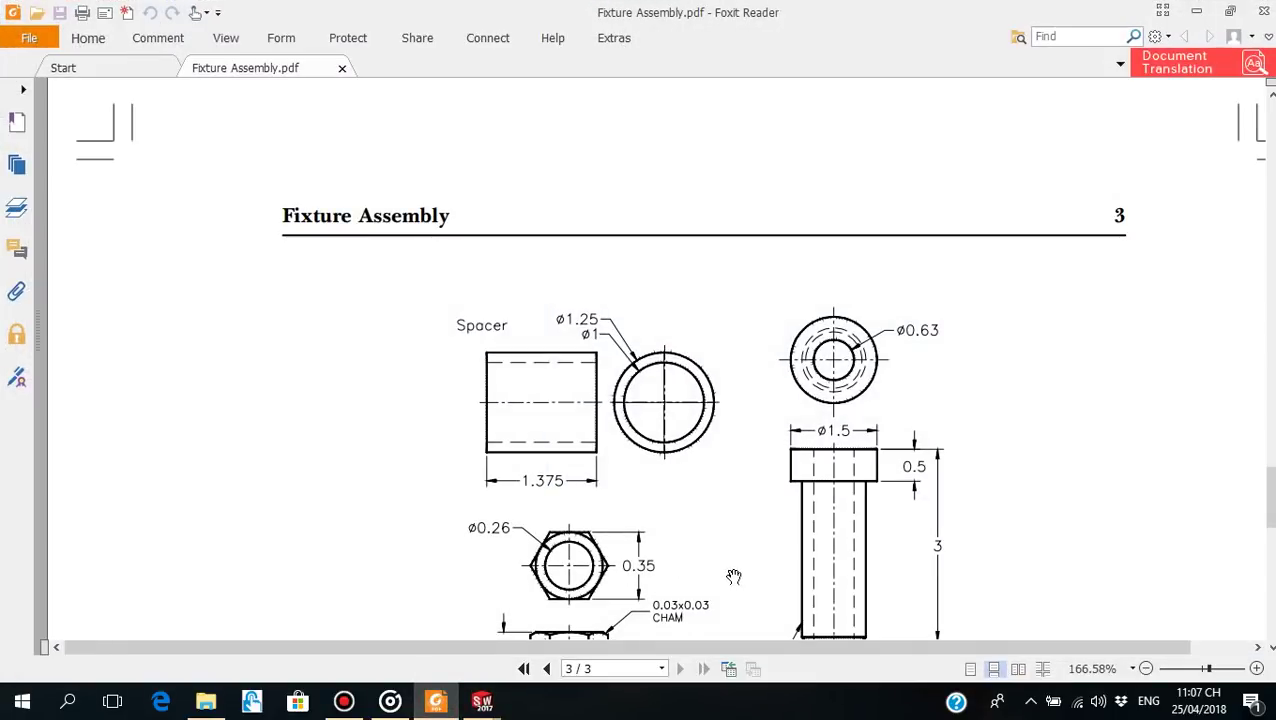
Pan the PDF to show the whole Center Pin drawing, then return to SOLIDWORKS
{"action": "left_click_drag", "start_coordinate": [734, 577], "coordinate": [740, 406]}
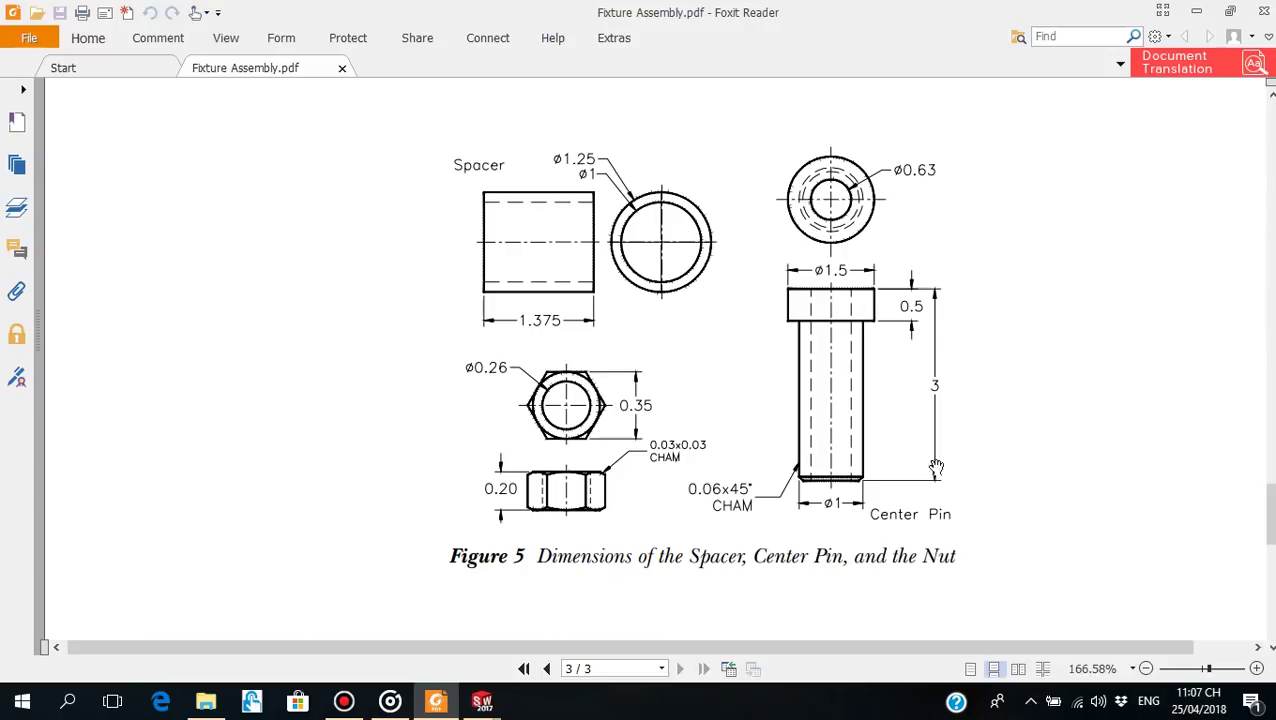
{"action": "left_click", "coordinate": [436, 701]}
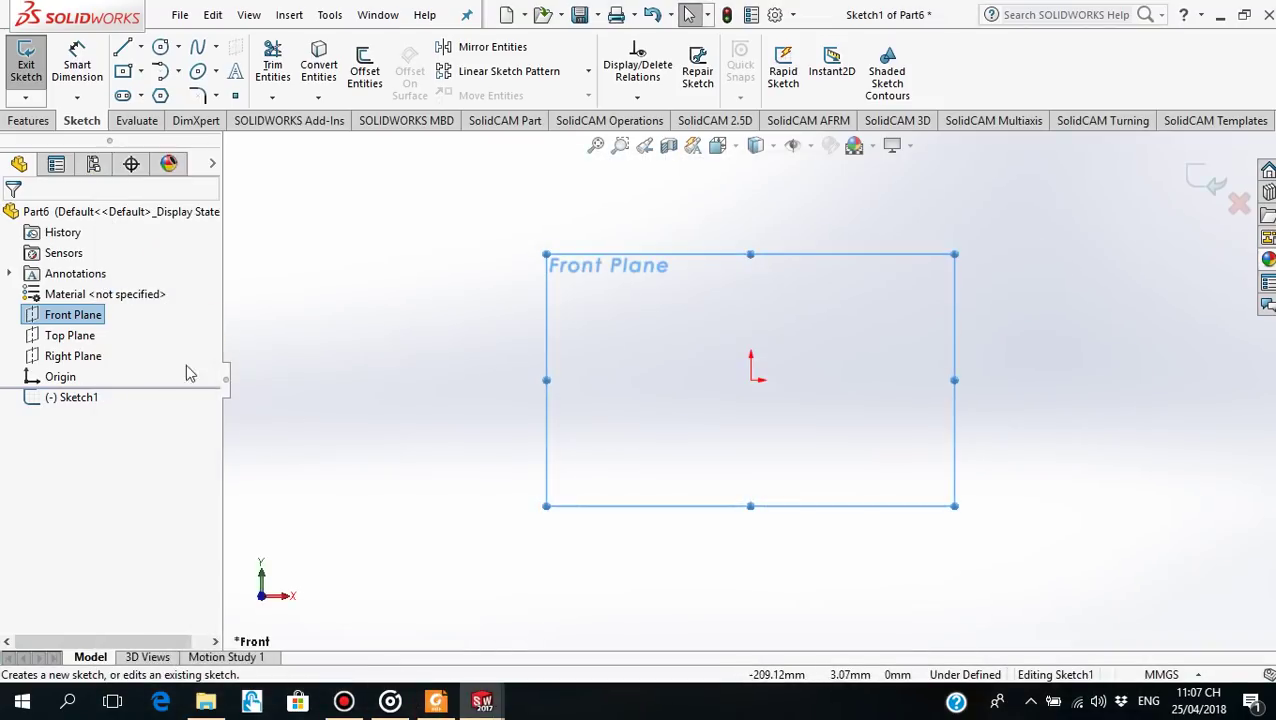
Draw two concentric circles centred on the sketch origin
{"action": "left_click", "coordinate": [160, 47]}
{"action": "left_click_drag", "start_coordinate": [751, 379], "coordinate": [806, 327]}
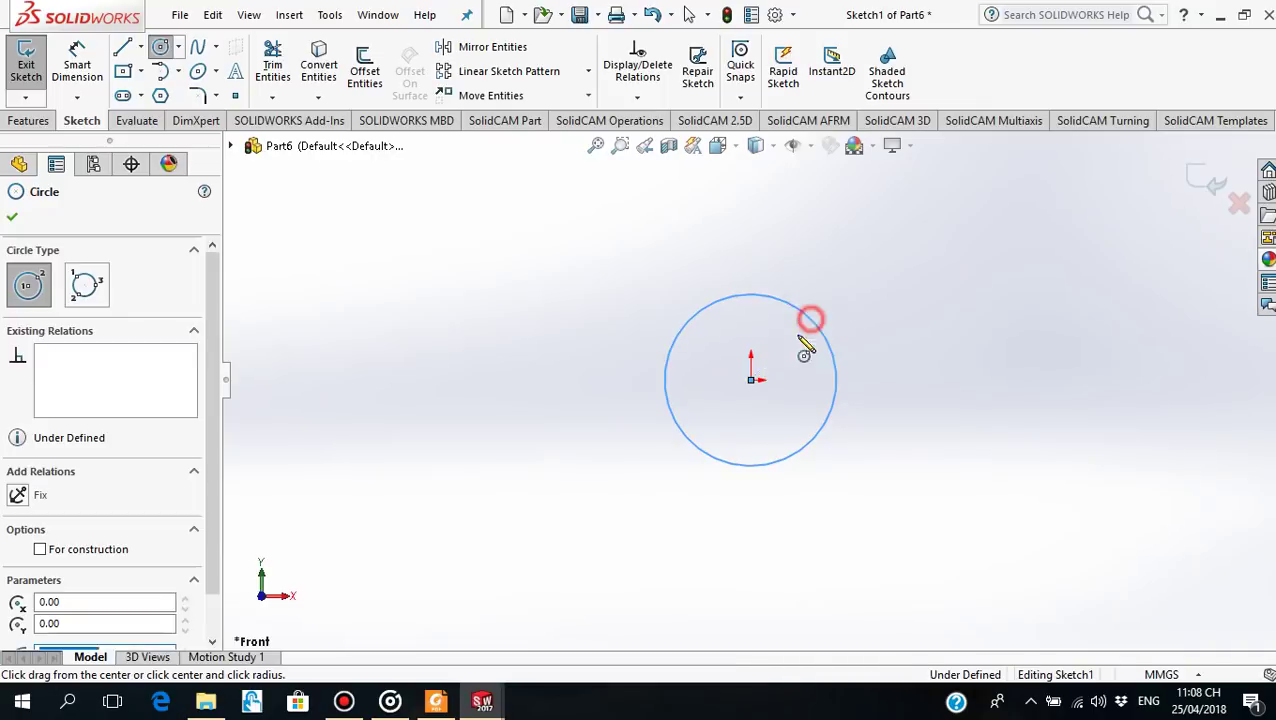
{"action": "left_click", "coordinate": [751, 379]}
{"action": "left_click", "coordinate": [891, 310]}
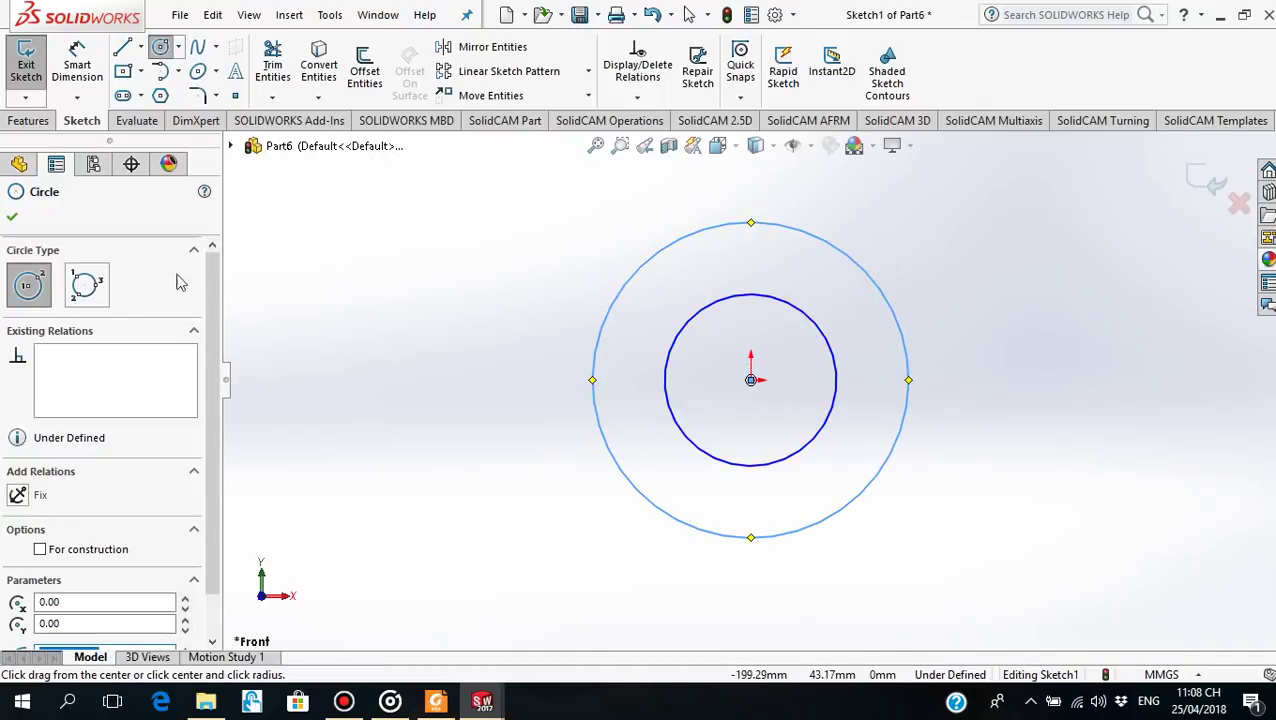
{"action": "left_click", "coordinate": [12, 215]}
Dimension the outer circle Ø1.5 and the inner circle Ø0.63, checking the drawing
{"action": "left_click", "coordinate": [77, 64]}
{"action": "left_click", "coordinate": [906, 350]}
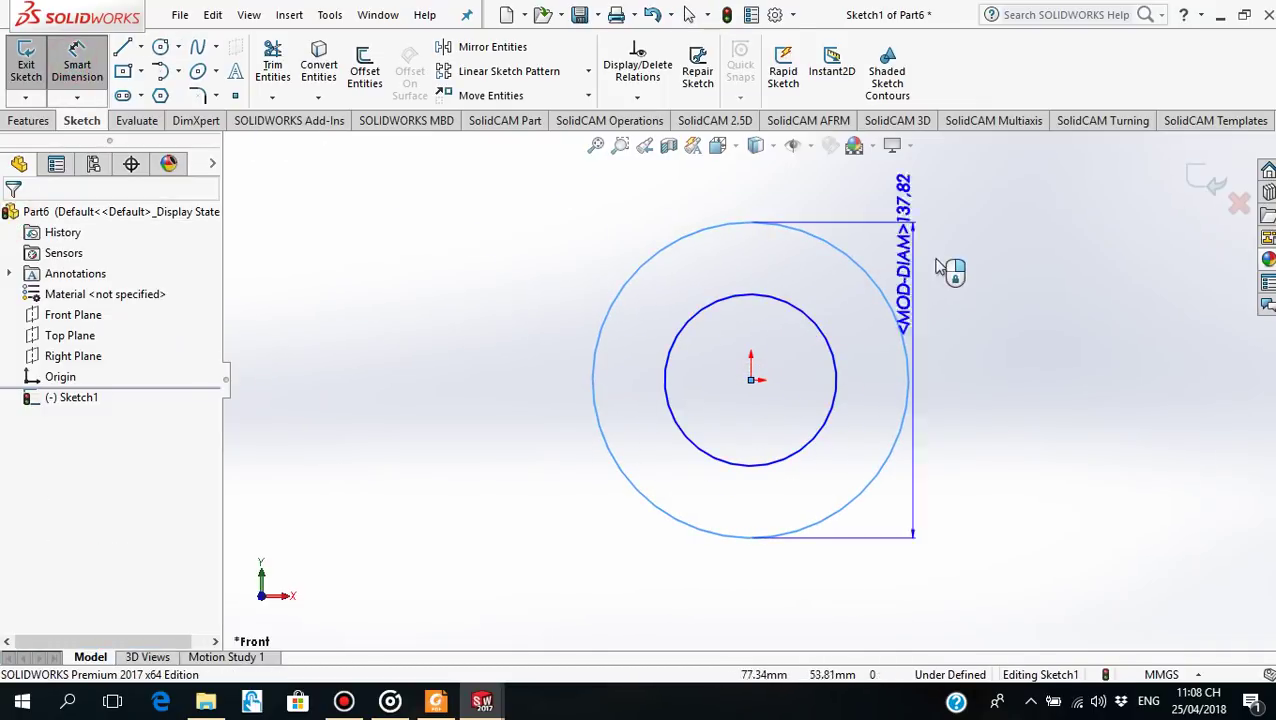
{"action": "left_click", "coordinate": [1008, 378]}
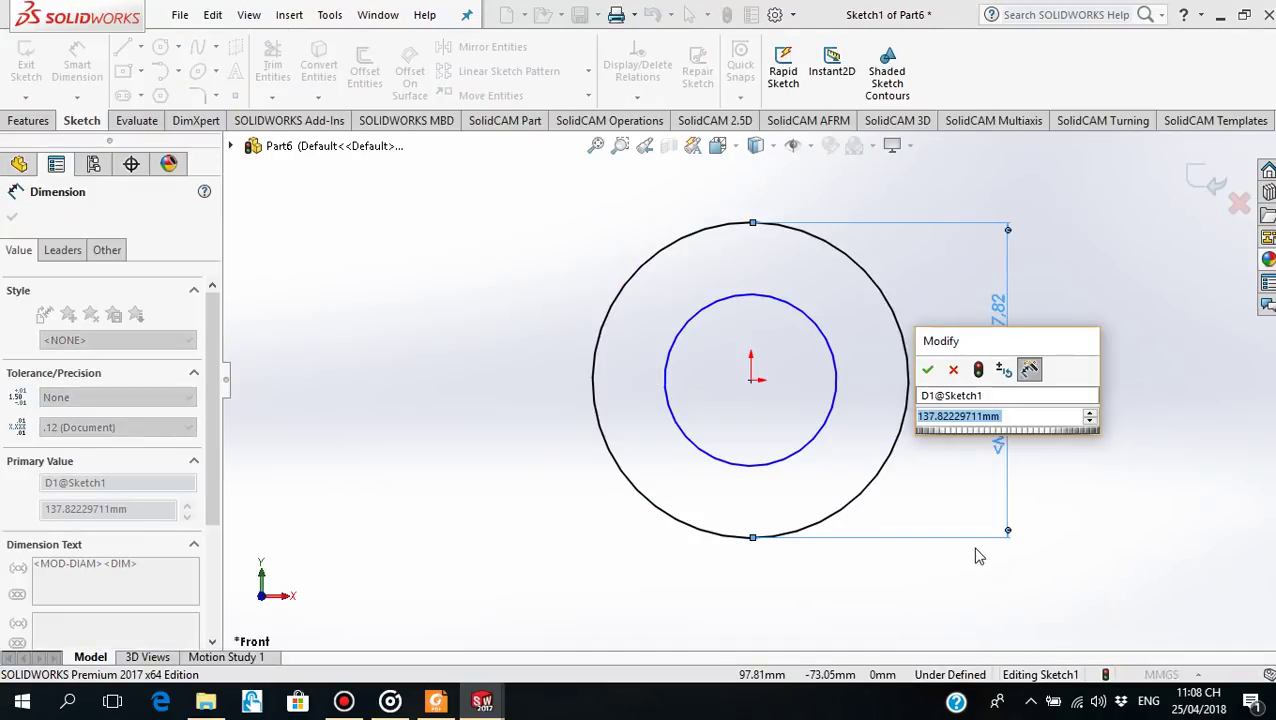
{"action": "type", "text": "1.5"}
{"action": "key", "text": "Return"}
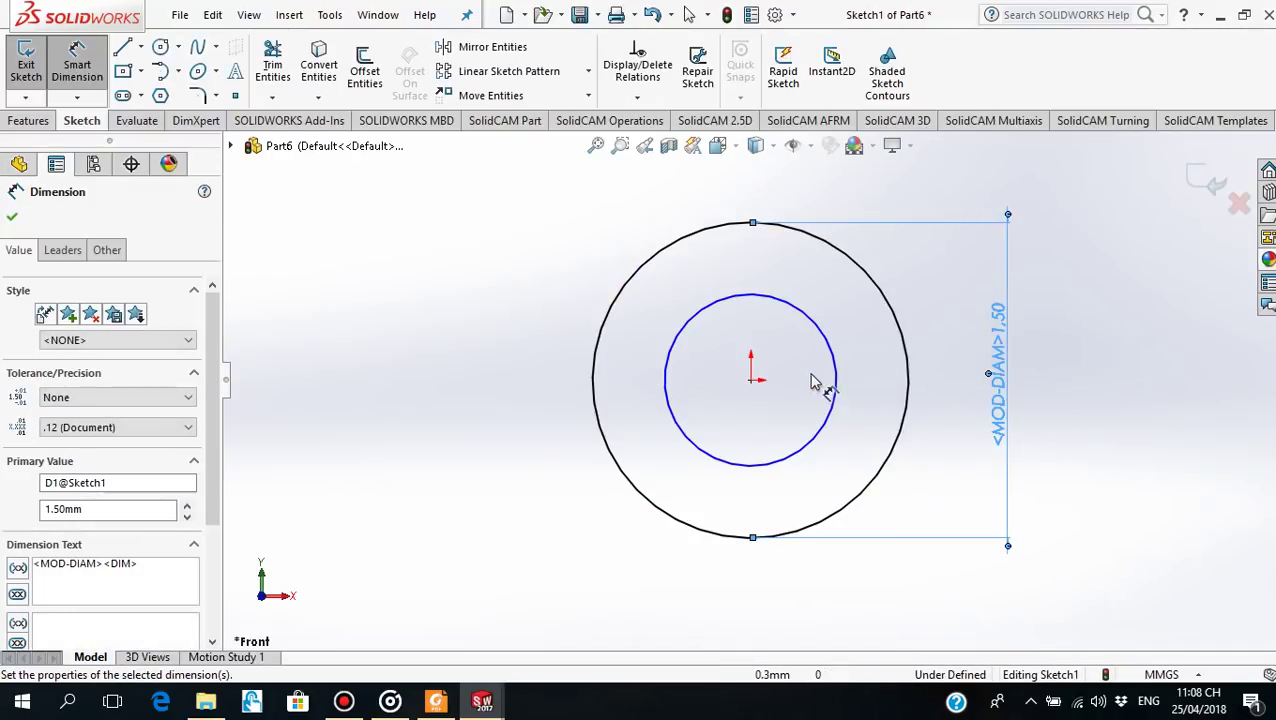
{"action": "left_click", "coordinate": [836, 382]}
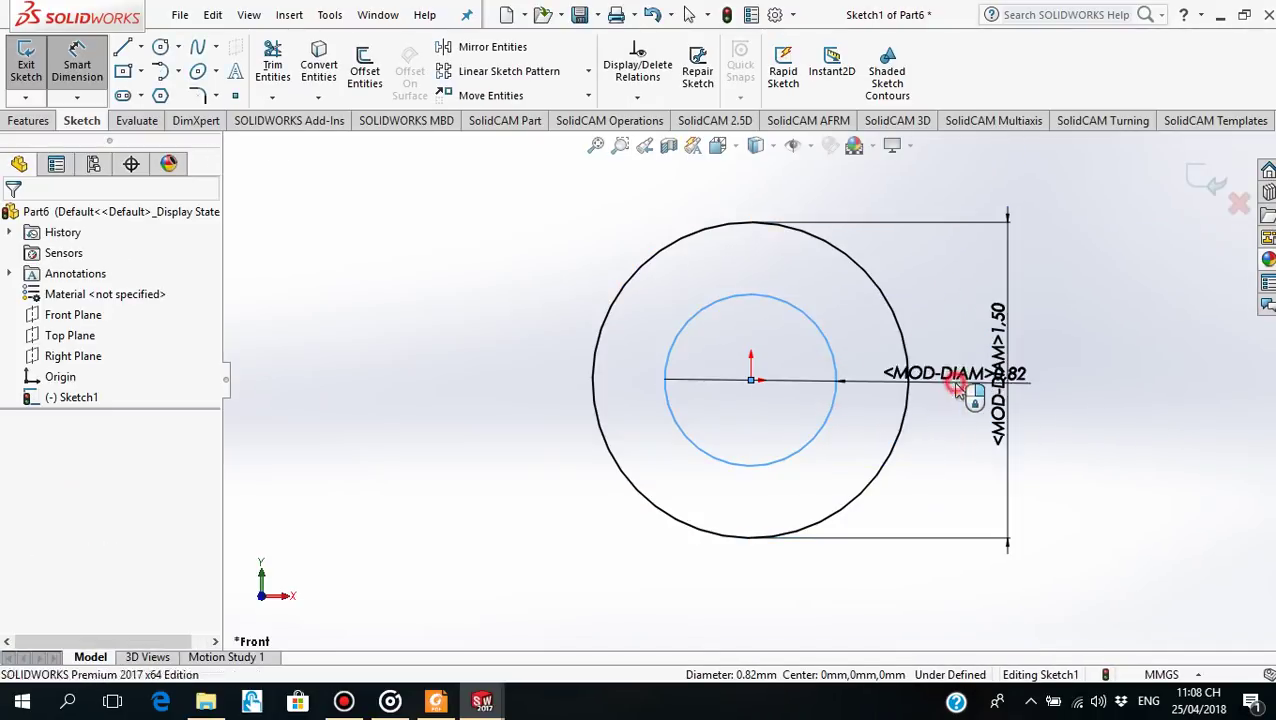
{"action": "left_click", "coordinate": [954, 380]}
{"action": "type", "text": "0"}
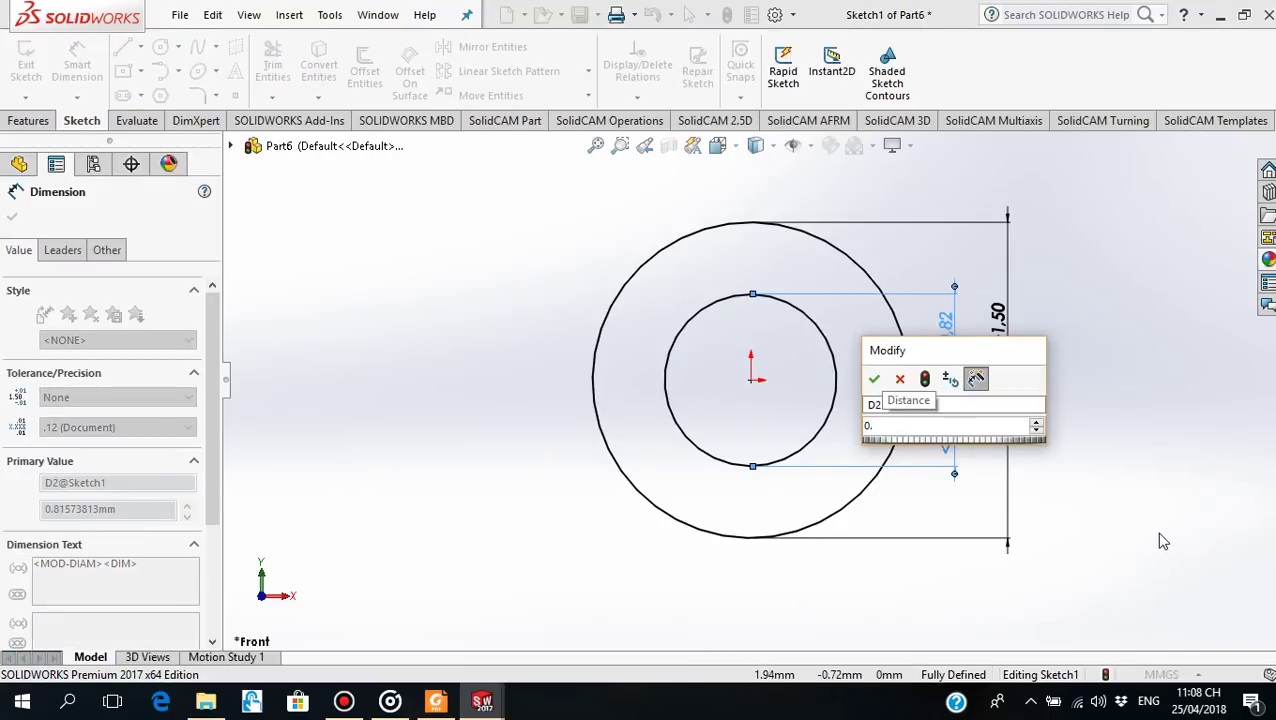
{"action": "type", "text": ".82"}
{"action": "key", "text": "Return"}
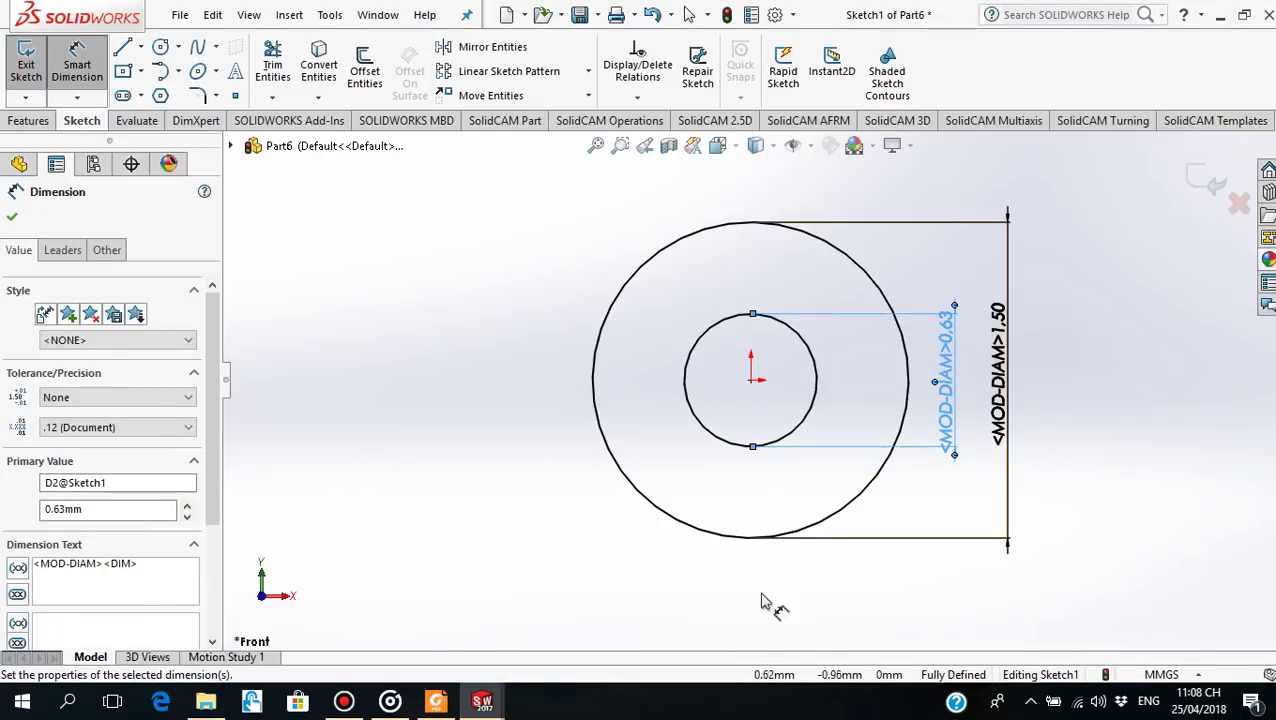
{"action": "left_click", "coordinate": [440, 704]}
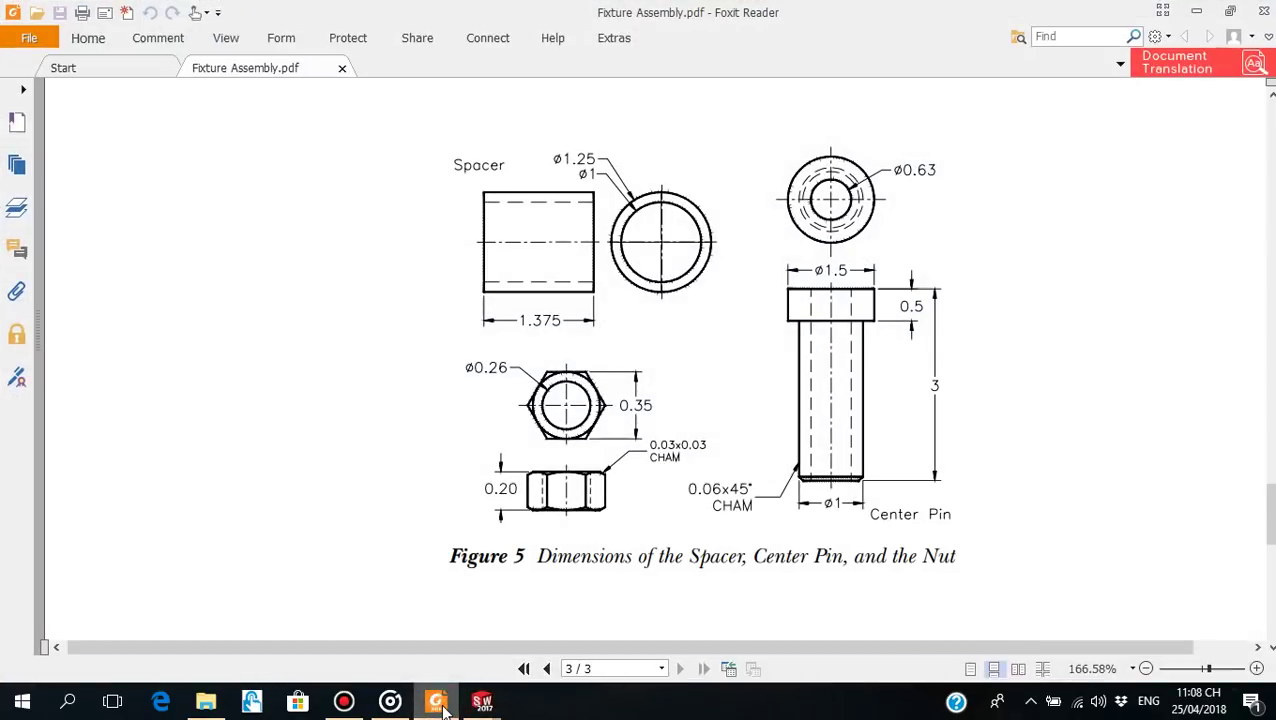
{"action": "left_click", "coordinate": [440, 704]}
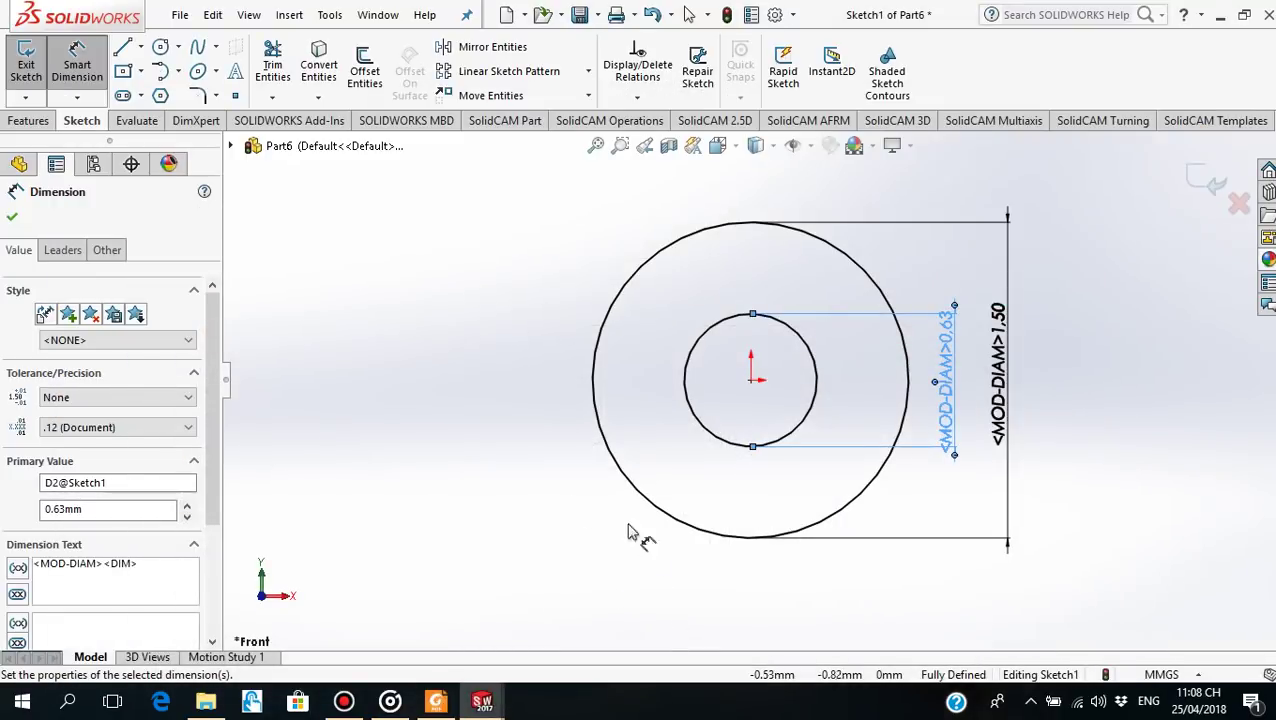
{"action": "left_click", "coordinate": [15, 218]}
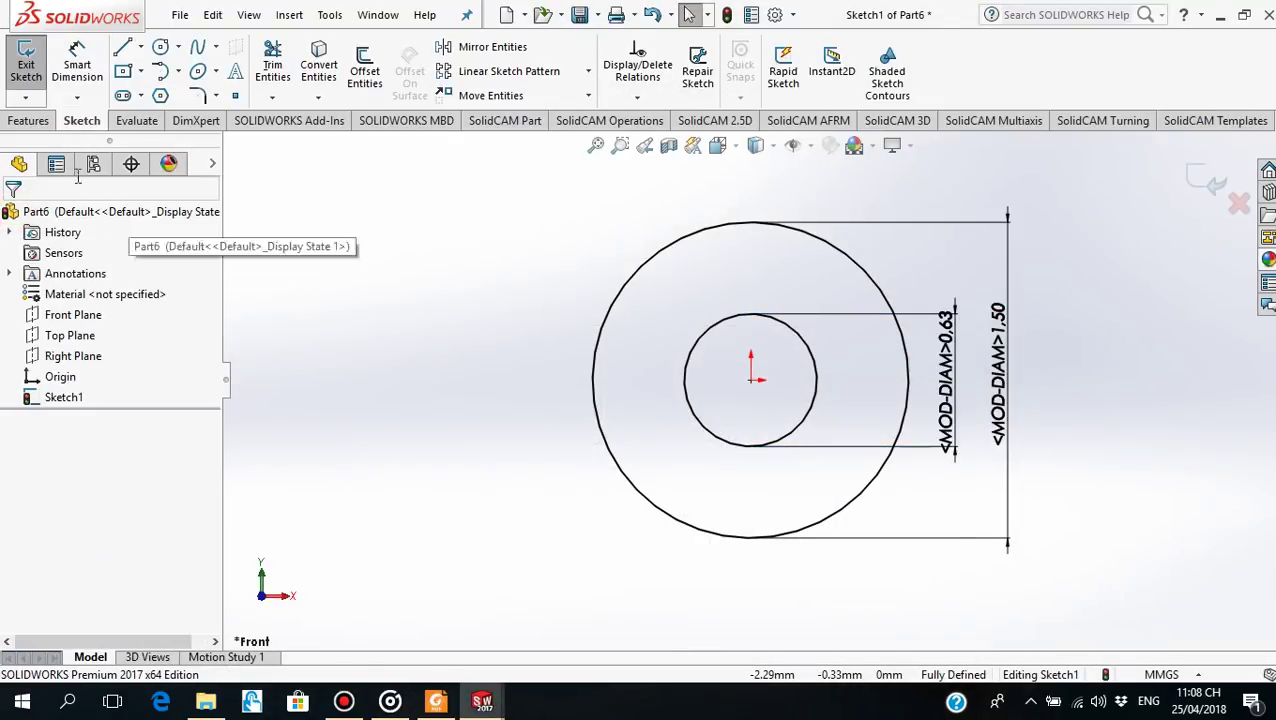
Extrude the circles 0.5 mm into a holed disc, creating Boss-Extrude1
{"action": "left_click", "coordinate": [28, 120]}
{"action": "left_click", "coordinate": [34, 65]}
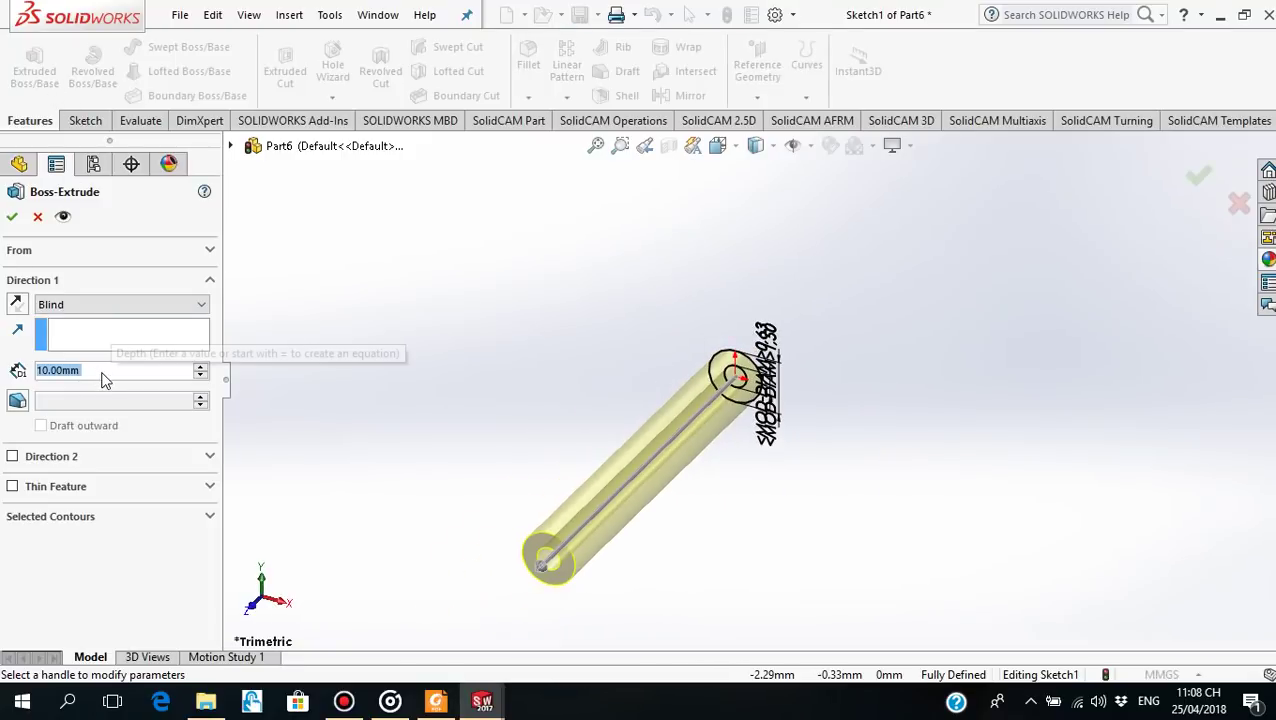
{"action": "type", "text": "0.5"}
{"action": "key", "text": "Return"}
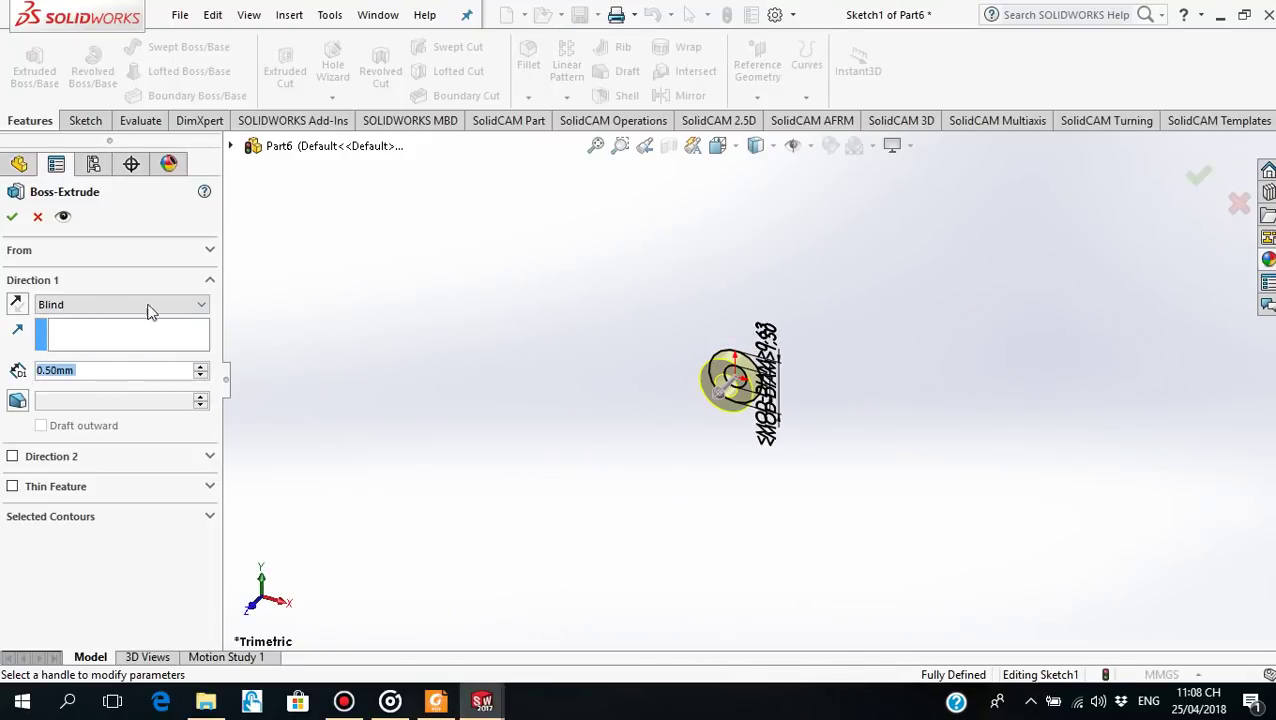
{"action": "left_click", "coordinate": [13, 217]}
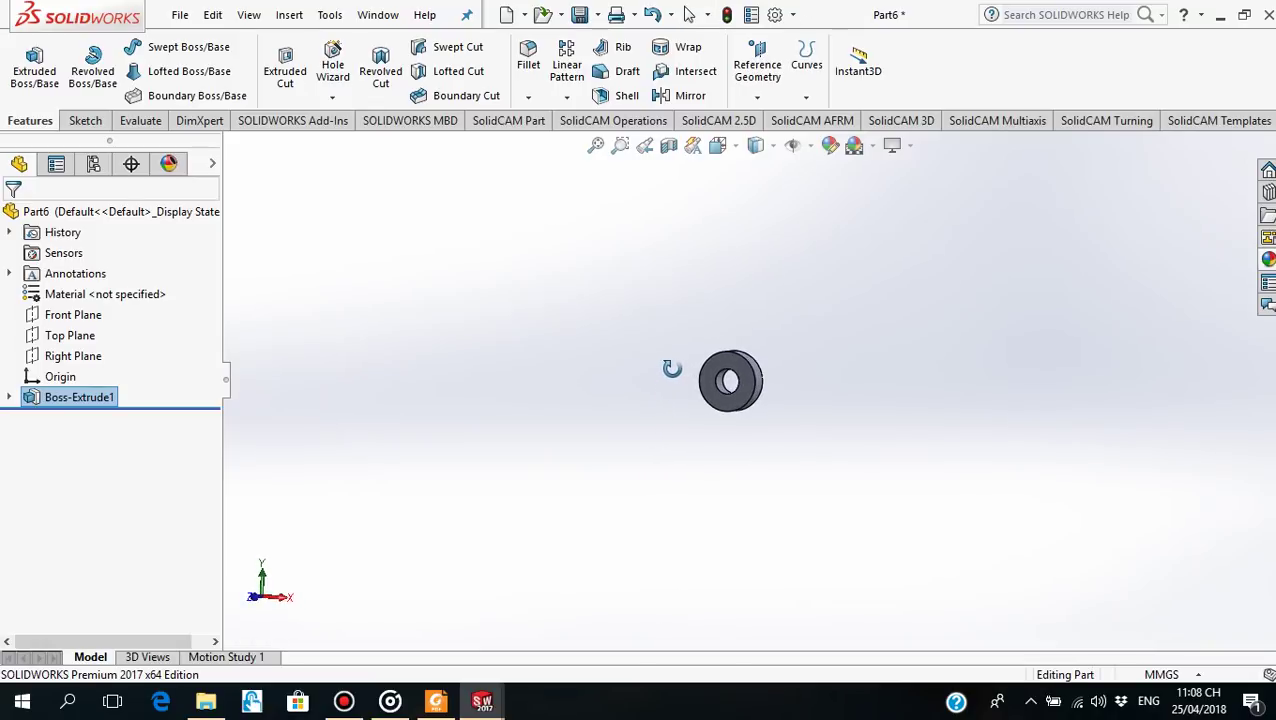
Start a new sketch on the disc's front face, viewed face-on, then open the drawing
{"action": "scroll", "coordinate": [697, 382], "scroll_direction": "down", "scroll_amount": 3}
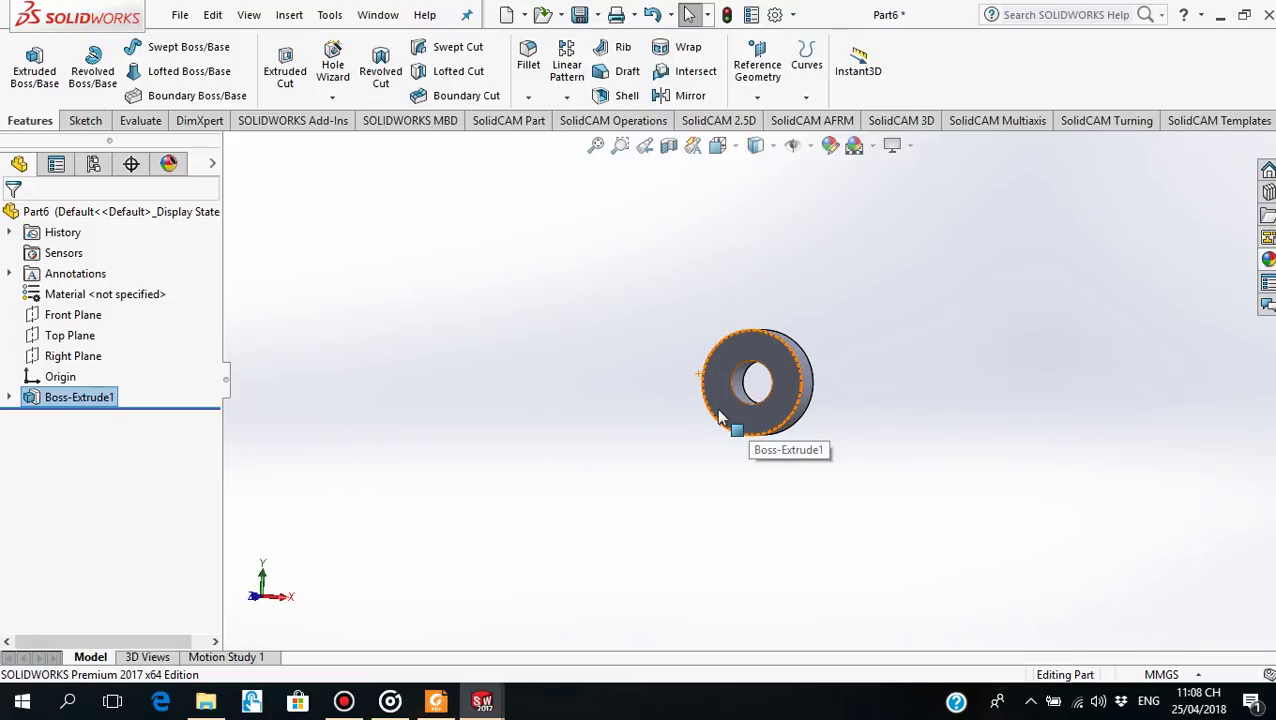
{"action": "left_click", "coordinate": [740, 420]}
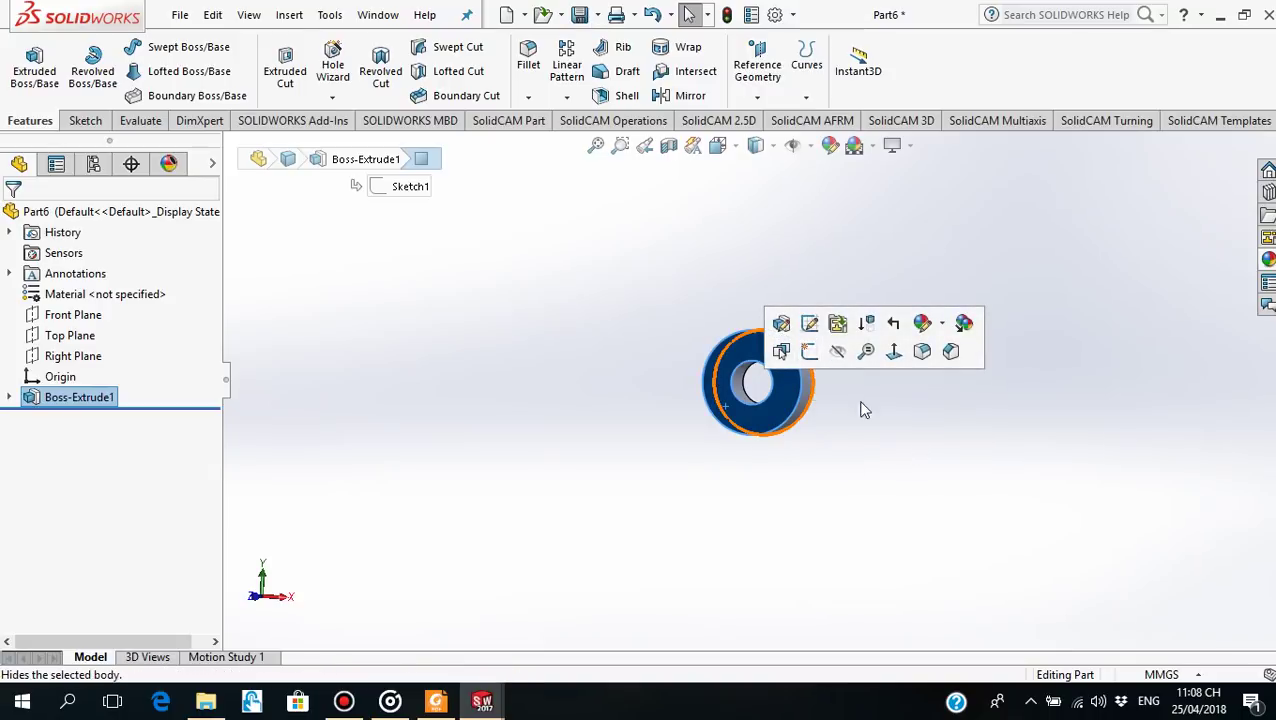
{"action": "left_click", "coordinate": [905, 353]}
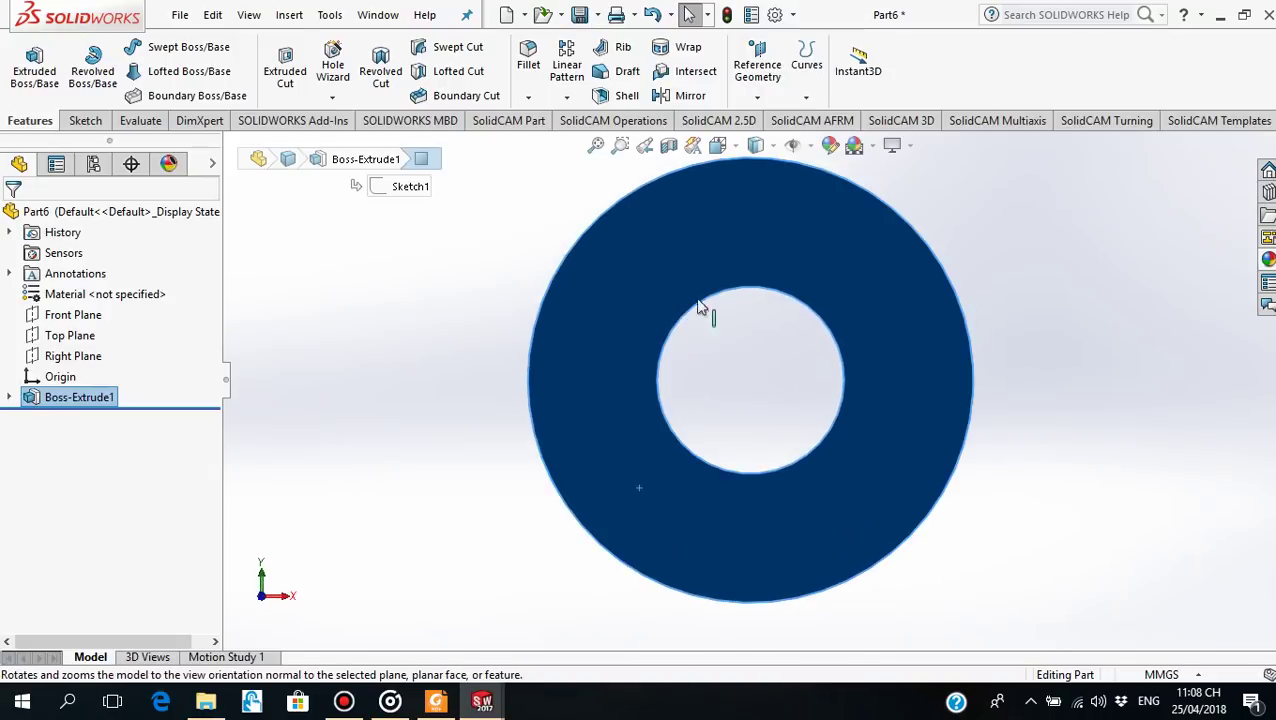
{"action": "left_click", "coordinate": [787, 210]}
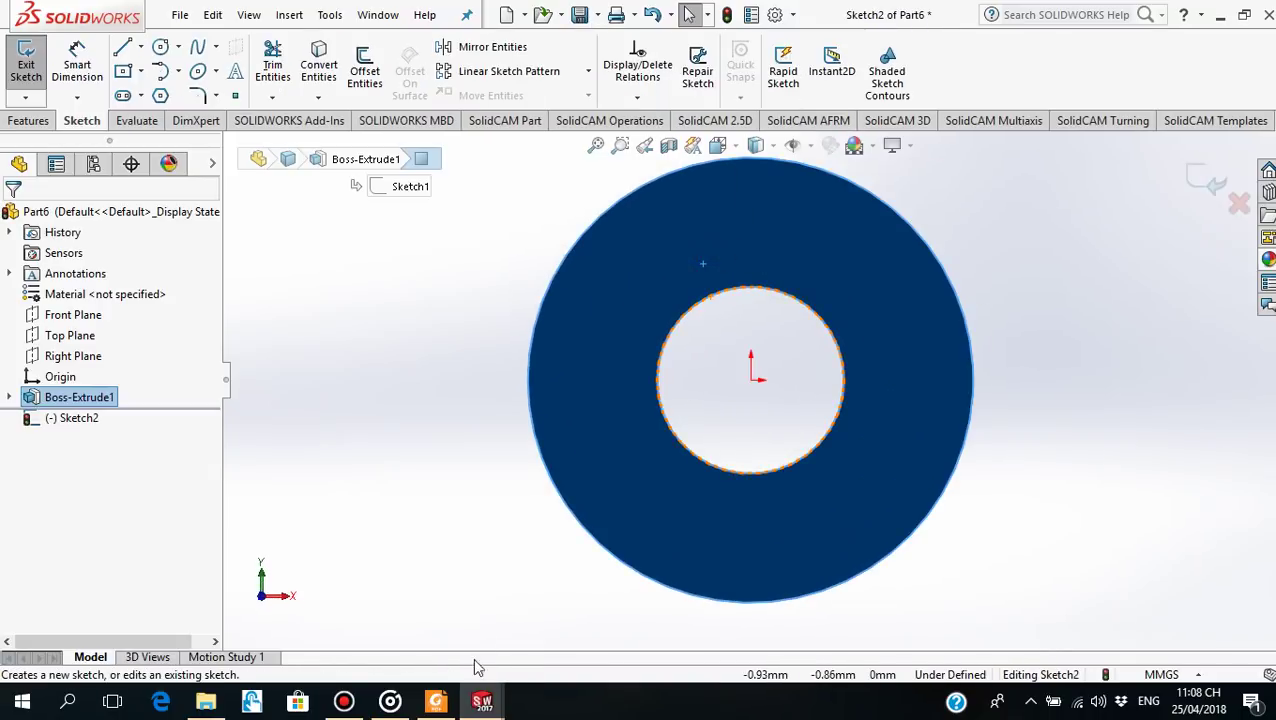
{"action": "left_click", "coordinate": [435, 701]}
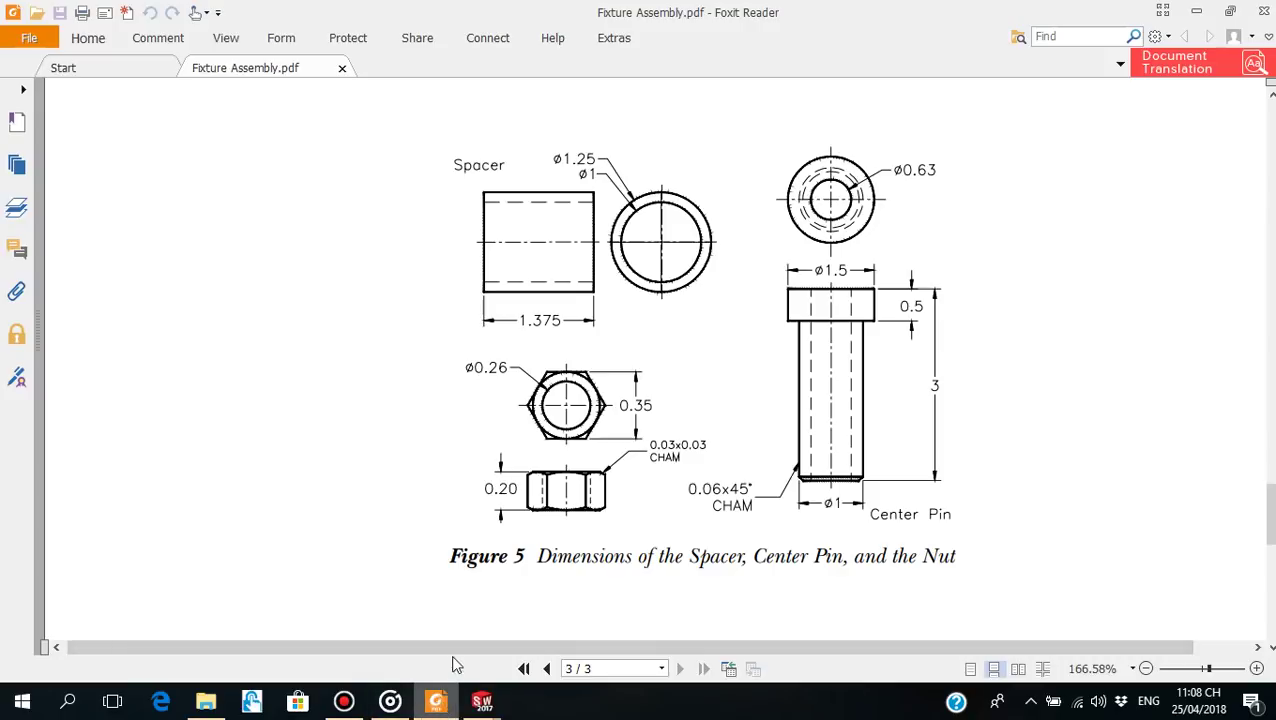
Minimize the Center Pin drawing to return to the SOLIDWORKS sketch
{"action": "left_click", "coordinate": [443, 704]}
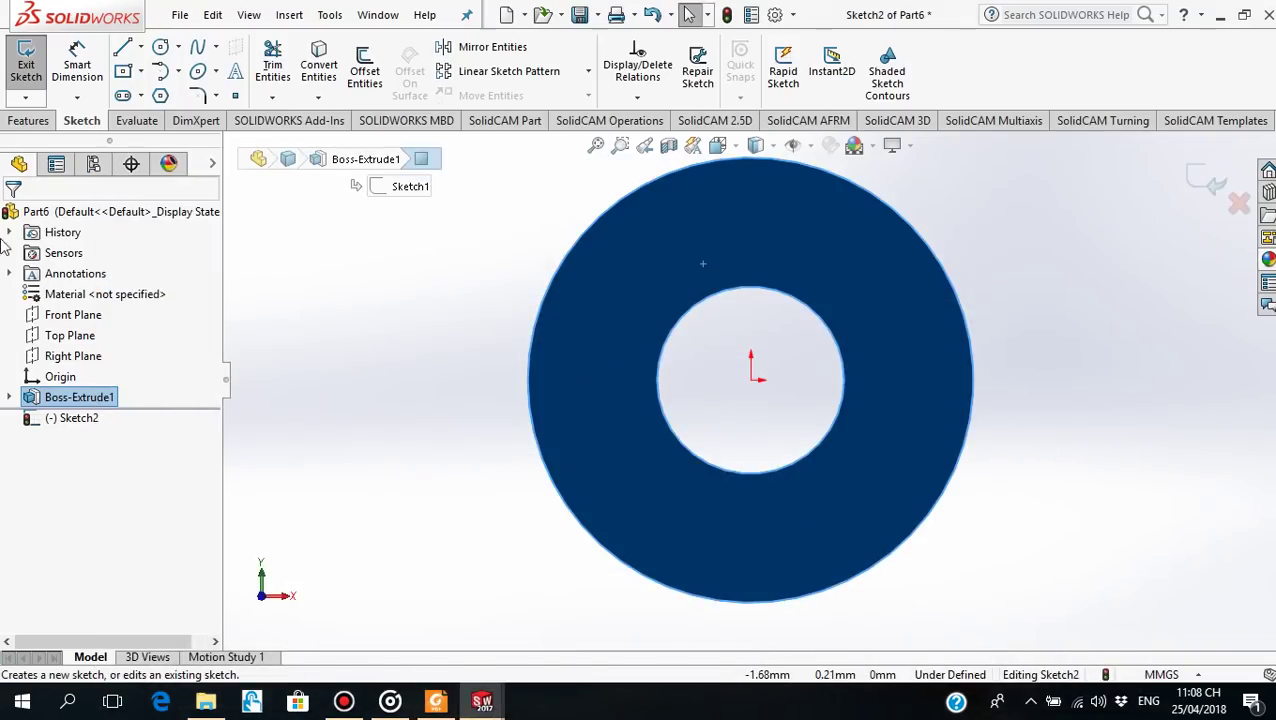
Draw two circles on the origin, the inner one snapped to the hole edge
{"action": "left_click", "coordinate": [160, 47]}
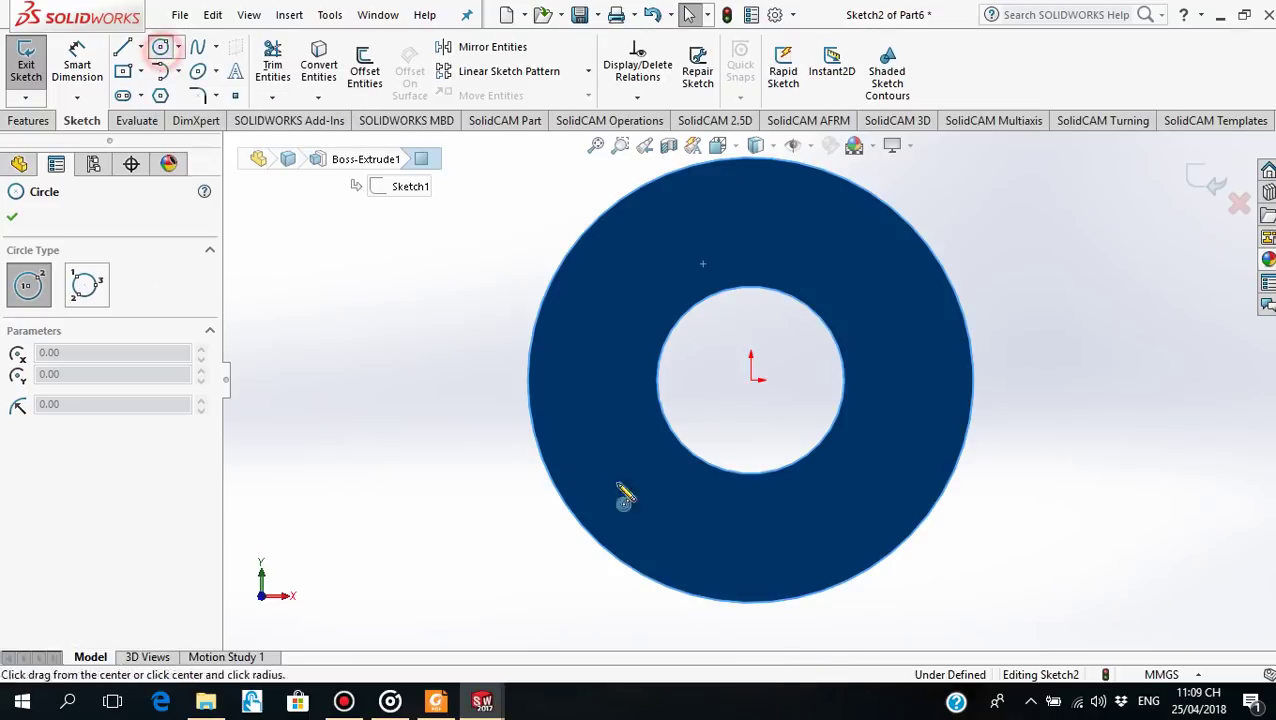
{"action": "left_click", "coordinate": [751, 378]}
{"action": "left_click", "coordinate": [888, 306]}
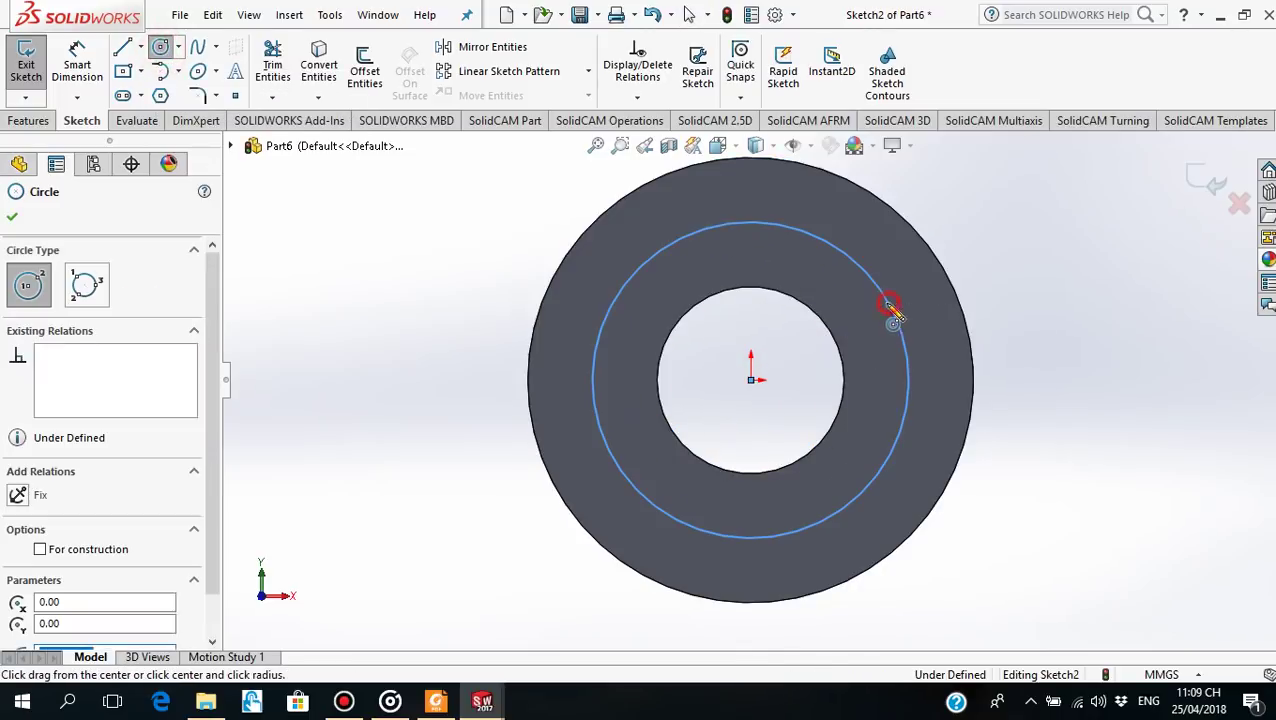
{"action": "left_click", "coordinate": [751, 379]}
{"action": "left_click", "coordinate": [837, 347]}
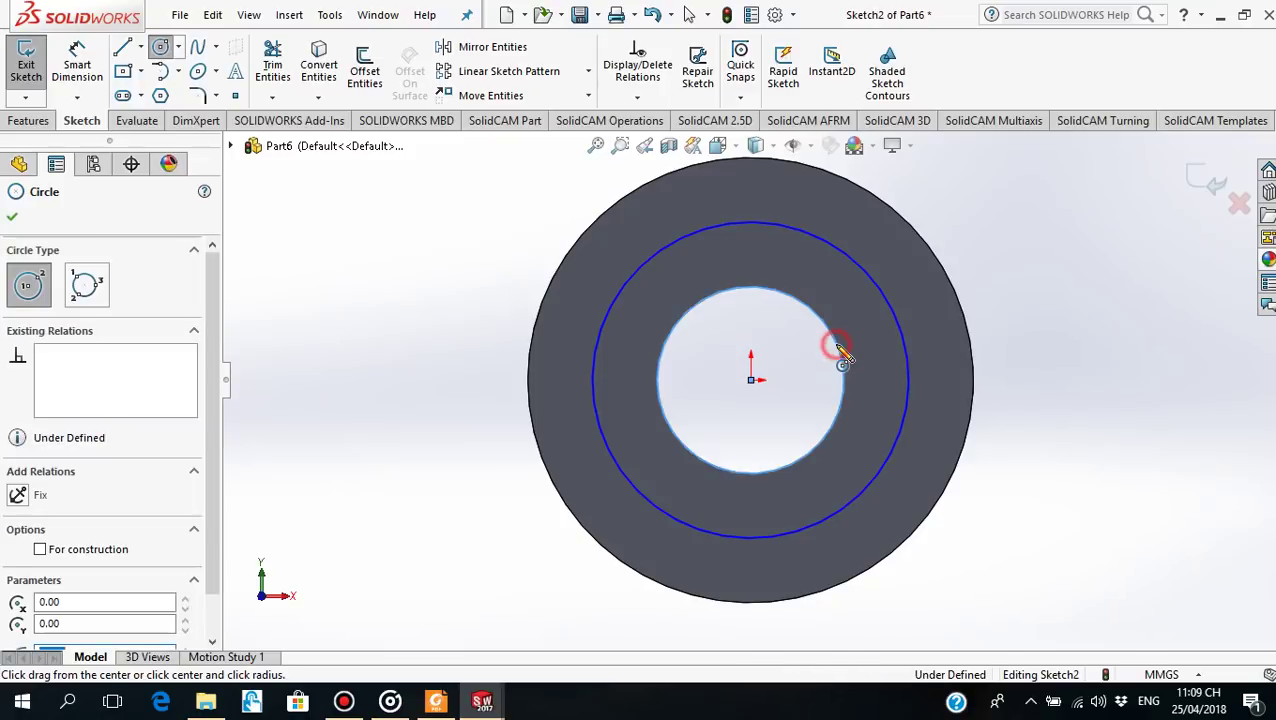
{"action": "key", "text": "Escape"}
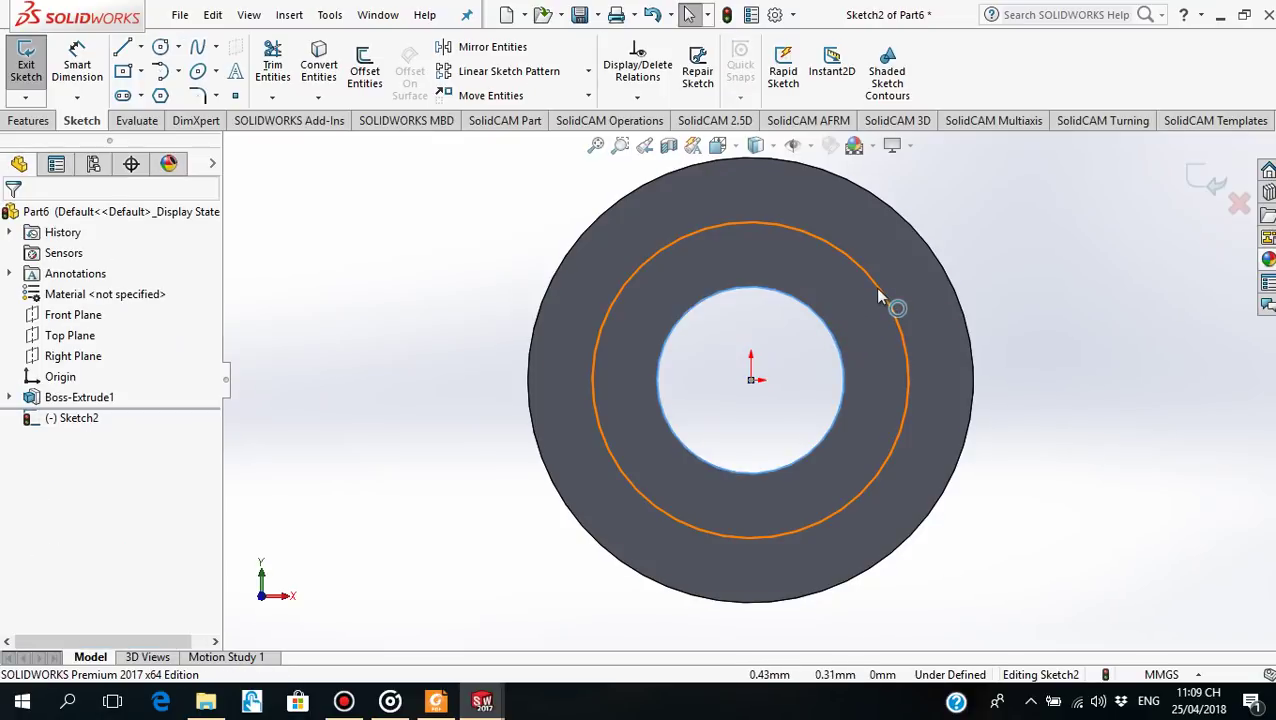
{"action": "left_click", "coordinate": [876, 290]}
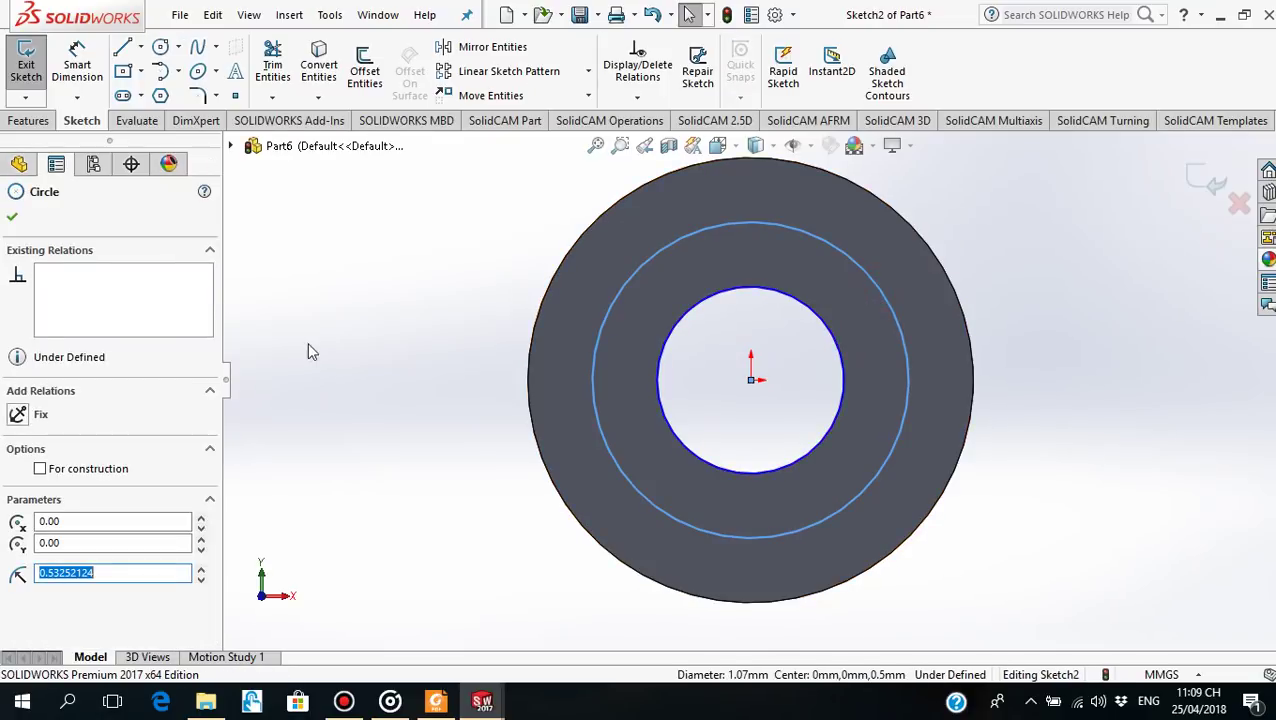
{"action": "key", "text": "Escape"}
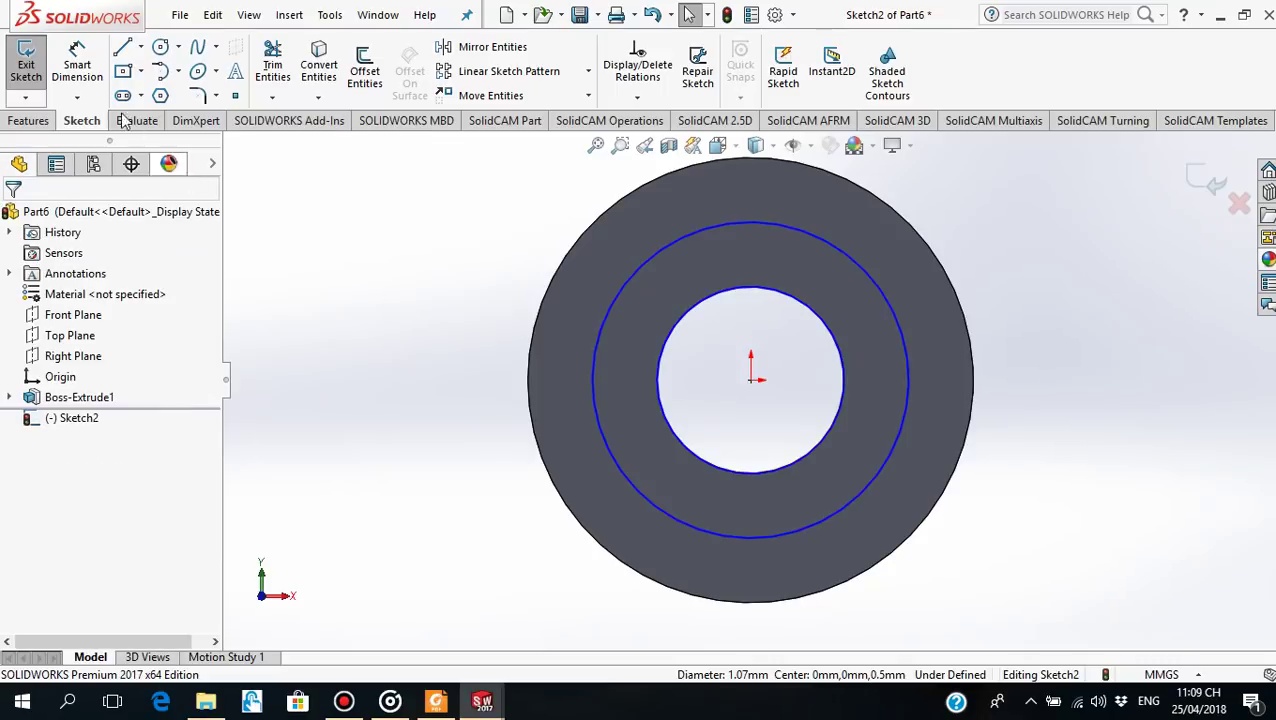
Dimension the new outer circle Ø1 and start a boss extrusion of the sketch
{"action": "left_click", "coordinate": [77, 65]}
{"action": "left_click", "coordinate": [896, 331]}
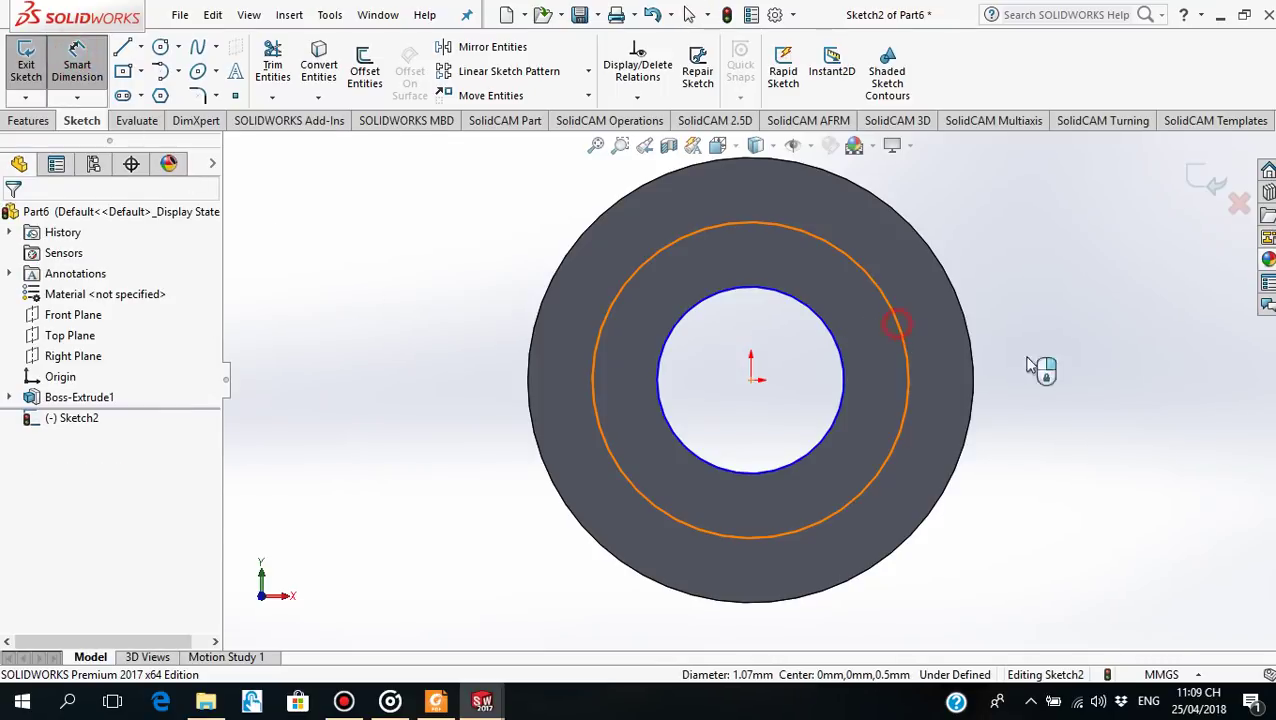
{"action": "left_click", "coordinate": [1072, 390]}
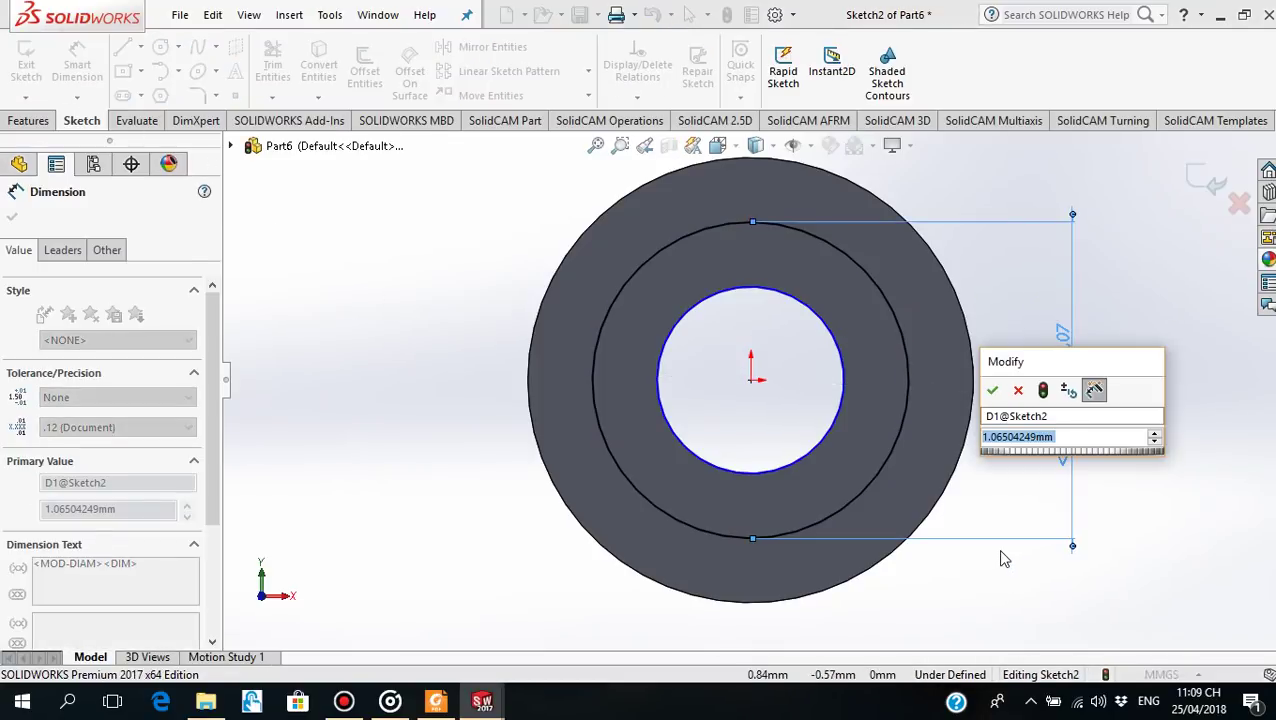
{"action": "type", "text": "1"}
{"action": "key", "text": "Return"}
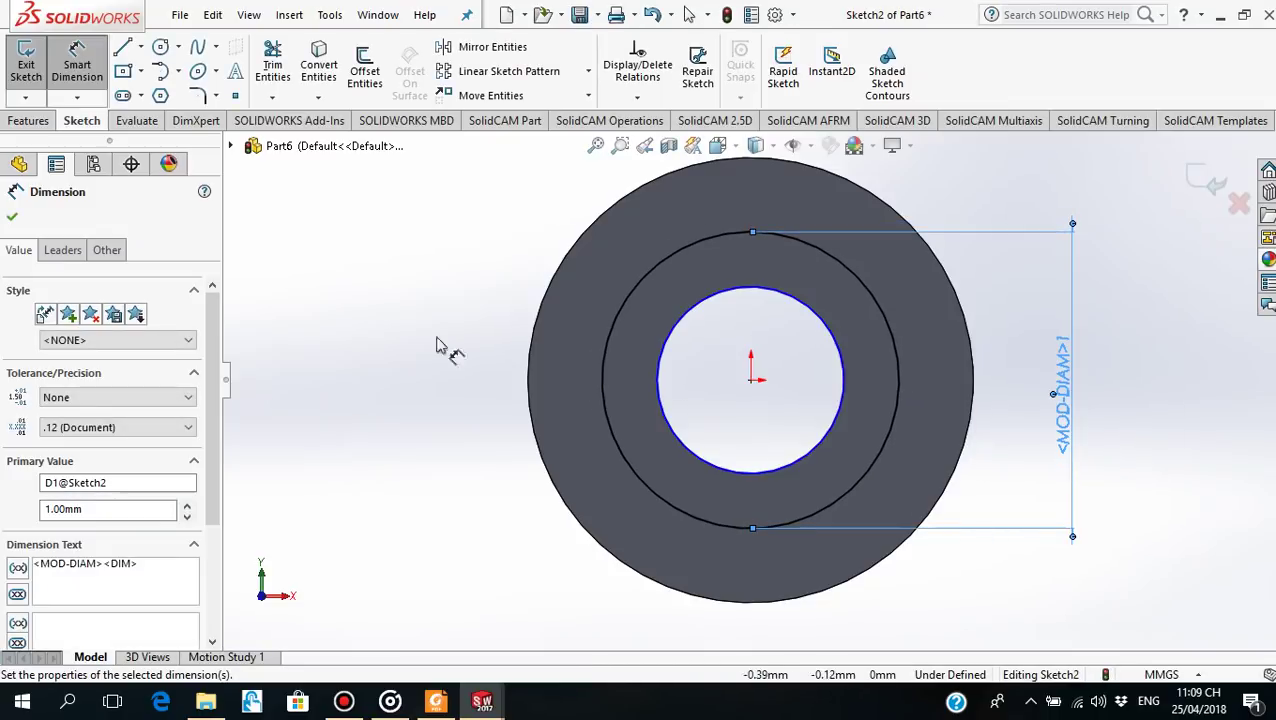
{"action": "left_click", "coordinate": [12, 216]}
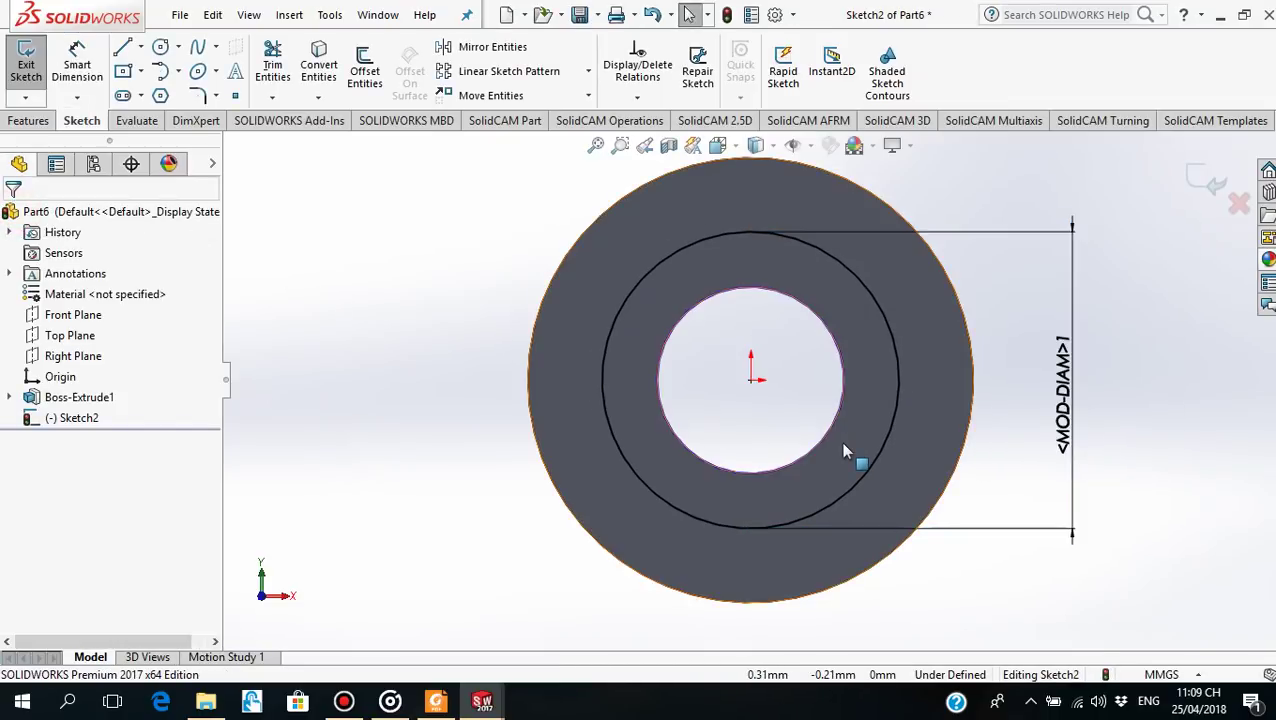
{"action": "key", "text": "z"}
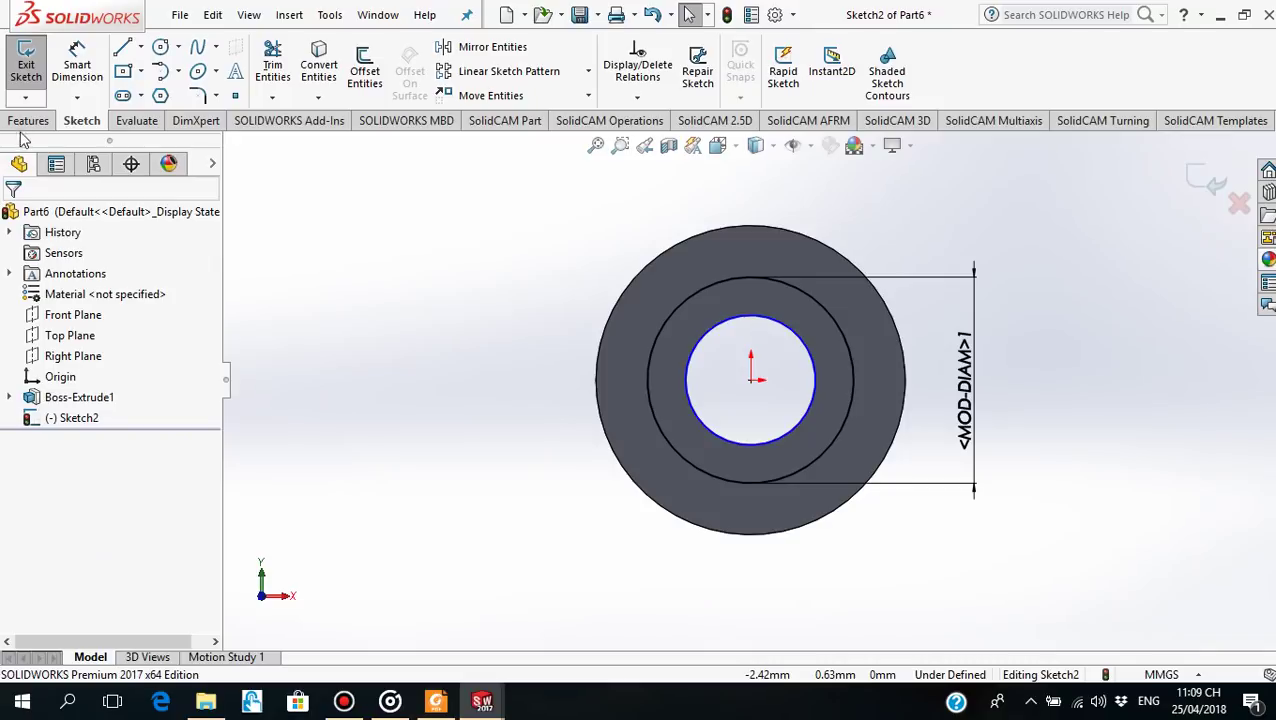
{"action": "left_click", "coordinate": [28, 120]}
{"action": "left_click", "coordinate": [34, 70]}
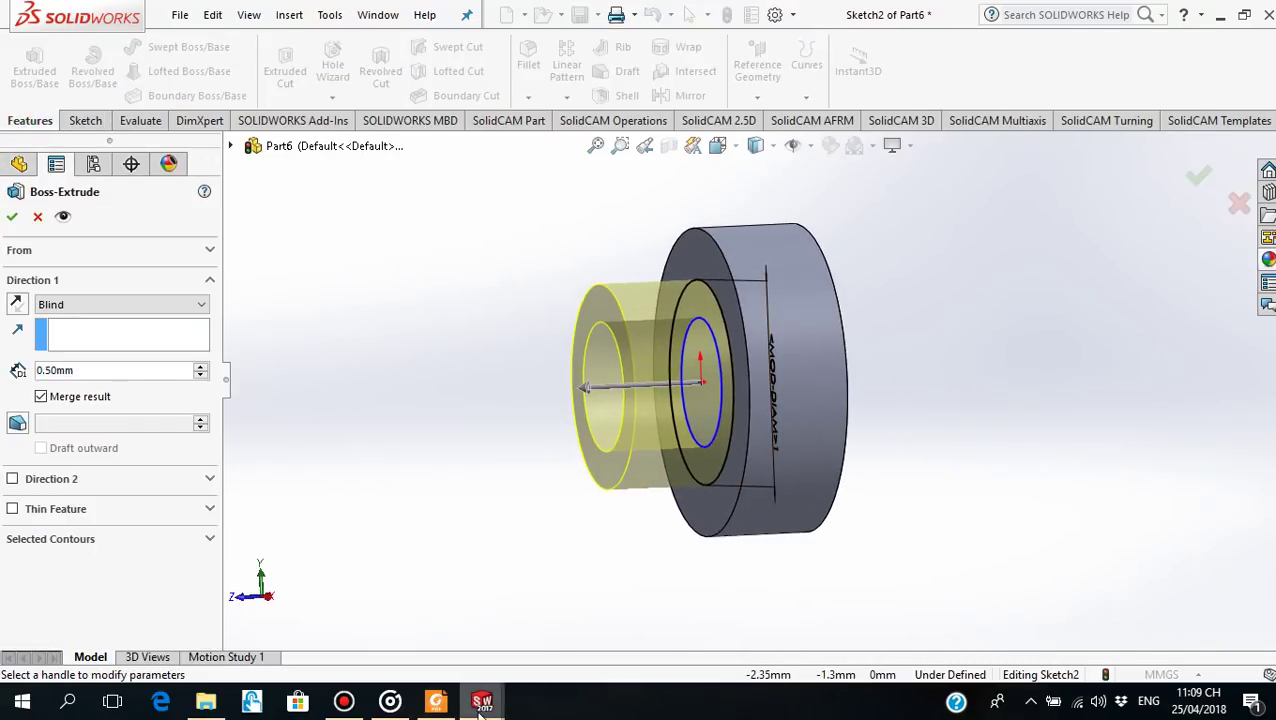
Set the shaft extrusion depth to 3-0.5 (2.50 mm), creating Boss-Extrude2
{"action": "left_click", "coordinate": [436, 701]}
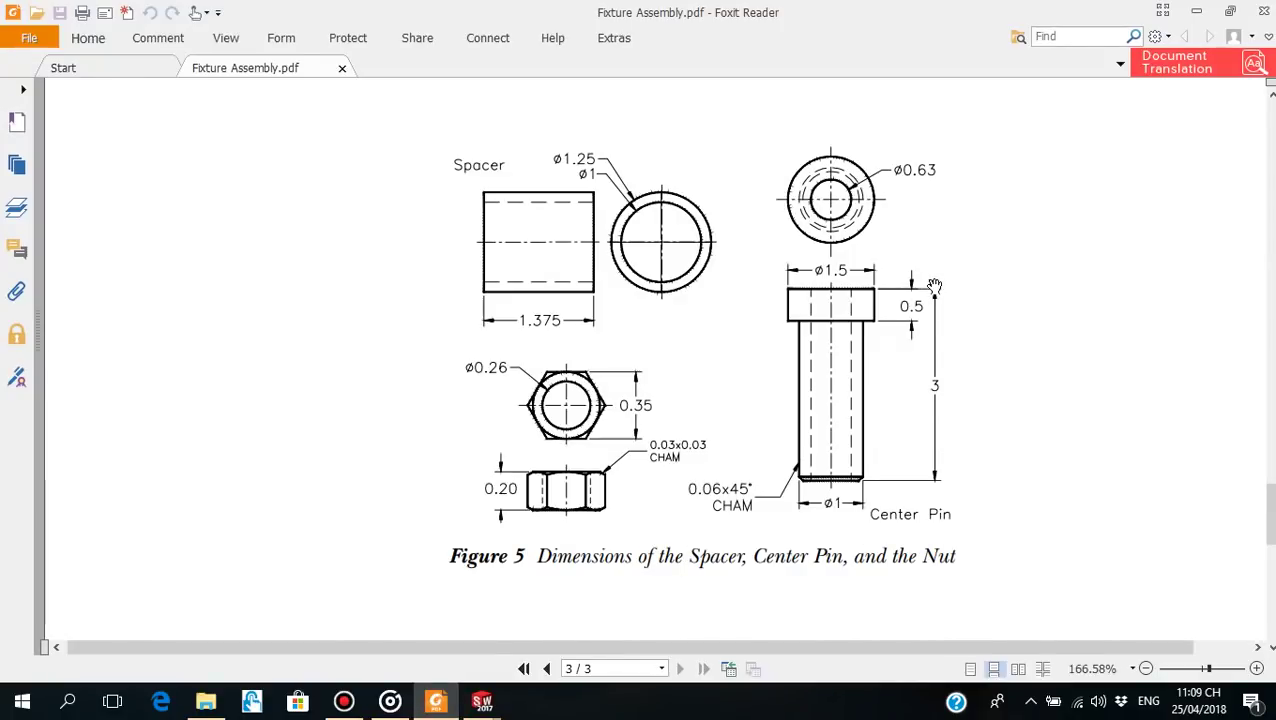
{"action": "left_click", "coordinate": [436, 701]}
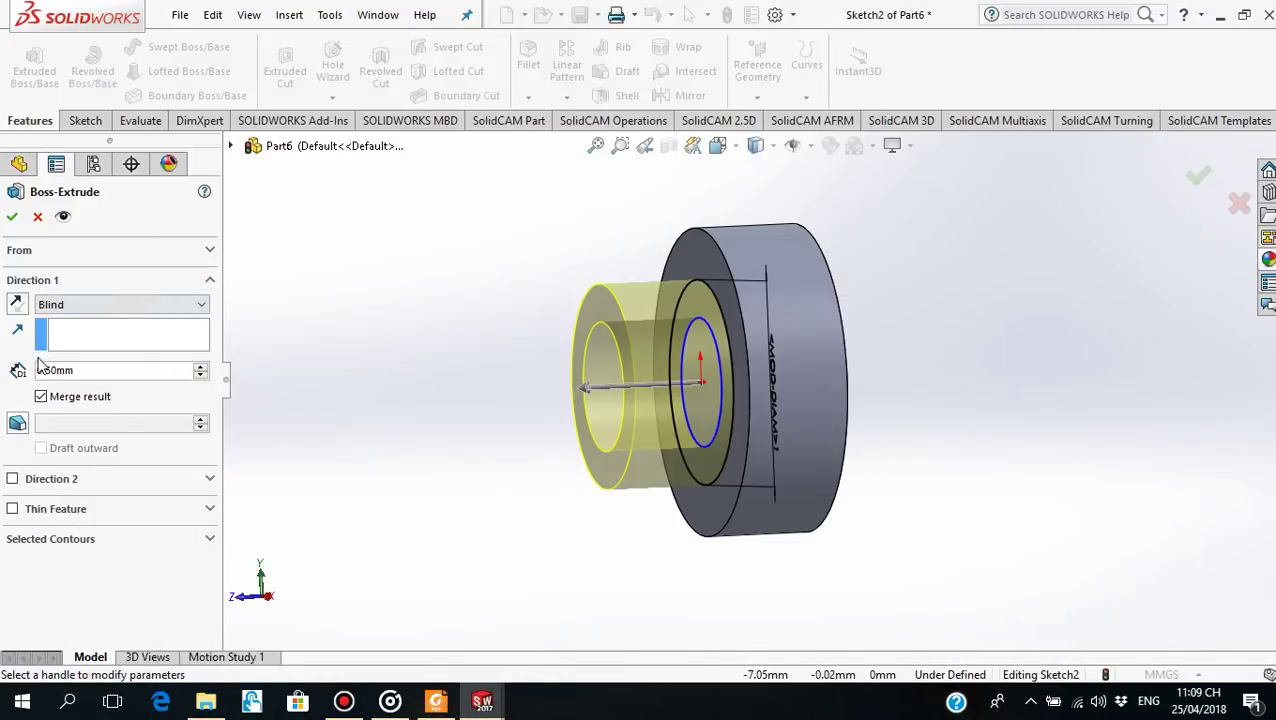
{"action": "double_click", "coordinate": [95, 370]}
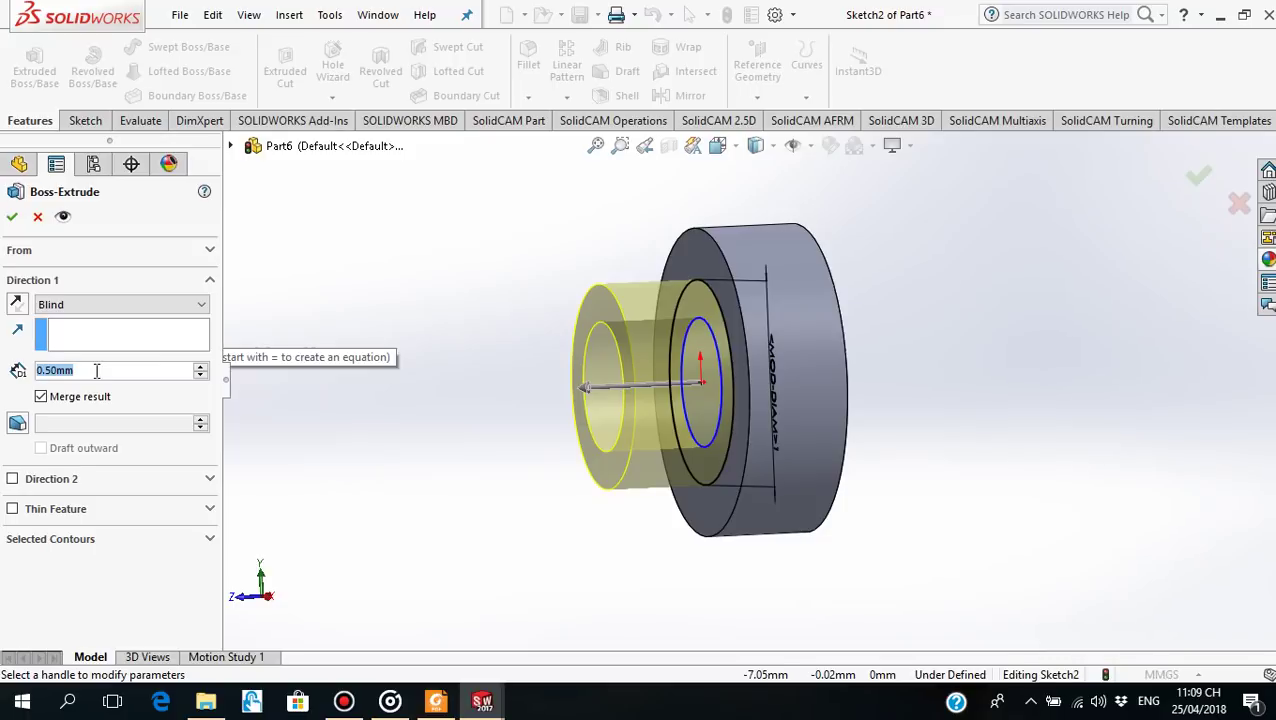
{"action": "type", "text": "3-"}
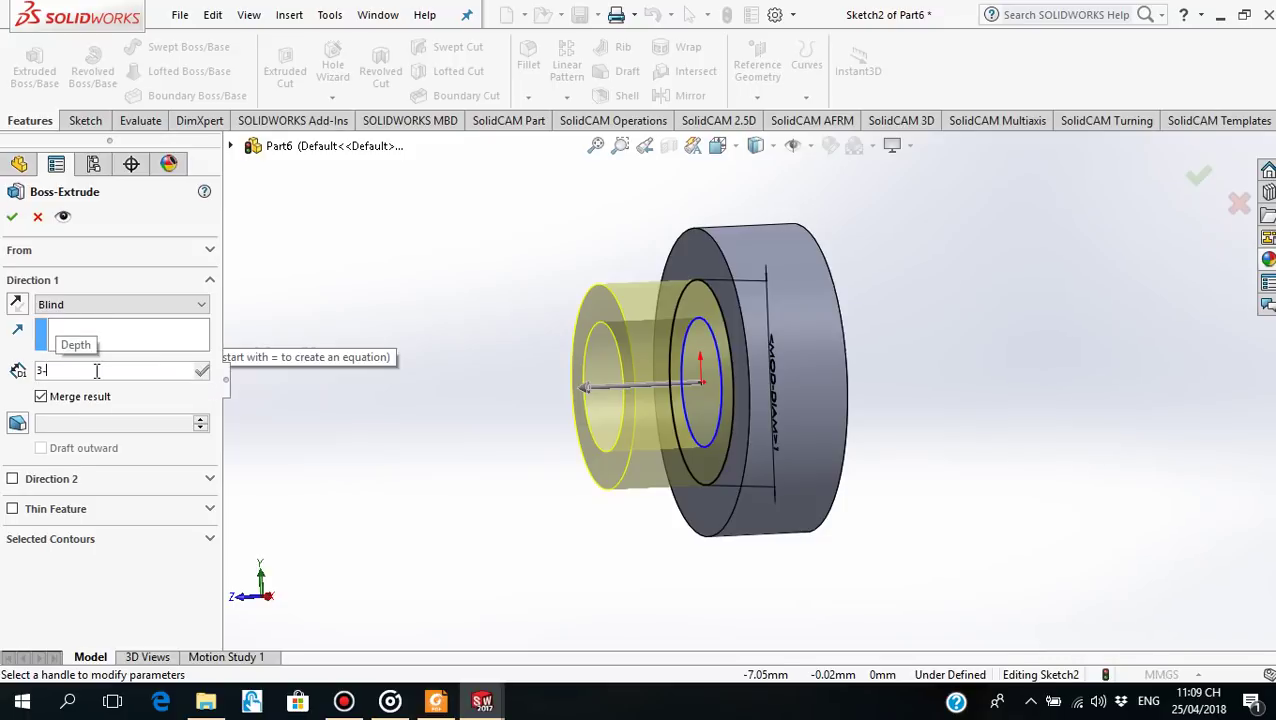
{"action": "type", "text": "0.5"}
{"action": "key", "text": "Return"}
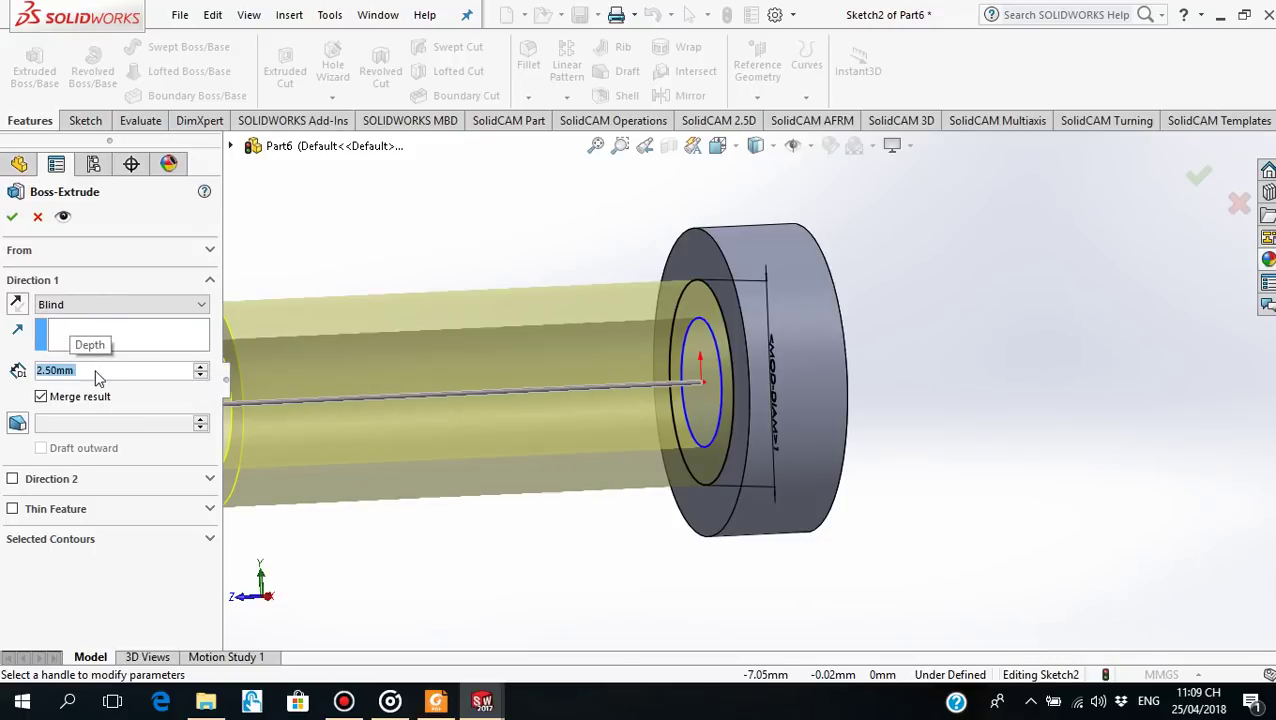
{"action": "left_click", "coordinate": [12, 220]}
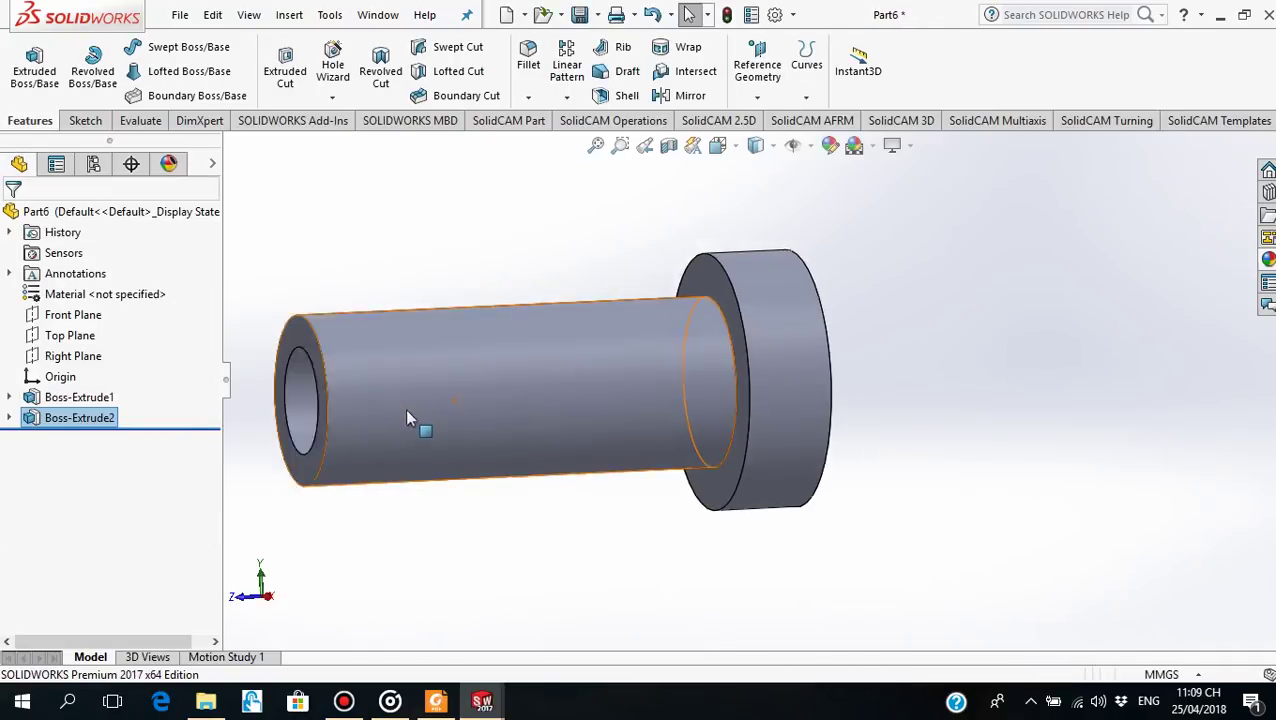
Chamfer the shaft's free end edge 0.06 mm × 45°, creating Chamfer1
{"action": "middle_click_drag", "start_coordinate": [405, 425], "coordinate": [601, 296]}
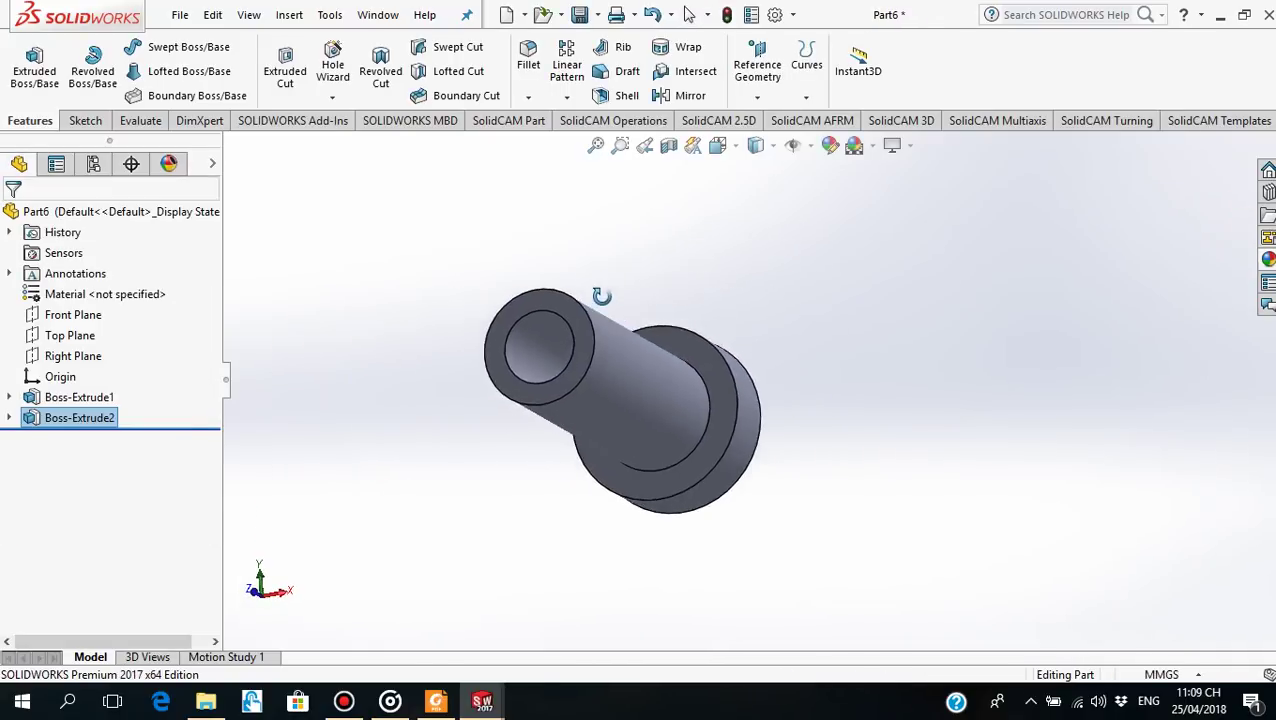
{"action": "left_click", "coordinate": [440, 703]}
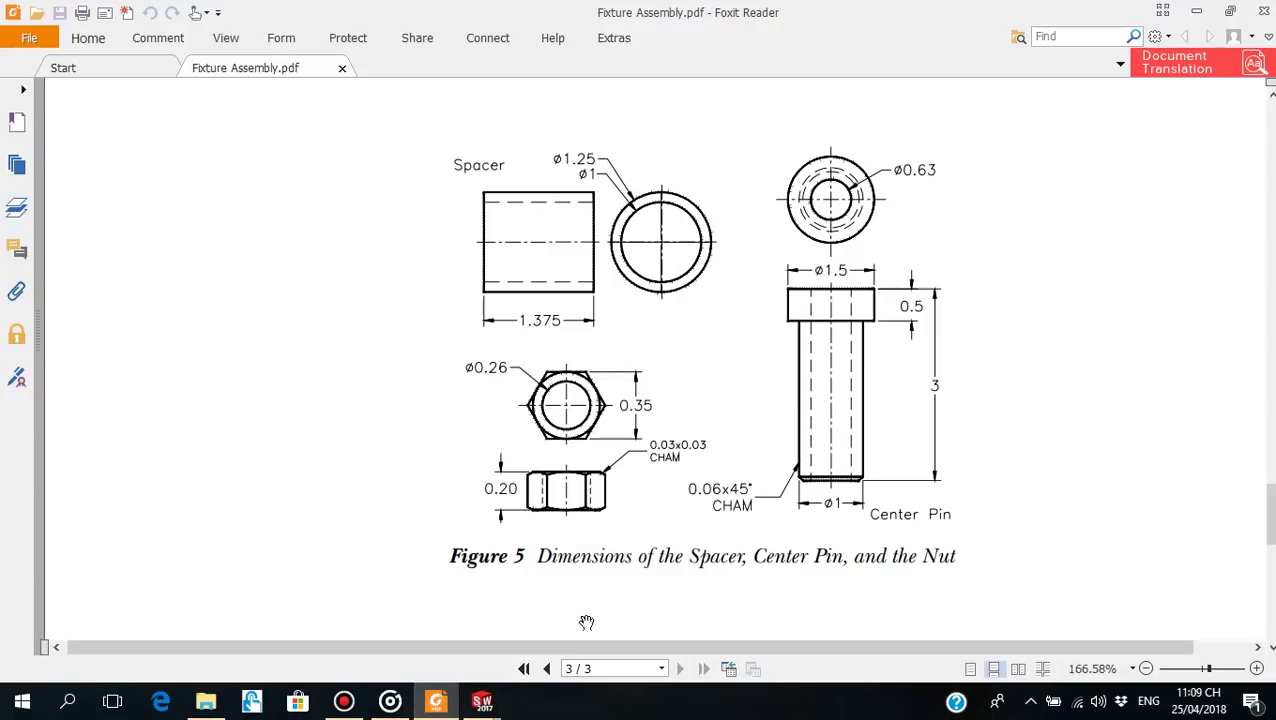
{"action": "left_click", "coordinate": [436, 701]}
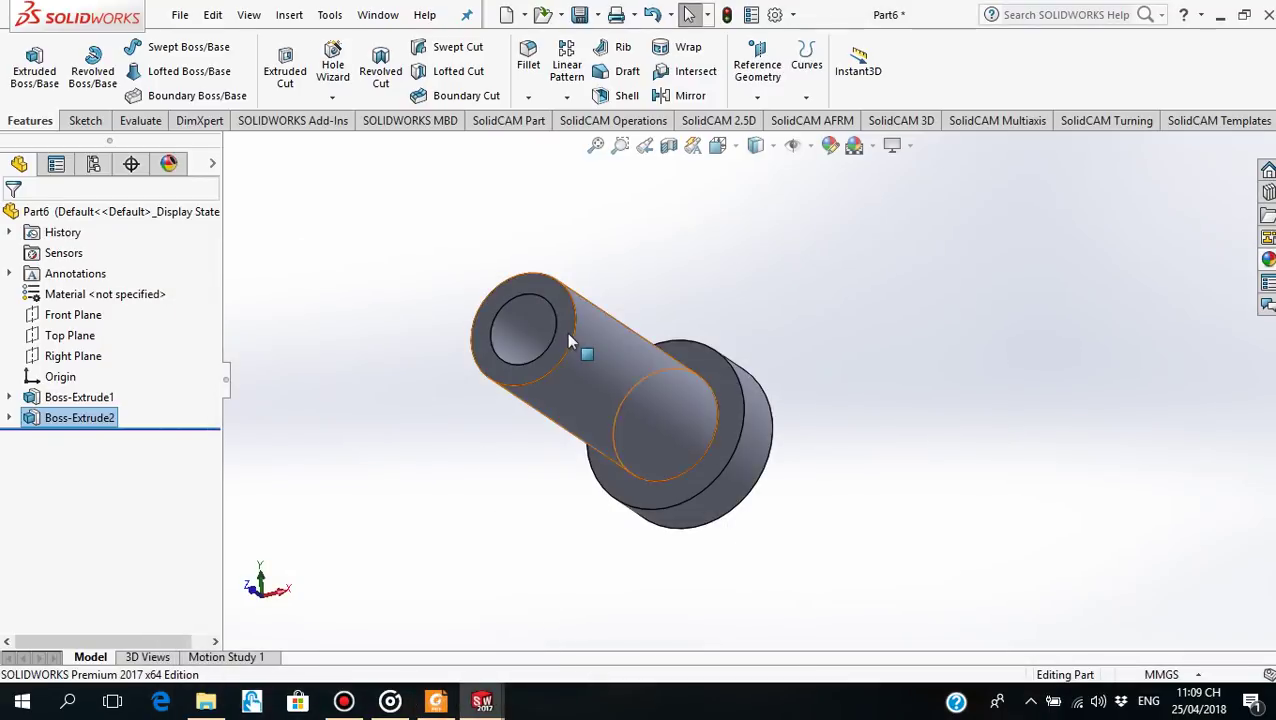
{"action": "left_click", "coordinate": [528, 97]}
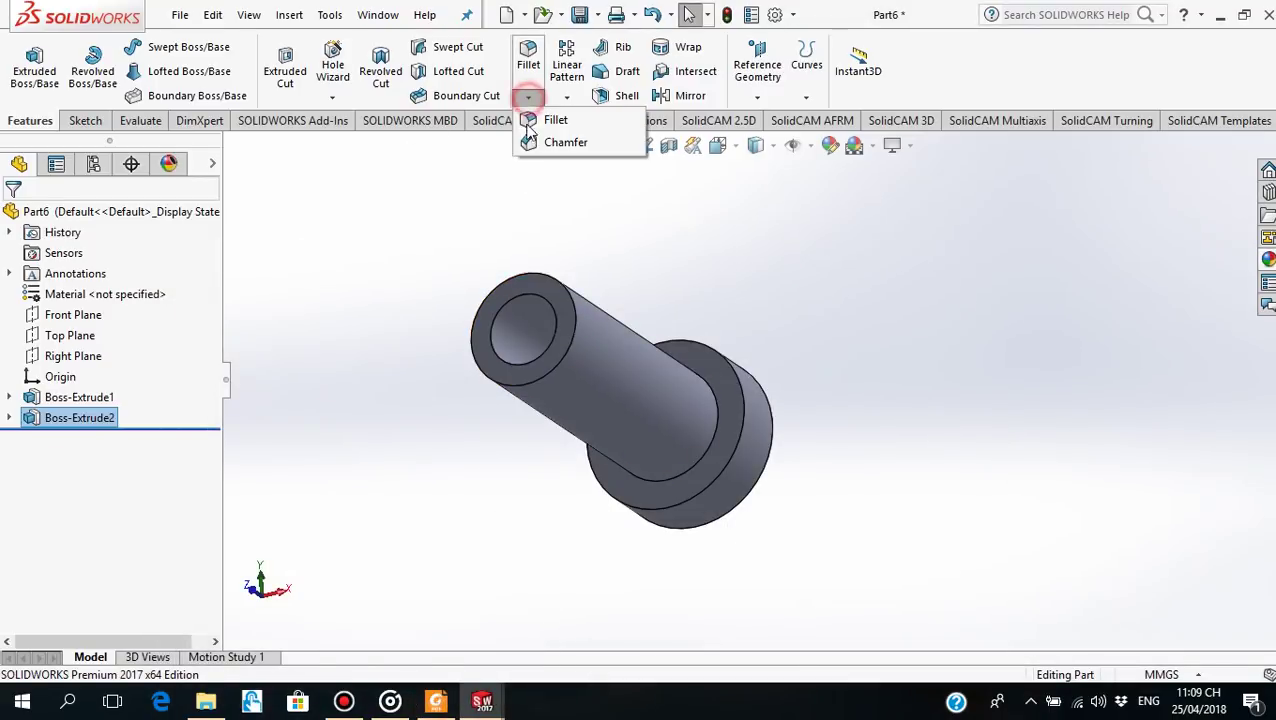
{"action": "left_click", "coordinate": [562, 142]}
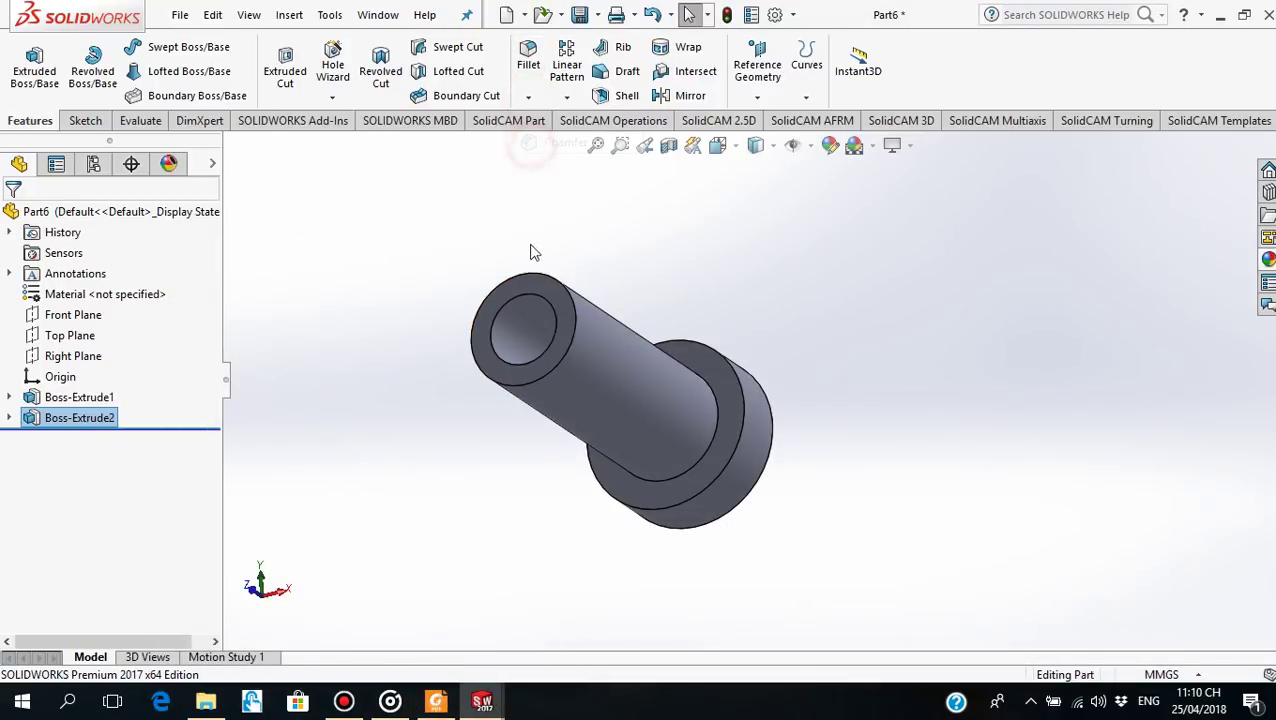
{"action": "left_click", "coordinate": [572, 326]}
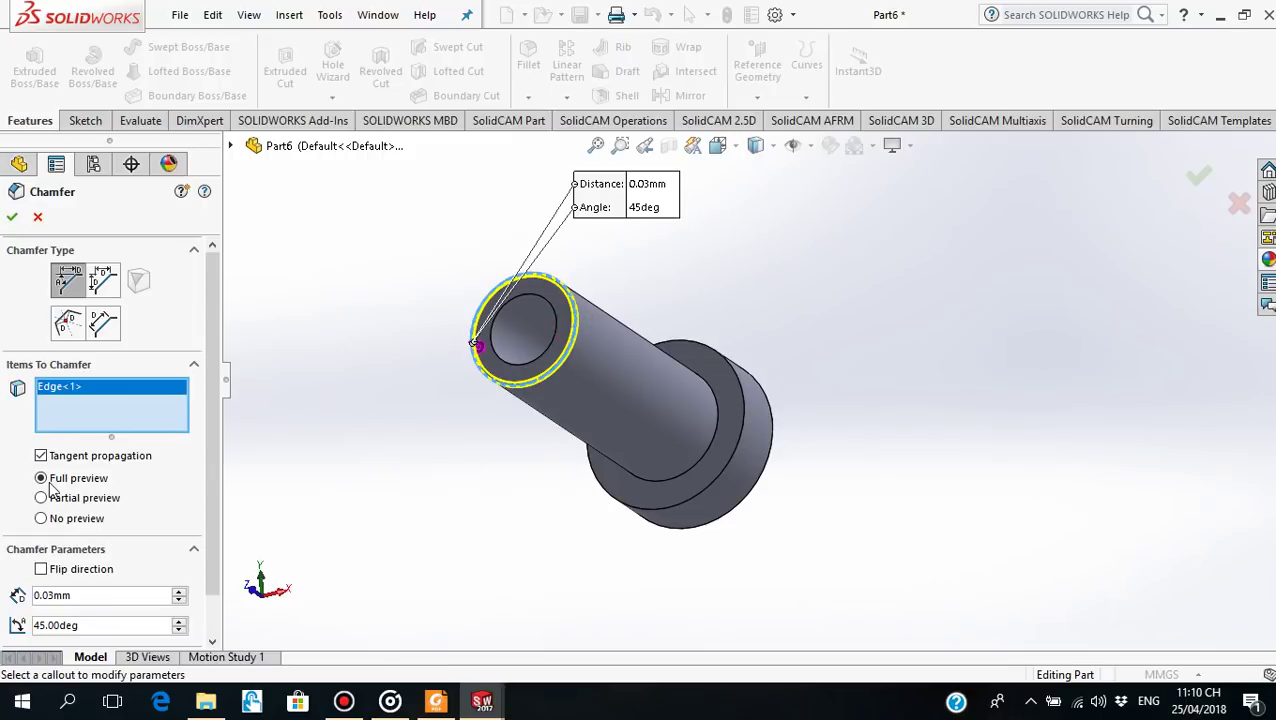
{"action": "double_click", "coordinate": [118, 595]}
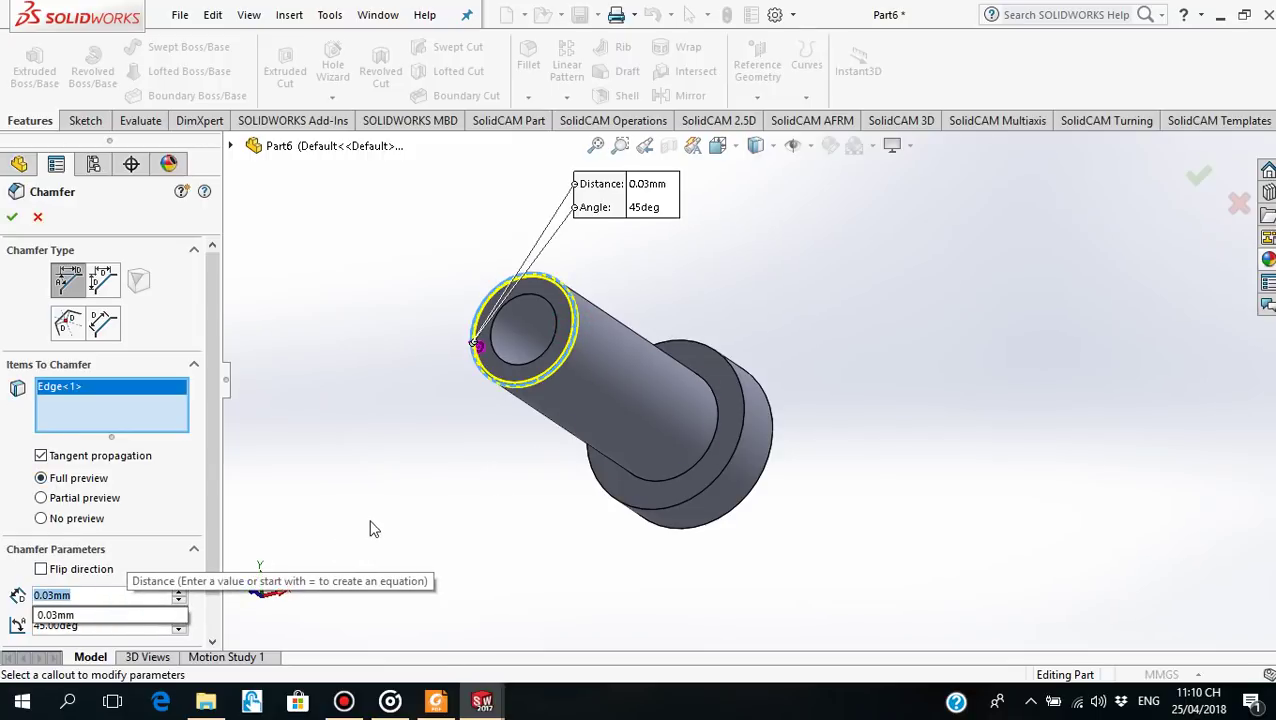
{"action": "type", "text": "0.06"}
{"action": "key", "text": "Return"}
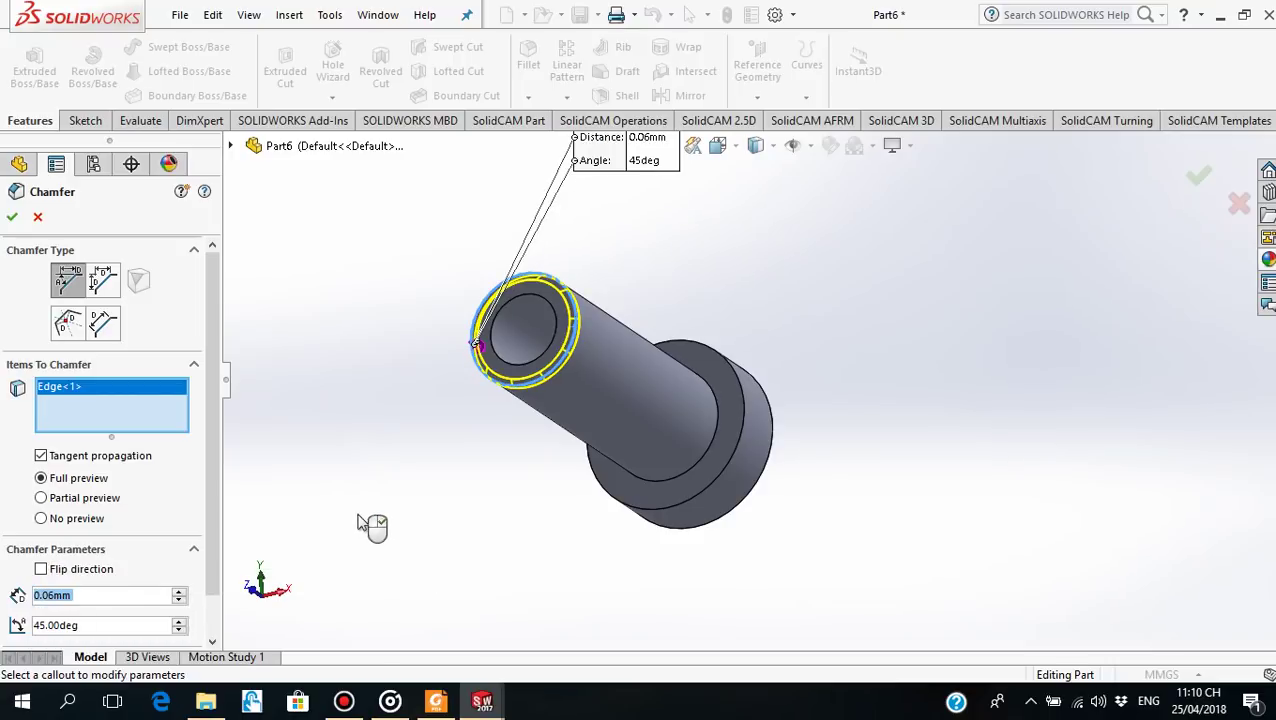
{"action": "left_click", "coordinate": [12, 216]}
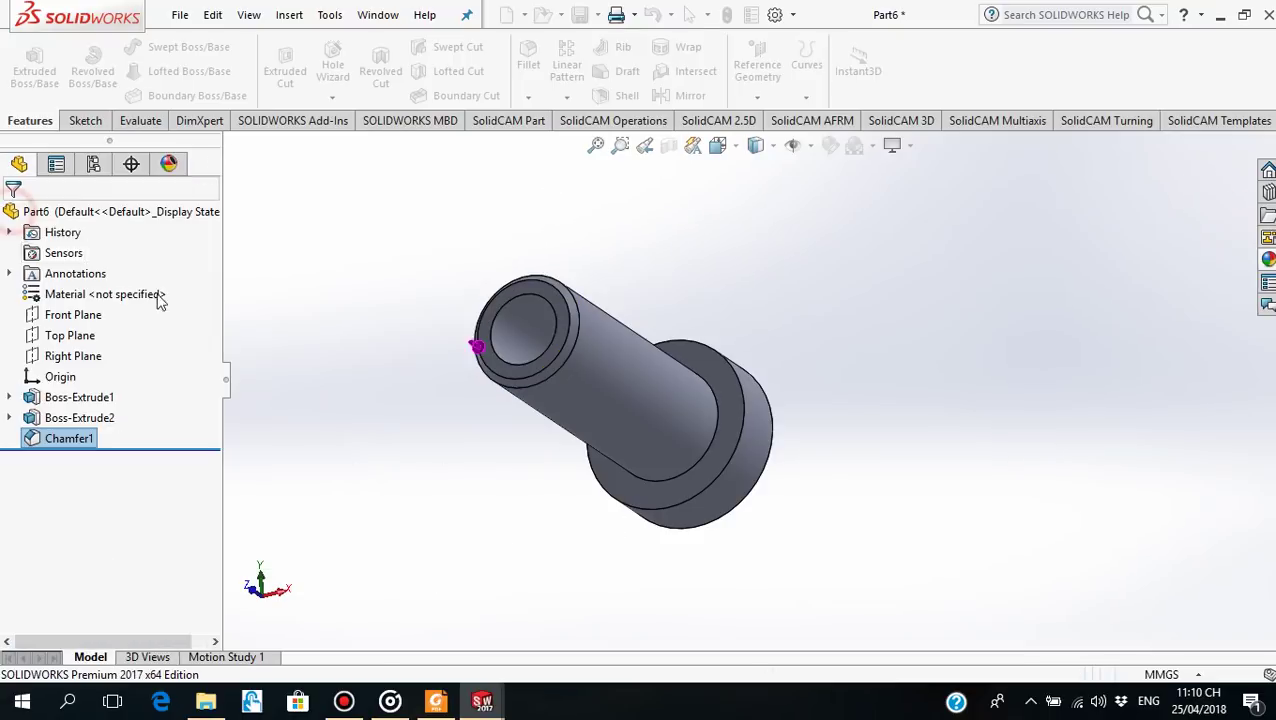
{"action": "mouse_move", "coordinate": [532, 453]}
{"action": "middle_mouse_down"}
{"action": "mouse_move", "coordinate": [661, 441]}
{"action": "mouse_move", "coordinate": [757, 456]}
{"action": "mouse_move", "coordinate": [795, 322]}
{"action": "mouse_move", "coordinate": [728, 300]}
{"action": "mouse_move", "coordinate": [789, 339]}
{"action": "mouse_move", "coordinate": [763, 393]}
{"action": "mouse_move", "coordinate": [658, 316]}
{"action": "mouse_move", "coordinate": [564, 318]}
{"action": "mouse_move", "coordinate": [456, 370]}
{"action": "mouse_move", "coordinate": [600, 430]}
{"action": "mouse_move", "coordinate": [535, 296]}
{"action": "mouse_move", "coordinate": [503, 346]}
{"action": "mouse_move", "coordinate": [521, 373]}
{"action": "mouse_move", "coordinate": [457, 432]}
{"action": "middle_mouse_up"}
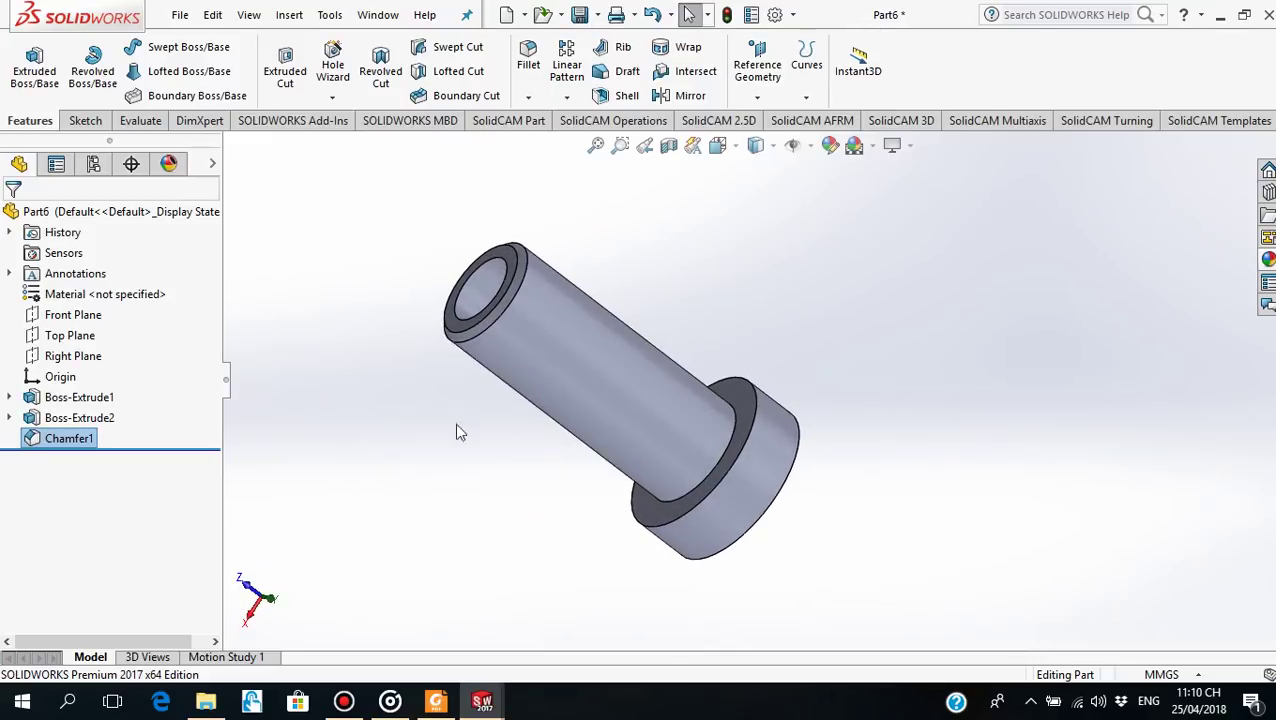
Recheck the drawing, save the center pin as Part6, and begin a new document
{"action": "left_click", "coordinate": [437, 701]}
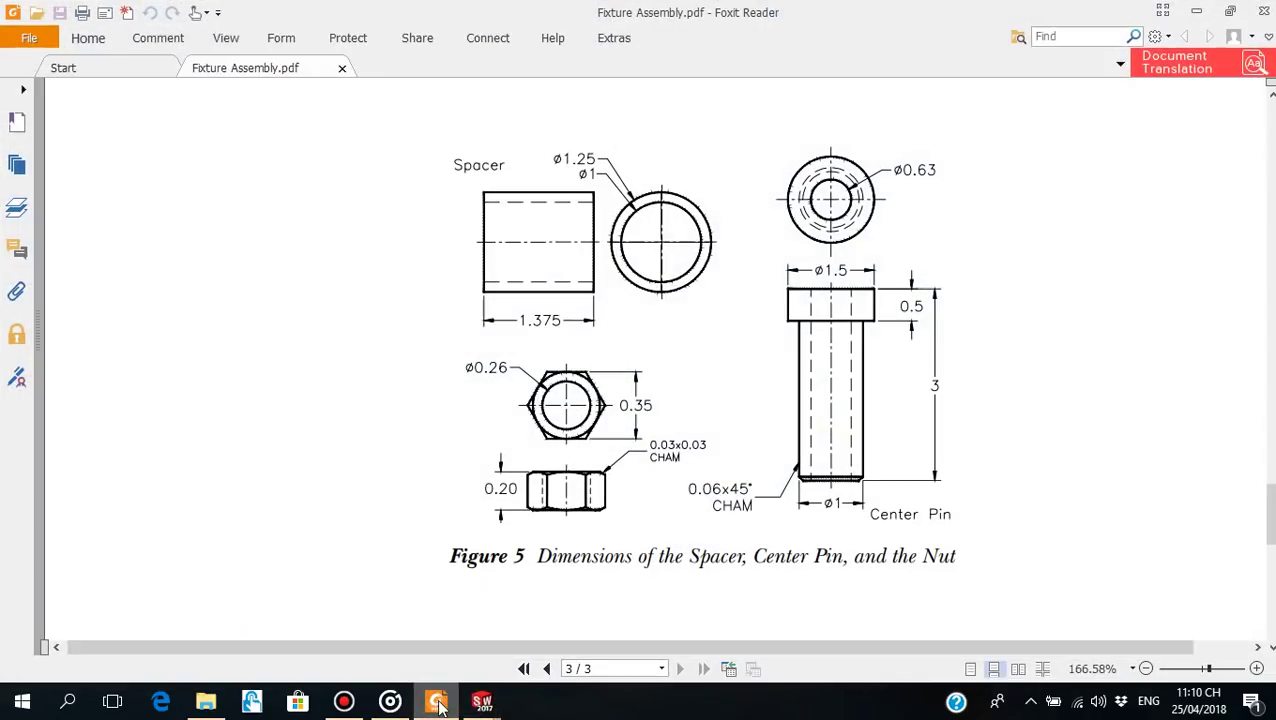
{"action": "left_click", "coordinate": [437, 701]}
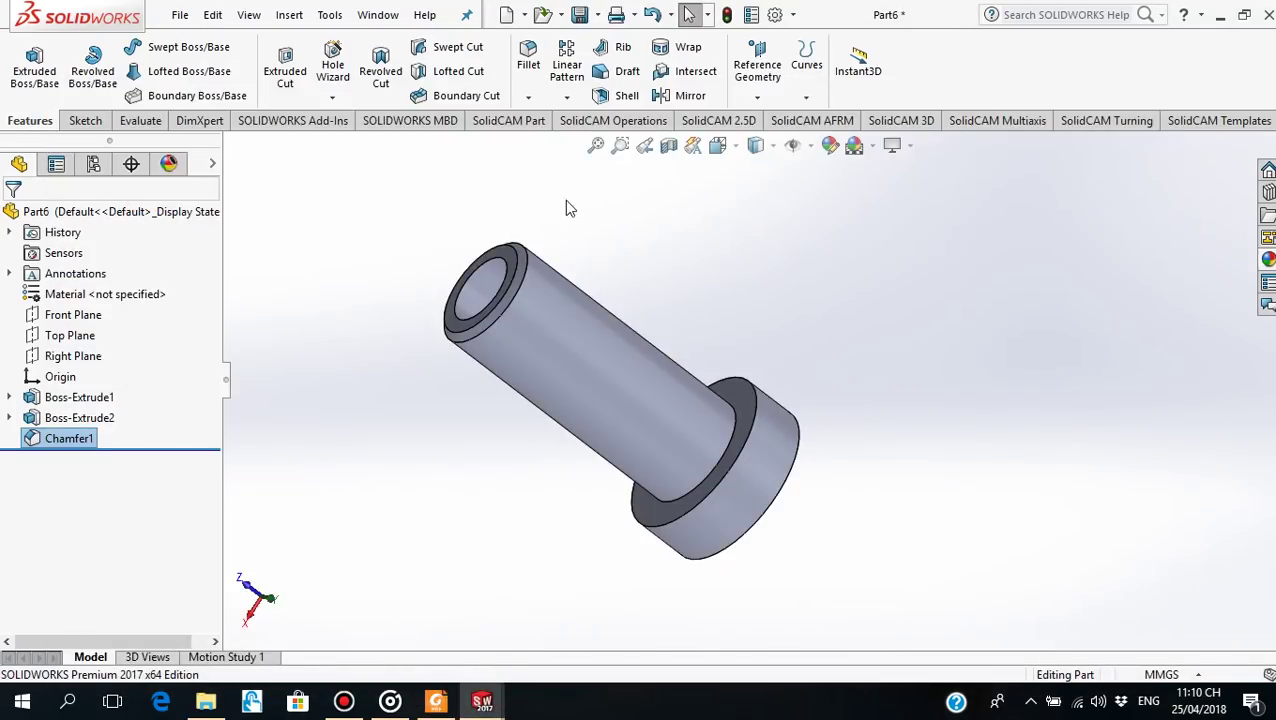
{"action": "left_click", "coordinate": [584, 16]}
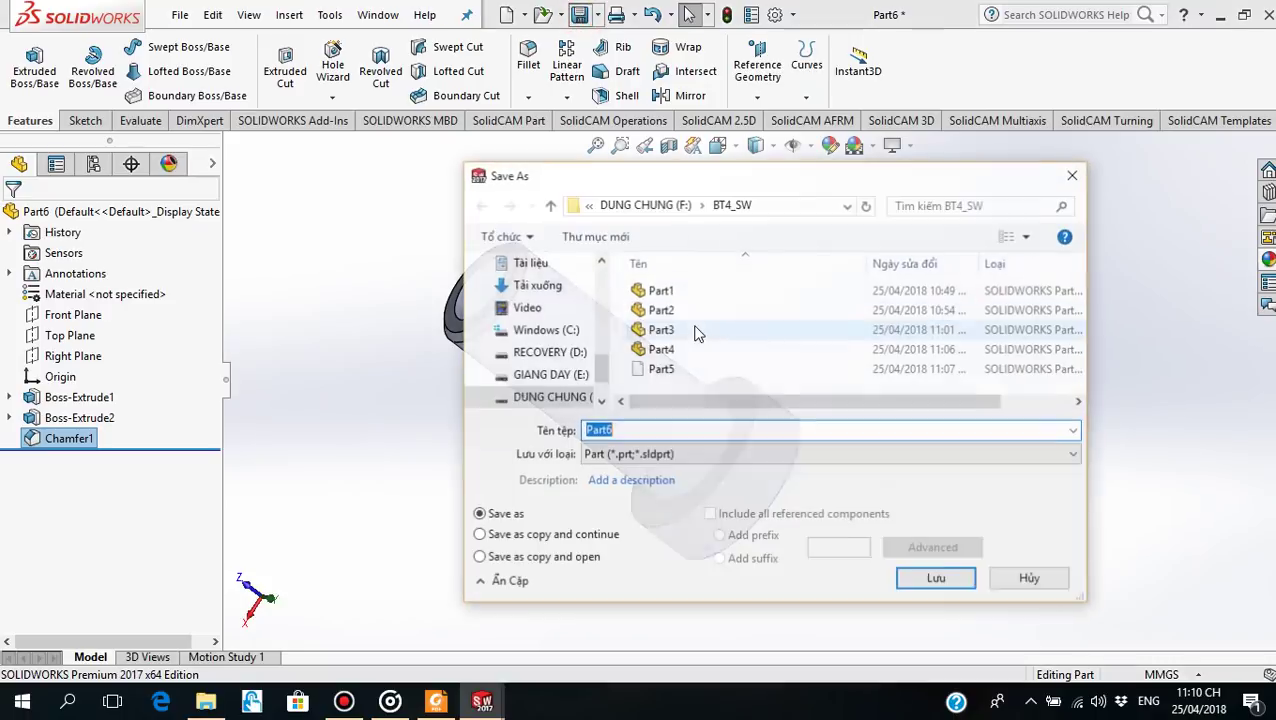
{"action": "left_click", "coordinate": [934, 580]}
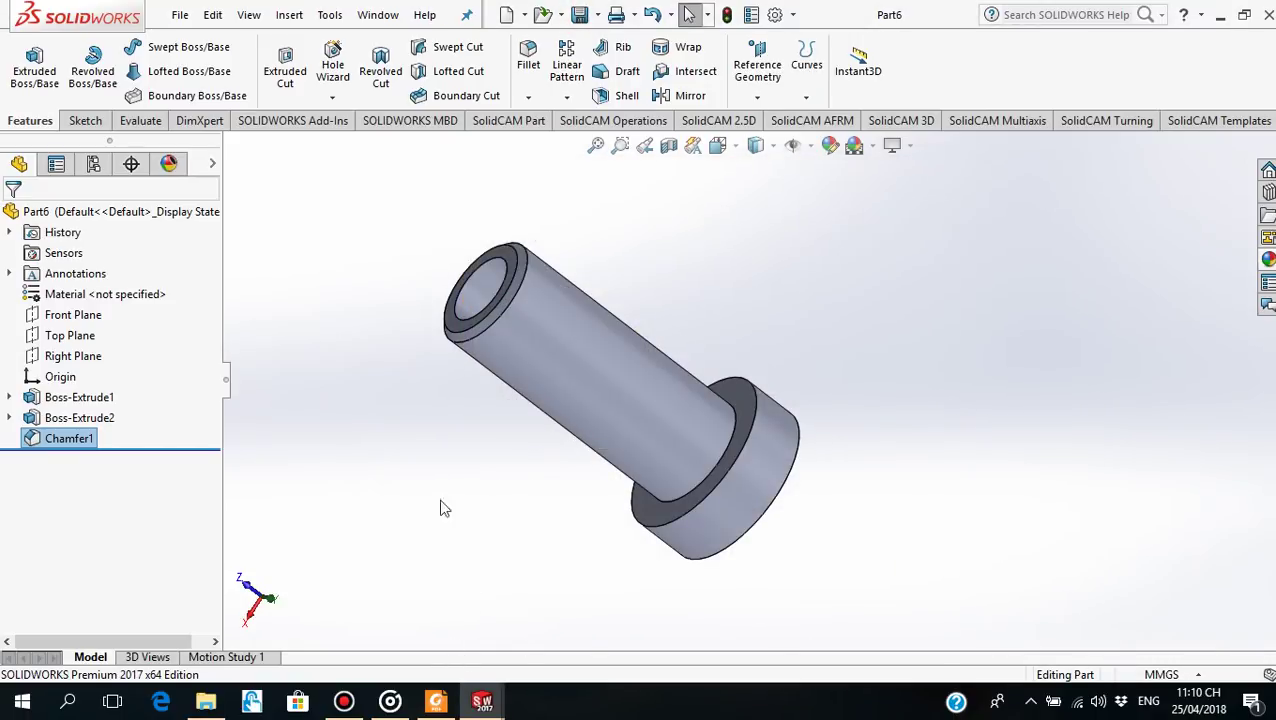
{"action": "left_click", "coordinate": [506, 14]}
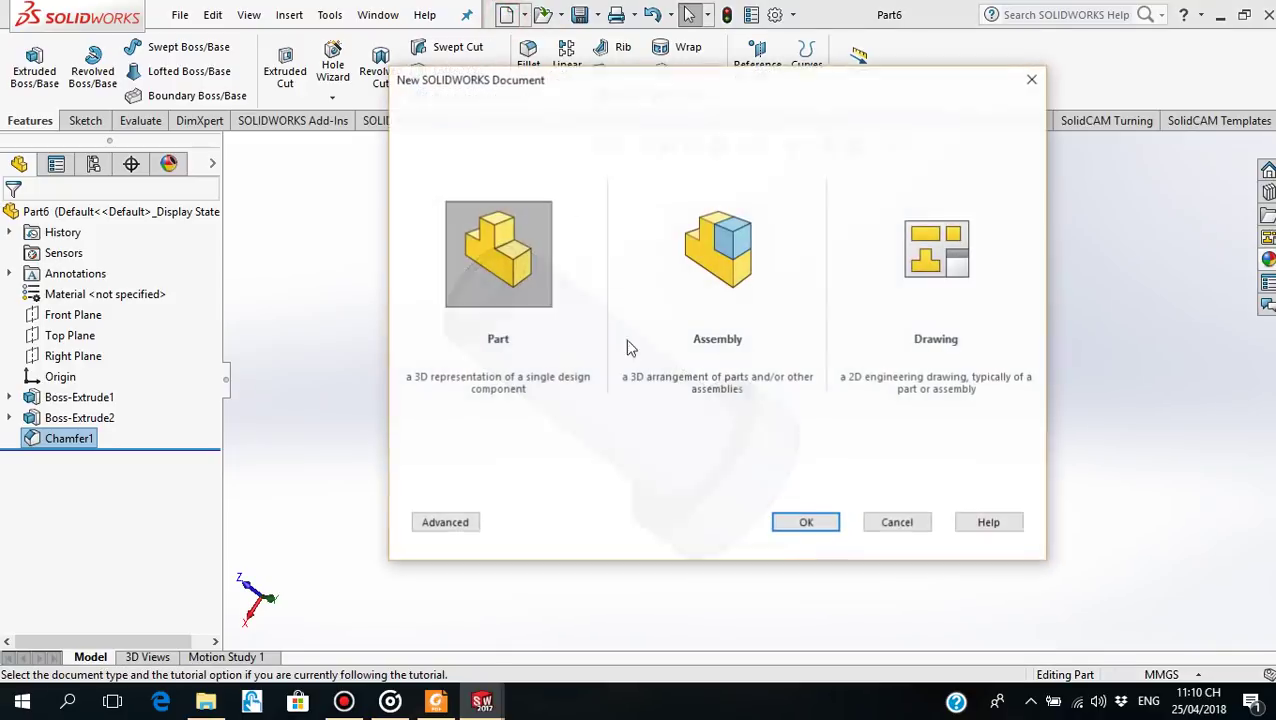
Create new Part7 with Sketch1 on its Front Plane, then show the drawing in Foxit Reader
{"action": "left_click", "coordinate": [800, 523]}
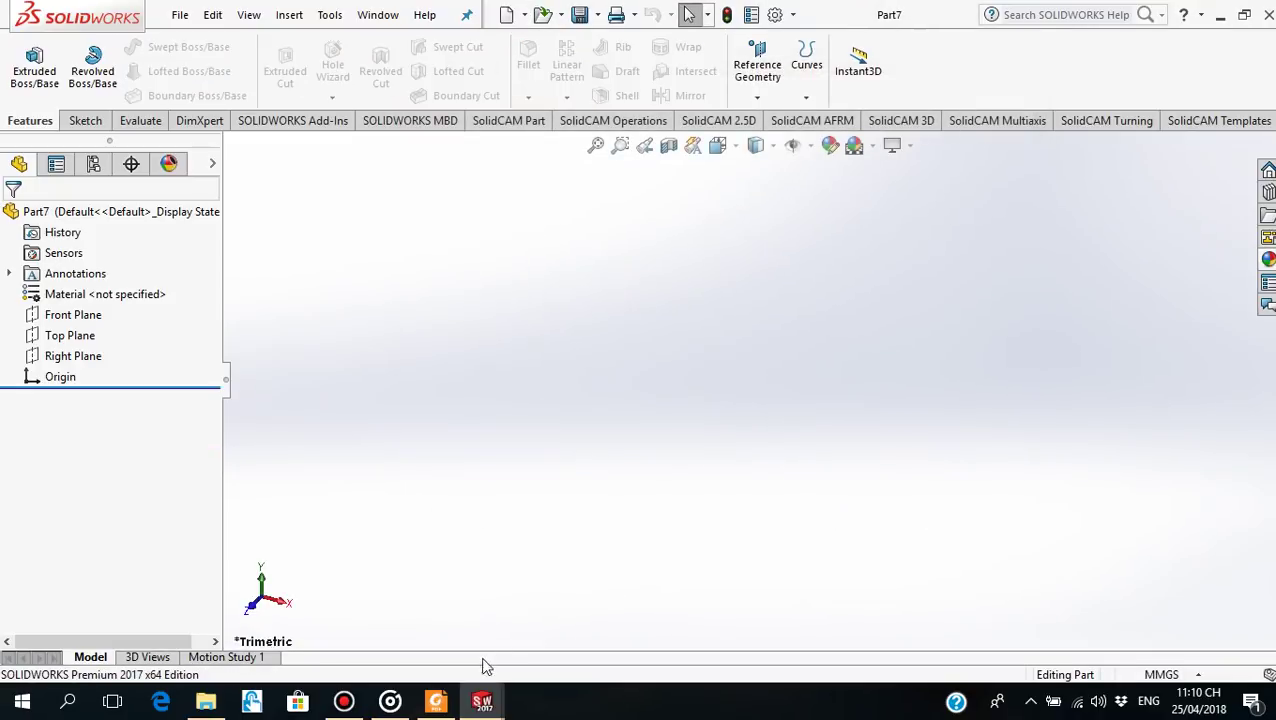
{"action": "left_click", "coordinate": [62, 314]}
{"action": "left_click", "coordinate": [142, 284]}
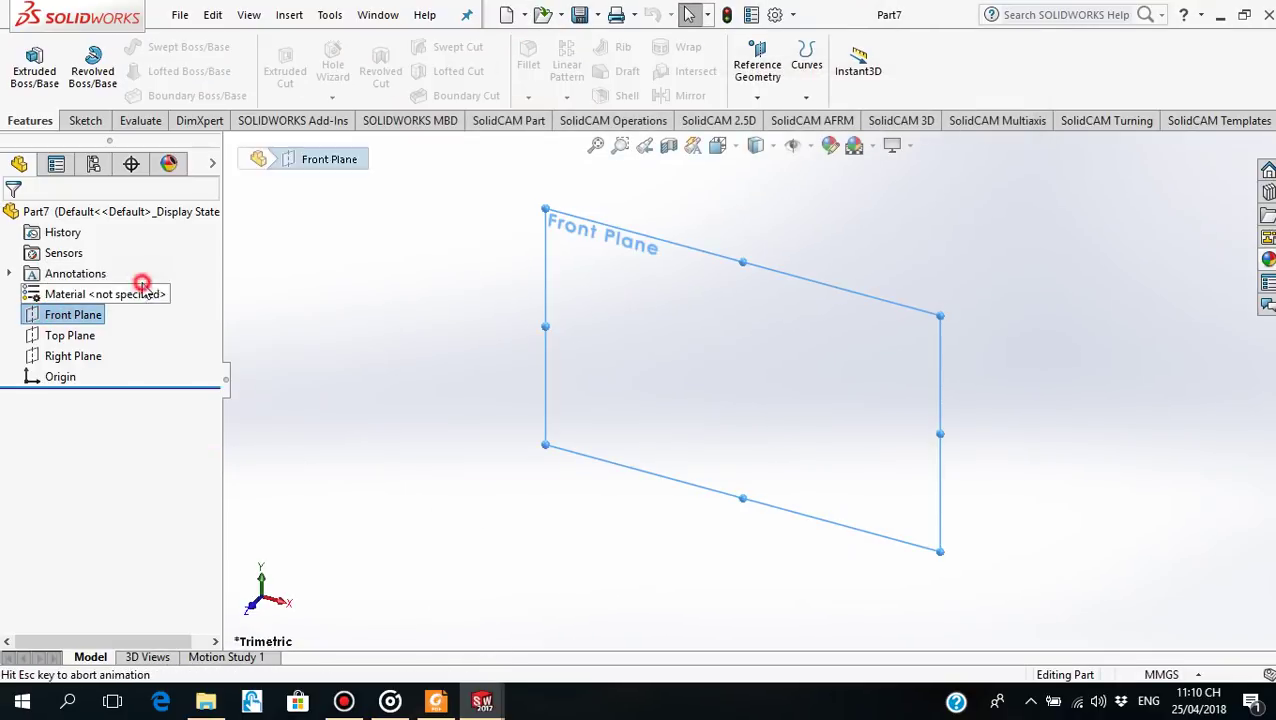
{"action": "left_click", "coordinate": [31, 311]}
{"action": "left_click", "coordinate": [48, 285]}
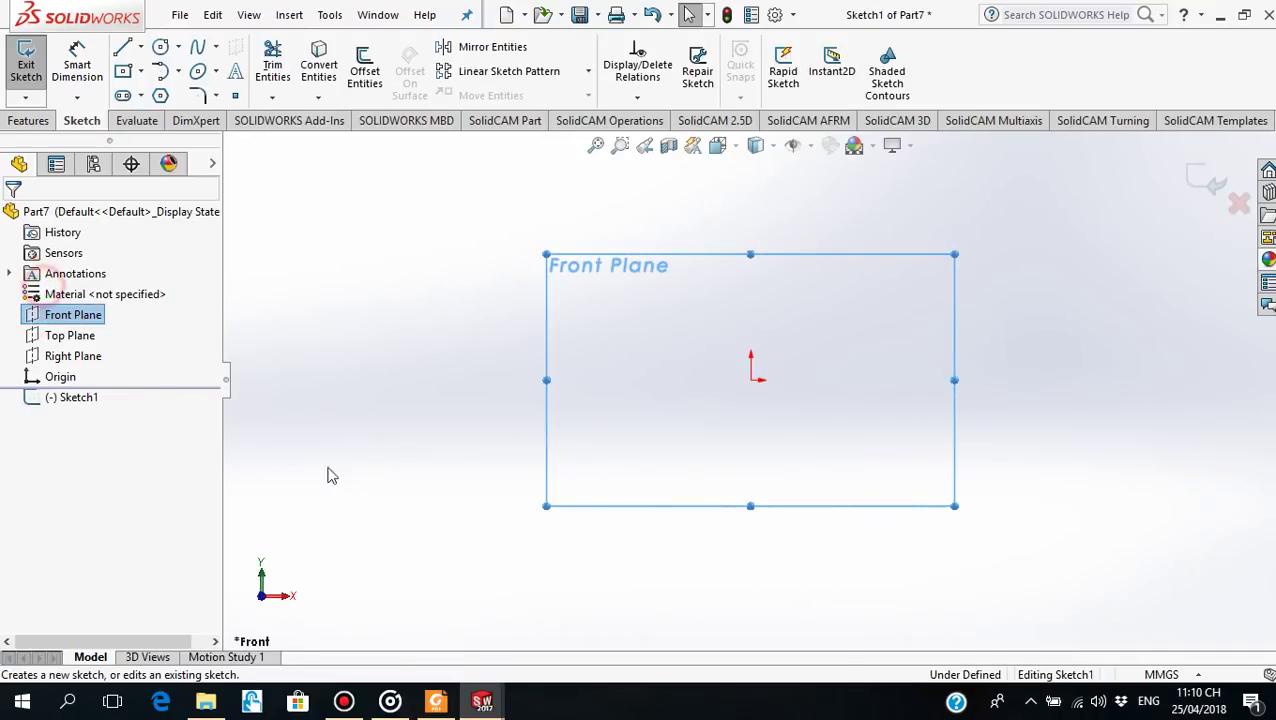
{"action": "left_click", "coordinate": [436, 701]}
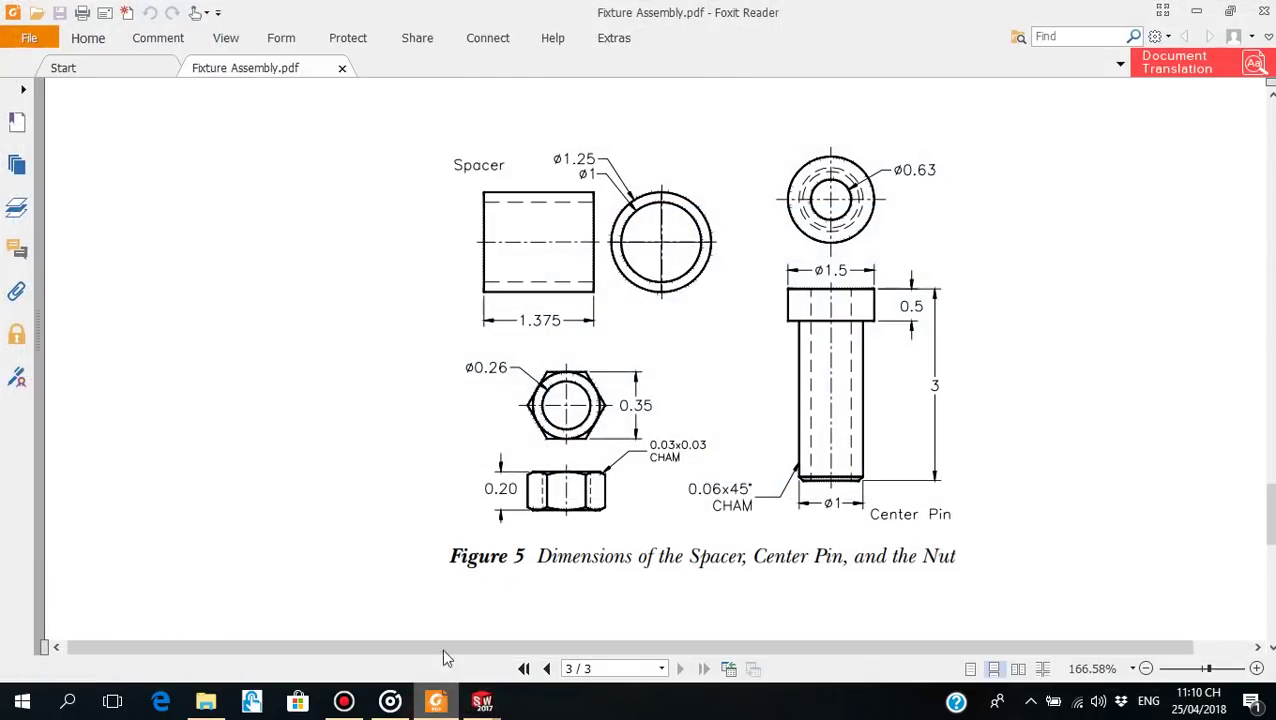
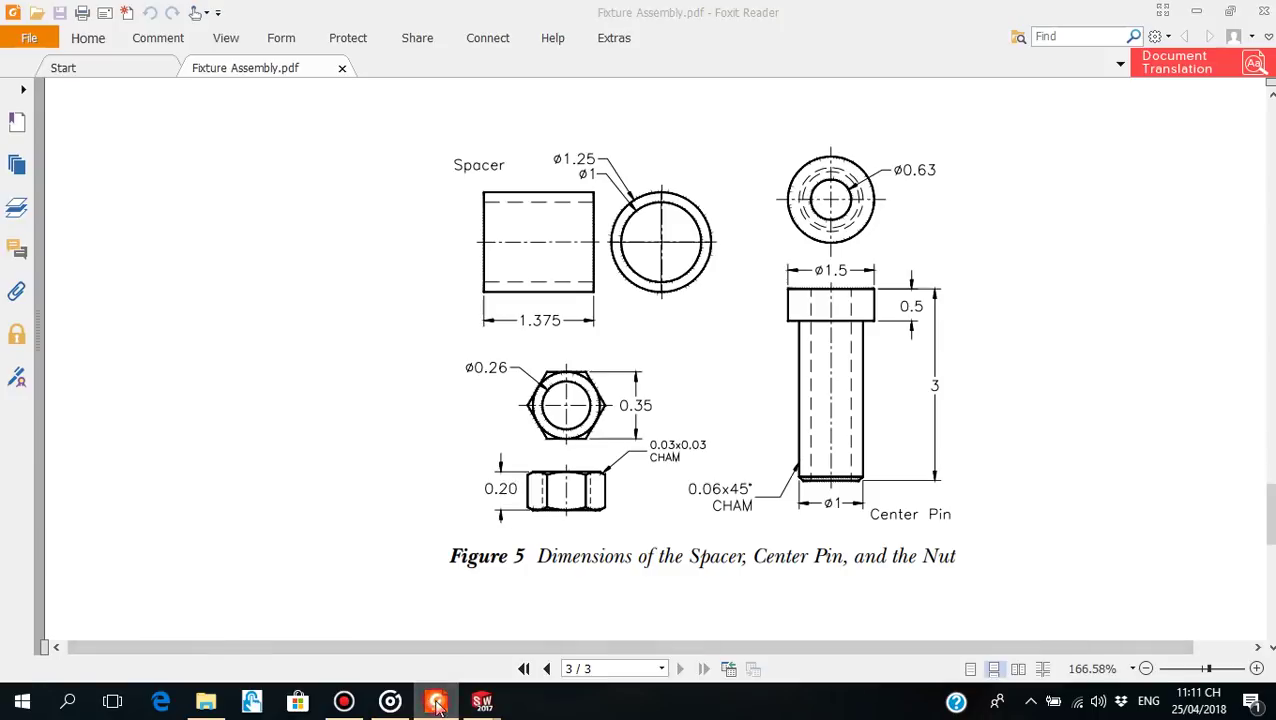
Draw a six-sided polygon centred on the sketch origin
{"action": "key", "text": "alt+Tab"}
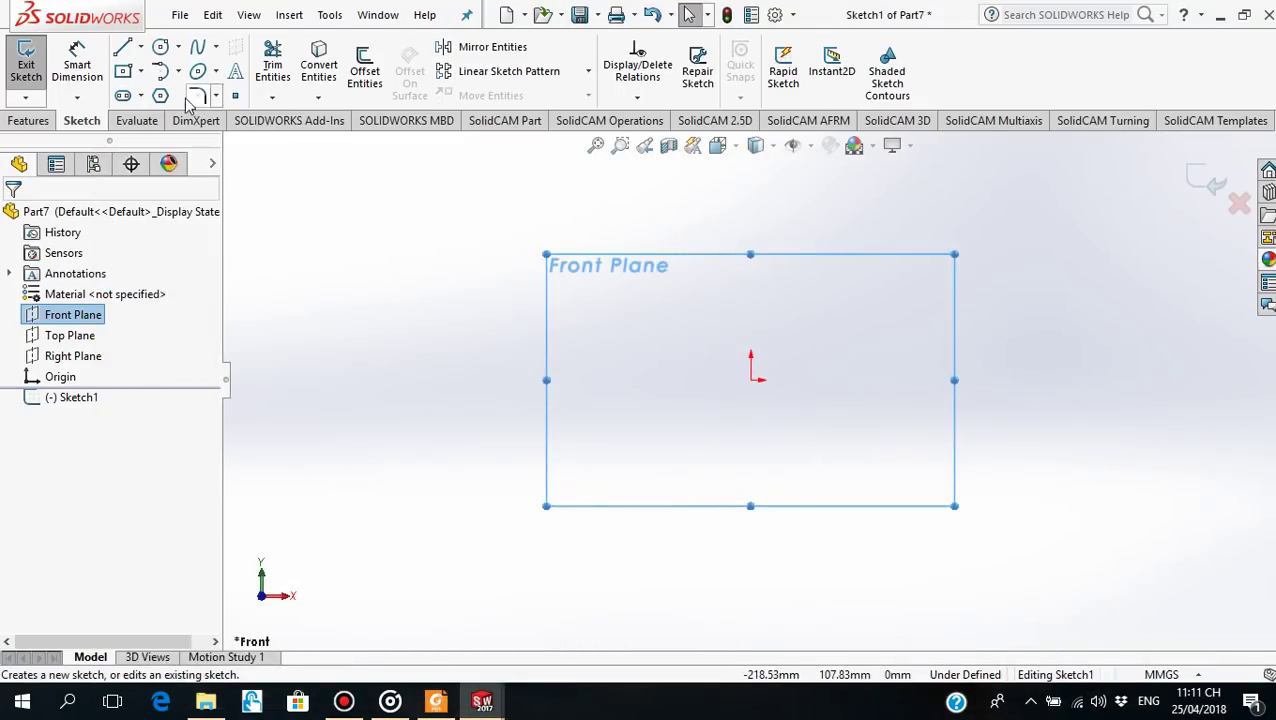
{"action": "left_click", "coordinate": [162, 96]}
{"action": "left_click", "coordinate": [751, 379]}
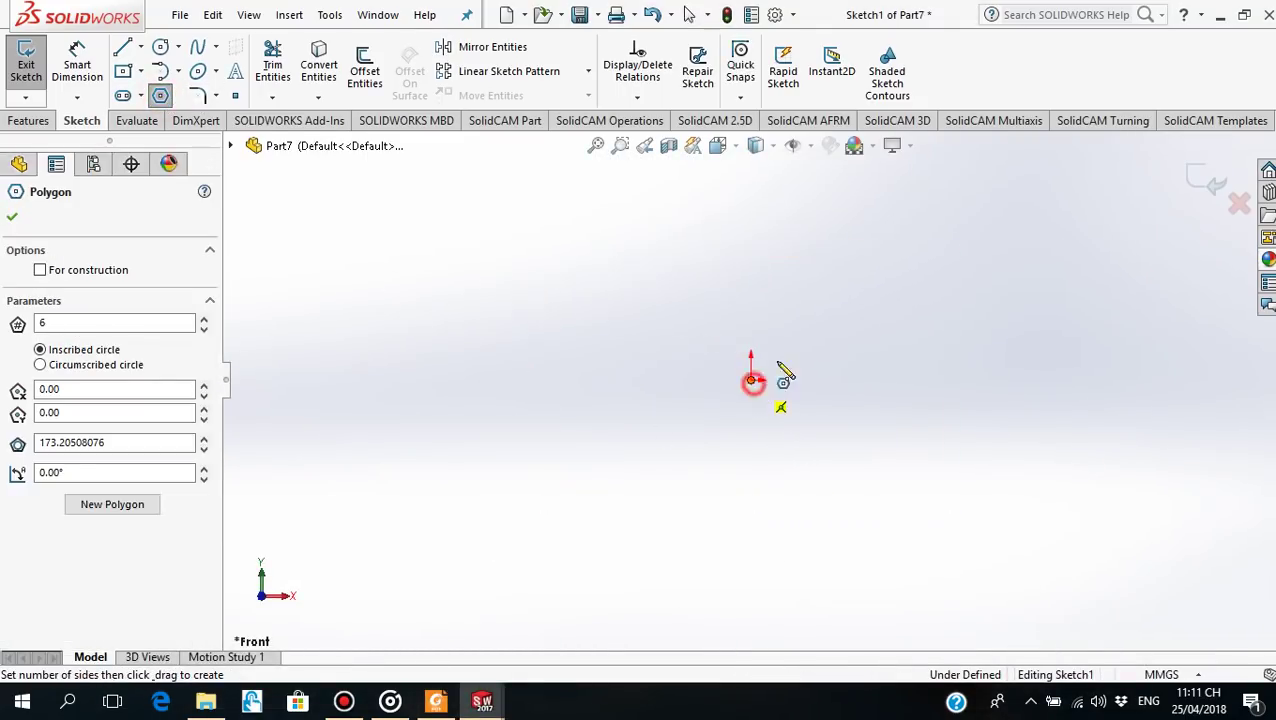
{"action": "left_click", "coordinate": [824, 321]}
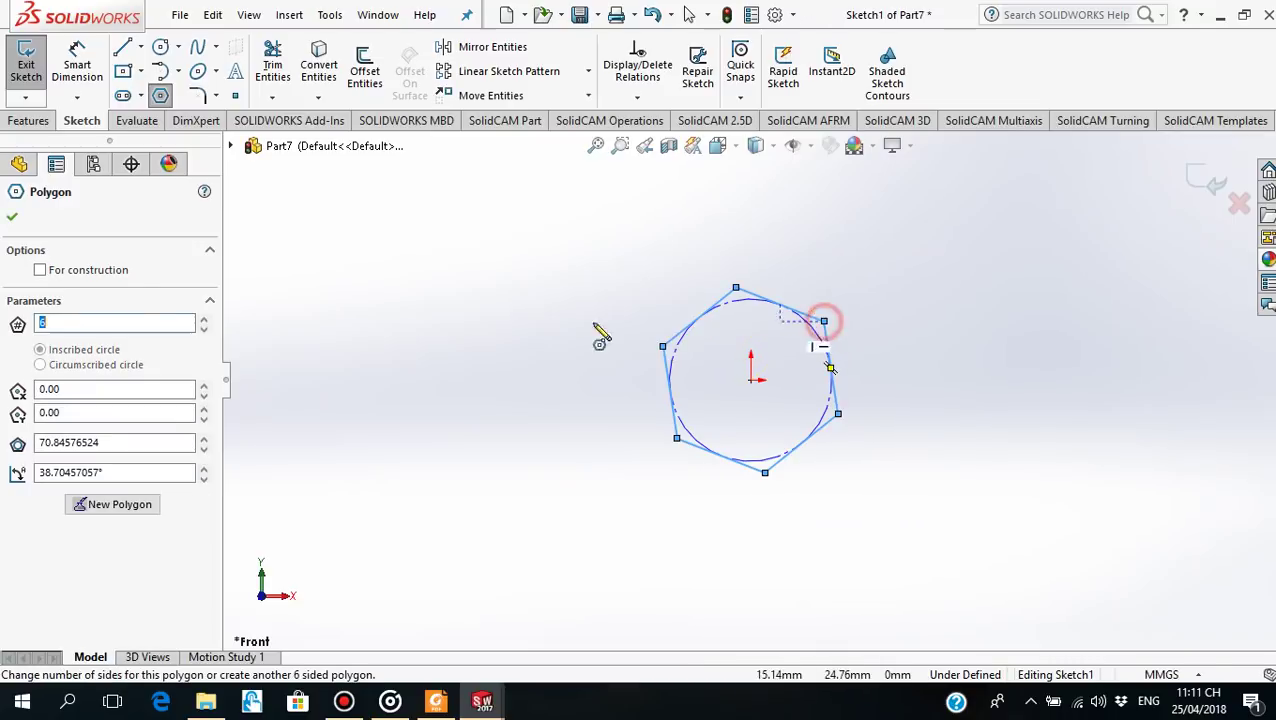
{"action": "left_click", "coordinate": [15, 218]}
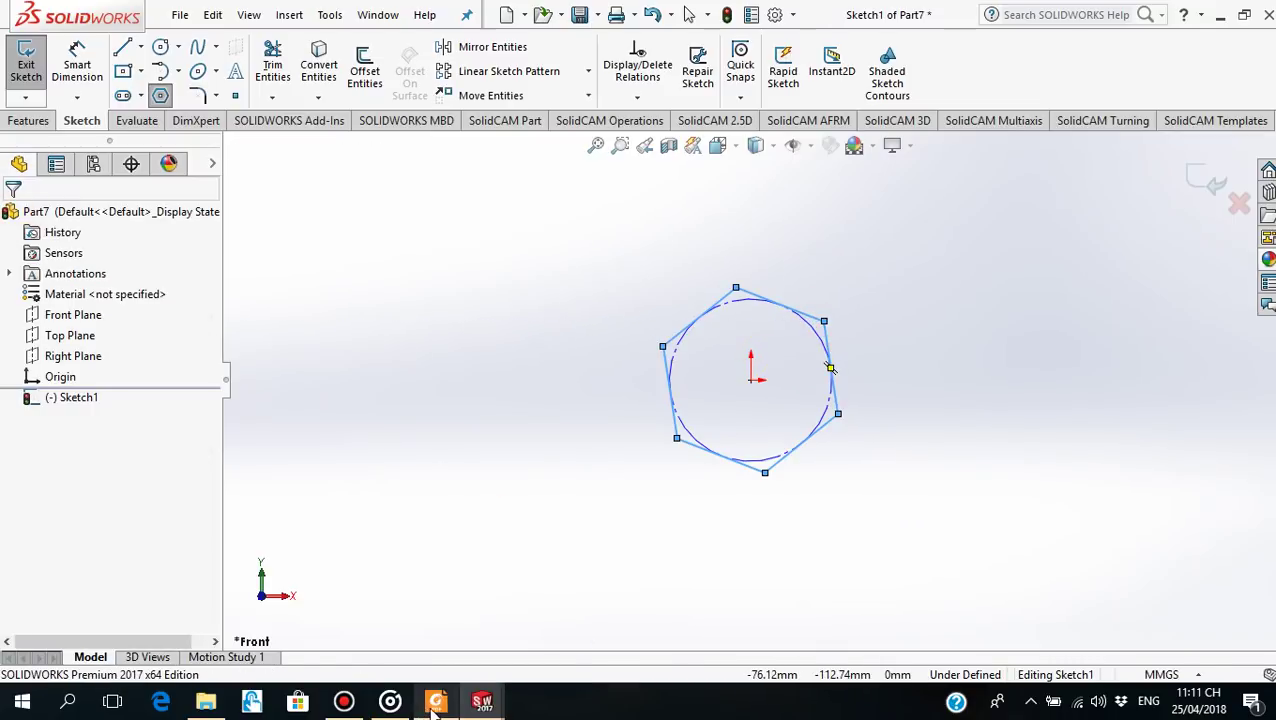
{"action": "left_click", "coordinate": [435, 703]}
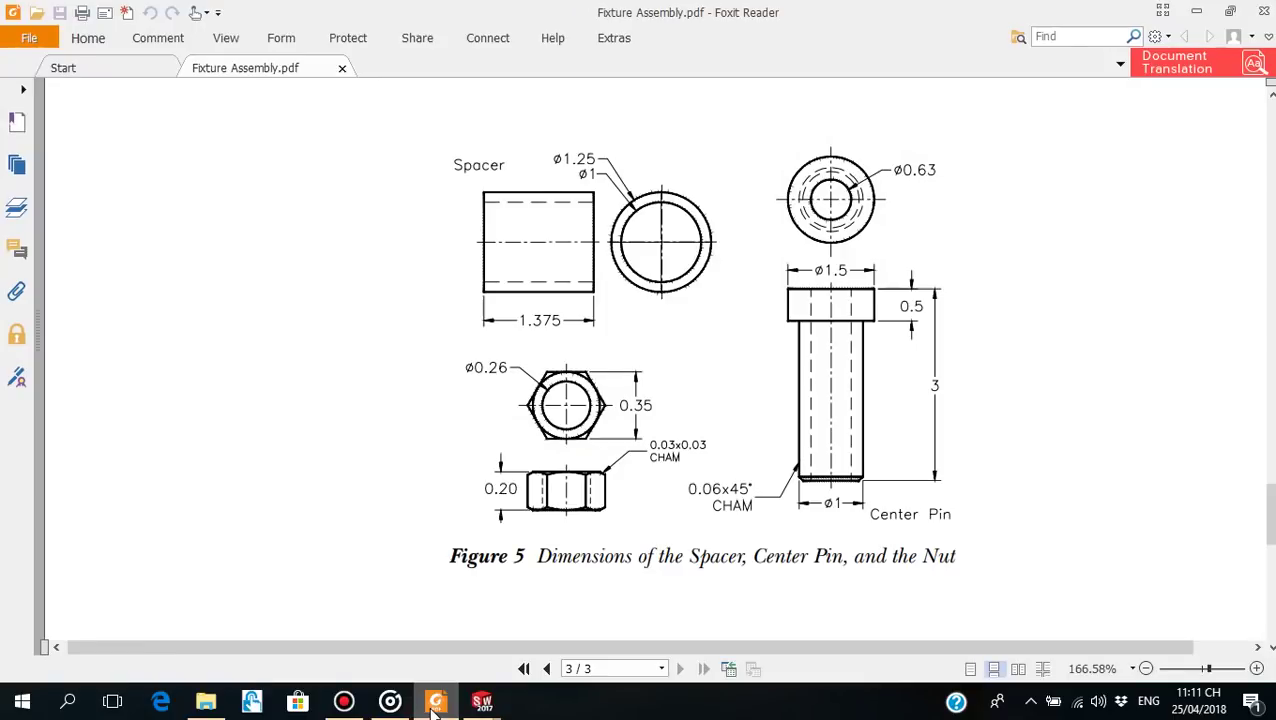
{"action": "left_click", "coordinate": [435, 703]}
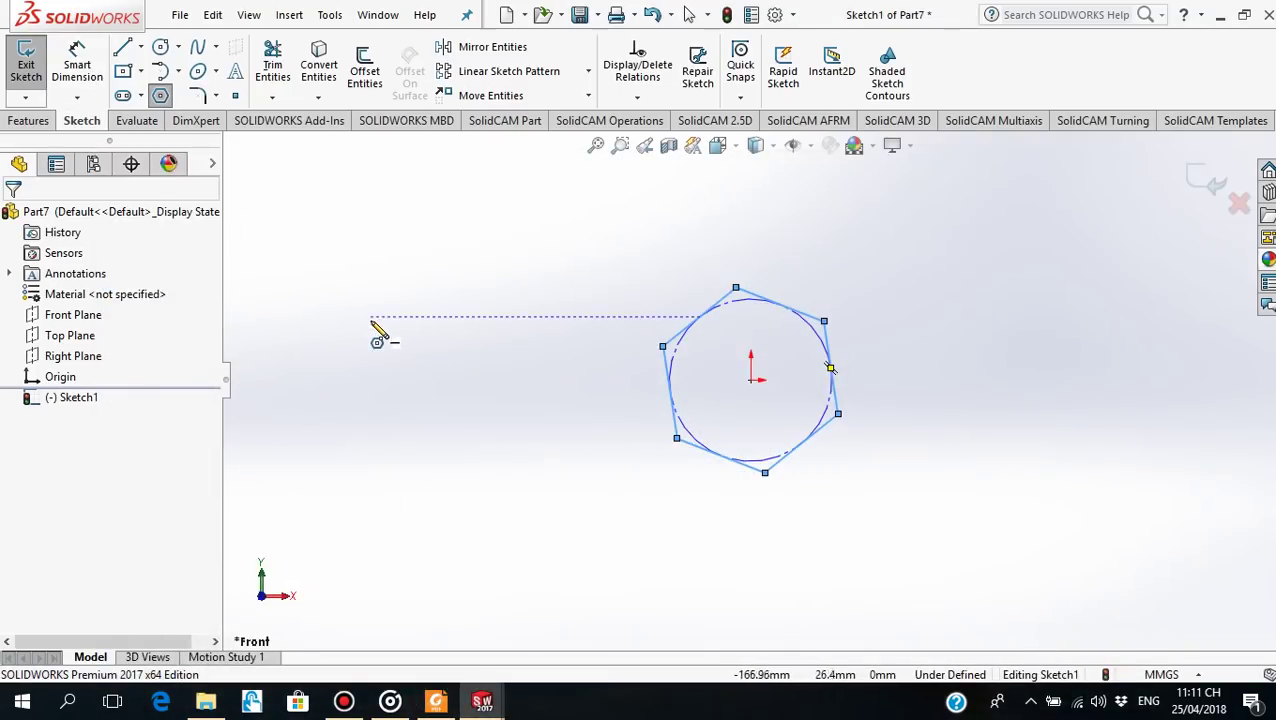
Dimension the hexagon across its flats to 0.35
{"action": "left_click", "coordinate": [77, 62]}
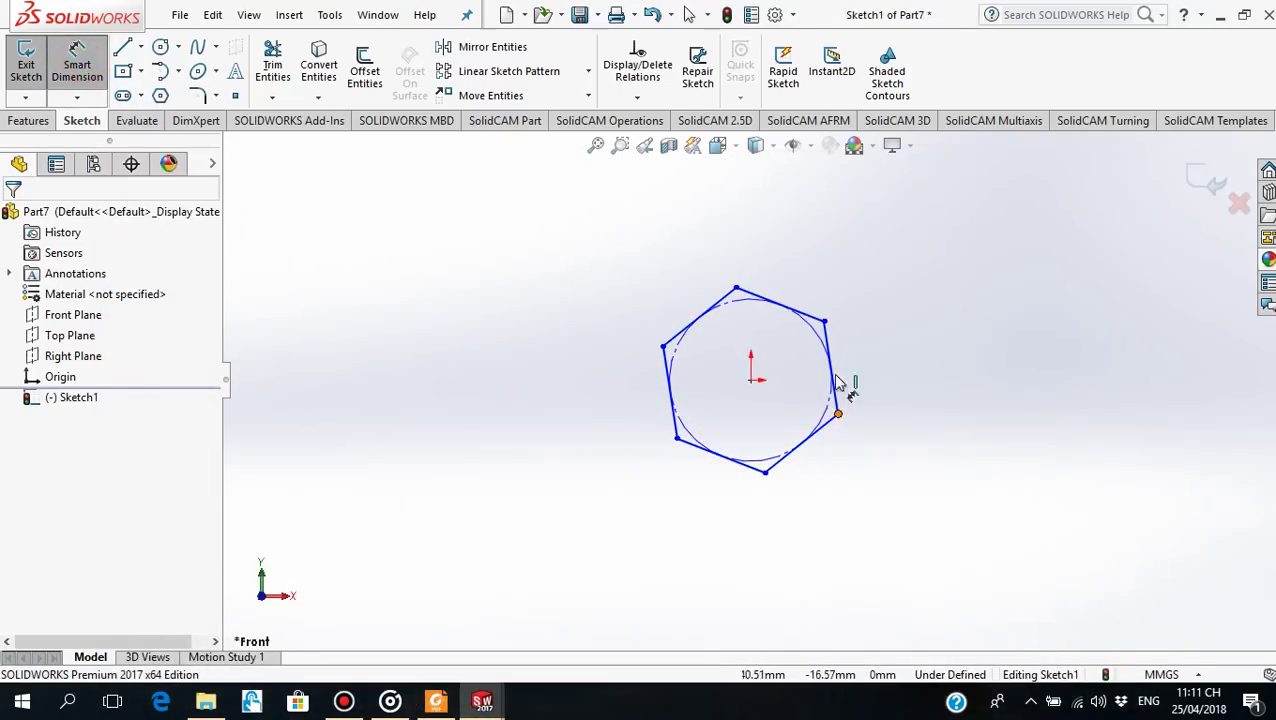
{"action": "left_click", "coordinate": [800, 317]}
{"action": "left_click", "coordinate": [758, 467]}
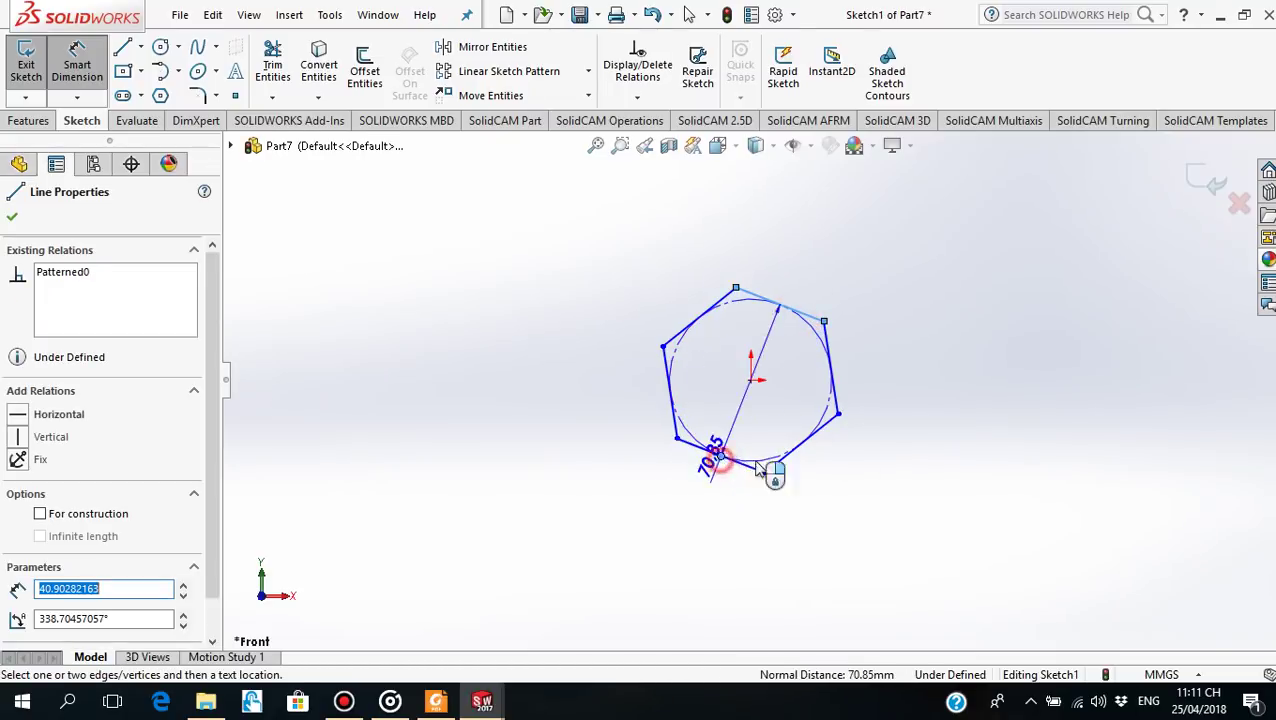
{"action": "left_click", "coordinate": [948, 488]}
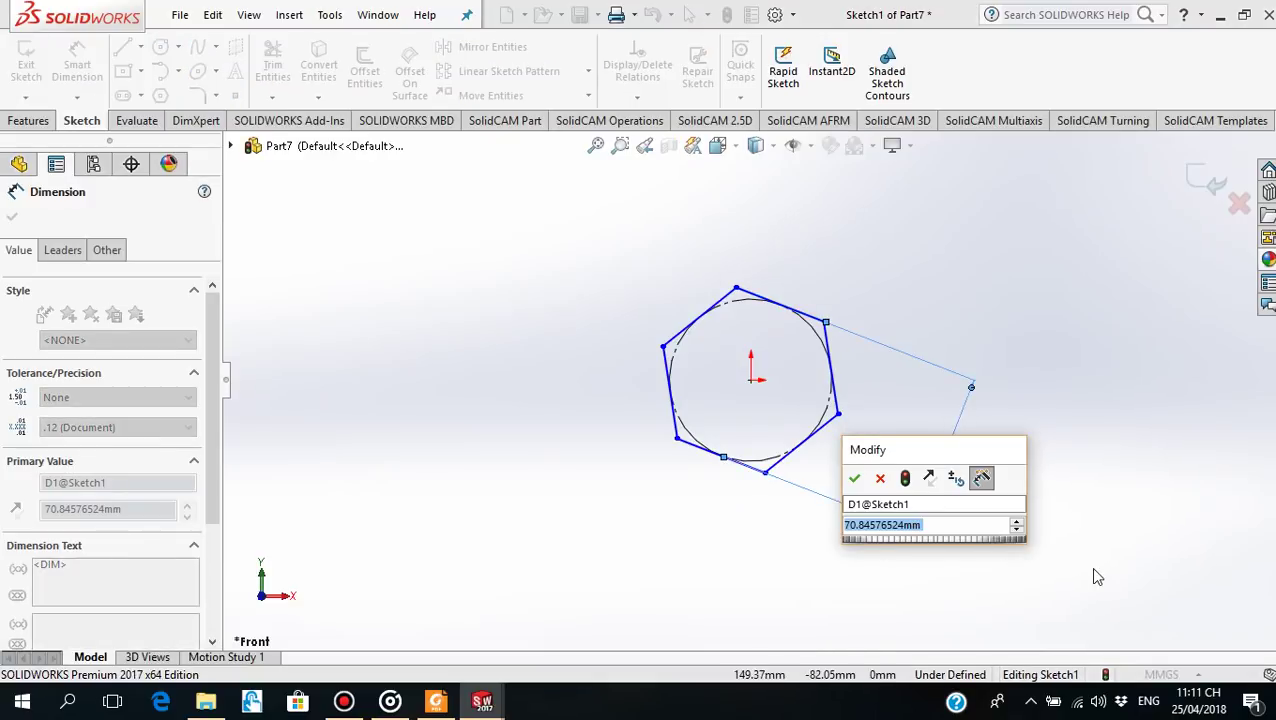
{"action": "type", "text": "35"}
{"action": "key", "text": "Return"}
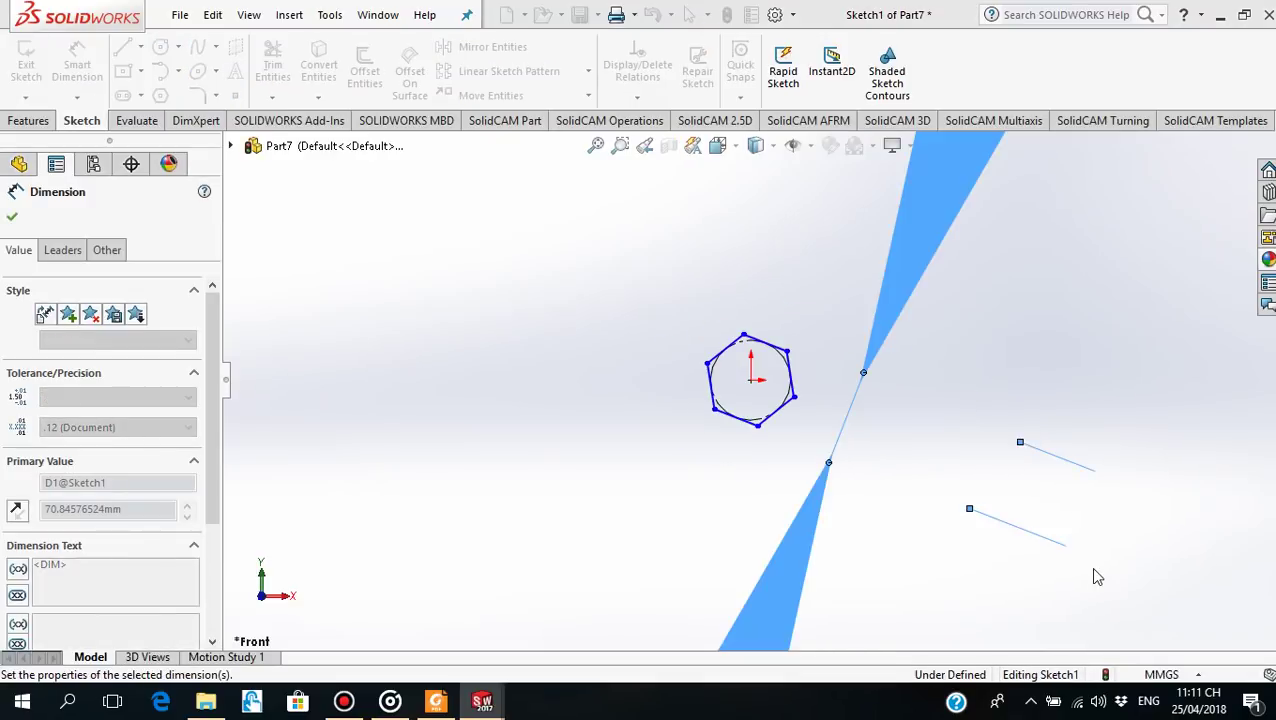
{"action": "left_click", "coordinate": [14, 219]}
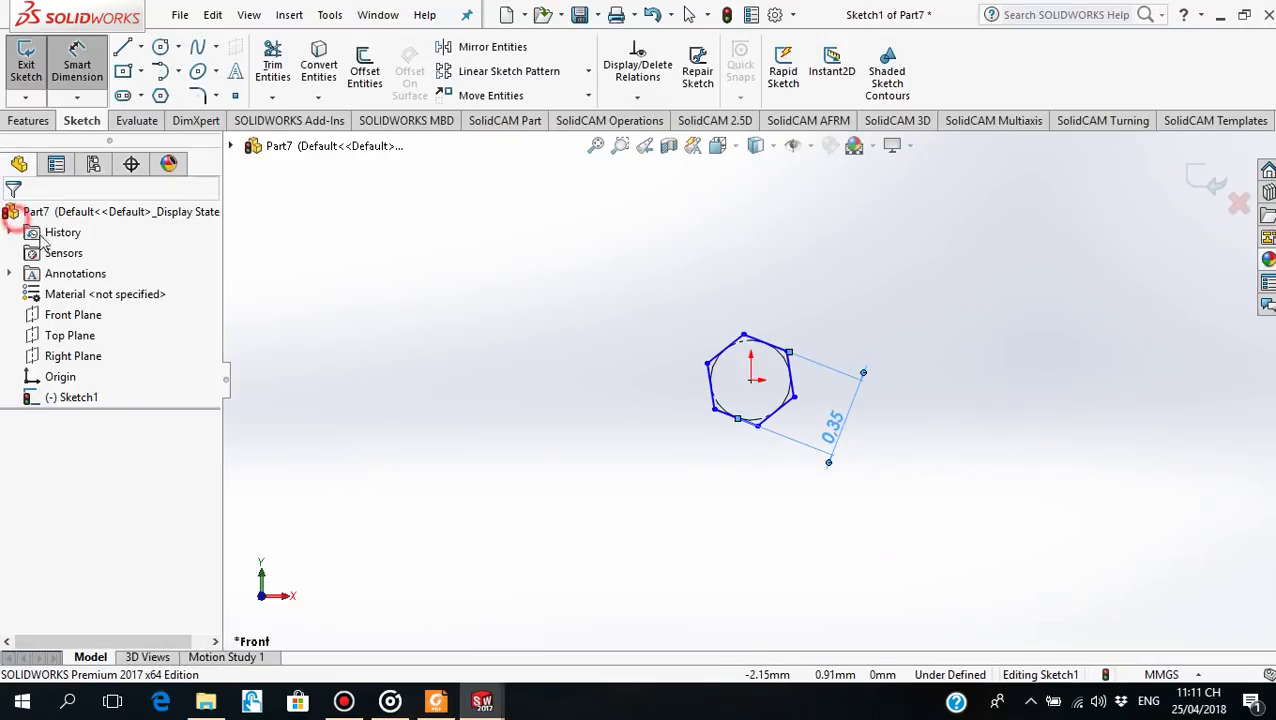
Make the hexagon's top edge horizontal so the sketch is fully defined
{"action": "left_click", "coordinate": [773, 350]}
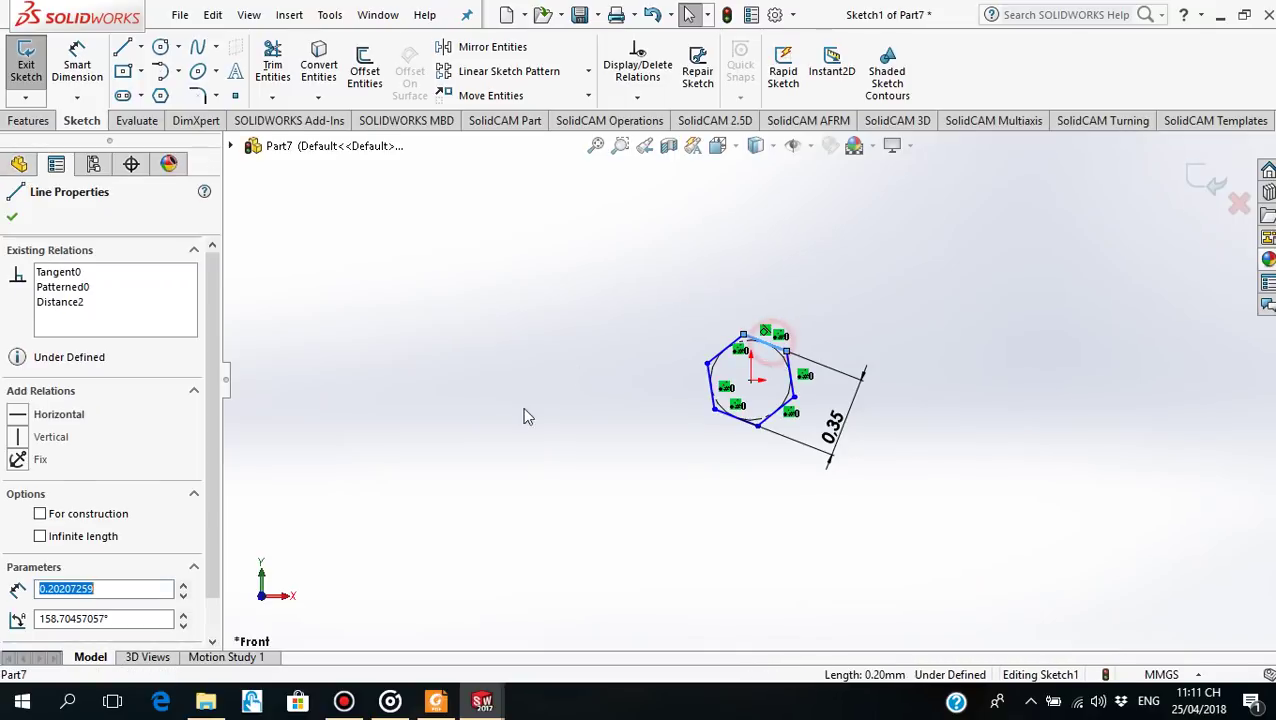
{"action": "left_click", "coordinate": [40, 415]}
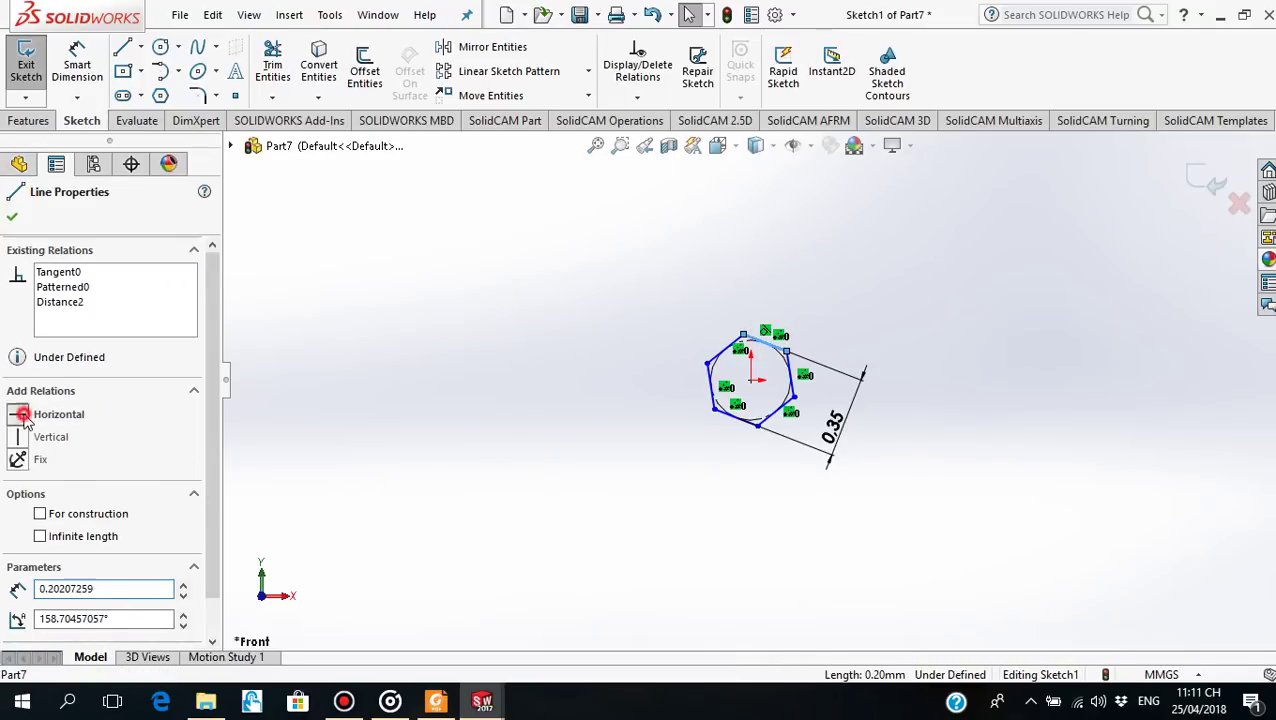
{"action": "left_click", "coordinate": [14, 219]}
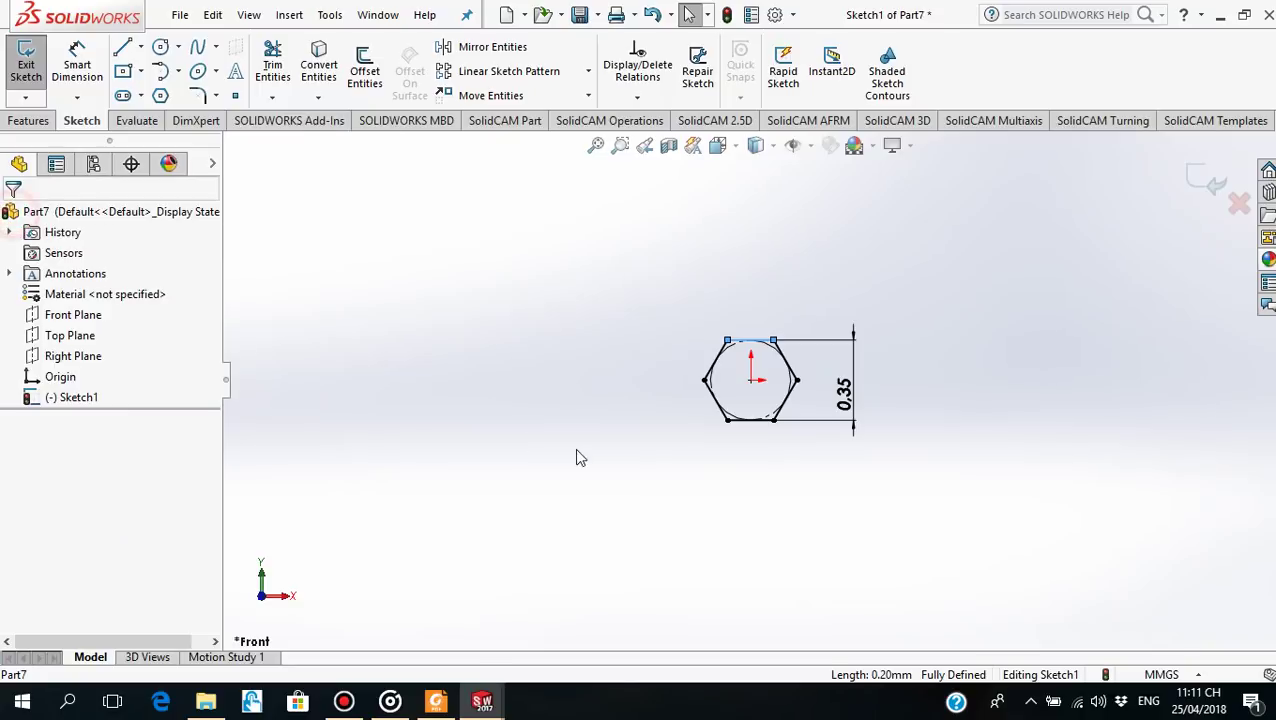
{"action": "left_click", "coordinate": [435, 701]}
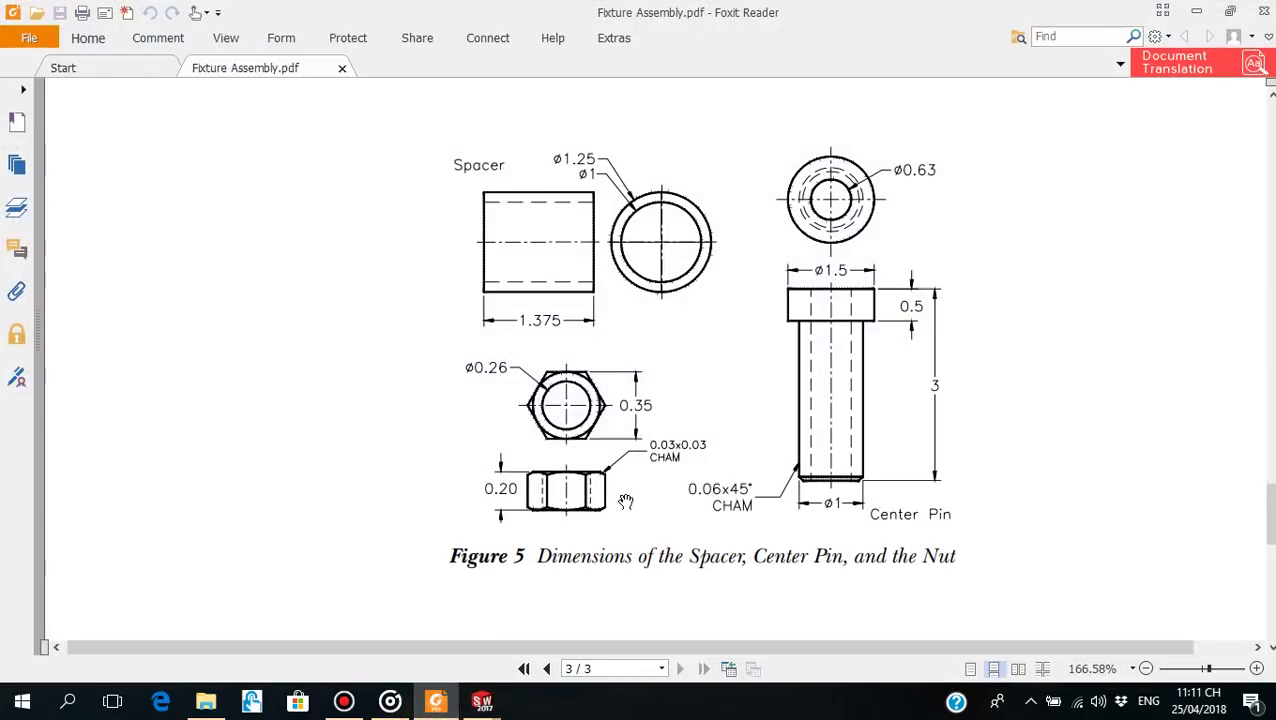
Extrude the hexagon 0.2 mm with a Mid Plane end condition as Boss-Extrude1
{"action": "left_click", "coordinate": [437, 701]}
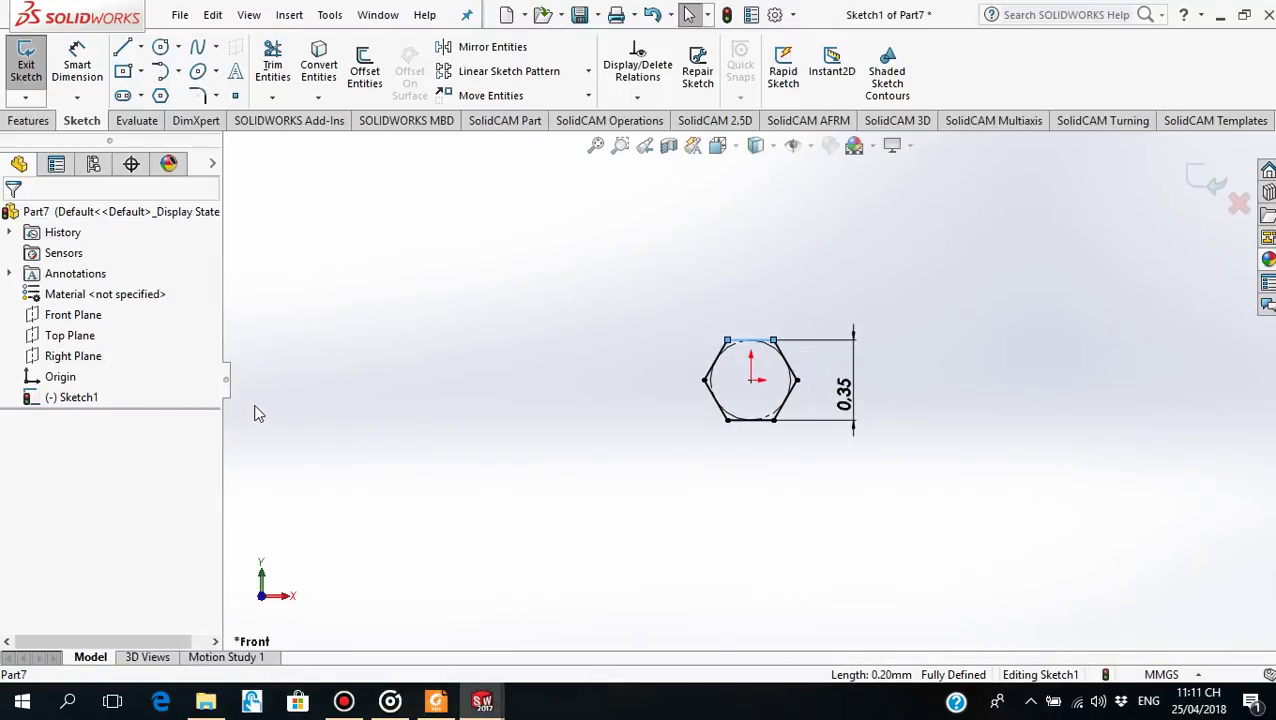
{"action": "middle_click_drag", "start_coordinate": [655, 385], "coordinate": [692, 441]}
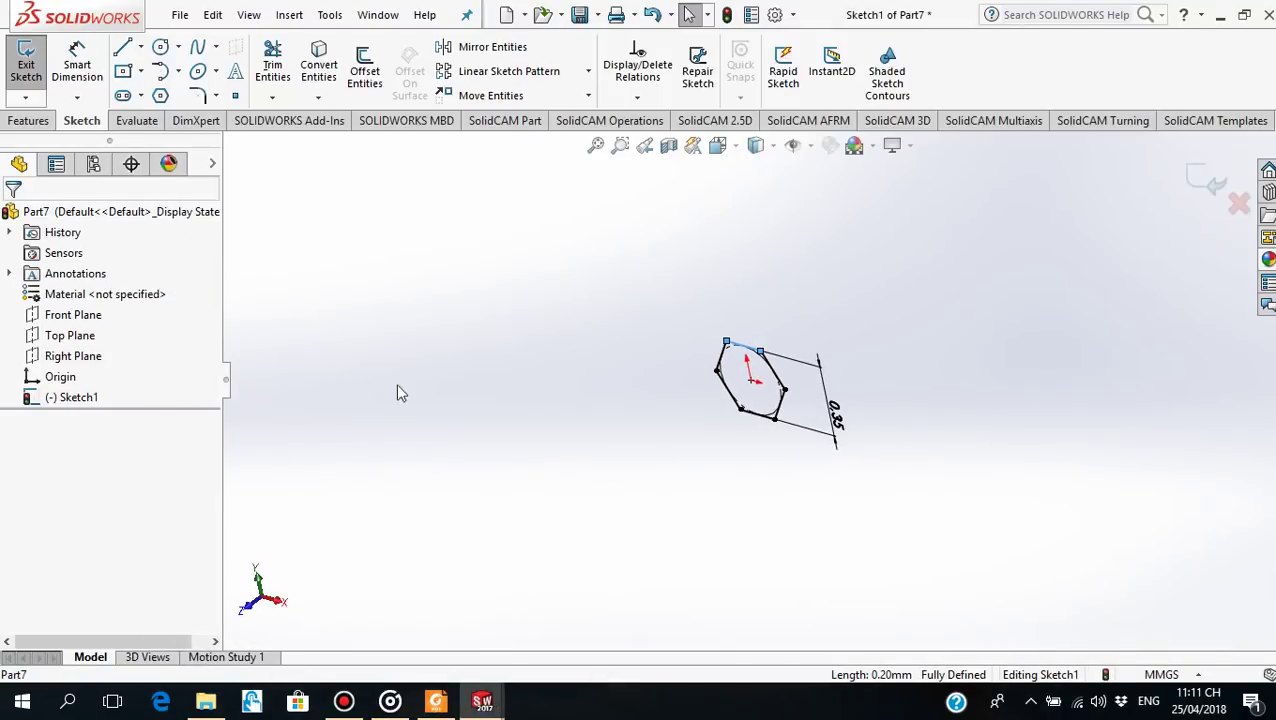
{"action": "left_click", "coordinate": [413, 252]}
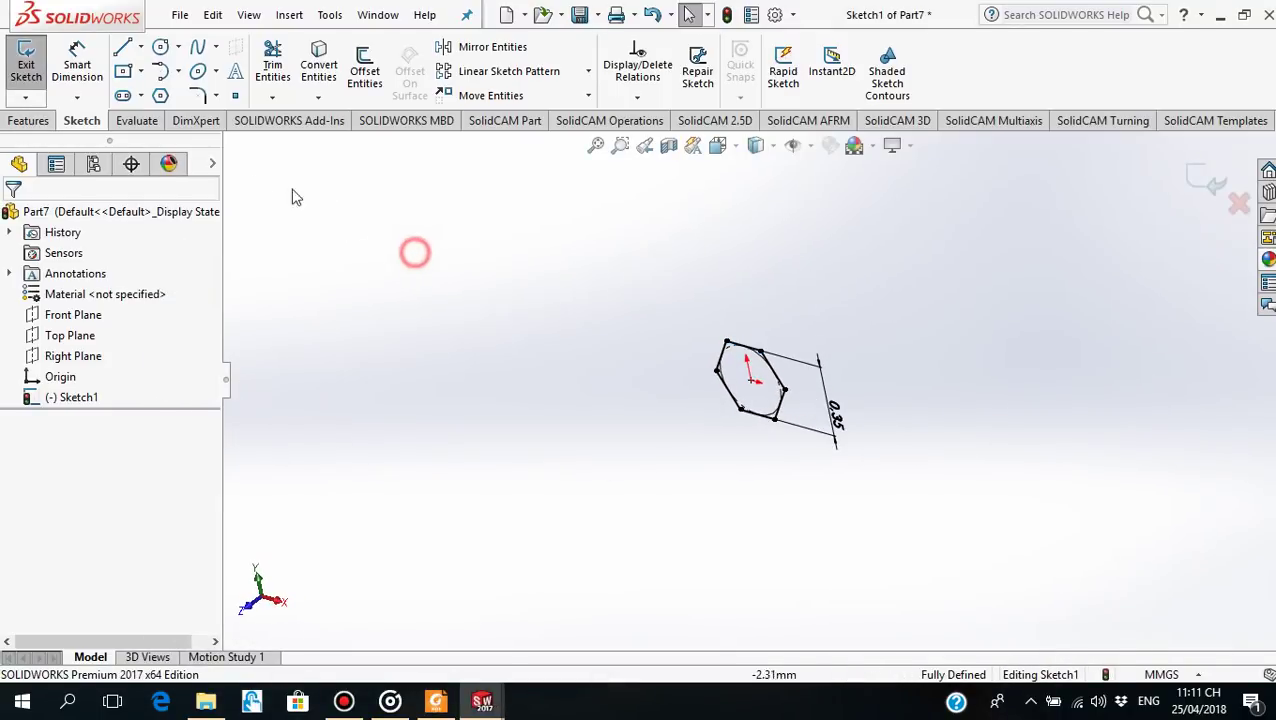
{"action": "left_click", "coordinate": [28, 120]}
{"action": "left_click", "coordinate": [30, 86]}
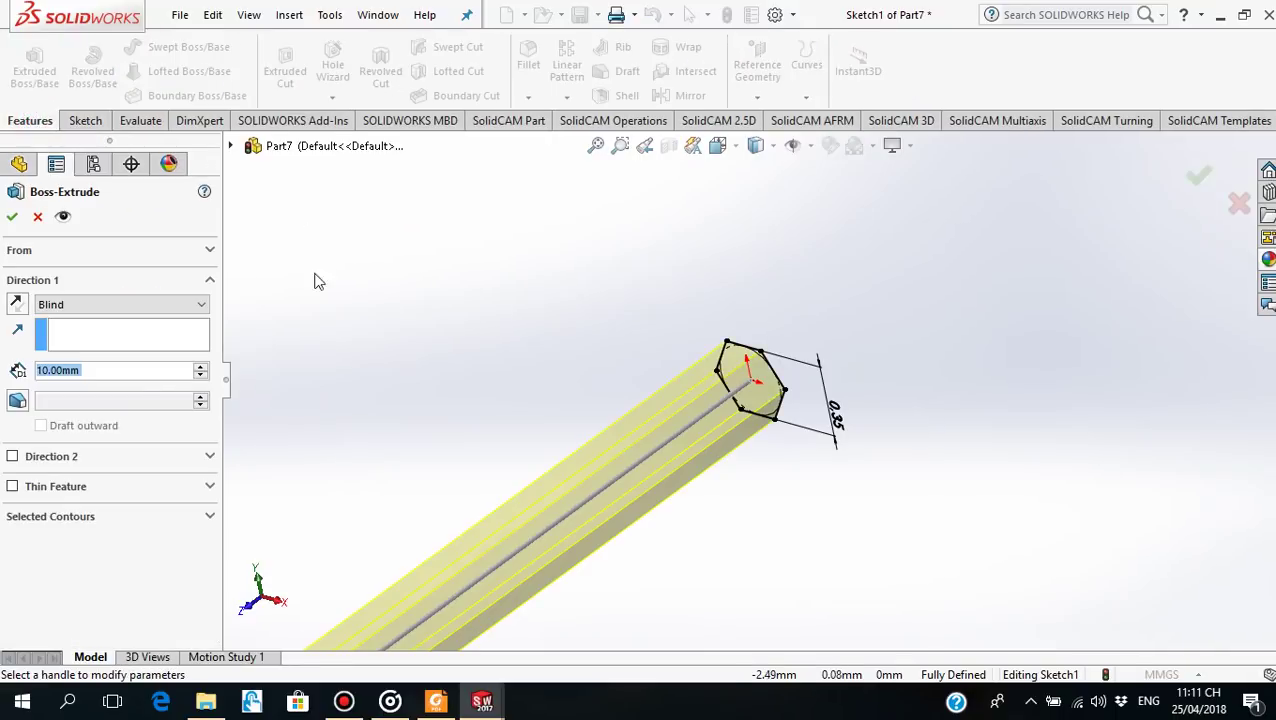
{"action": "type", "text": "0.2"}
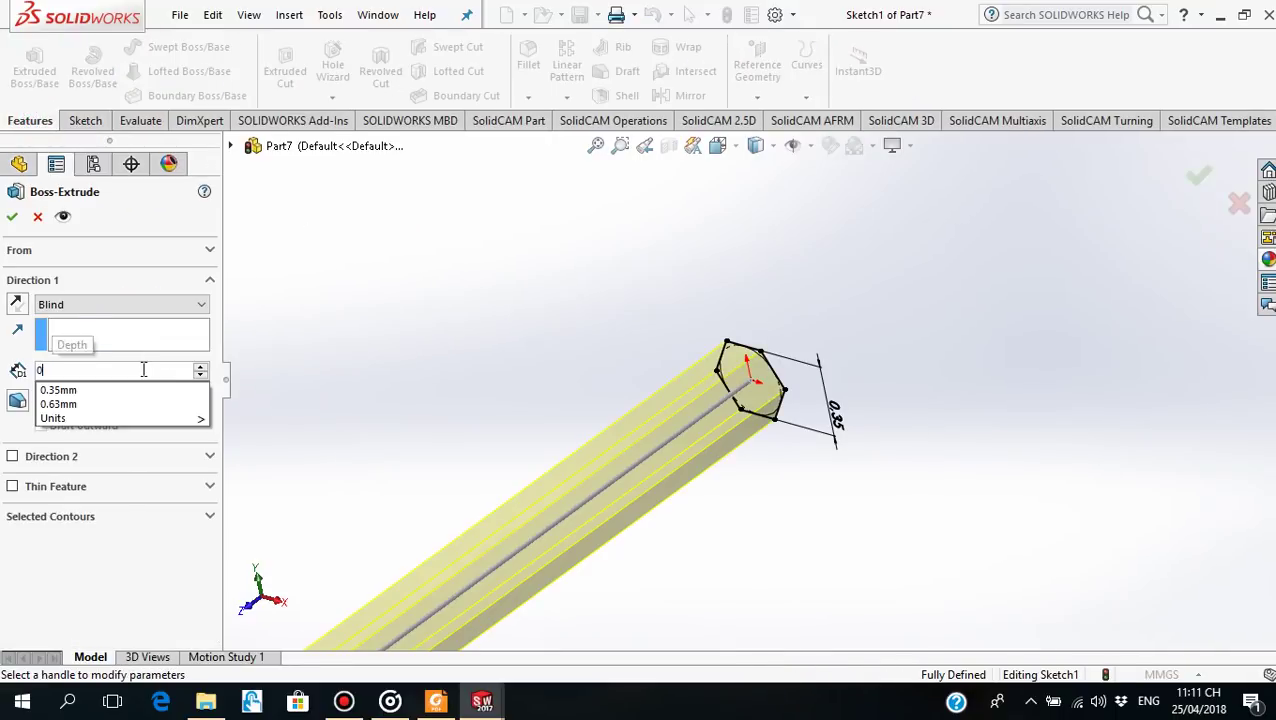
{"action": "key", "text": "Return"}
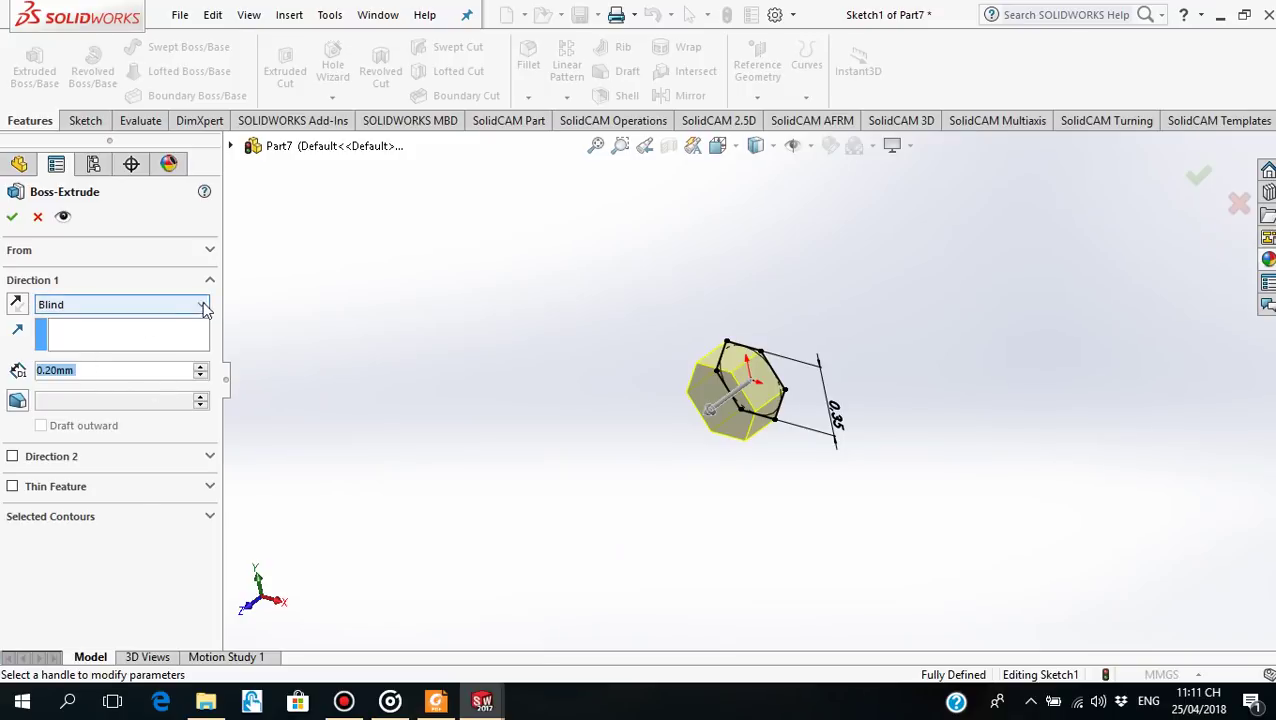
{"action": "left_click", "coordinate": [202, 304]}
{"action": "left_click", "coordinate": [102, 383]}
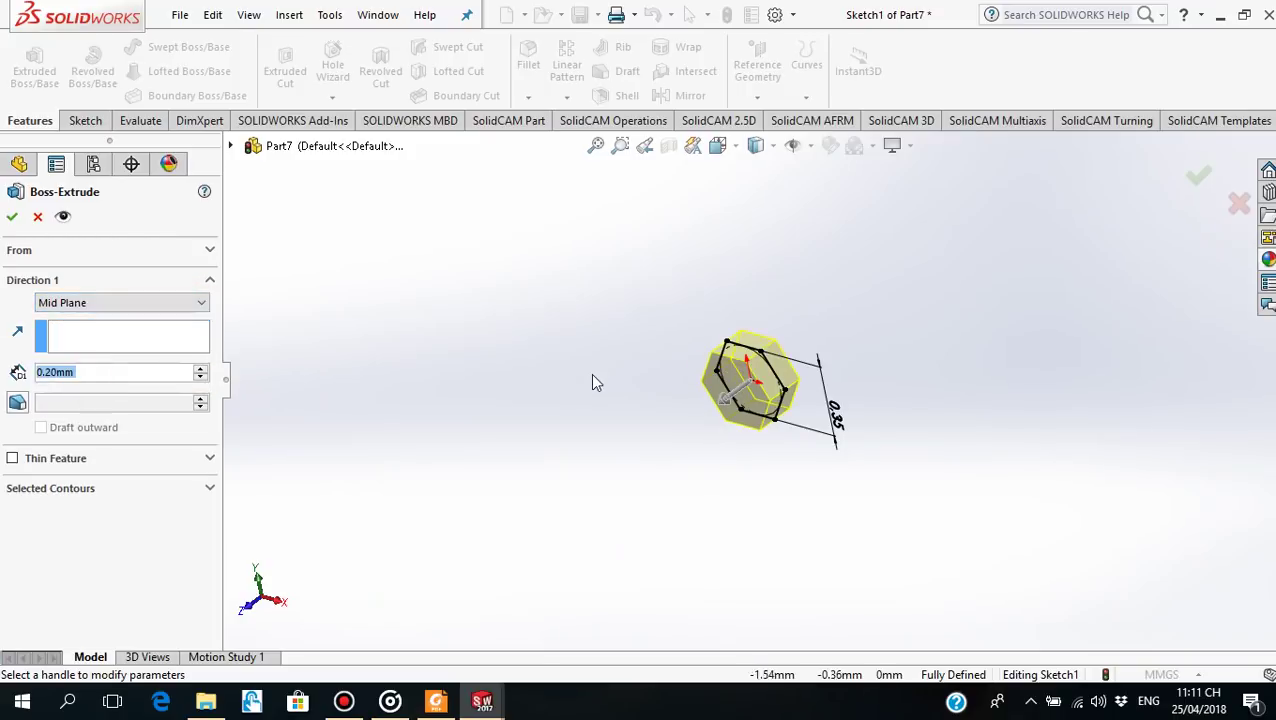
{"action": "mouse_move", "coordinate": [590, 373]}
{"action": "middle_mouse_down"}
{"action": "mouse_move", "coordinate": [556, 444]}
{"action": "mouse_move", "coordinate": [585, 385]}
{"action": "middle_mouse_up"}
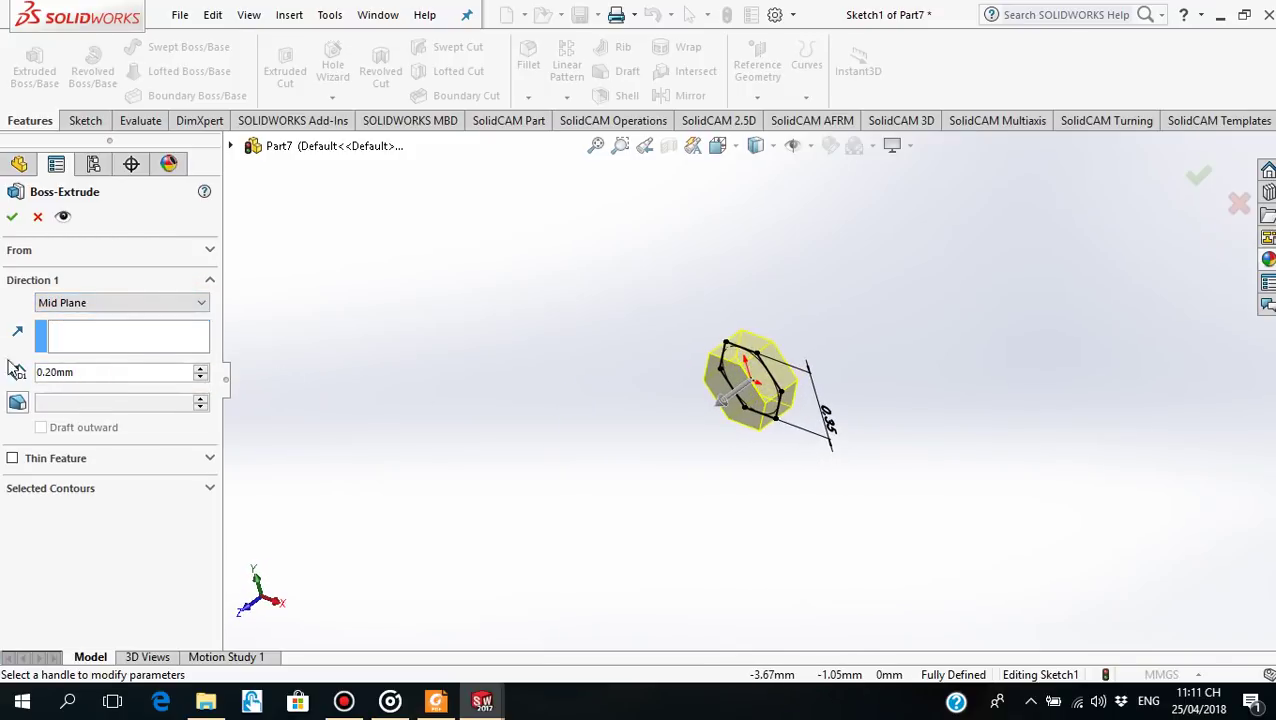
{"action": "left_click", "coordinate": [12, 217]}
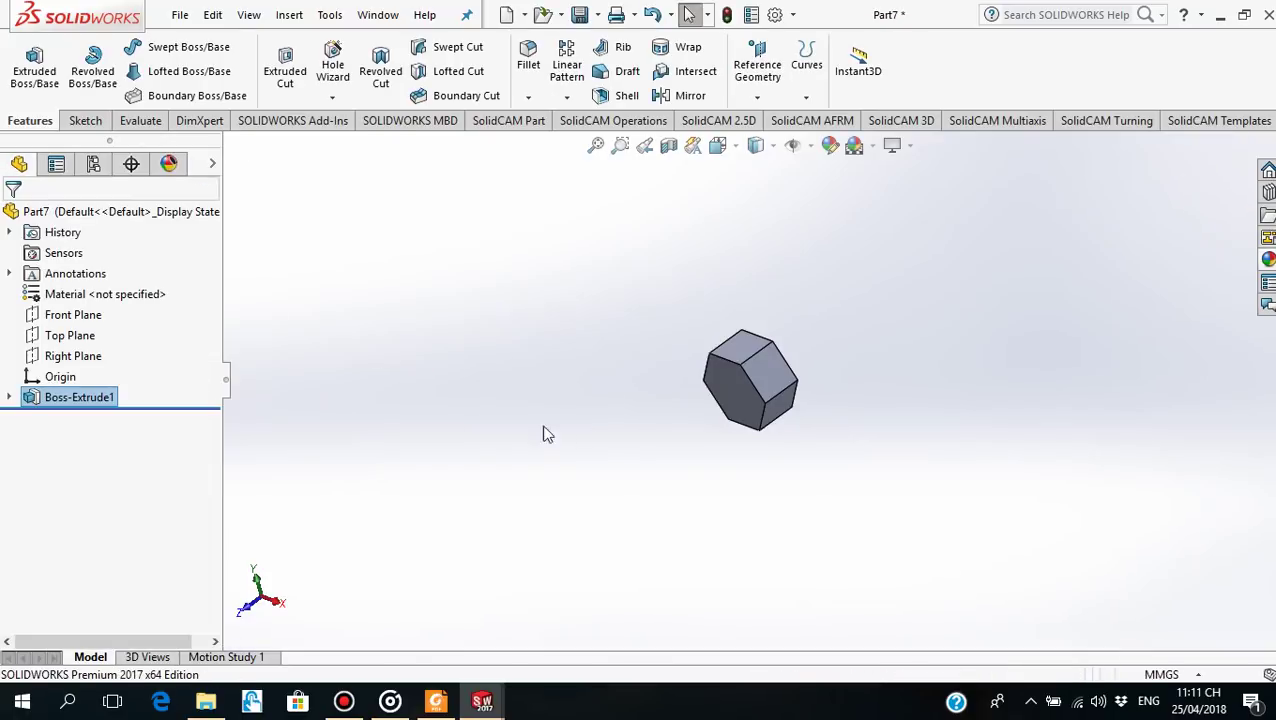
{"action": "mouse_move", "coordinate": [651, 432]}
{"action": "middle_mouse_down"}
{"action": "mouse_move", "coordinate": [646, 382]}
{"action": "mouse_move", "coordinate": [624, 402]}
{"action": "mouse_move", "coordinate": [662, 334]}
{"action": "mouse_move", "coordinate": [651, 347]}
{"action": "middle_mouse_up"}
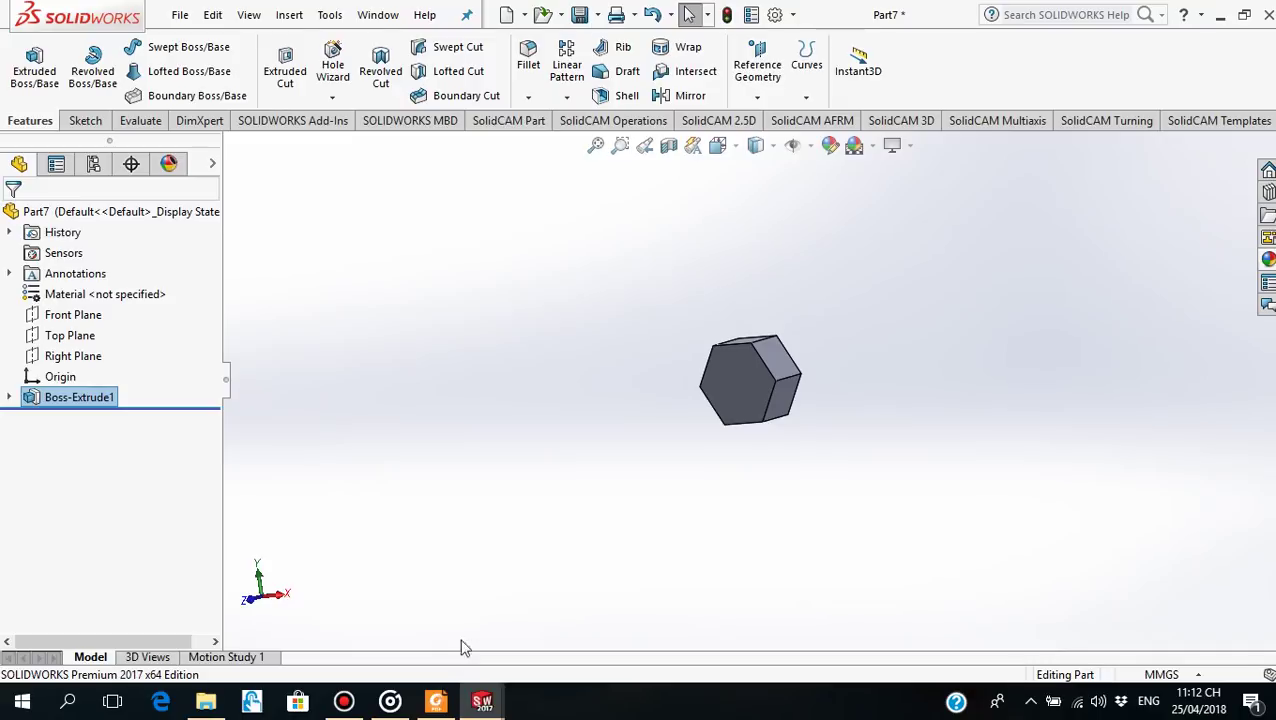
Check the nut drawing in the PDF, then return to the part
{"action": "left_click", "coordinate": [437, 702]}
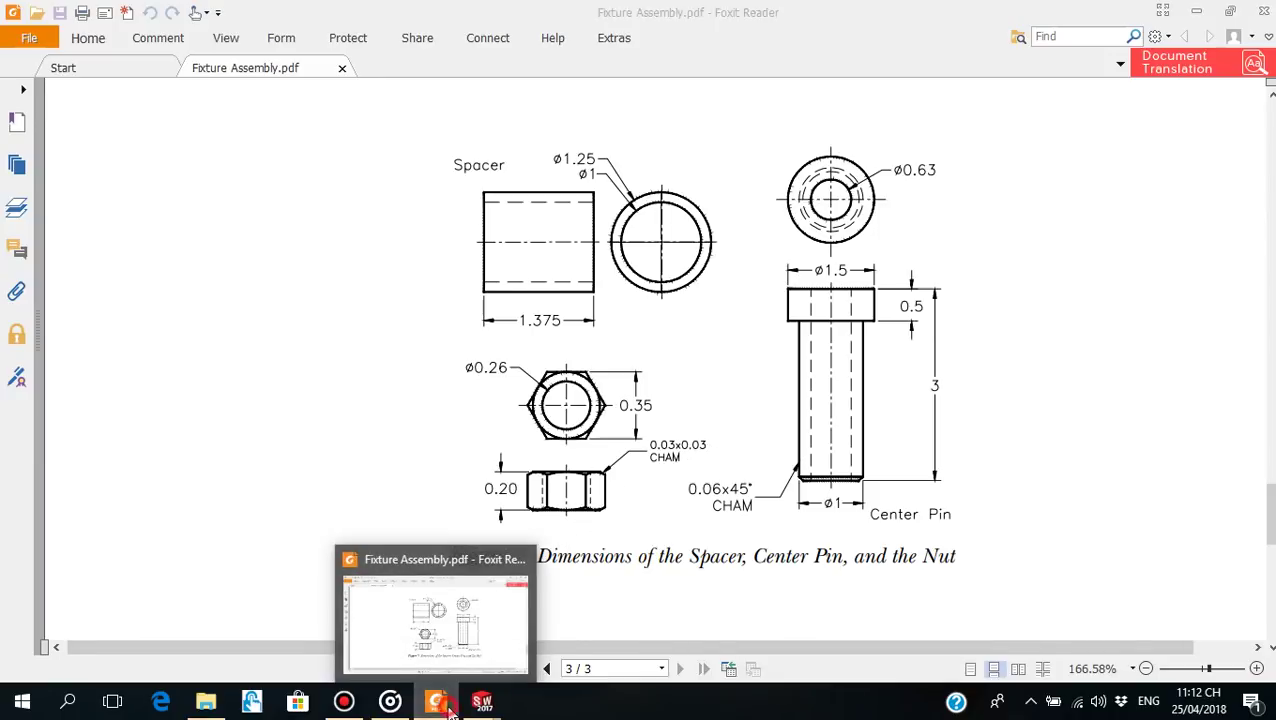
{"action": "left_click", "coordinate": [481, 701]}
{"action": "scroll", "coordinate": [755, 370], "scroll_direction": "down", "scroll_amount": 1}
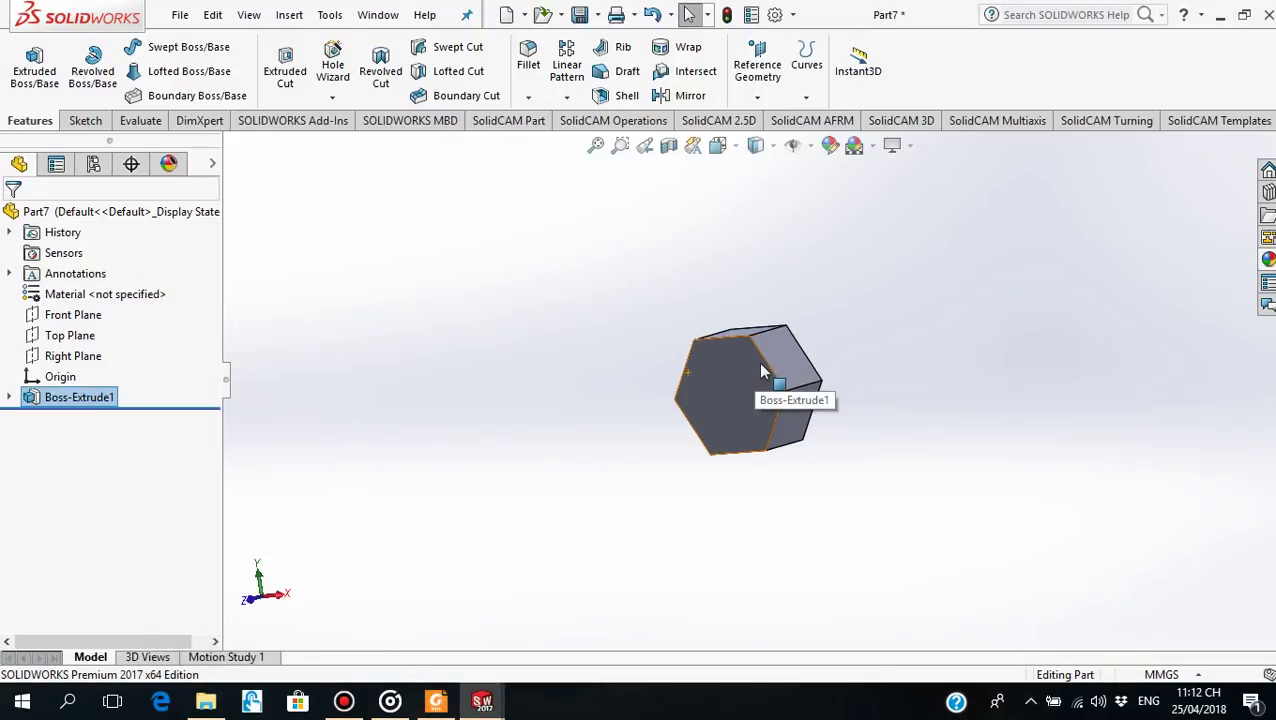
{"action": "scroll", "coordinate": [757, 395], "scroll_direction": "down", "scroll_amount": 1}
{"action": "scroll", "coordinate": [740, 410], "scroll_direction": "down", "scroll_amount": 1}
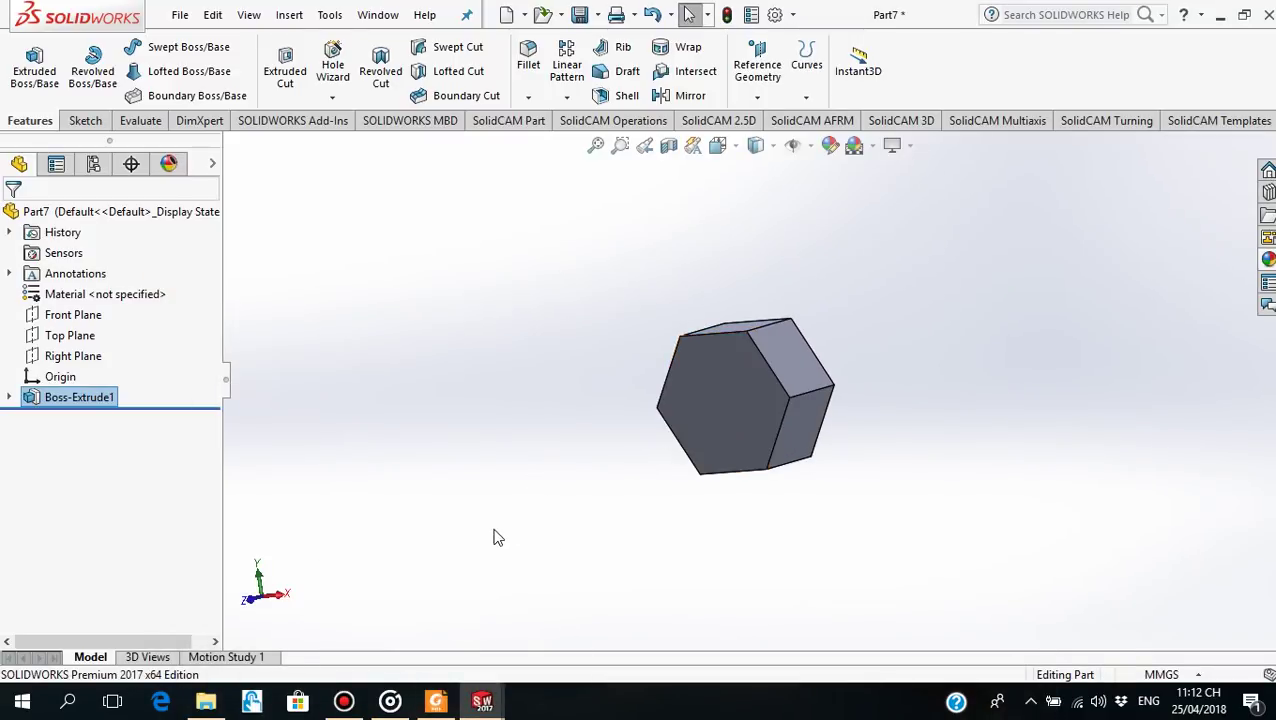
Select the Top Plane and turn the view Normal To it
{"action": "left_click", "coordinate": [74, 344]}
{"action": "mouse_move", "coordinate": [618, 521]}
{"action": "middle_mouse_down"}
{"action": "mouse_move", "coordinate": [642, 528]}
{"action": "mouse_move", "coordinate": [621, 498]}
{"action": "mouse_move", "coordinate": [627, 527]}
{"action": "middle_mouse_up"}
{"action": "scroll", "coordinate": [729, 441], "scroll_direction": "down", "scroll_amount": 2}
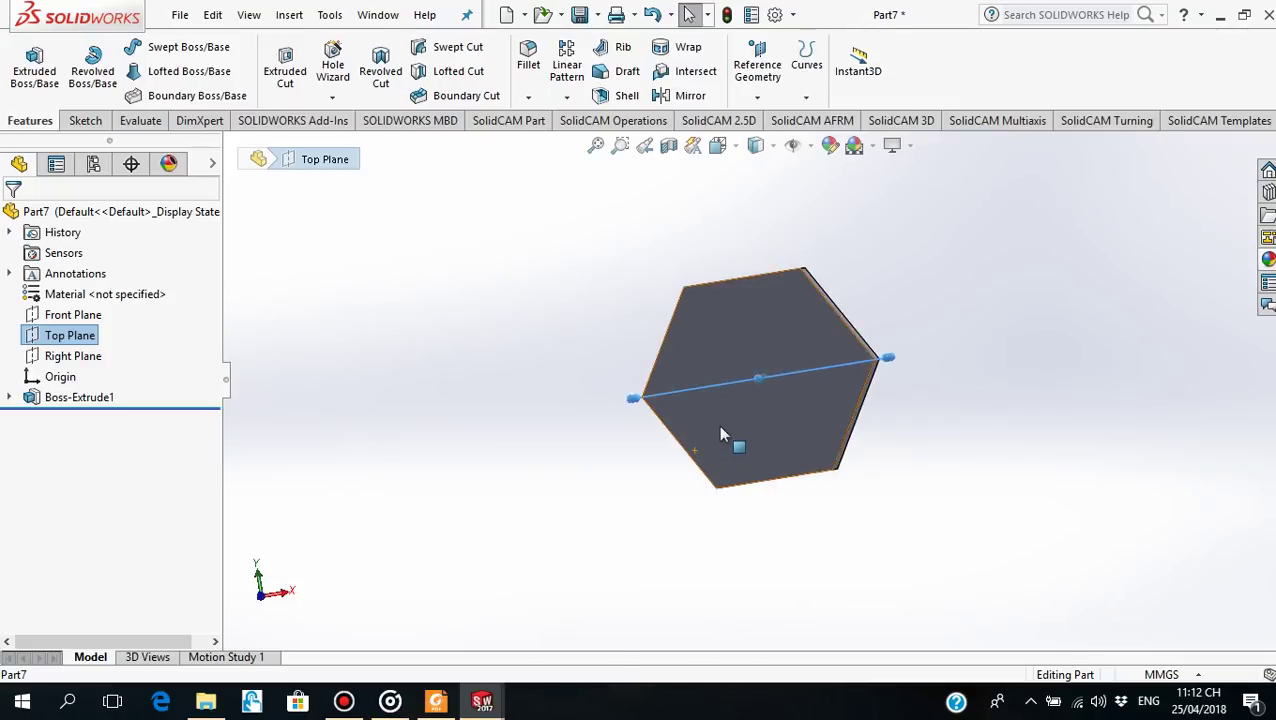
{"action": "scroll", "coordinate": [729, 441], "scroll_direction": "down", "scroll_amount": 3}
{"action": "mouse_move", "coordinate": [1020, 461]}
{"action": "middle_mouse_down"}
{"action": "mouse_move", "coordinate": [979, 469]}
{"action": "mouse_move", "coordinate": [951, 498]}
{"action": "mouse_move", "coordinate": [994, 441]}
{"action": "mouse_move", "coordinate": [1007, 454]}
{"action": "middle_mouse_up"}
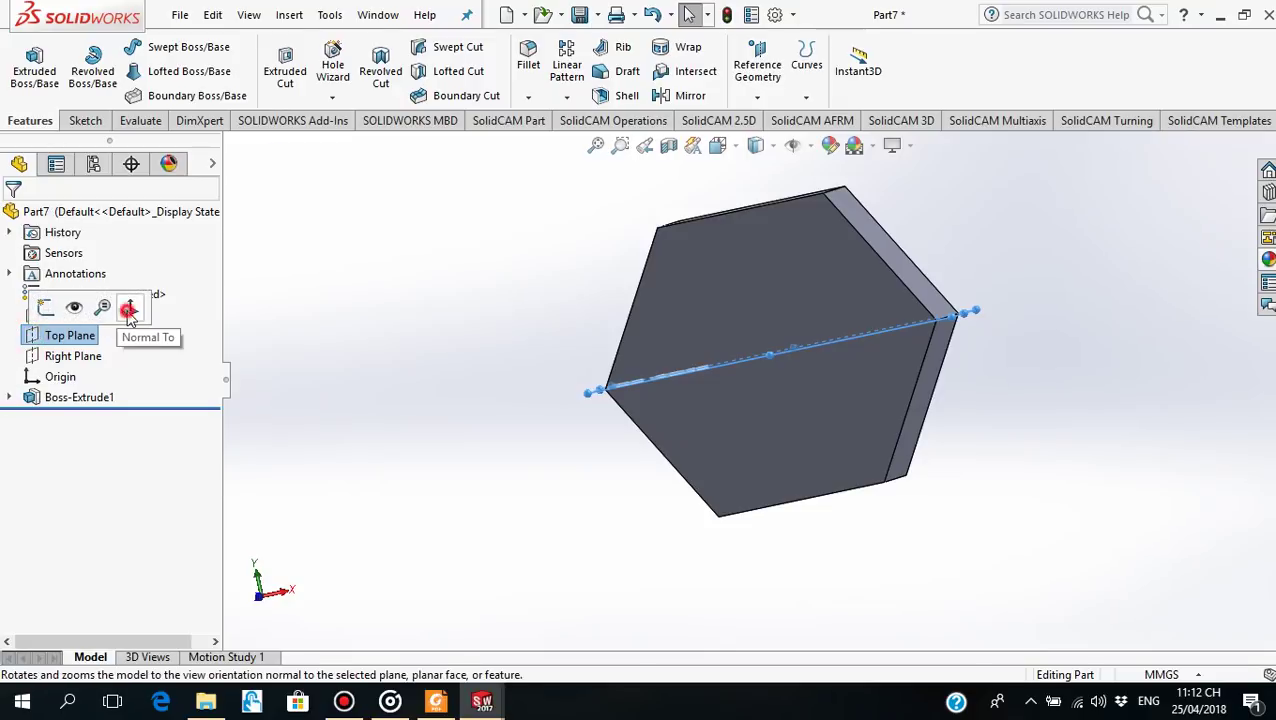
{"action": "left_click", "coordinate": [126, 308]}
{"action": "left_click", "coordinate": [90, 335]}
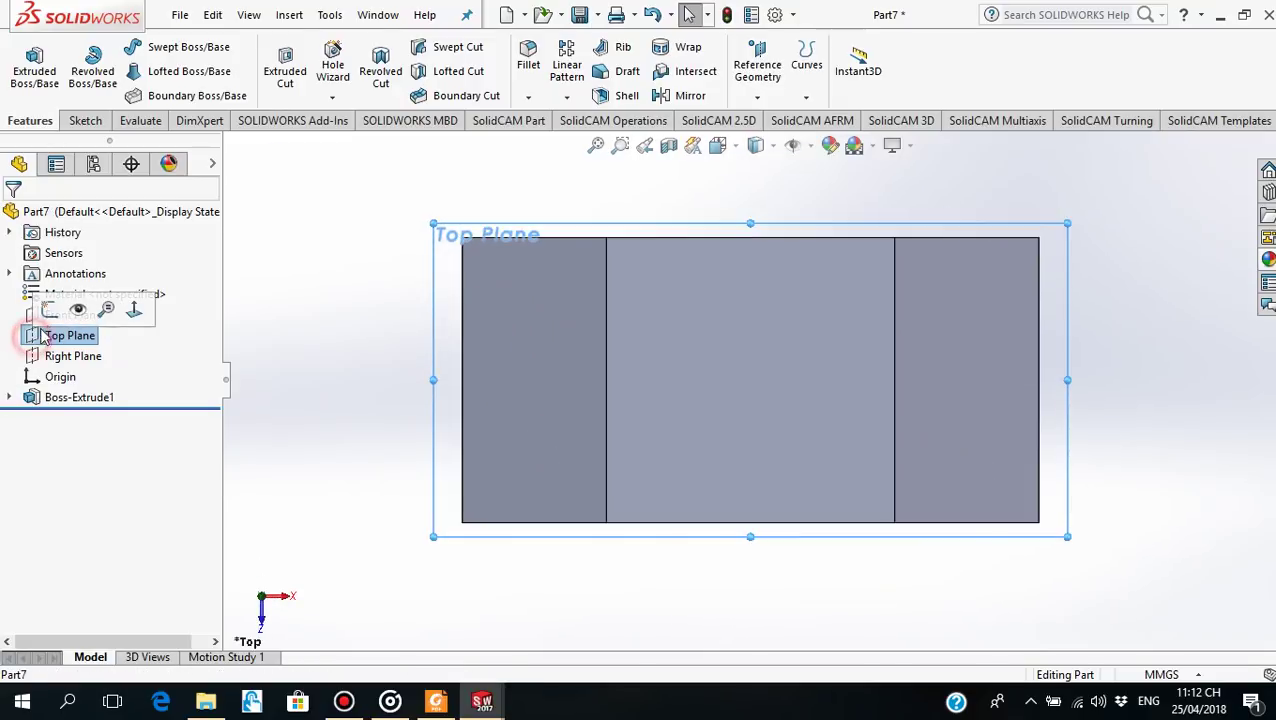
Sketch a small triangle with lines at the profile's top-right corner on the Top Plane
{"action": "left_click", "coordinate": [51, 309]}
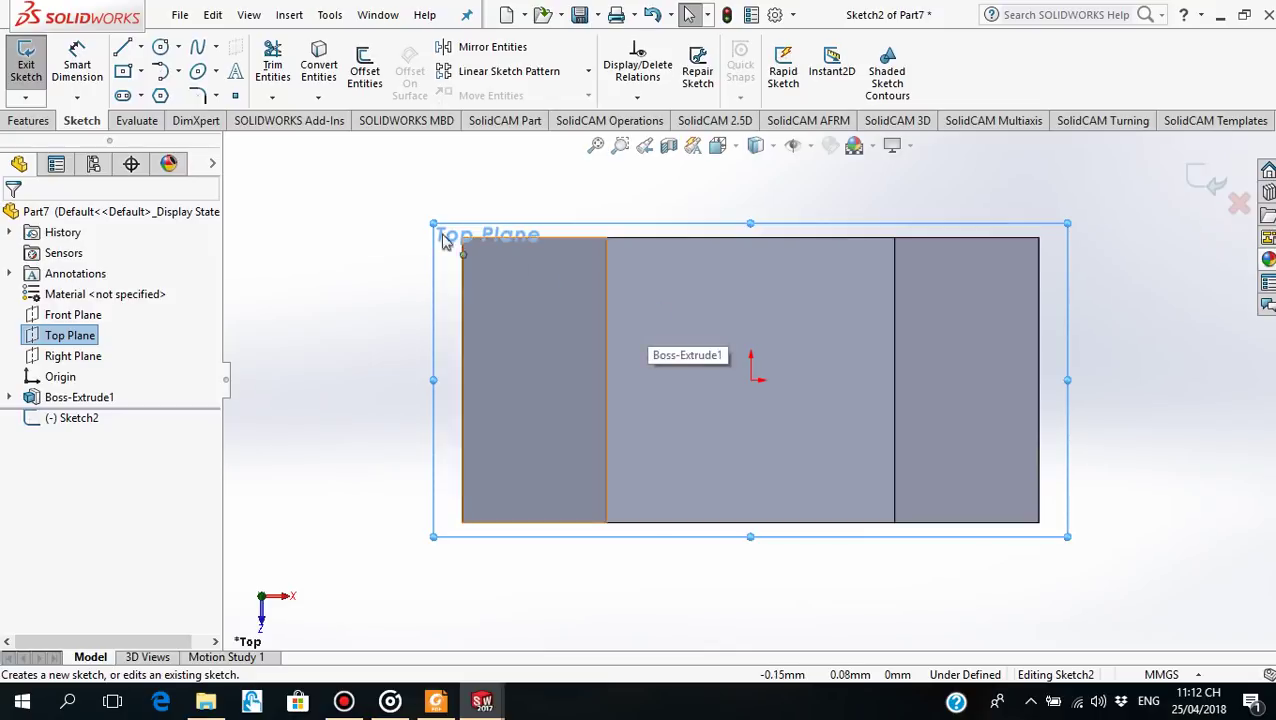
{"action": "left_click", "coordinate": [122, 47]}
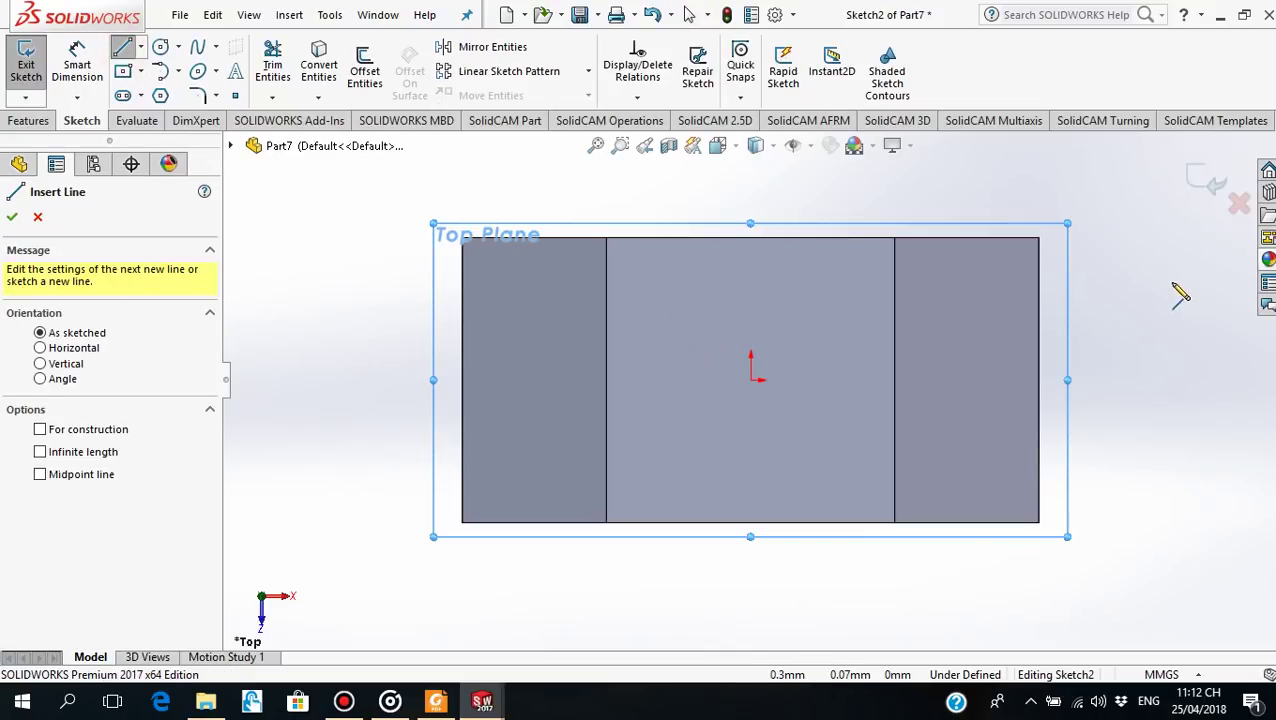
{"action": "left_click", "coordinate": [1004, 237]}
{"action": "left_click", "coordinate": [1039, 237]}
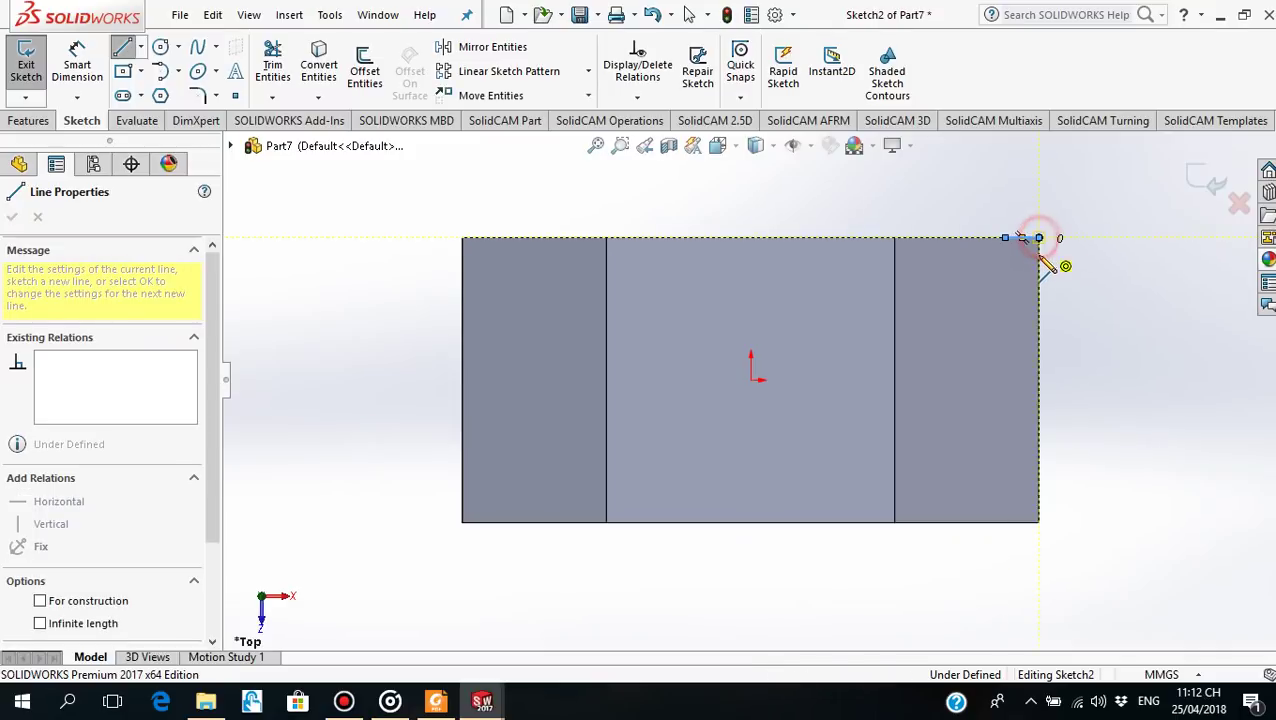
{"action": "left_click", "coordinate": [1039, 280]}
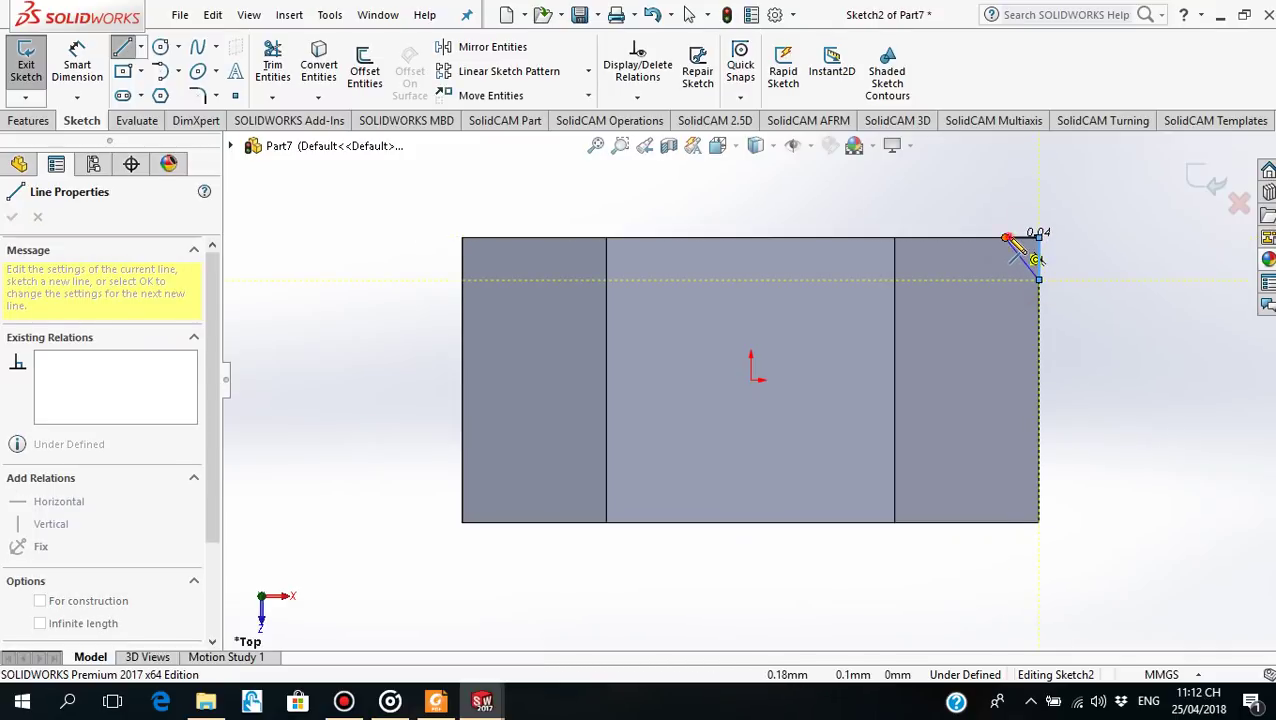
{"action": "left_click", "coordinate": [1005, 237]}
{"action": "left_click", "coordinate": [12, 219]}
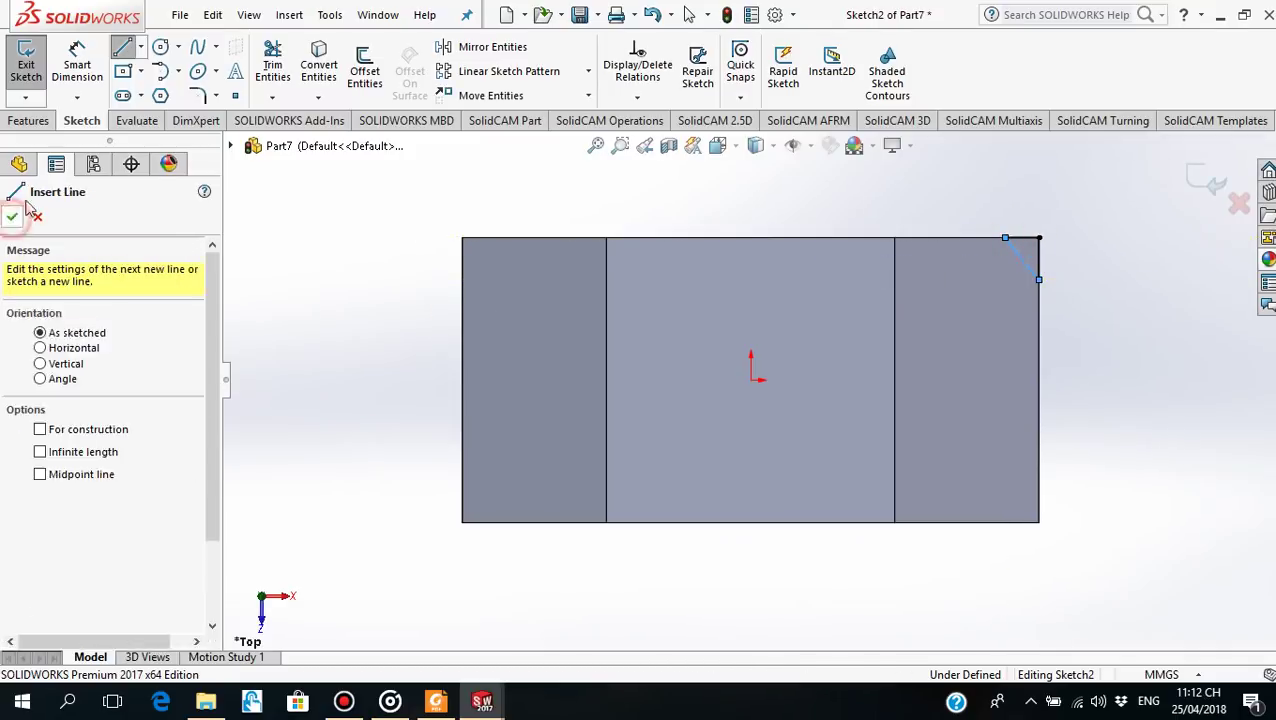
{"action": "key", "text": "Escape"}
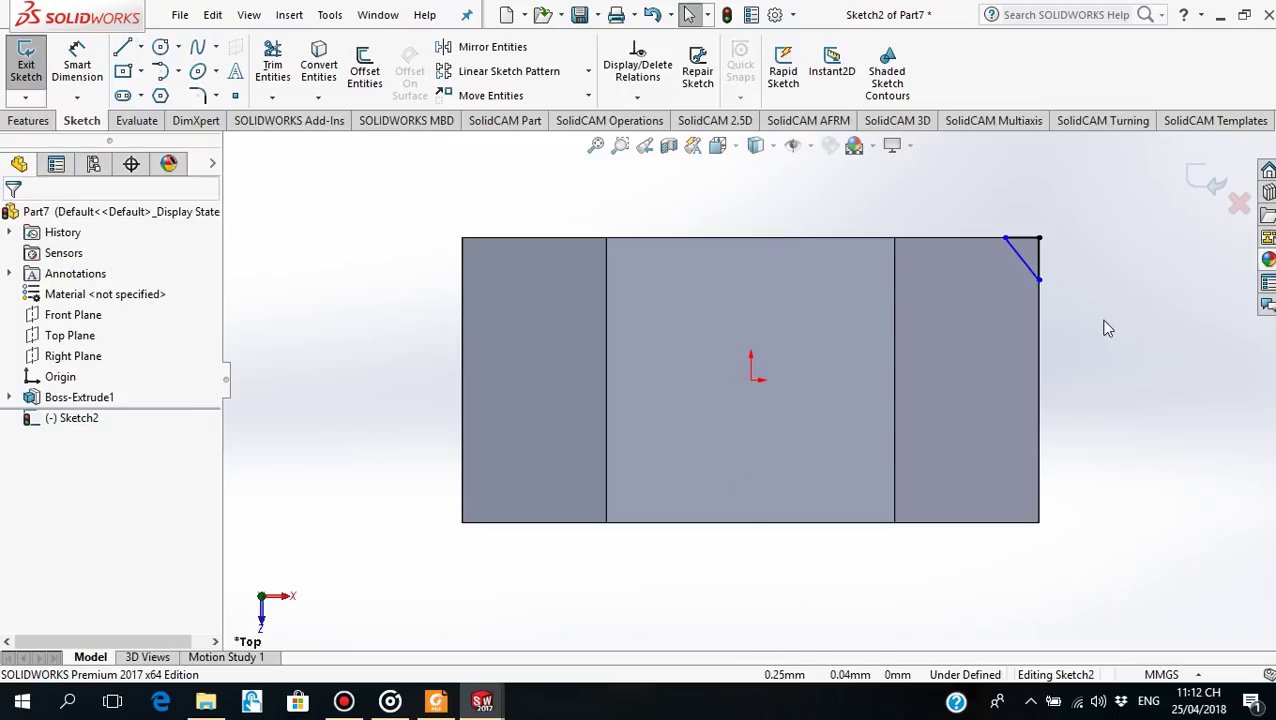
Make the triangle's two legs equal and dimension a leg to 0.03
{"action": "left_click", "coordinate": [1024, 261]}
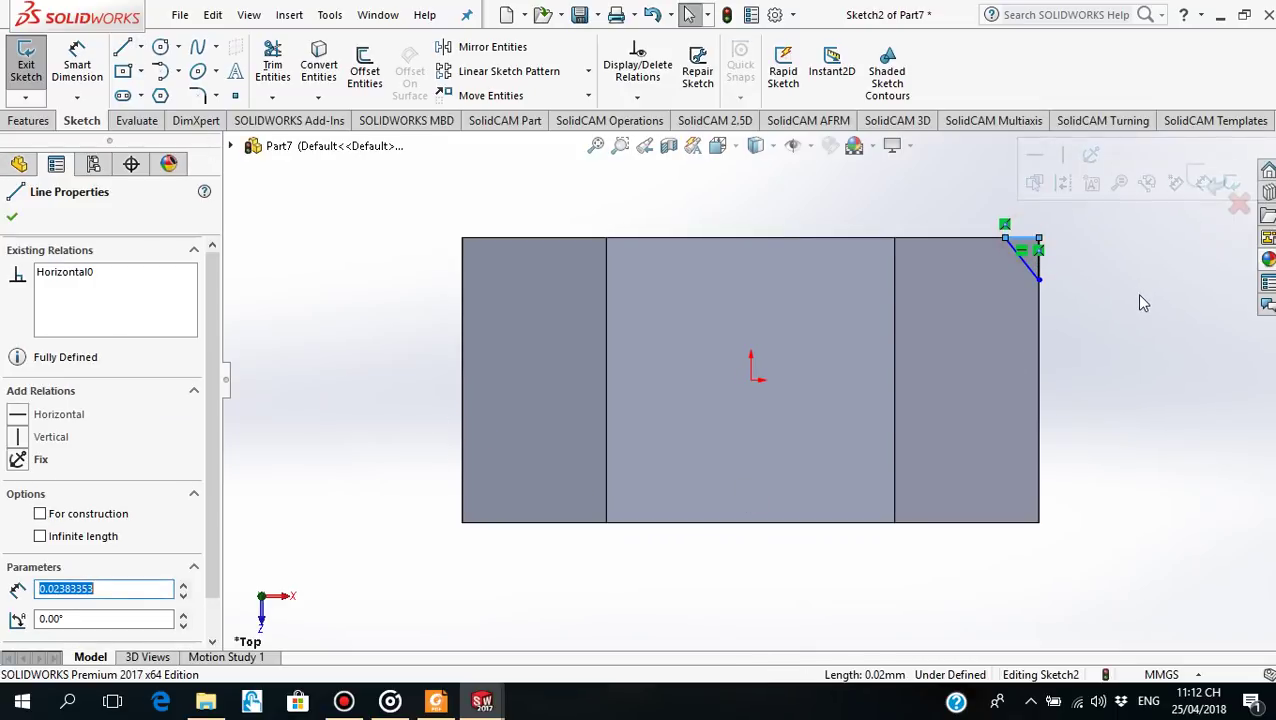
{"action": "left_click", "coordinate": [1039, 268], "text": "ctrl"}
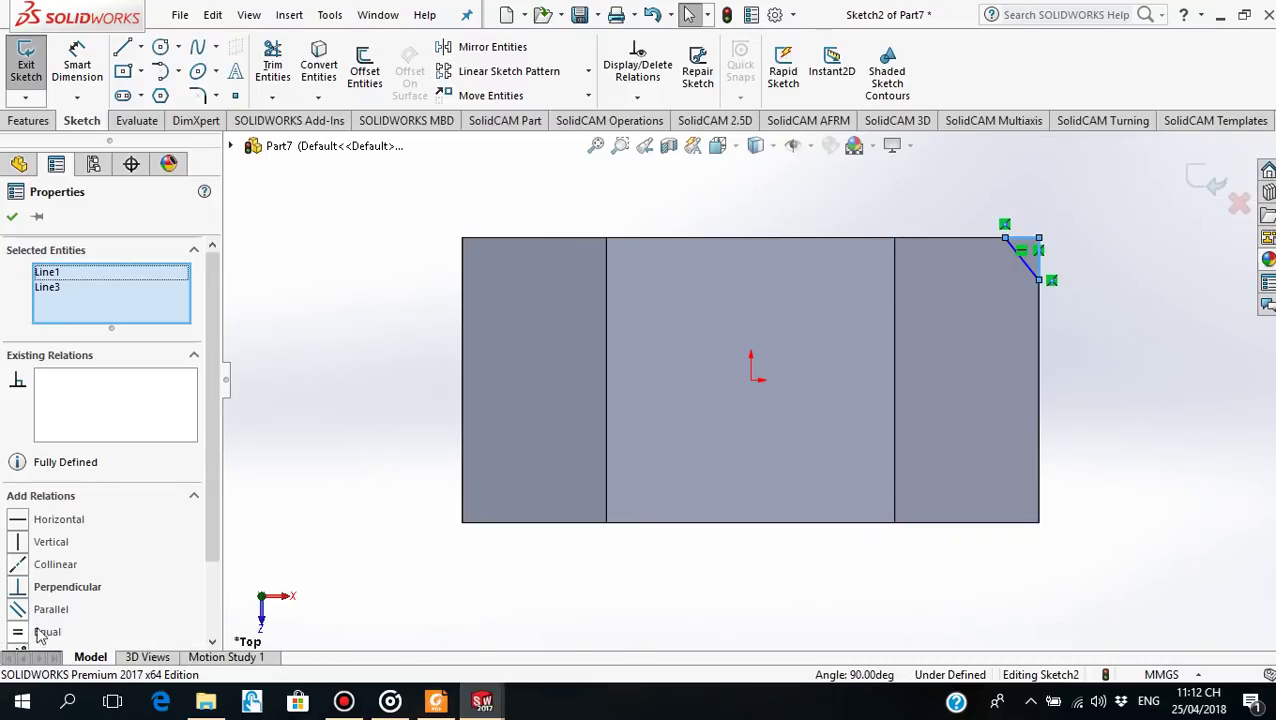
{"action": "left_click", "coordinate": [17, 632]}
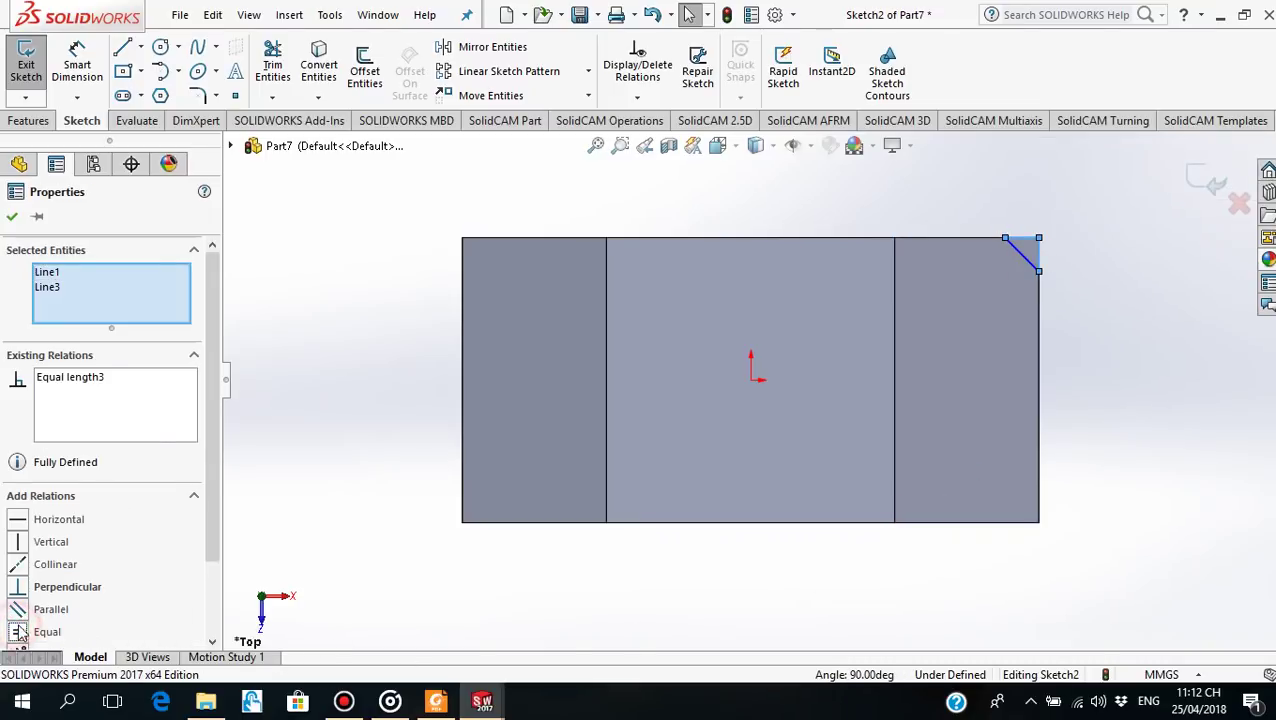
{"action": "left_click", "coordinate": [9, 218]}
{"action": "left_click", "coordinate": [77, 62]}
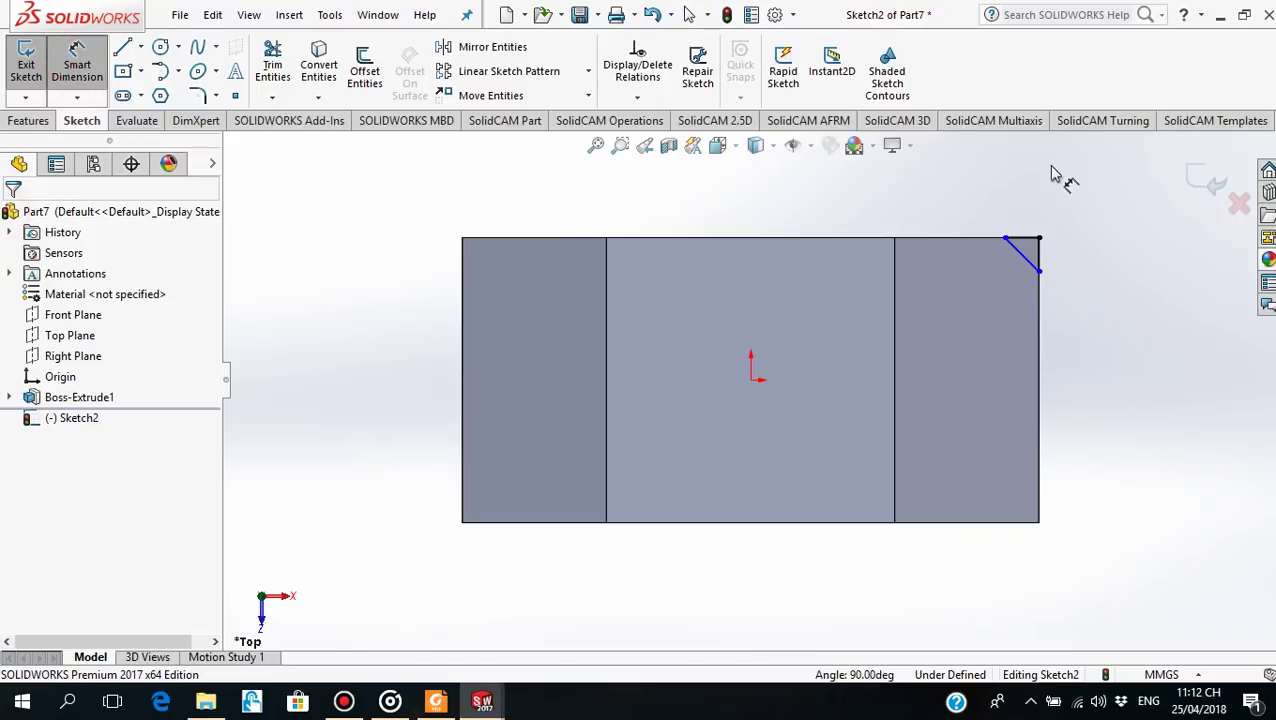
{"action": "left_click", "coordinate": [1027, 245]}
{"action": "left_click", "coordinate": [1040, 250]}
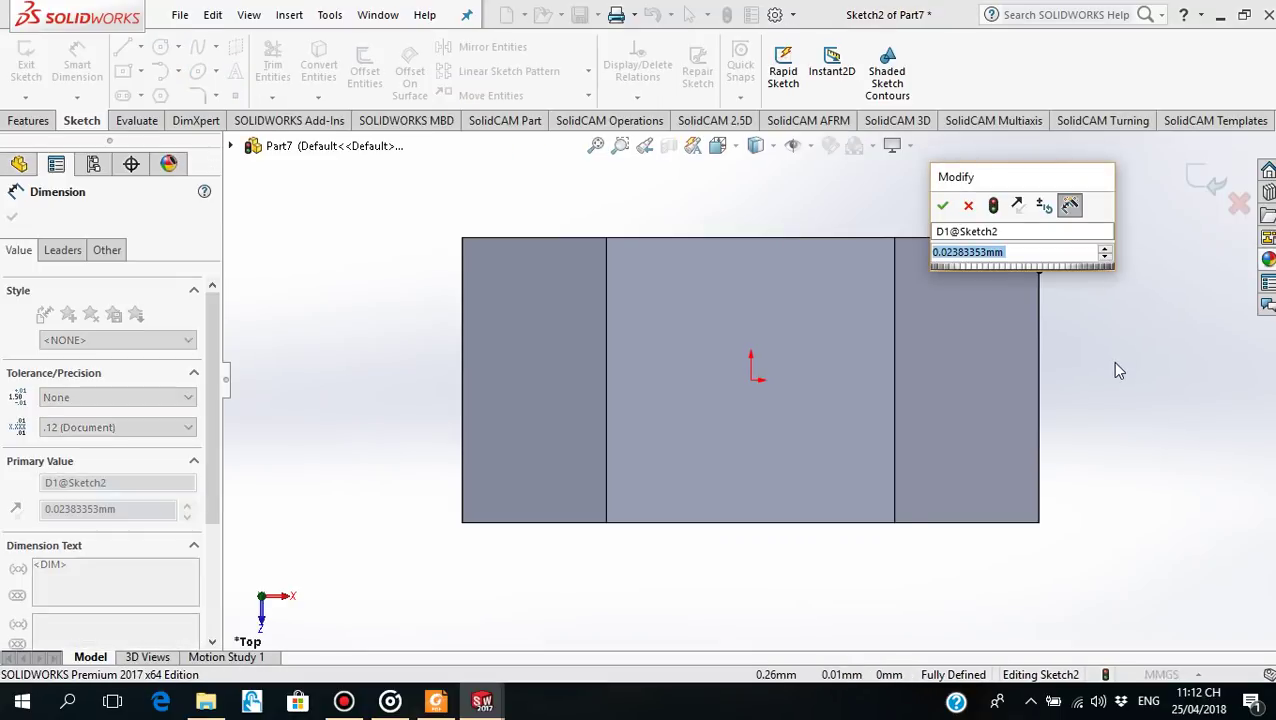
{"action": "type", "text": "0.03"}
{"action": "key", "text": "Return"}
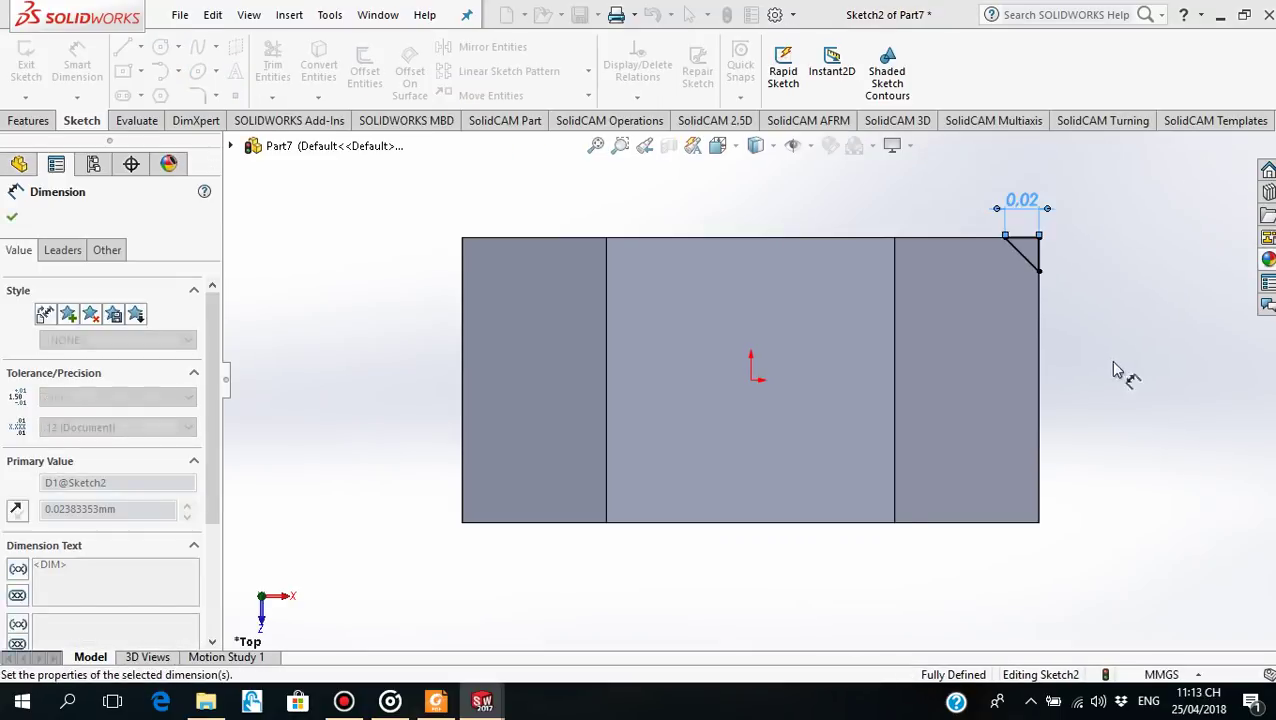
{"action": "left_click", "coordinate": [12, 218]}
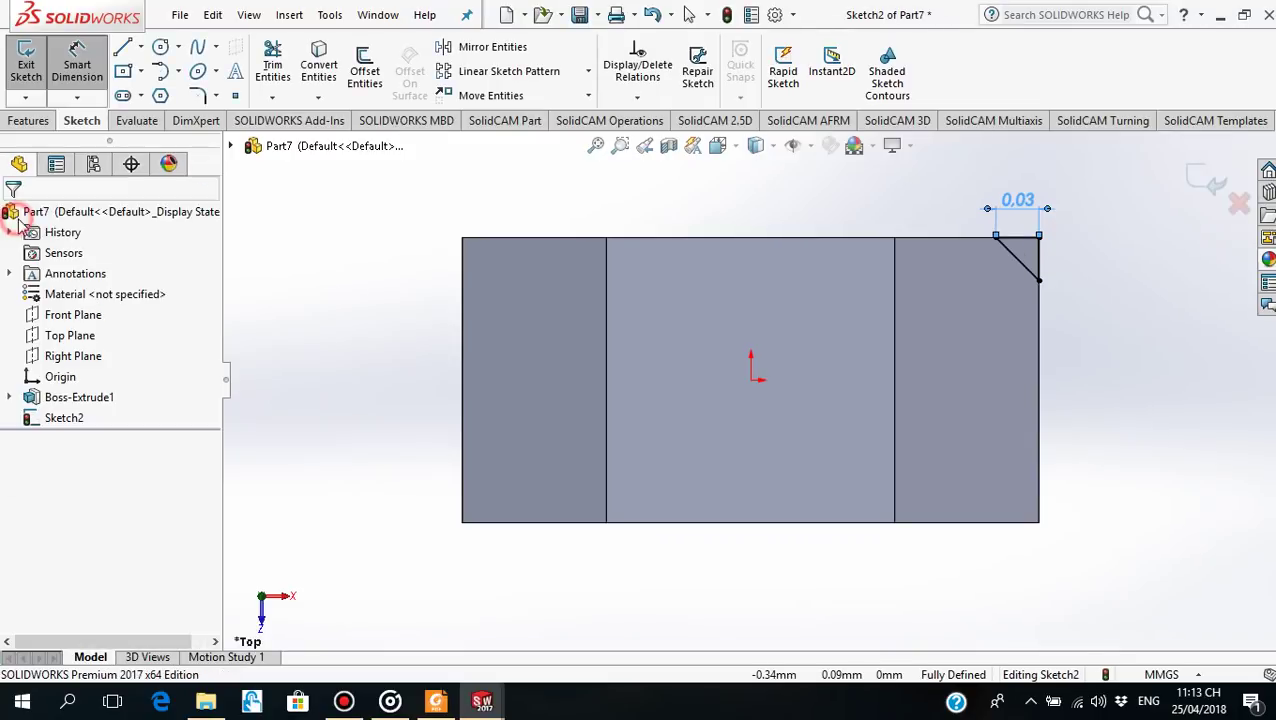
{"action": "left_click", "coordinate": [141, 47]}
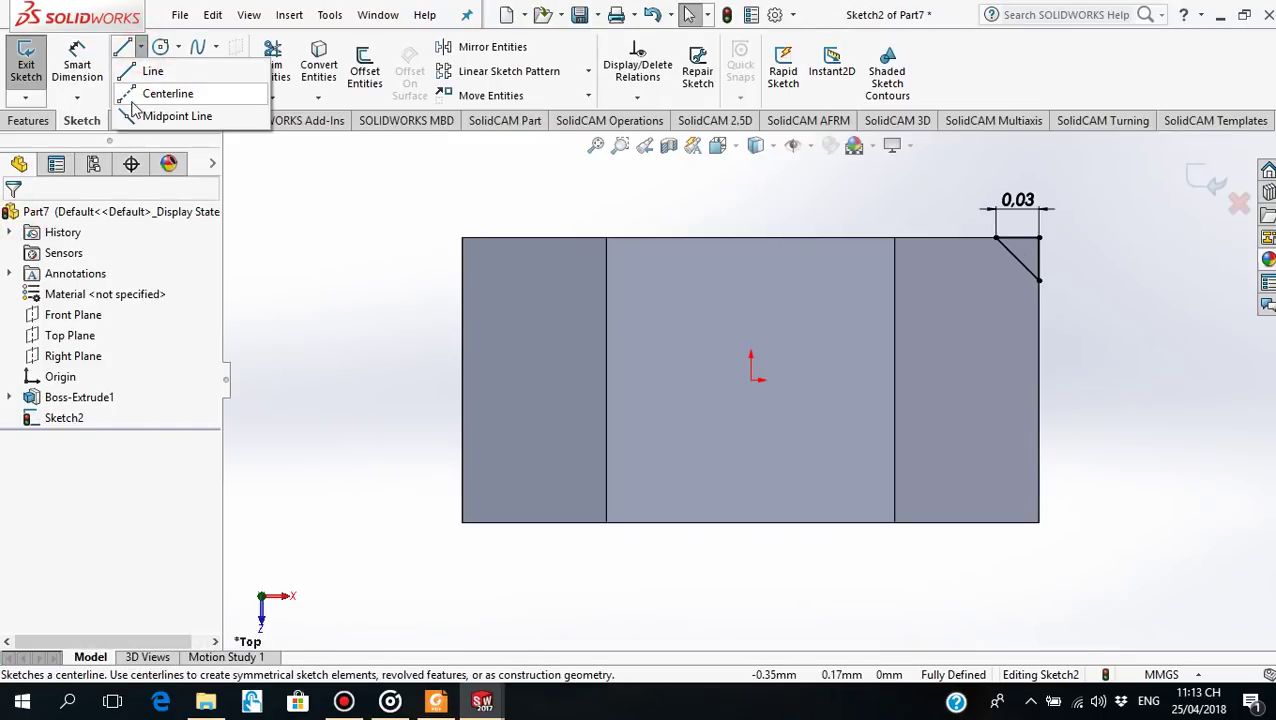
Draw a vertical centerline from the top-edge midpoint to the bottom-edge midpoint
{"action": "left_click", "coordinate": [140, 94]}
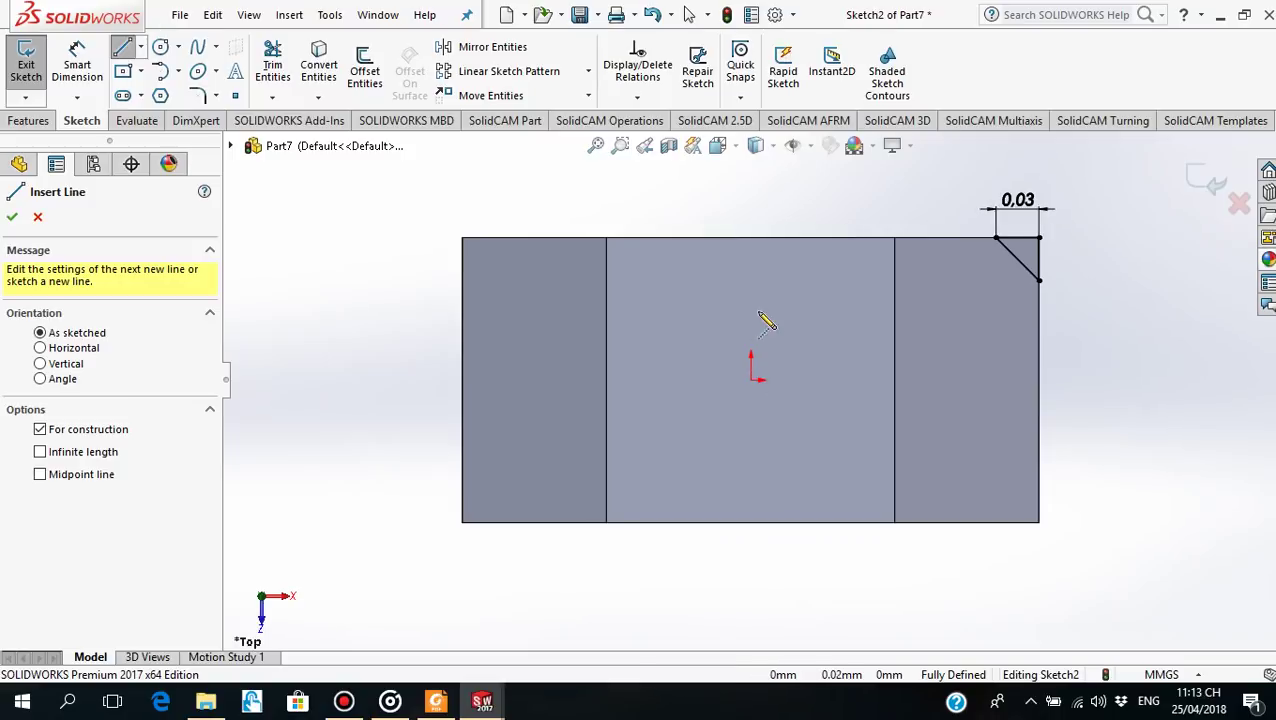
{"action": "left_click", "coordinate": [751, 380]}
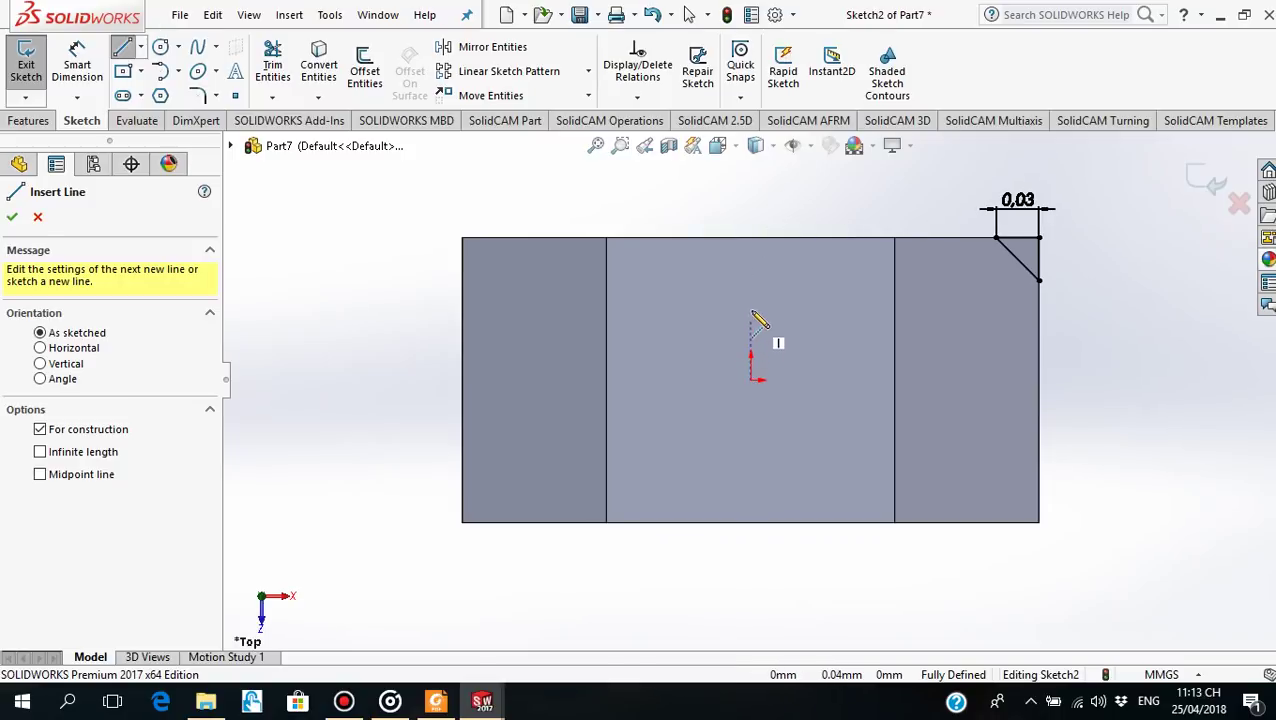
{"action": "left_click", "coordinate": [750, 237]}
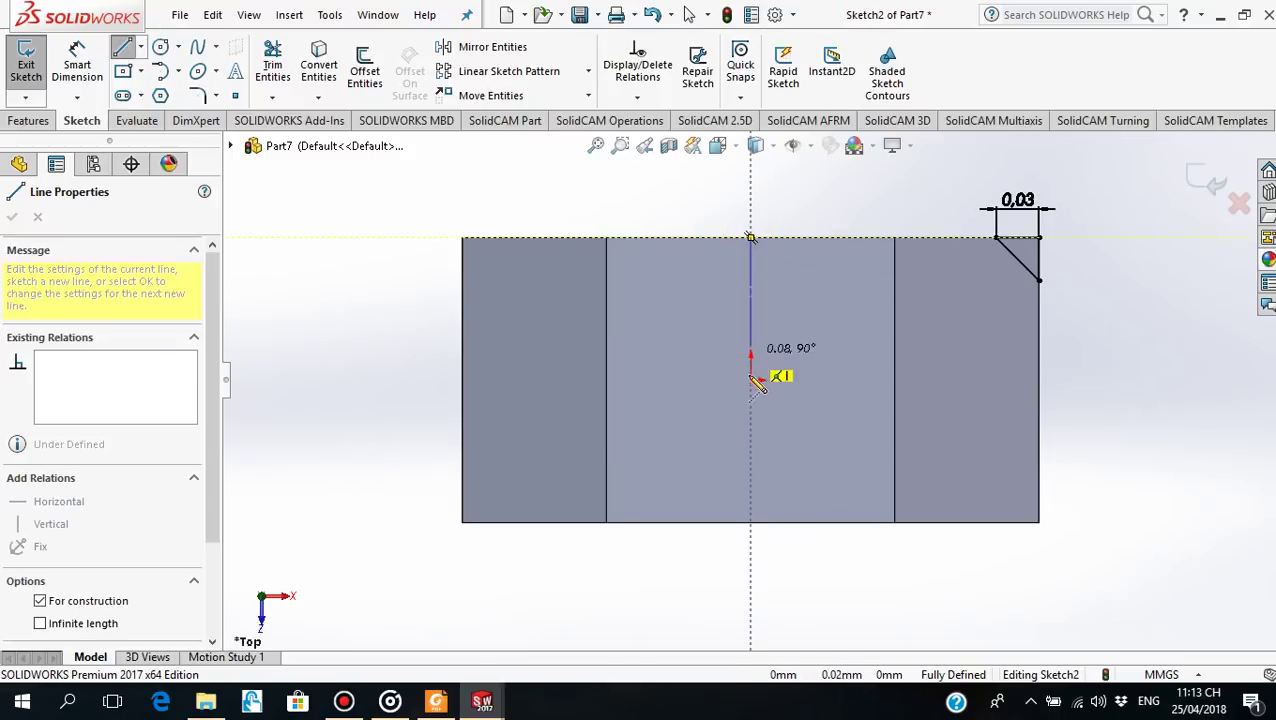
{"action": "left_click", "coordinate": [750, 522]}
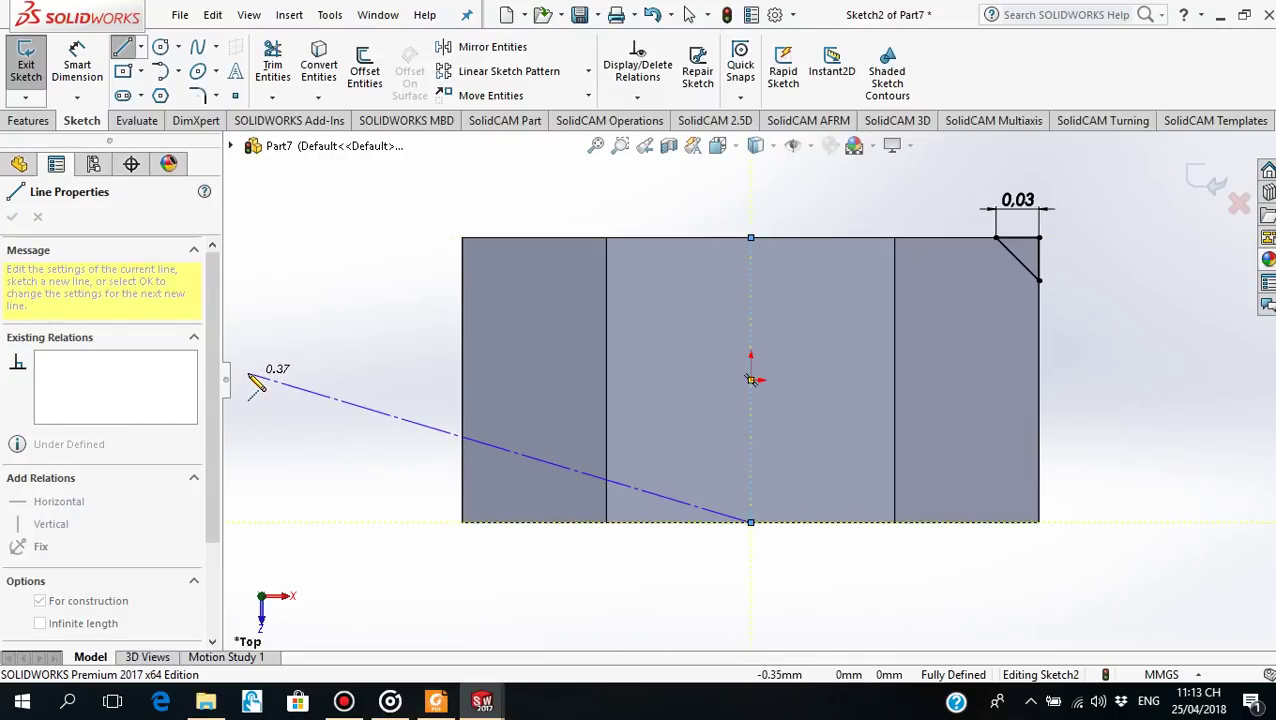
{"action": "key", "text": "Escape"}
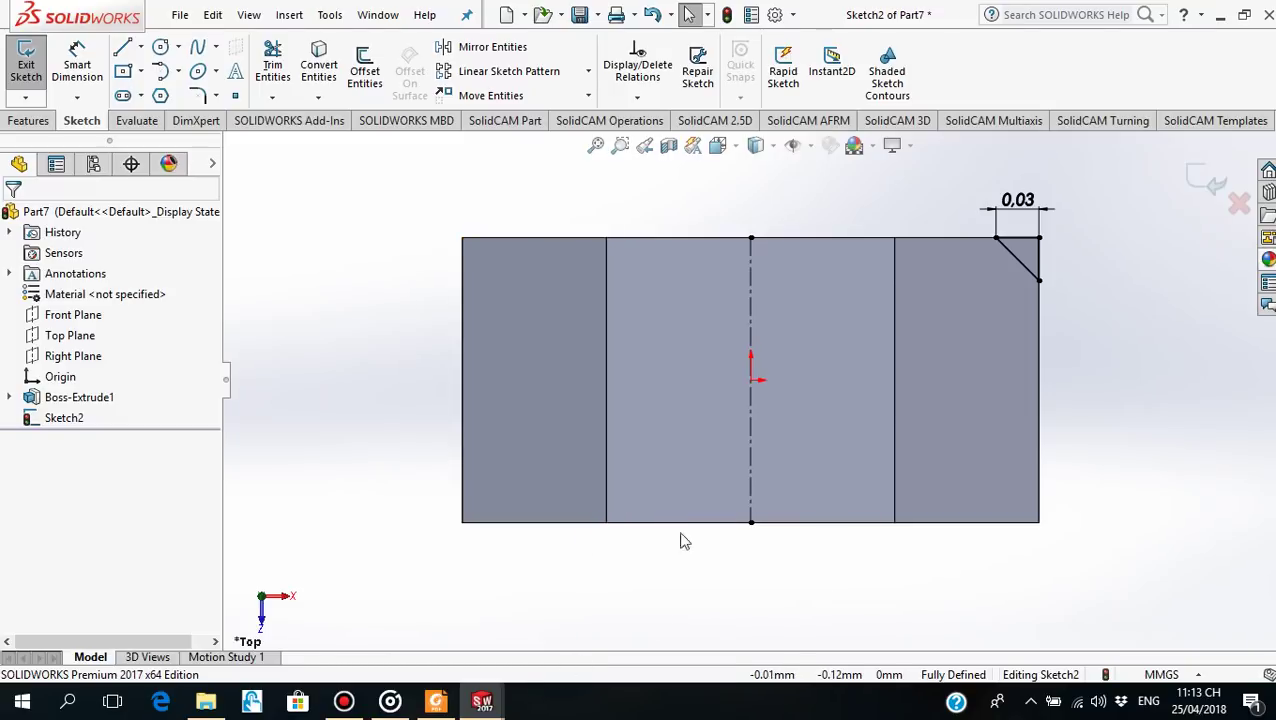
{"action": "left_click", "coordinate": [27, 121]}
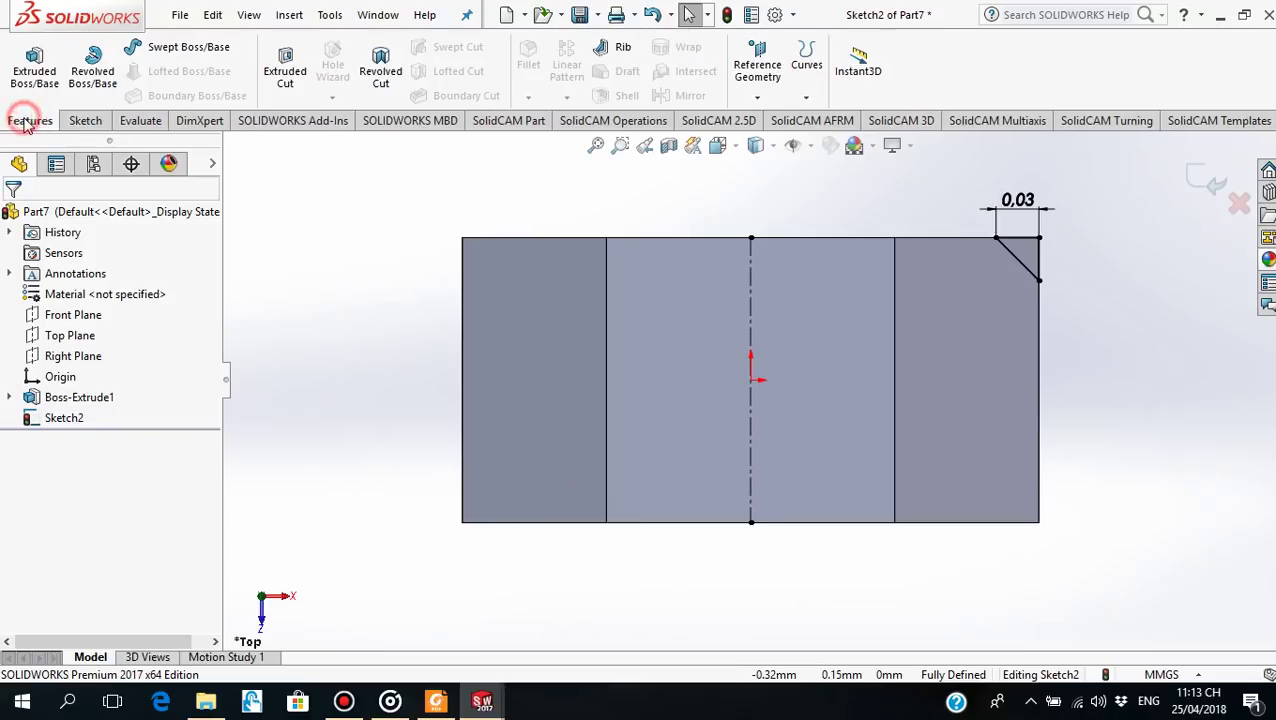
Revolve-cut the corner triangle 360° about the centerline to chamfer one nut end
{"action": "left_click", "coordinate": [386, 80]}
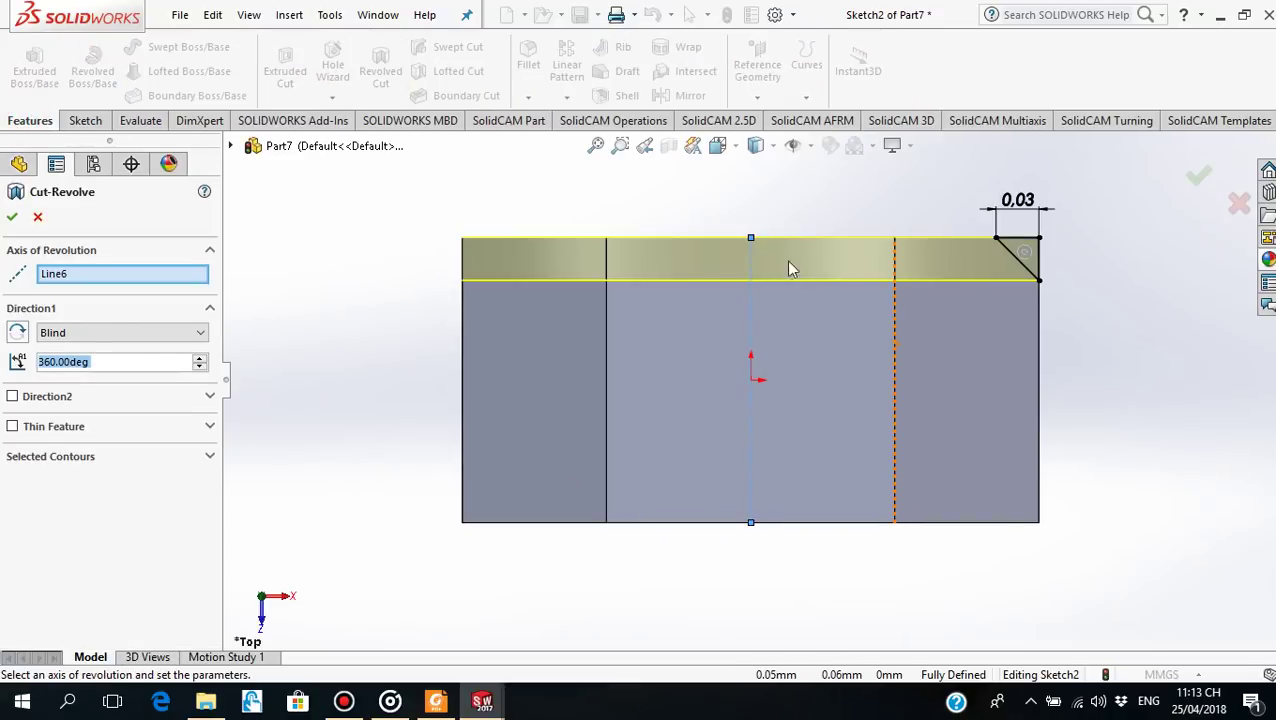
{"action": "mouse_move", "coordinate": [788, 268]}
{"action": "middle_mouse_down"}
{"action": "mouse_move", "coordinate": [777, 345]}
{"action": "mouse_move", "coordinate": [722, 308]}
{"action": "mouse_move", "coordinate": [763, 421]}
{"action": "mouse_move", "coordinate": [750, 330]}
{"action": "mouse_move", "coordinate": [752, 470]}
{"action": "mouse_move", "coordinate": [744, 442]}
{"action": "mouse_move", "coordinate": [782, 396]}
{"action": "mouse_move", "coordinate": [790, 349]}
{"action": "middle_mouse_up"}
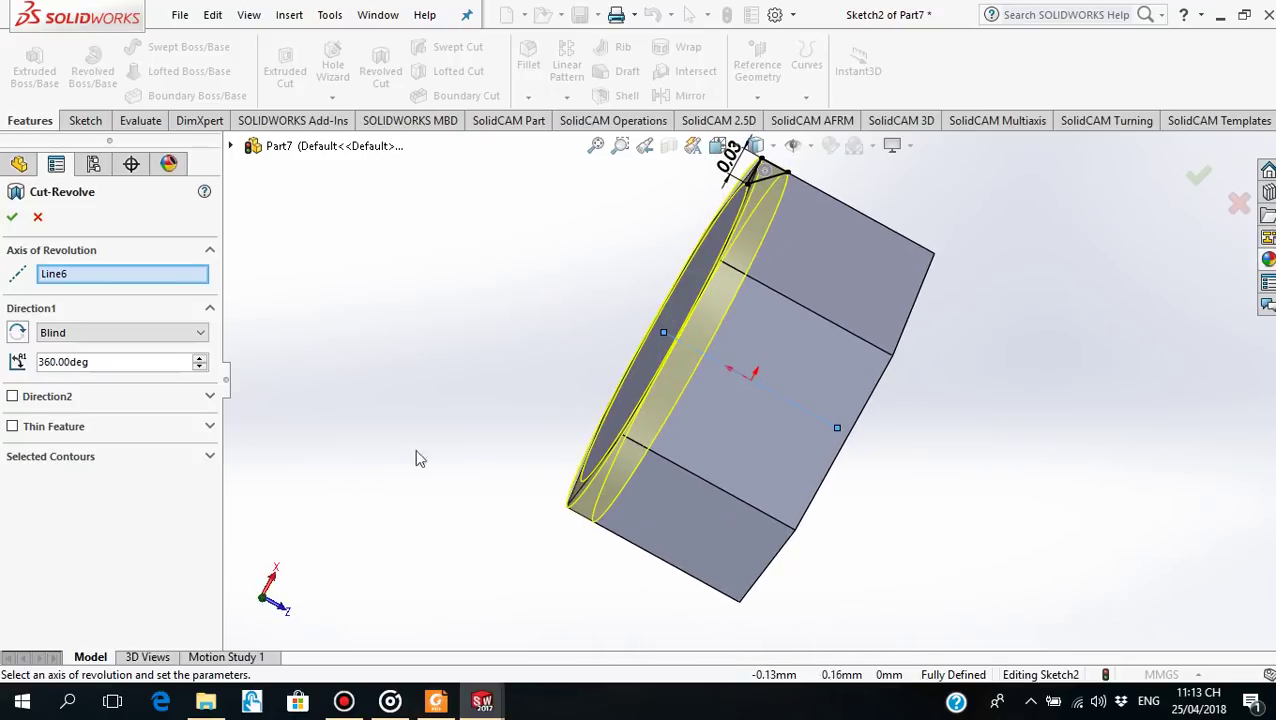
{"action": "left_click", "coordinate": [16, 217]}
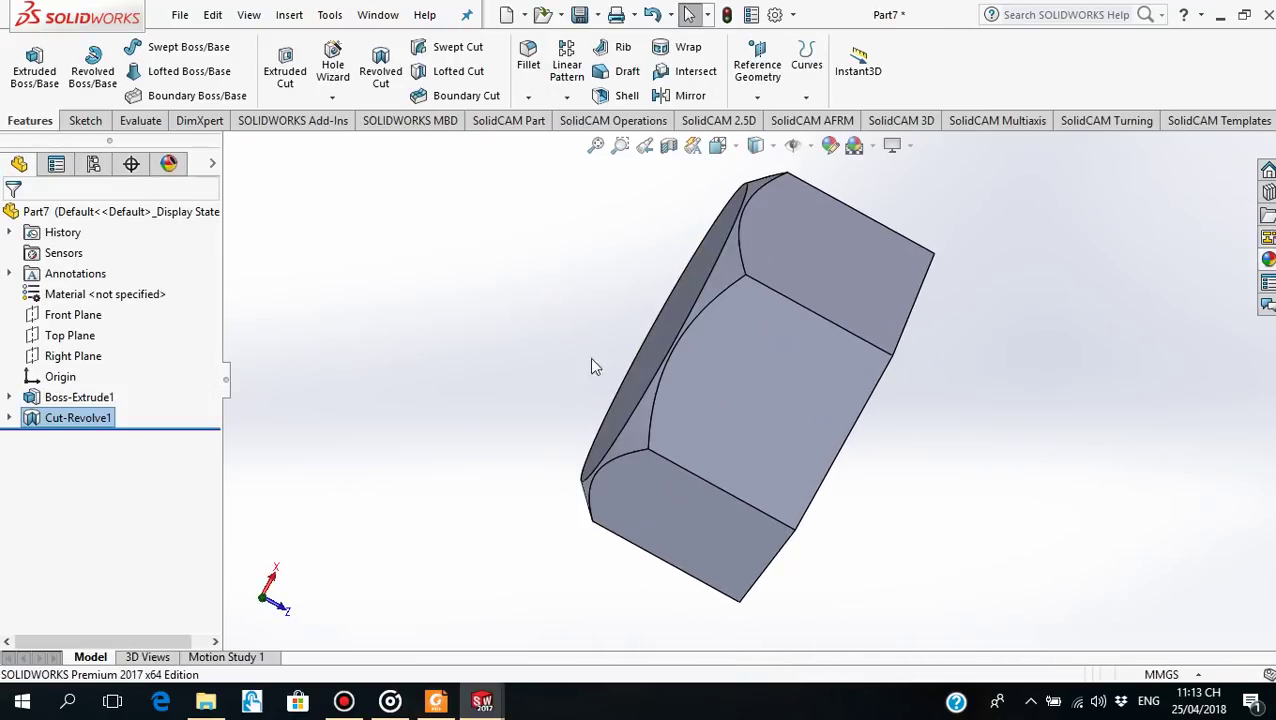
{"action": "mouse_move", "coordinate": [589, 357]}
{"action": "middle_mouse_down"}
{"action": "mouse_move", "coordinate": [786, 324]}
{"action": "mouse_move", "coordinate": [818, 362]}
{"action": "mouse_move", "coordinate": [854, 456]}
{"action": "mouse_move", "coordinate": [775, 373]}
{"action": "mouse_move", "coordinate": [806, 302]}
{"action": "mouse_move", "coordinate": [775, 290]}
{"action": "mouse_move", "coordinate": [817, 322]}
{"action": "mouse_move", "coordinate": [812, 352]}
{"action": "middle_mouse_up"}
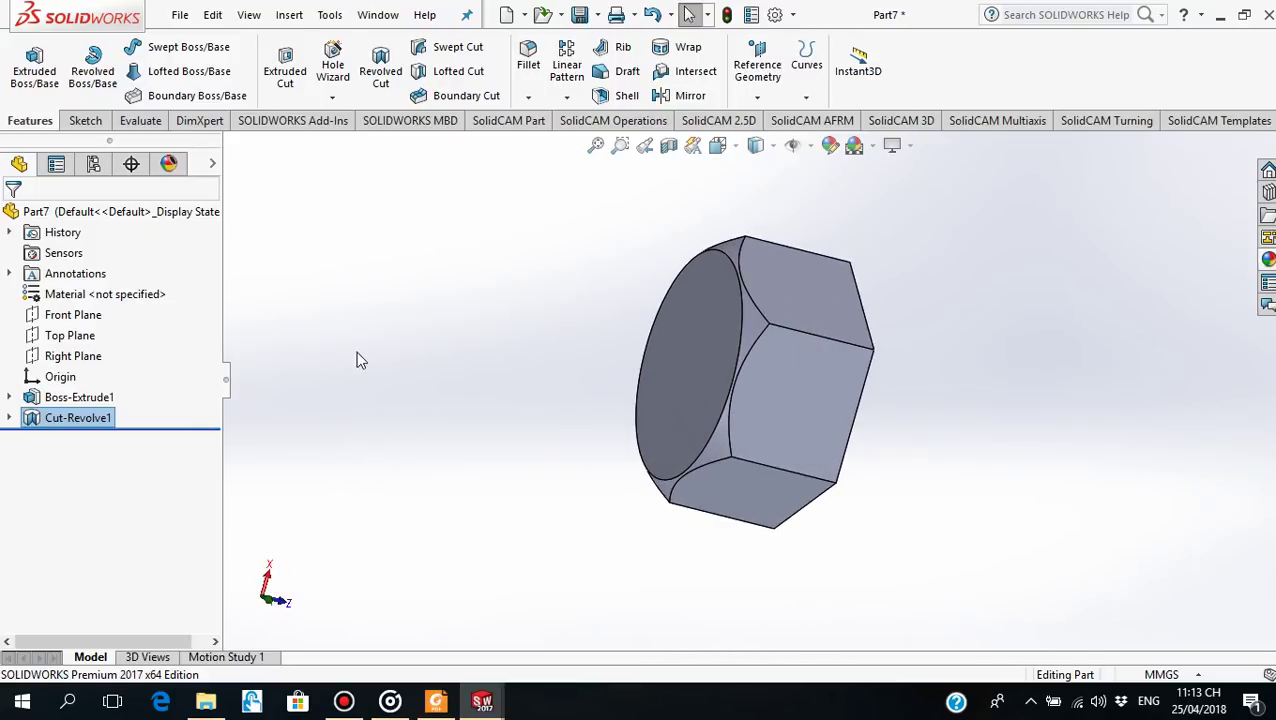
{"action": "left_click", "coordinate": [383, 338]}
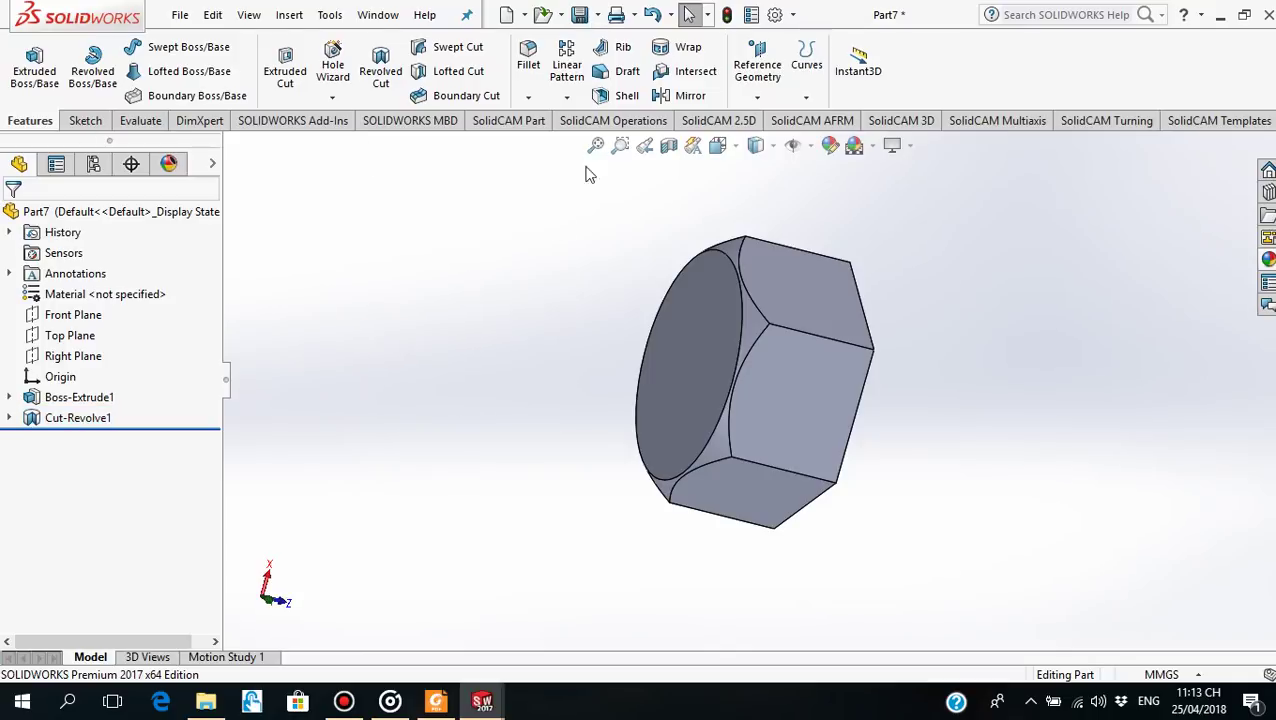
Mirror Cut-Revolve1 across the Front Plane to chamfer the nut's other end
{"action": "left_click", "coordinate": [572, 97]}
{"action": "left_click", "coordinate": [594, 163]}
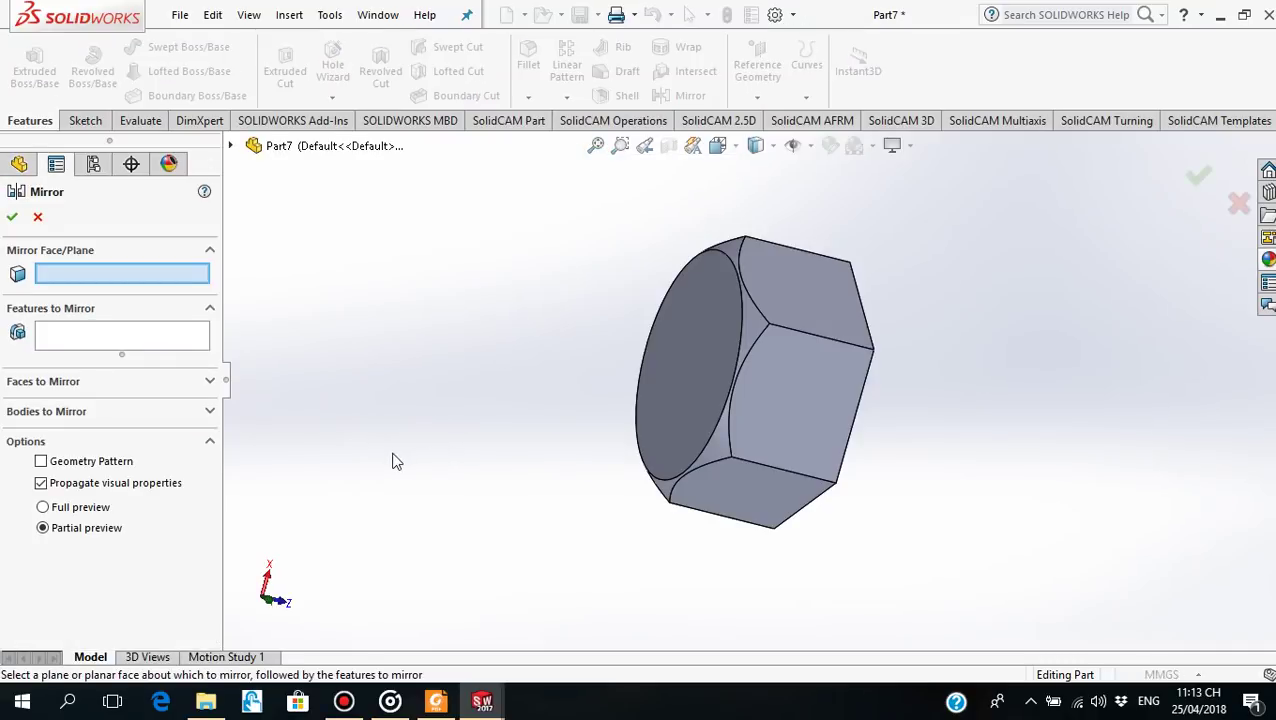
{"action": "left_click", "coordinate": [230, 146]}
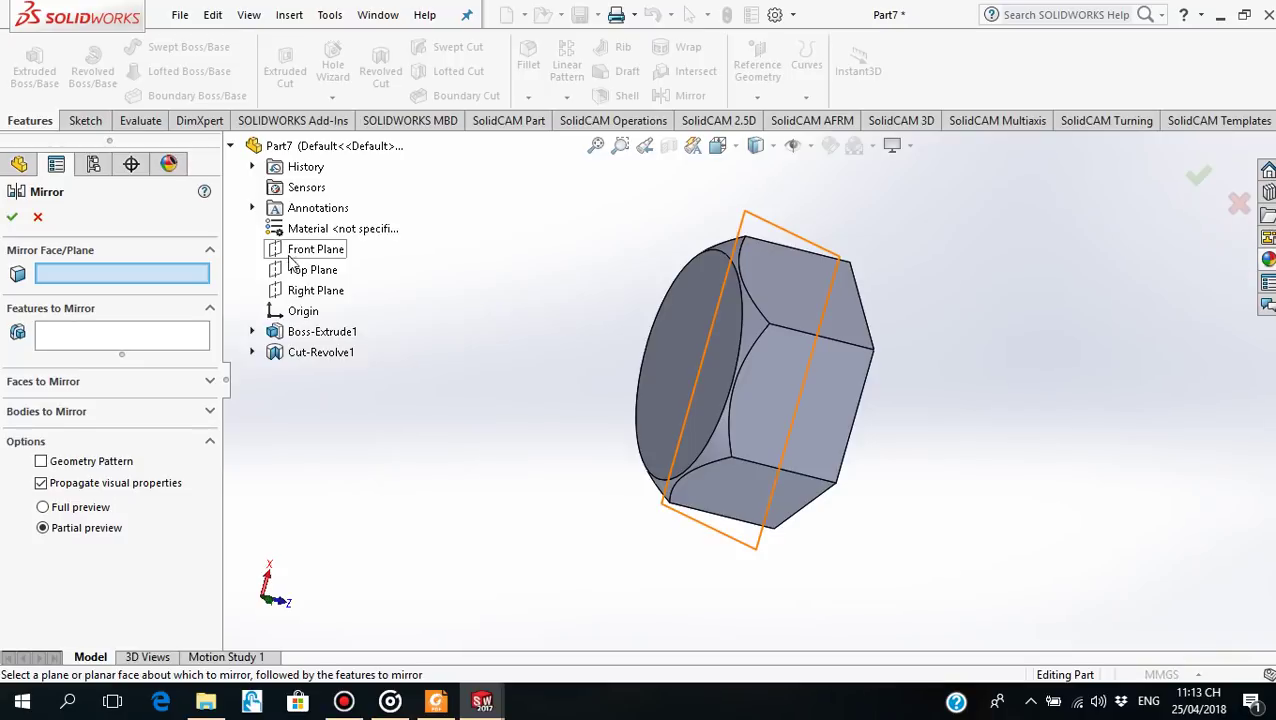
{"action": "middle_click_drag", "start_coordinate": [568, 332], "coordinate": [538, 322]}
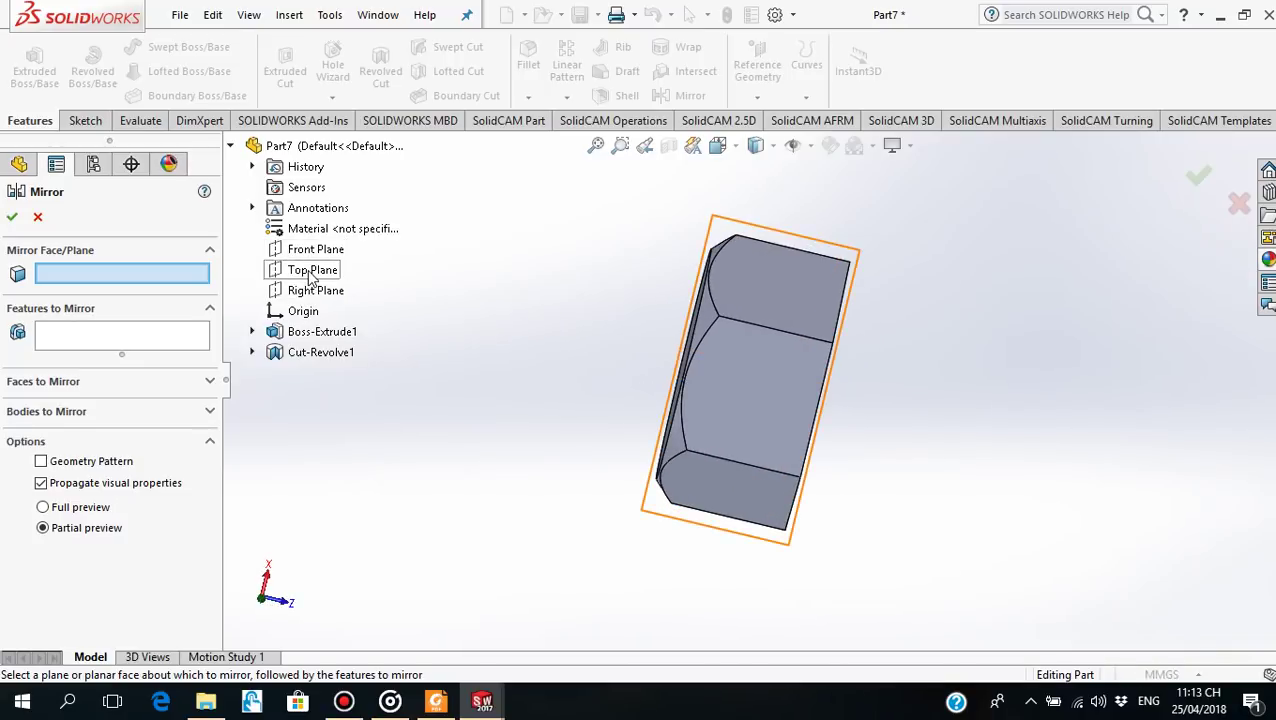
{"action": "left_click", "coordinate": [298, 250]}
{"action": "mouse_move", "coordinate": [729, 427]}
{"action": "middle_mouse_down"}
{"action": "mouse_move", "coordinate": [1002, 450]}
{"action": "mouse_move", "coordinate": [900, 518]}
{"action": "mouse_move", "coordinate": [874, 515]}
{"action": "mouse_move", "coordinate": [935, 385]}
{"action": "mouse_move", "coordinate": [933, 397]}
{"action": "middle_mouse_up"}
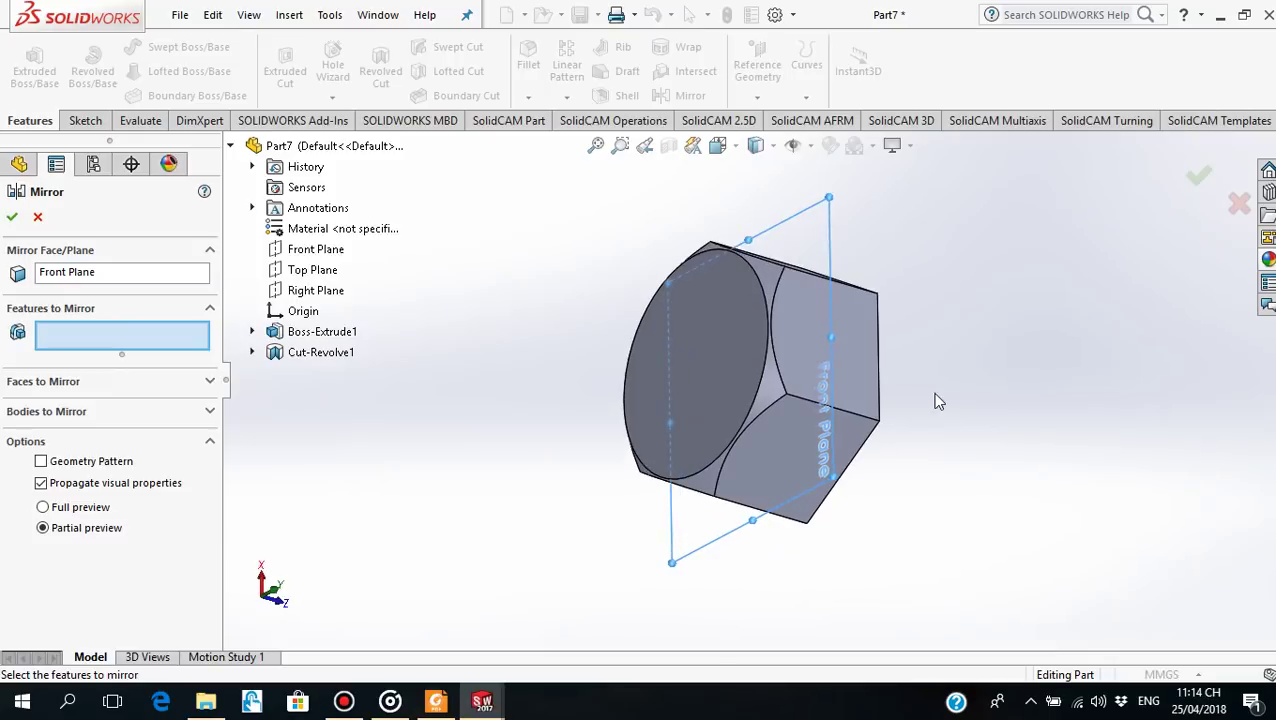
{"action": "left_click", "coordinate": [776, 390]}
{"action": "mouse_move", "coordinate": [1011, 370]}
{"action": "middle_mouse_down"}
{"action": "mouse_move", "coordinate": [941, 343]}
{"action": "mouse_move", "coordinate": [977, 276]}
{"action": "mouse_move", "coordinate": [1005, 284]}
{"action": "mouse_move", "coordinate": [929, 353]}
{"action": "mouse_move", "coordinate": [968, 340]}
{"action": "middle_mouse_up"}
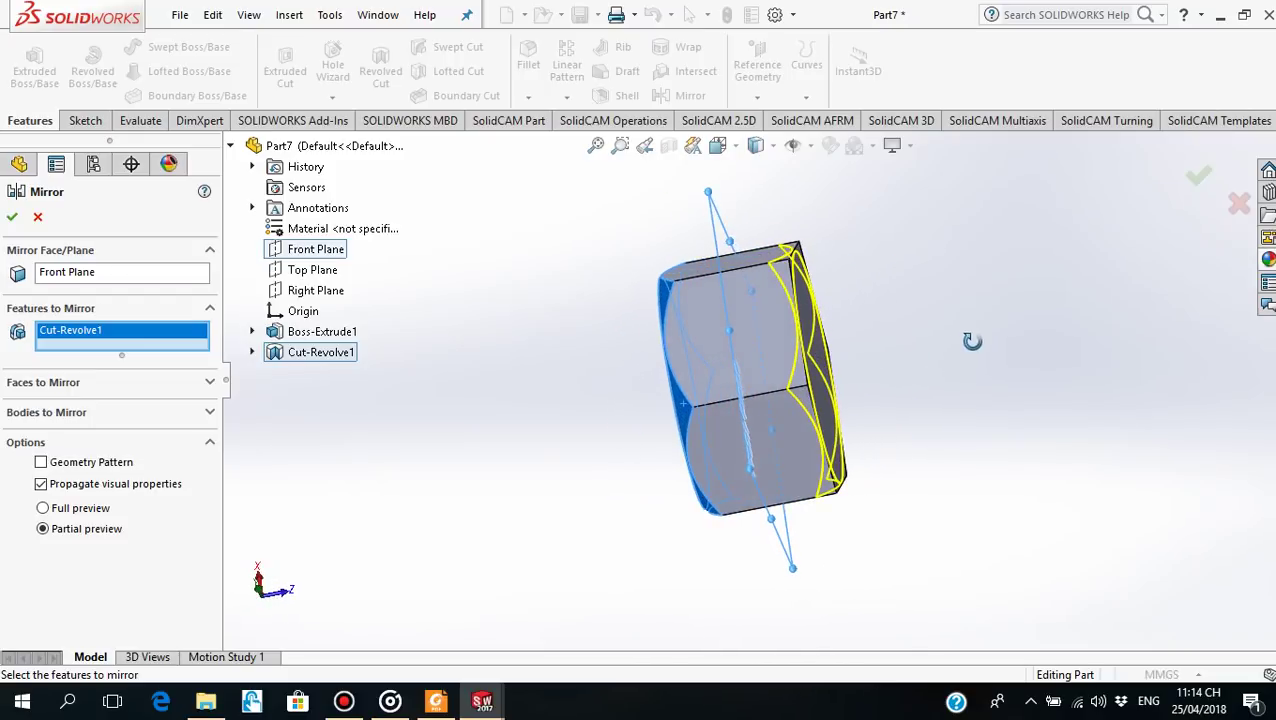
{"action": "left_click", "coordinate": [13, 220]}
{"action": "mouse_move", "coordinate": [726, 336]}
{"action": "middle_mouse_down"}
{"action": "mouse_move", "coordinate": [626, 388]}
{"action": "mouse_move", "coordinate": [869, 336]}
{"action": "mouse_move", "coordinate": [624, 404]}
{"action": "mouse_move", "coordinate": [746, 381]}
{"action": "mouse_move", "coordinate": [857, 308]}
{"action": "mouse_move", "coordinate": [745, 370]}
{"action": "middle_mouse_up"}
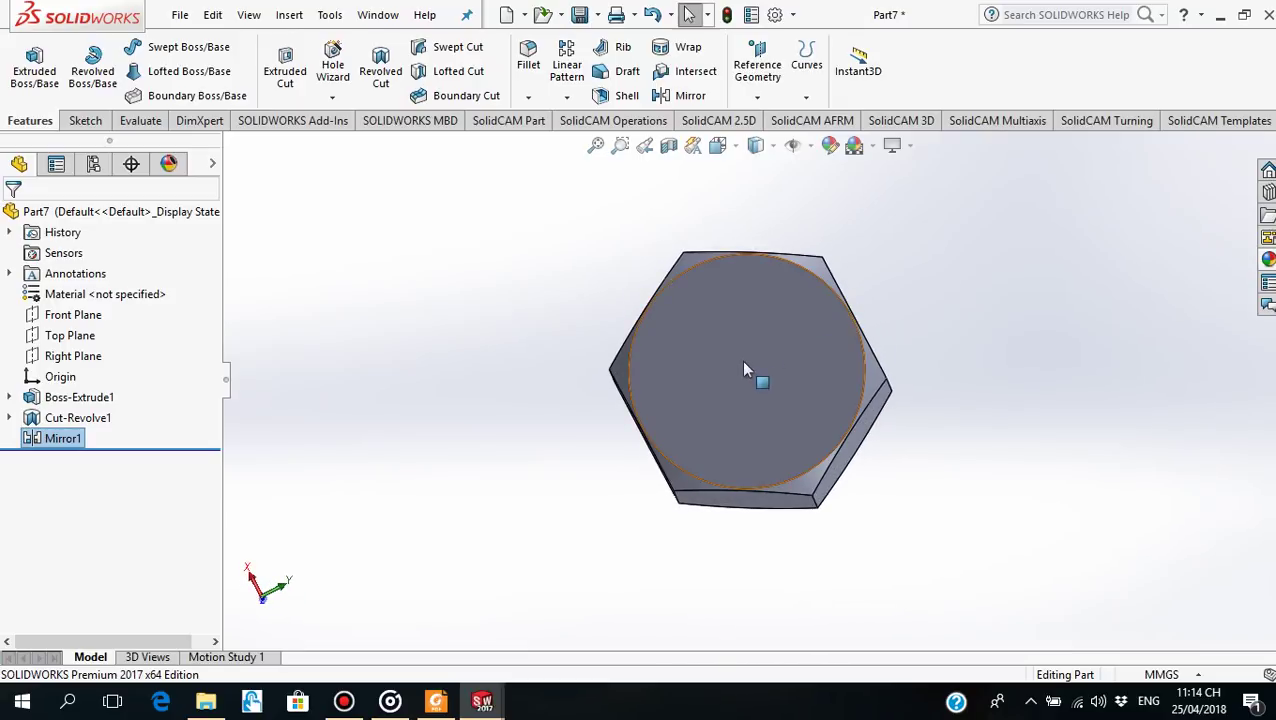
{"action": "left_click", "coordinate": [744, 370]}
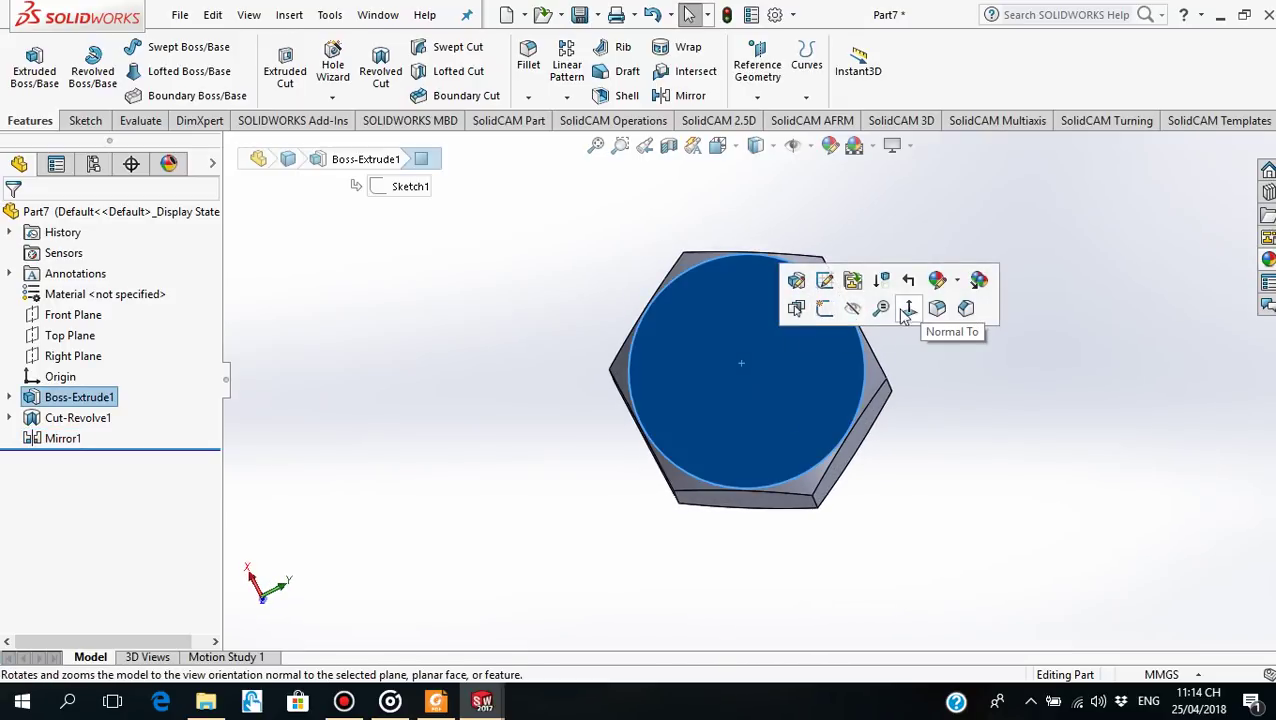
Start a sketch on the nut's front face and draw a circle centred on the origin
{"action": "left_click", "coordinate": [824, 308]}
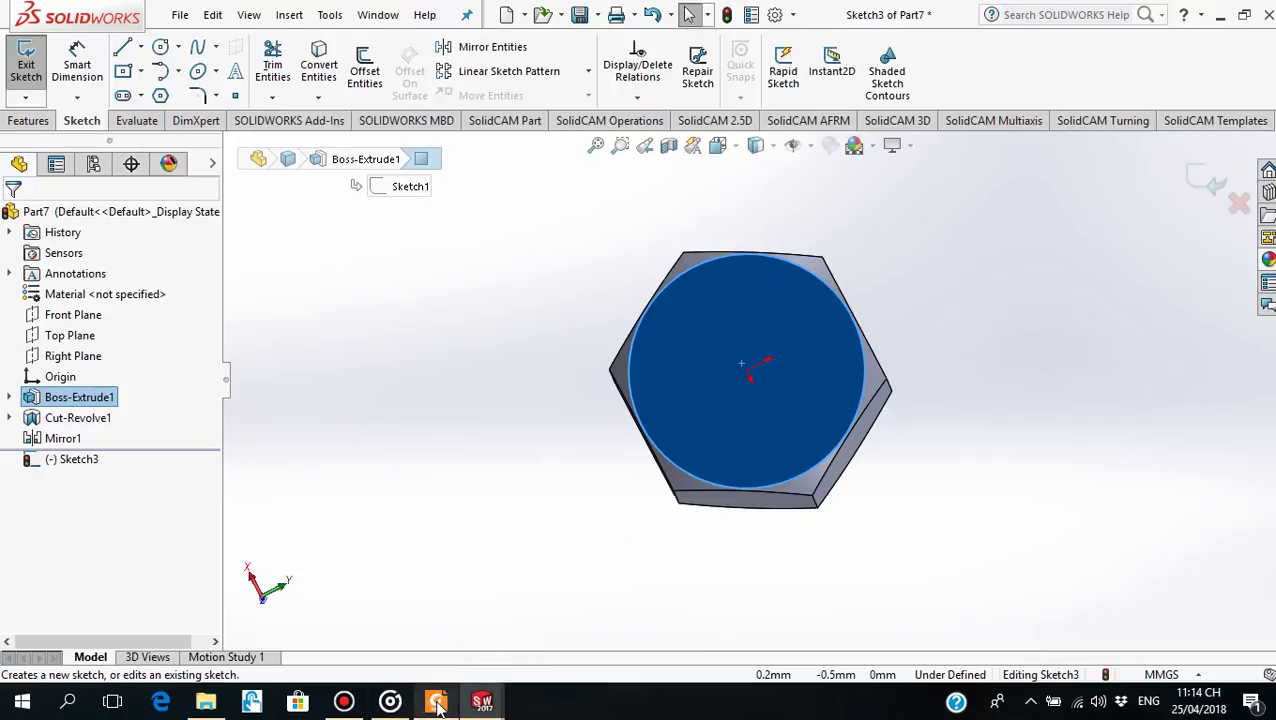
{"action": "left_click", "coordinate": [437, 704]}
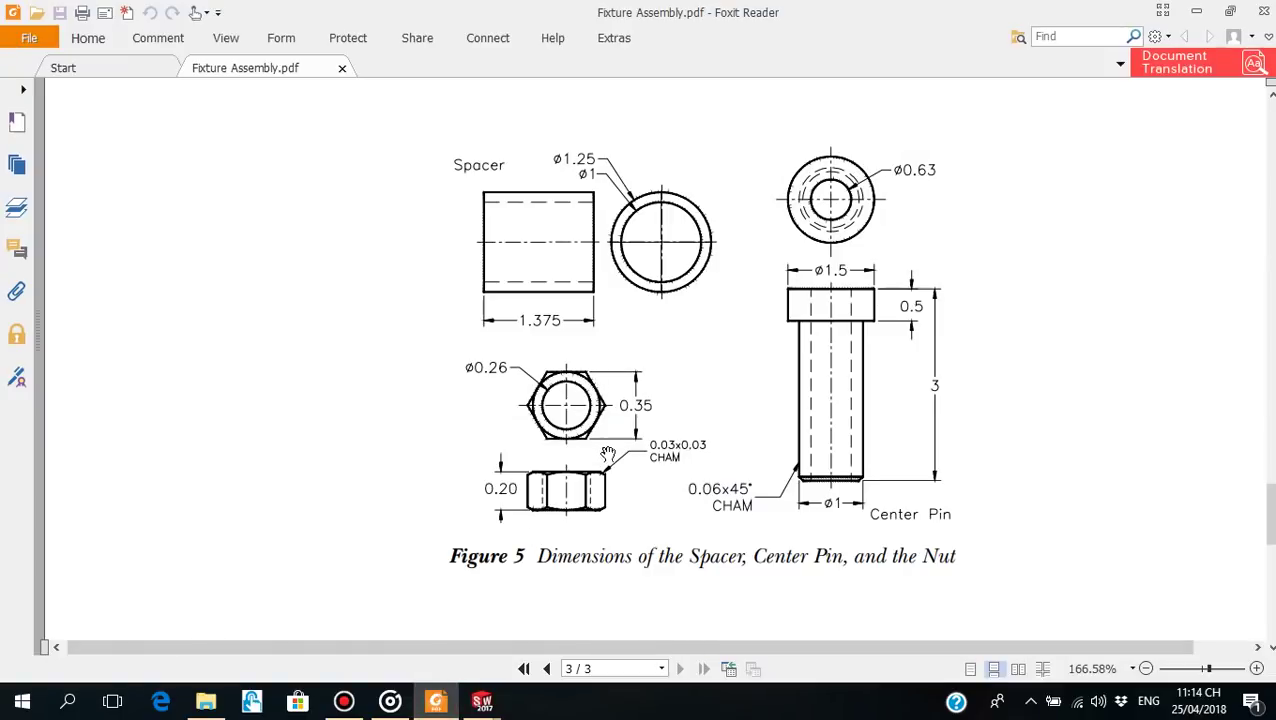
{"action": "left_click", "coordinate": [440, 701]}
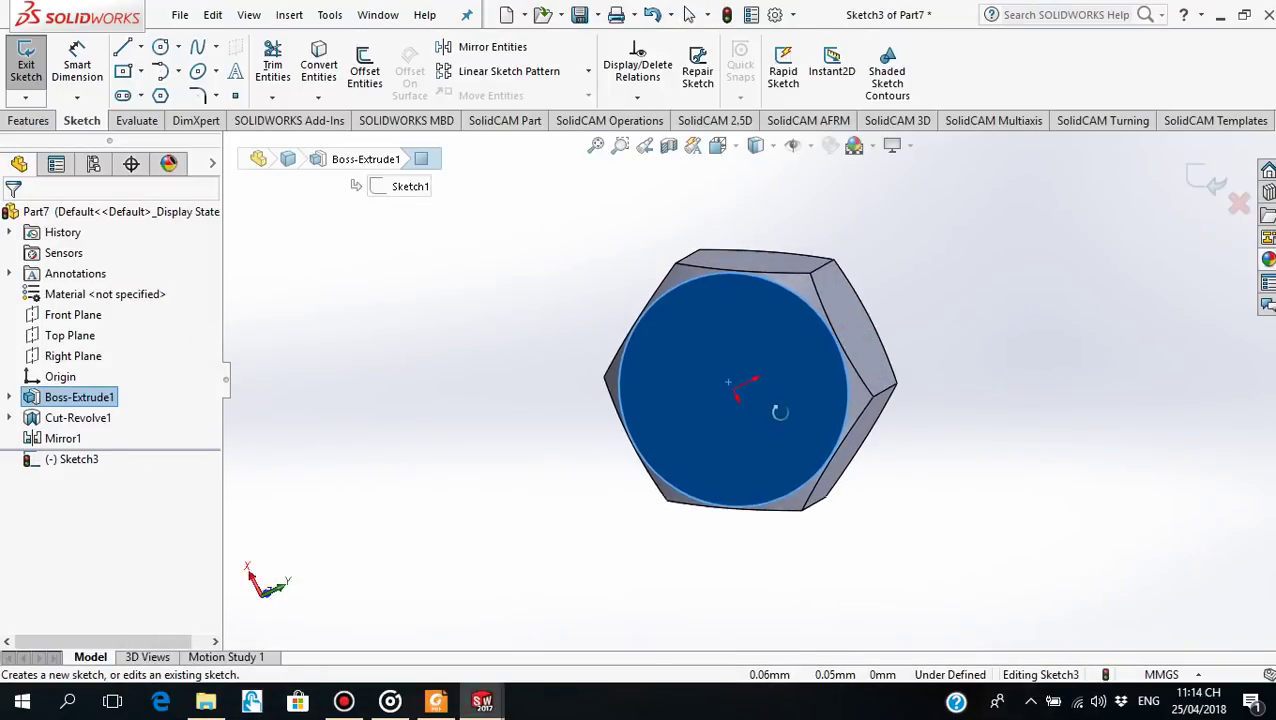
{"action": "left_click", "coordinate": [160, 47]}
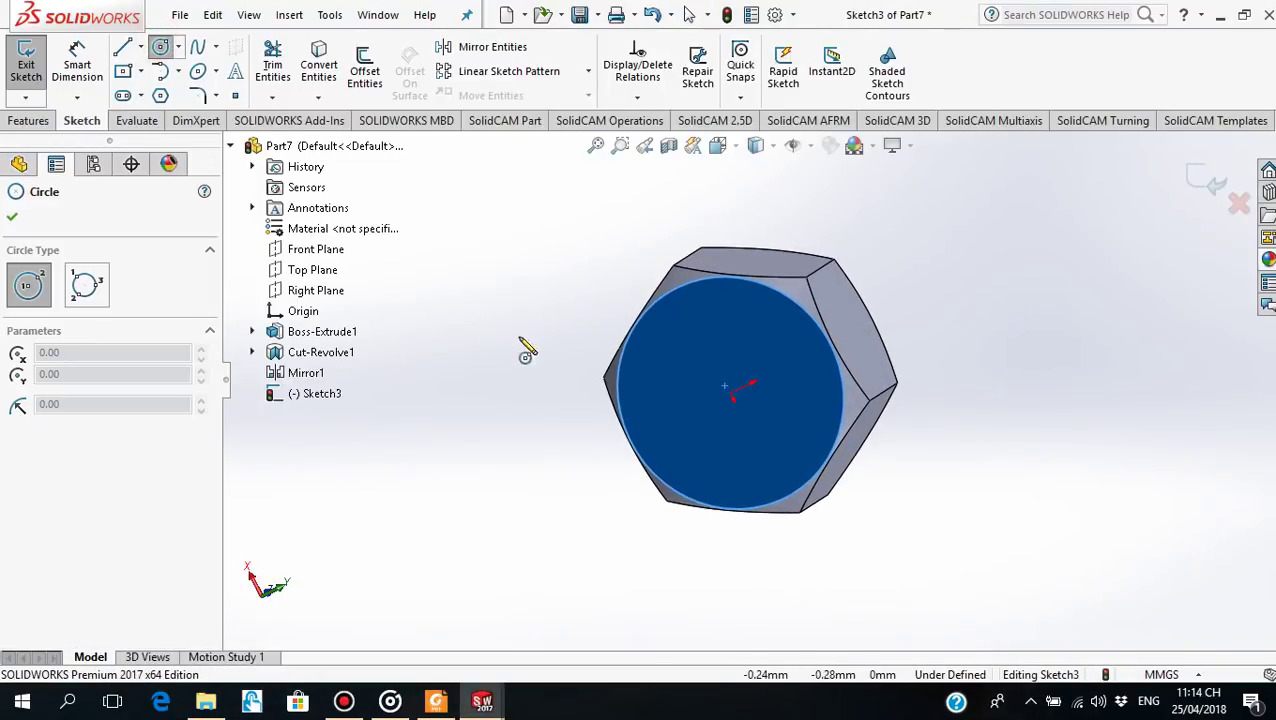
{"action": "left_click", "coordinate": [730, 392]}
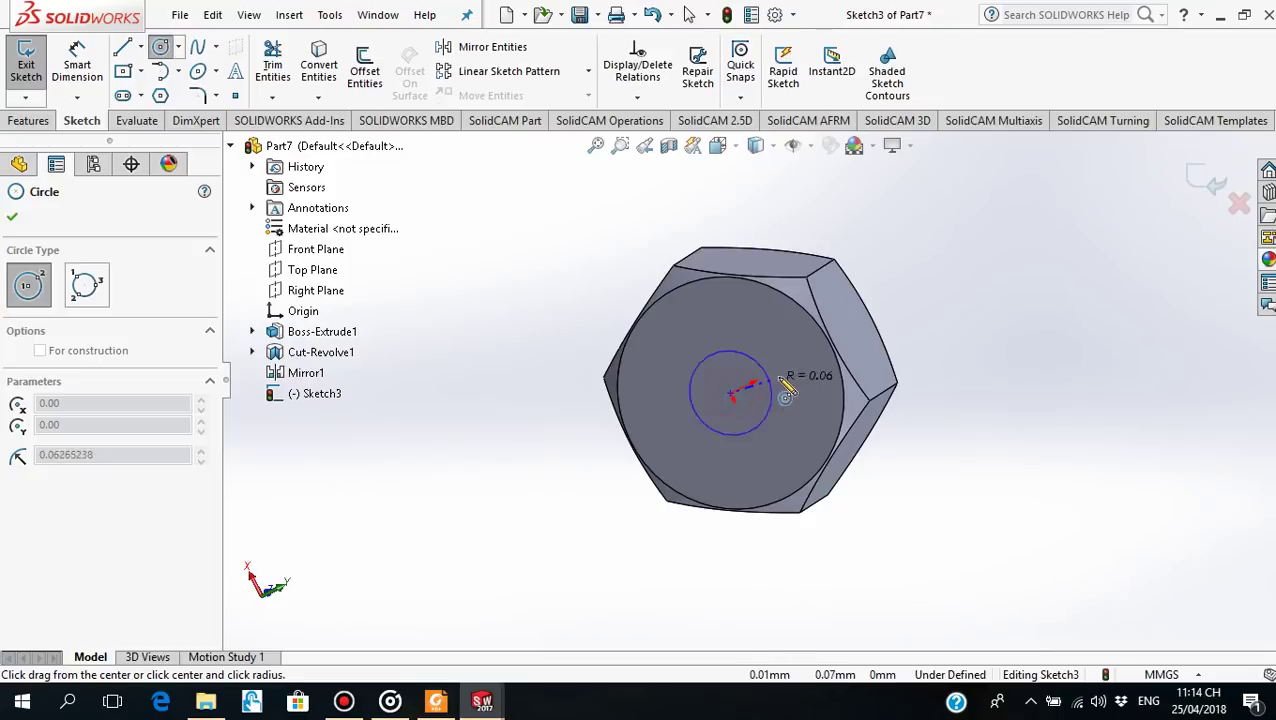
{"action": "left_click", "coordinate": [787, 380]}
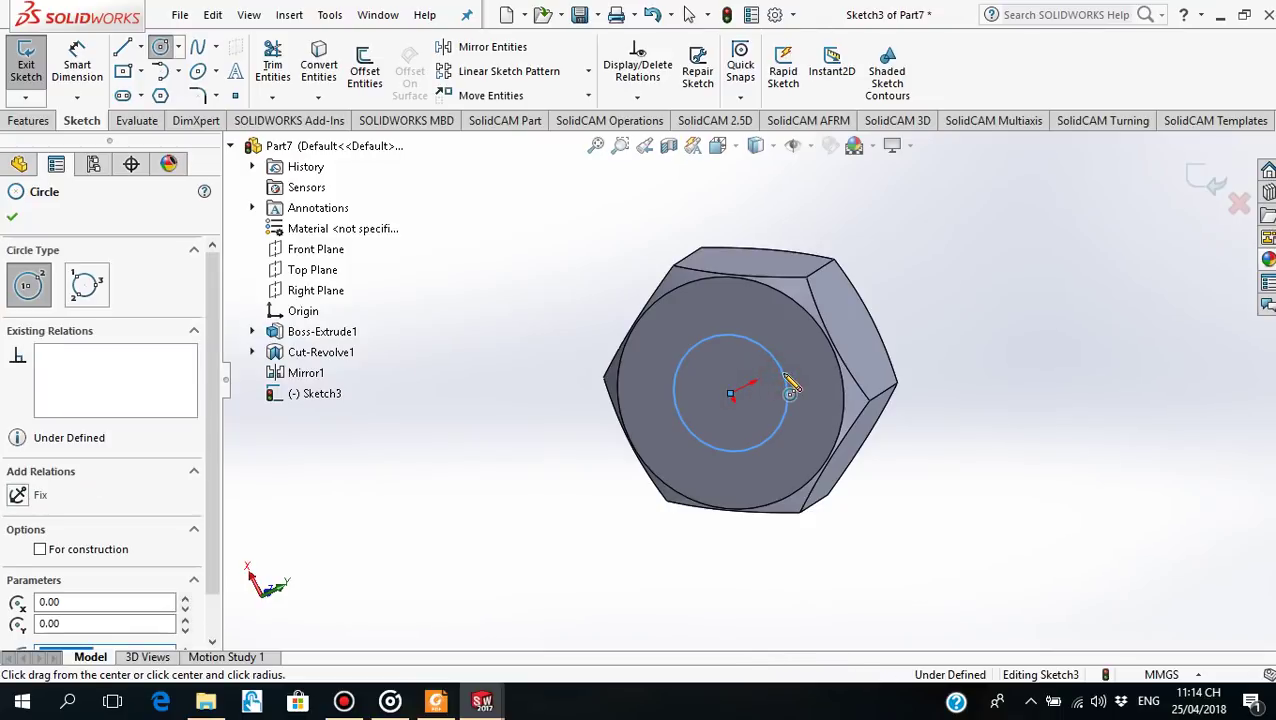
{"action": "left_click", "coordinate": [12, 218]}
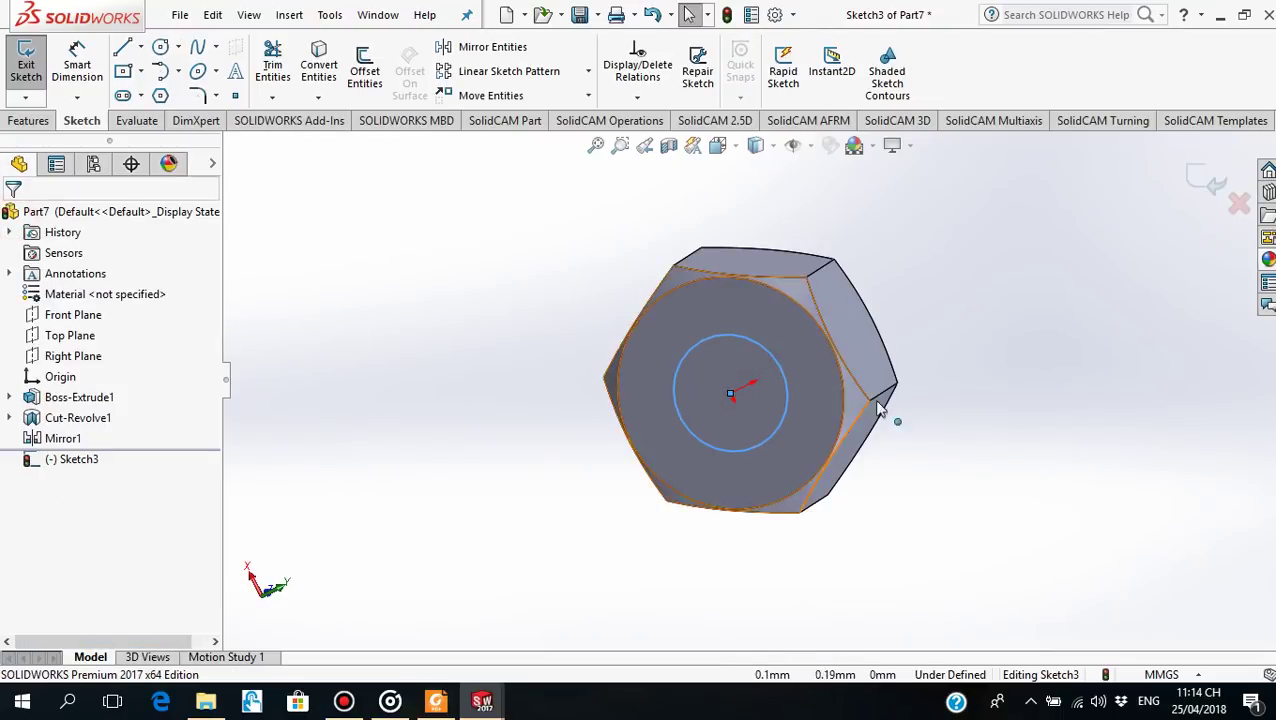
Dimension the circle's diameter to 0.26
{"action": "mouse_move", "coordinate": [873, 399]}
{"action": "middle_mouse_down"}
{"action": "mouse_move", "coordinate": [754, 476]}
{"action": "mouse_move", "coordinate": [883, 250]}
{"action": "middle_mouse_up"}
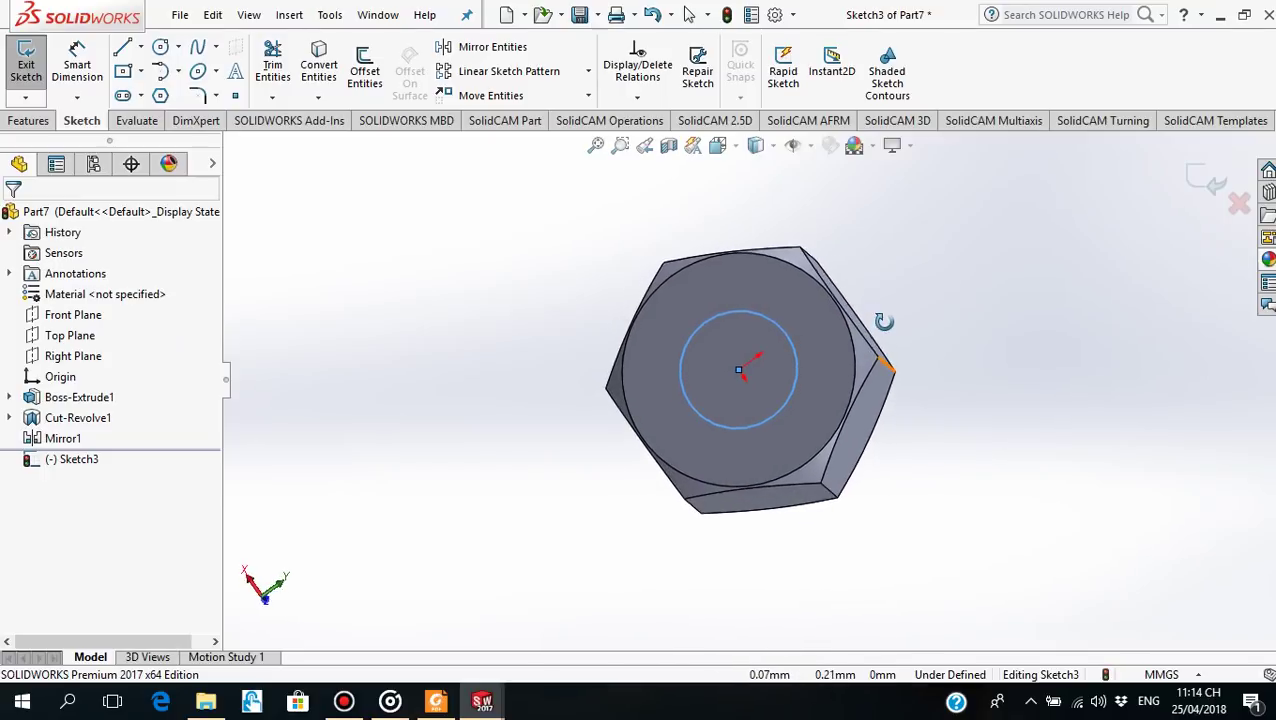
{"action": "scroll", "coordinate": [820, 345], "scroll_direction": "down", "scroll_amount": 2}
{"action": "left_click", "coordinate": [77, 60]}
{"action": "left_click", "coordinate": [612, 372]}
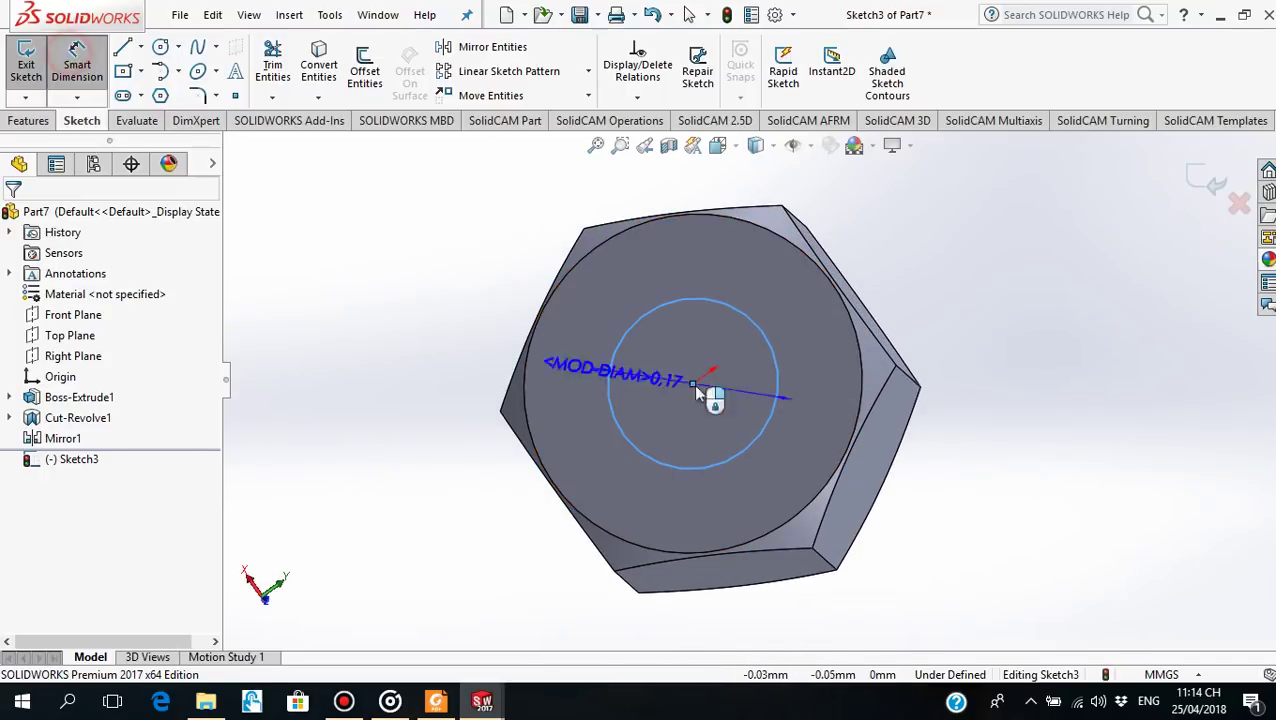
{"action": "left_click", "coordinate": [1005, 265]}
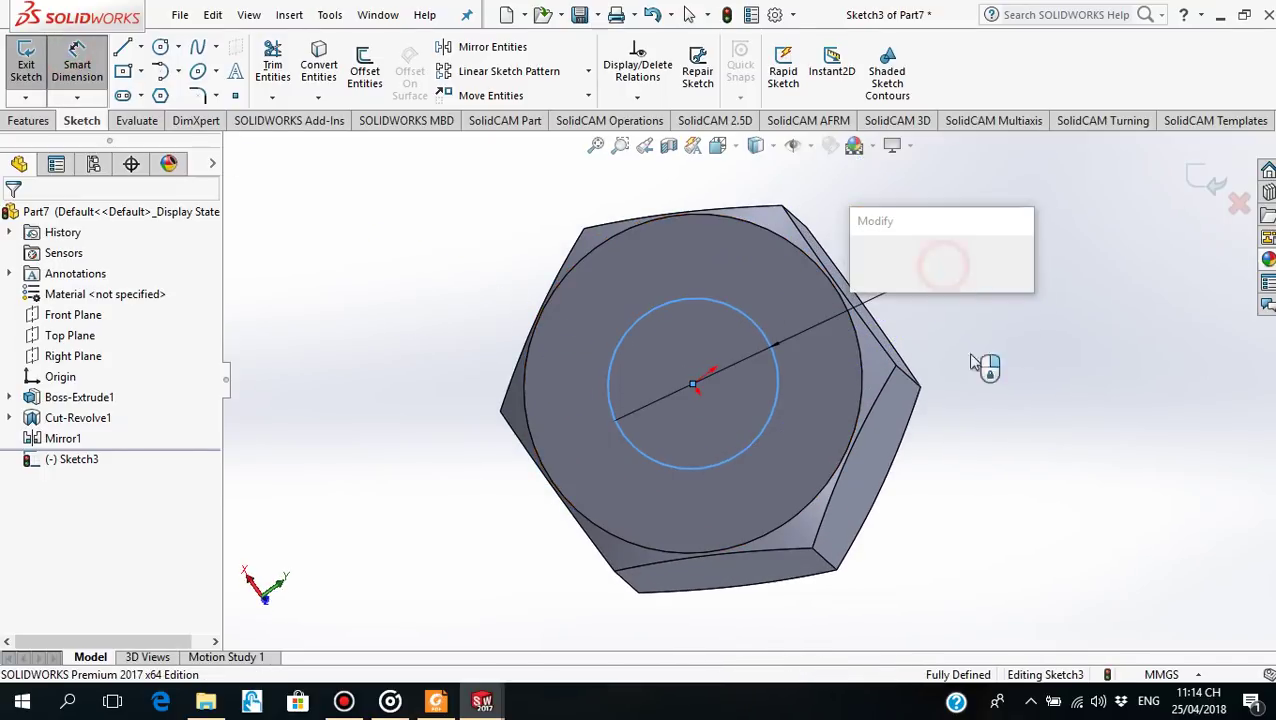
{"action": "type", "text": "0.26"}
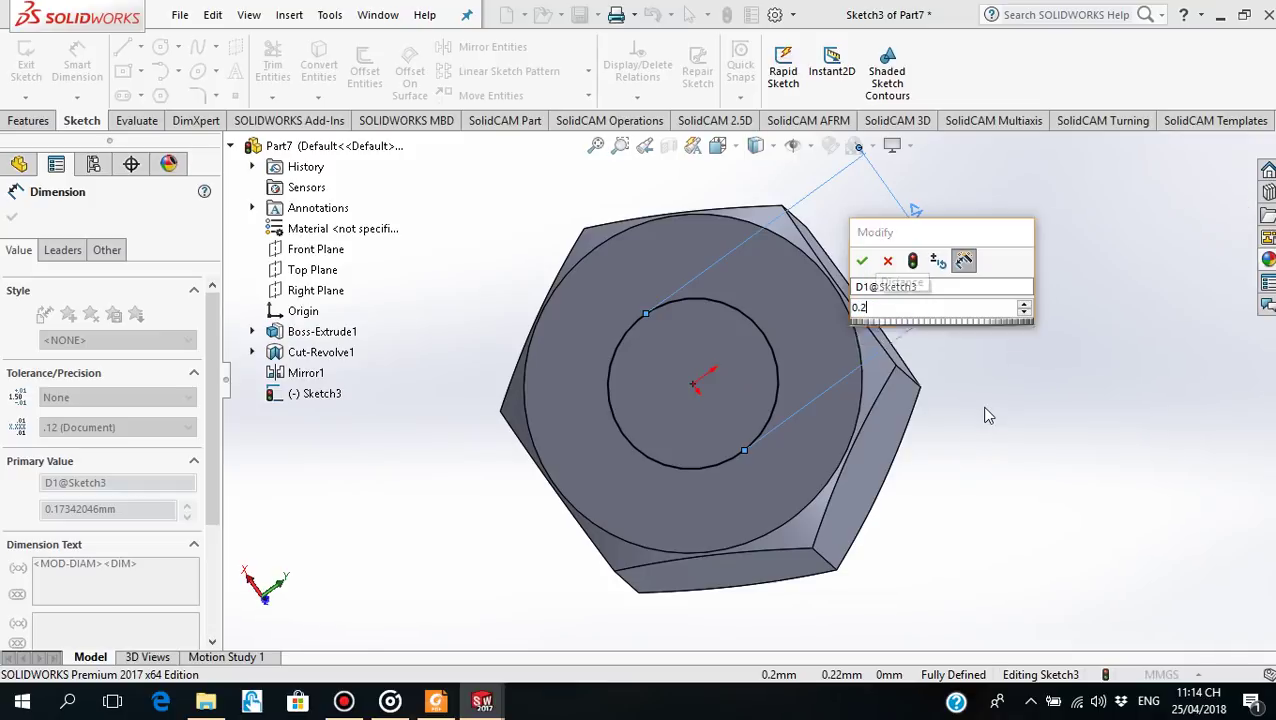
{"action": "key", "text": "Return"}
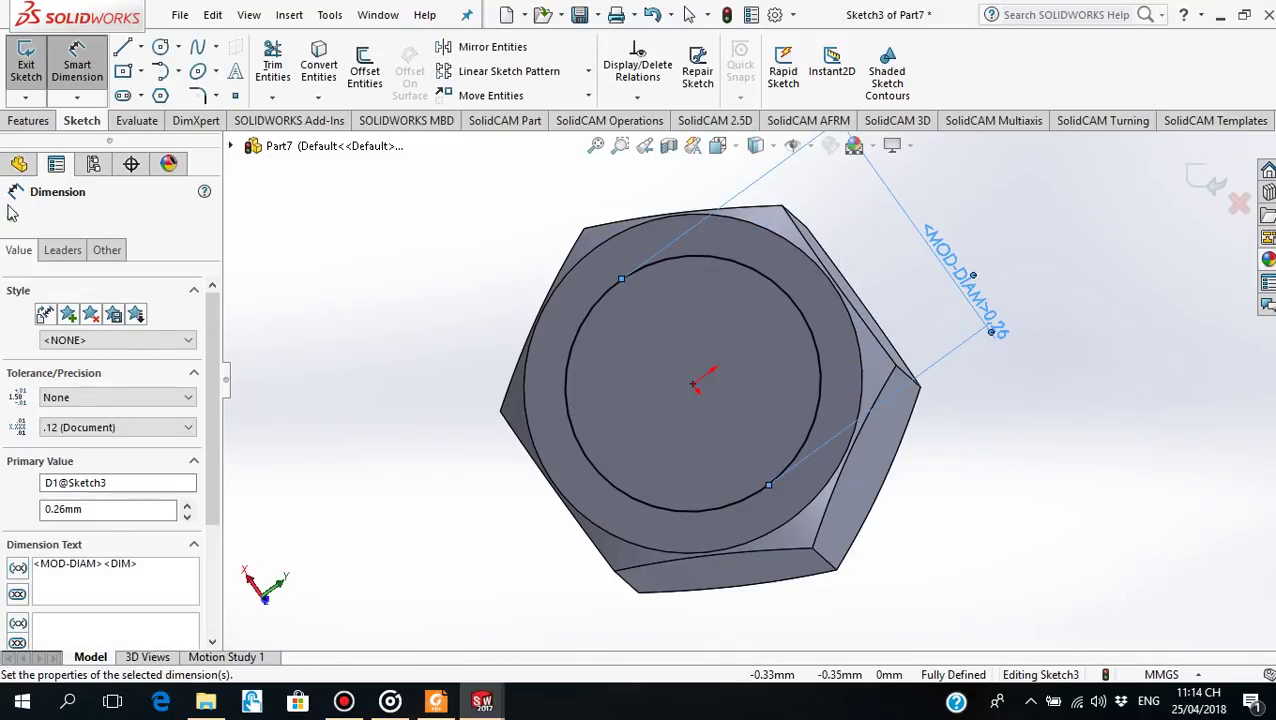
{"action": "left_click", "coordinate": [12, 216]}
Cut the 0.26 circle Through All with Extruded Cut to bore the hole
{"action": "left_click", "coordinate": [28, 120]}
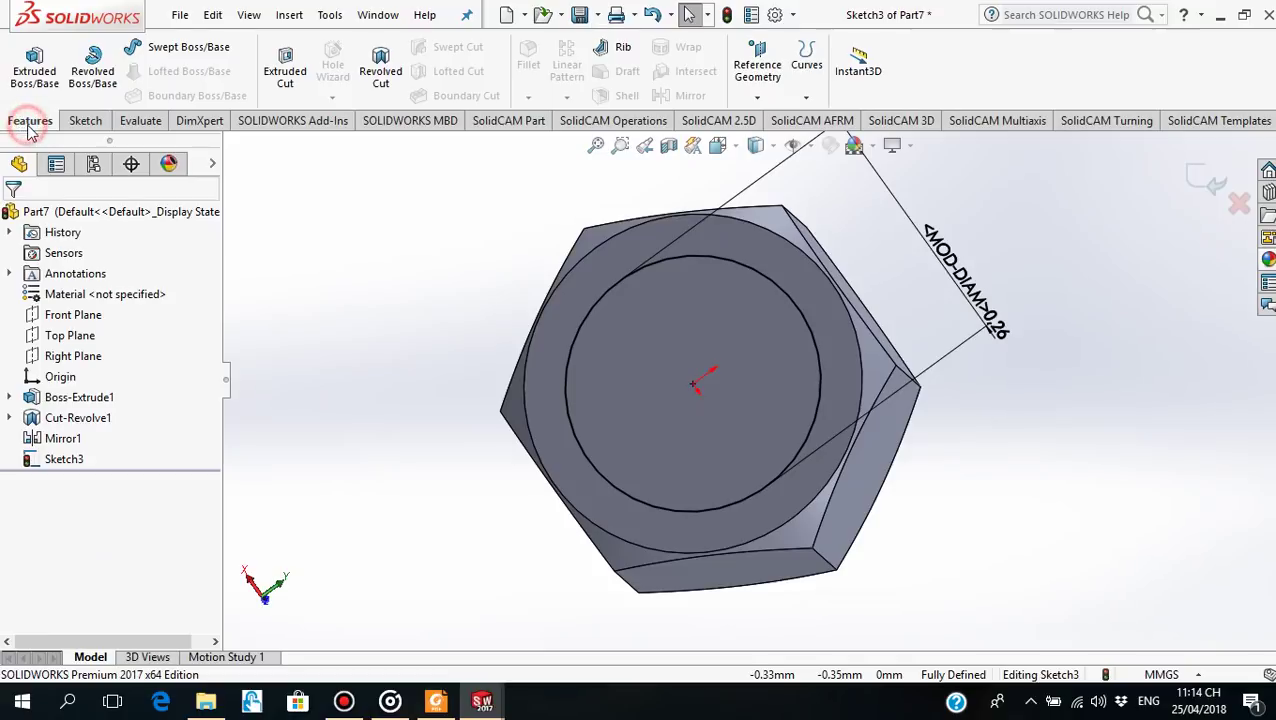
{"action": "left_click", "coordinate": [285, 70]}
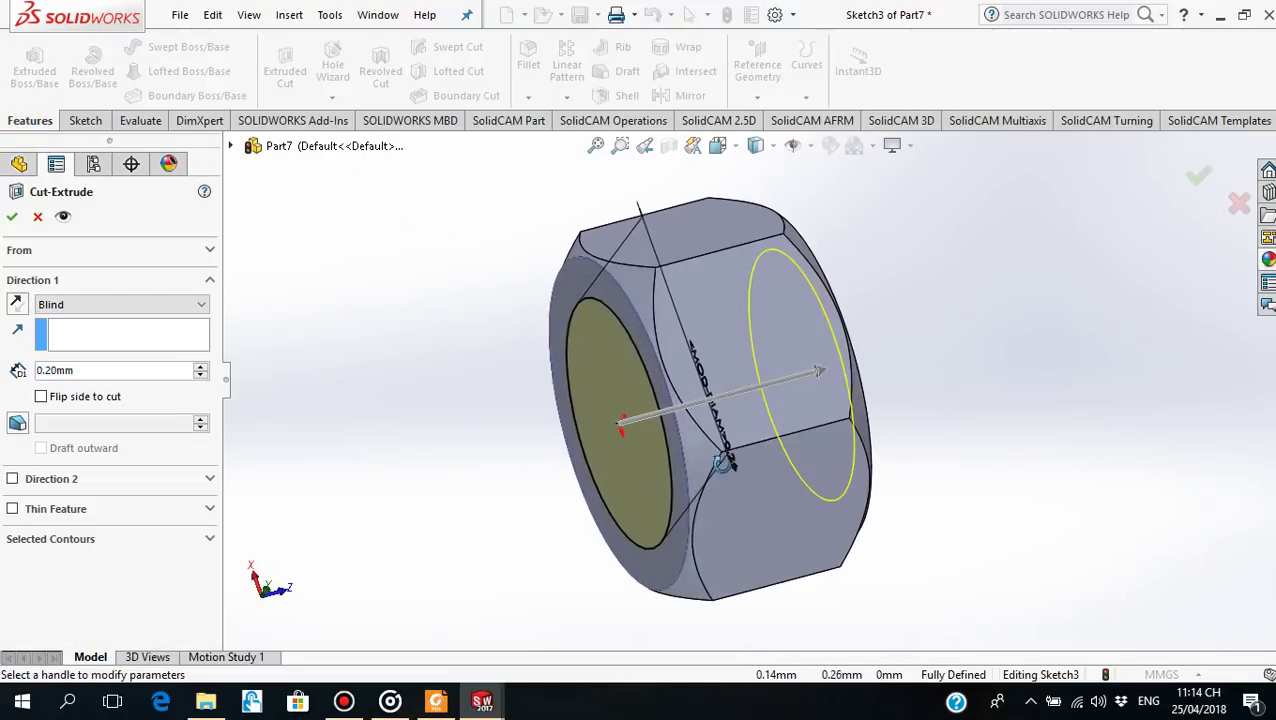
{"action": "left_click", "coordinate": [192, 304]}
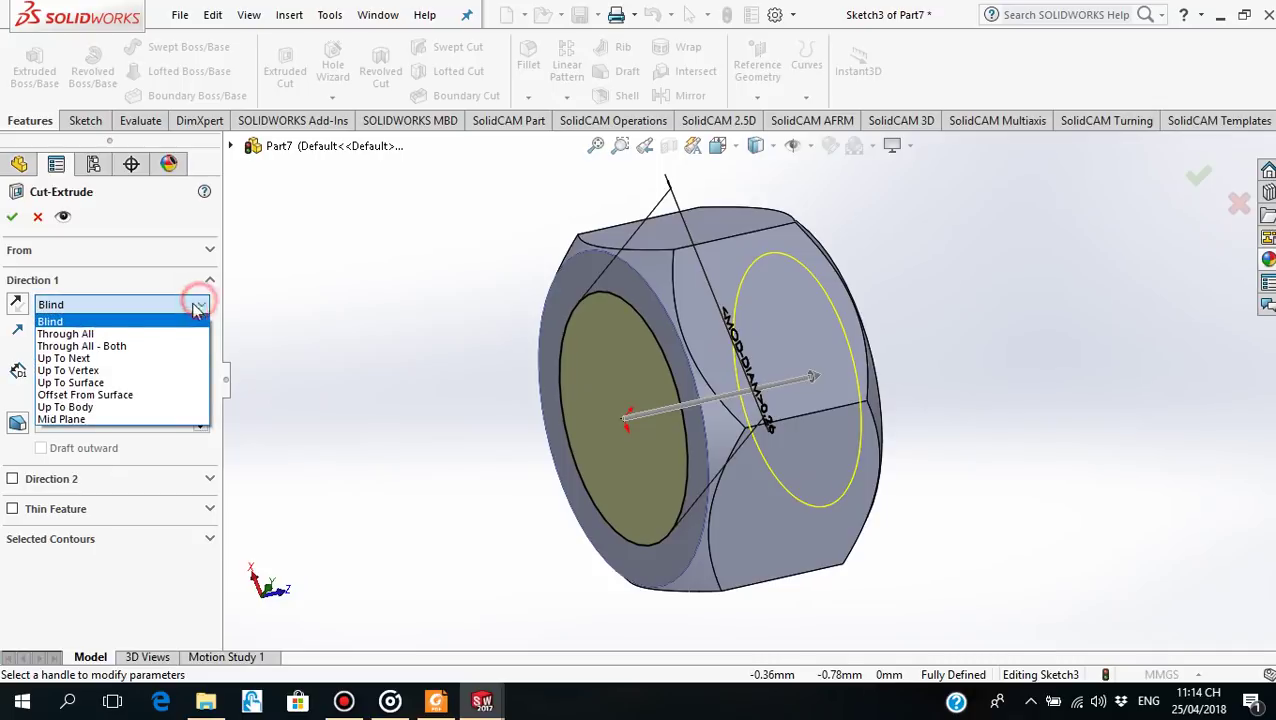
{"action": "left_click", "coordinate": [106, 334]}
{"action": "left_click", "coordinate": [12, 216]}
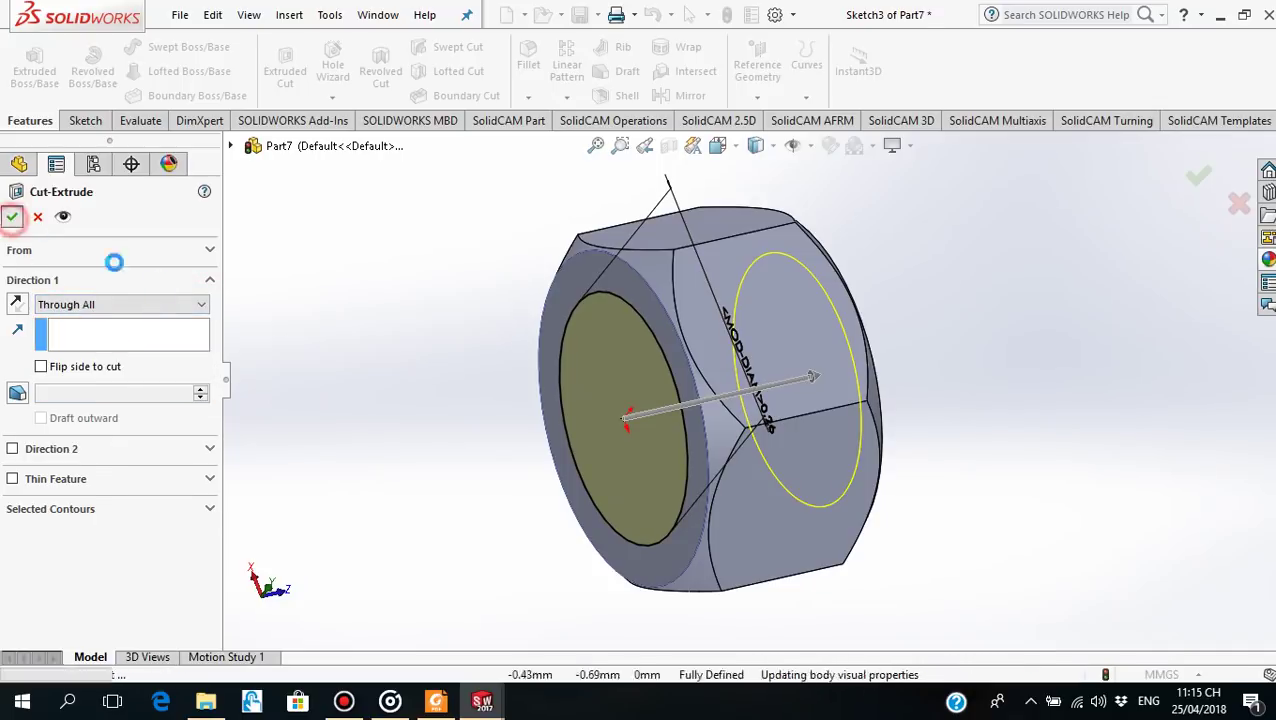
{"action": "mouse_move", "coordinate": [835, 349]}
{"action": "middle_mouse_down"}
{"action": "mouse_move", "coordinate": [632, 407]}
{"action": "mouse_move", "coordinate": [692, 427]}
{"action": "mouse_move", "coordinate": [750, 388]}
{"action": "mouse_move", "coordinate": [527, 396]}
{"action": "mouse_move", "coordinate": [541, 353]}
{"action": "mouse_move", "coordinate": [584, 313]}
{"action": "middle_mouse_up"}
{"action": "scroll", "coordinate": [750, 388], "scroll_direction": "up", "scroll_amount": 5}
Pan through Figure 5 in Foxit Reader to review the Spacer, Center Pin and Nut dimensions
{"action": "left_click", "coordinate": [433, 703]}
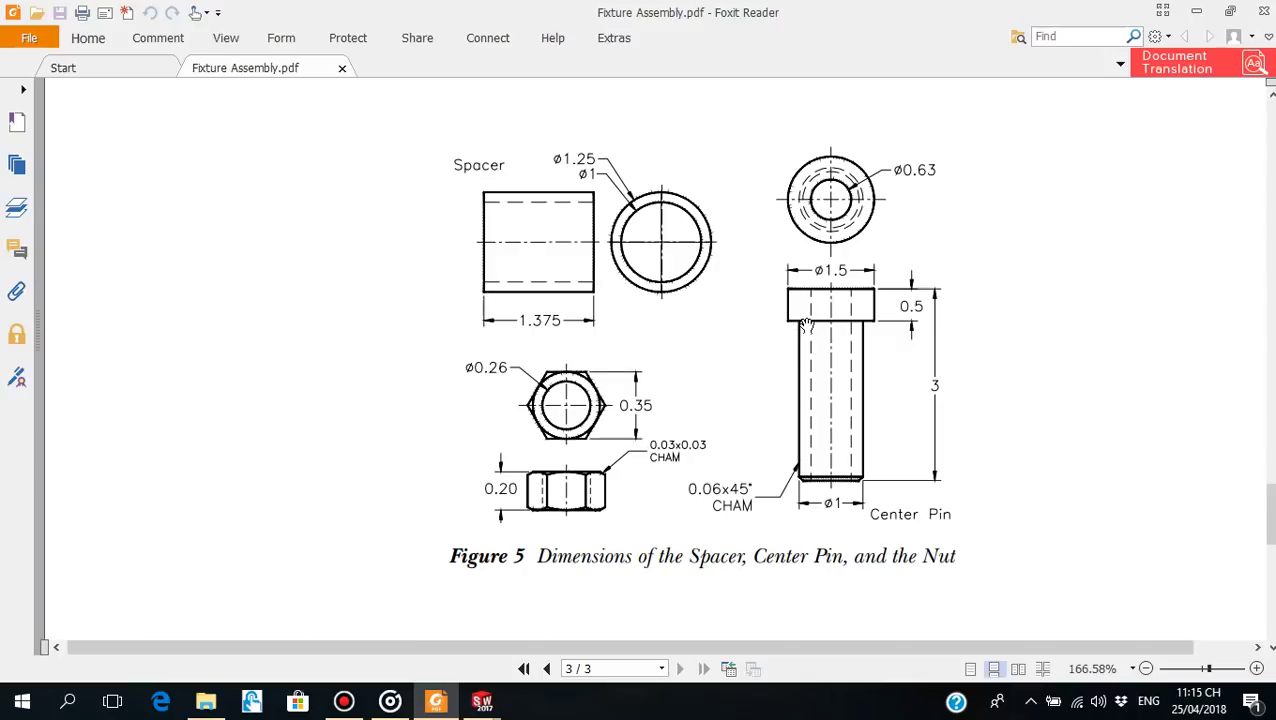
{"action": "left_click_drag", "start_coordinate": [731, 530], "coordinate": [756, 358]}
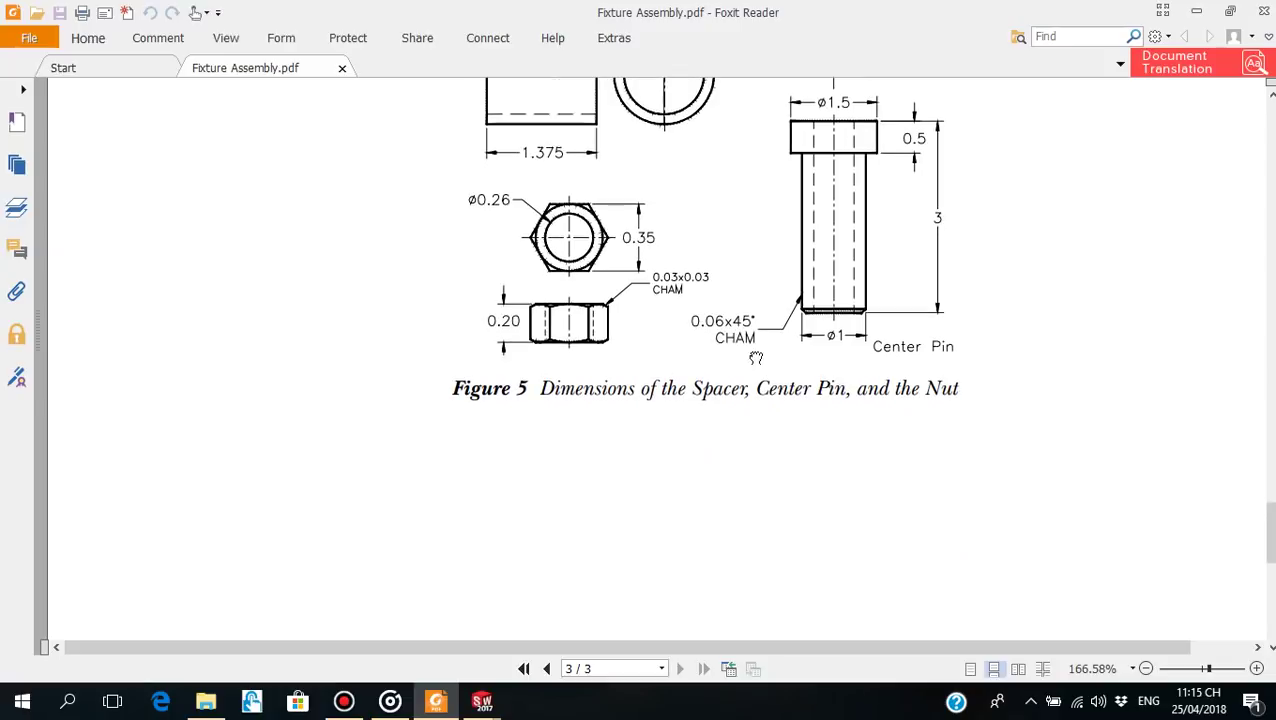
{"action": "left_click_drag", "start_coordinate": [675, 427], "coordinate": [672, 574]}
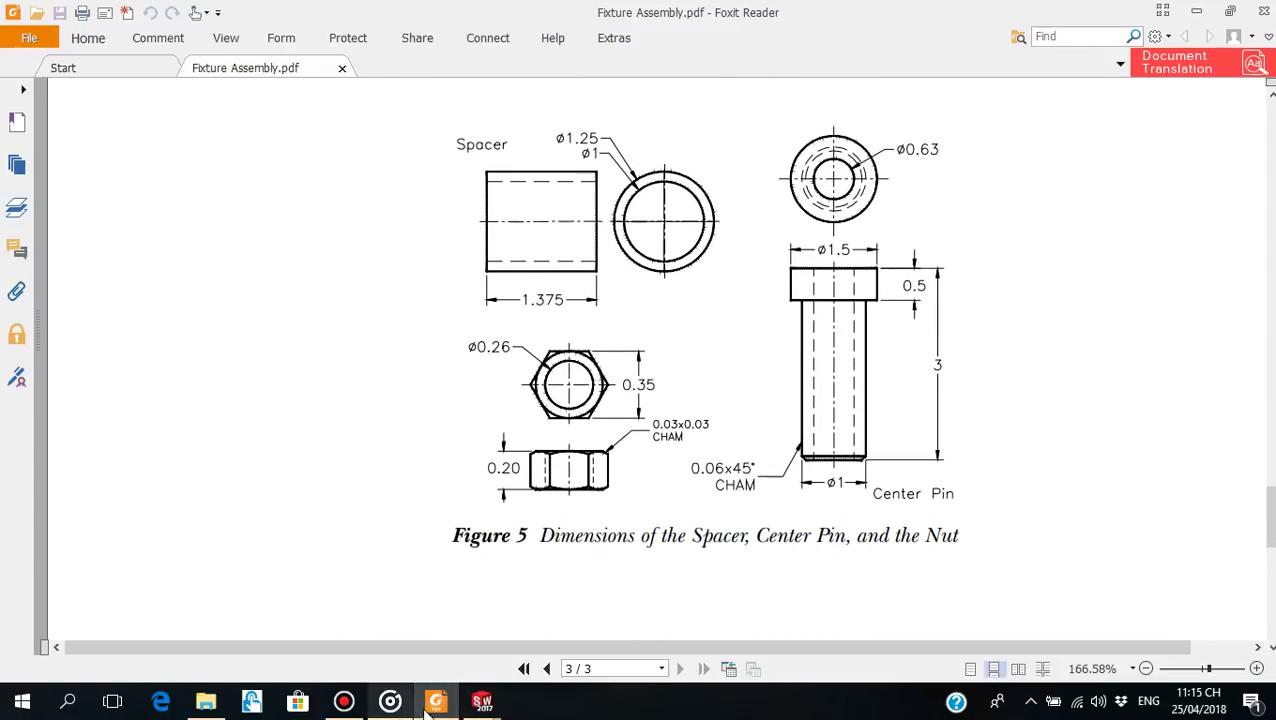
Save the finished hex nut as Part7 in the BT4_SW folder
{"action": "left_click", "coordinate": [481, 701]}
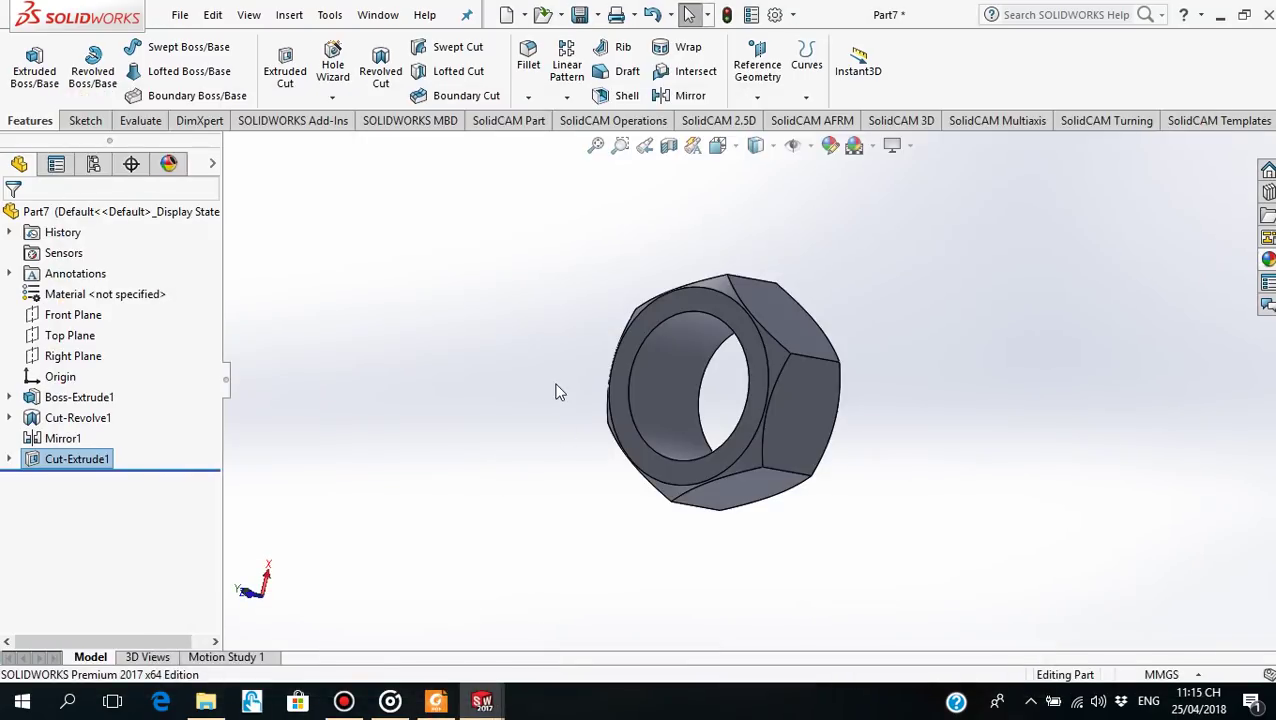
{"action": "middle_click_drag", "start_coordinate": [712, 412], "coordinate": [683, 401]}
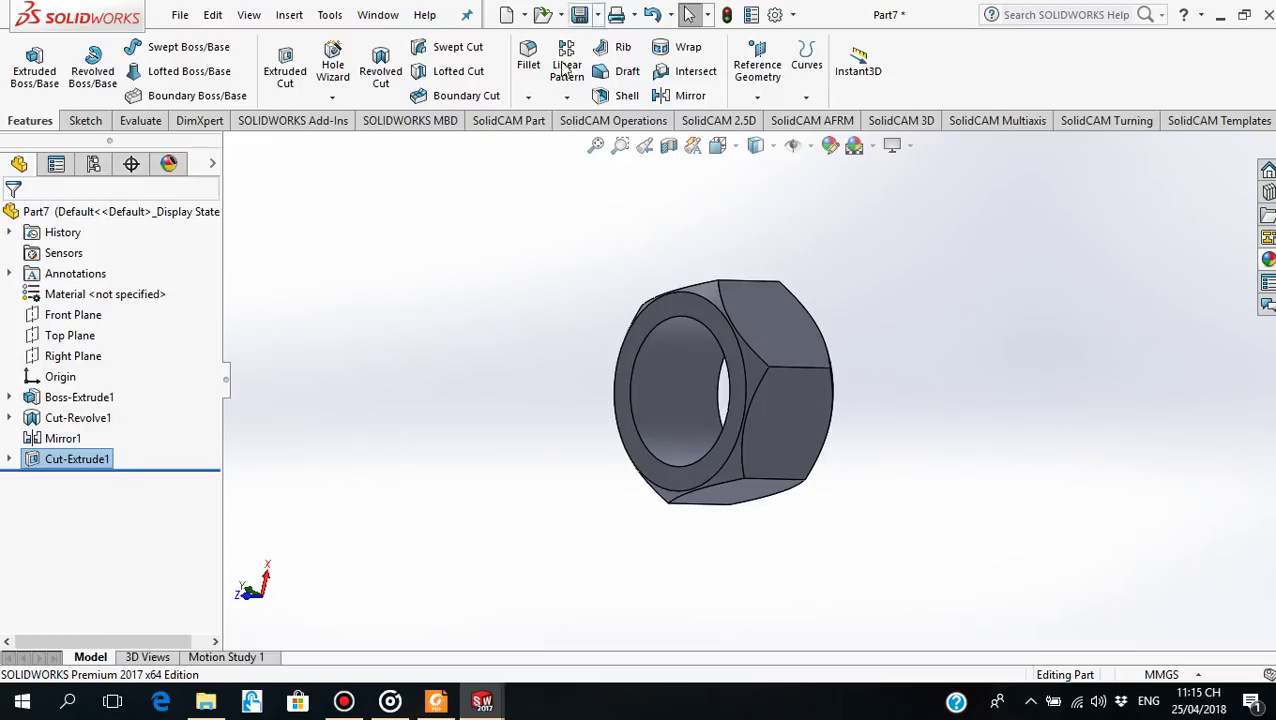
{"action": "left_click", "coordinate": [580, 16]}
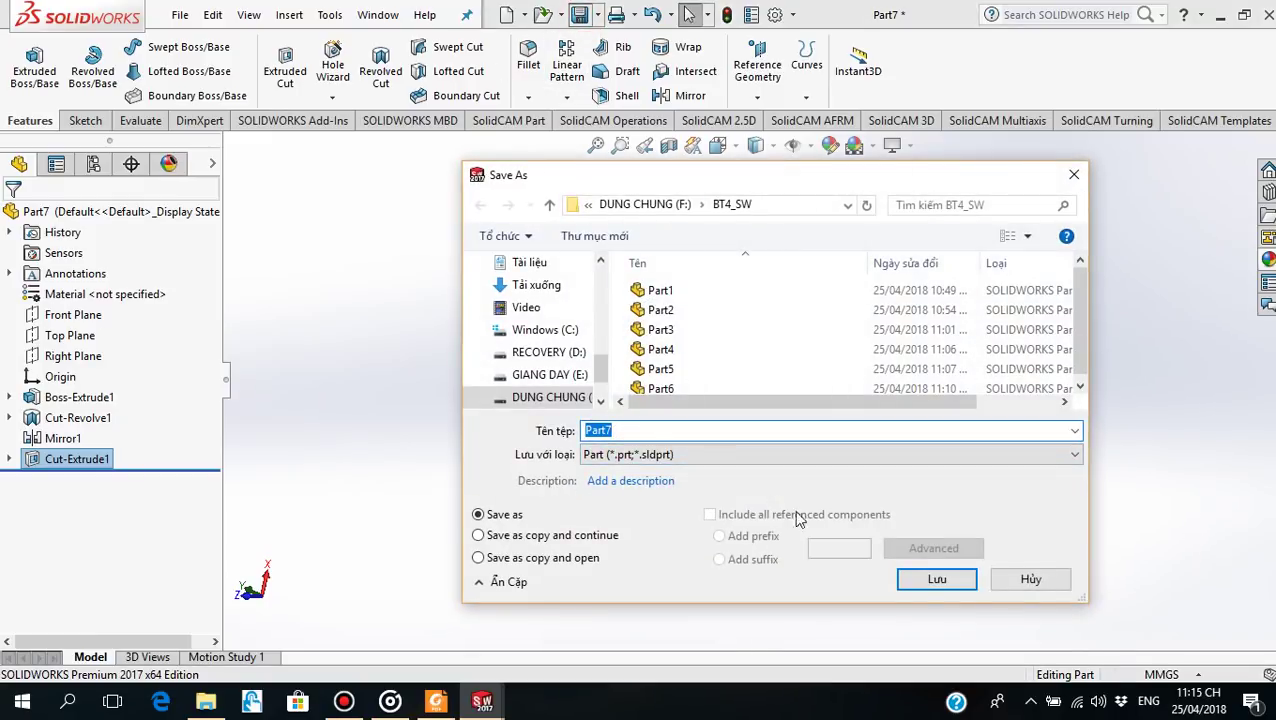
{"action": "left_click", "coordinate": [936, 580]}
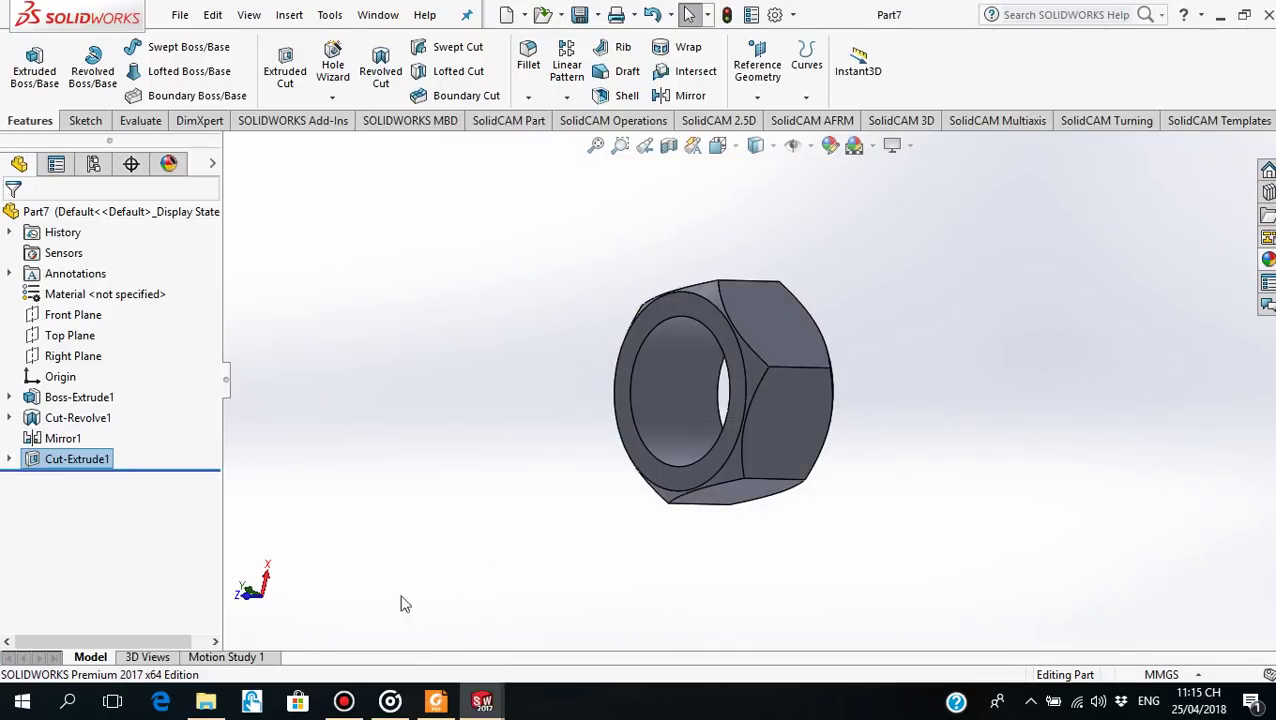
Launch Notepad and type the opening line 'Bài tập đã hoàn thành'
{"action": "left_click", "coordinate": [68, 703]}
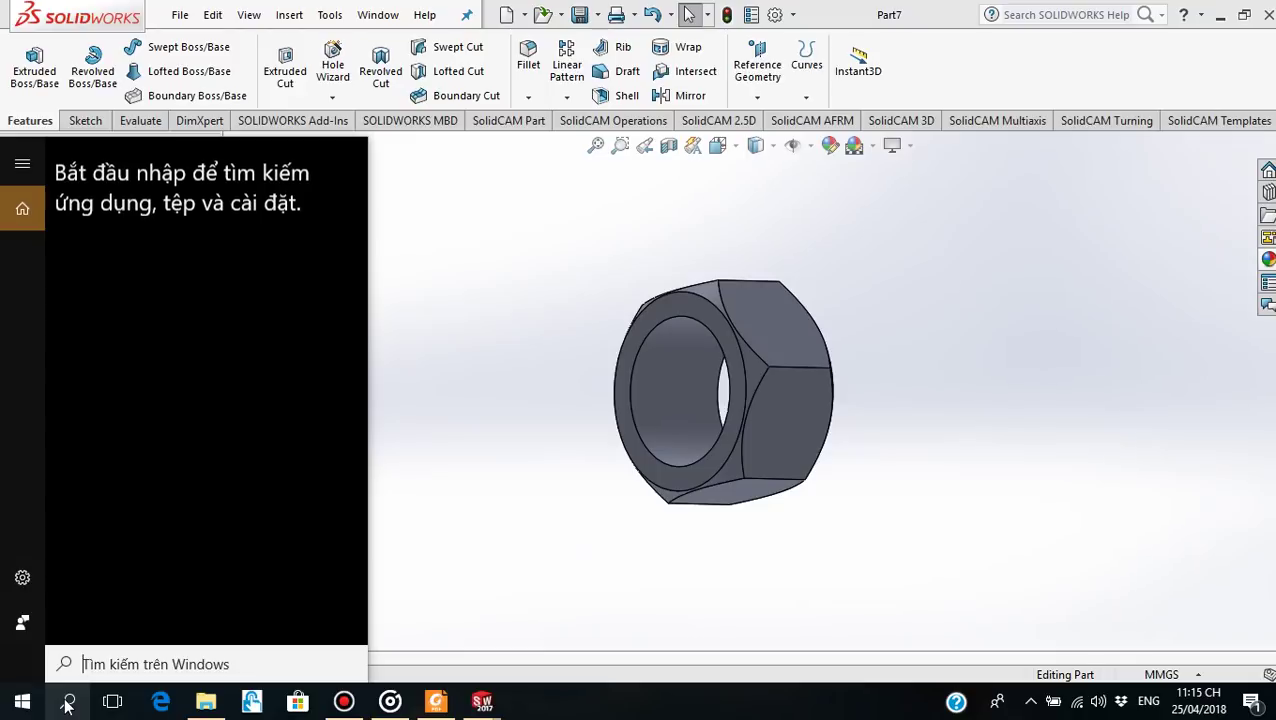
{"action": "type", "text": "n"}
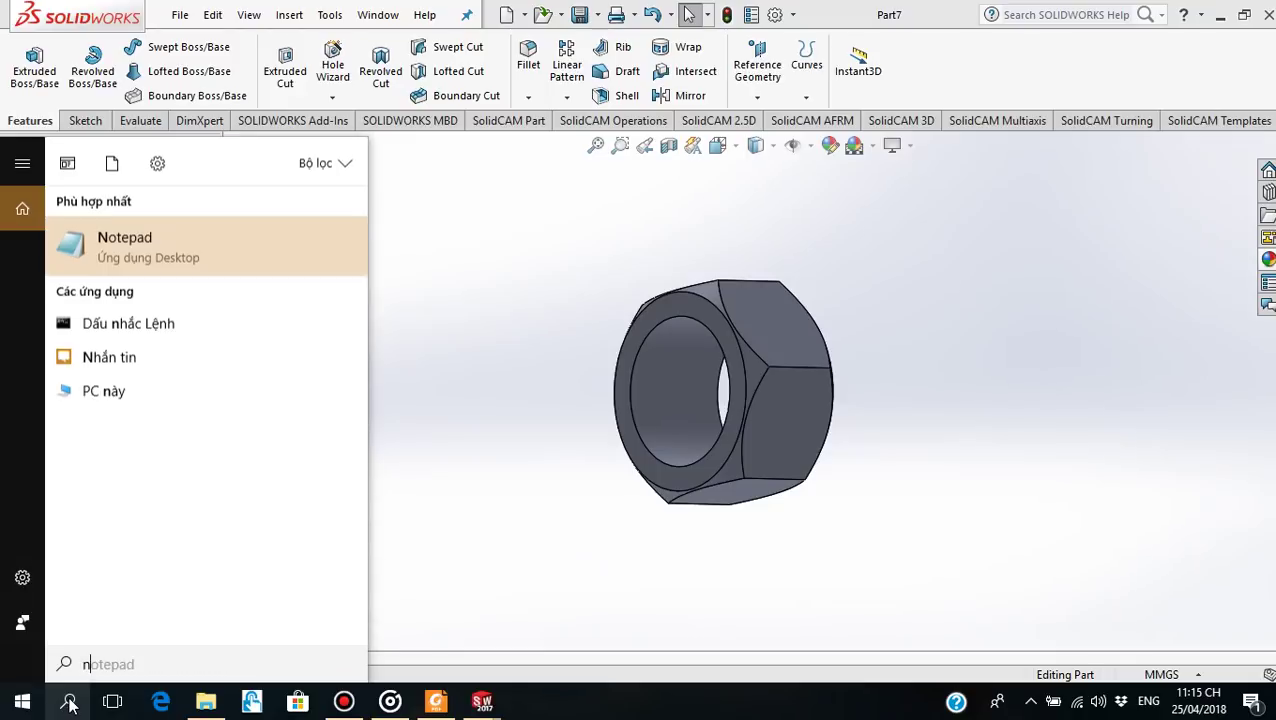
{"action": "key", "text": "Return"}
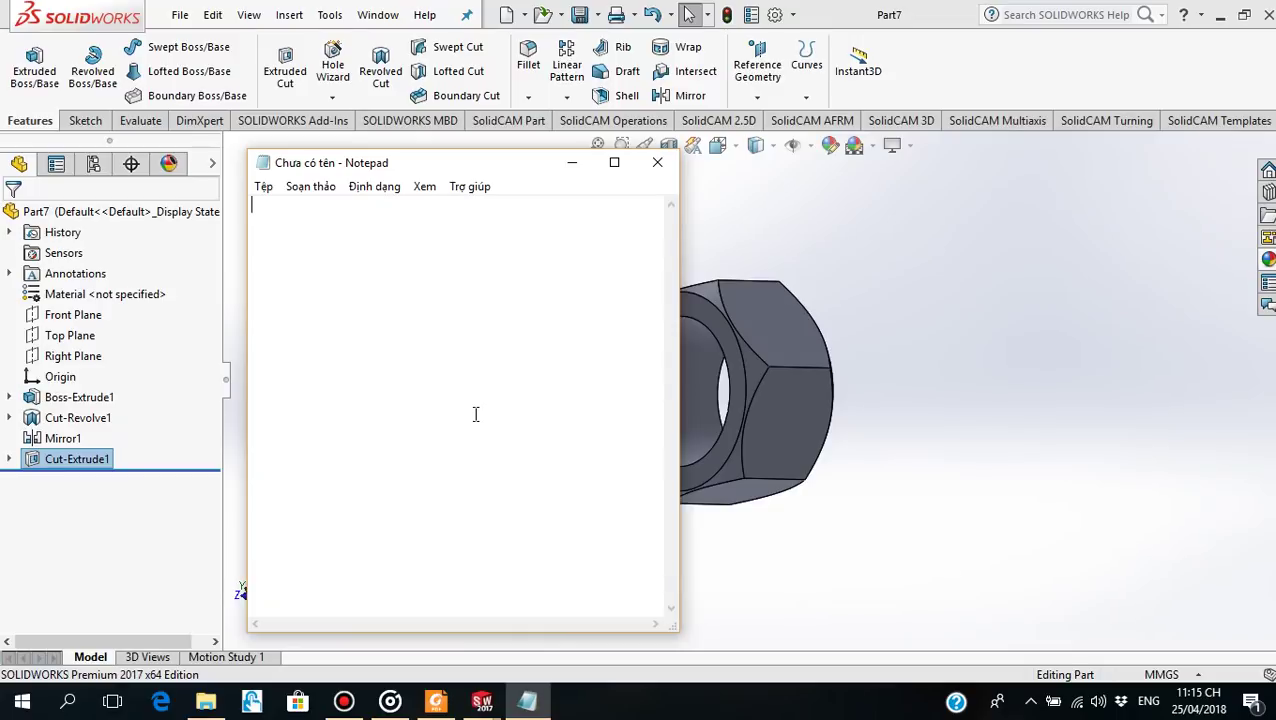
{"action": "type", "text": "Bai"}
{"action": "type", "text": "tha"}
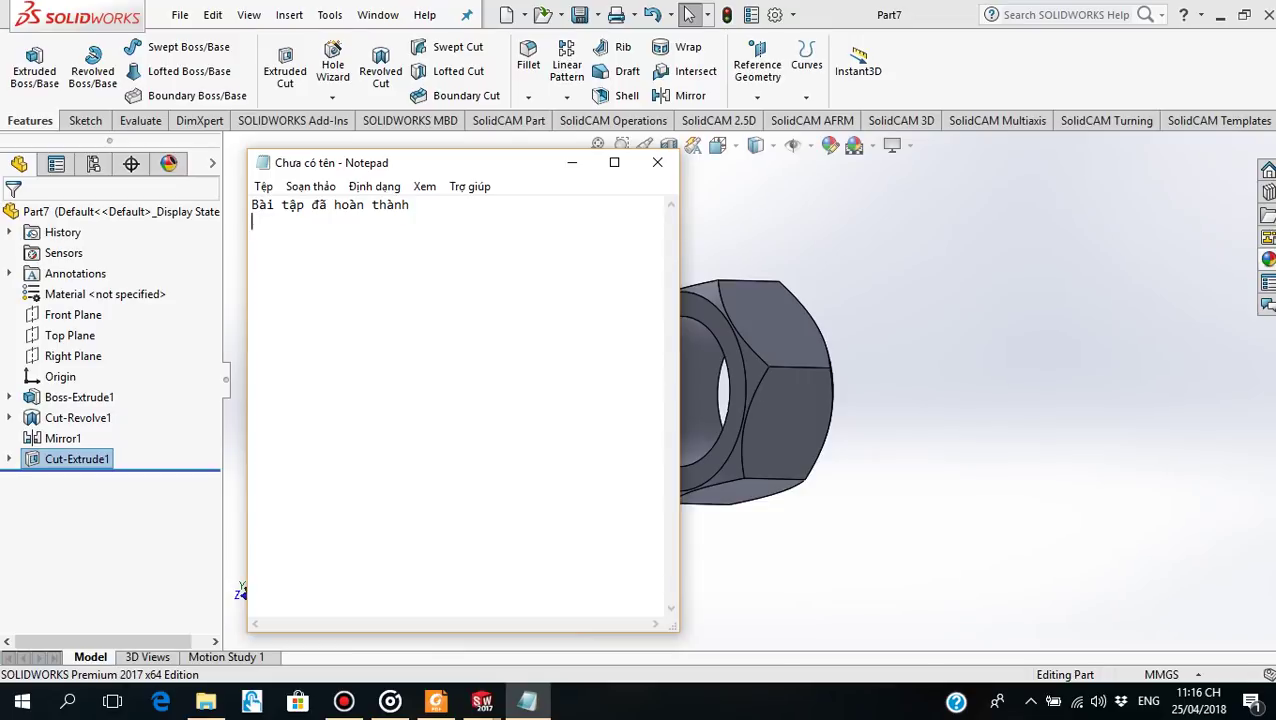
{"action": "type", "text": "Chúc các bạn"}
{"action": "type", "text": " thành công"}
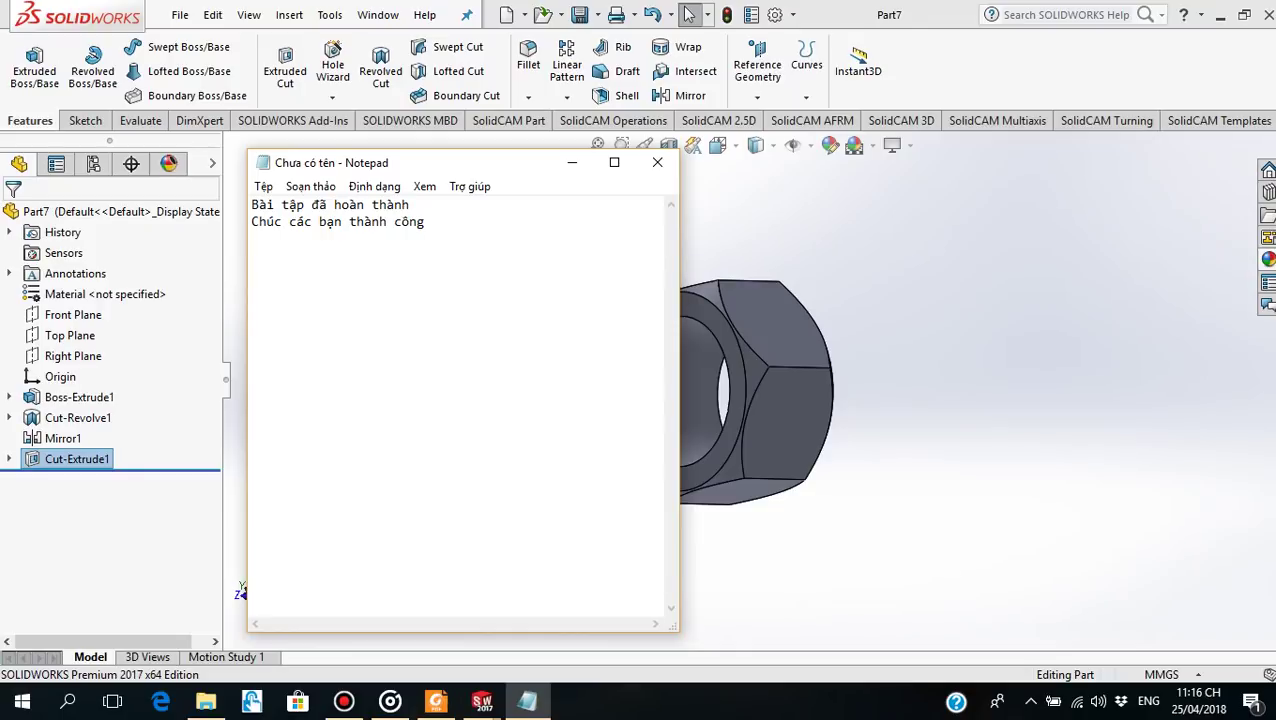
{"action": "key", "text": "Return"}
Type the rest of the note ending 'mình sẽ hướng dẫn thêm', breaking the line before 'tin'
{"action": "type", "text": "Thao tác nào chưa thực hiện"}
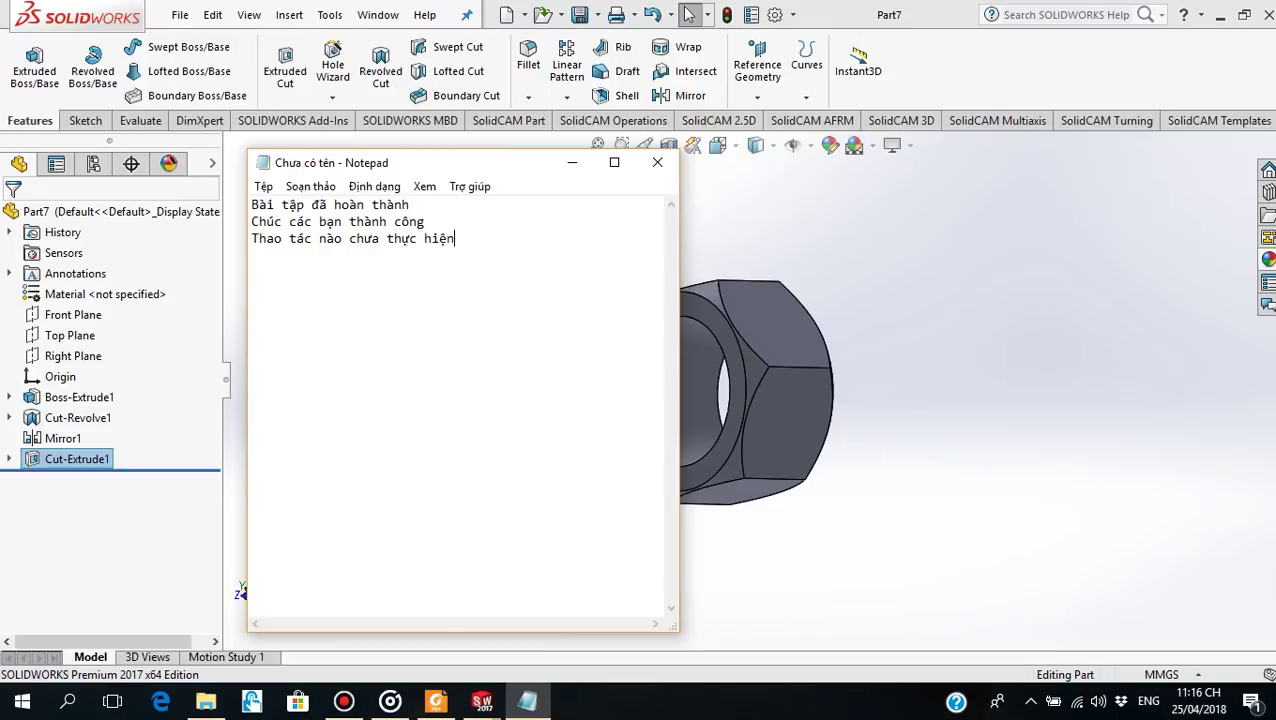
{"action": "type", "text": "uo"}
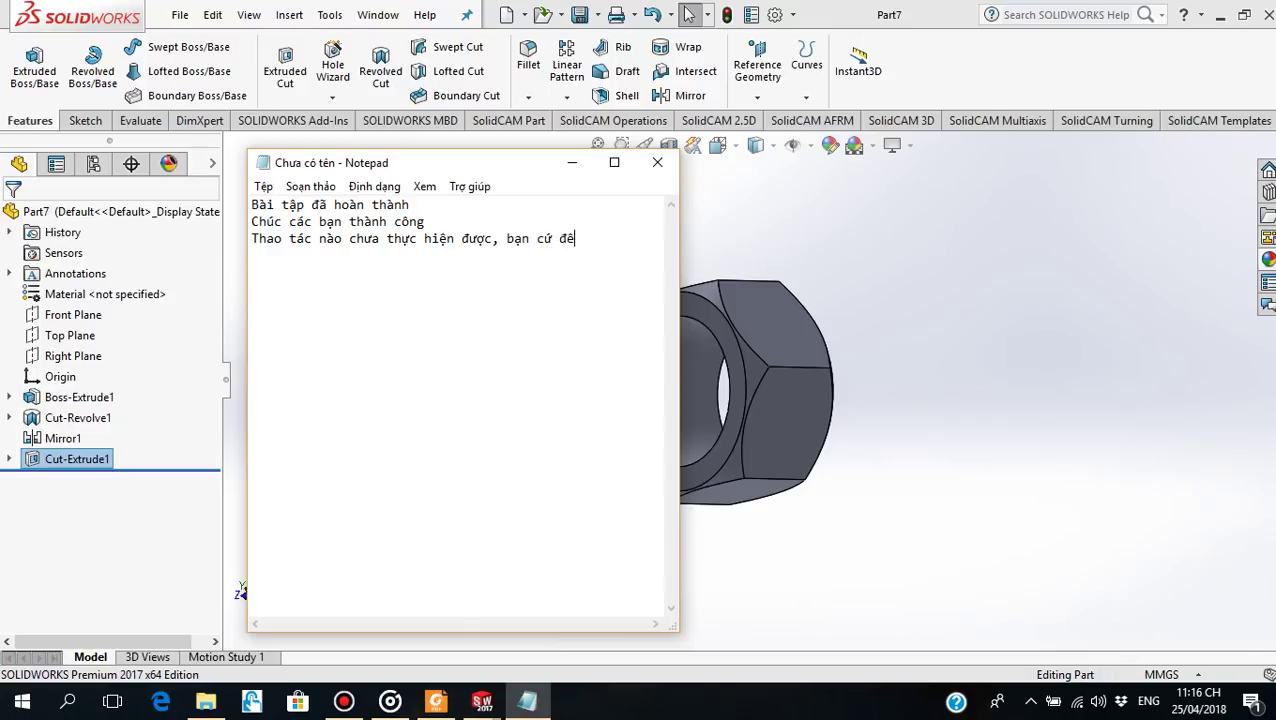
{"action": "type", "text": "la"}
{"action": "type", "text": "ha"}
{"action": "type", "text": "n nhắn"}
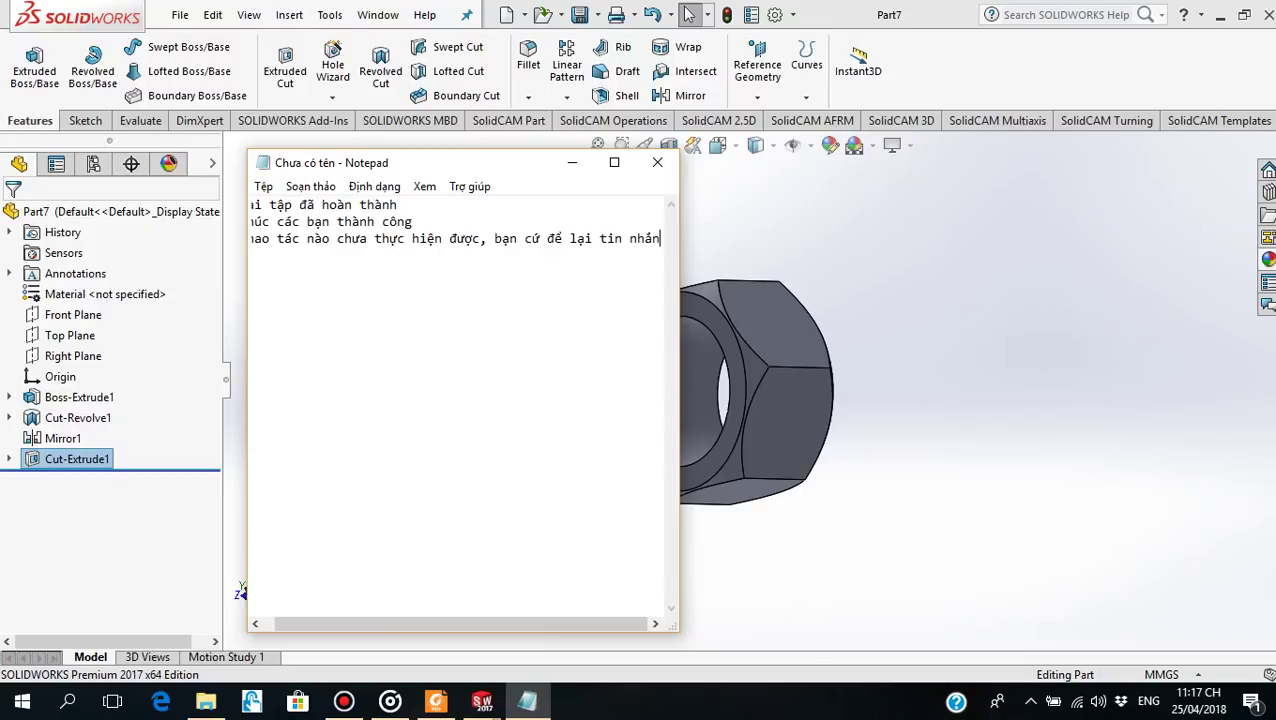
{"action": "type", "text": "m"}
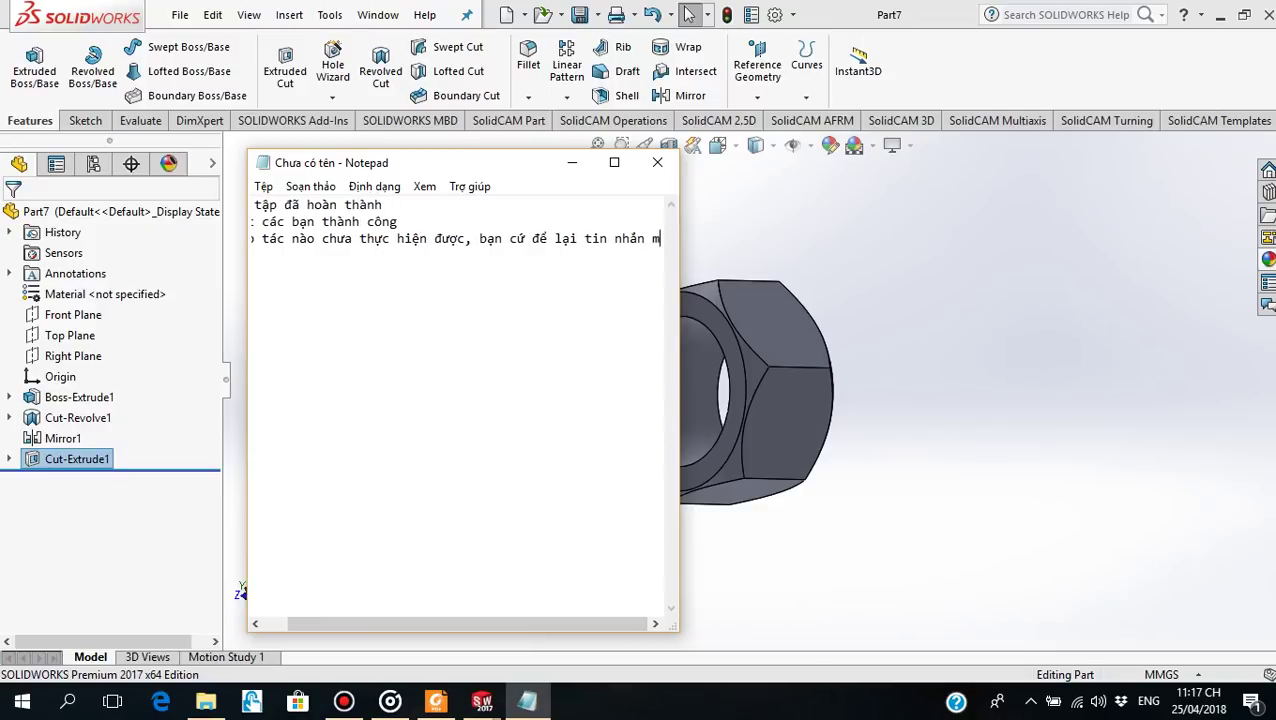
{"action": "type", "text": "ình"}
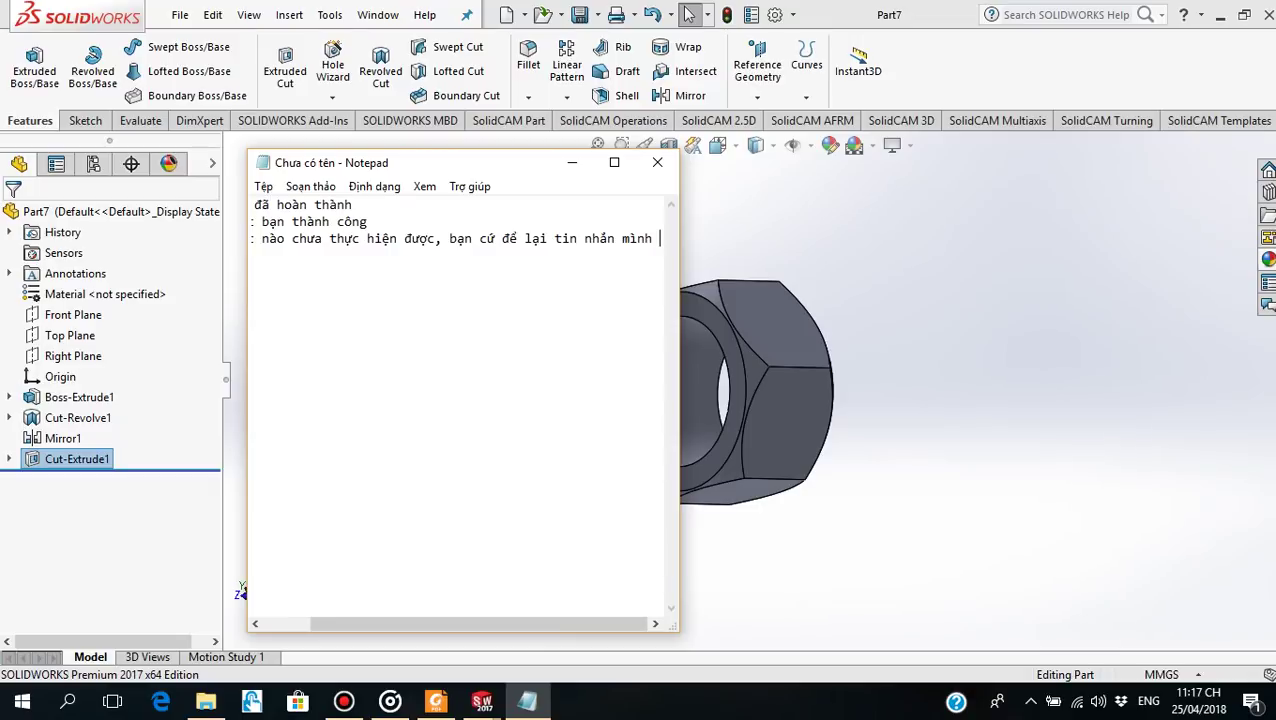
{"action": "type", "text": " sẽ hư"}
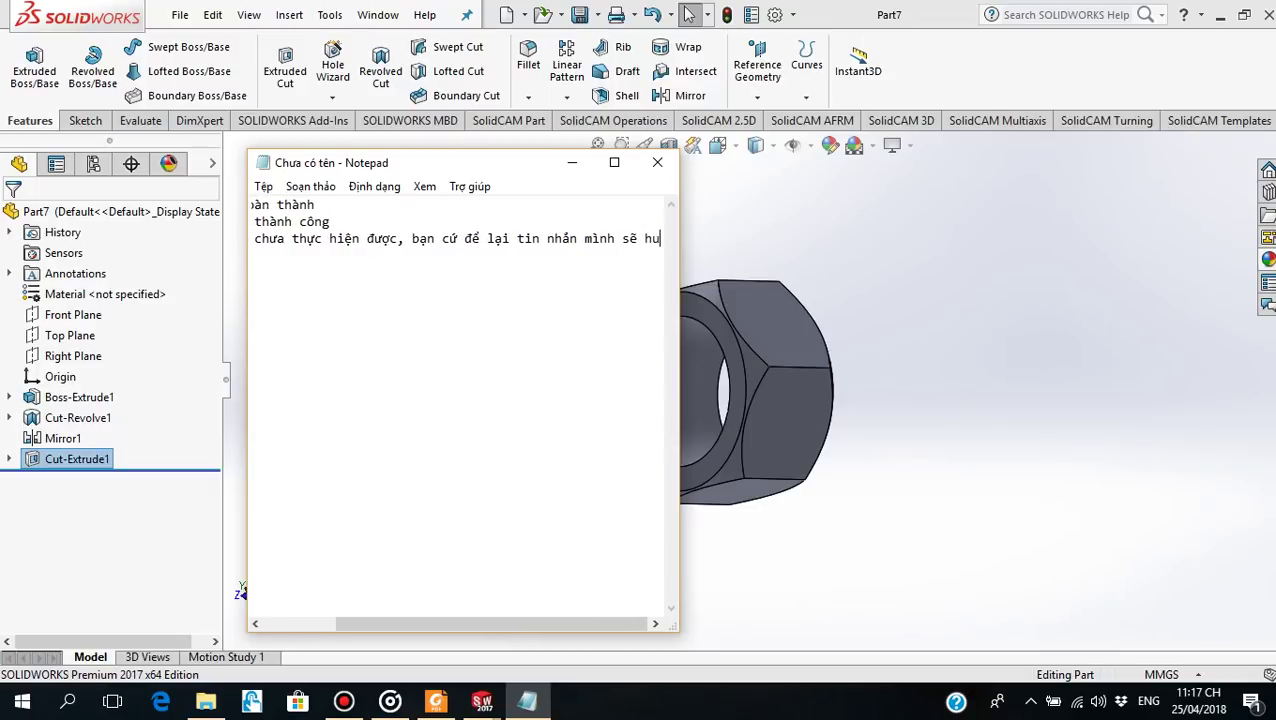
{"action": "type", "text": "ơng"}
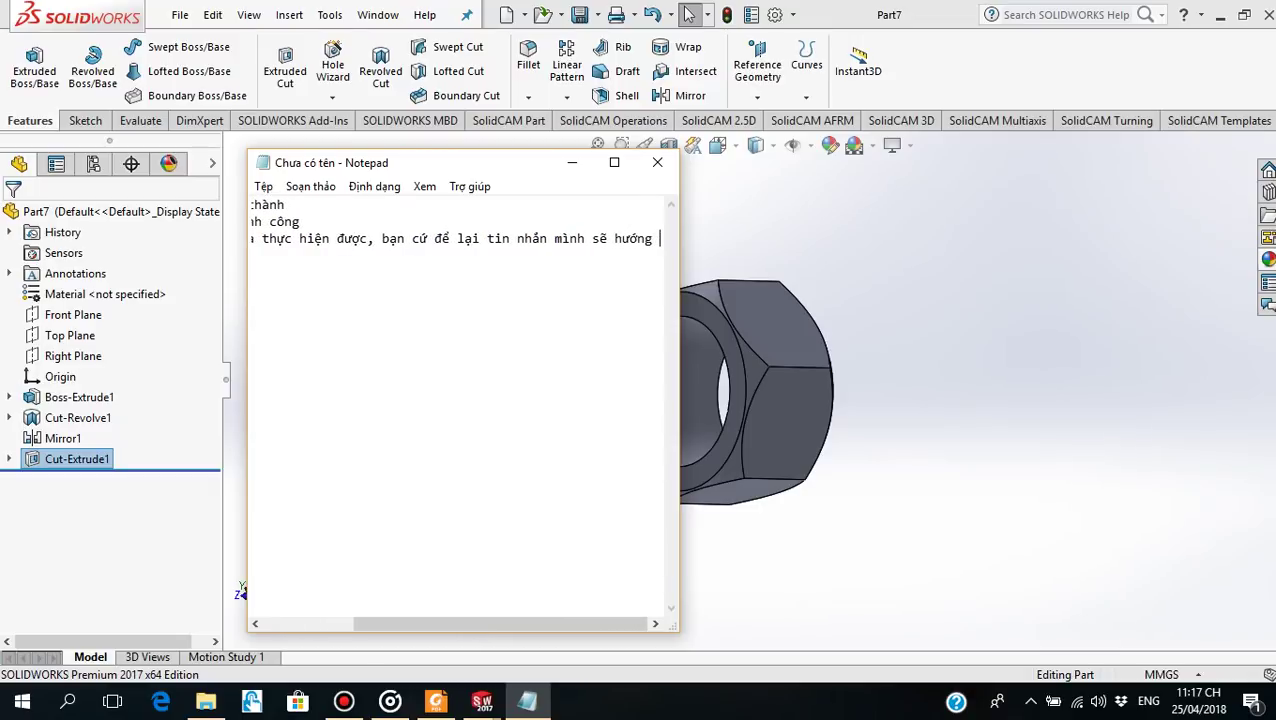
{"action": "type", "text": " da"}
{"action": "type", "text": "n"}
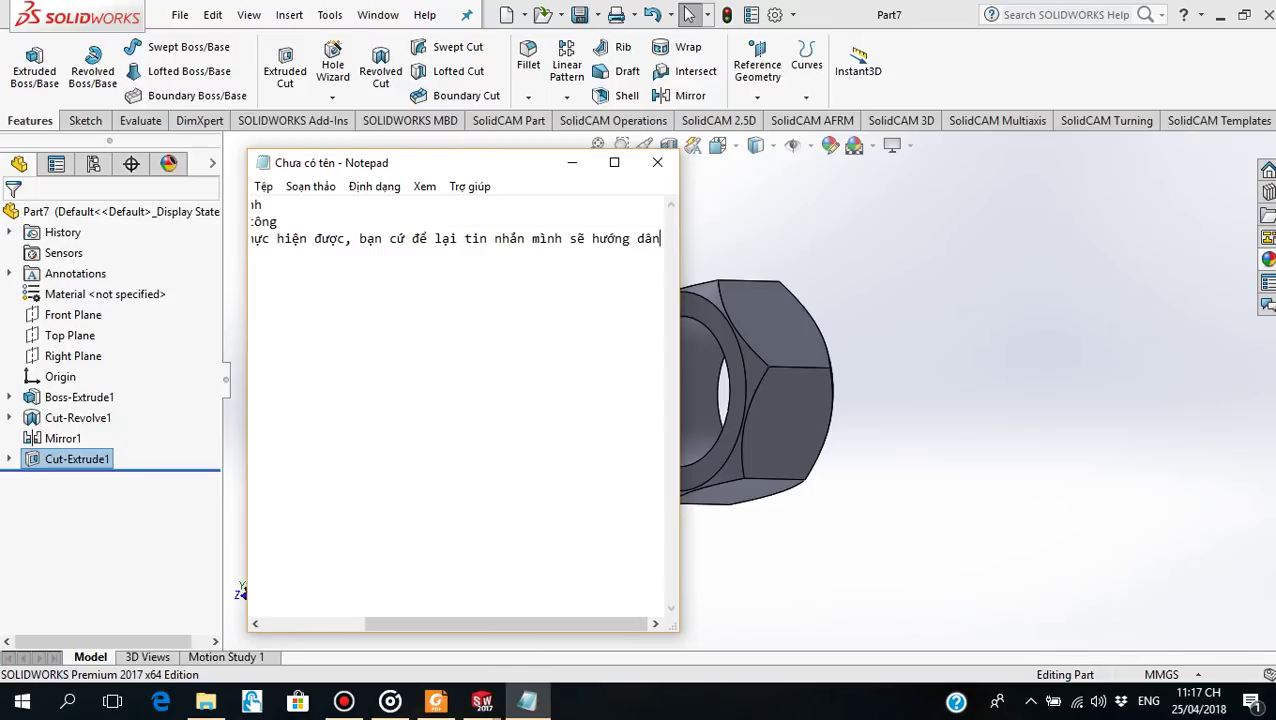
{"action": "type", "text": " the"}
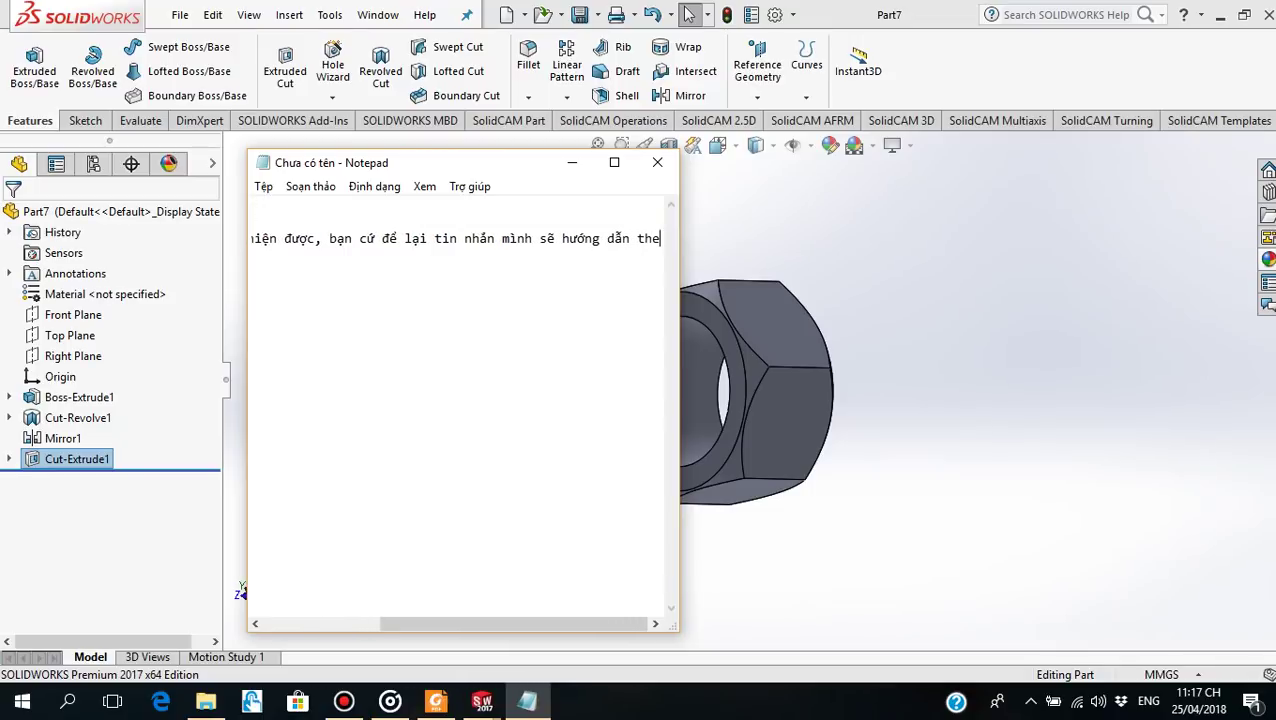
{"action": "type", "text": "m"}
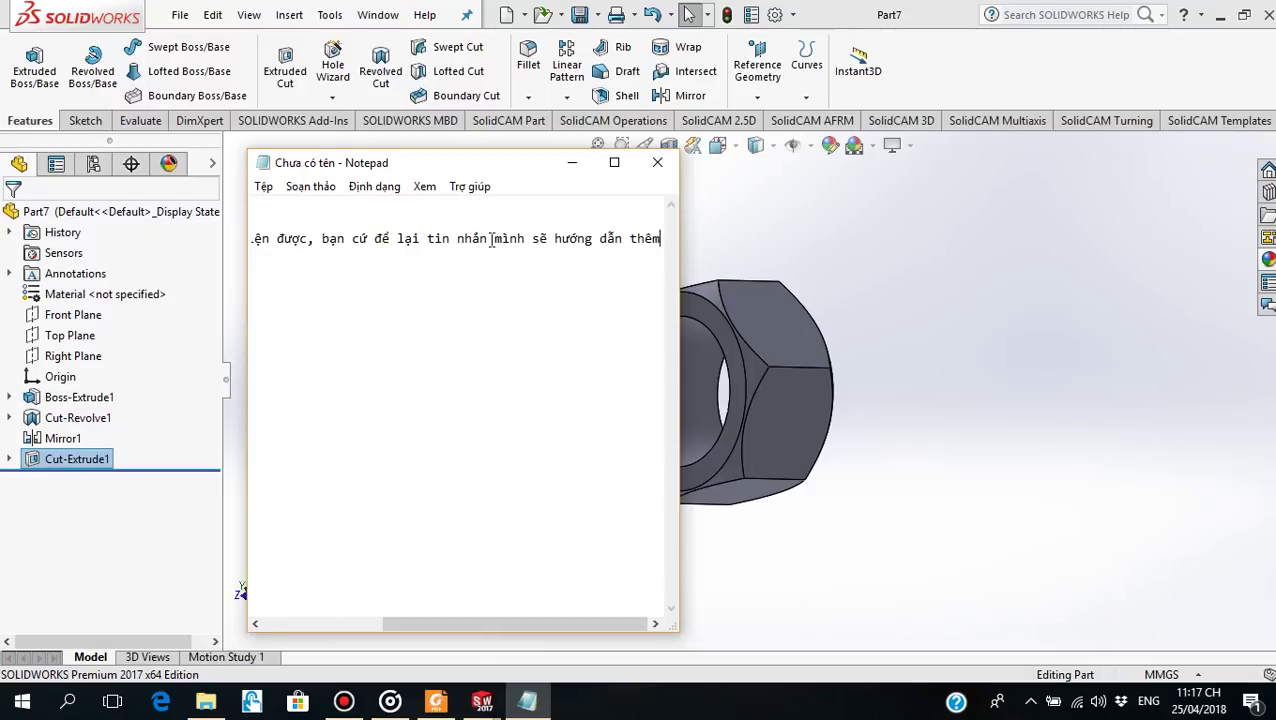
{"action": "left_click", "coordinate": [427, 238]}
{"action": "key", "text": "Return"}
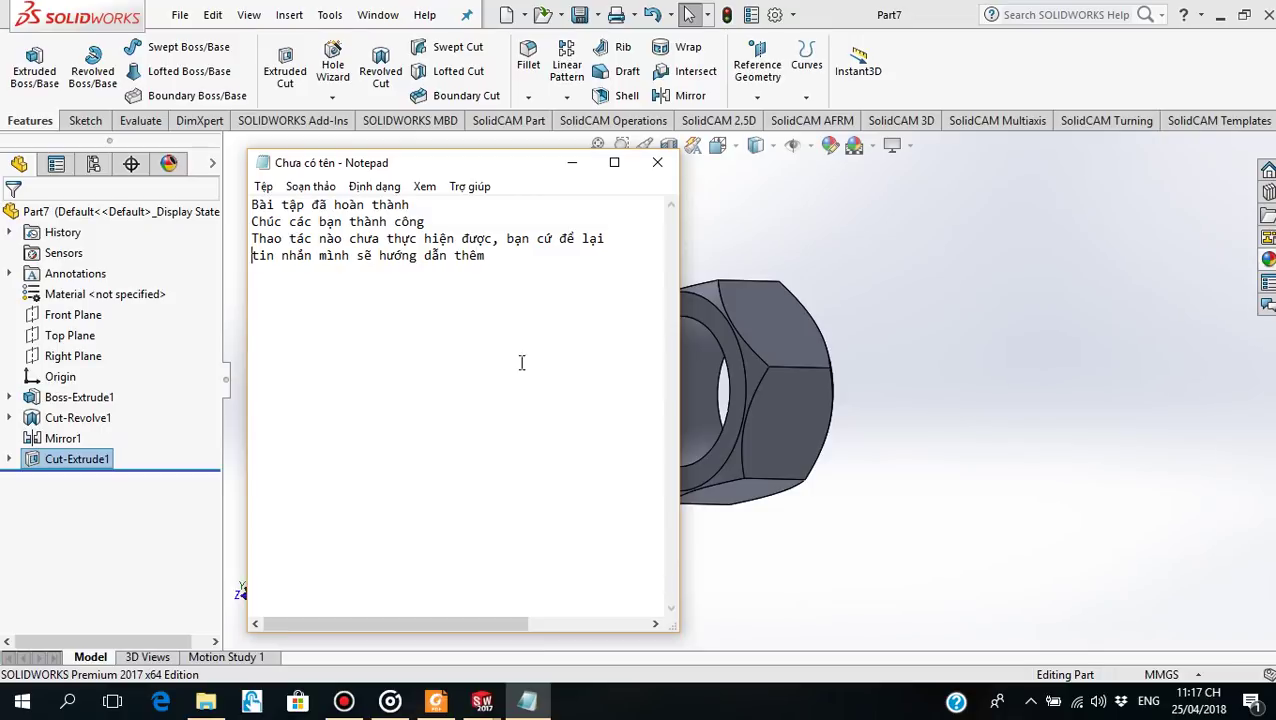
Move Notepad aside and minimise it, then deselect Cut-Extrude1 in SOLIDWORKS
{"action": "left_click_drag", "start_coordinate": [502, 166], "coordinate": [269, 41]}
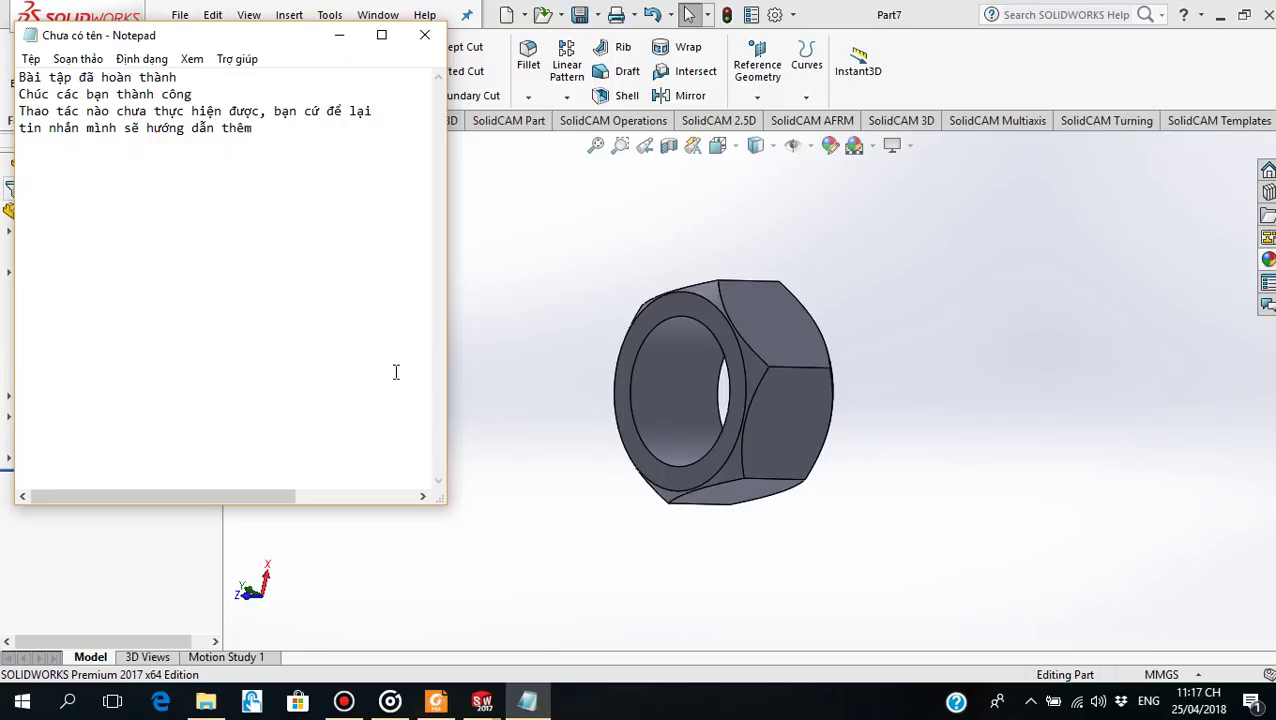
{"action": "left_click", "coordinate": [339, 35]}
{"action": "left_click", "coordinate": [565, 418]}
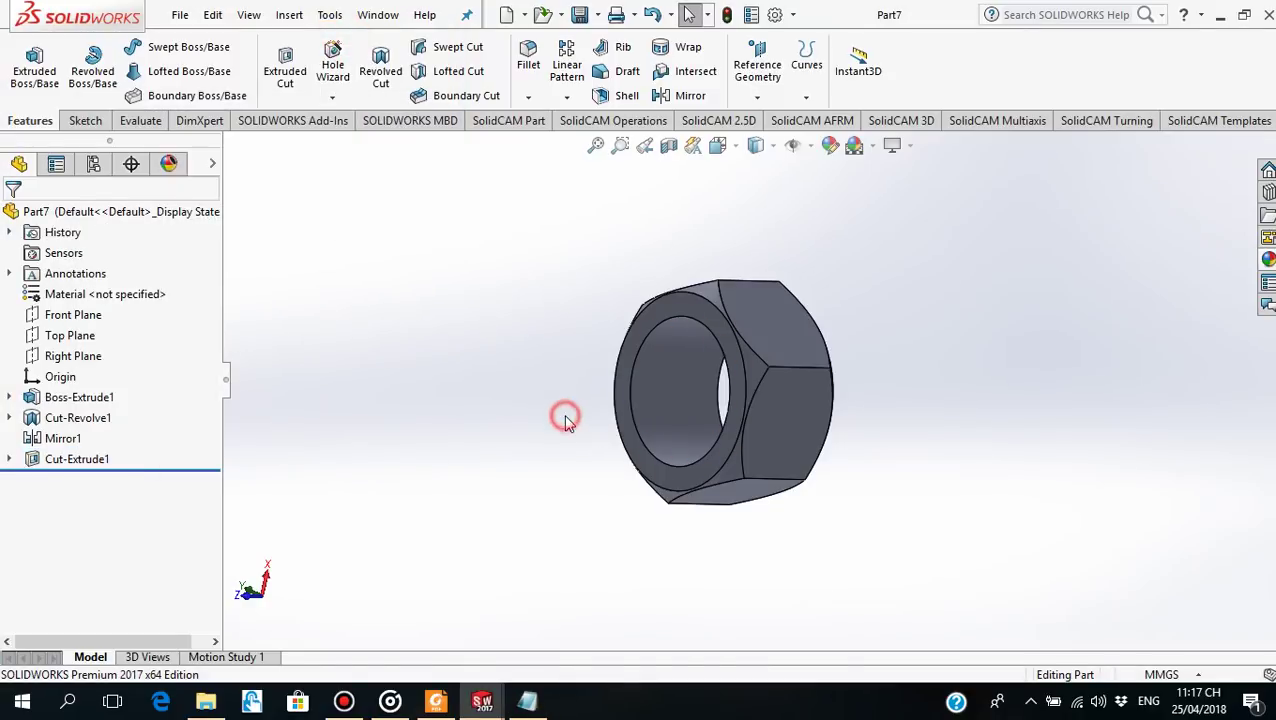